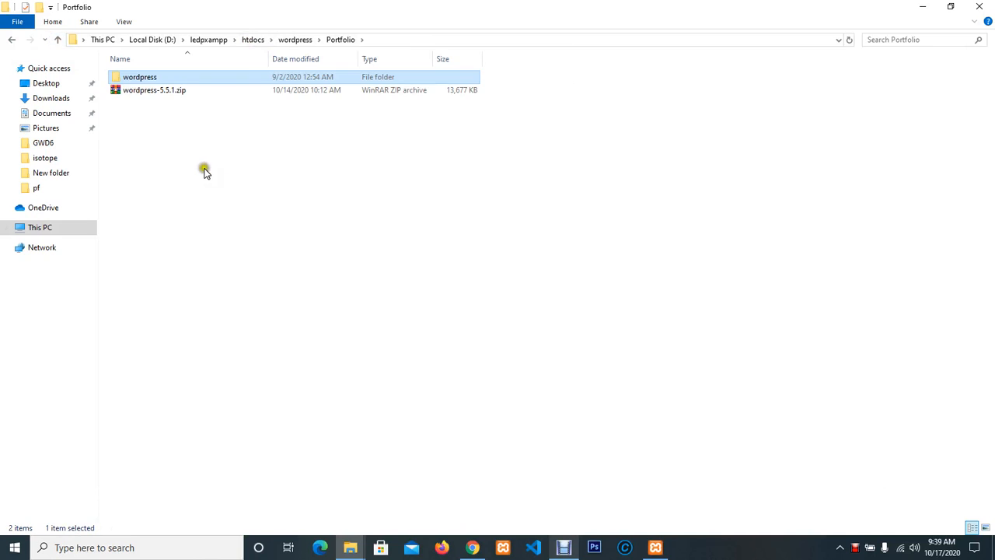
Step: Refresh and minimise the Portfolio folder window, and present the entire screen in the Google Meet call
right_click(204, 168)
left_click(245, 256)
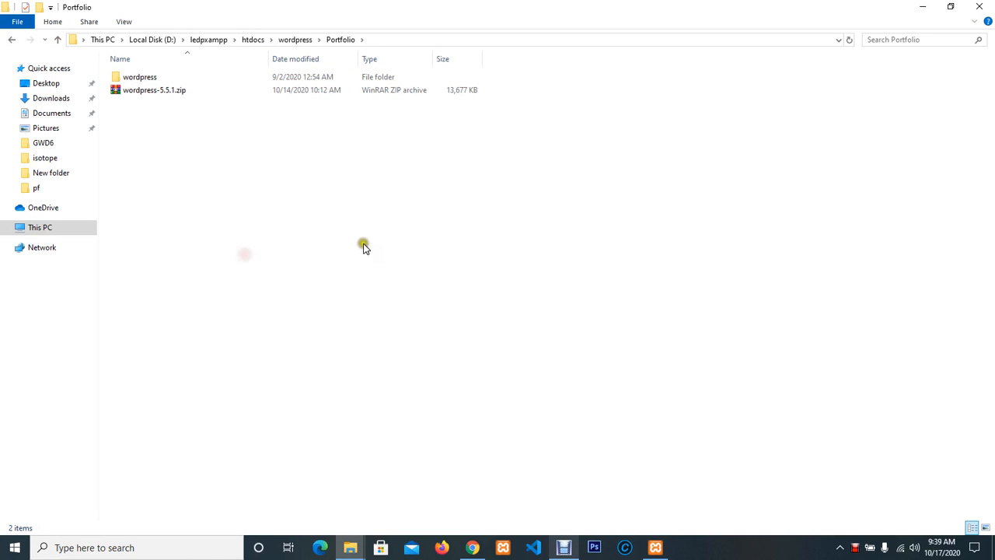
left_click(284, 415)
left_click(923, 7)
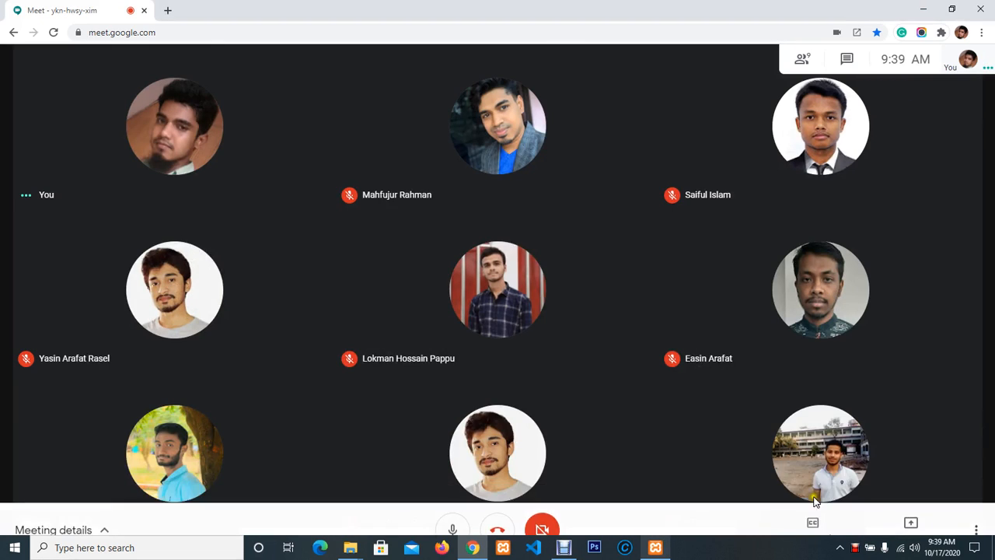
left_click(908, 504)
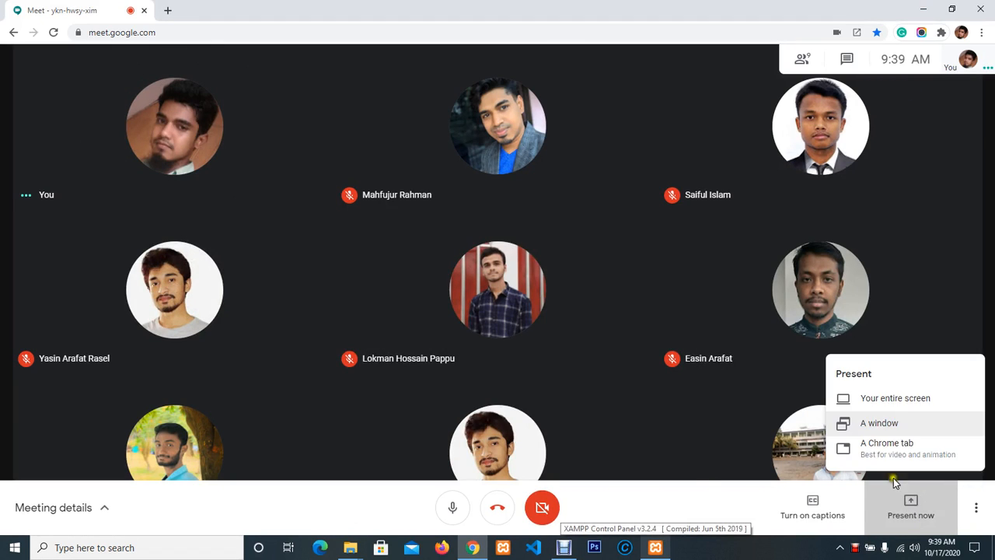
left_click(894, 398)
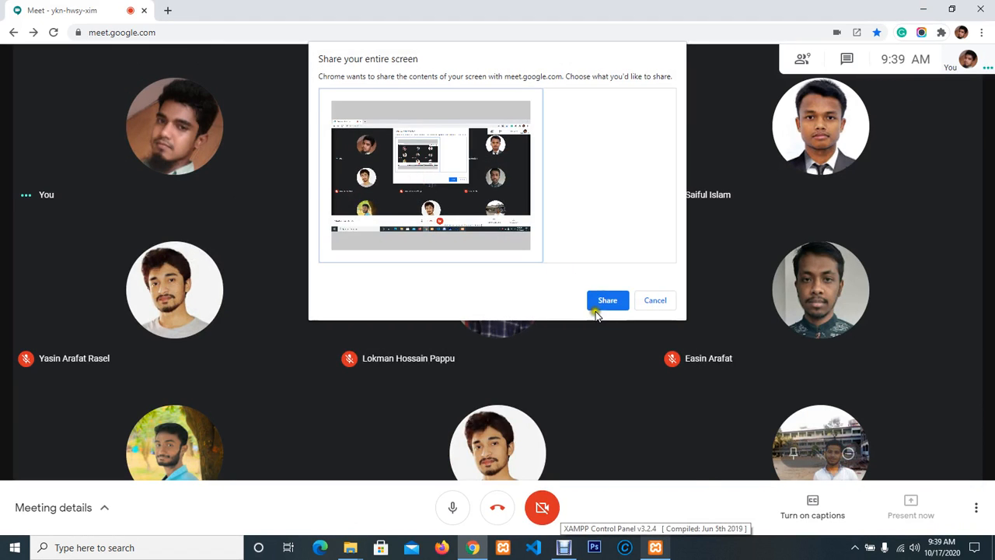
left_click(607, 301)
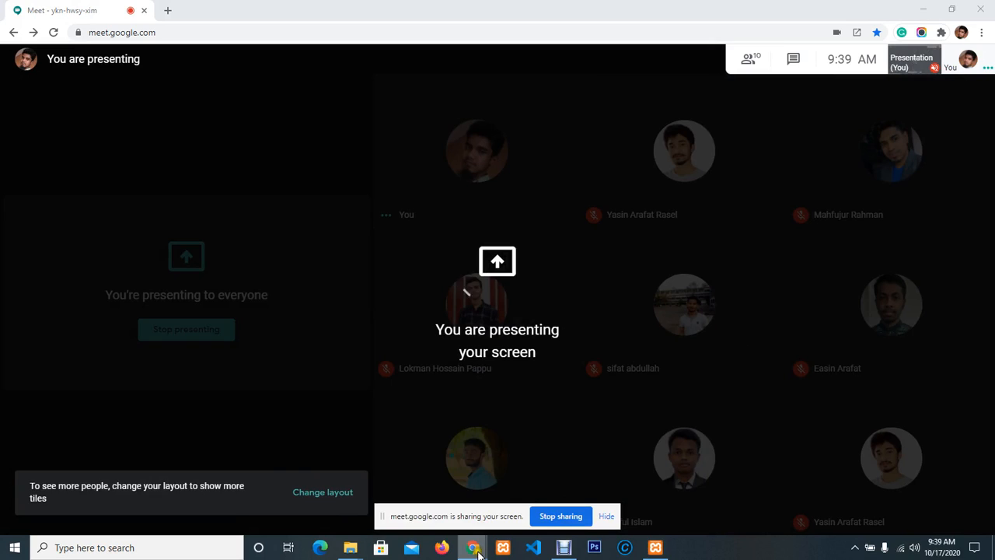
Step: Open the local server index at 127.0.0.1 in a new browser tab
left_click(477, 552)
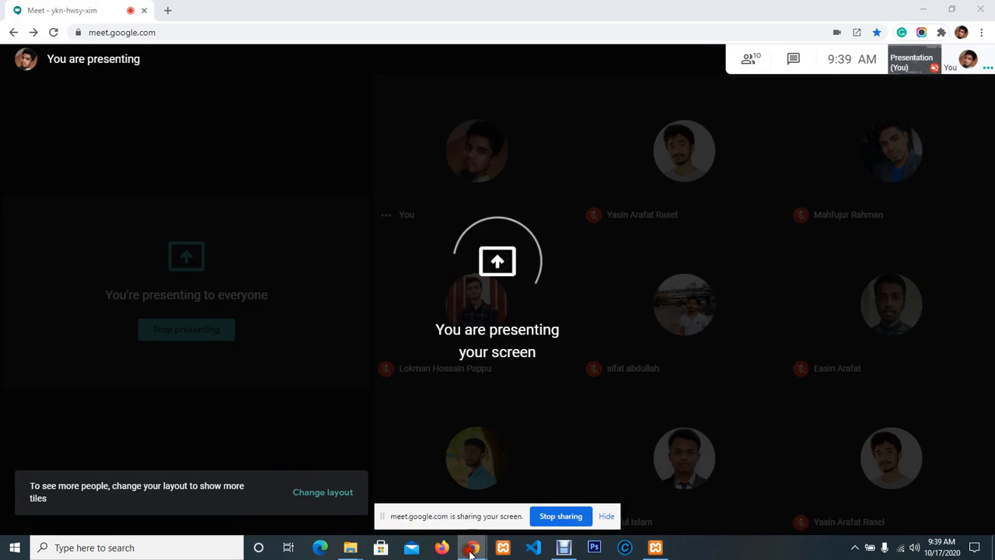
left_click(402, 501)
left_click(170, 11)
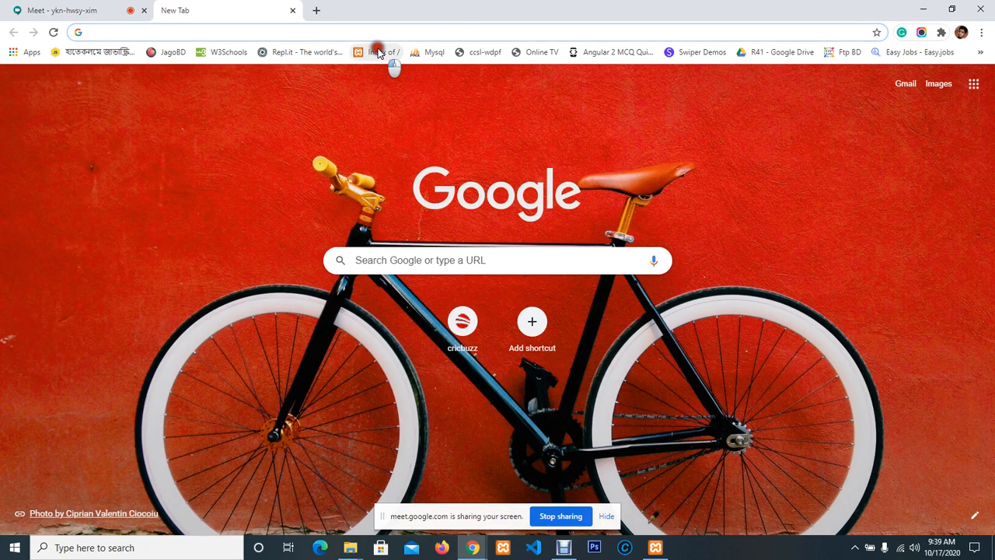
left_click(379, 52)
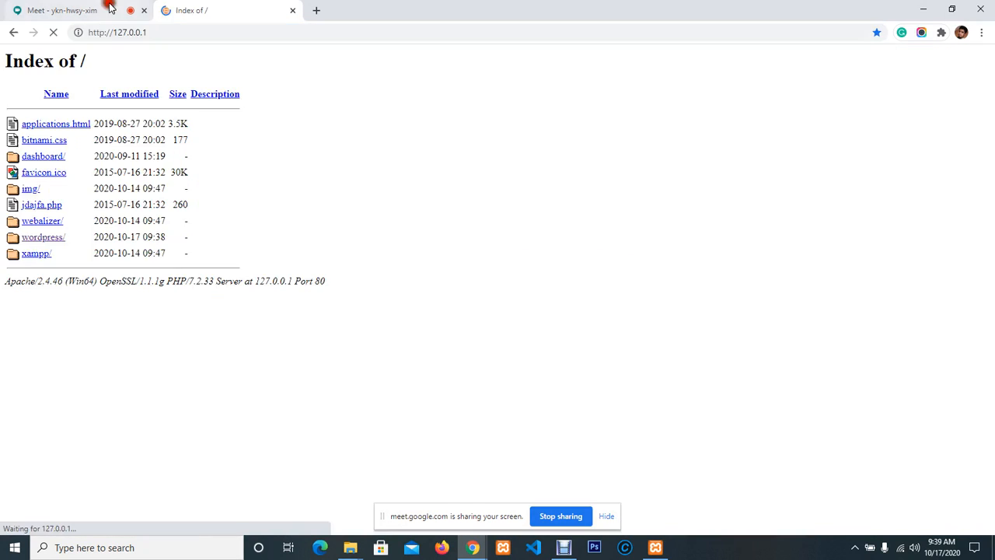
Step: Load phpMyAdmin in another new browser tab and return to the local server index
left_click(317, 11)
left_click(257, 8)
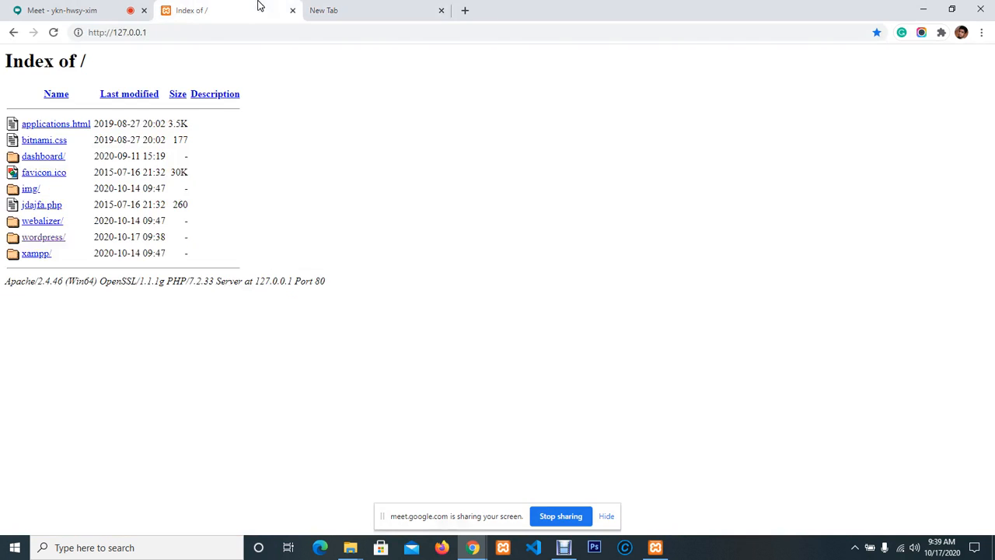
left_click(381, 6)
left_click(234, 6)
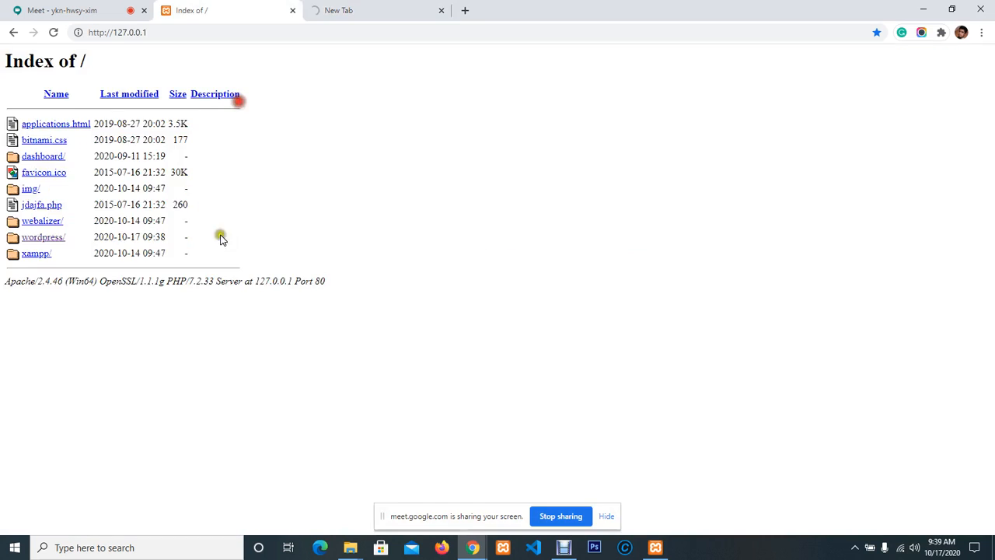
Step: Open the Portfolio site inside the wordpress directory of the local server
left_click(46, 236)
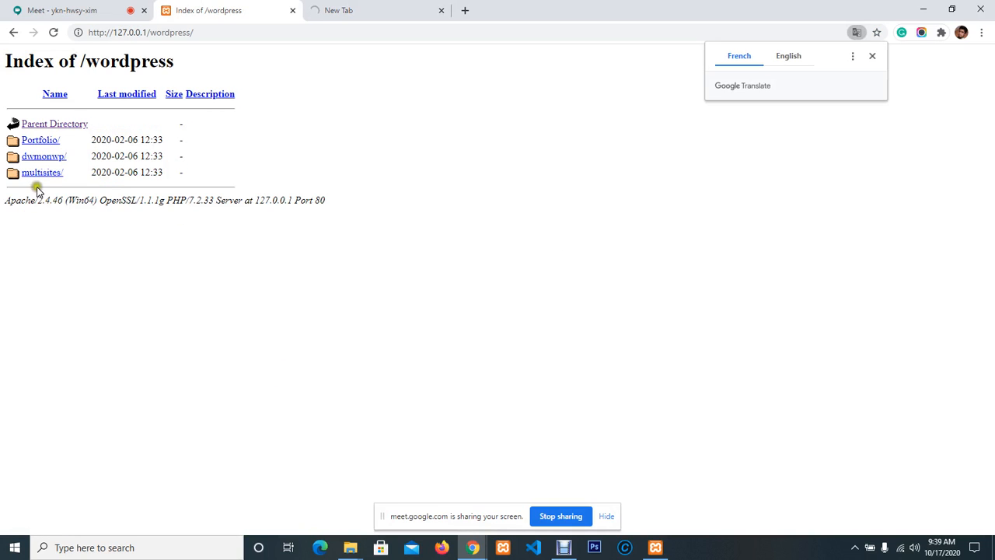
left_click(39, 141)
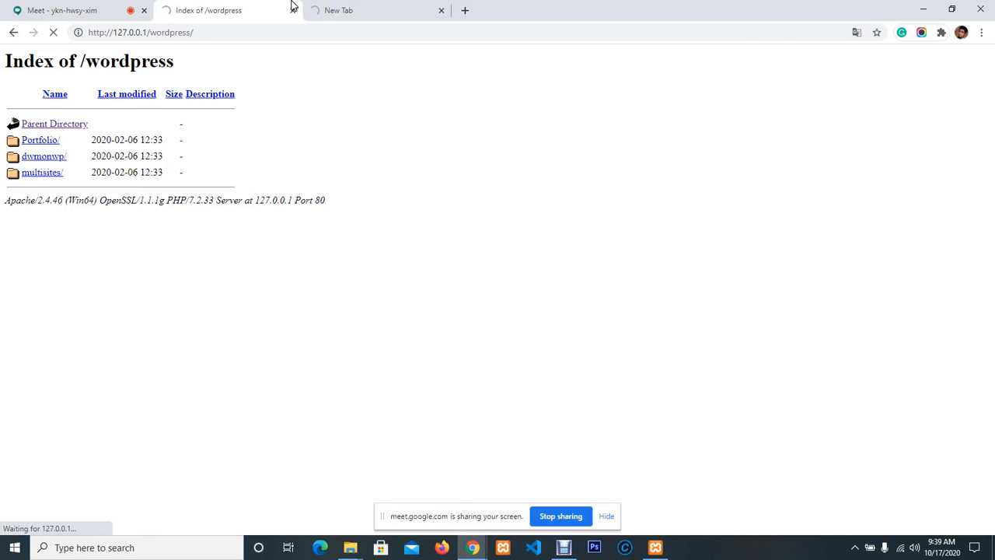
mouse_move(543, 553)
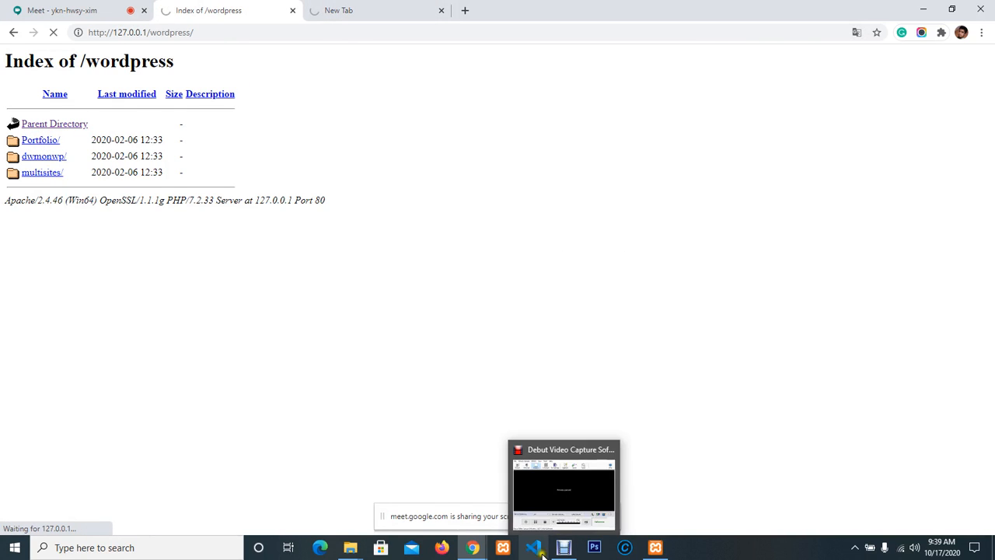
left_click(389, 468)
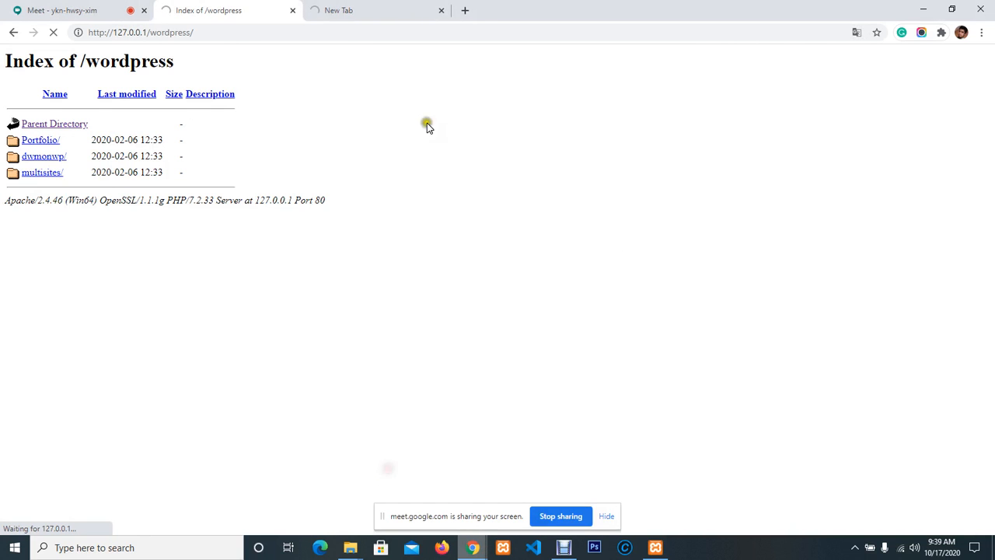
Step: Create a database named portfolio with the utf8mb4_unicode_ci collation in phpMyAdmin
left_click(380, 17)
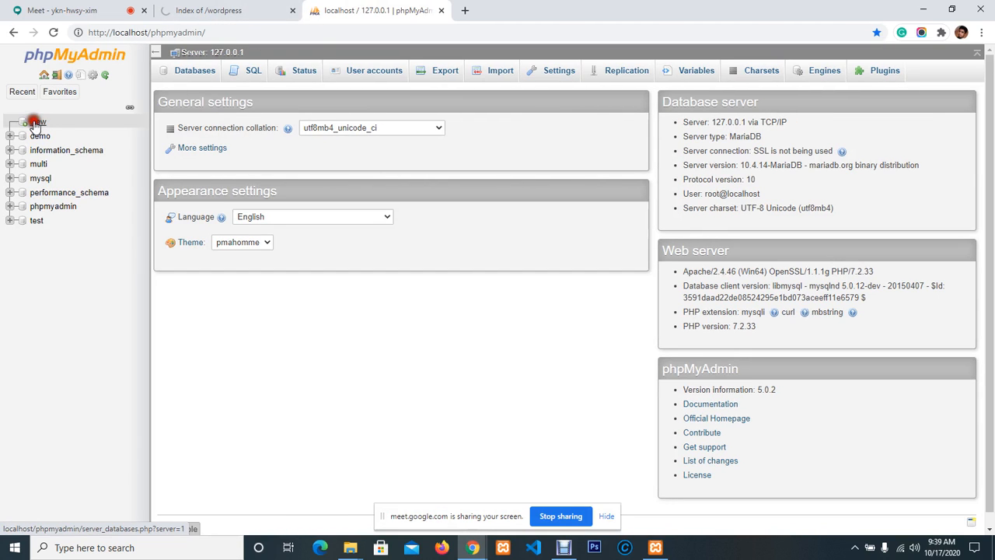
left_click(36, 122)
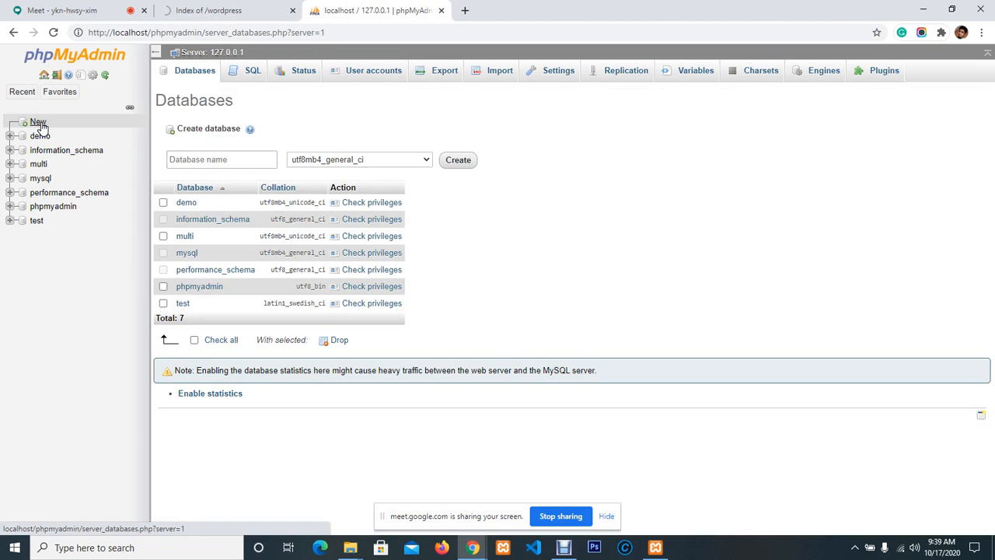
left_click(213, 159)
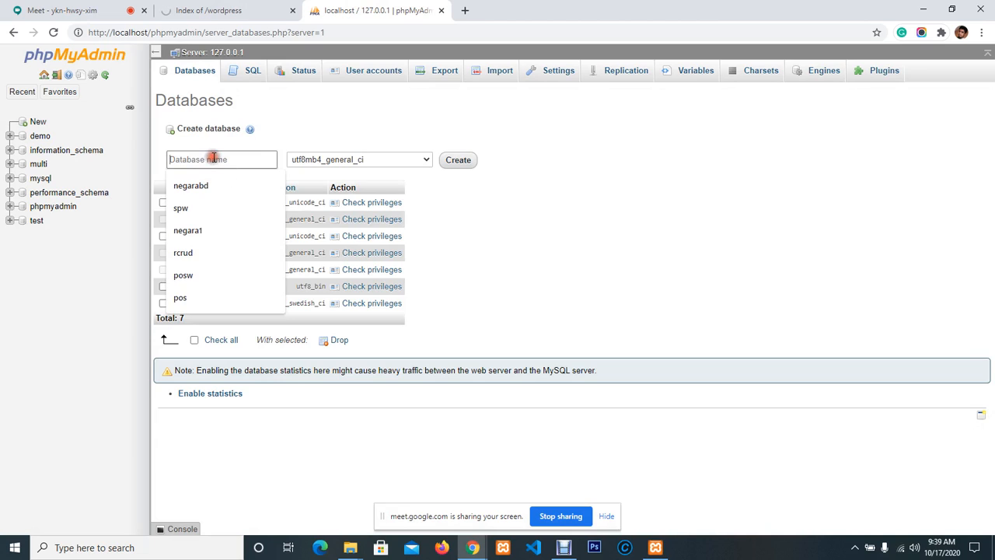
type("portfolio")
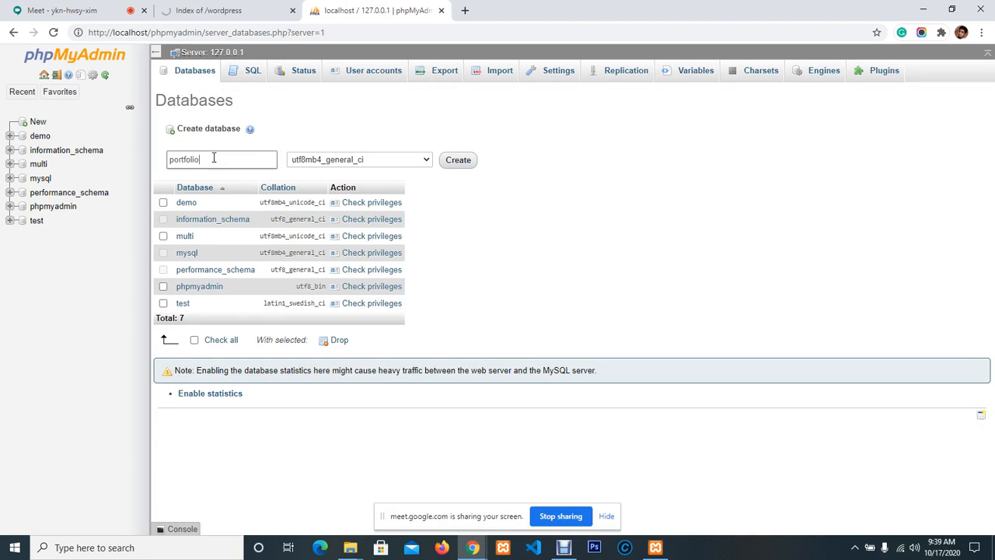
left_click(393, 158)
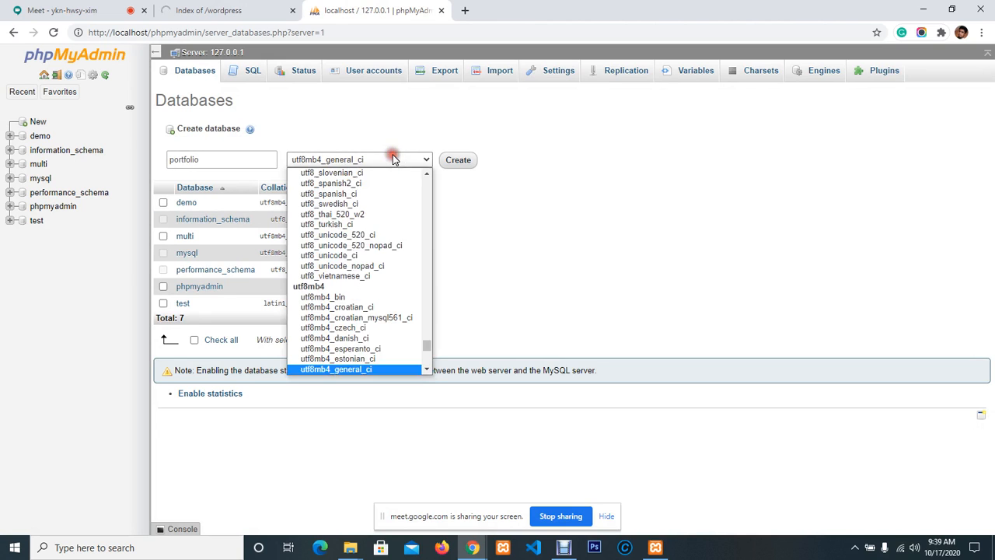
scroll(367, 262, "down", 5)
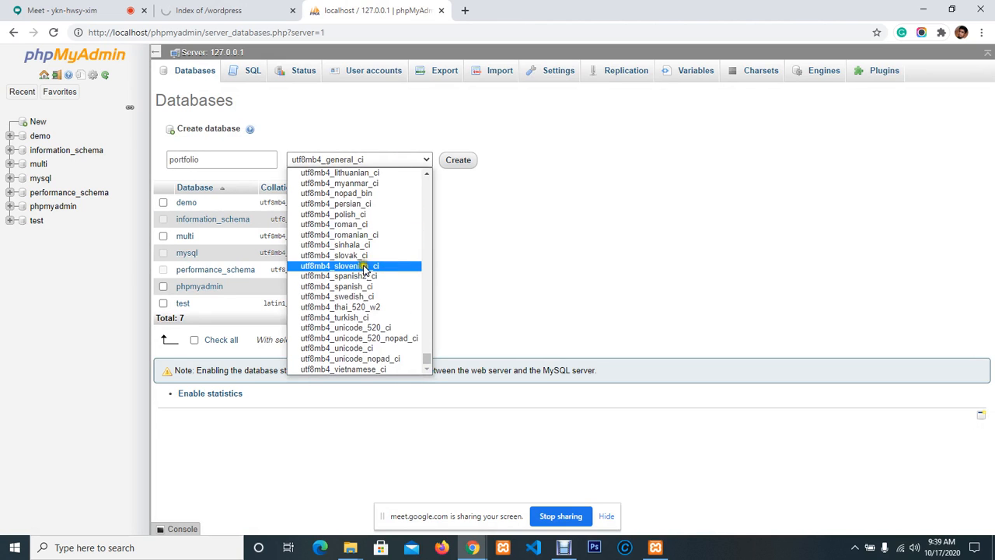
left_click(350, 351)
double_click(232, 161)
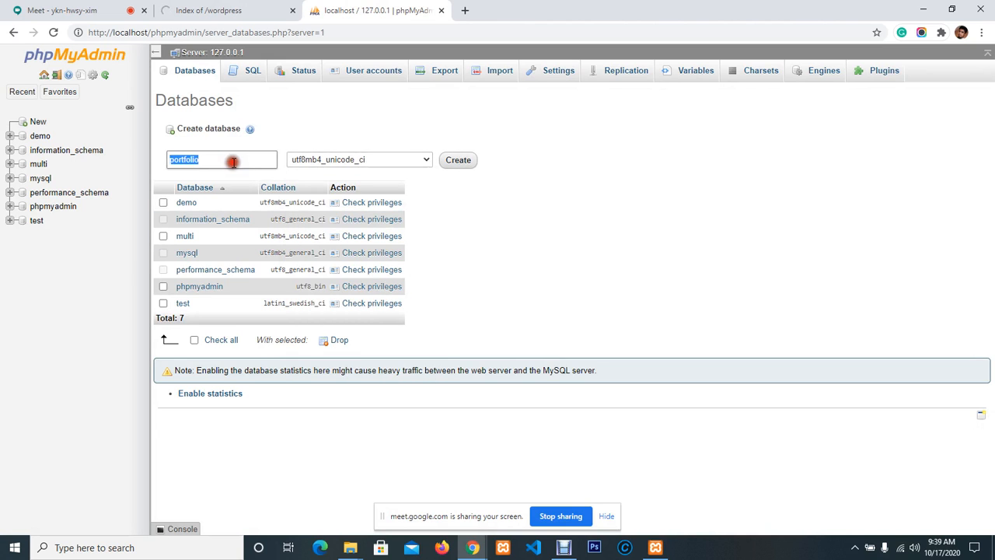
left_click(451, 161)
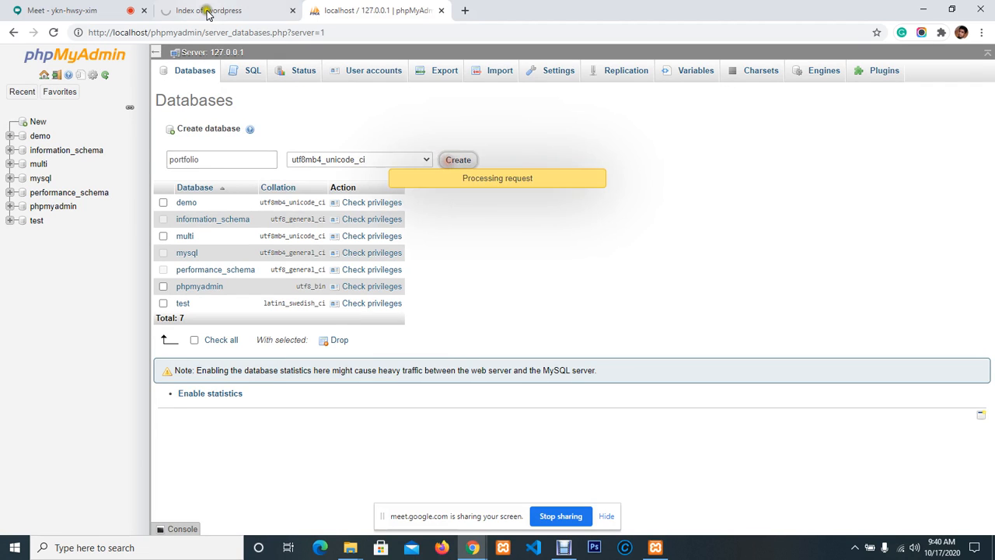
Step: Continue the Portfolio site's WordPress setup in English (United States) to the database connection form
left_click(208, 11)
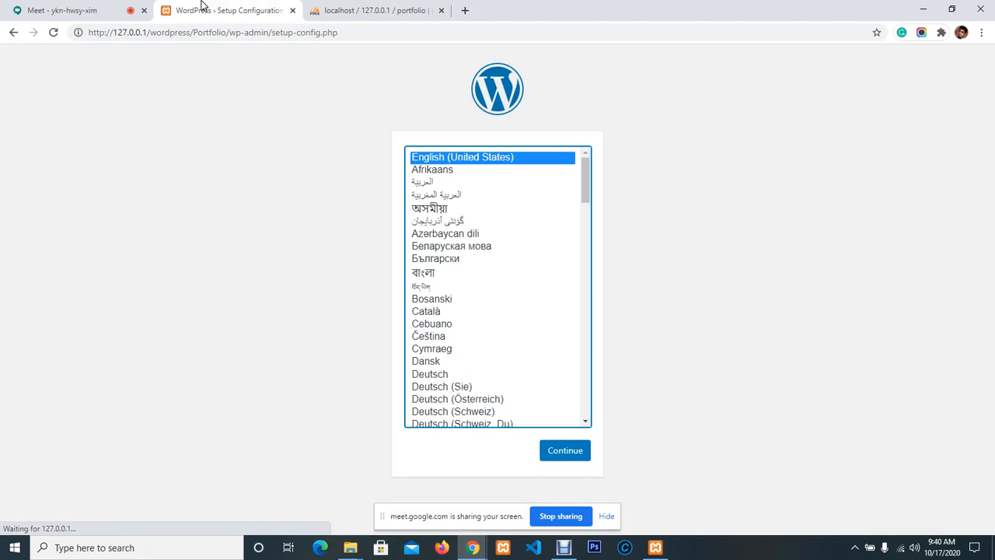
left_click(549, 451)
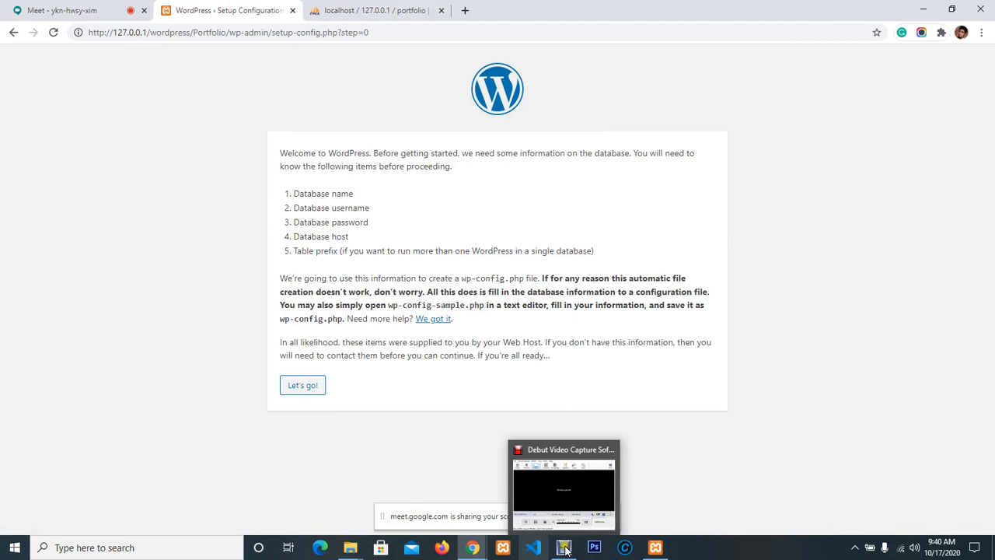
left_click(308, 389)
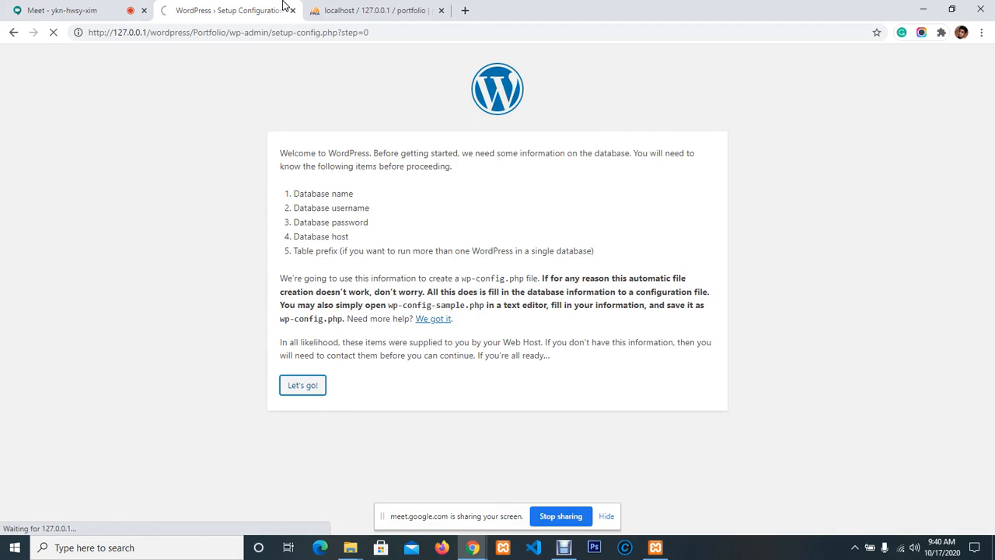
left_click(348, 7)
left_click(229, 9)
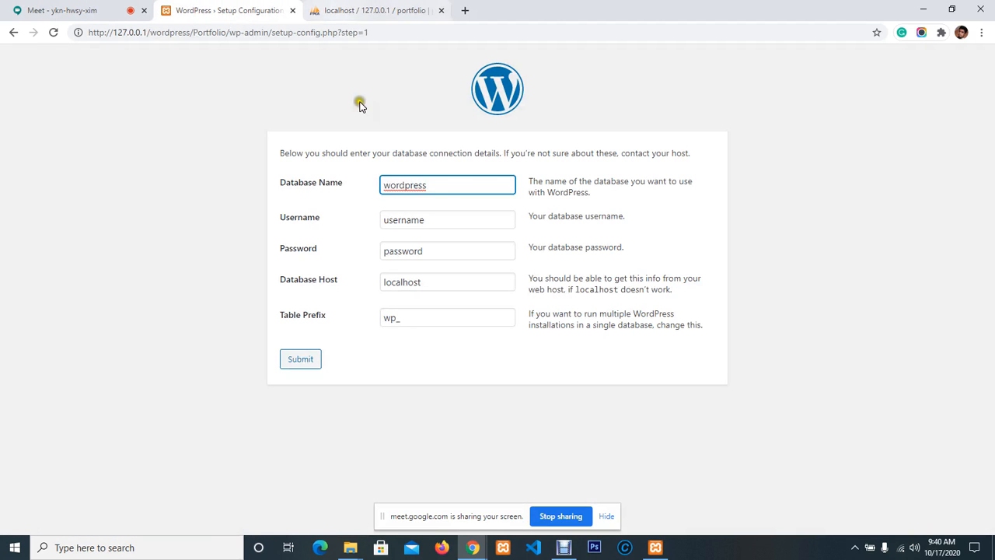
Step: Submit the database connection details with database name portfolio, username root and an empty password, keeping the default host and table prefix
double_click(440, 181)
type("portfolio")
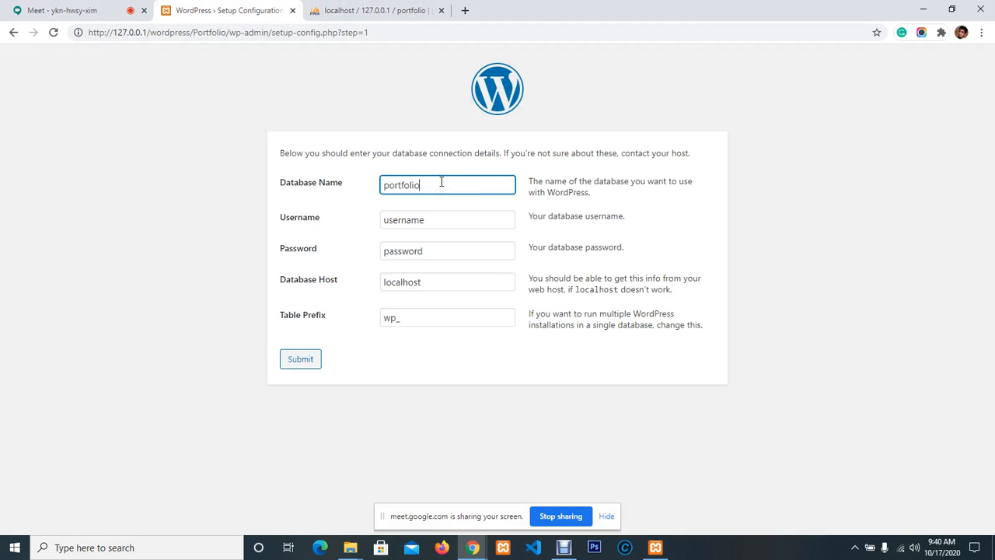
left_click(443, 219)
double_click(442, 218)
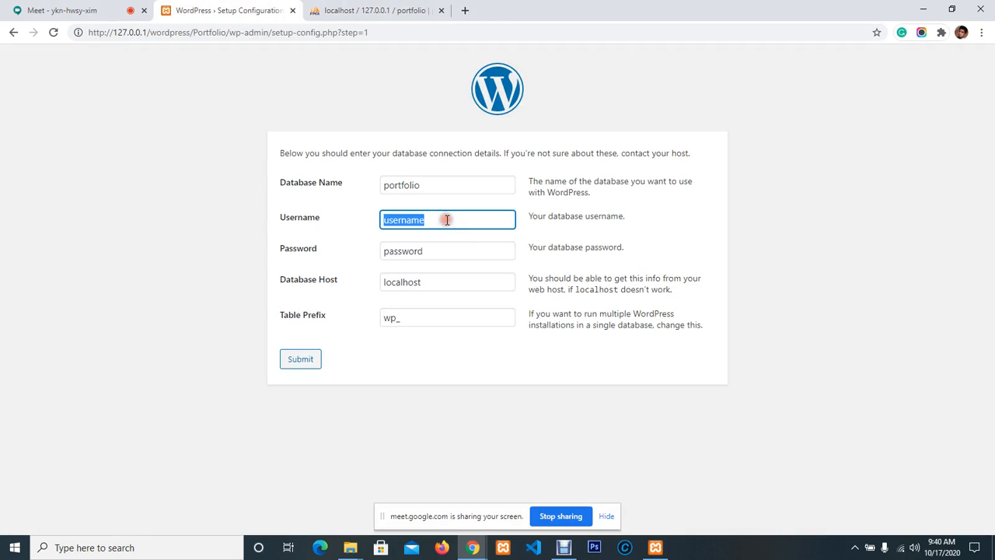
type("root")
key("Tab")
key("BackSpace")
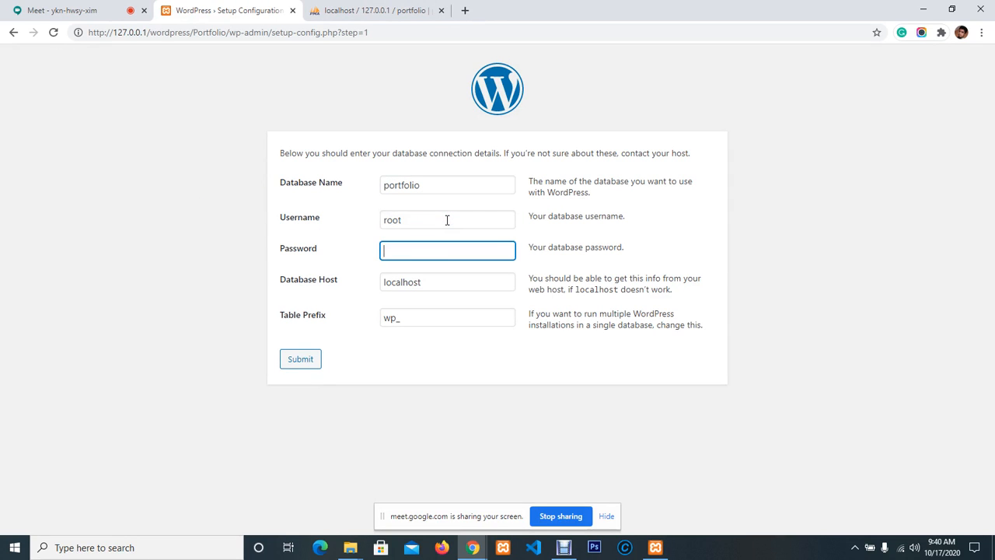
key("Tab")
key("Tab")
key("Tab")
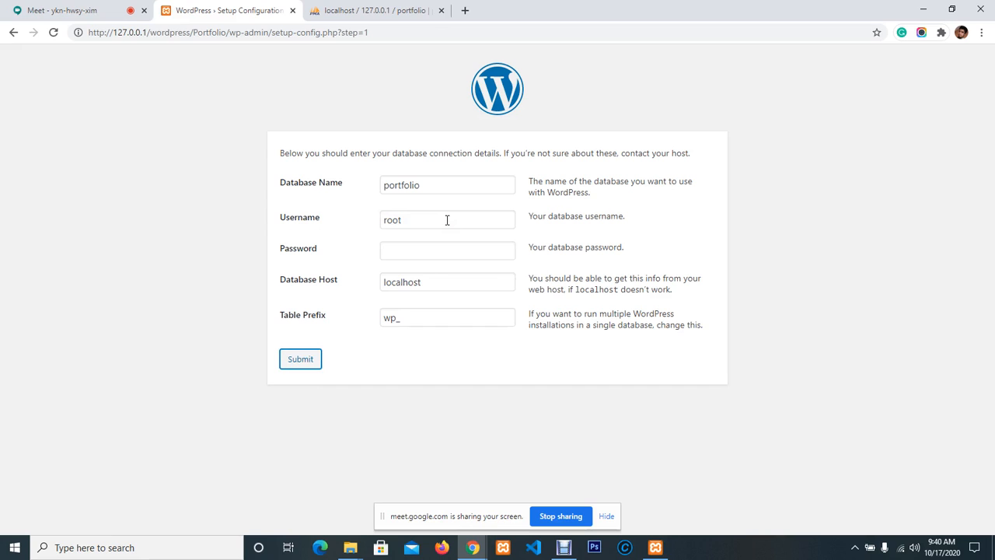
key("Return")
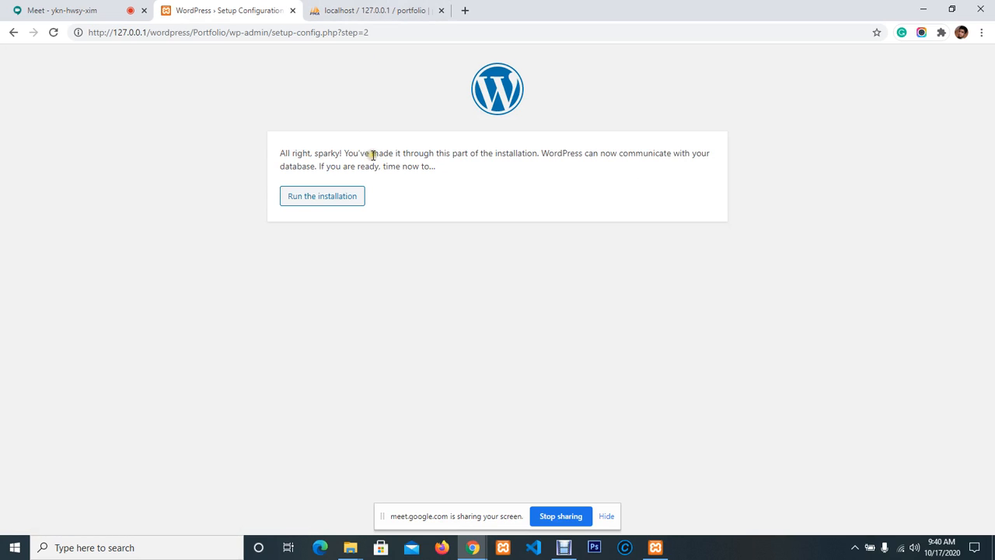
Step: Run the WordPress installation and bring up its site information form
key("Tab")
key("Return")
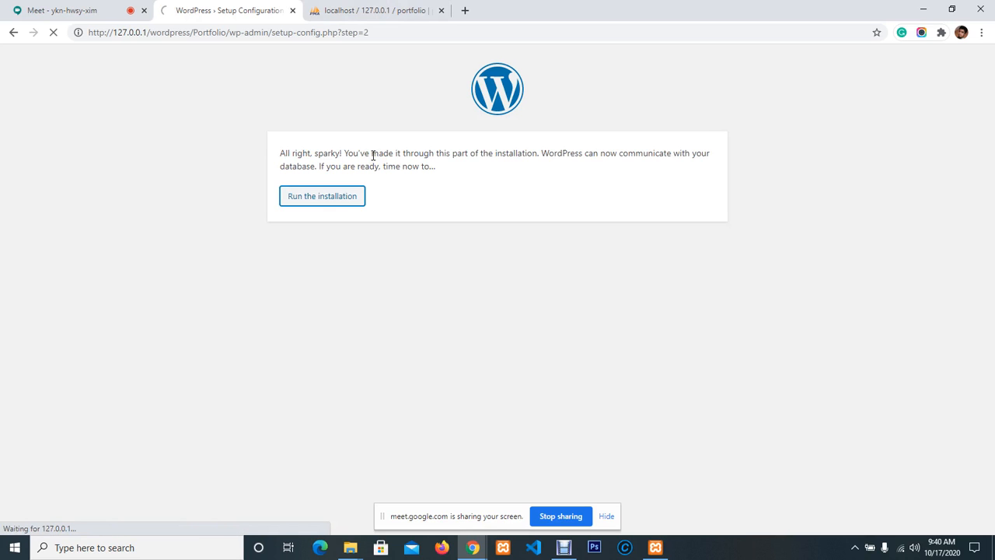
left_click(343, 6)
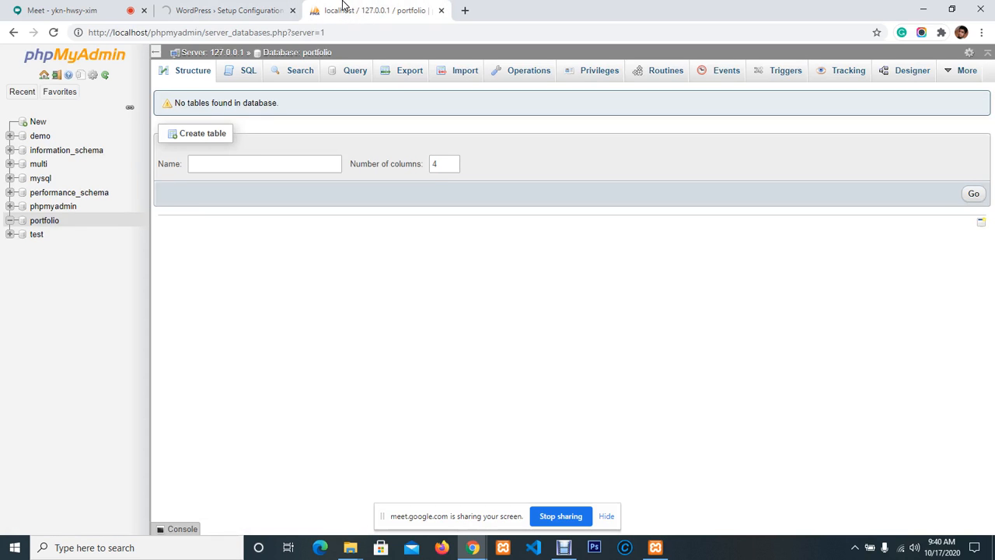
left_click(206, 8)
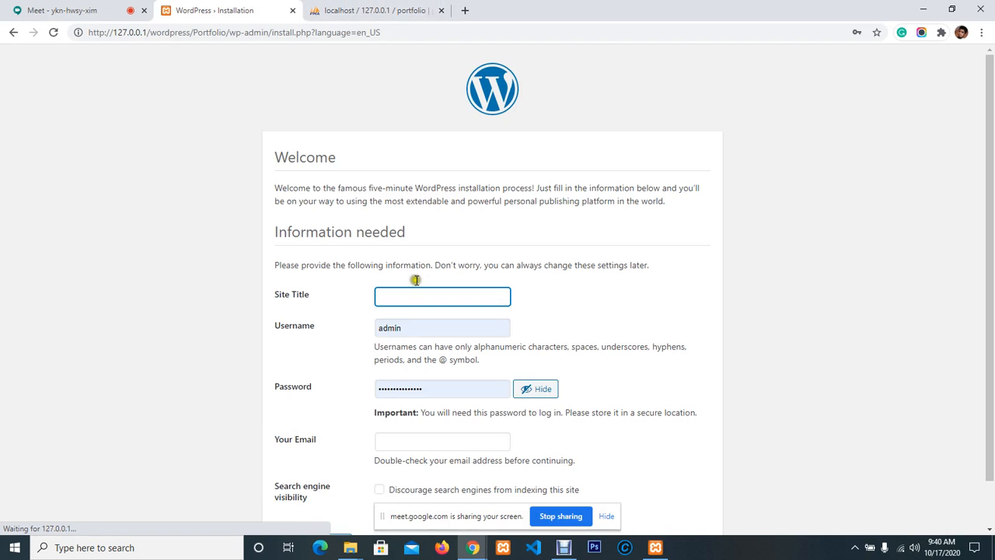
Step: Enter the site title PORTFOLIO and the administrator's email, keep username admin and the prefilled password, and install WordPress
left_click(433, 296)
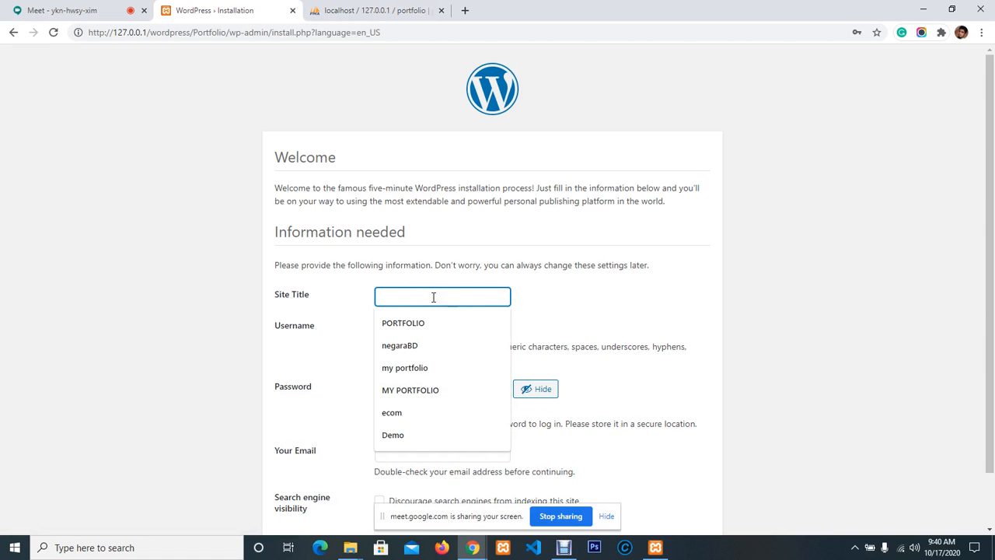
left_click(432, 320)
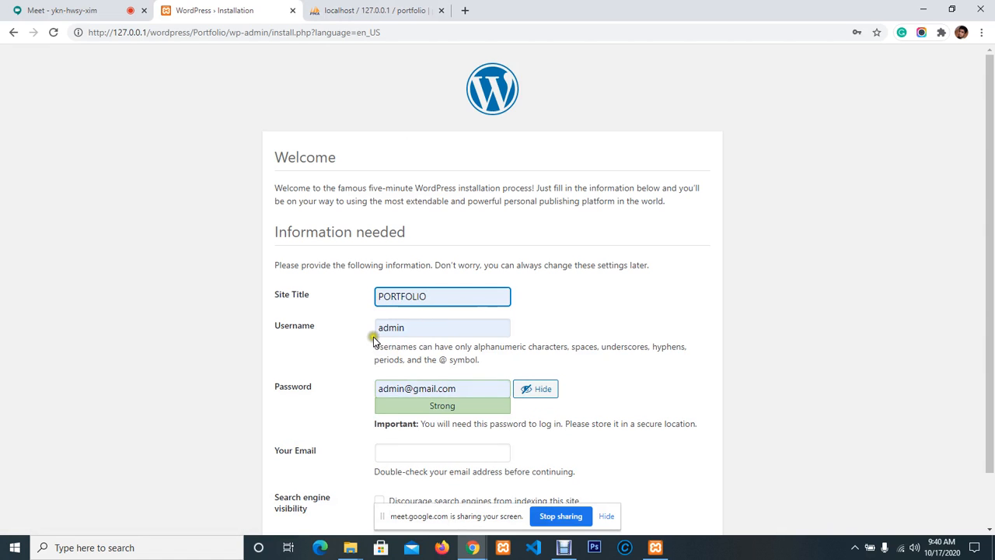
scroll(392, 409, "down", 1)
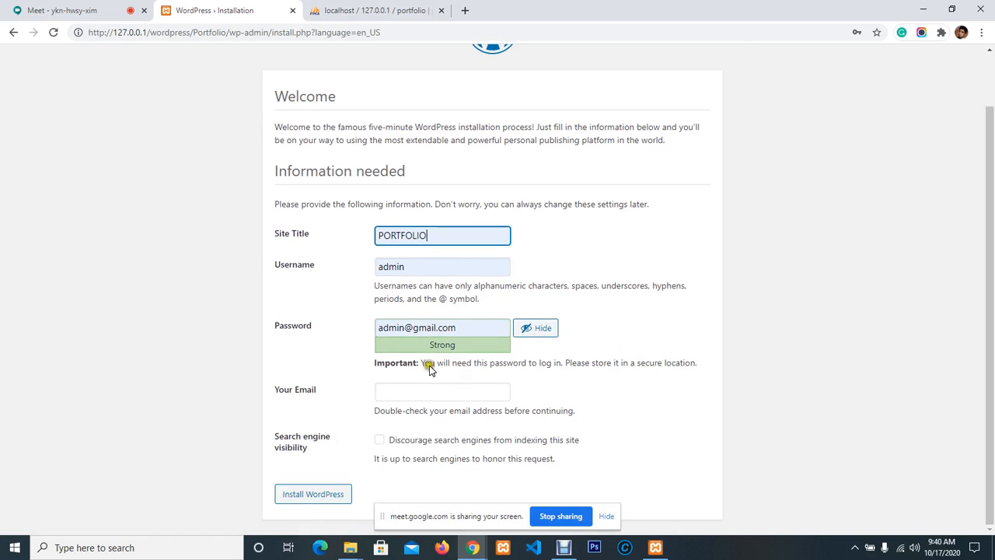
left_click(414, 395)
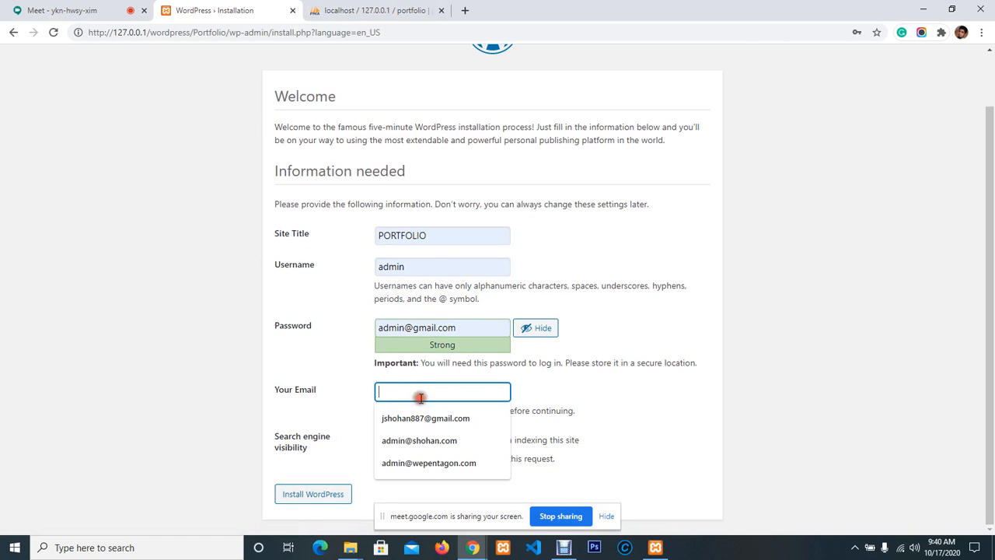
left_click(430, 439)
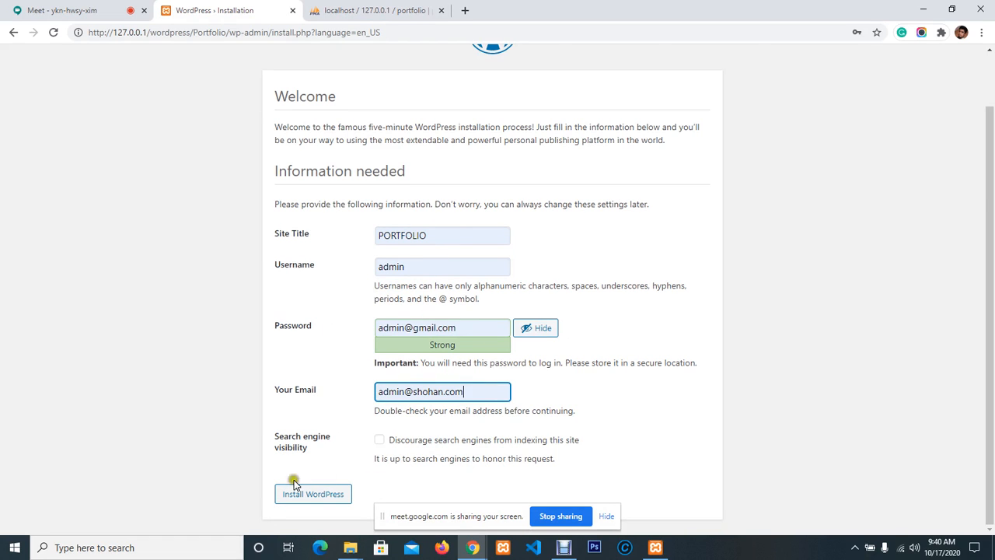
left_click(311, 495)
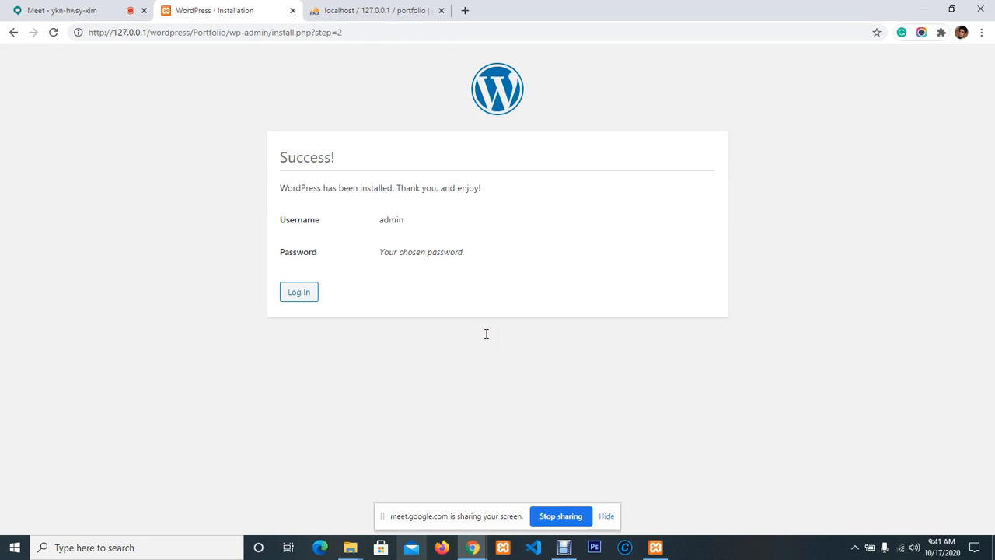
Step: Log in to the new site's admin dashboard with the saved credentials
left_click(288, 298)
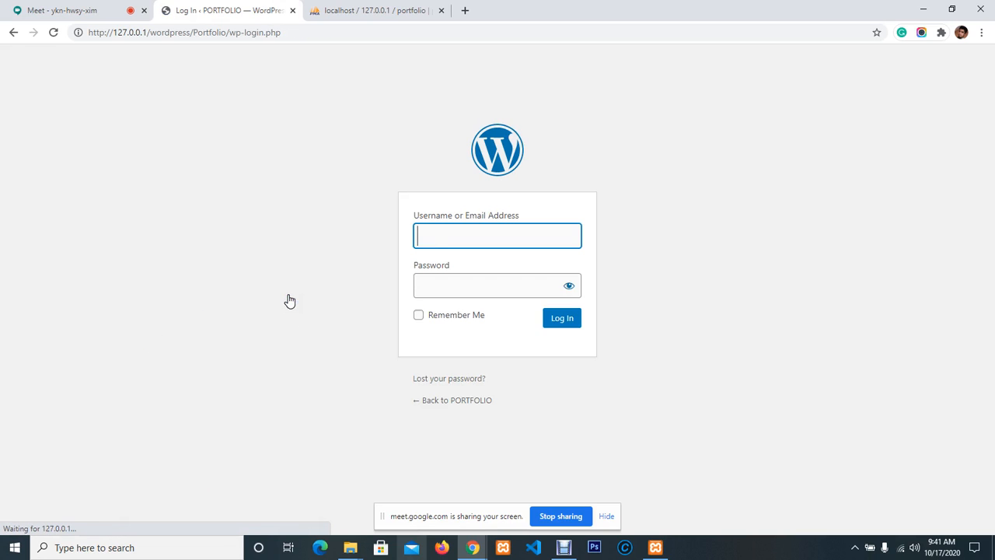
left_click(557, 319)
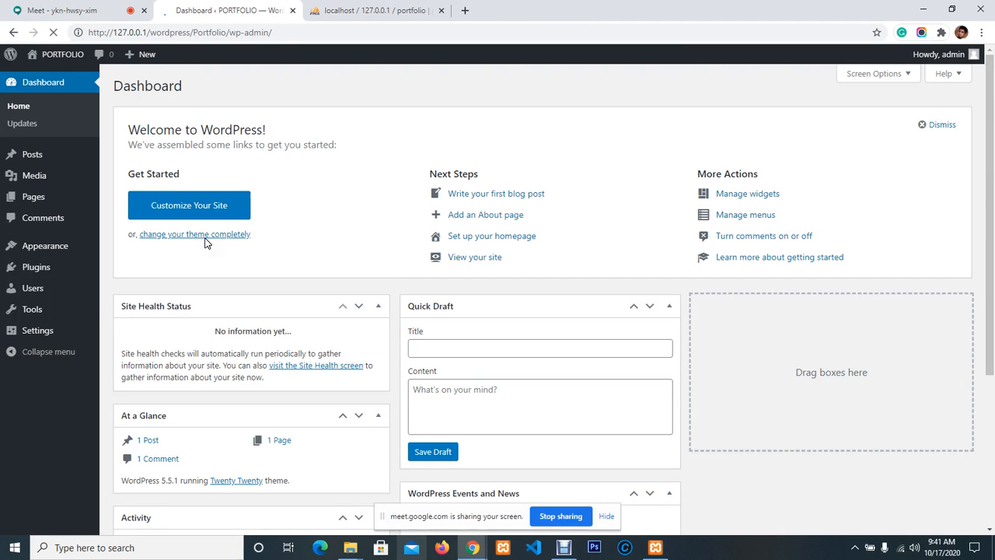
left_click(70, 10)
left_click(629, 328)
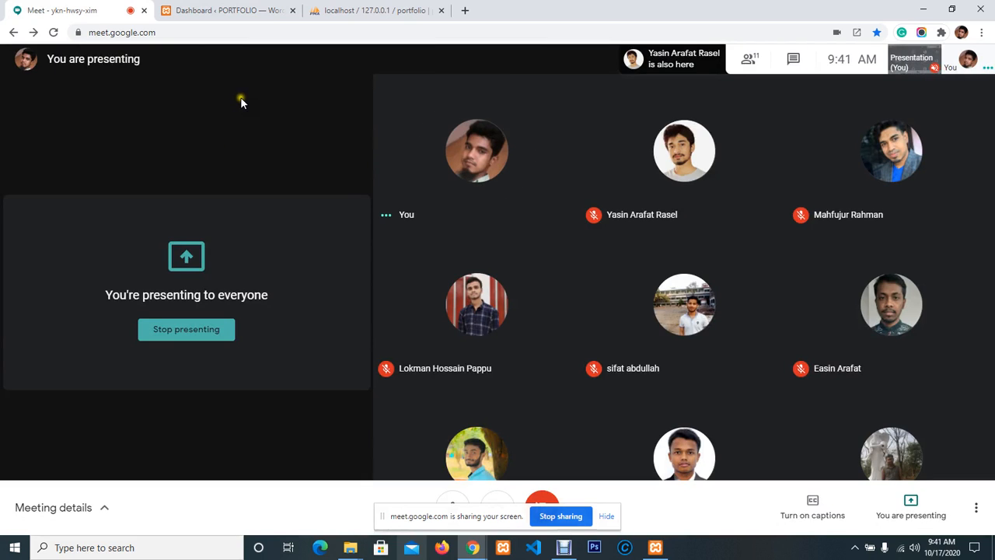
left_click(563, 547)
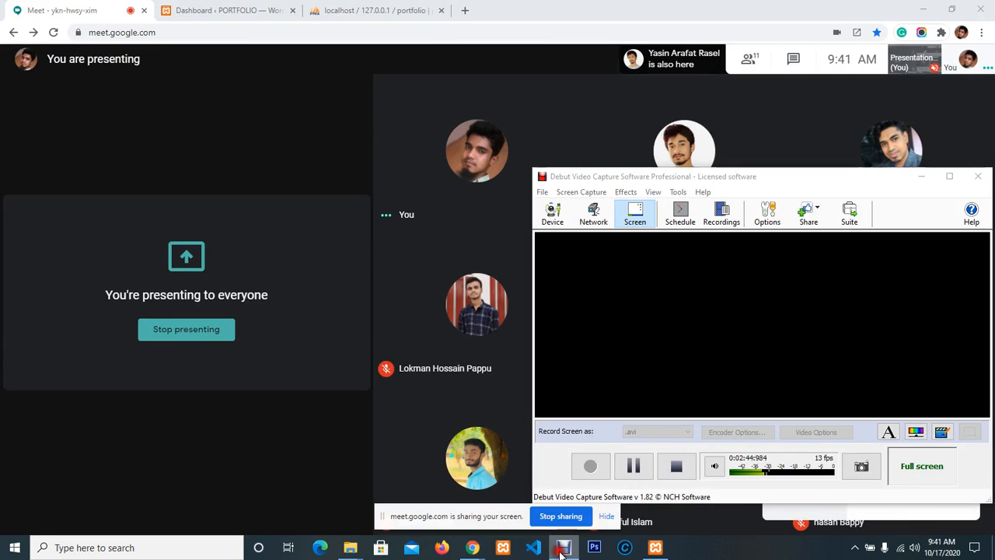
left_click(563, 548)
left_click(256, 11)
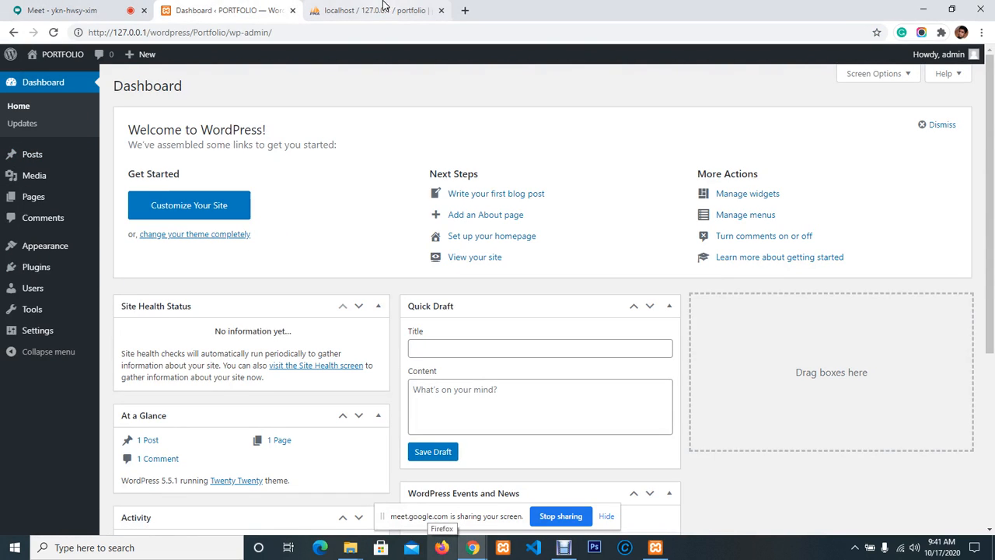
Step: Open the PORTFOLIO site's front end in a separate browser tab and return to the admin dashboard
mouse_move(62, 52)
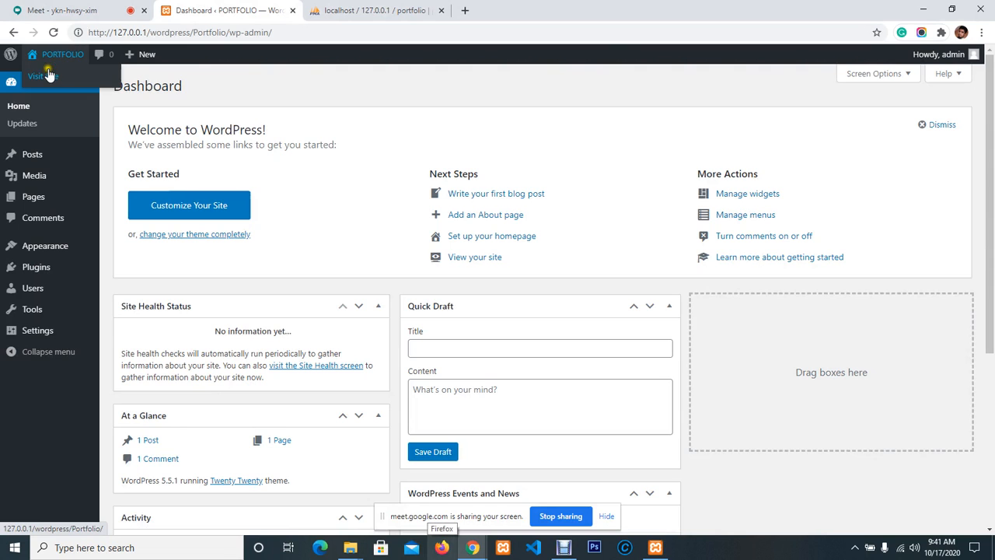
middle_click(43, 75)
left_click(352, 9)
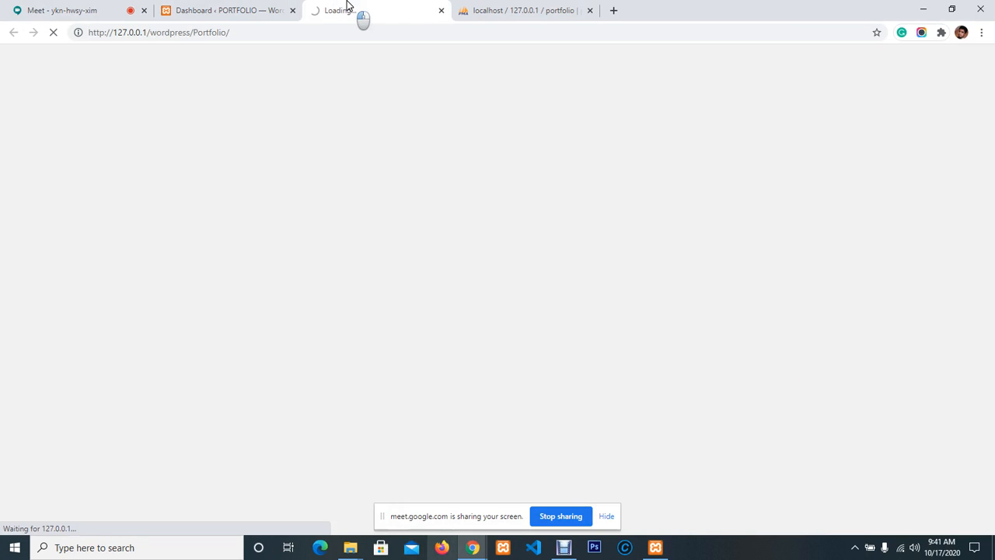
left_click(220, 9)
left_click(342, 8)
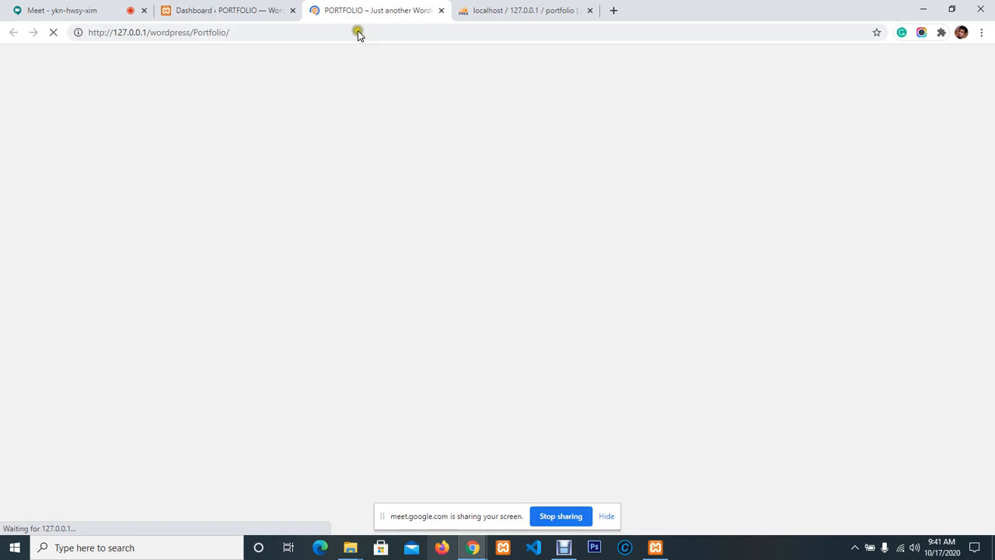
left_click(210, 10)
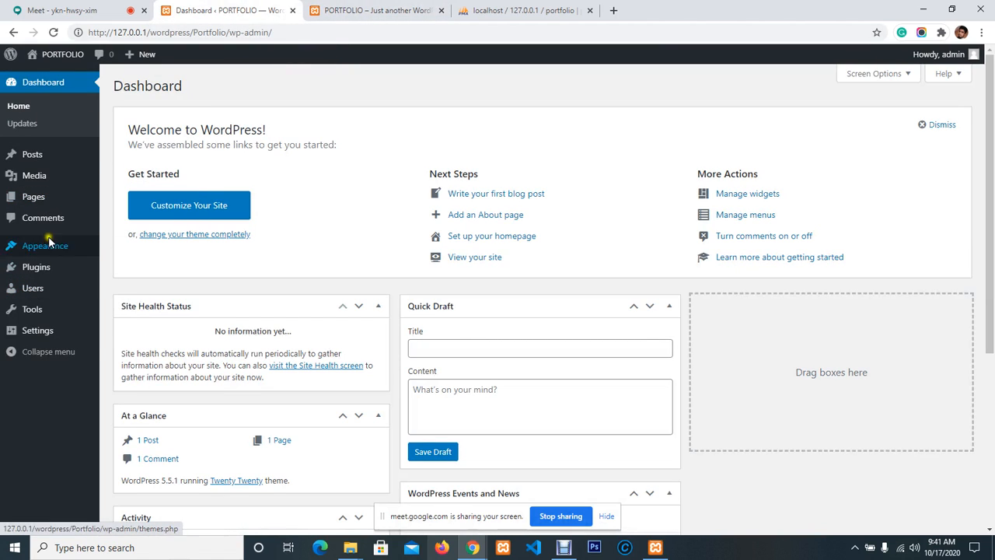
Step: Search the themes available to add for astra
mouse_move(48, 243)
left_click(122, 248)
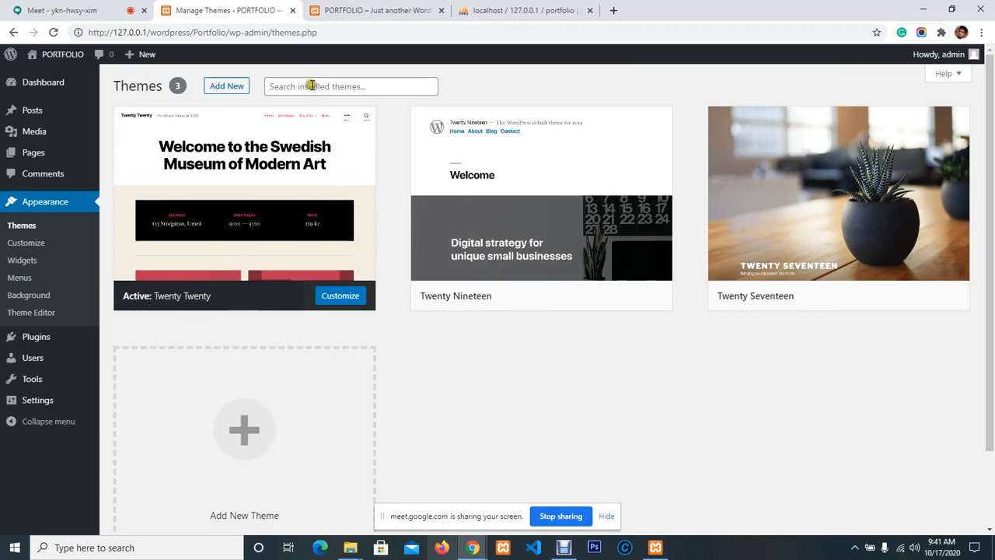
left_click(233, 85)
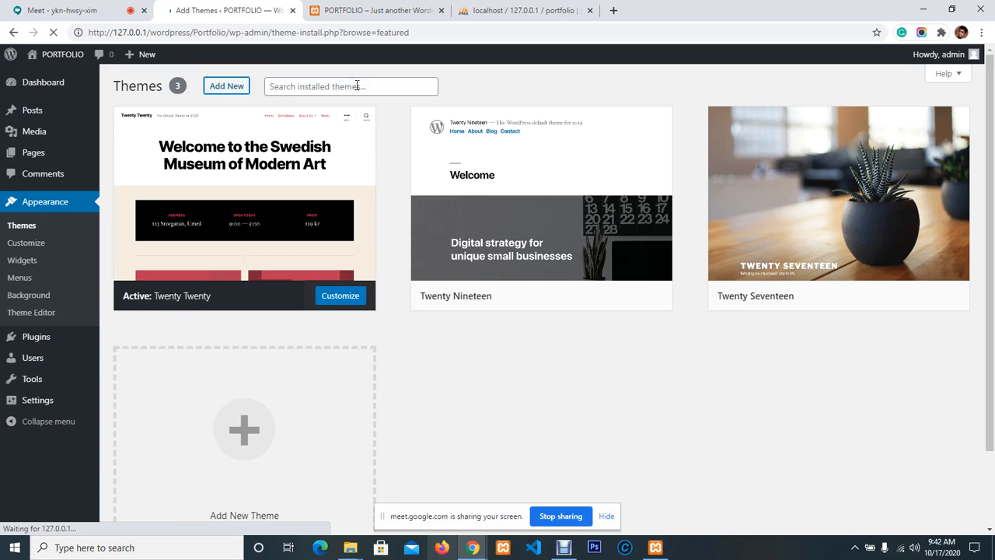
left_click(871, 118)
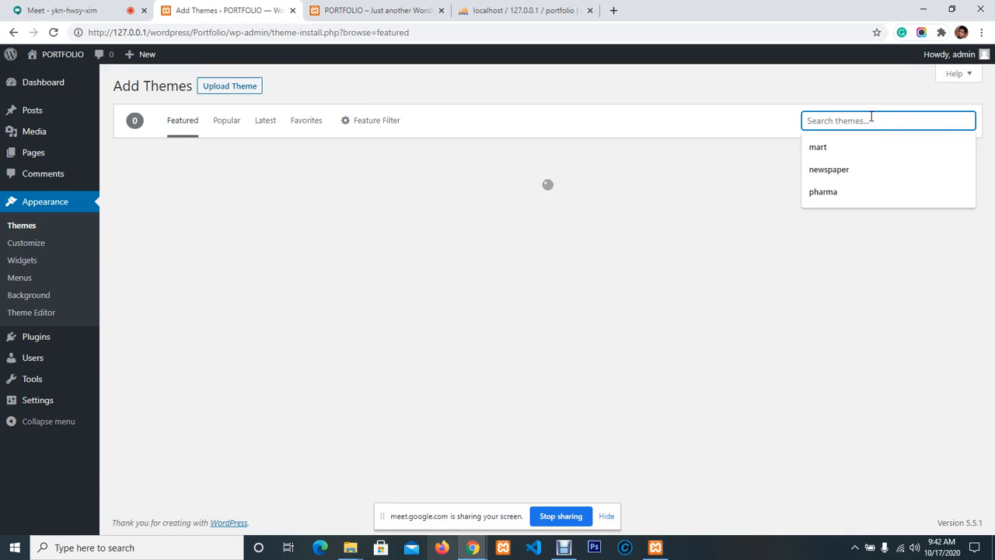
type("astr")
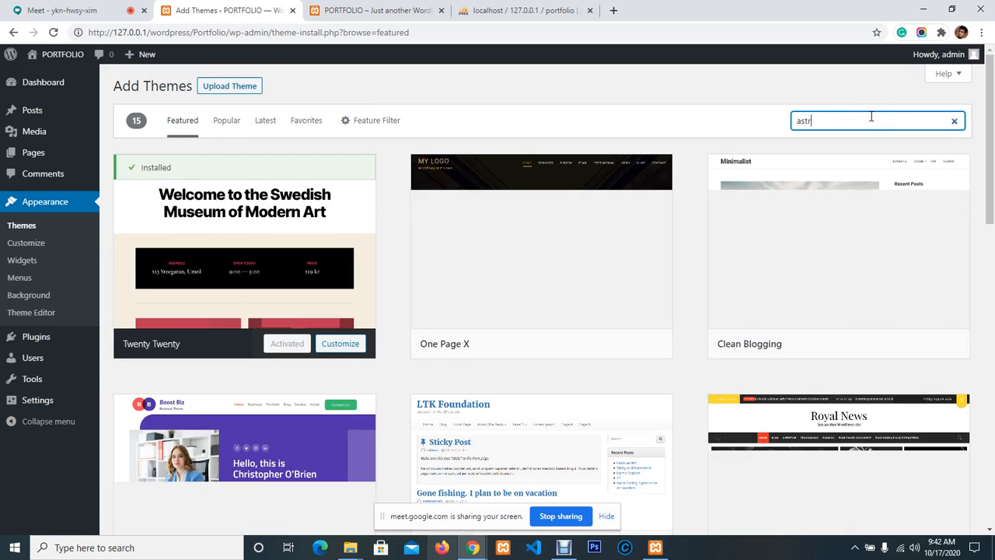
type("a")
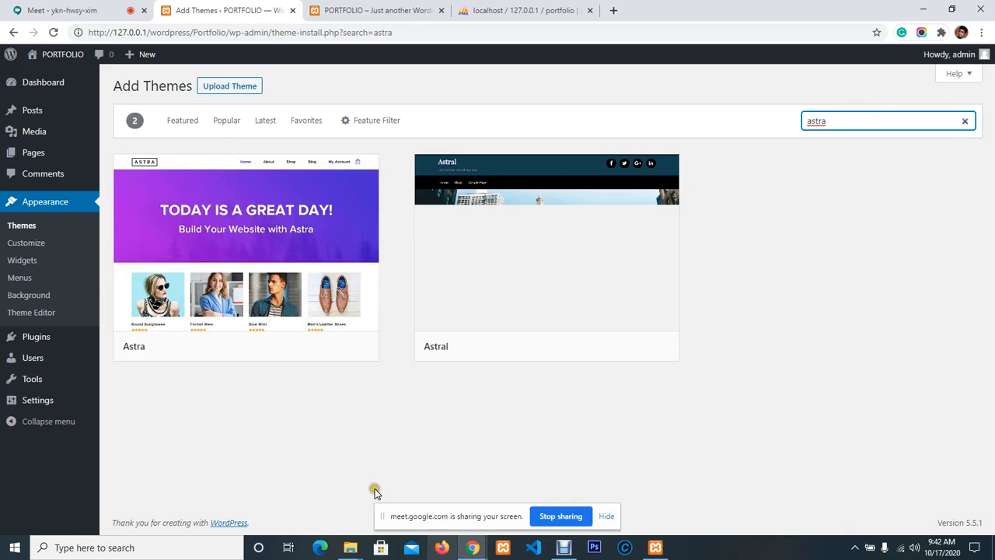
Step: Install the Astra theme from the search results and activate it
mouse_move(315, 240)
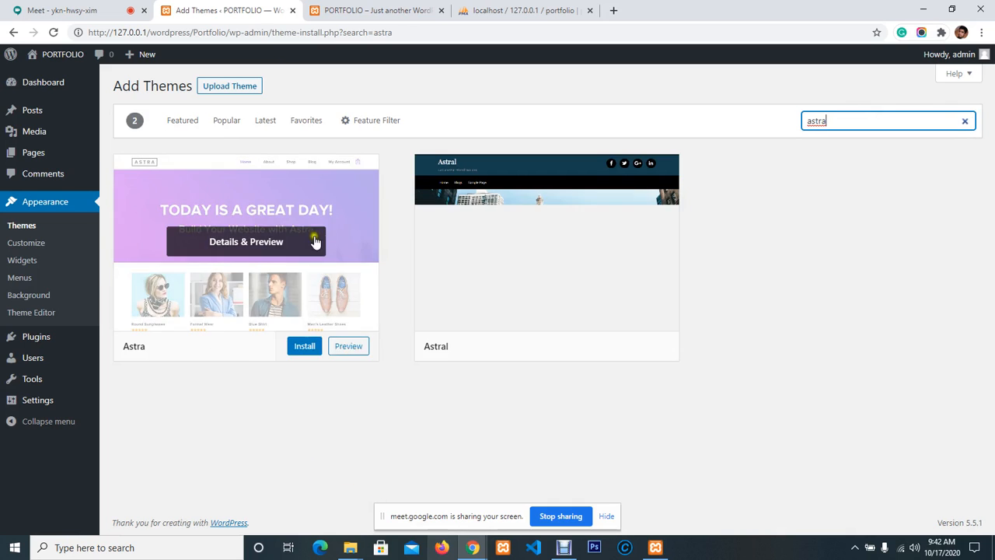
left_click(302, 348)
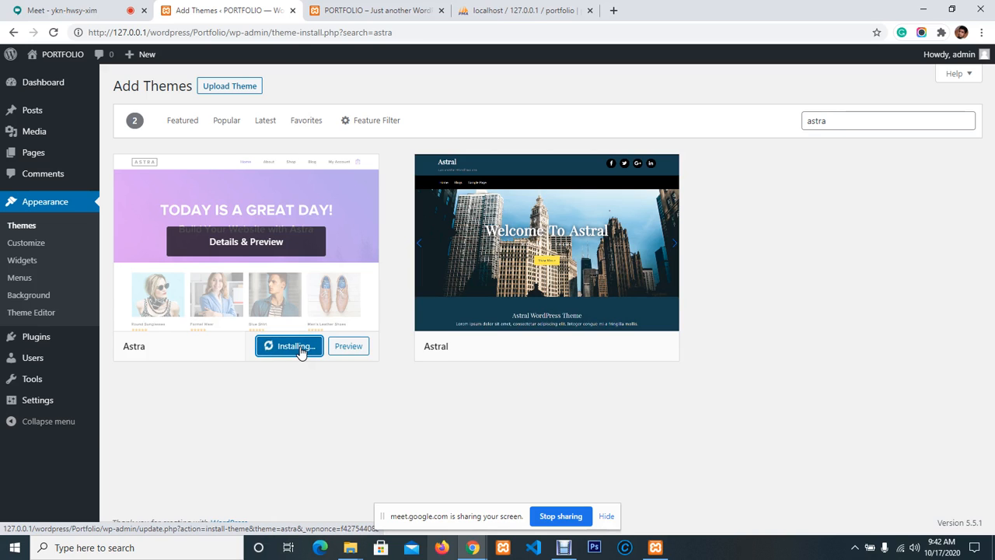
left_click(564, 547)
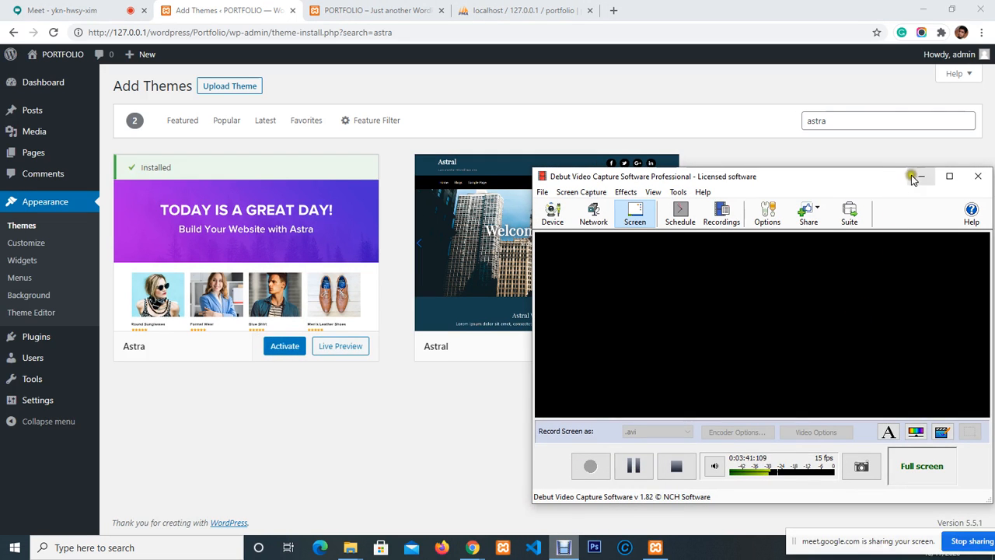
left_click(919, 177)
left_click(281, 347)
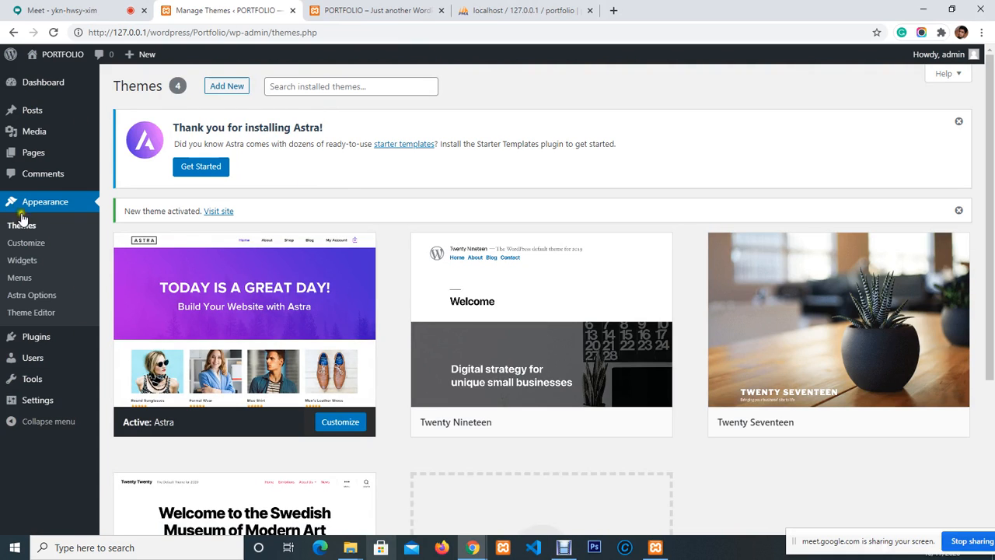
Step: Go to the Astra options and install and activate the Starter Templates plugin
left_click(33, 296)
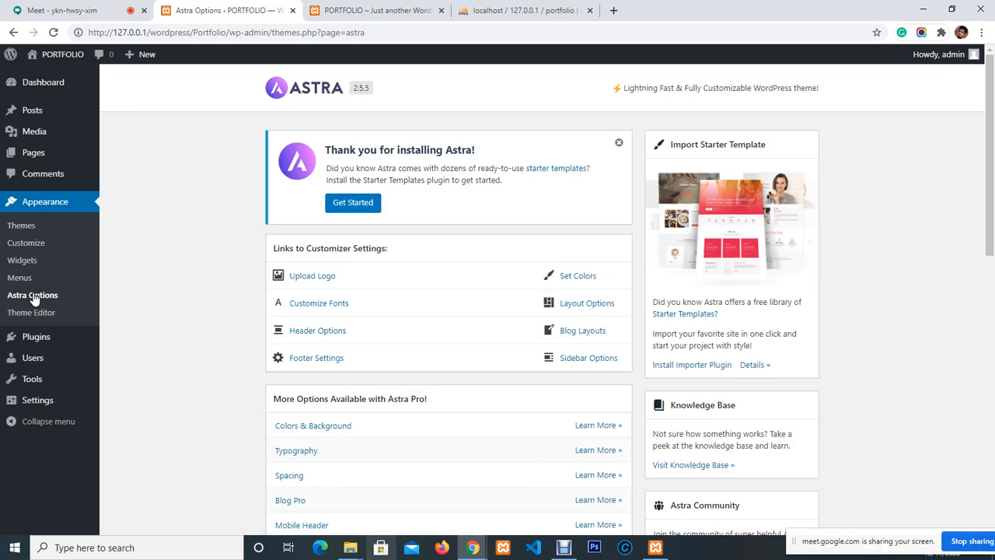
scroll(562, 355, "down", 5)
scroll(557, 356, "up", 5)
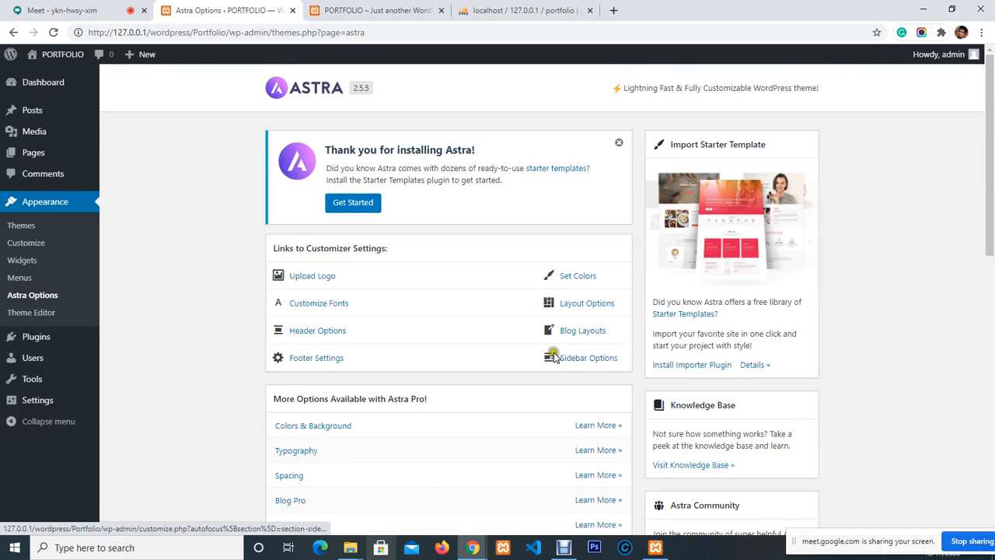
left_click(347, 207)
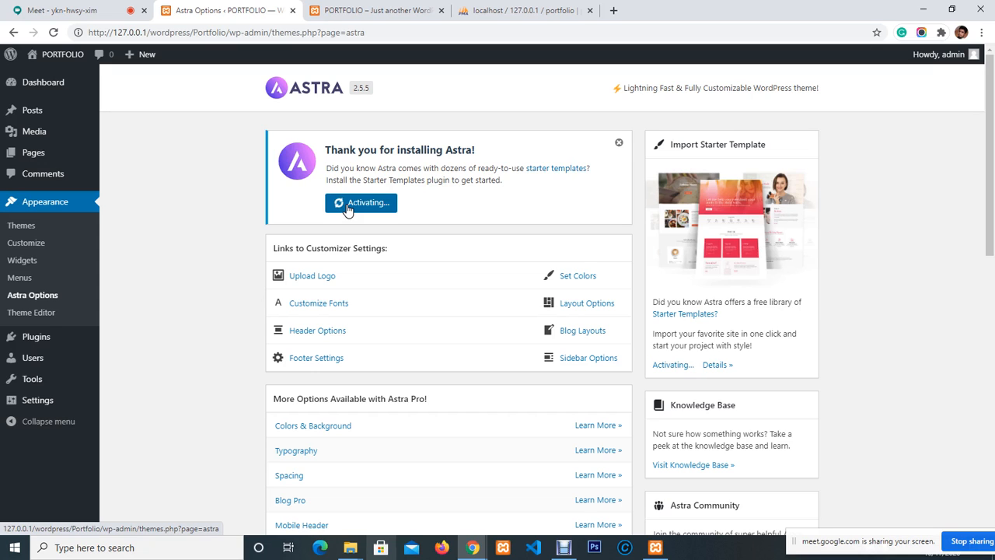
scroll(347, 210, "down", 1)
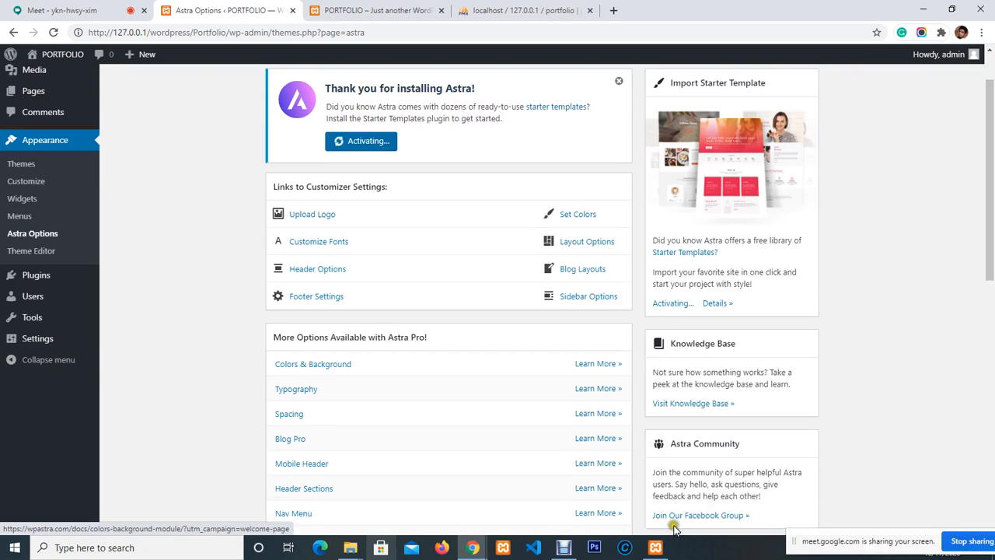
left_click(563, 547)
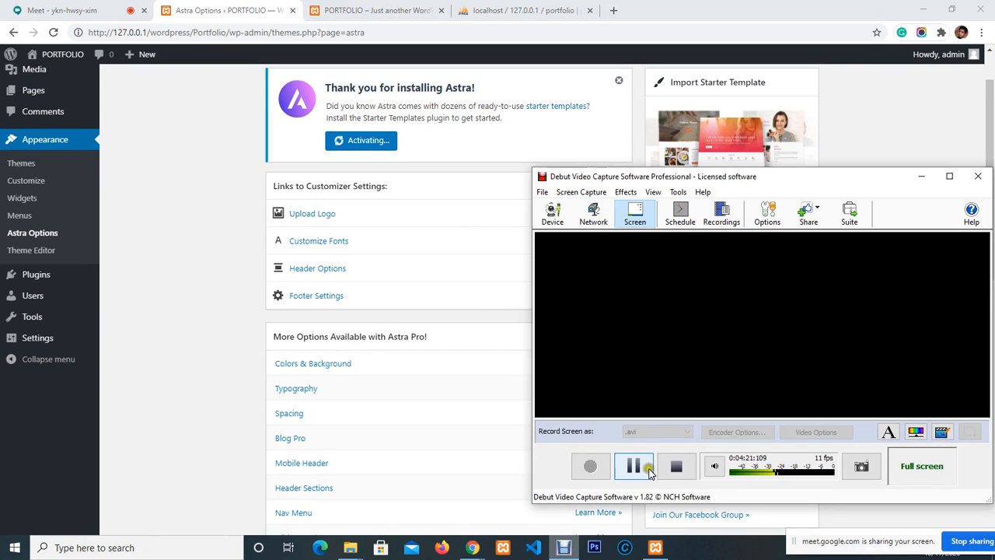
left_click(924, 174)
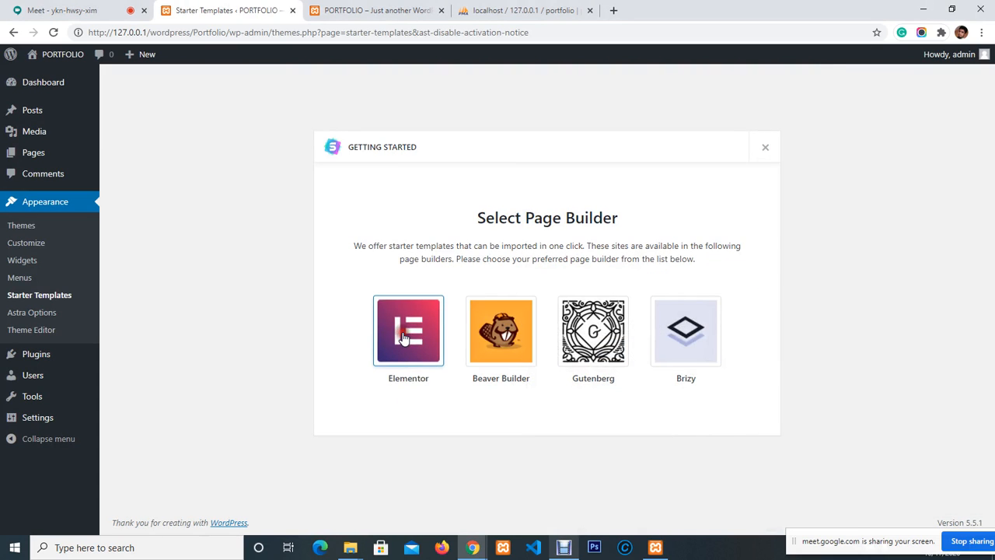
Step: Choose Elementor as the page builder and limit the starter templates to the Free ones
left_click(403, 336)
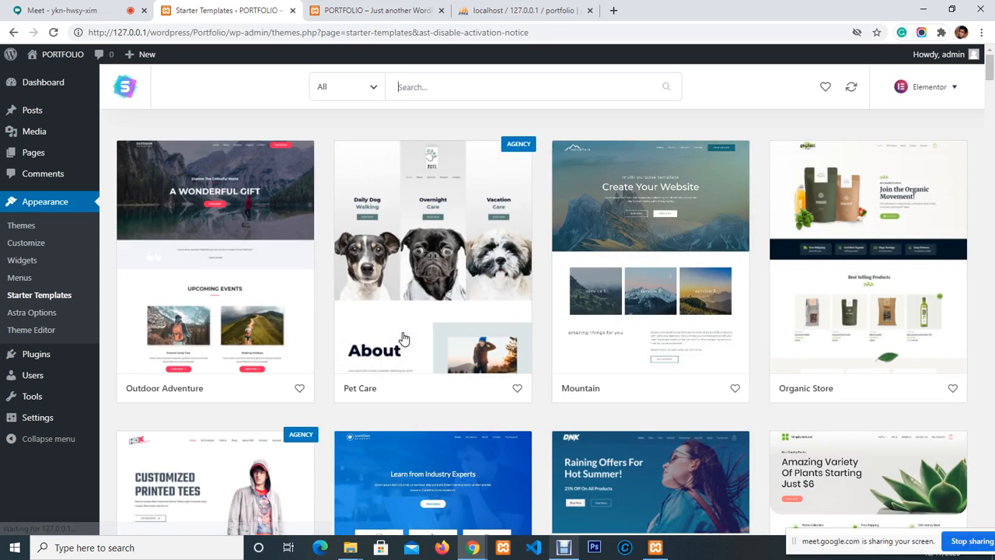
scroll(467, 442, "down", 2)
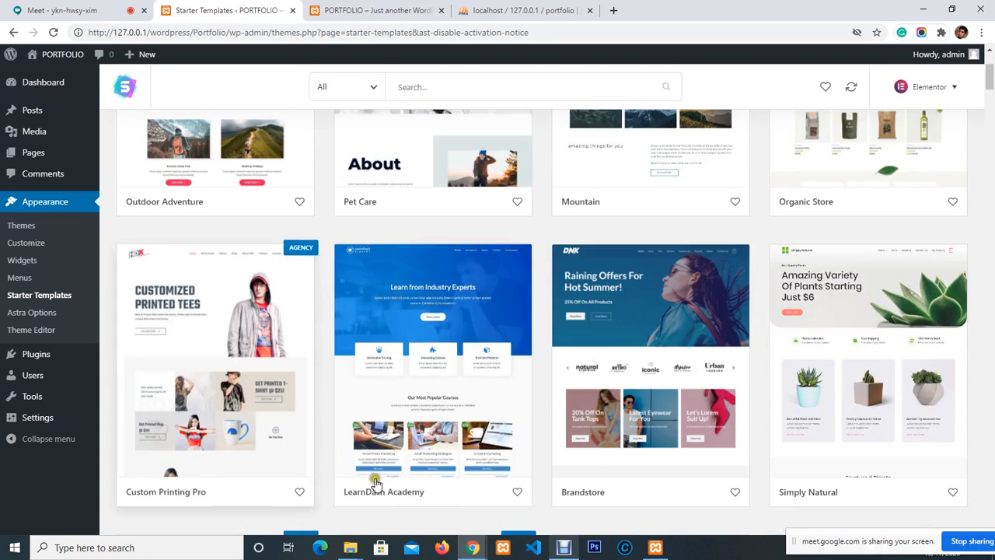
scroll(179, 350, "up", 2)
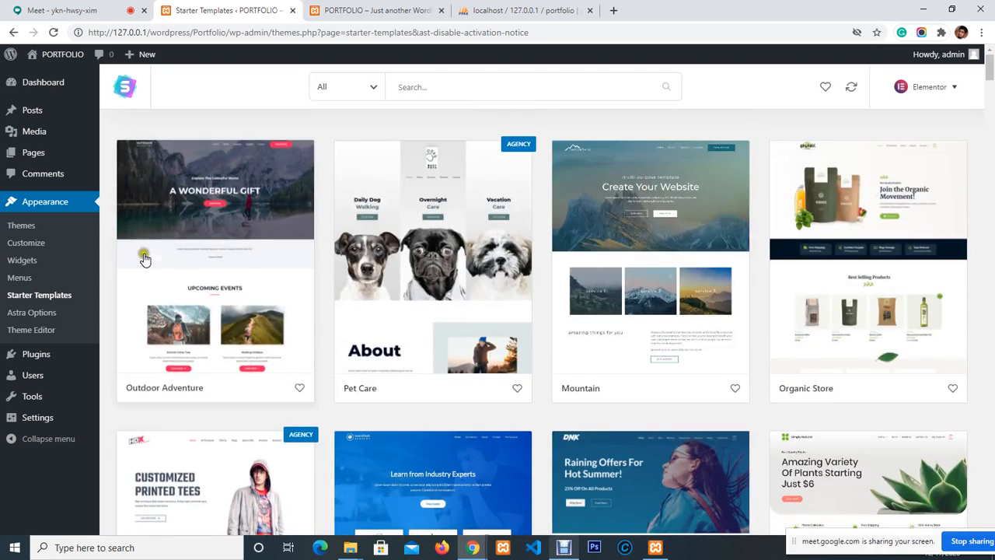
left_click(363, 88)
left_click(334, 230)
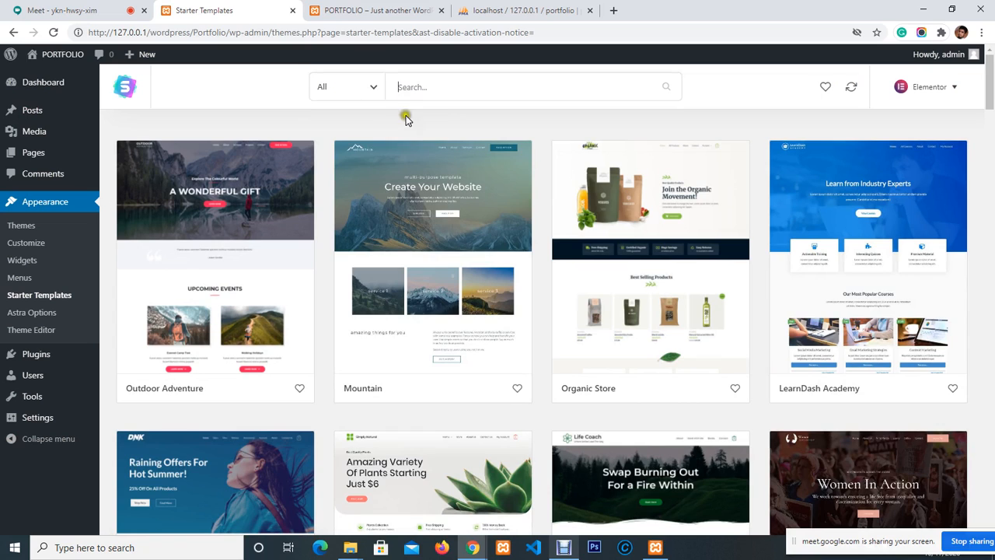
Step: Look over the template categories and browse the free Elementor starter templates through to the end of the list
left_click(373, 88)
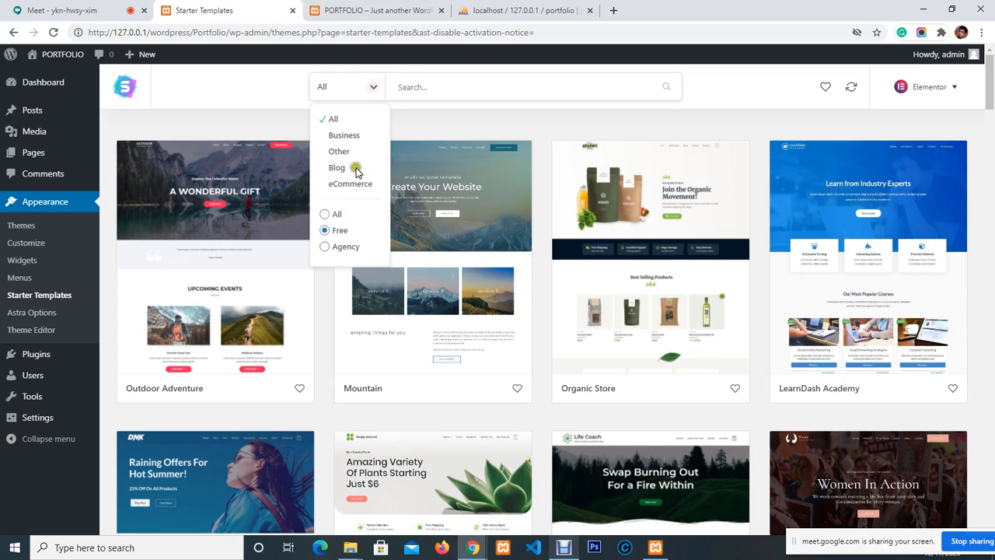
left_click(370, 92)
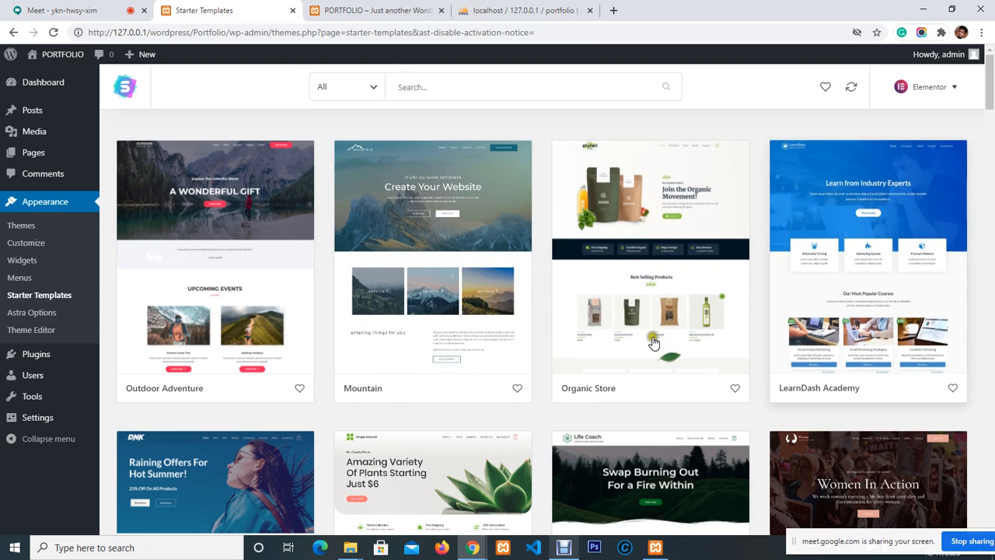
scroll(647, 337, "down", 4)
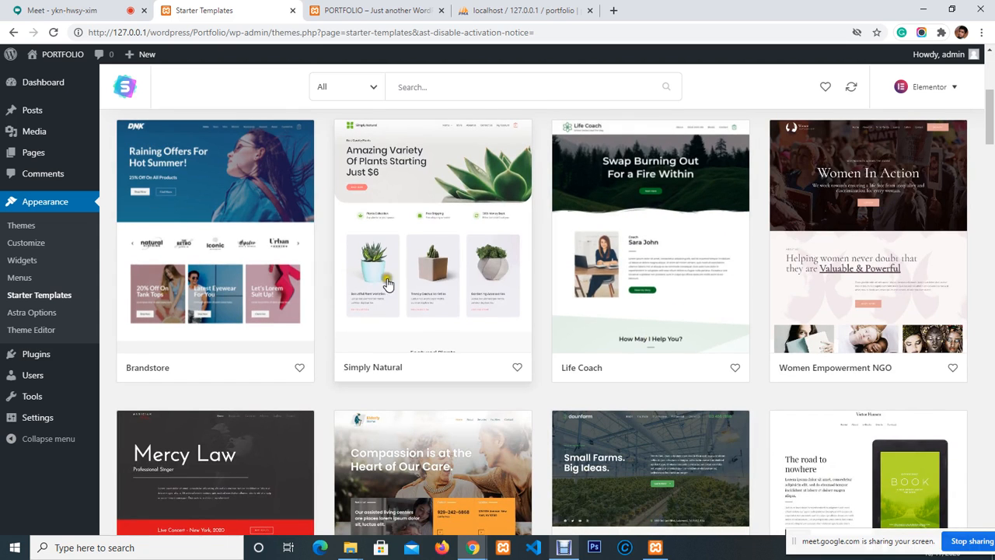
scroll(420, 299, "down", 3)
scroll(744, 311, "down", 3)
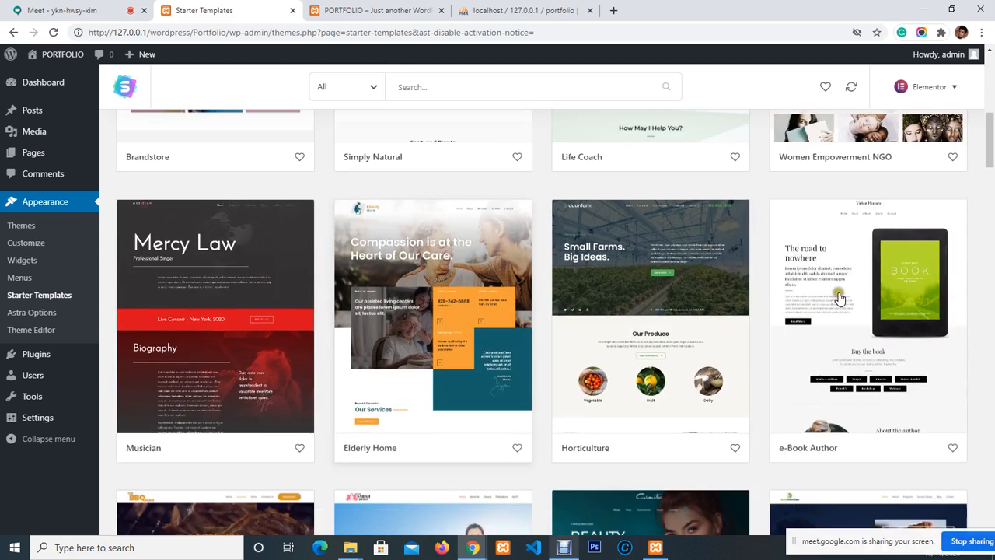
scroll(745, 311, "down", 4)
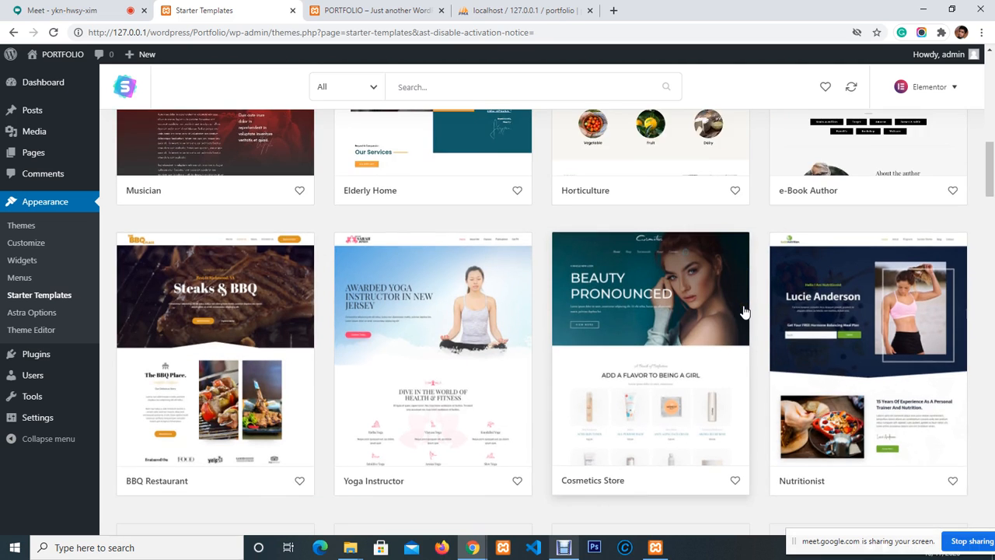
scroll(744, 311, "down", 4)
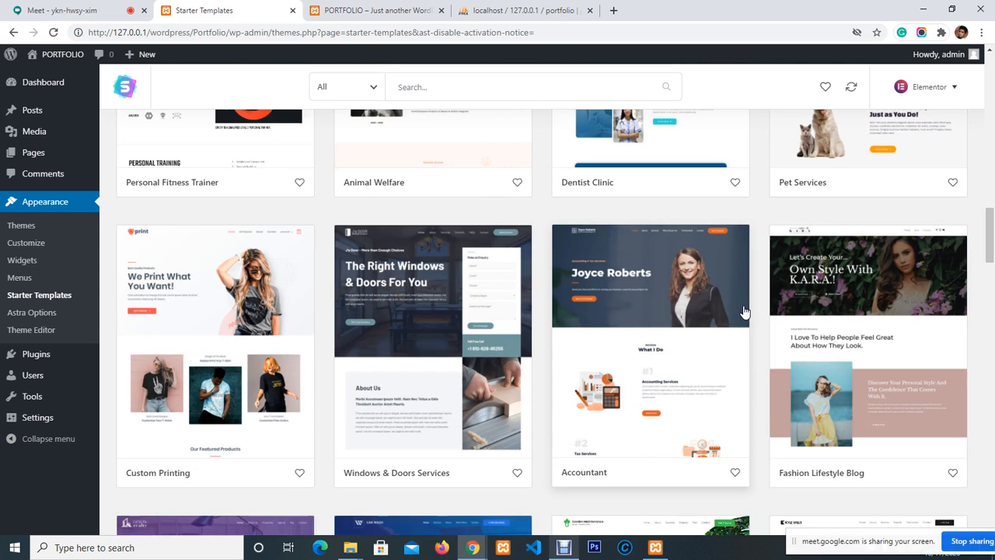
scroll(744, 311, "down", 4)
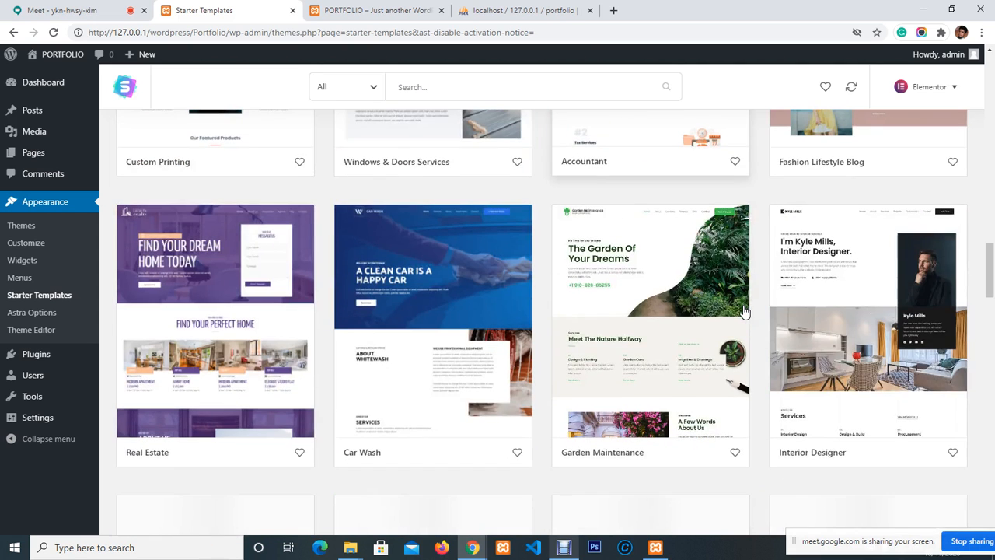
scroll(744, 311, "down", 4)
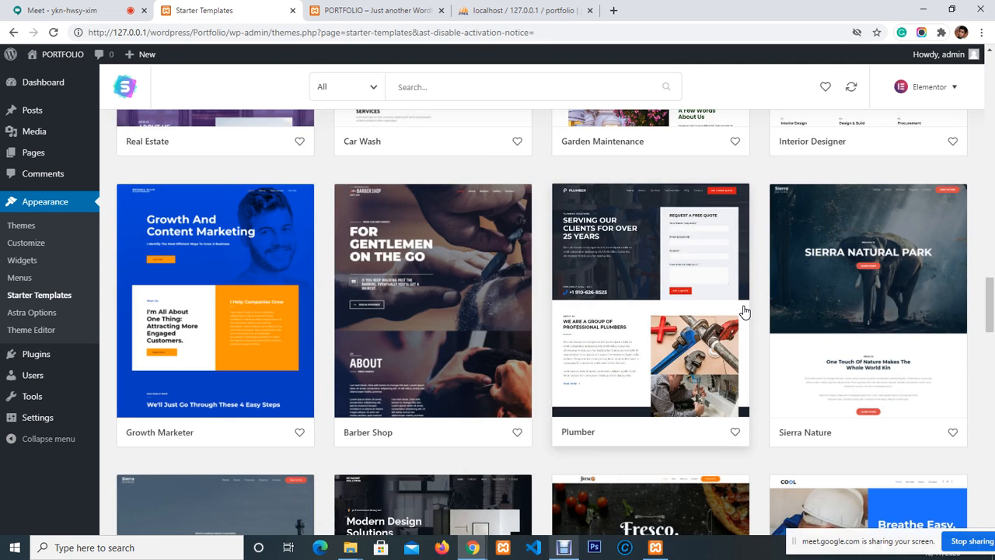
scroll(744, 311, "down", 6)
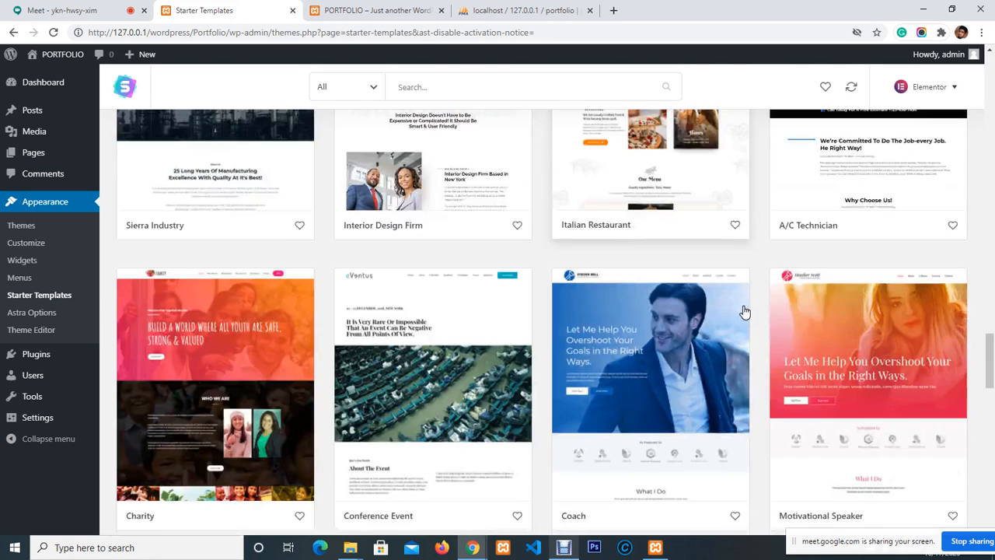
scroll(744, 311, "down", 2)
scroll(744, 311, "down", 3)
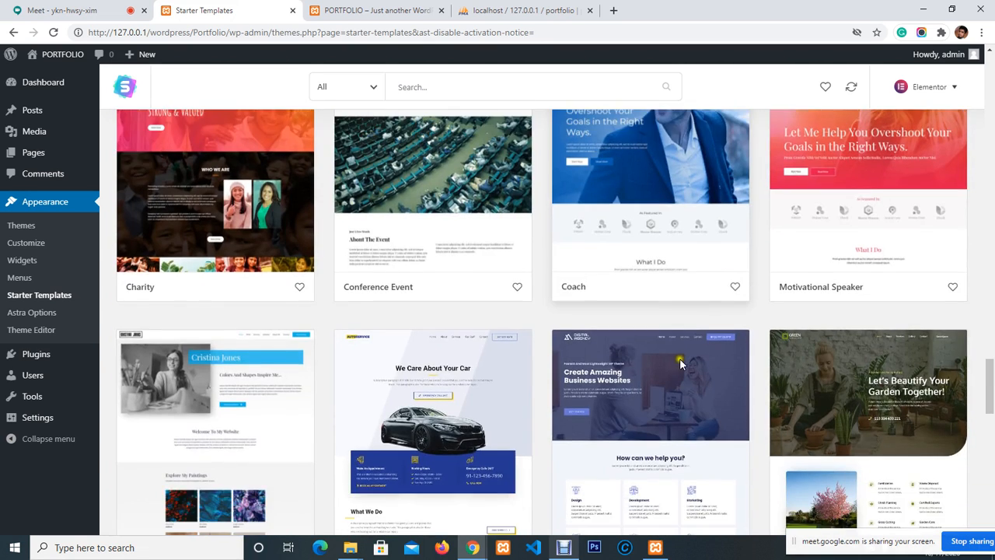
scroll(789, 353, "down", 1)
scroll(788, 353, "down", 3)
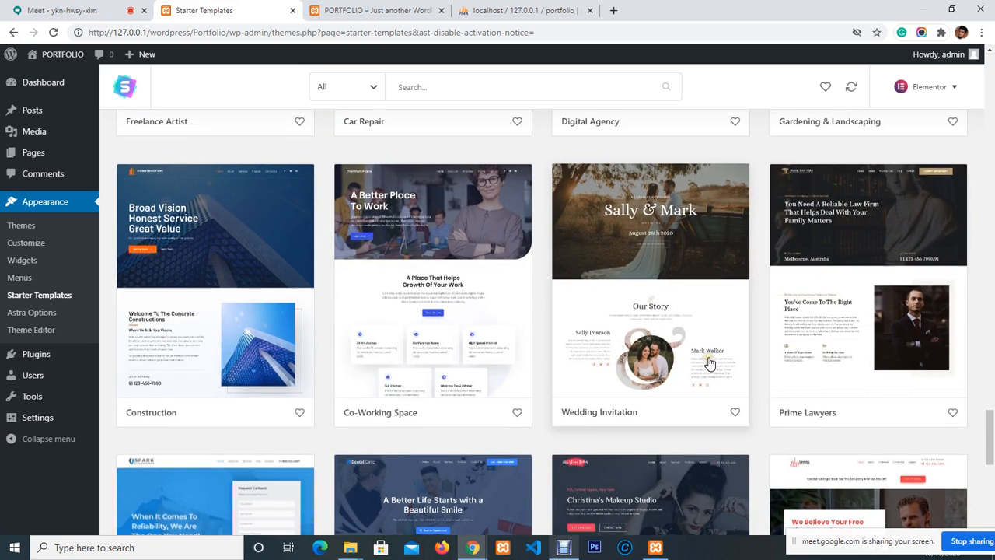
scroll(698, 362, "down", 3)
scroll(628, 373, "down", 3)
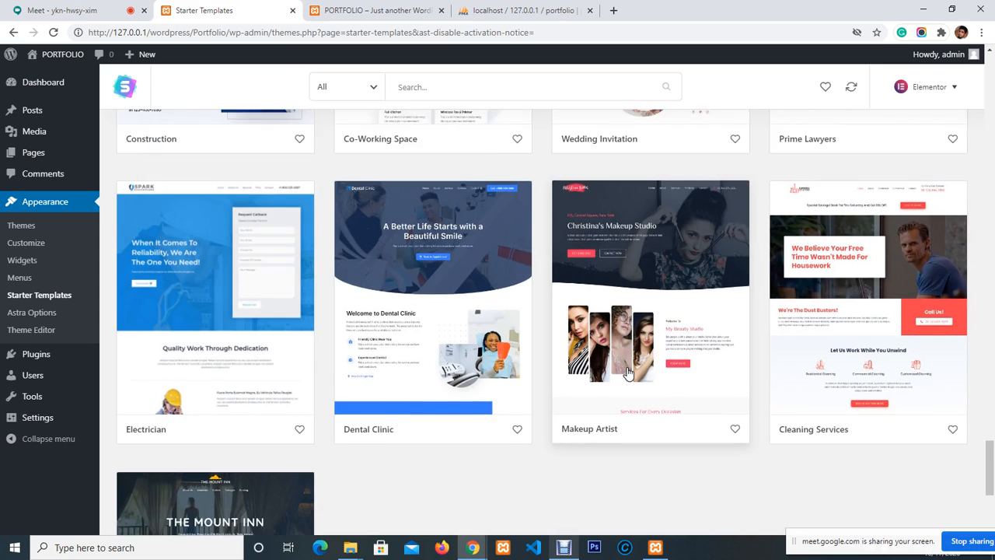
scroll(628, 373, "up", 4)
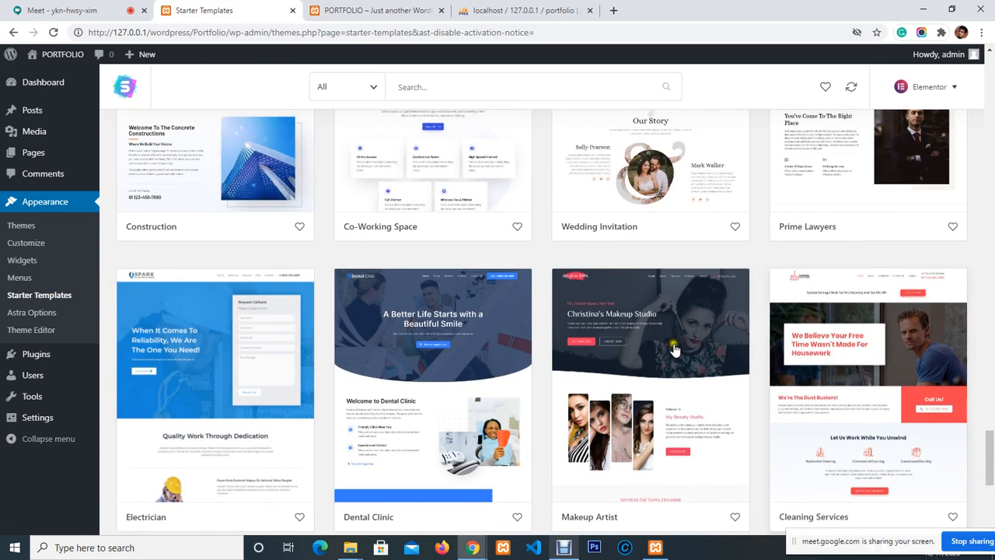
scroll(668, 346, "down", 4)
scroll(778, 156, "up", 6)
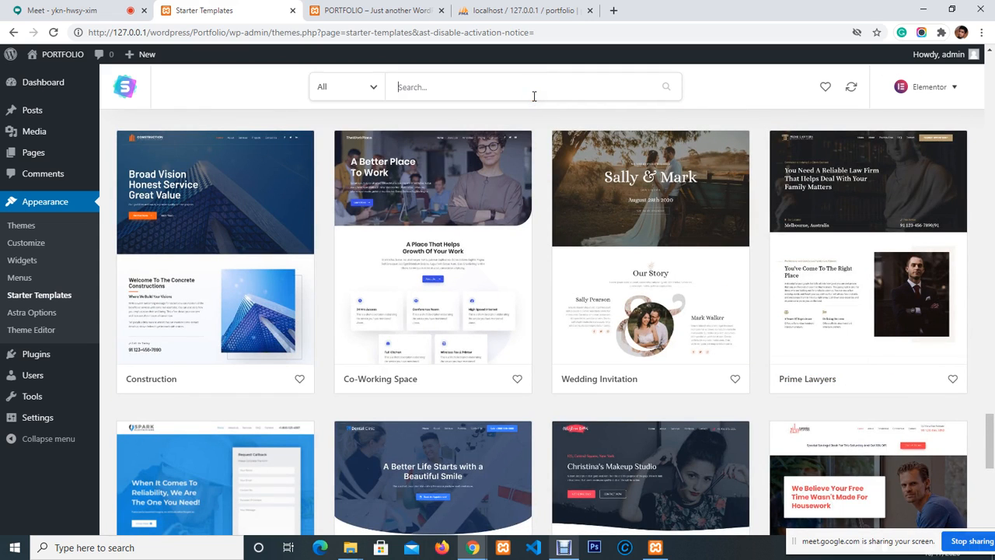
Step: Search the starter templates for agency and open the Digital Agency template
type("age")
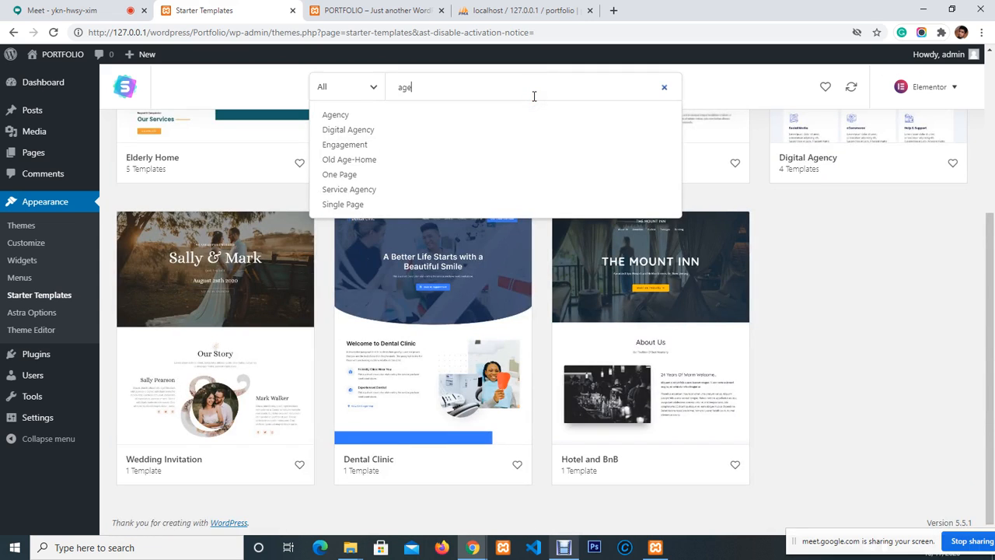
type("ncy")
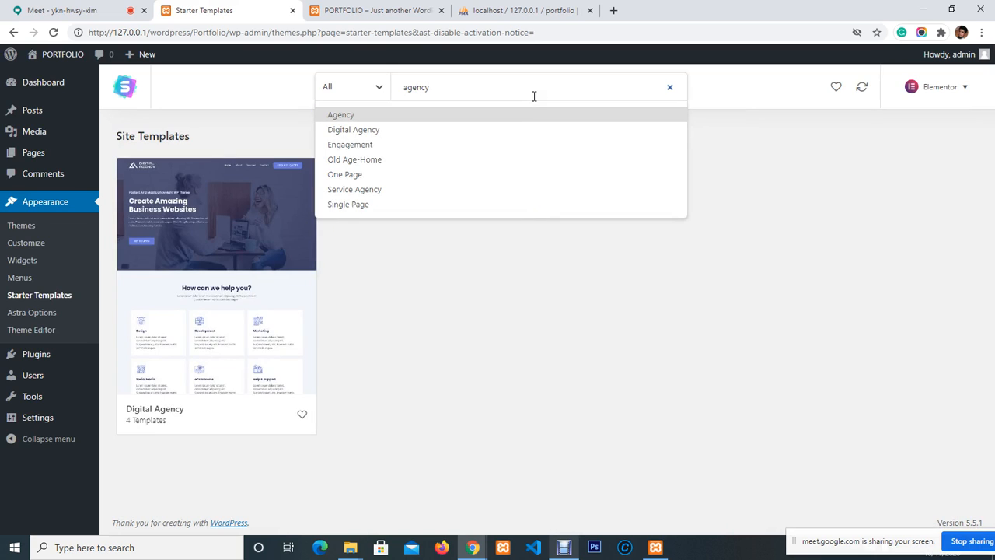
key("Return")
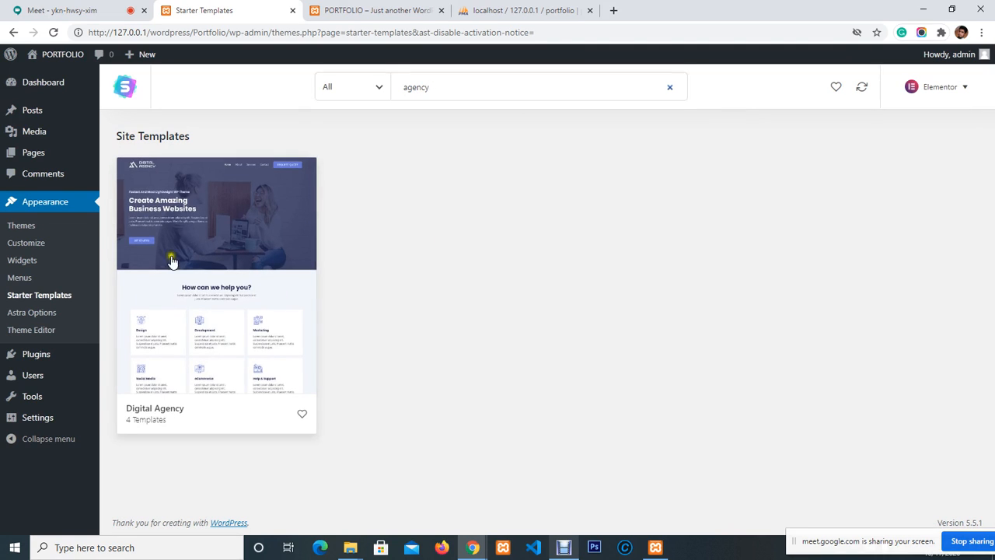
left_click(210, 235)
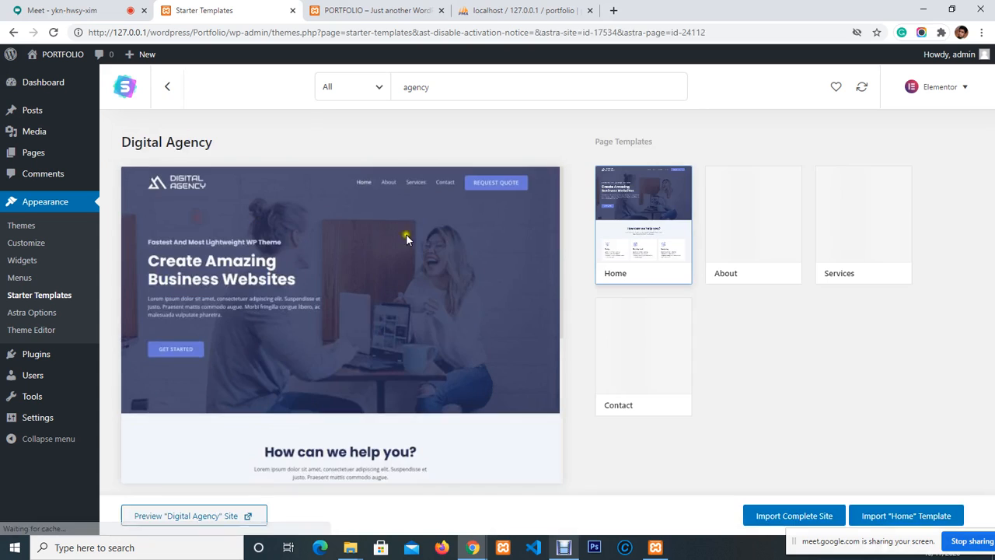
Step: Examine the Home page preview of the Digital Agency template from its header down to the customers section
scroll(366, 288, "down", 4)
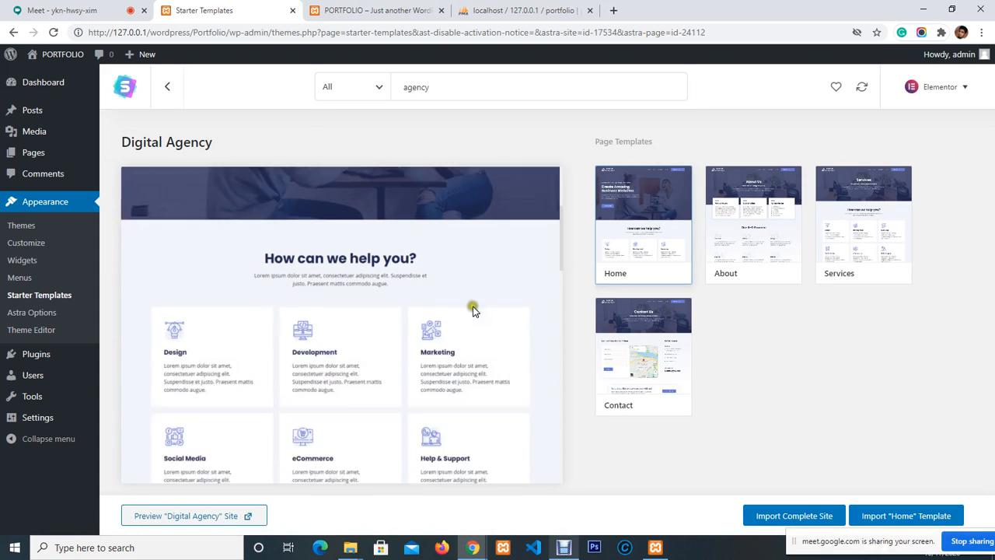
scroll(367, 344, "down", 3)
scroll(264, 349, "down", 3)
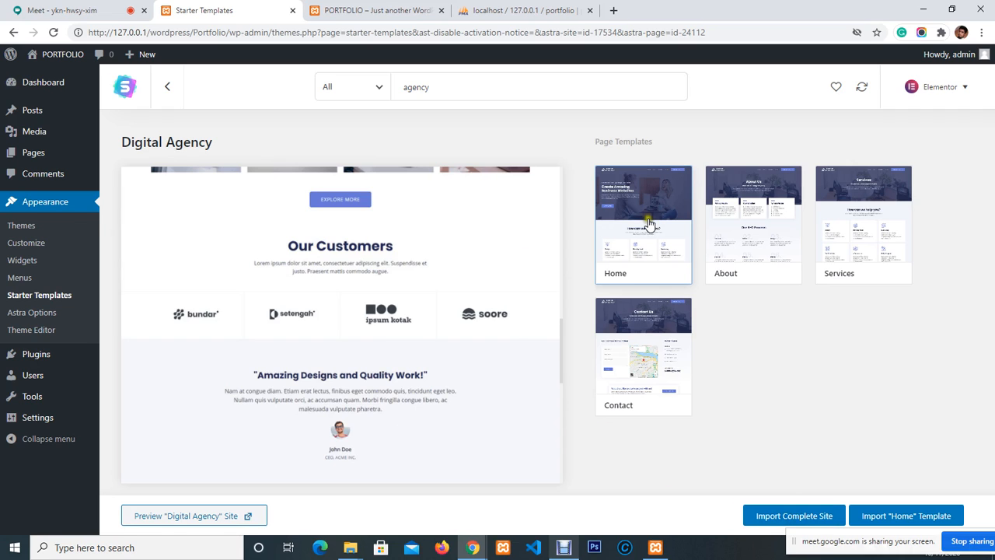
scroll(373, 269, "up", 11)
scroll(230, 229, "down", 11)
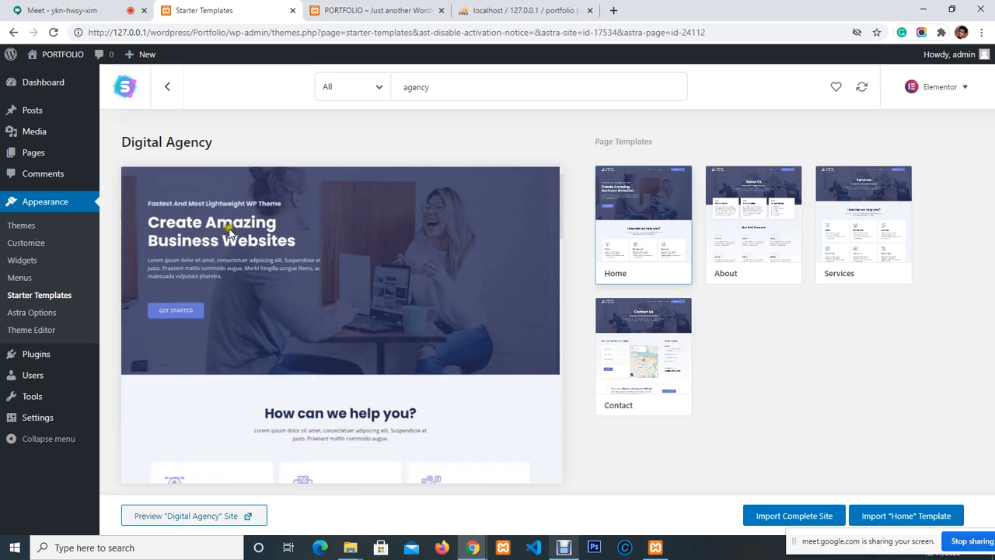
scroll(346, 255, "up", 10)
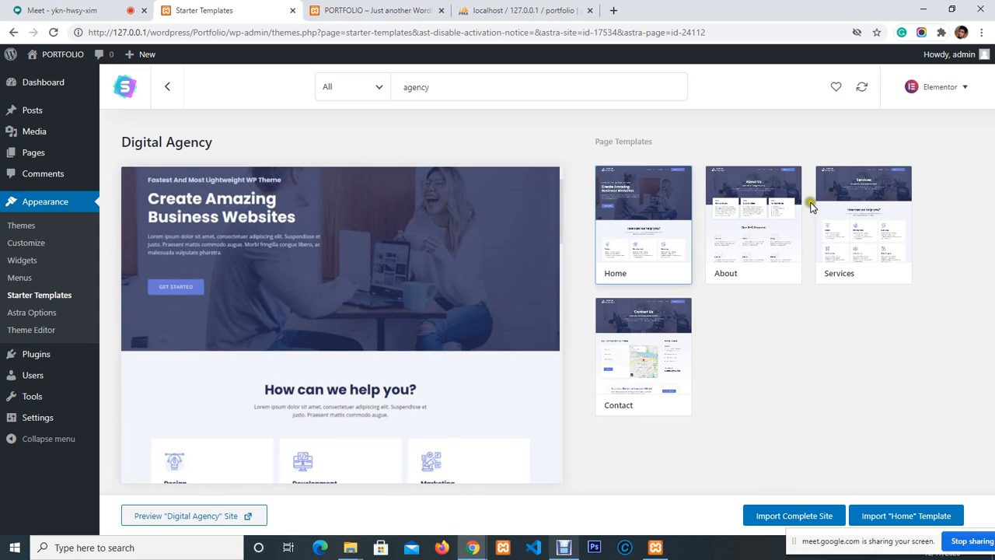
left_click(636, 225)
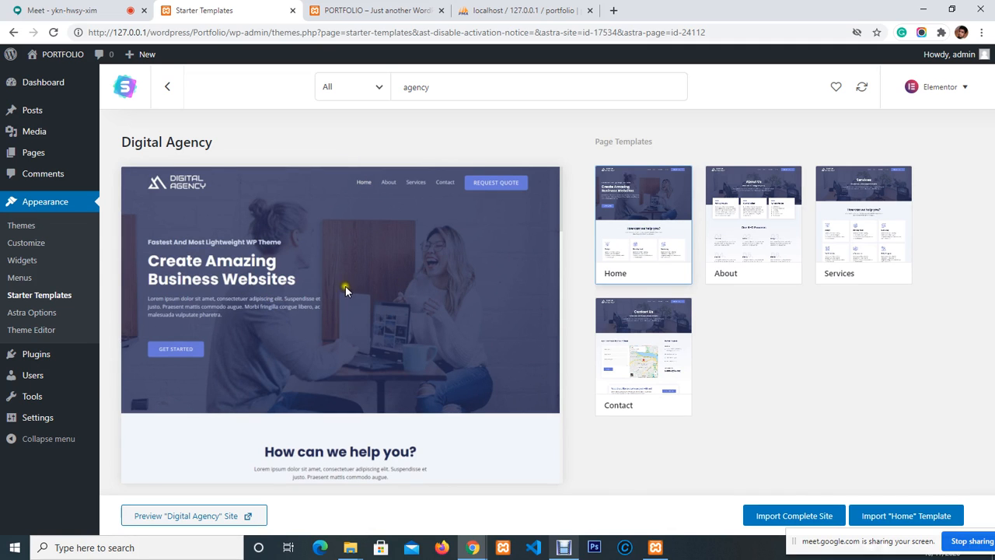
Step: Preview the About, Services and Contact page templates of Digital Agency, comparing them with the Home and About pages again
left_click(731, 231)
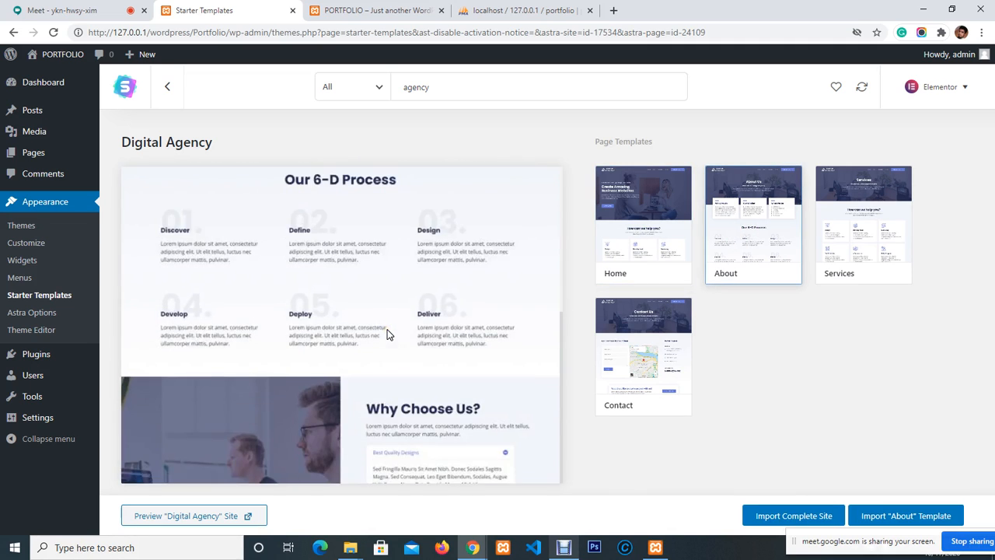
left_click(866, 227)
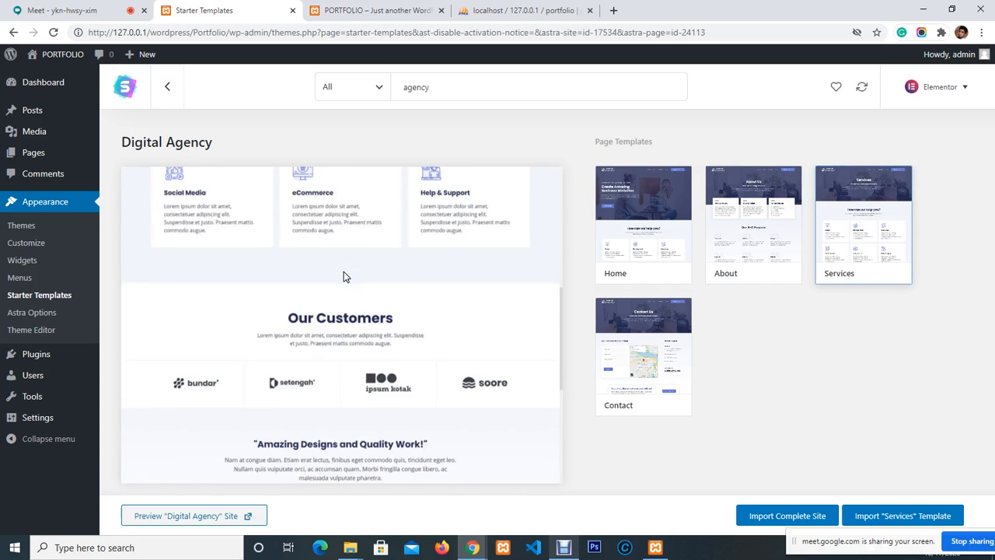
left_click(636, 357)
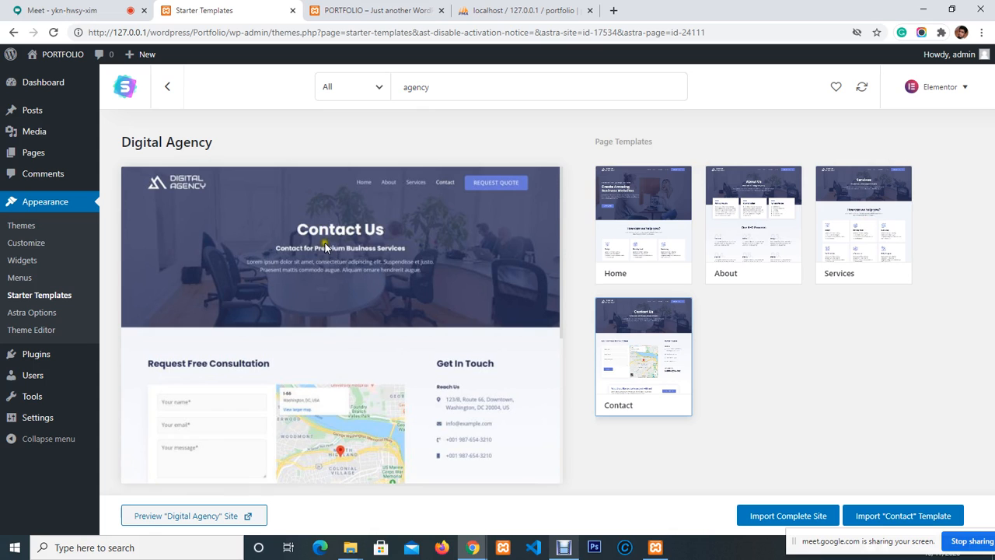
left_click(638, 229)
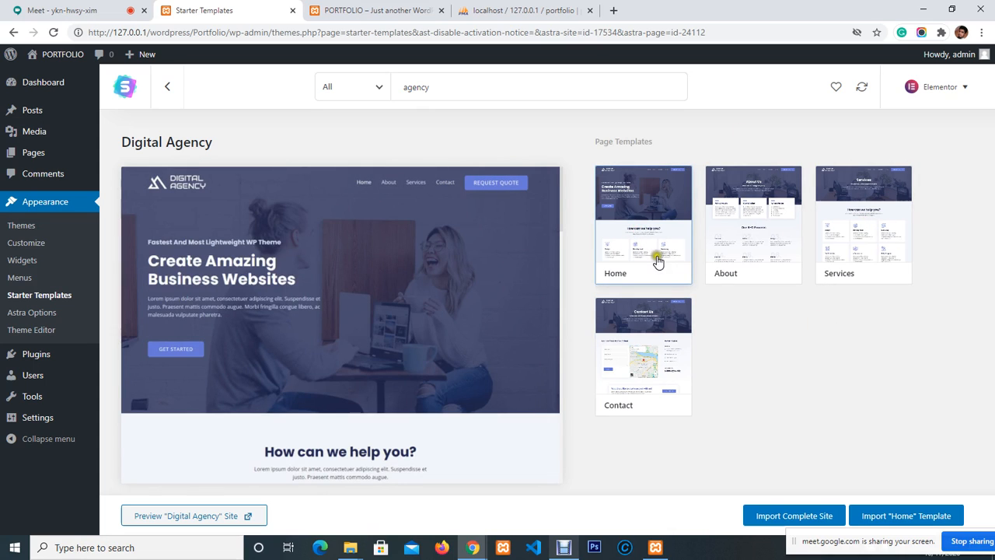
left_click(805, 311)
left_click(751, 227)
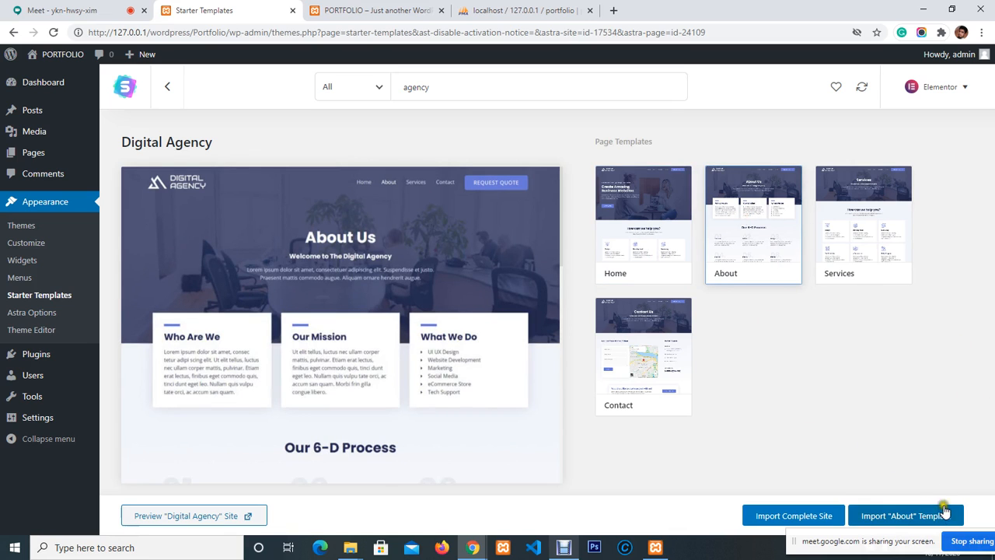
Step: Return to the Home page template, move the screen-sharing bar out of the way and start importing the complete Digital Agency site
left_click(631, 206)
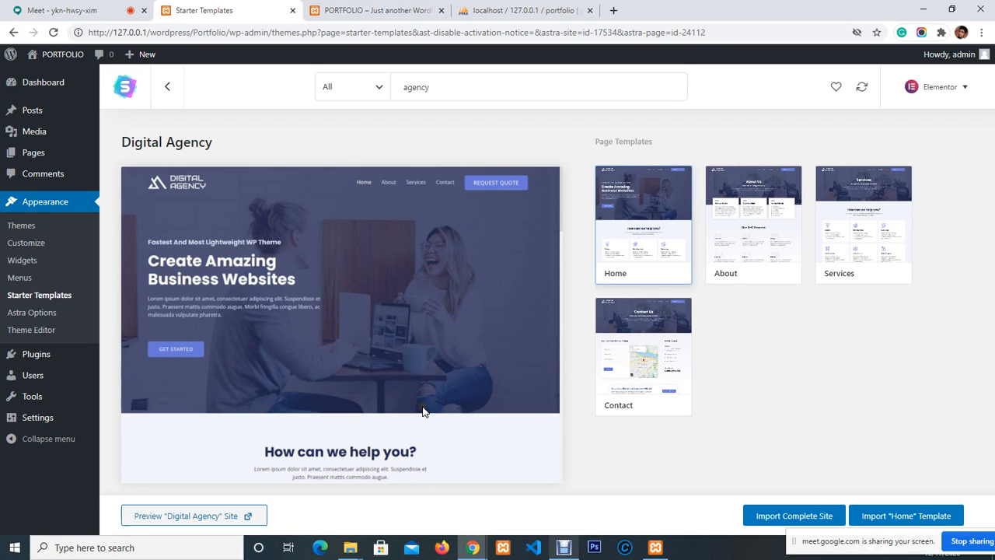
left_click_drag(832, 535, 831, 547)
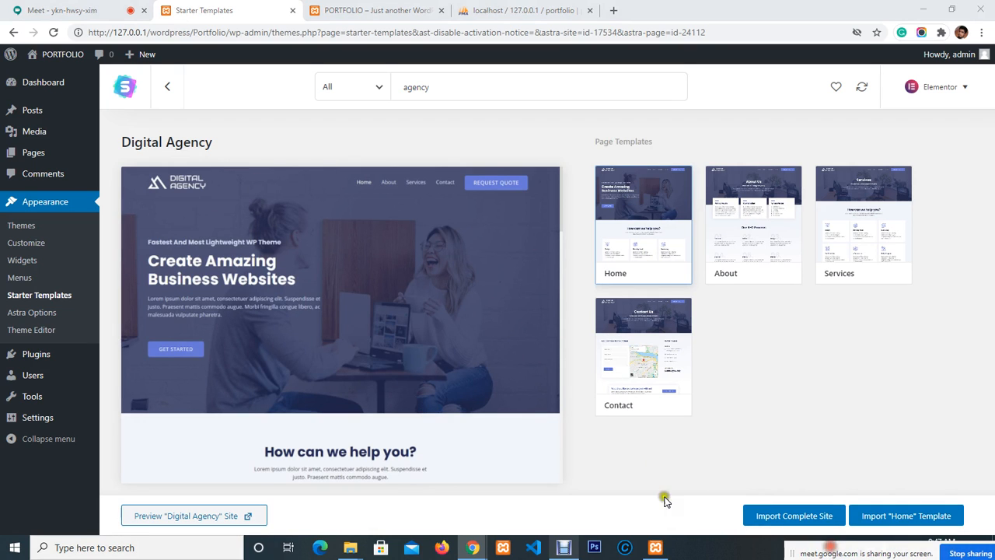
left_click(781, 516)
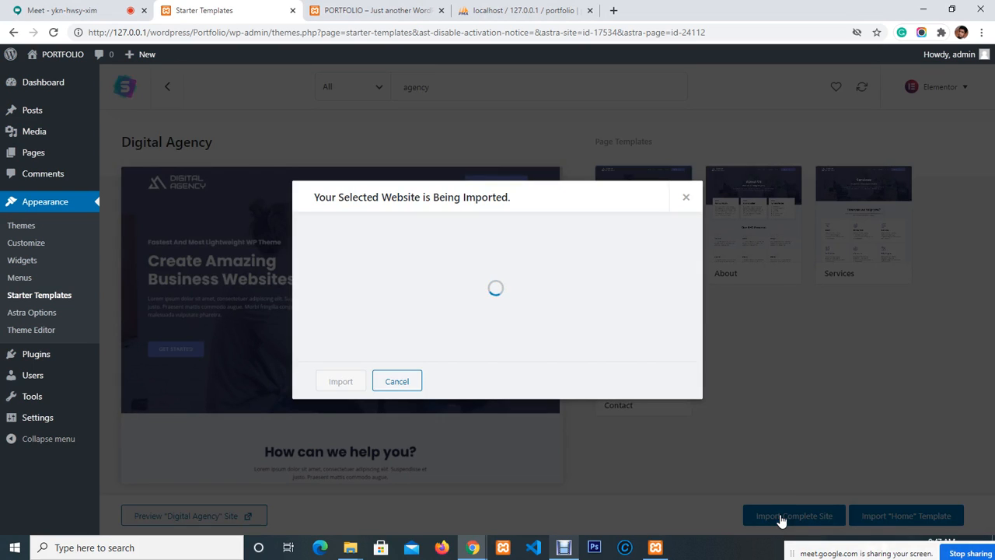
Step: Switch to the Google Meet call and read the latest message in the meeting chat
left_click(63, 10)
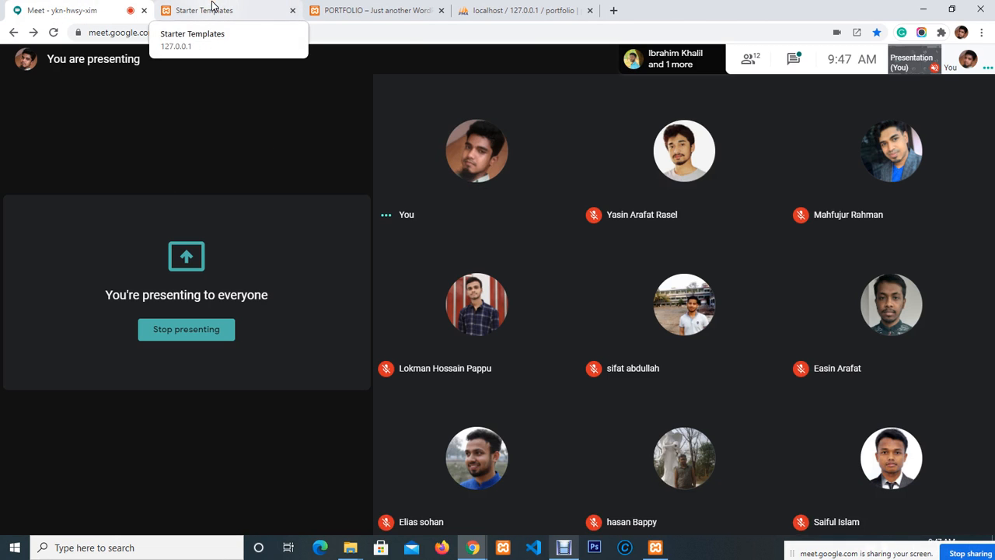
left_click(794, 62)
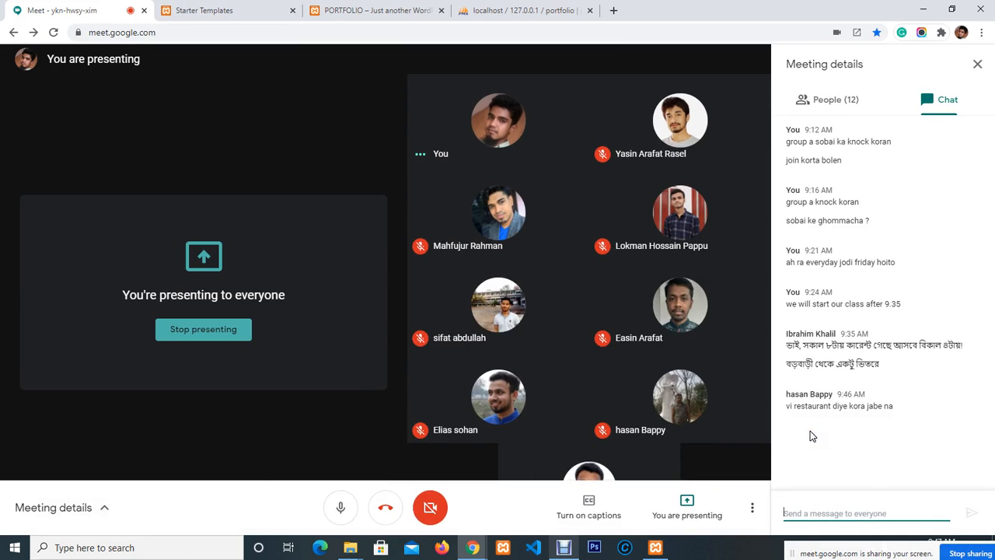
left_click_drag(782, 407, 912, 416)
left_click(911, 412)
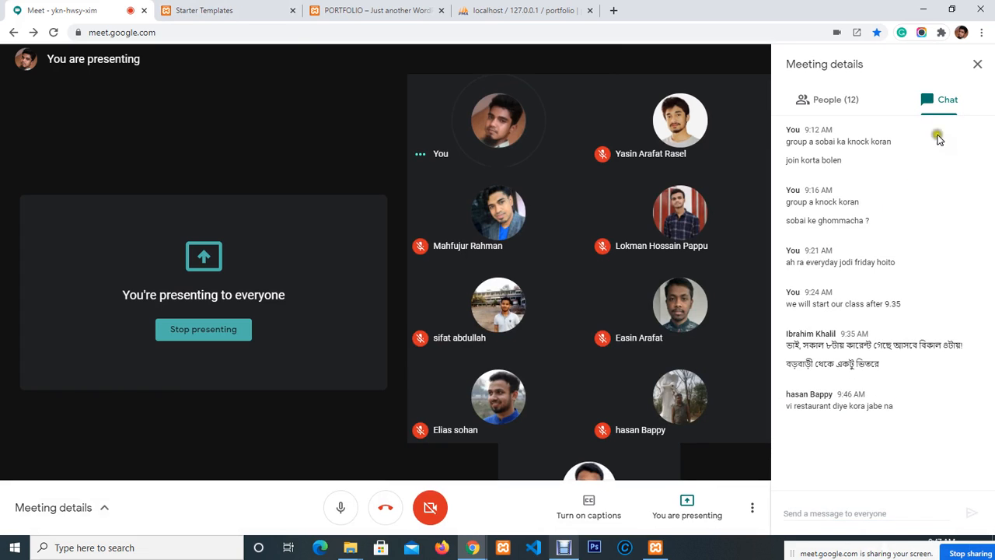
mouse_move(905, 400)
left_mouse_down()
mouse_move(816, 408)
mouse_move(907, 413)
left_mouse_up()
left_click(916, 409)
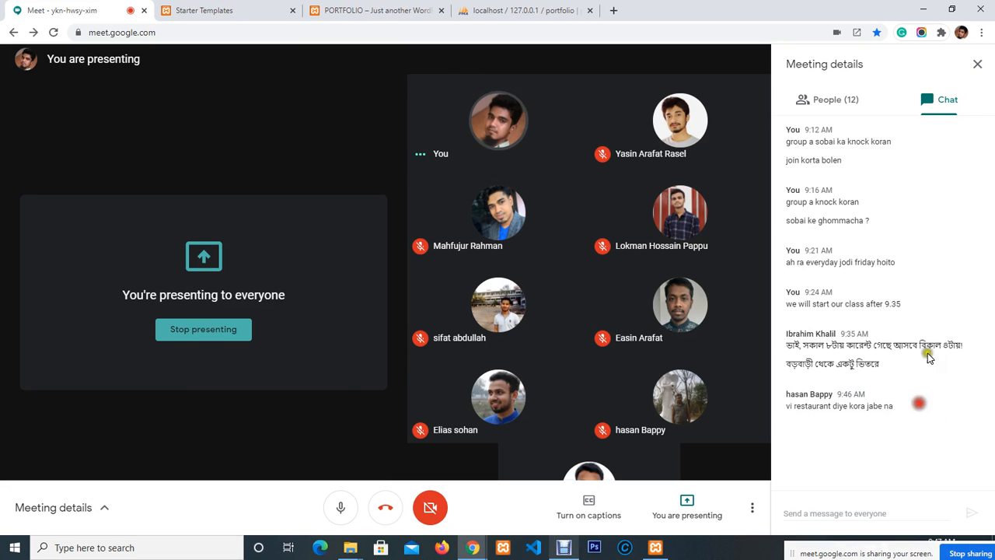
Step: Close the meeting chat, return to Starter Templates and run the Digital Agency import with the preselected options
left_click(975, 67)
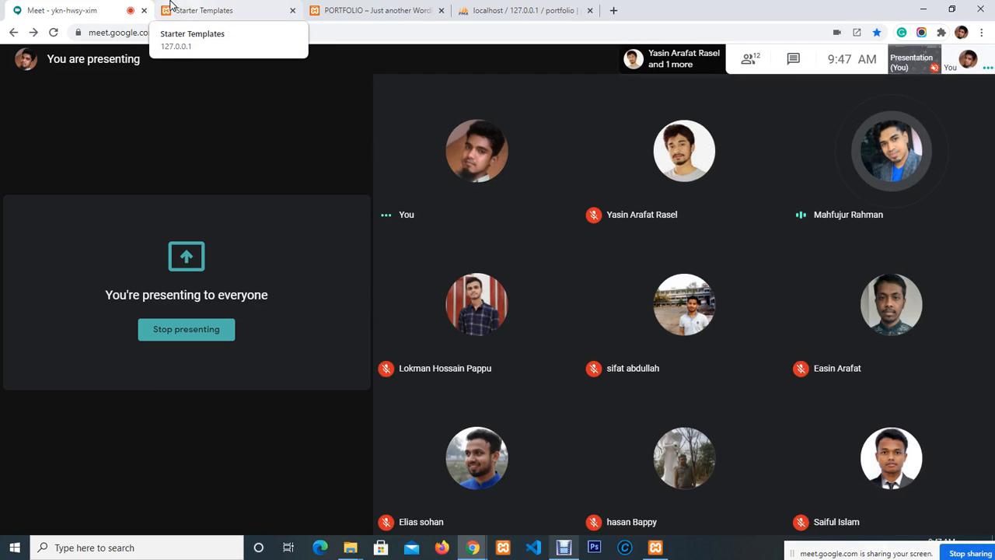
left_click(220, 7)
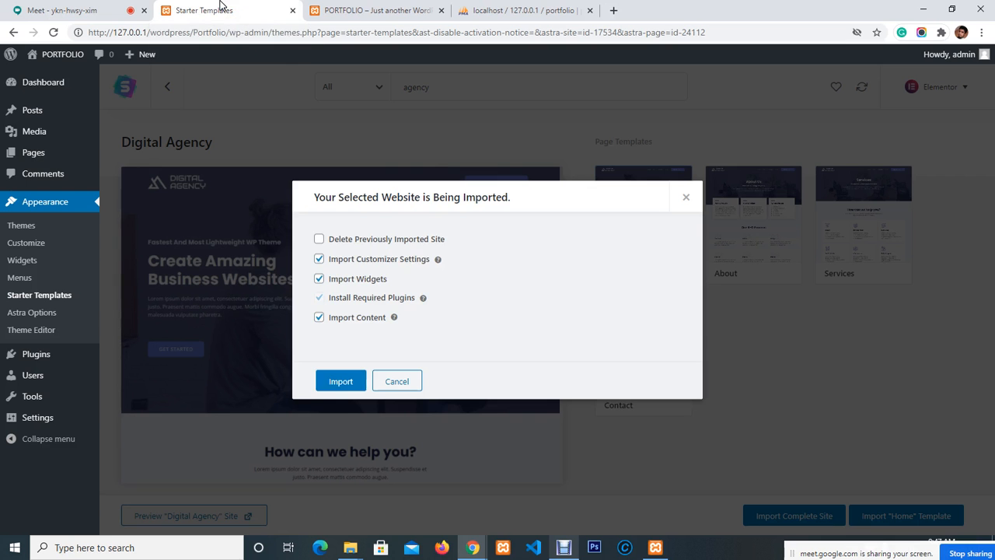
left_click(341, 381)
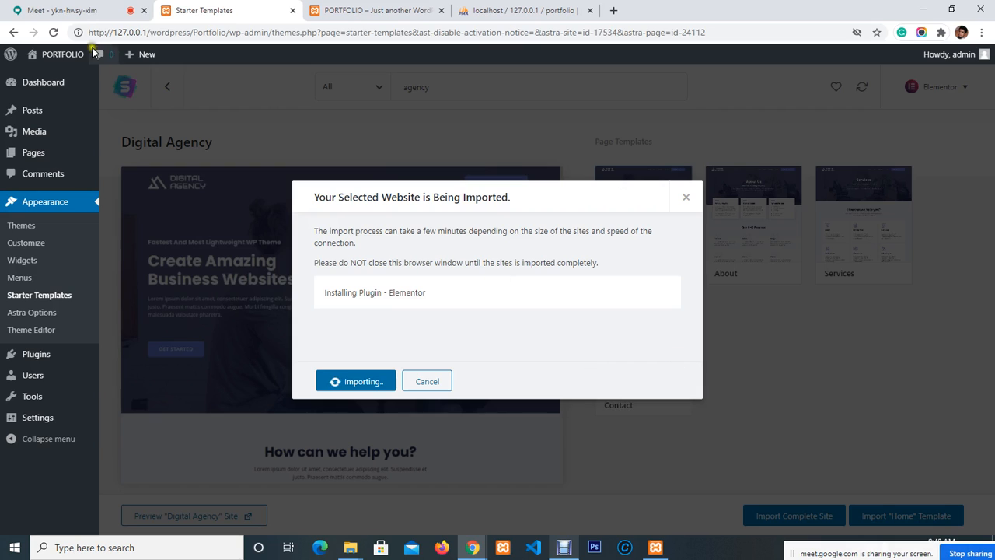
Step: Read the newest message in the Google Meet chat, close the chat and return to the running template import
left_click(70, 11)
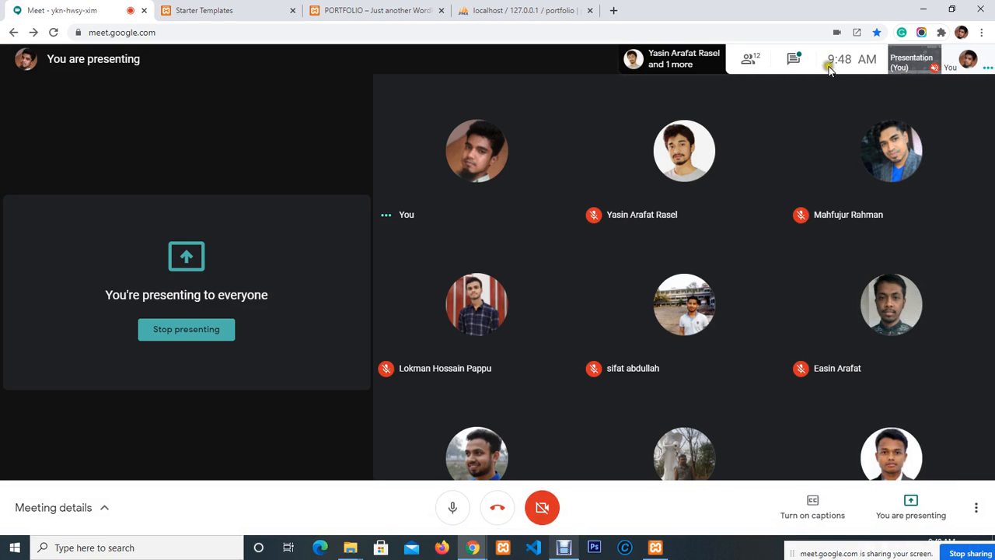
left_click(793, 59)
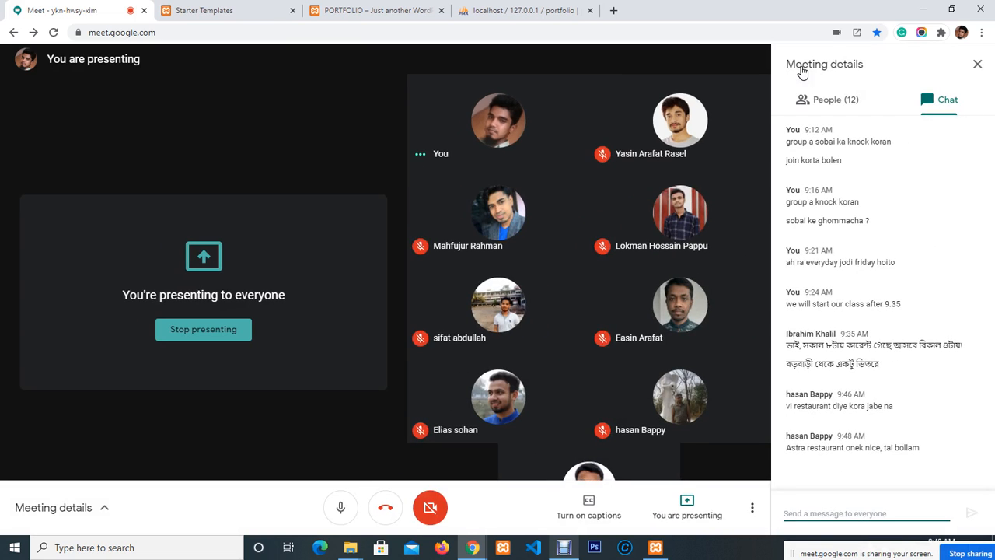
left_click(981, 66)
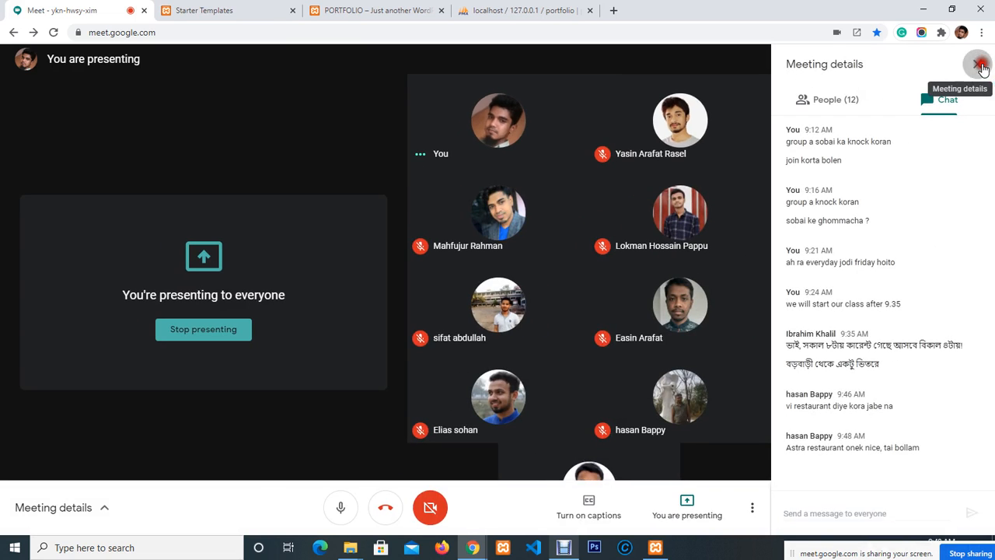
left_click(238, 6)
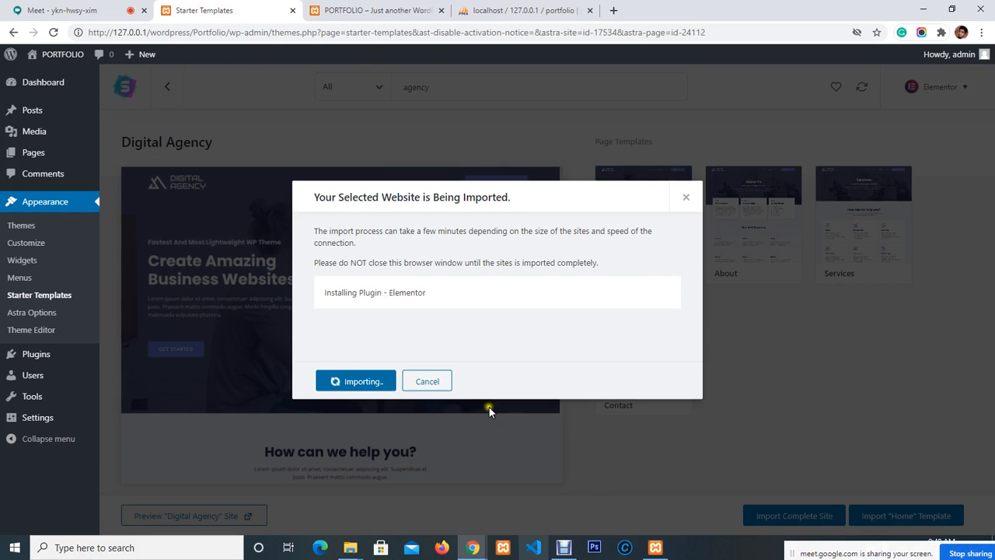
left_click(564, 548)
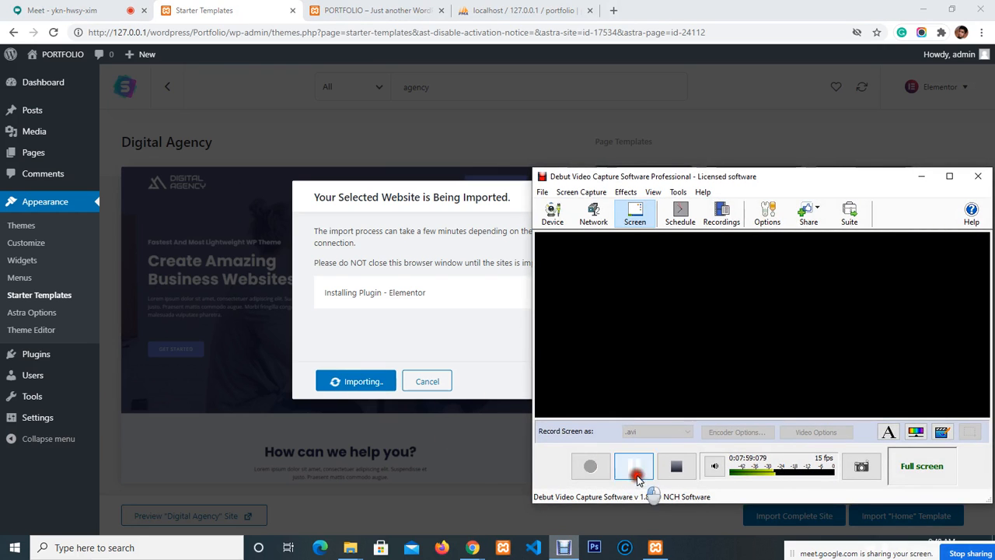
left_click(920, 177)
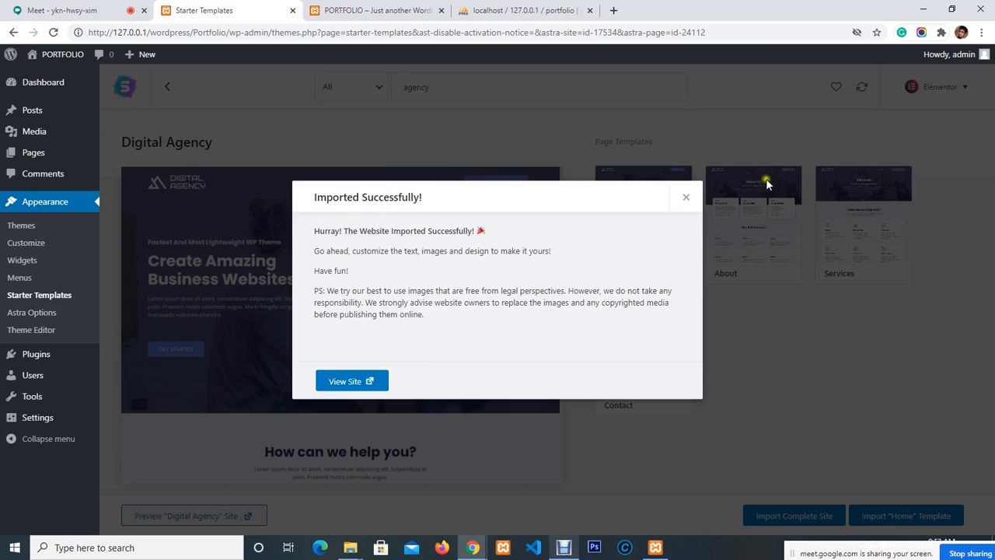
left_click(563, 547)
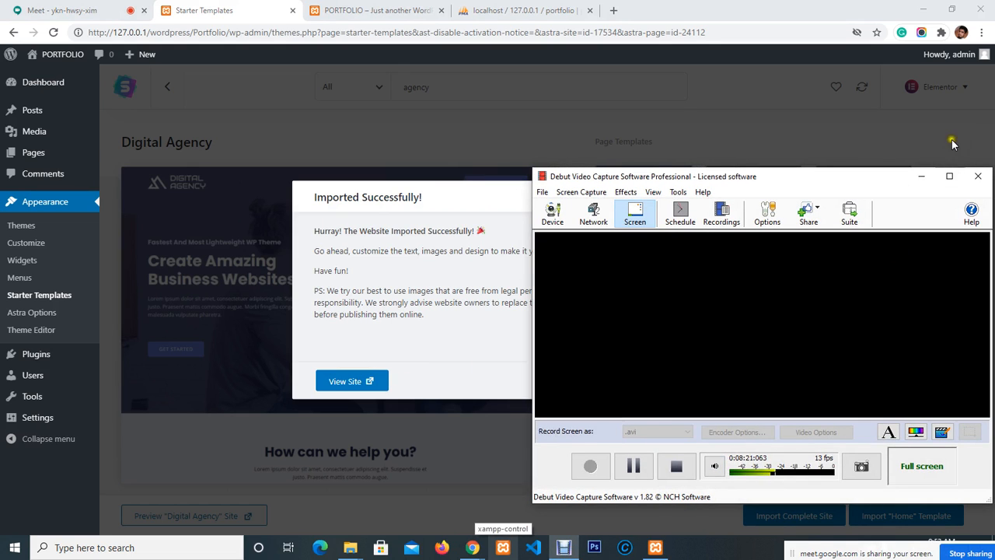
left_click(927, 177)
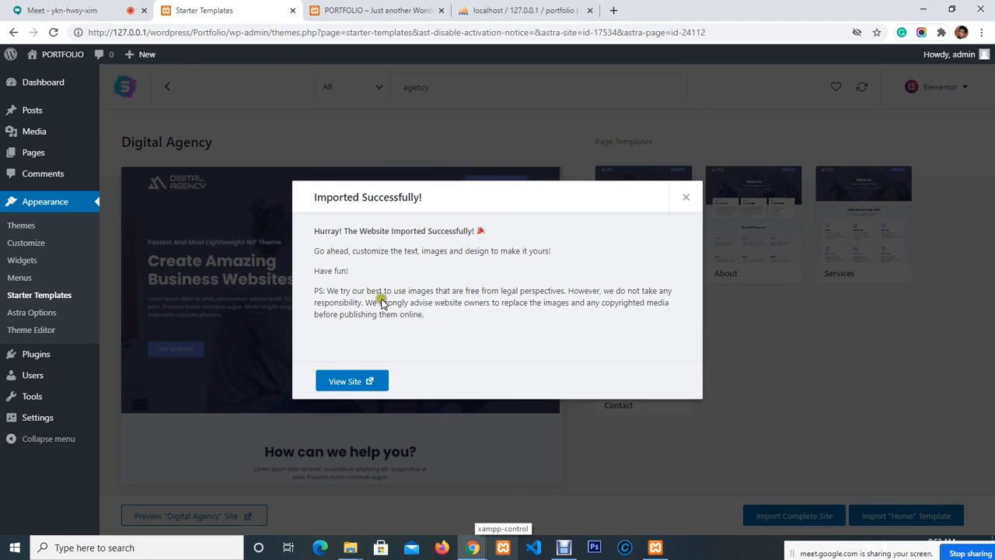
Step: View the imported Portfolio site, close the duplicate browser tab and look over the home page from header to team section
left_click(340, 386)
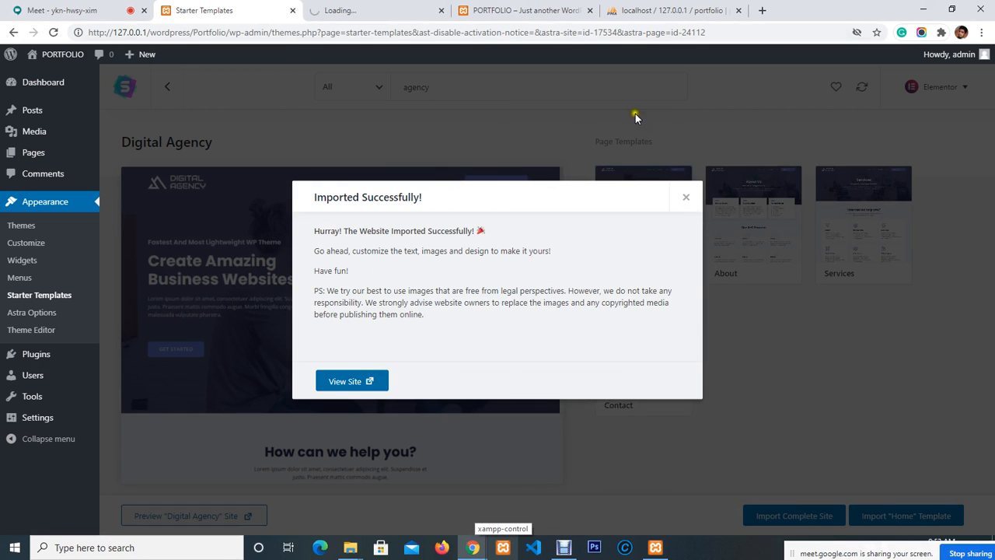
left_click(345, 380)
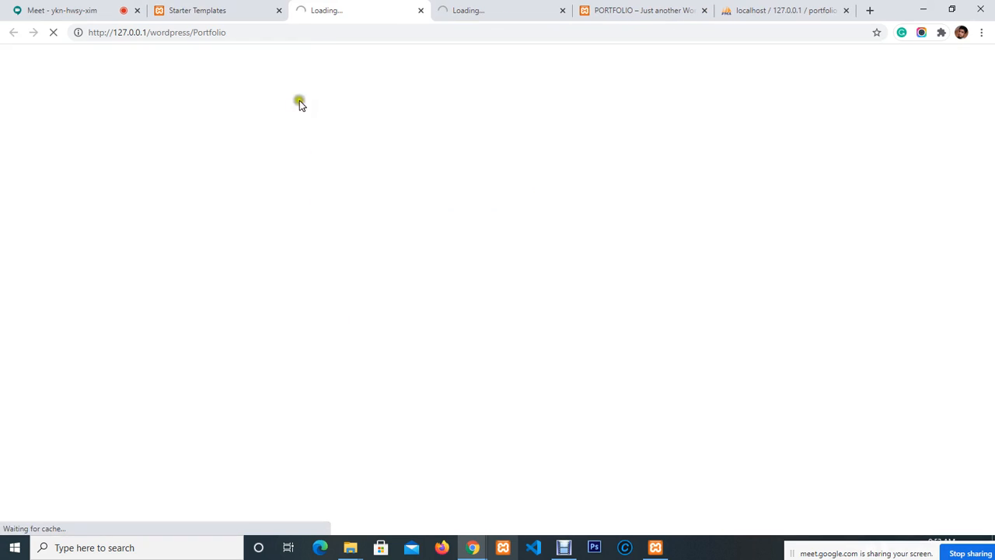
left_click(461, 10)
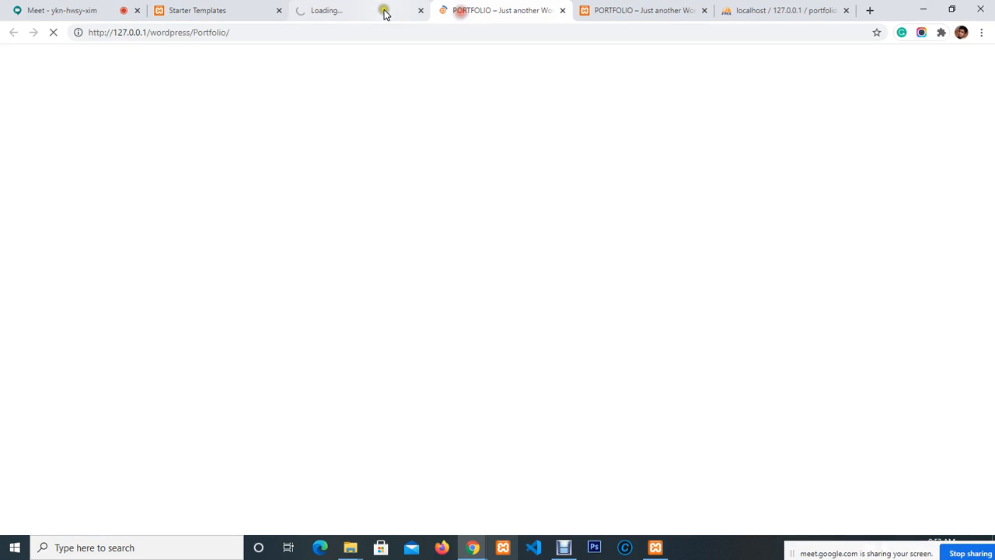
left_click(420, 10)
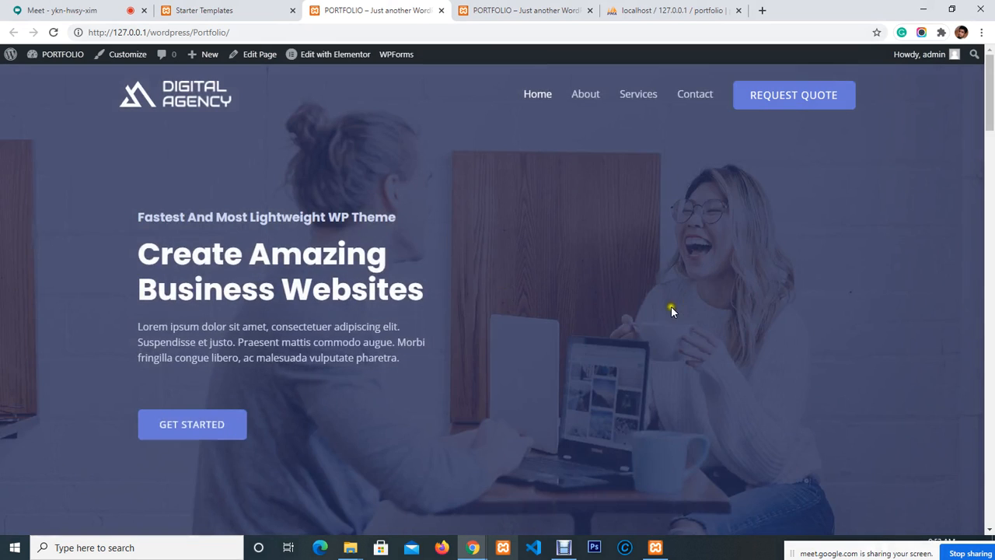
scroll(518, 303, "down", 15)
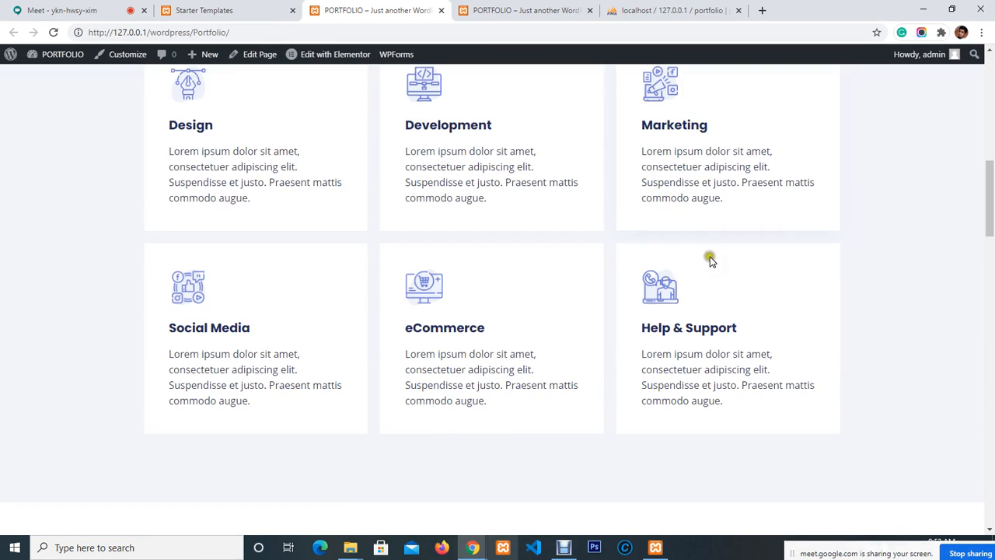
scroll(689, 273, "down", 15)
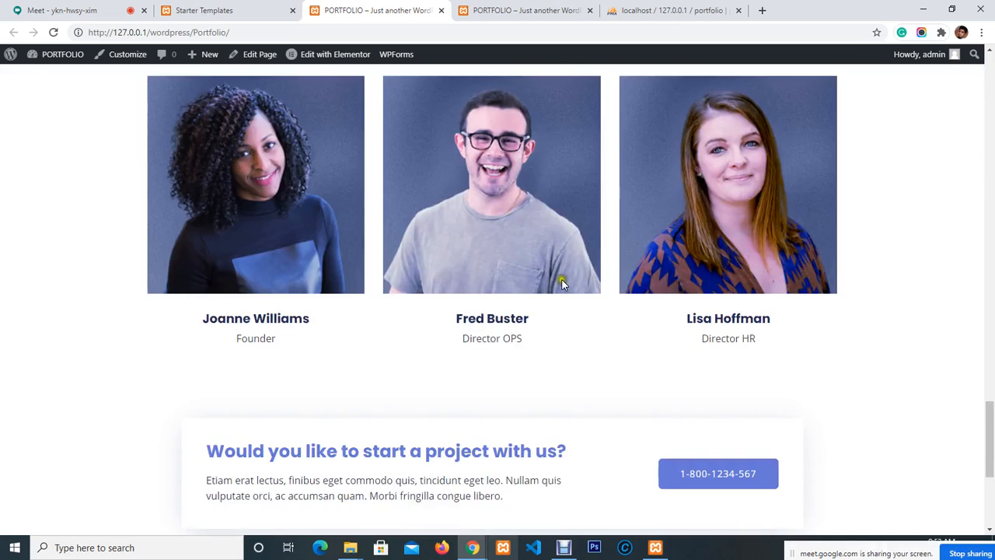
scroll(637, 212, "up", 20)
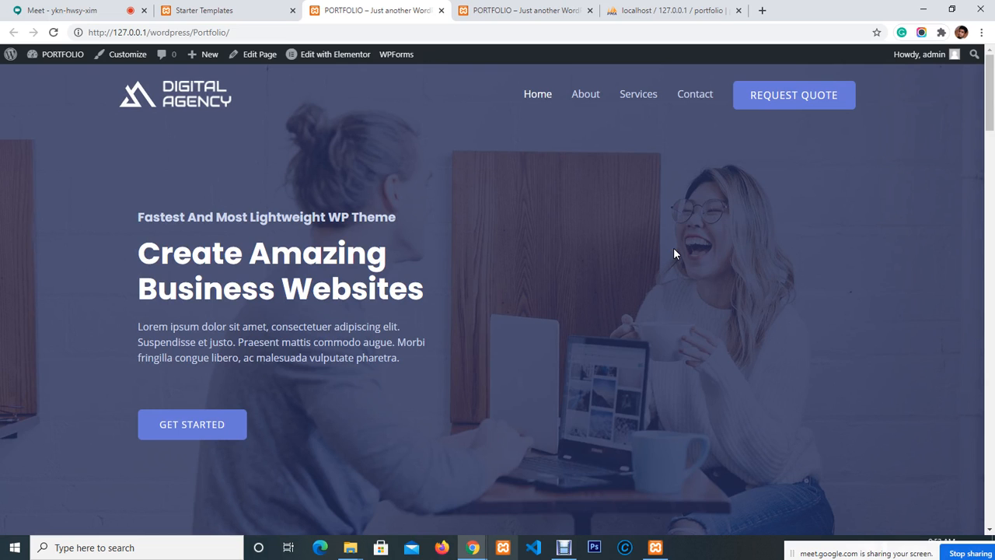
Step: Return to Starter Templates, dismiss the import dialog and open the site's installed themes
left_click(237, 11)
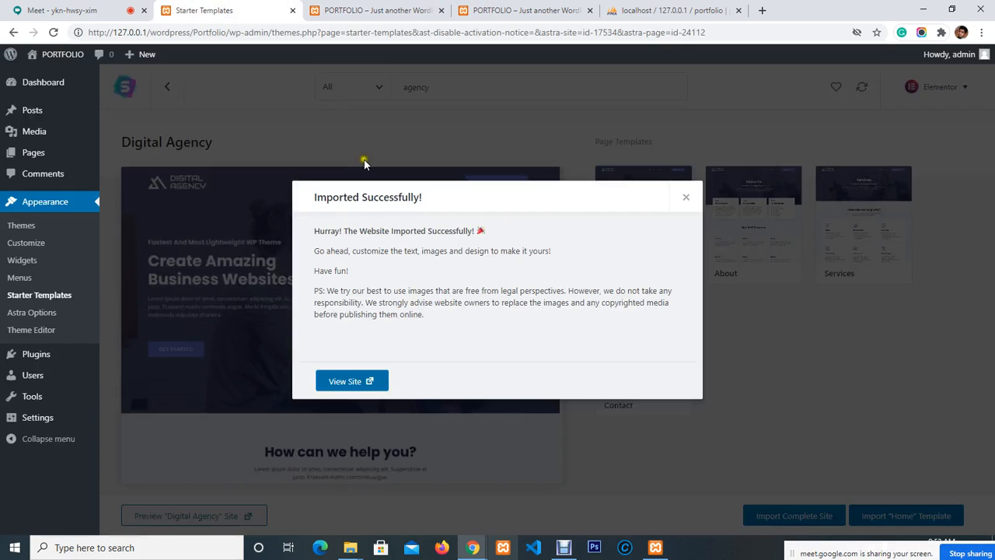
left_click(686, 197)
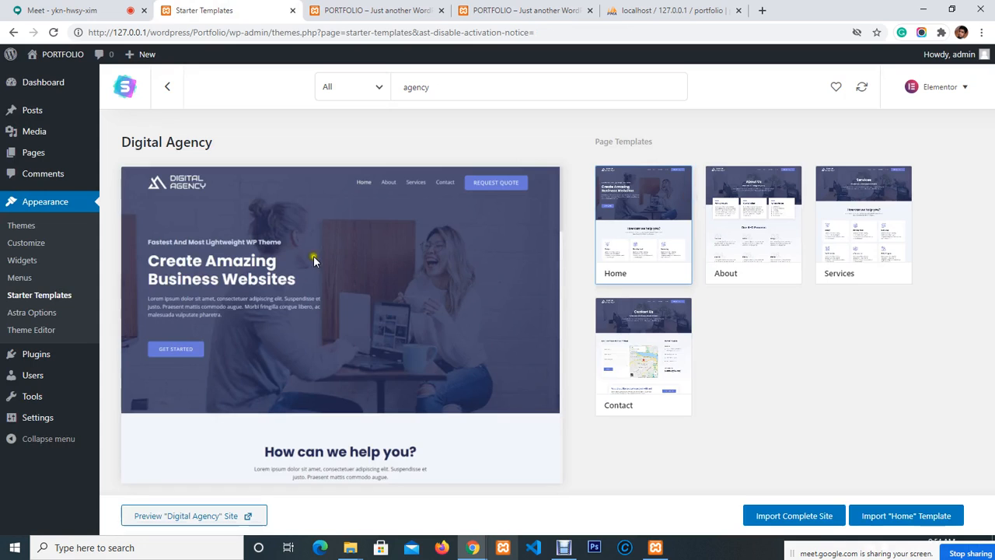
left_click(30, 227)
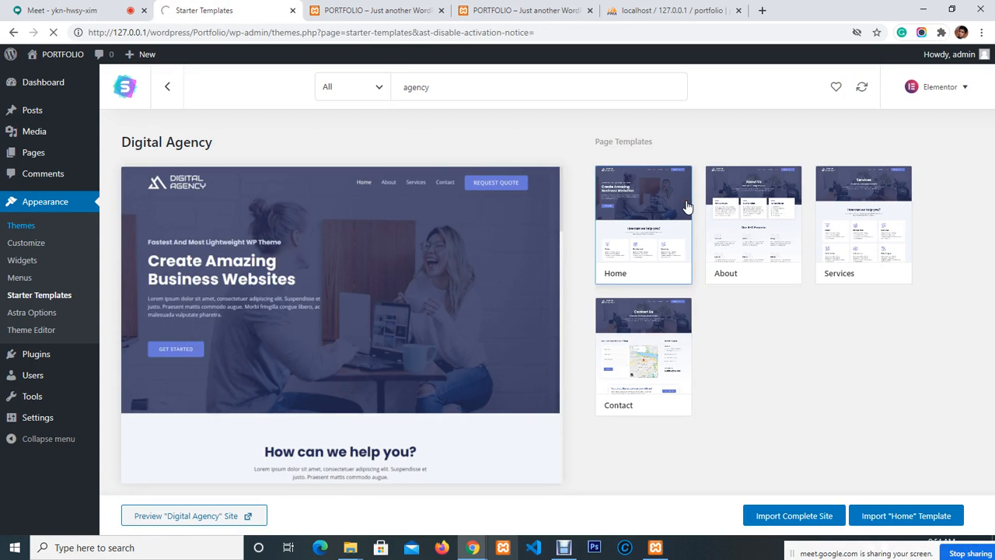
left_click(565, 547)
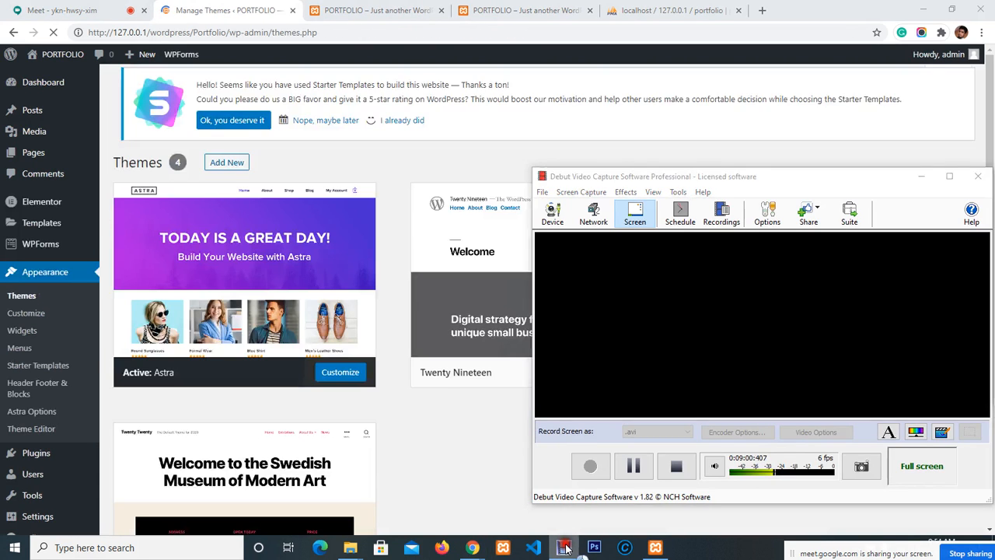
left_click(565, 548)
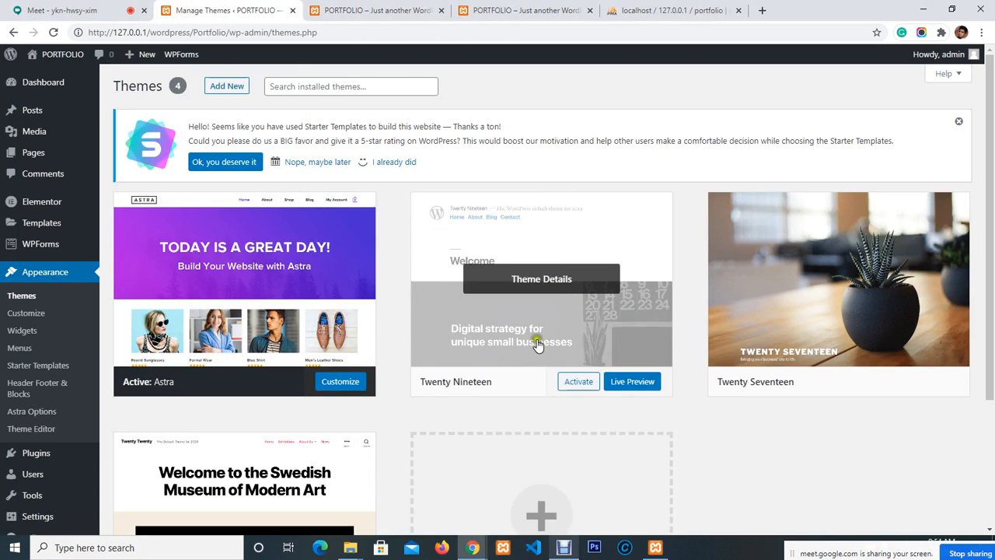
Step: Delete the inactive Twenty Nineteen, Twenty Seventeen and Twenty Twenty themes, confirming each deletion
left_click(558, 279)
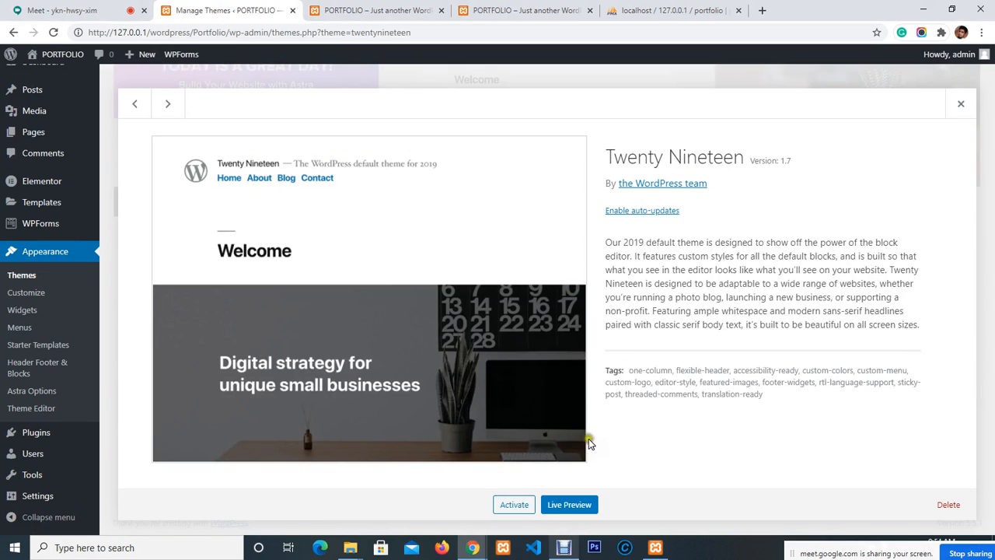
left_click(956, 505)
left_click(563, 127)
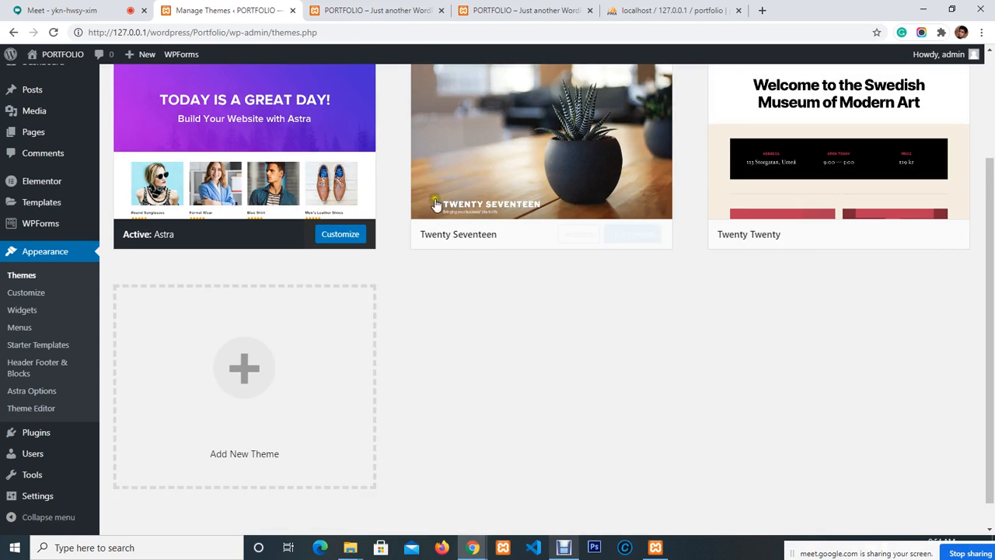
left_click(547, 129)
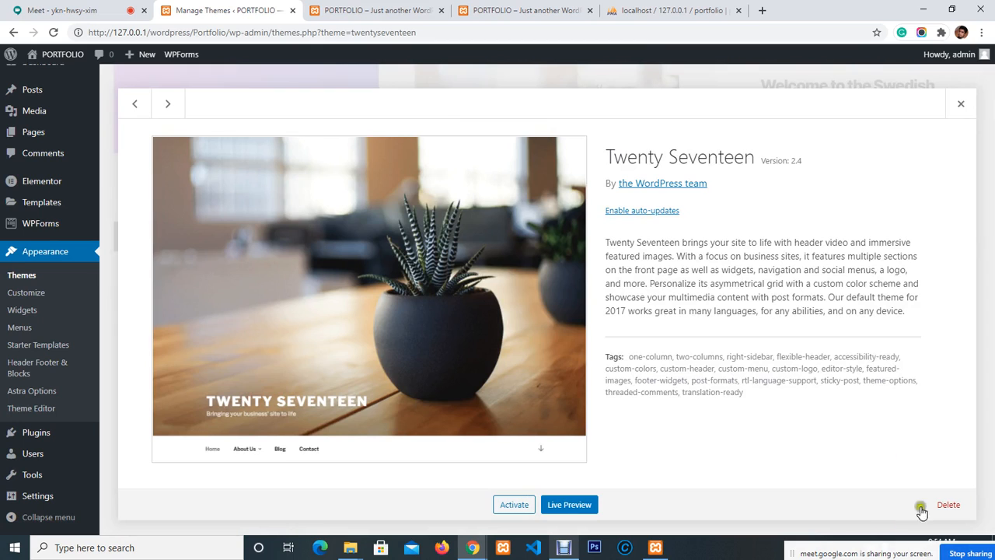
left_click(949, 504)
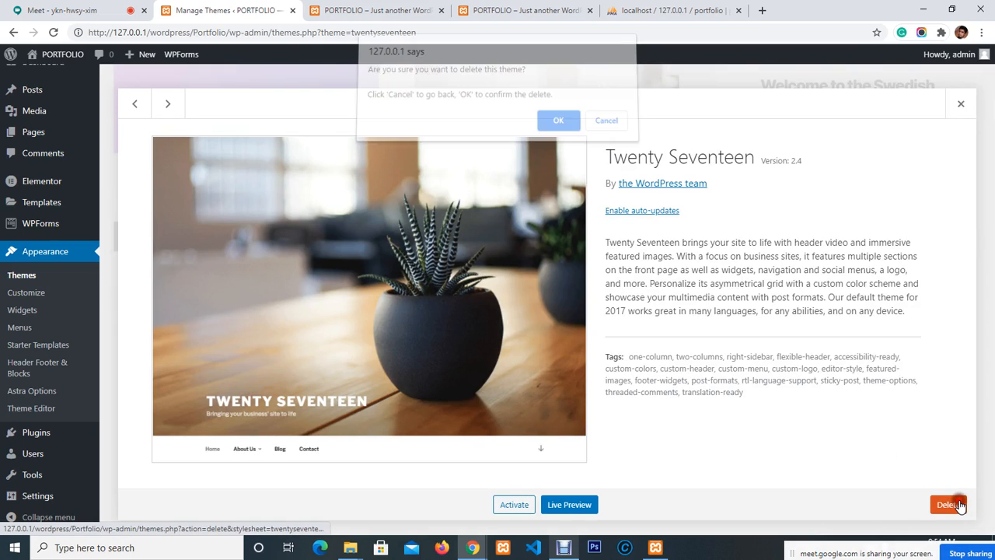
left_click(559, 128)
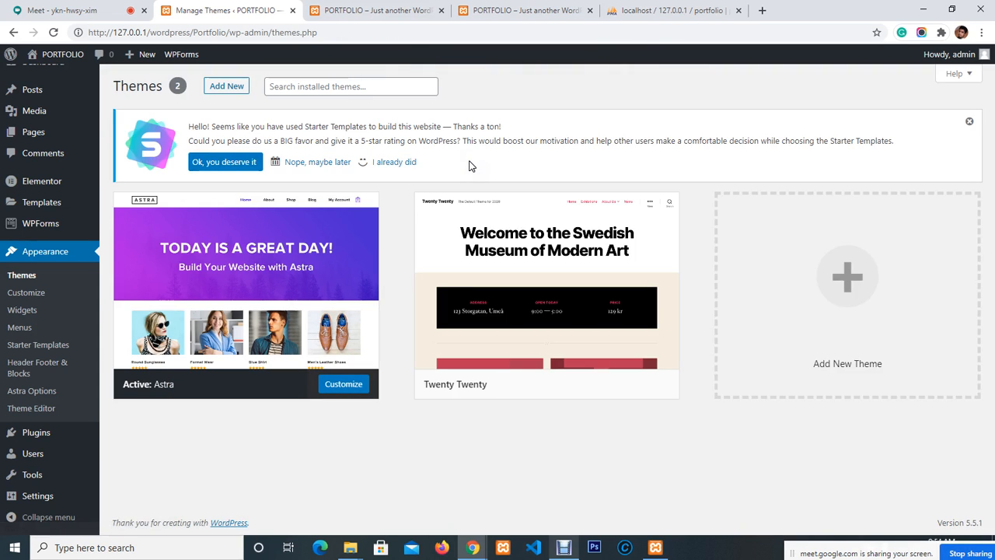
left_click(541, 285)
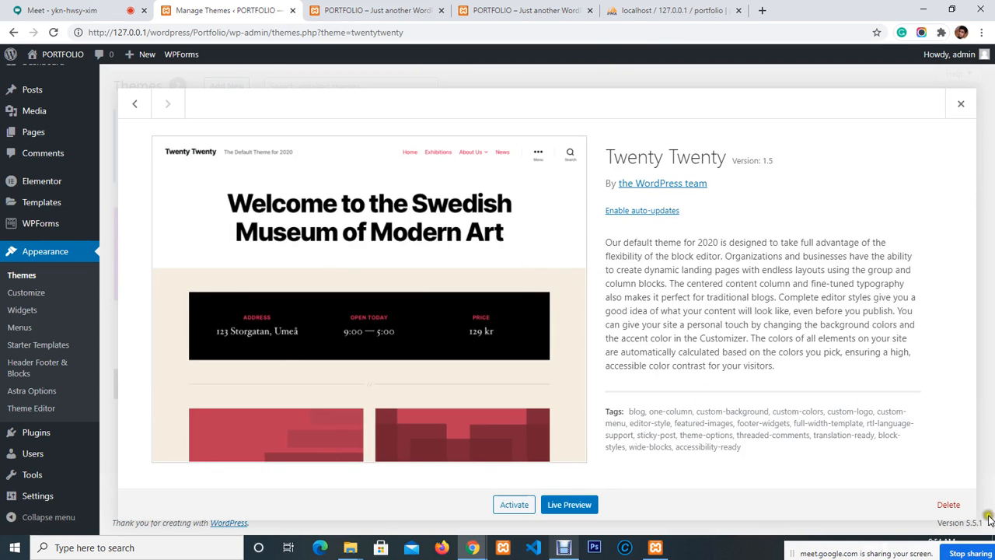
left_click(942, 506)
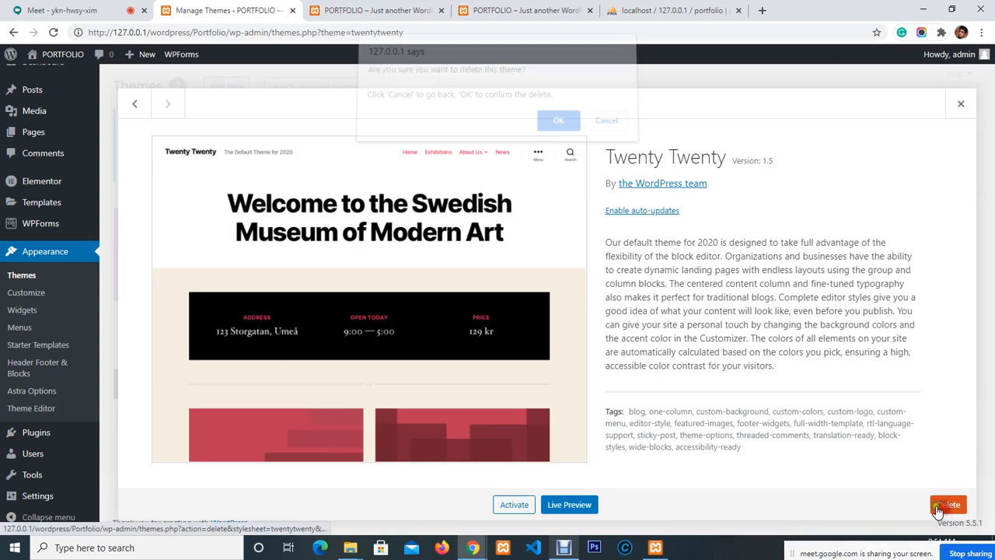
left_click(557, 127)
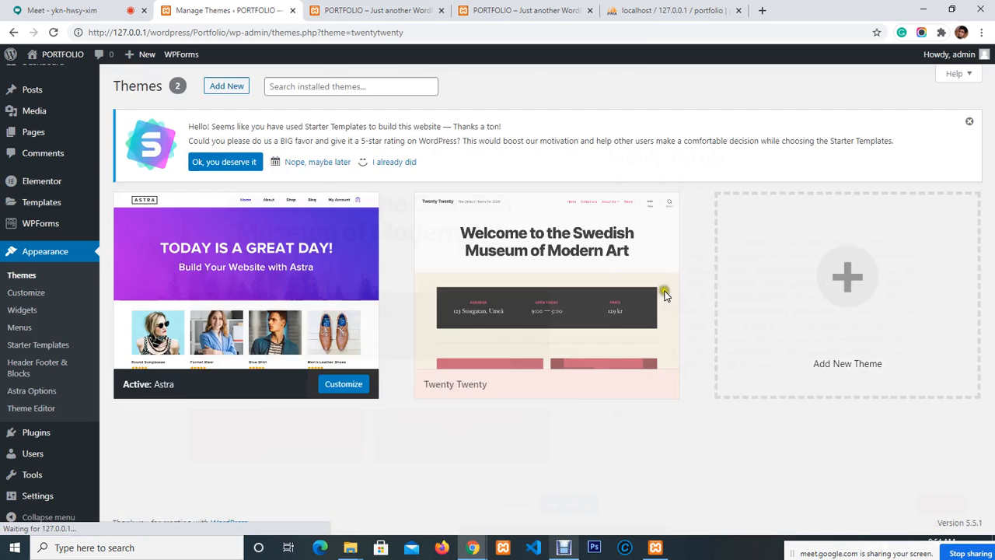
Step: Look over the remaining Astra theme and open the list of installed plugins
left_click(233, 235)
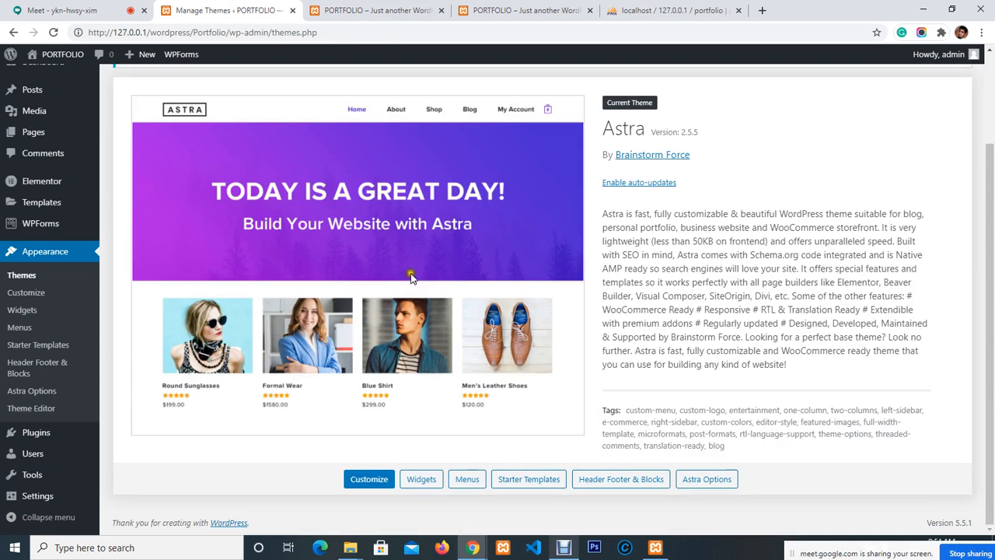
scroll(412, 280, "up", 3)
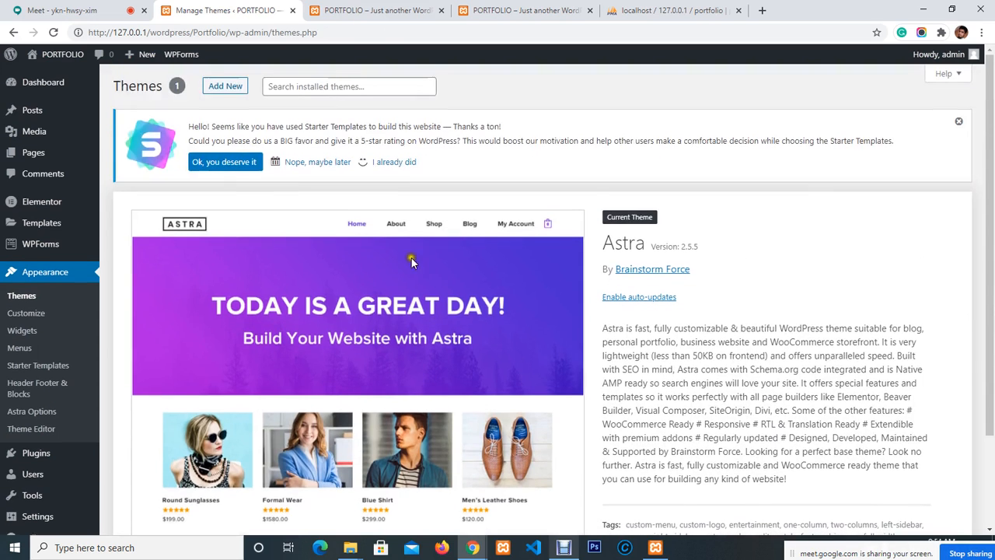
left_click(23, 297)
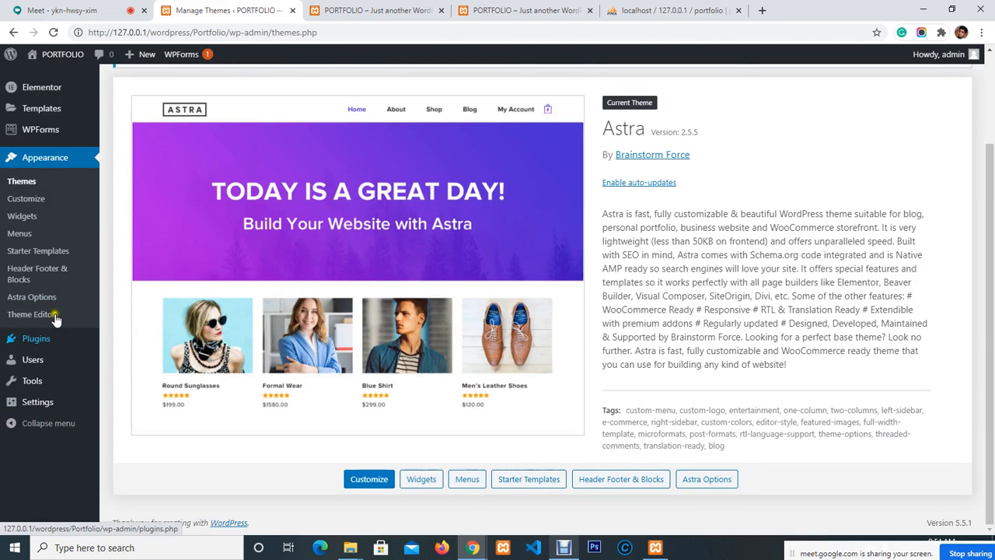
mouse_move(43, 338)
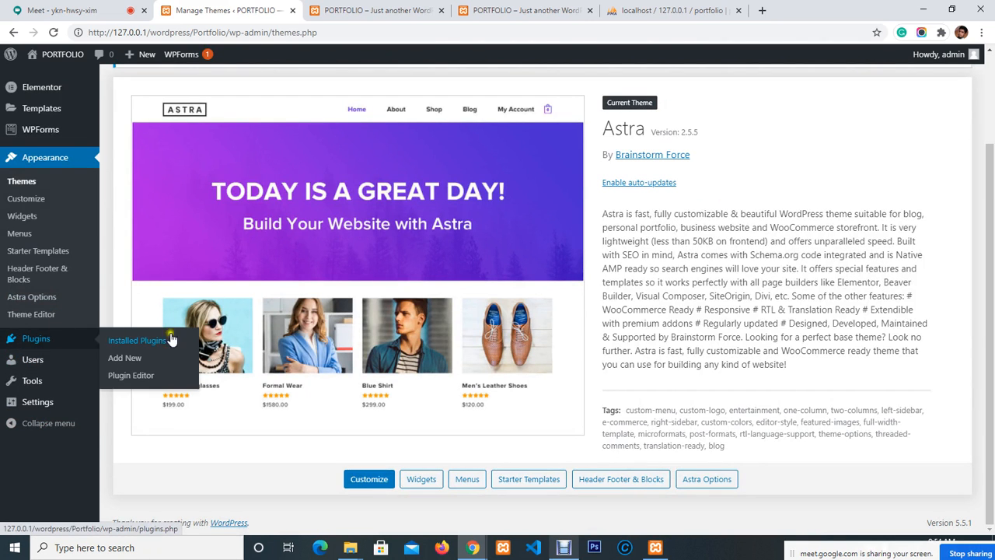
left_click(142, 342)
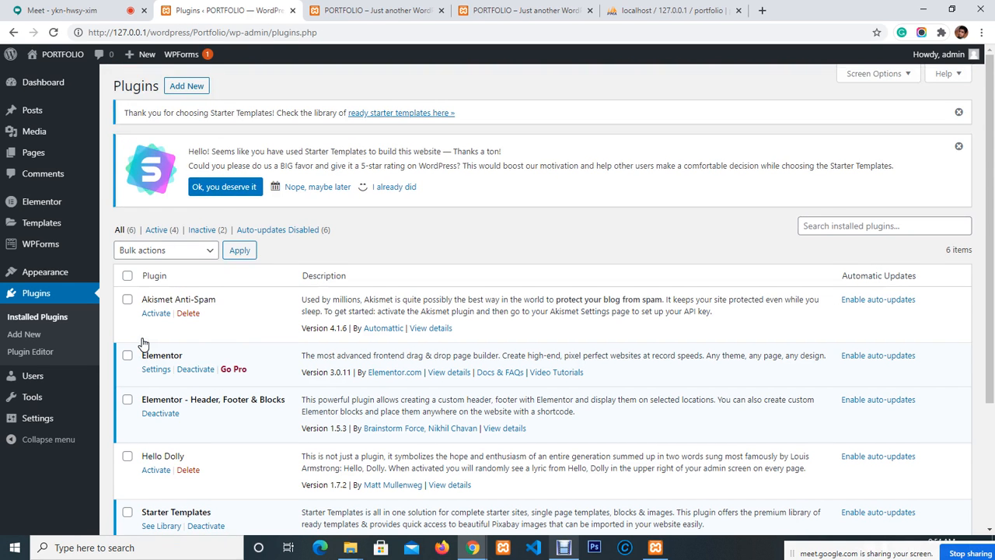
Step: Delete the inactive Akismet Anti-Spam and Hello Dolly plugins together with a bulk action and confirm the deletion
left_click(127, 300)
scroll(225, 327, "down", 1)
left_click(127, 395)
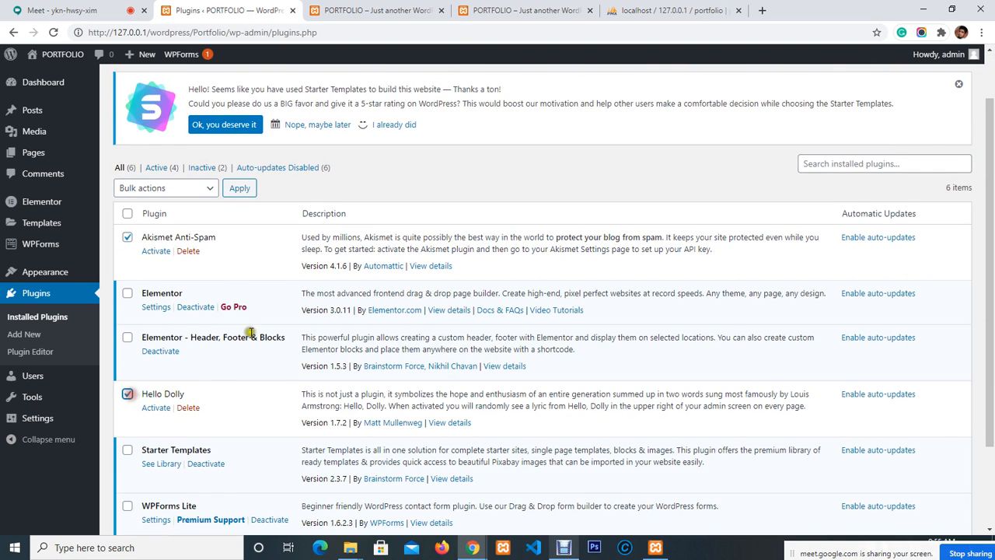
scroll(250, 331, "down", 2)
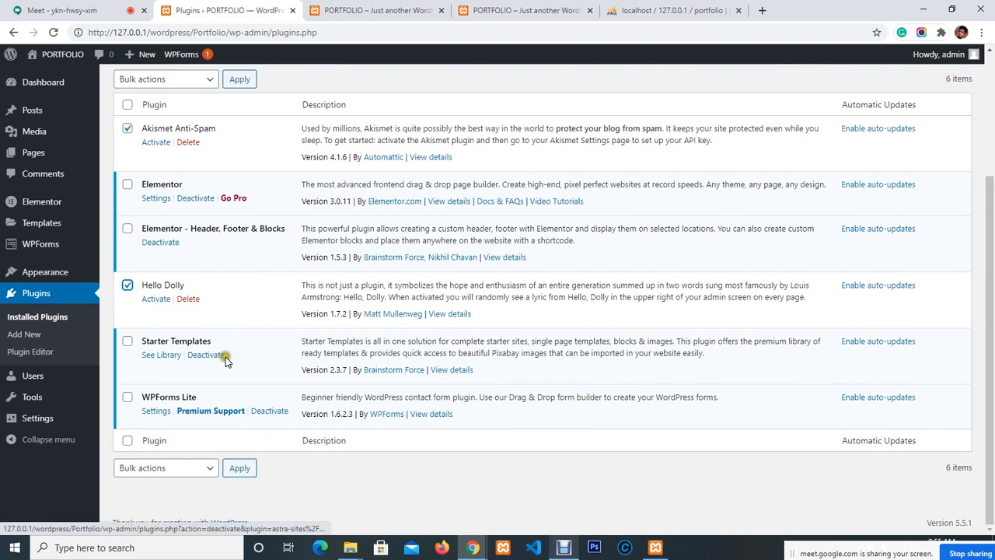
scroll(185, 387, "up", 1)
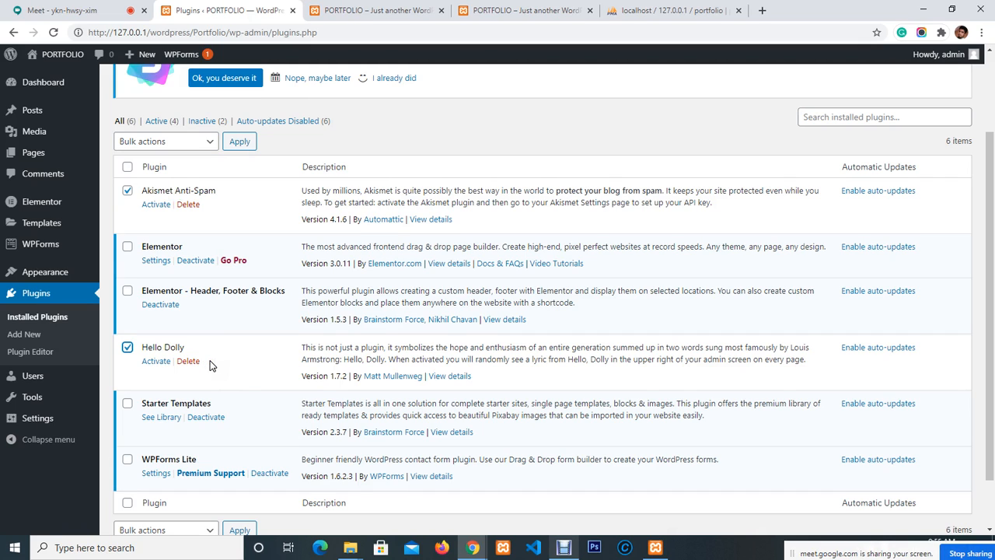
left_click(200, 145)
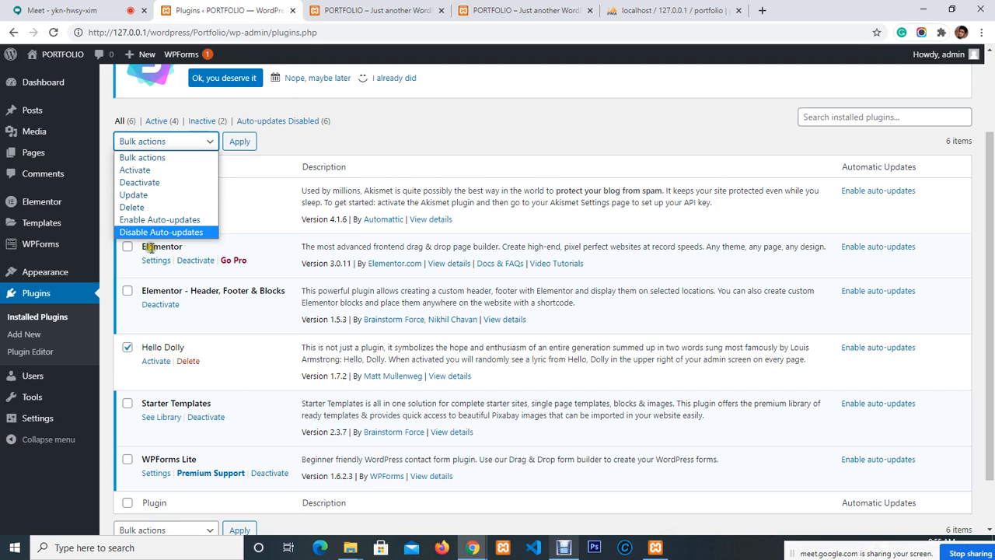
left_click(154, 208)
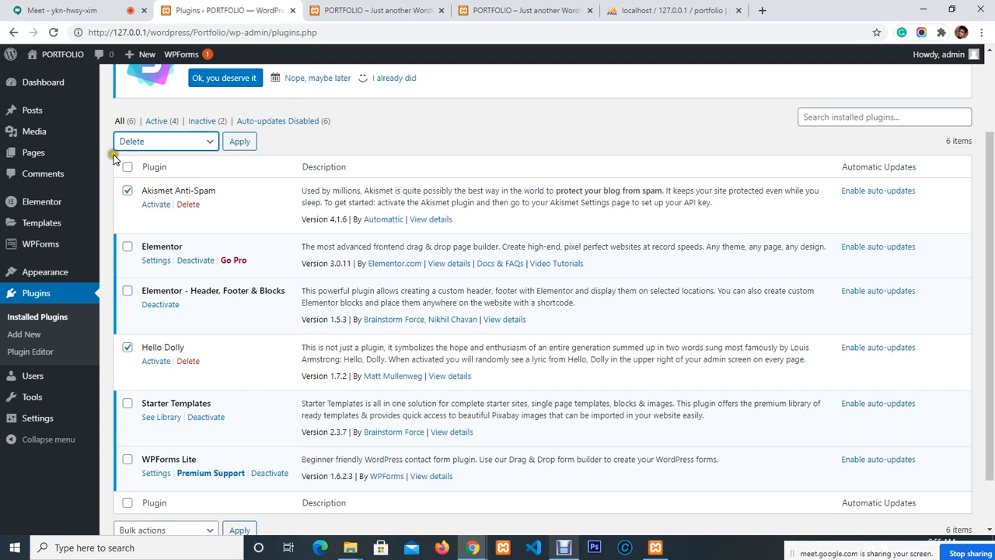
left_click(240, 141)
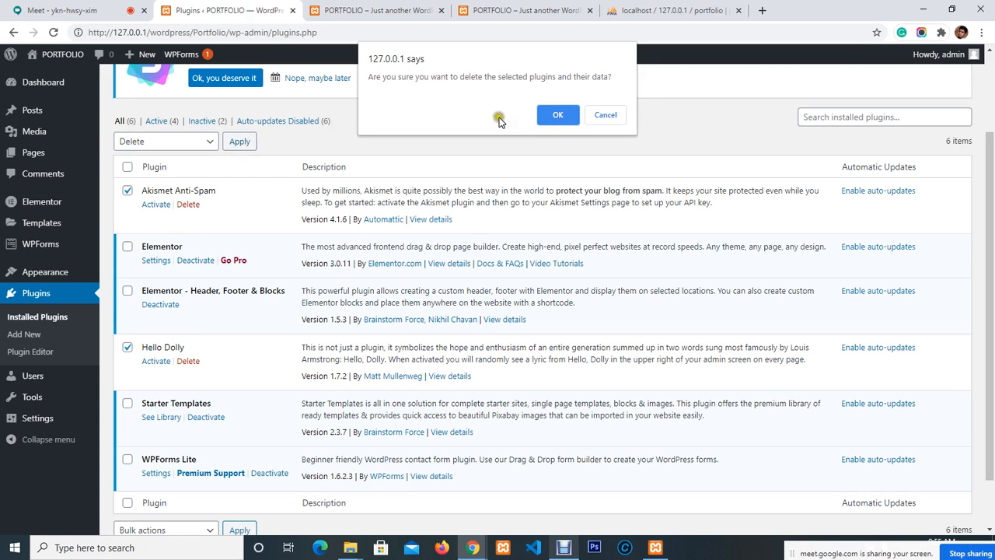
left_click(559, 117)
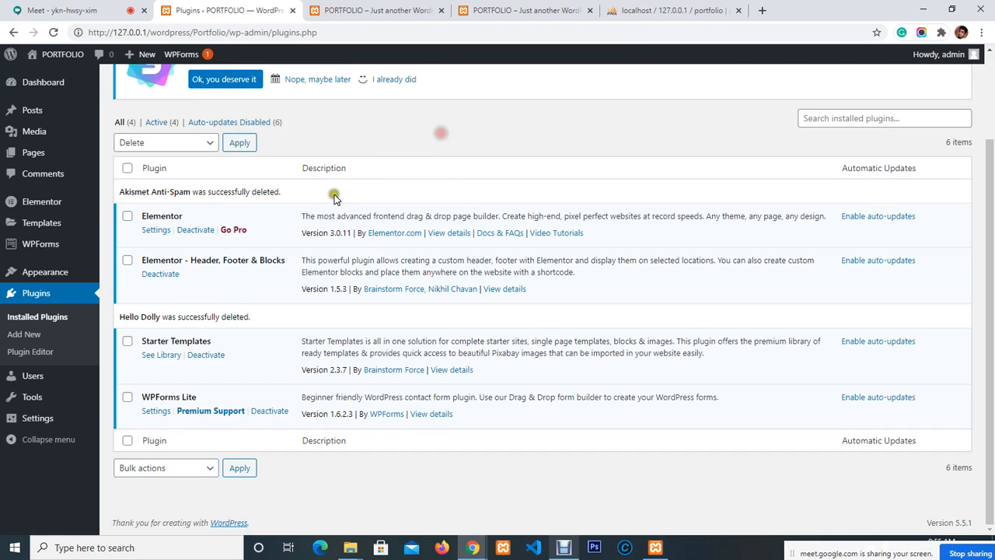
scroll(68, 325, "up", 2)
scroll(69, 325, "up", 2)
Step: Return to the Portfolio site's home page, skim through it and open it for editing with Elementor
left_click(347, 8)
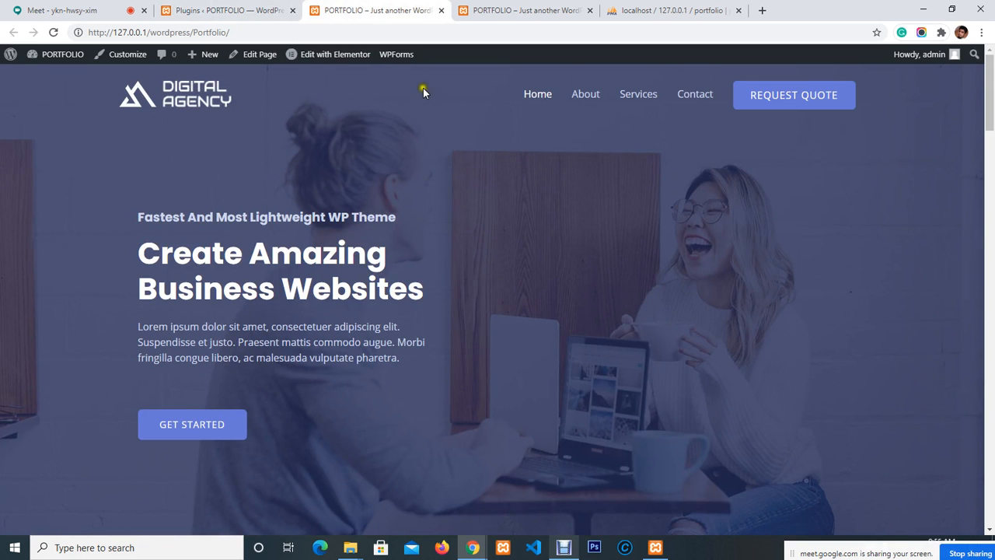
scroll(498, 259, "down", 15)
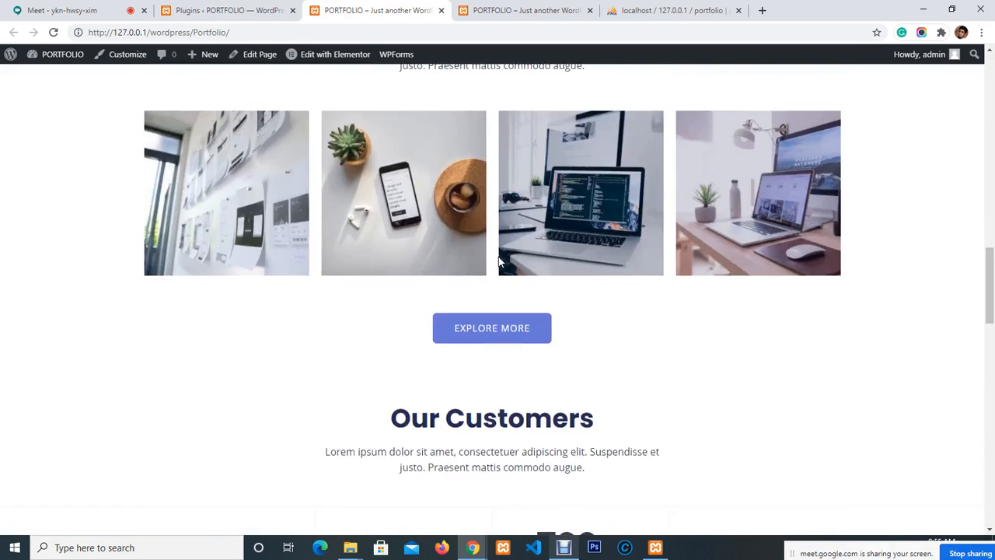
scroll(500, 262, "up", 15)
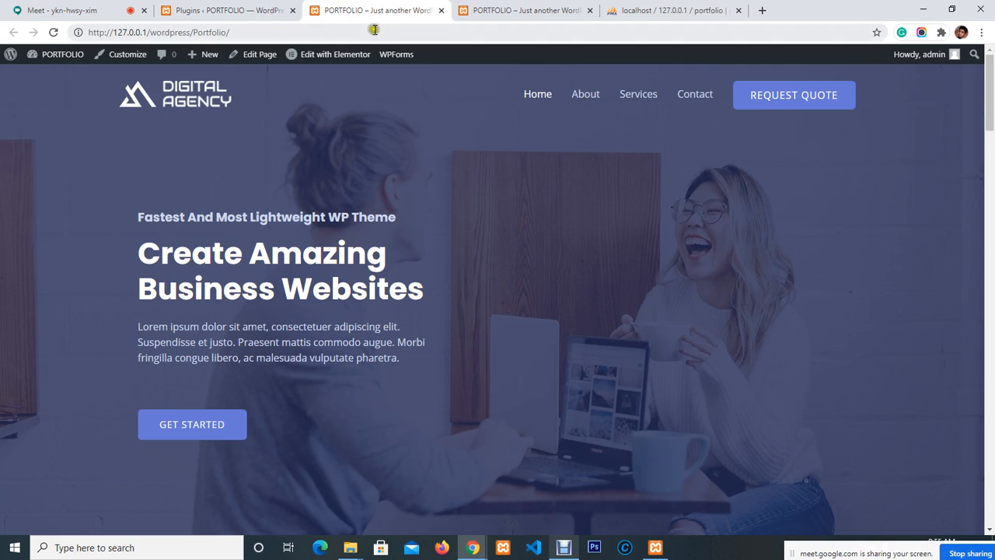
mouse_move(325, 67)
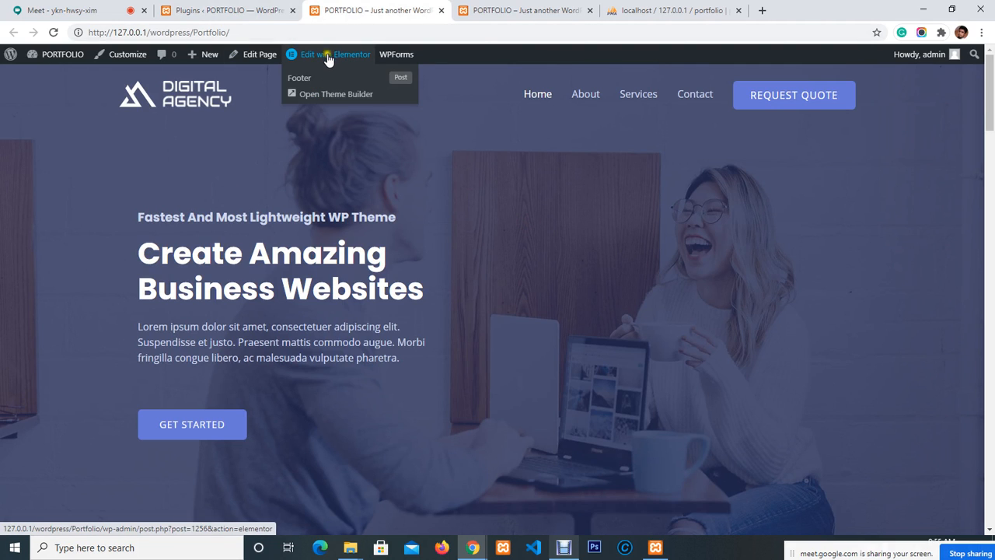
left_click(327, 56)
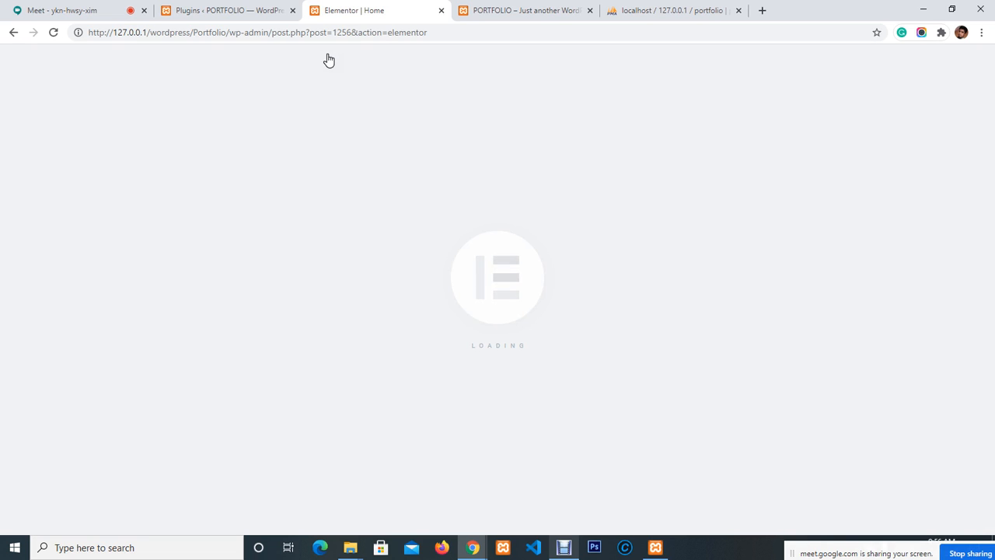
left_click(425, 84)
left_click(461, 345)
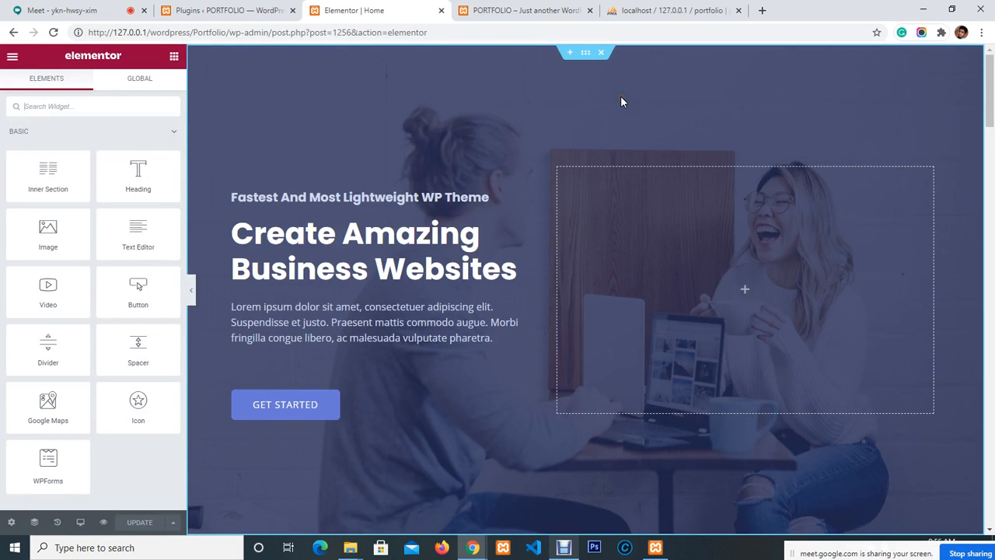
Step: Look over the home page sections in the Elementor canvas, from the hero banner through services to Portfolio
scroll(620, 97, "down", 9)
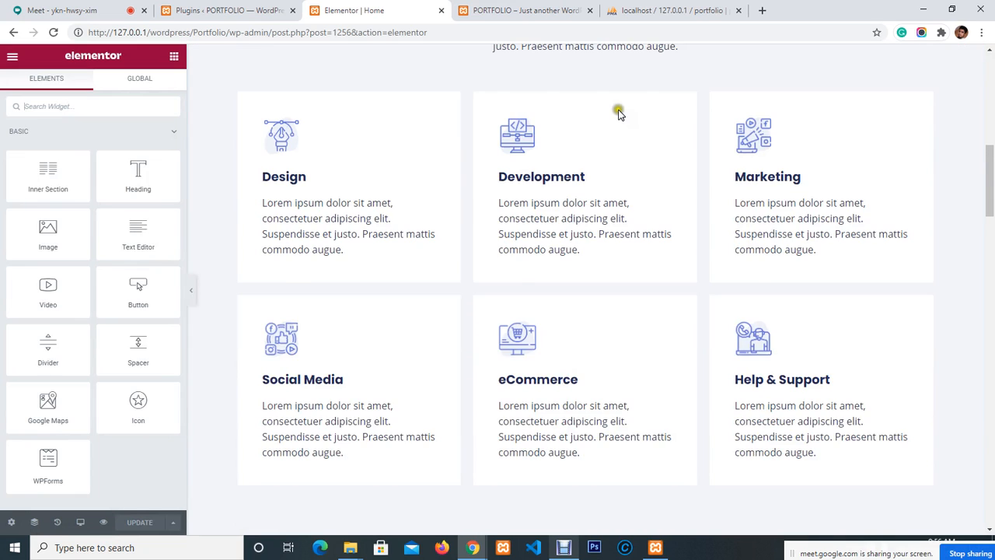
scroll(620, 114, "up", 2)
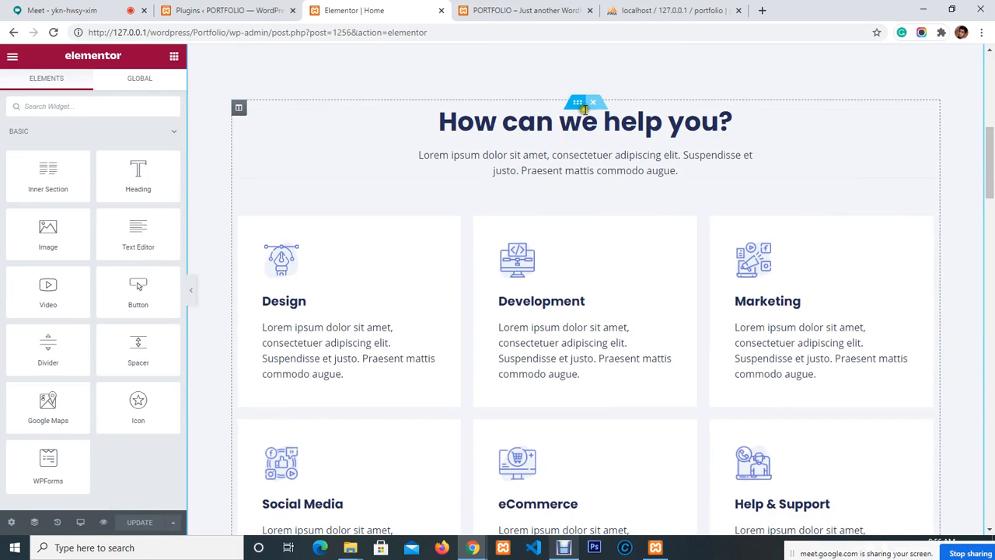
scroll(454, 237, "down", 12)
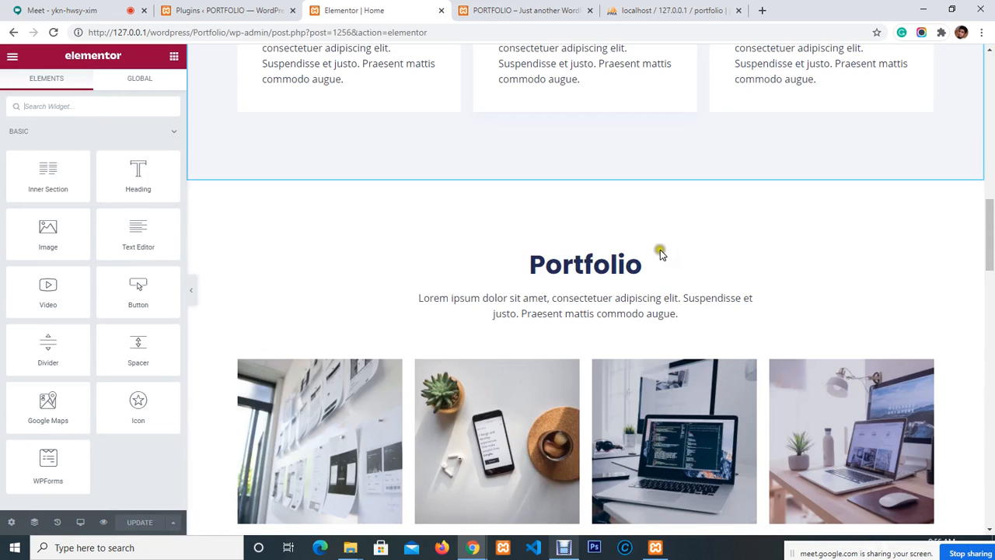
scroll(564, 215, "up", 12)
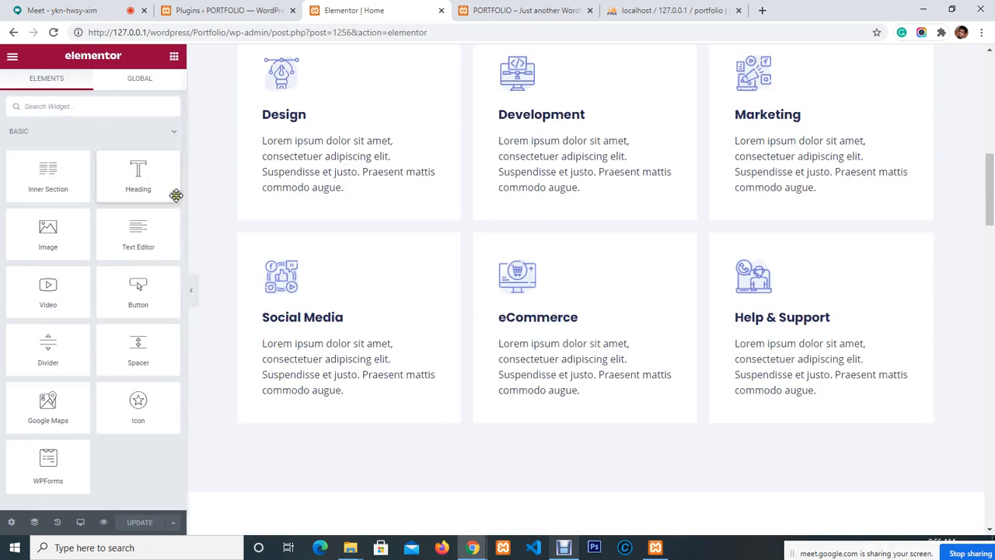
scroll(533, 220, "up", 3)
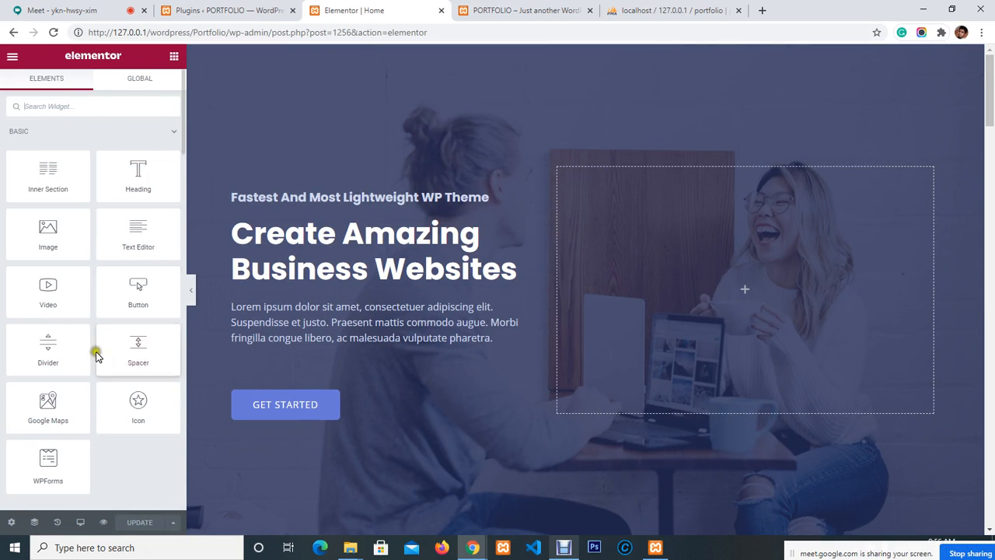
Step: Examine the Basic and Pro widgets that Elementor offers for building the page
scroll(58, 186, "down", 2)
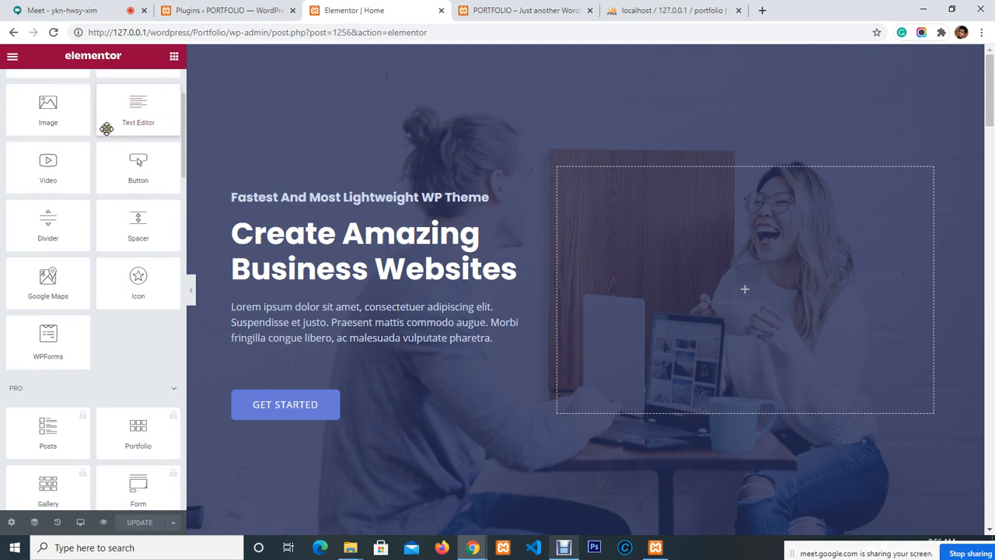
scroll(105, 133, "up", 2)
scroll(92, 217, "down", 4)
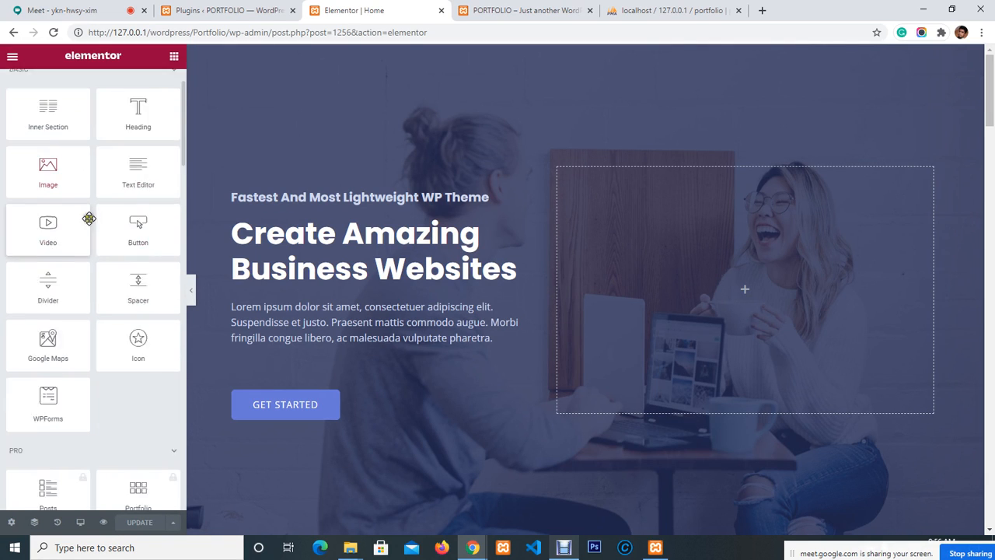
scroll(99, 225, "down", 1)
scroll(62, 209, "down", 1)
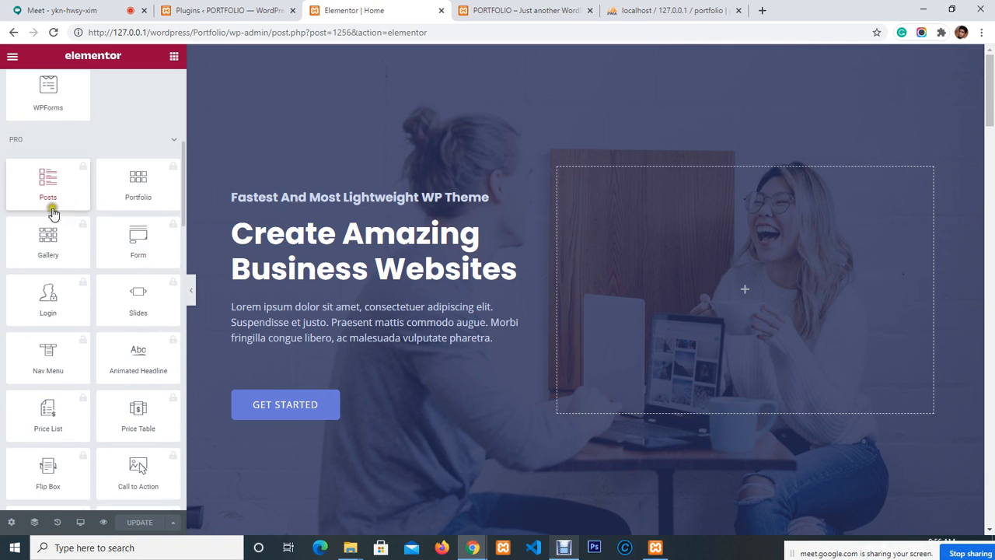
scroll(120, 247, "down", 3)
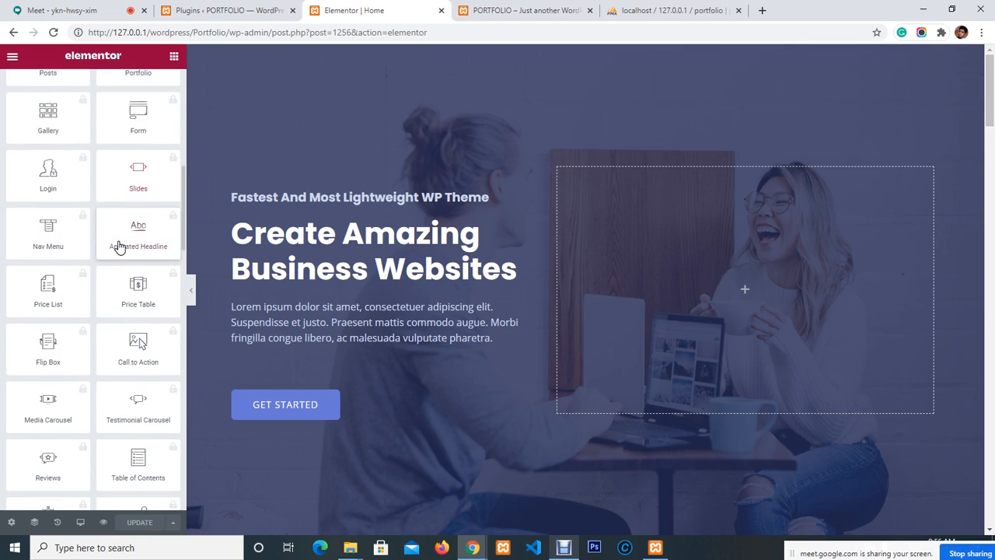
scroll(120, 247, "up", 4)
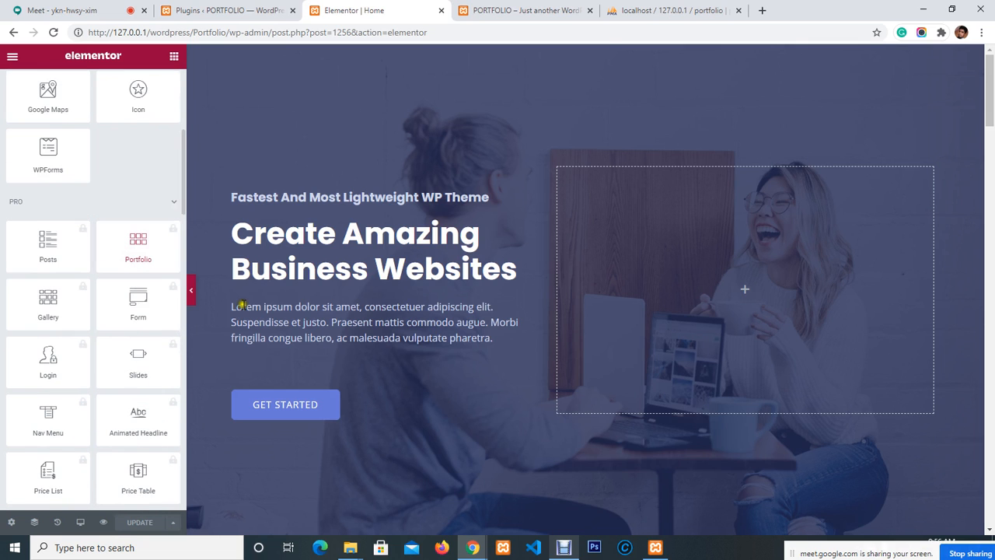
scroll(122, 342, "down", 1)
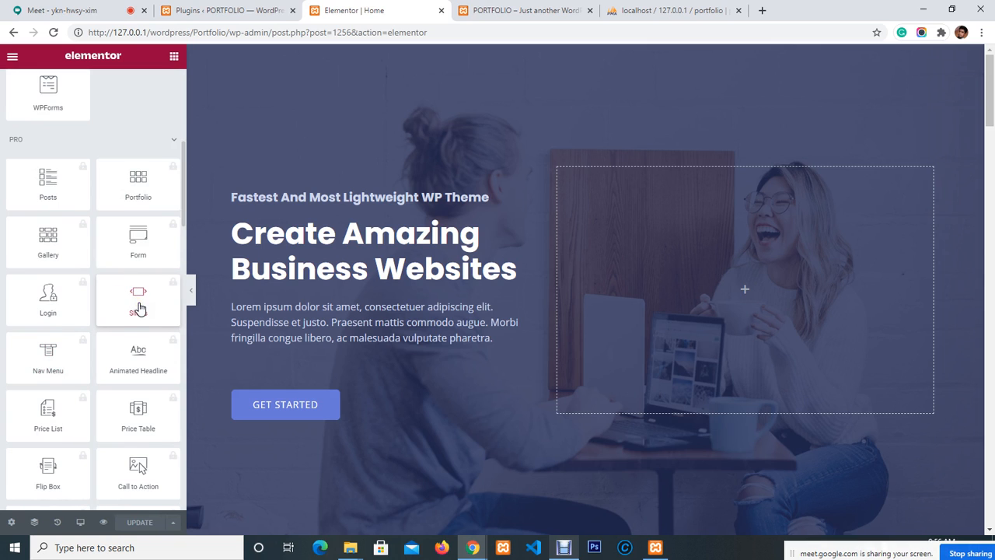
scroll(124, 260, "down", 5)
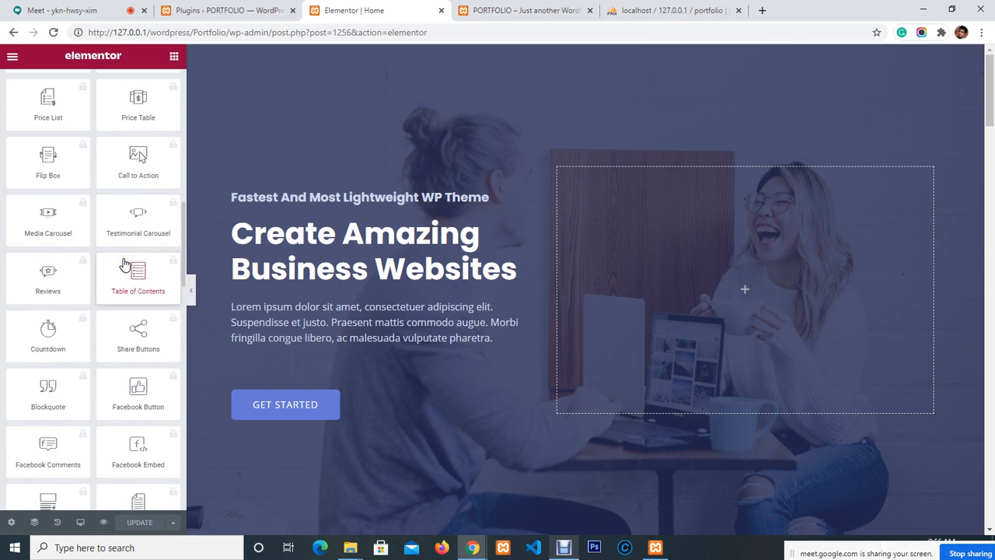
scroll(128, 256, "up", 3)
scroll(132, 225, "up", 1)
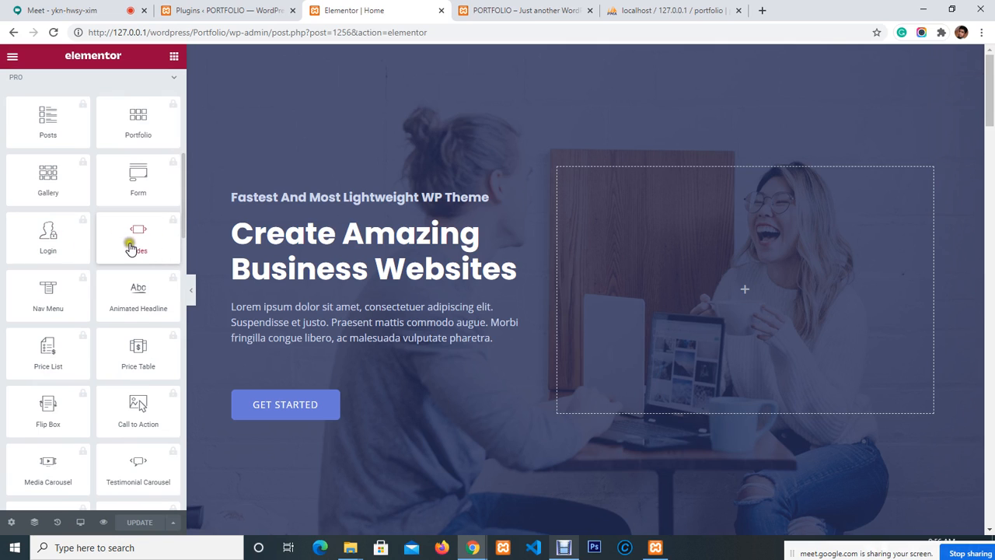
scroll(145, 242, "down", 2)
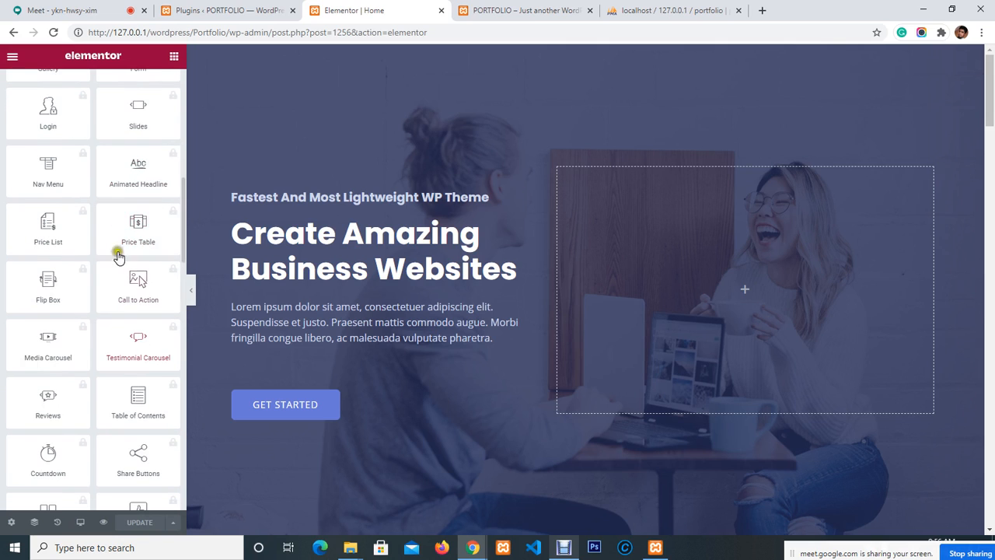
scroll(152, 288, "down", 1)
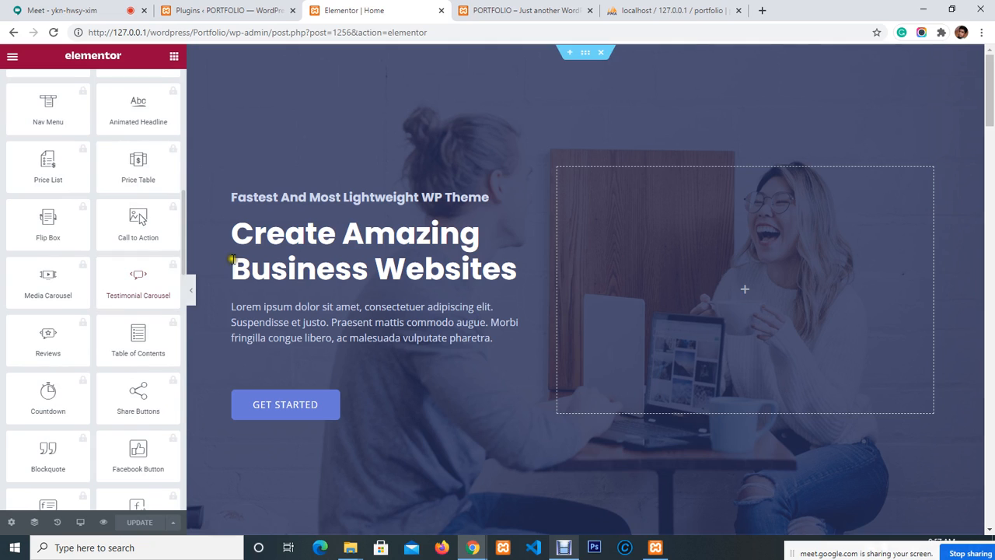
scroll(116, 257, "up", 10)
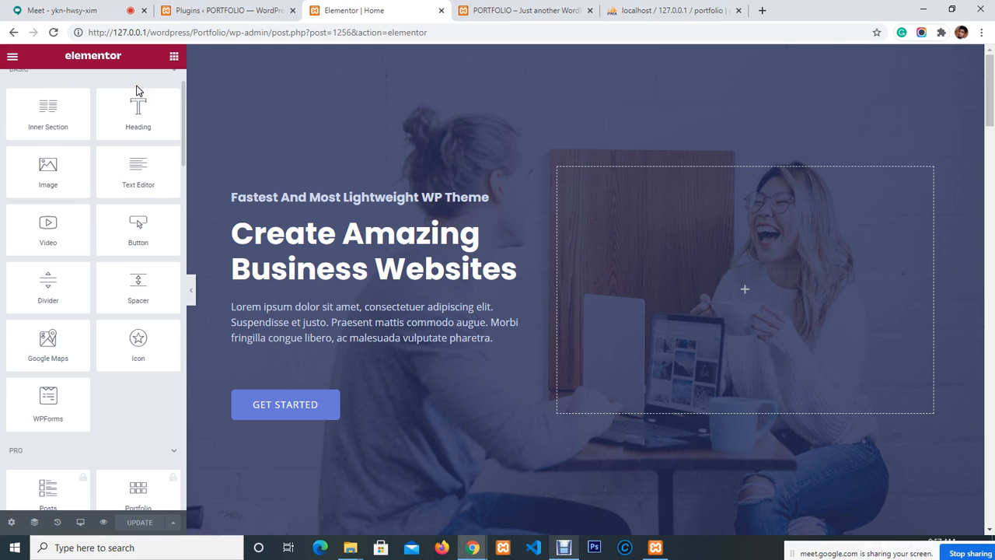
scroll(138, 175, "down", 4)
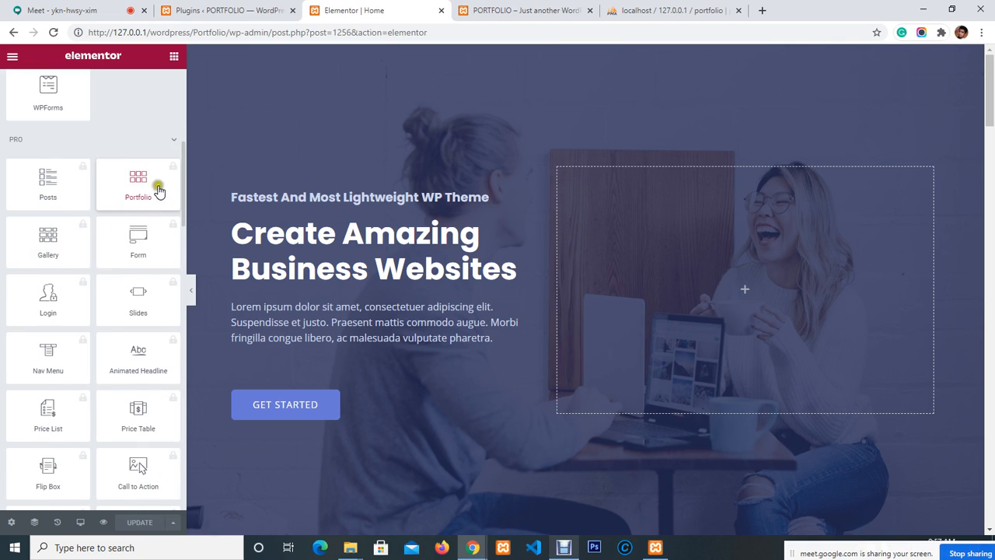
Step: Look through the remaining Pro widgets and the General widgets, then return to the start of the Elementor widget list
scroll(99, 217, "down", 7)
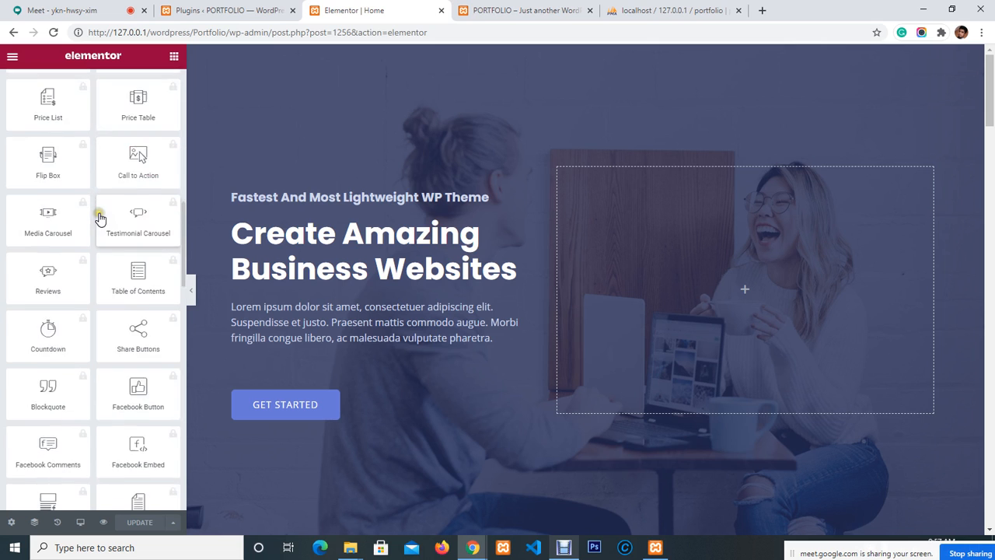
scroll(133, 288, "down", 10)
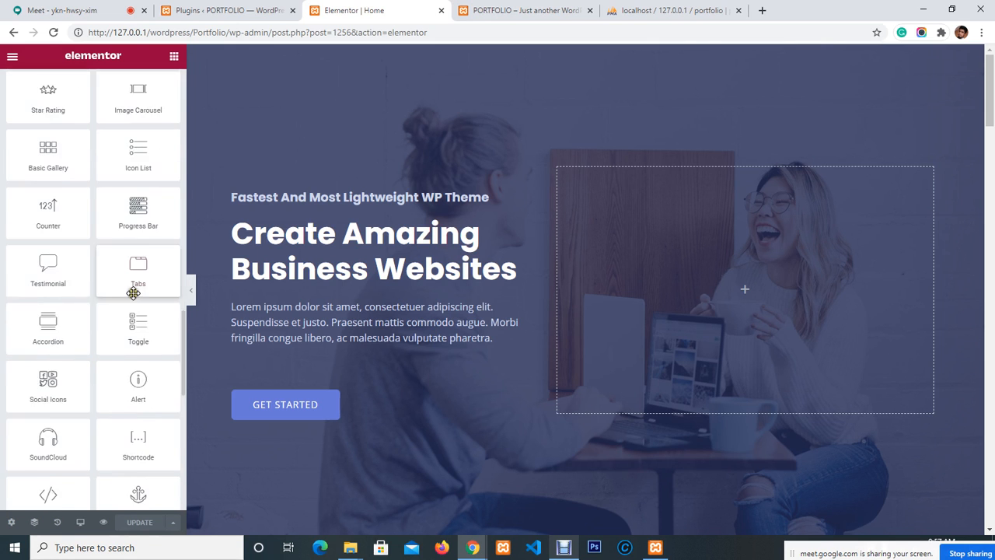
scroll(104, 257, "up", 15)
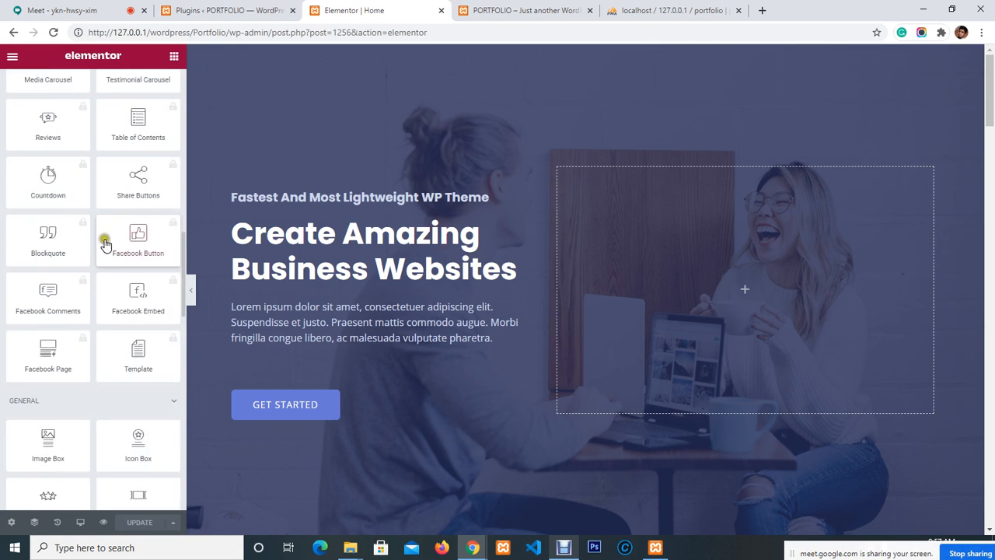
left_click(118, 83)
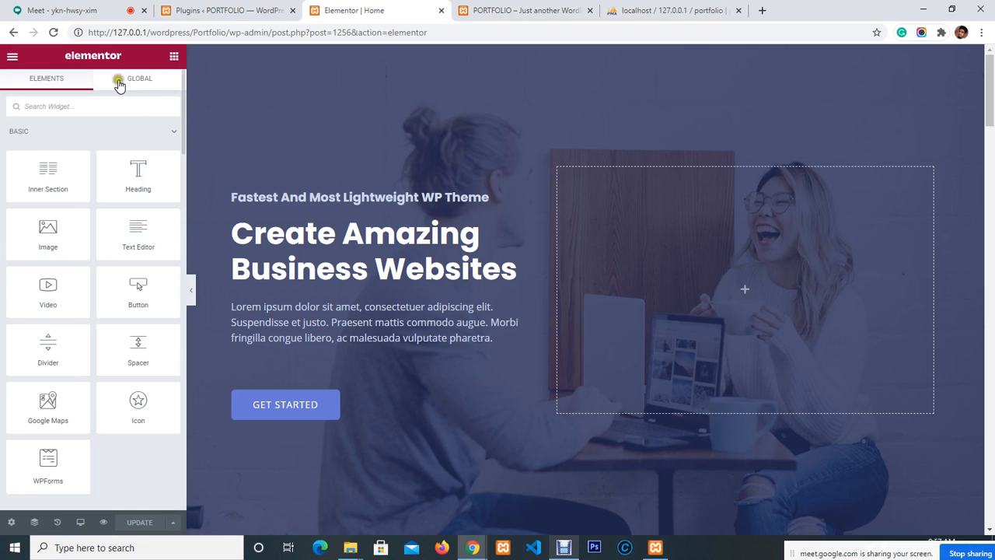
left_click(47, 81)
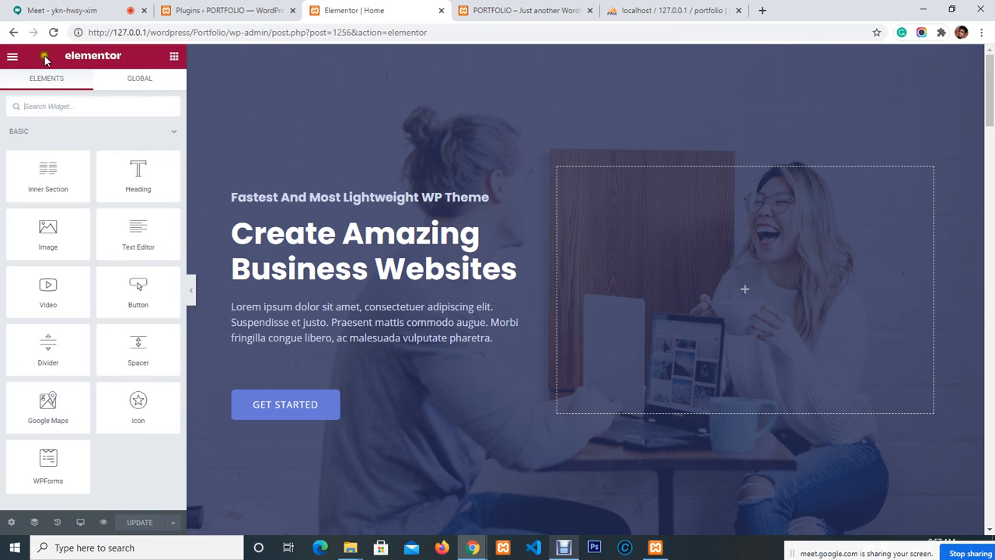
Step: Look at Elementor's settings and page navigation options, and return to the widget list
left_click(12, 59)
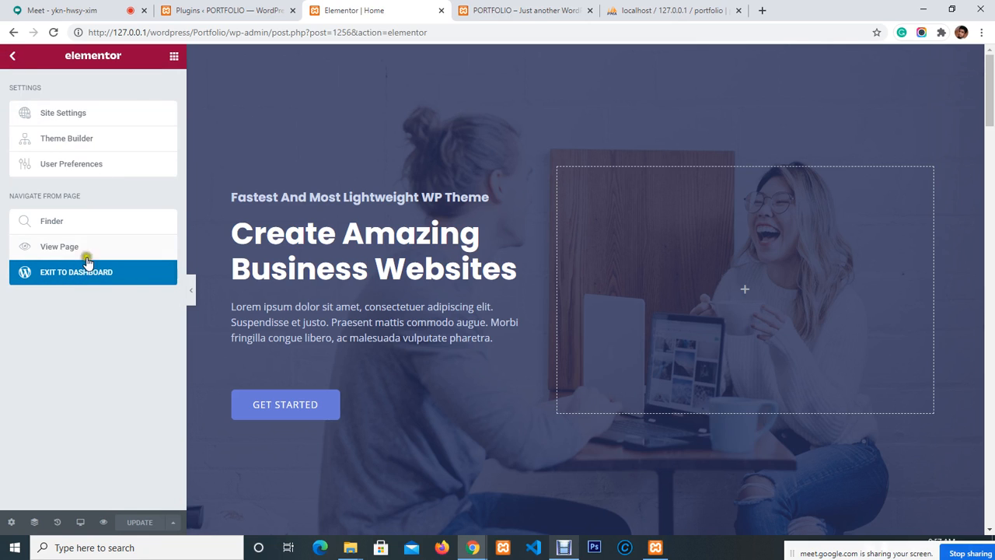
left_click(174, 59)
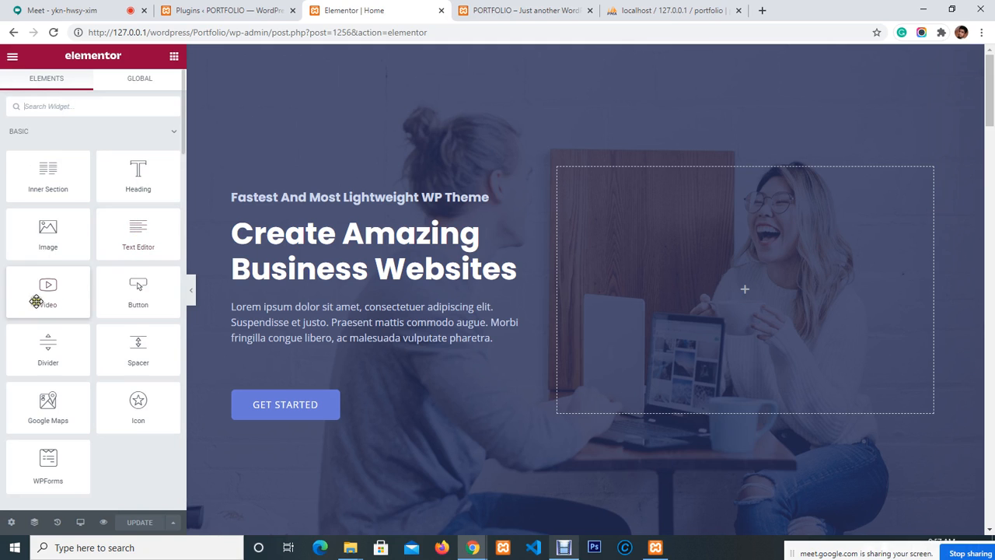
scroll(133, 286, "down", 1)
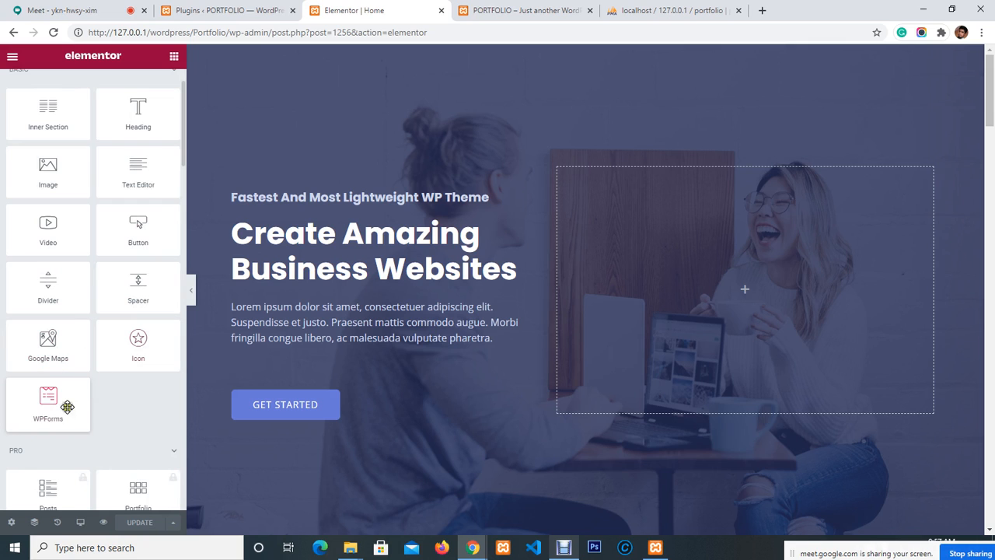
scroll(144, 393, "up", 1)
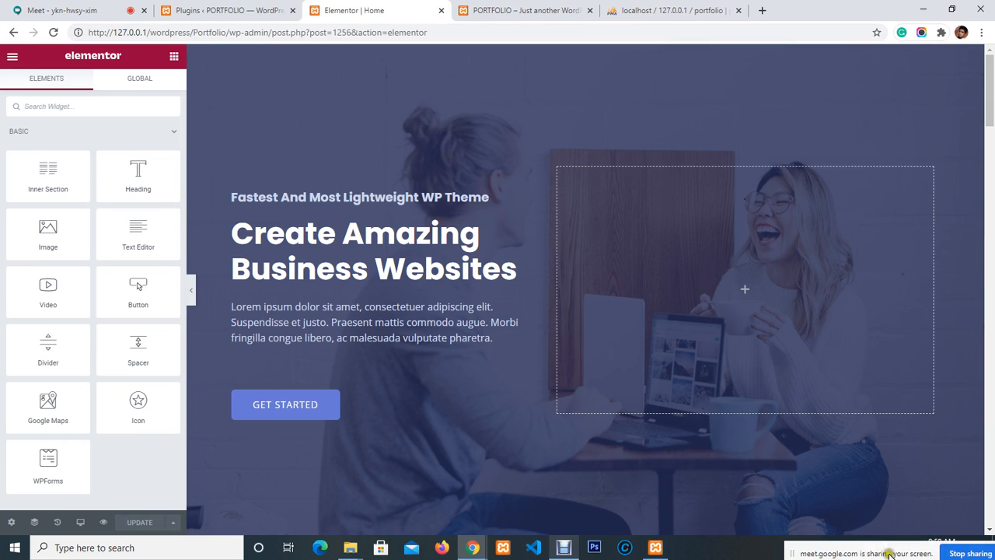
left_click_drag(861, 549, 599, 554)
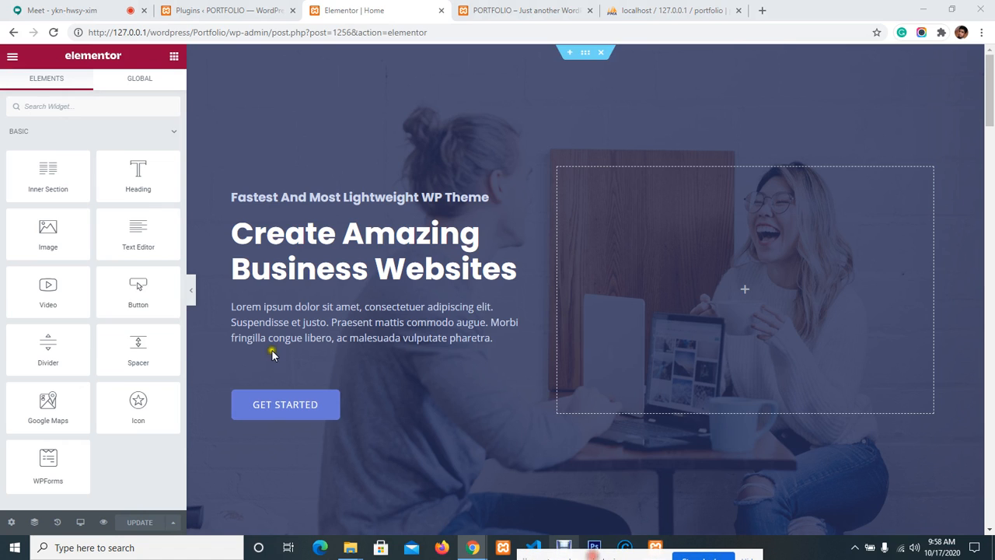
left_click(13, 57)
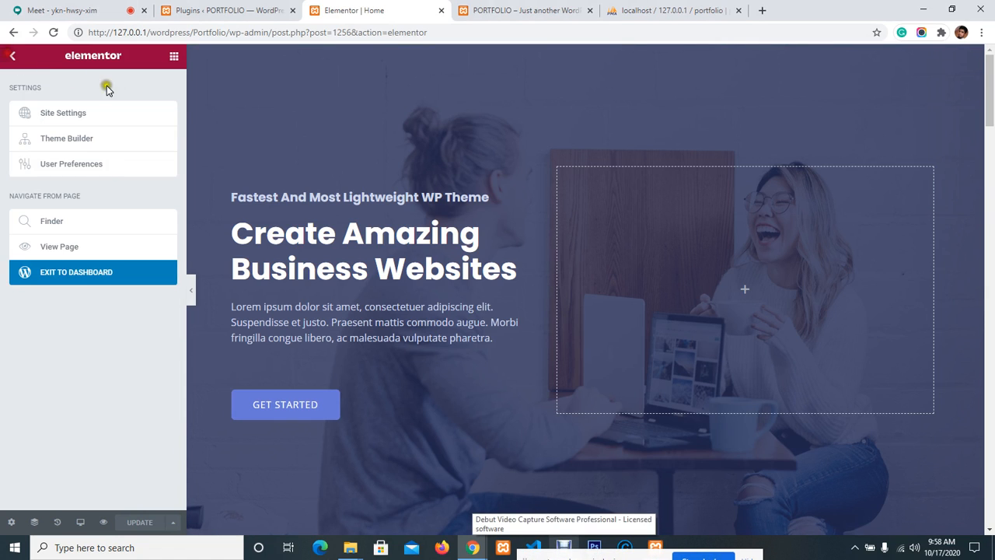
left_click(10, 59)
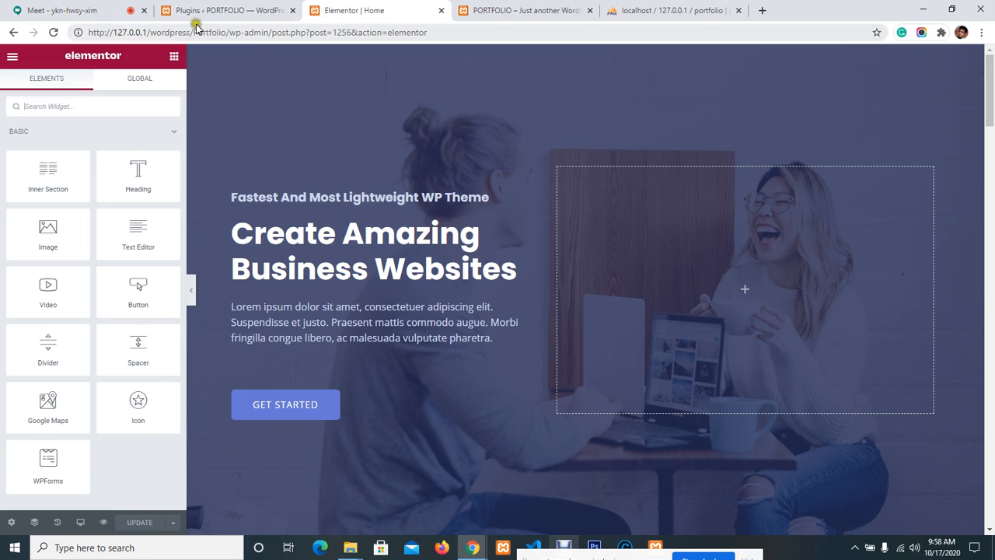
left_click(12, 58)
left_click(12, 59)
left_click(13, 59)
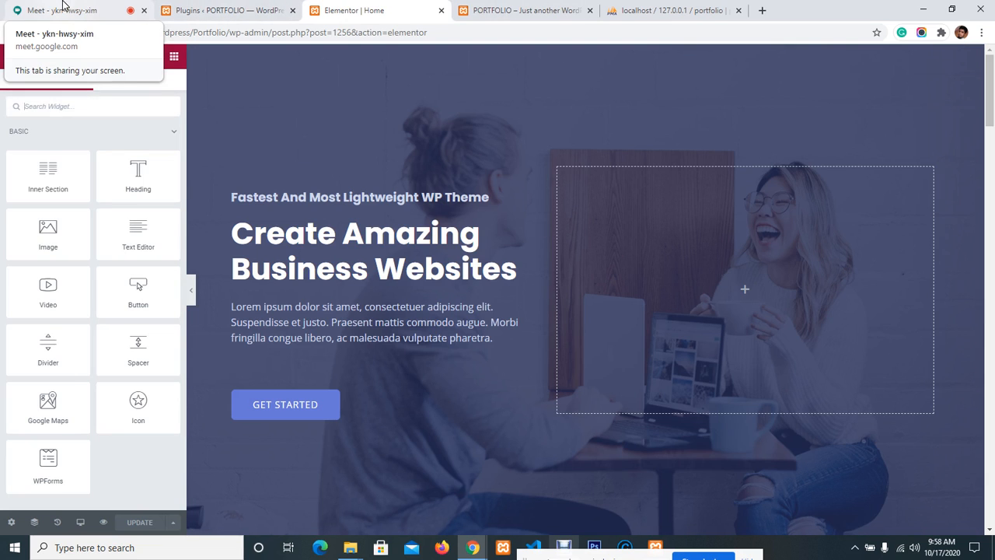
left_click(625, 553)
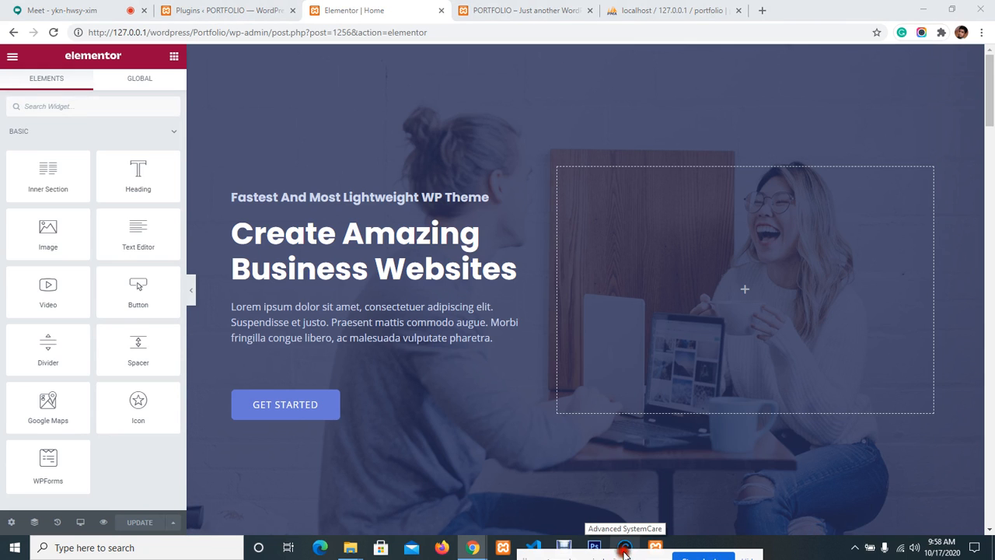
left_click_drag(625, 553, 825, 538)
left_click(570, 553)
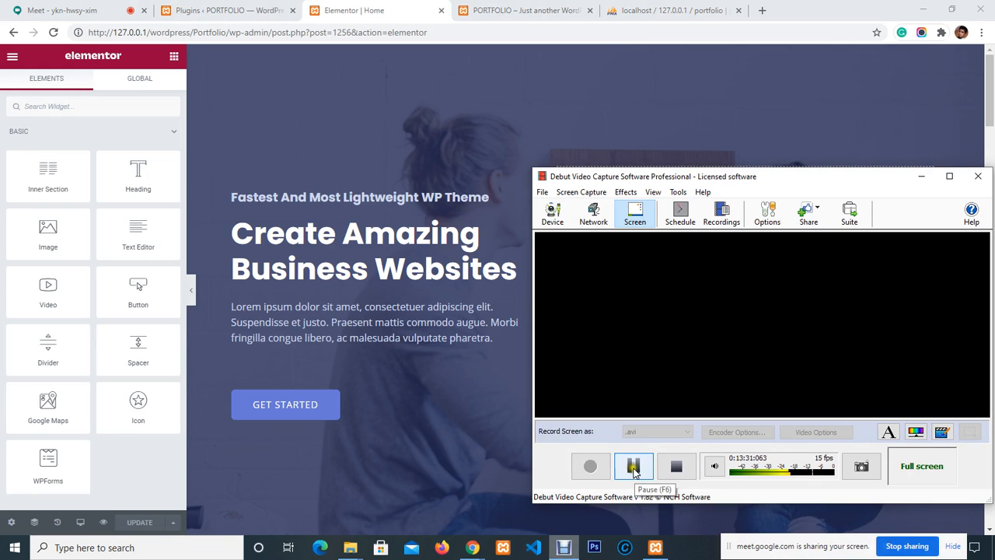
left_click(921, 176)
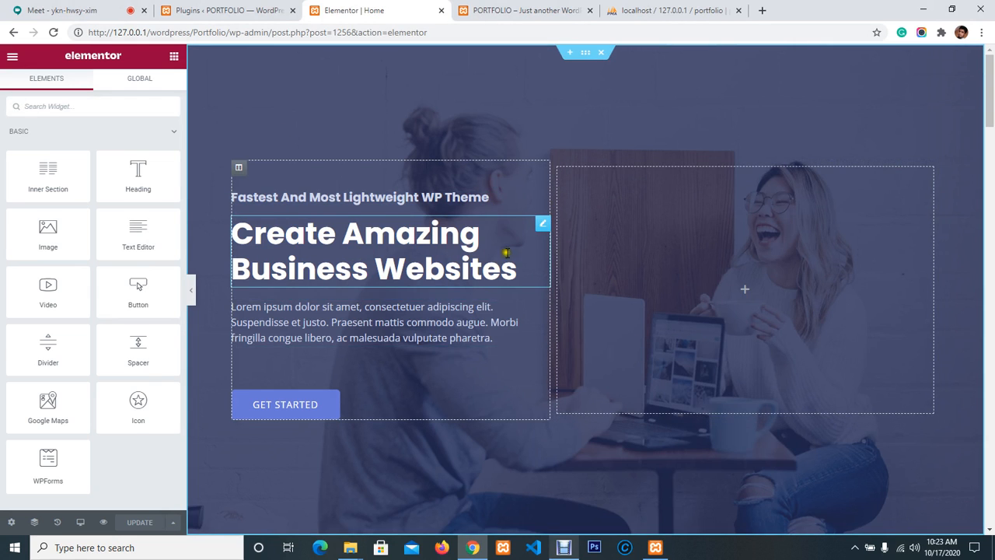
Step: Open the hero section's settings on the home page, dismiss the editing tip and show its background style options
left_click_drag(526, 275, 238, 228)
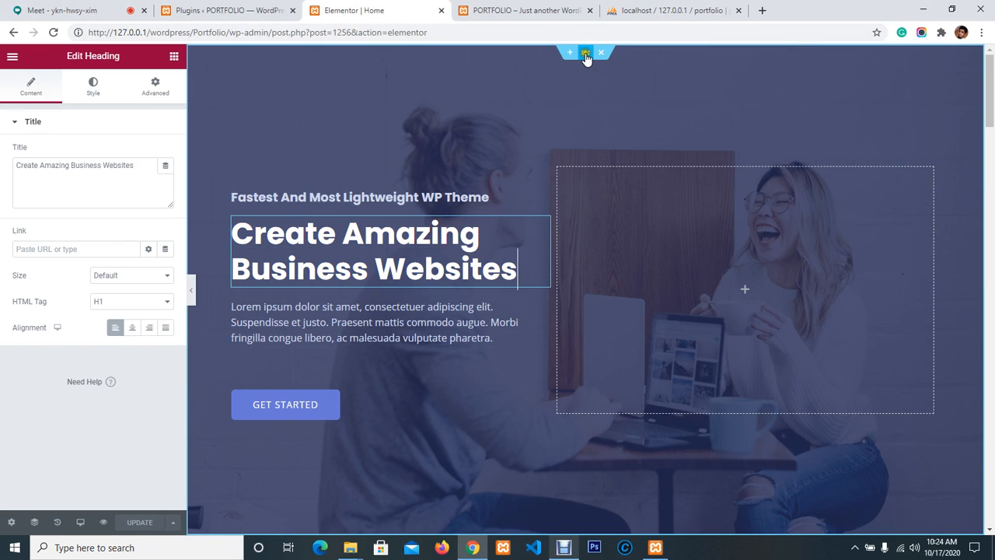
left_click(586, 55)
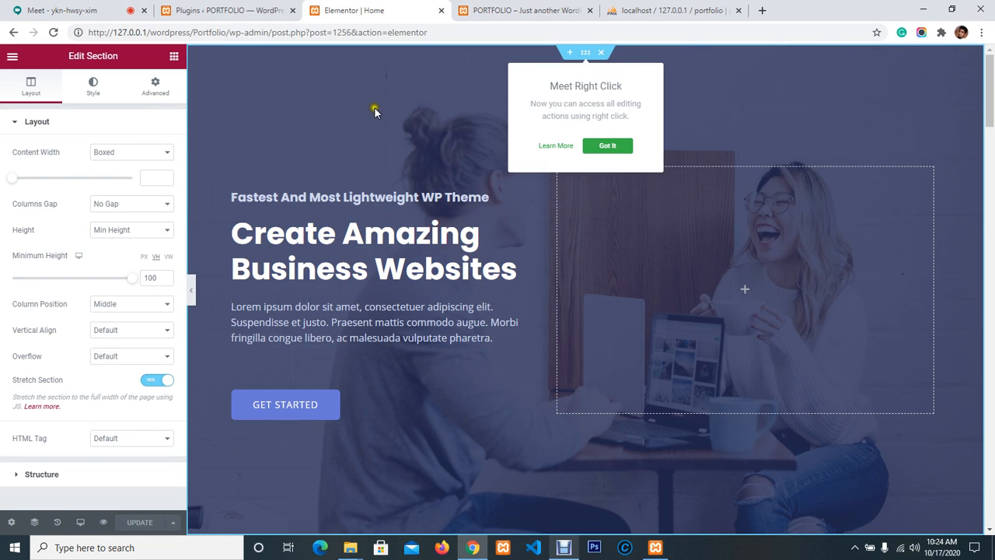
left_click(455, 67)
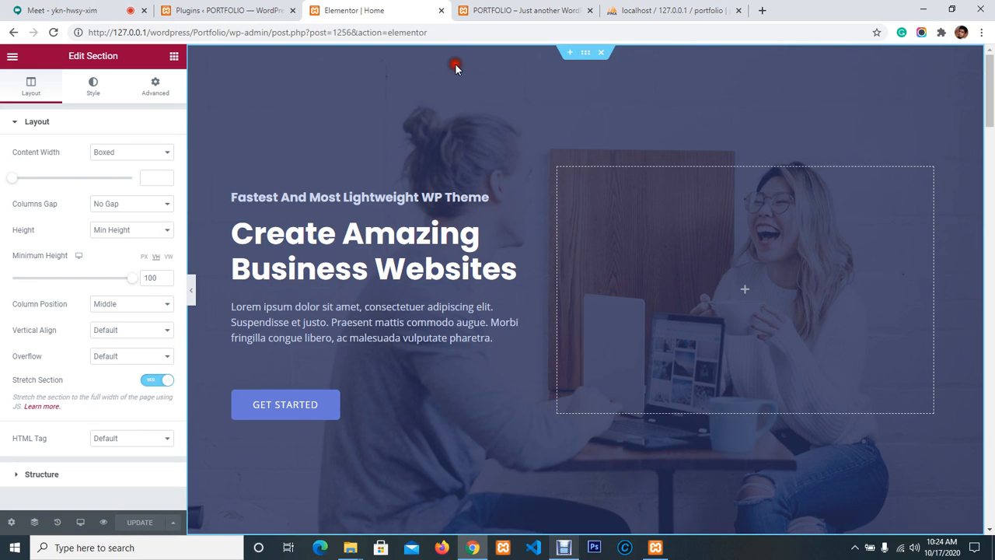
left_click(585, 50)
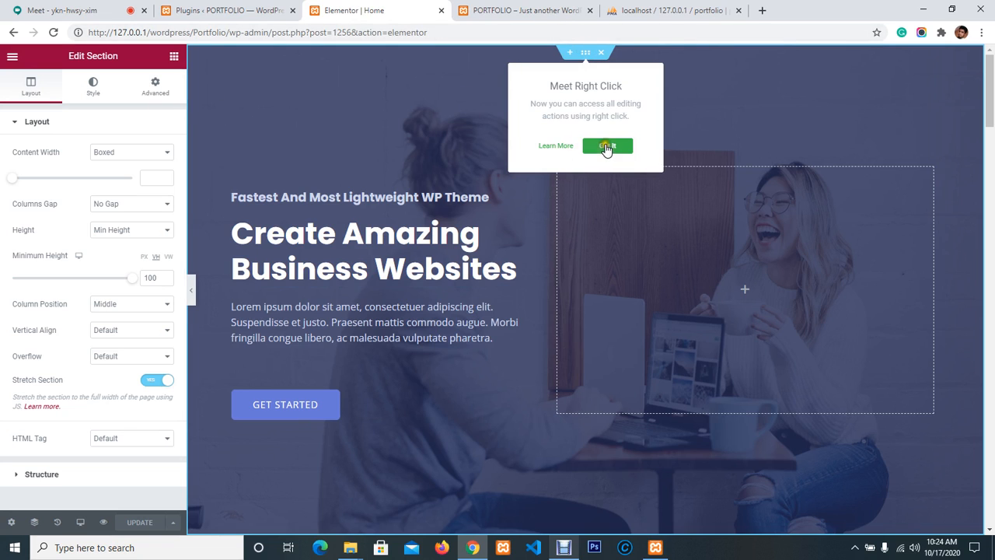
left_click(607, 148)
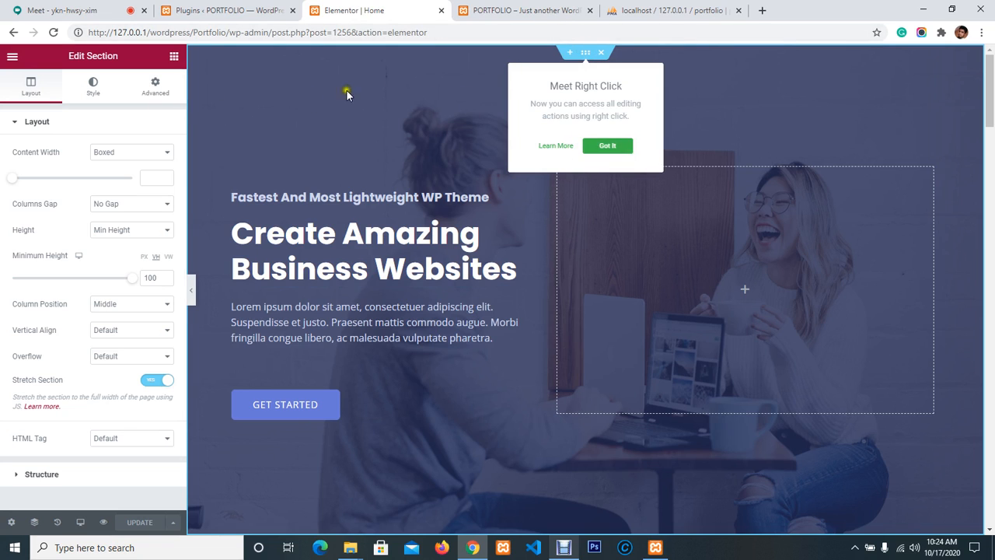
left_click(87, 94)
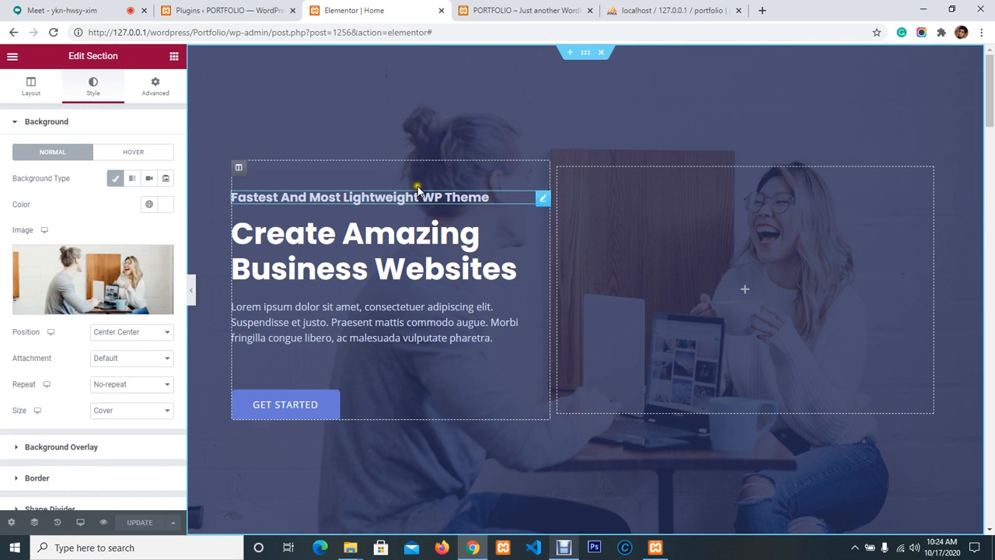
Step: Switch to the Google Meet call and share the entire screen with the participants
left_click(233, 10)
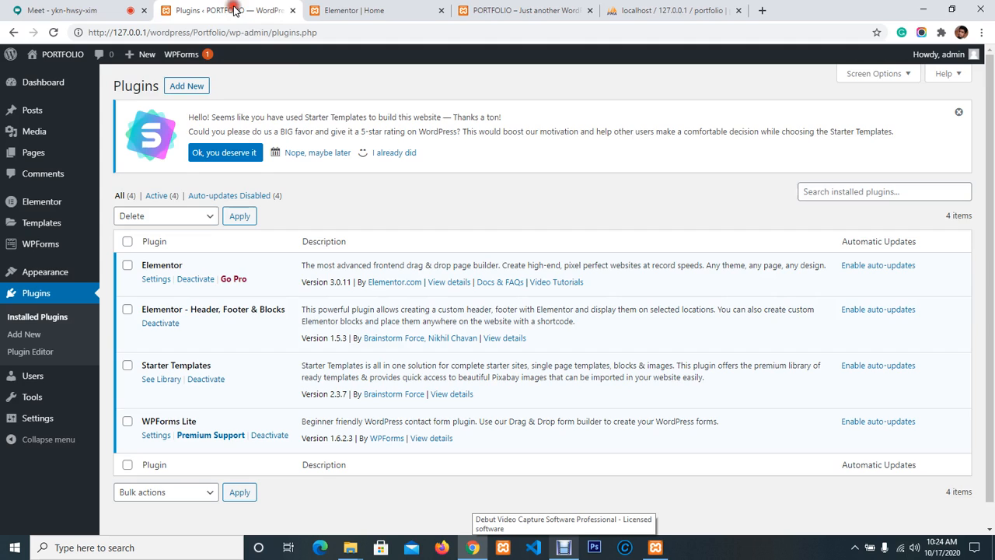
left_click(47, 11)
left_click(680, 509)
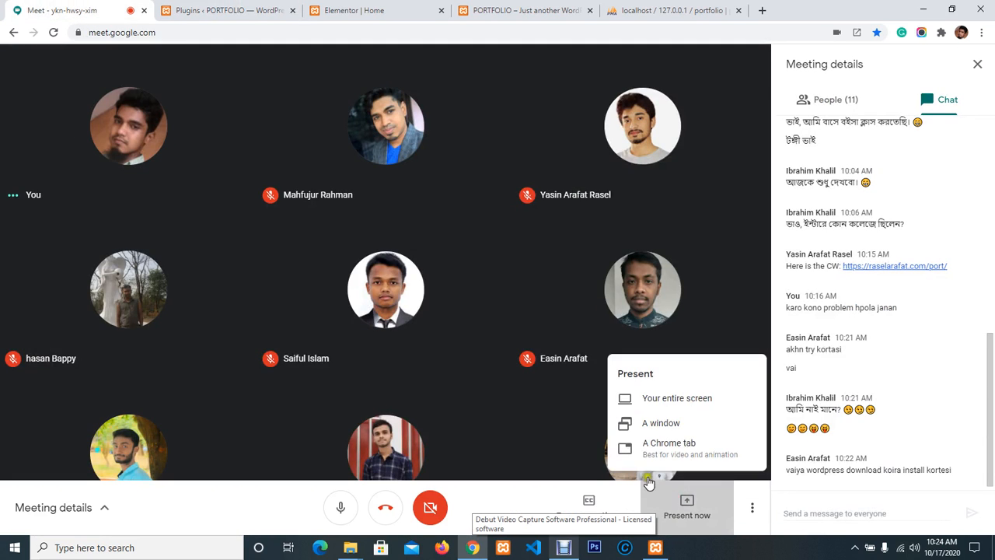
left_click(673, 400)
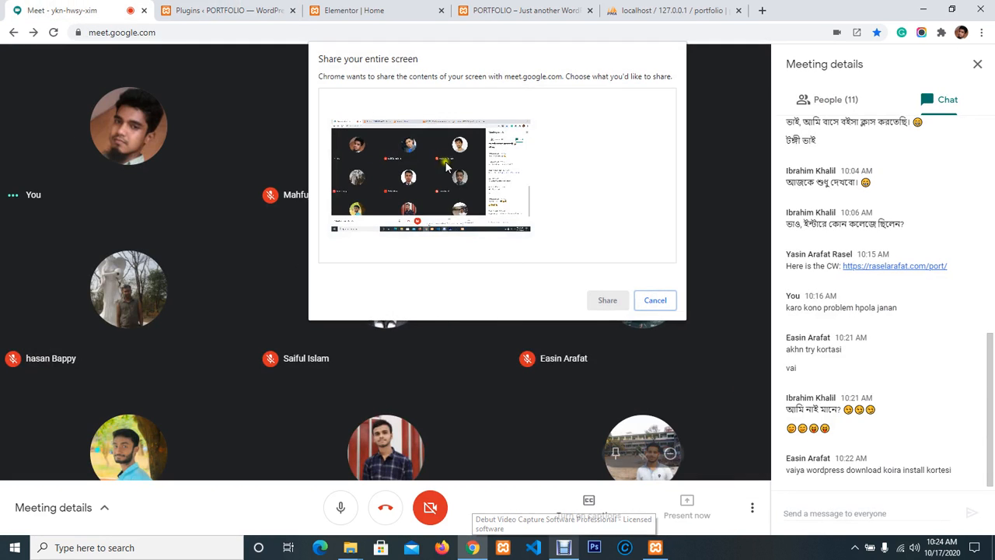
left_click(447, 166)
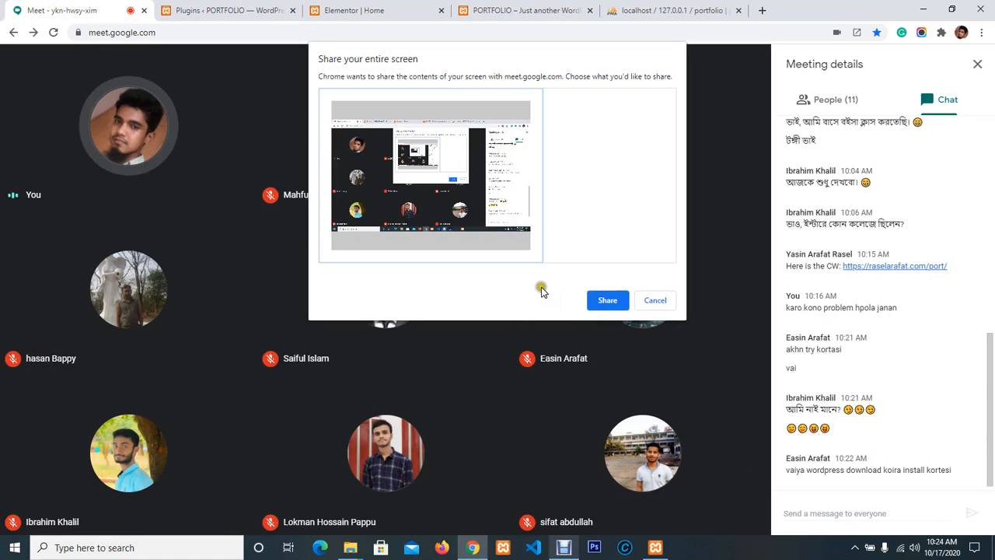
left_click(607, 300)
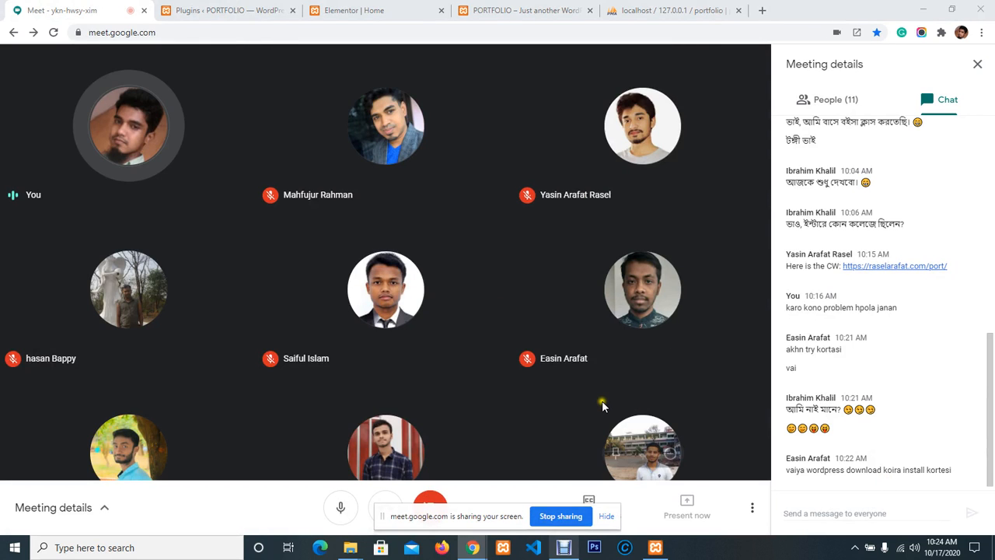
Step: Return to the home page in Elementor and bring up the hero section's background style settings again
left_click(519, 7)
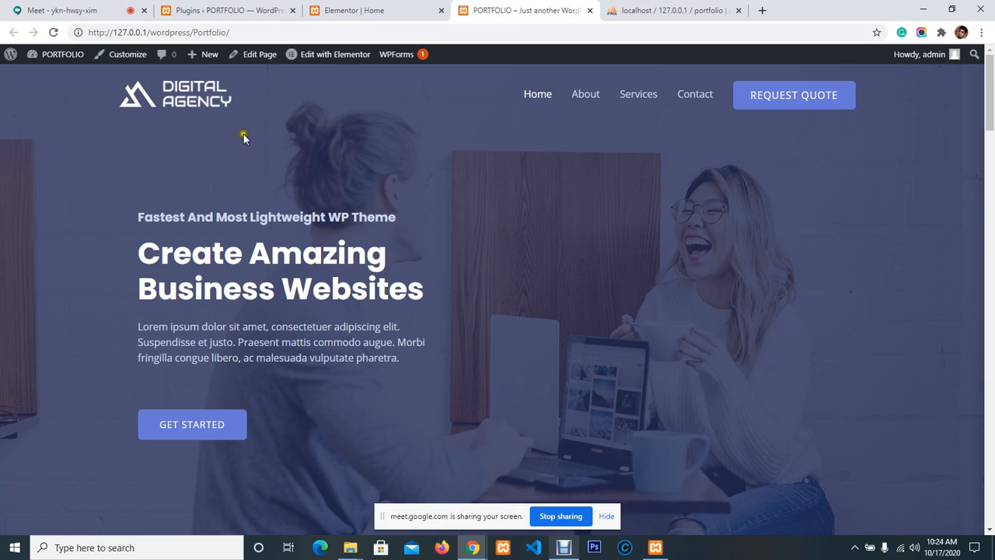
left_click(371, 10)
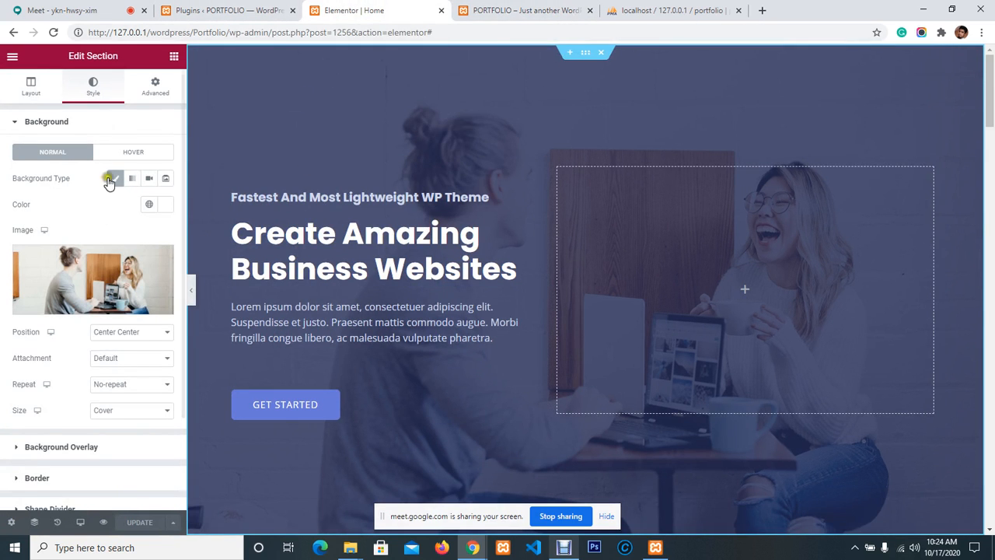
left_click(587, 56)
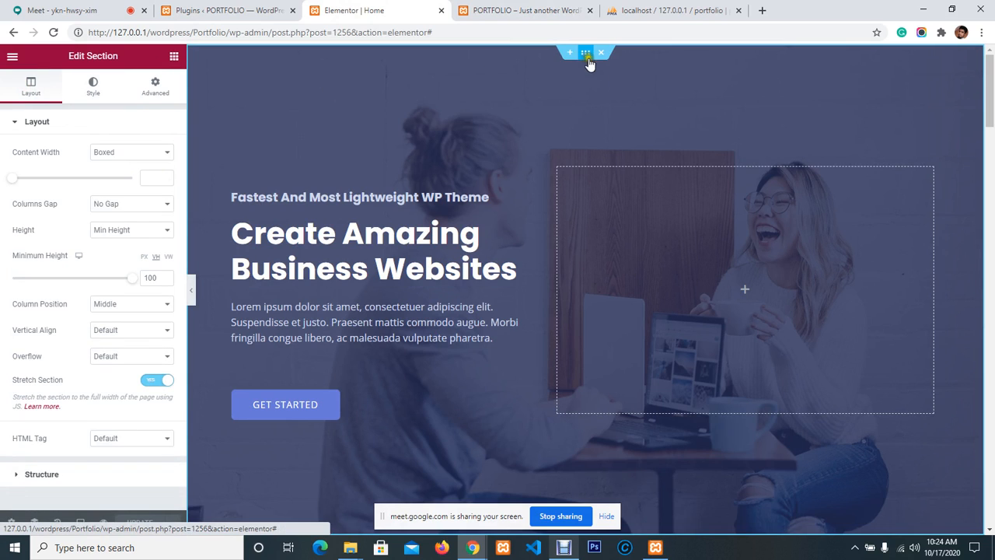
left_click(587, 54)
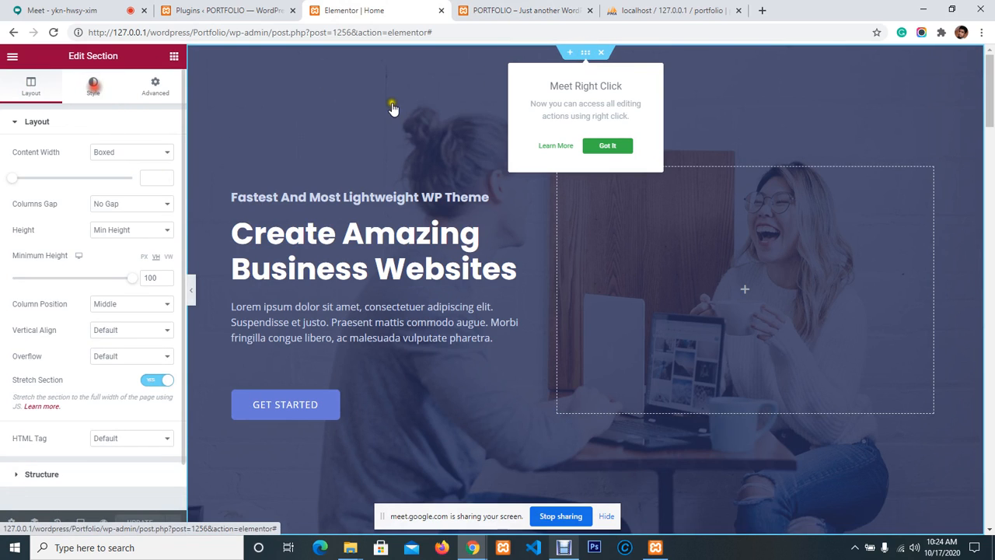
left_click(98, 84)
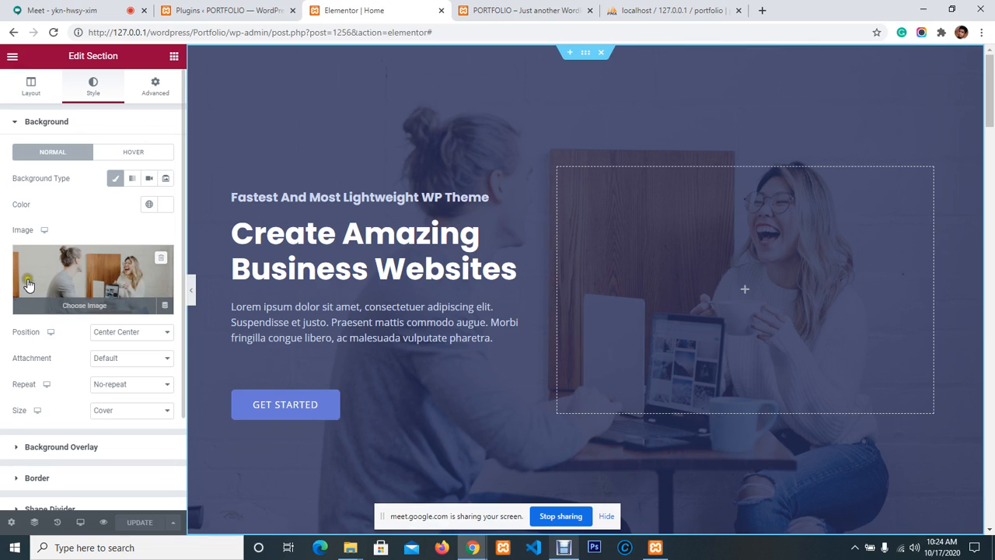
Step: Open the image chooser for the hero section's background and browse the images in the Media Library
left_click(99, 282)
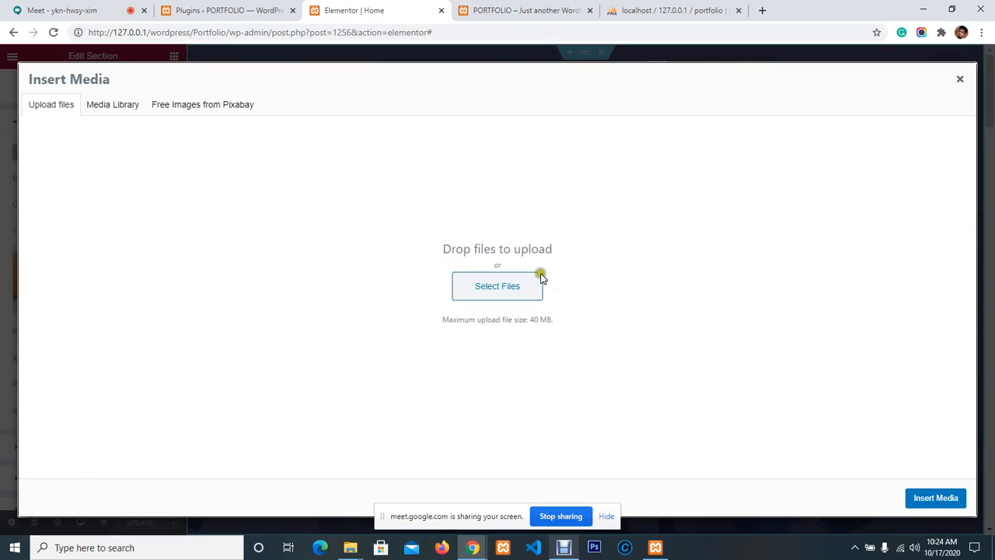
left_click(108, 106)
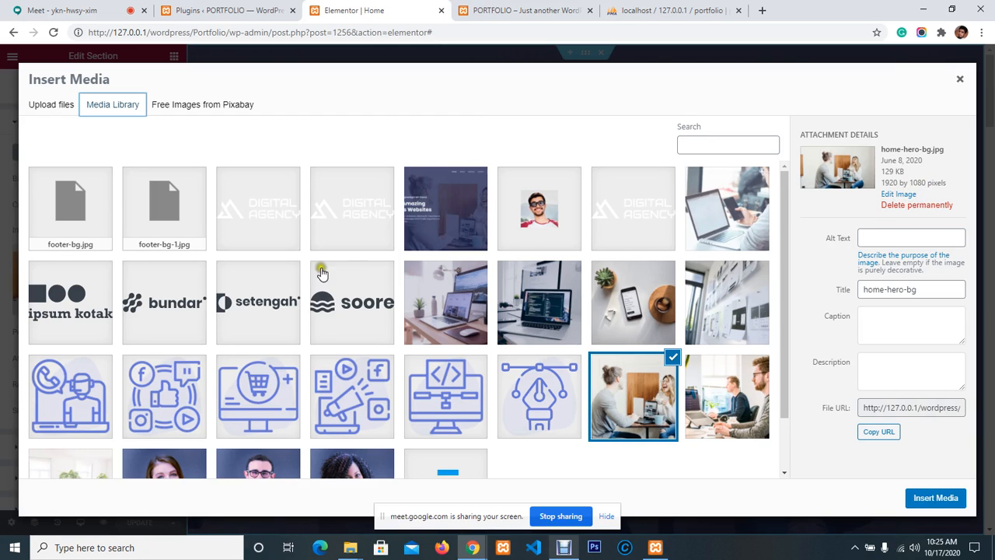
scroll(614, 256, "down", 2)
scroll(655, 255, "up", 2)
left_click(343, 83)
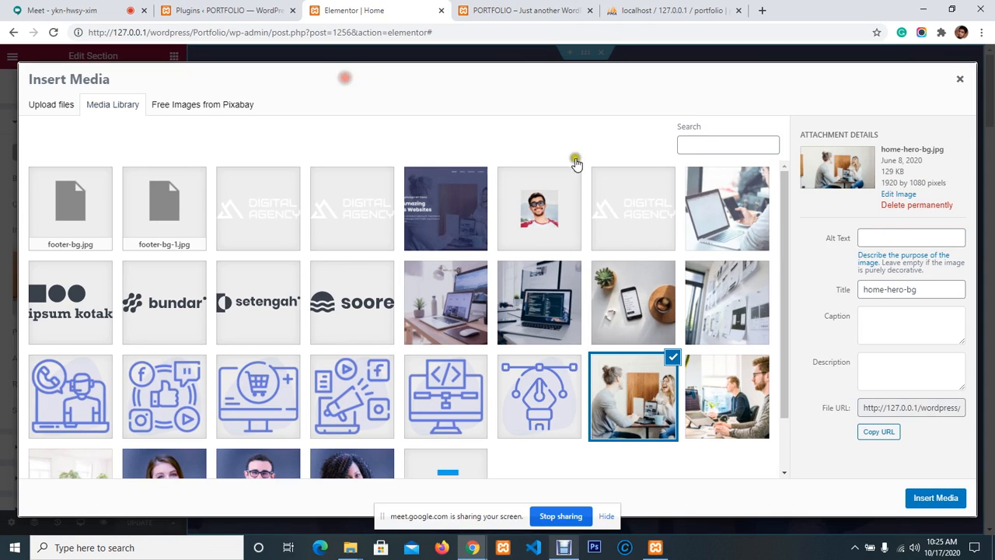
scroll(378, 334, "down", 2)
scroll(378, 334, "up", 2)
Step: Switch to the Google Meet call, mute the microphone, and bring up the Debut Video Capture window
left_click(68, 9)
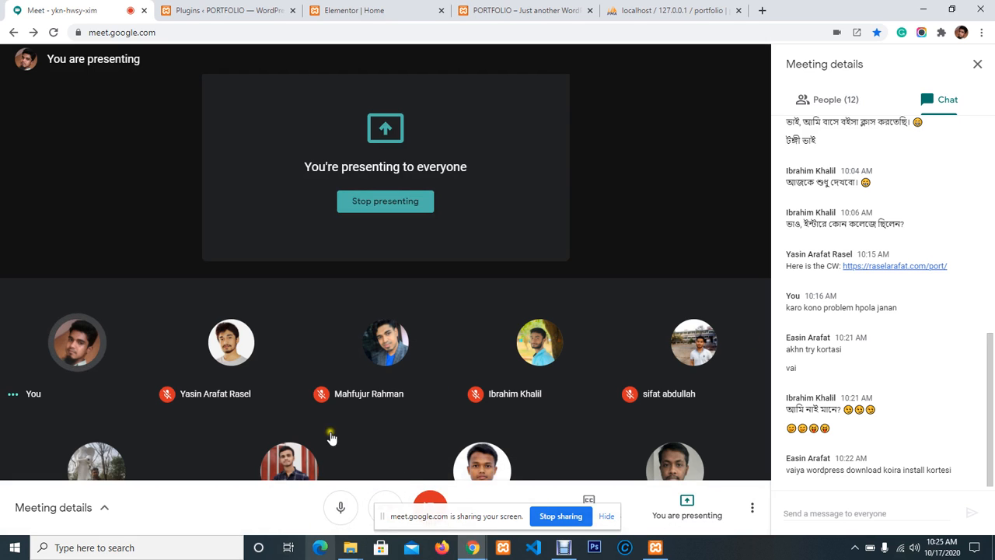
left_click(337, 507)
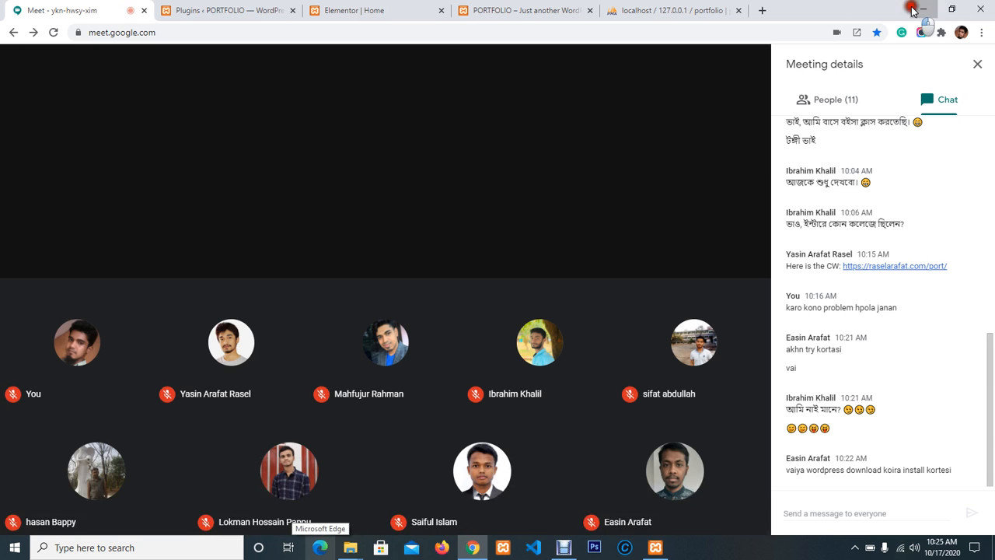
left_click(922, 9)
left_click(564, 547)
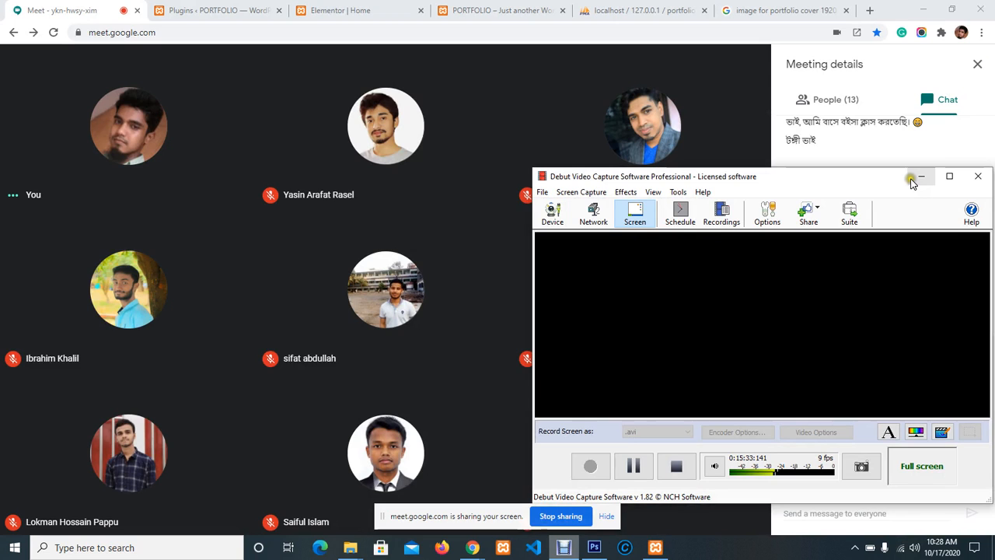
left_click(920, 176)
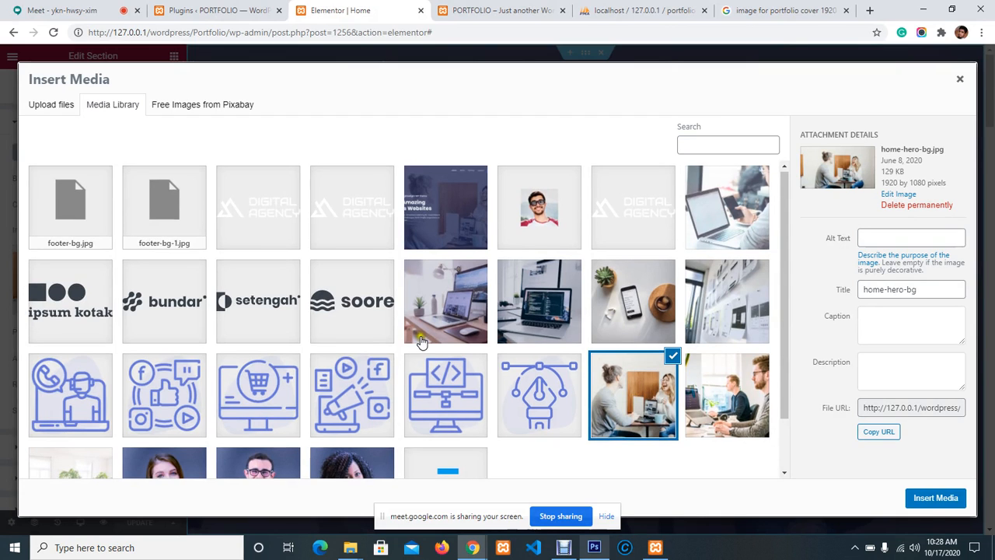
Step: Switch from the Media Library to Photoshop and open the Crop tool's size and resolution settings for aa1.jpg
scroll(422, 344, "down", 1)
scroll(707, 247, "up", 1)
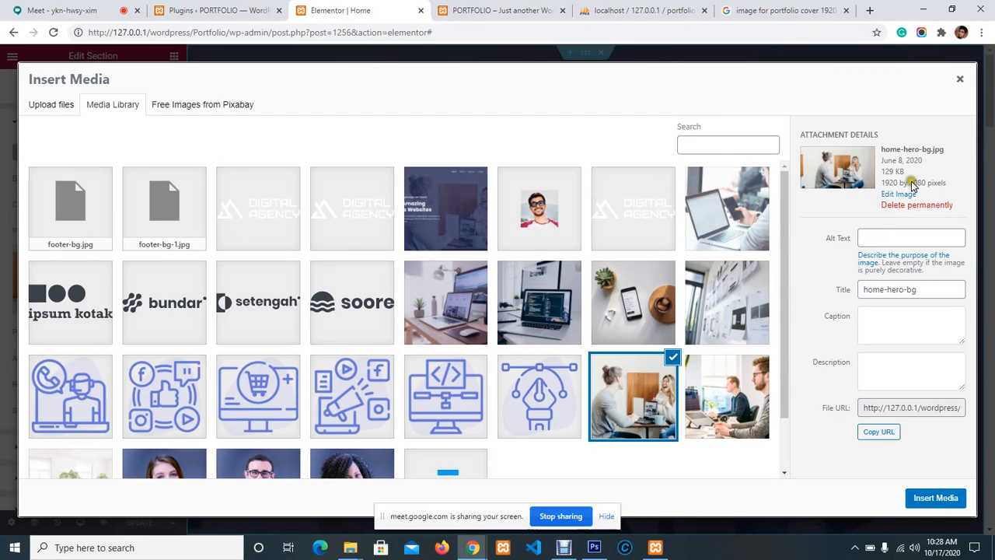
key("alt+Tab")
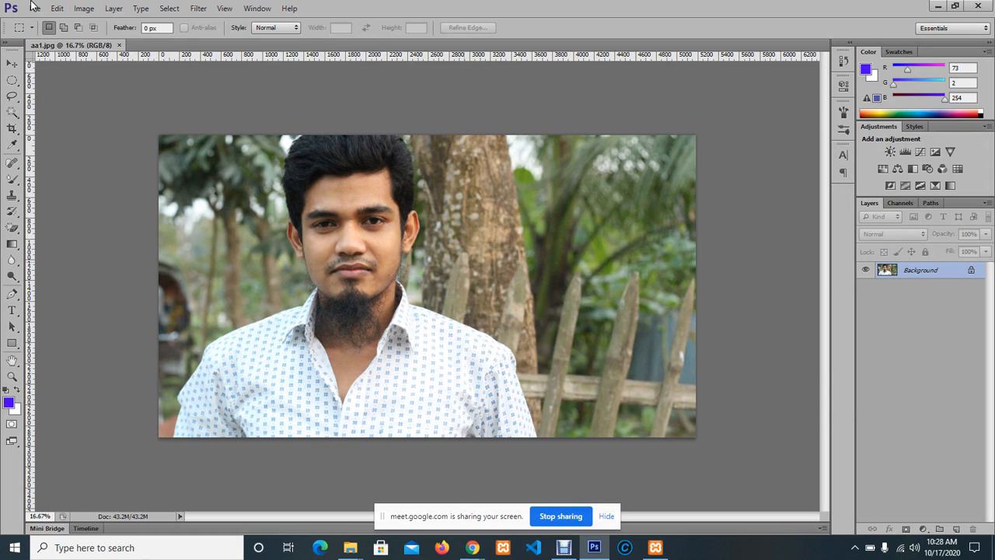
left_click(11, 129)
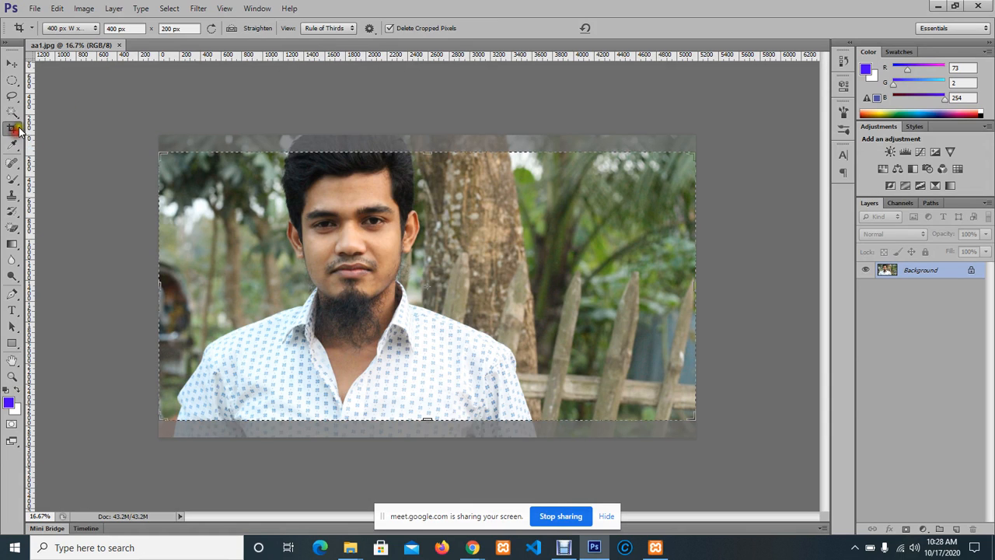
left_click(92, 28)
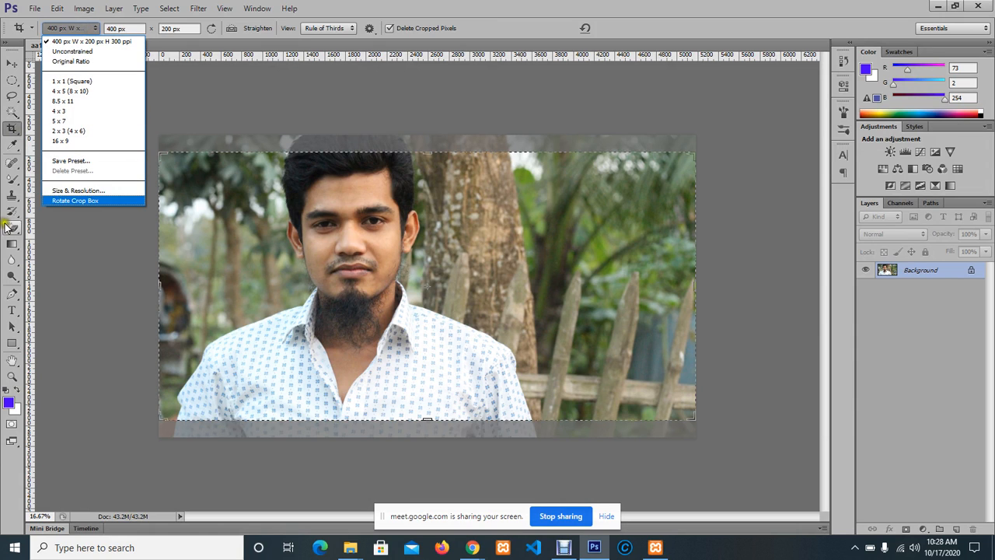
left_click(88, 191)
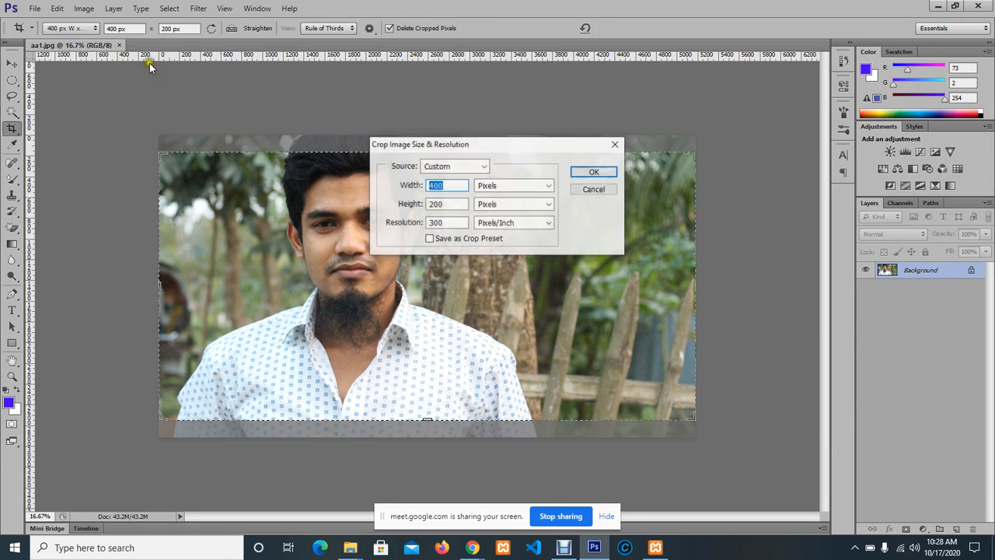
Step: Crop the aa1.jpg photo to 1920 by 1080 pixels at a resolution of 72 pixels/inch
left_click(450, 187)
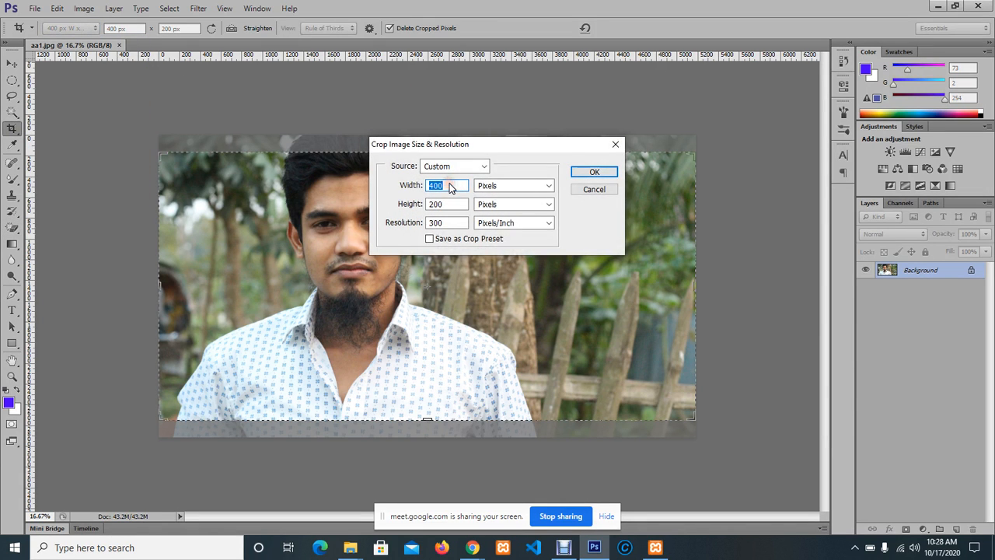
type("1920")
key("Tab")
key("Tab")
key("Tab")
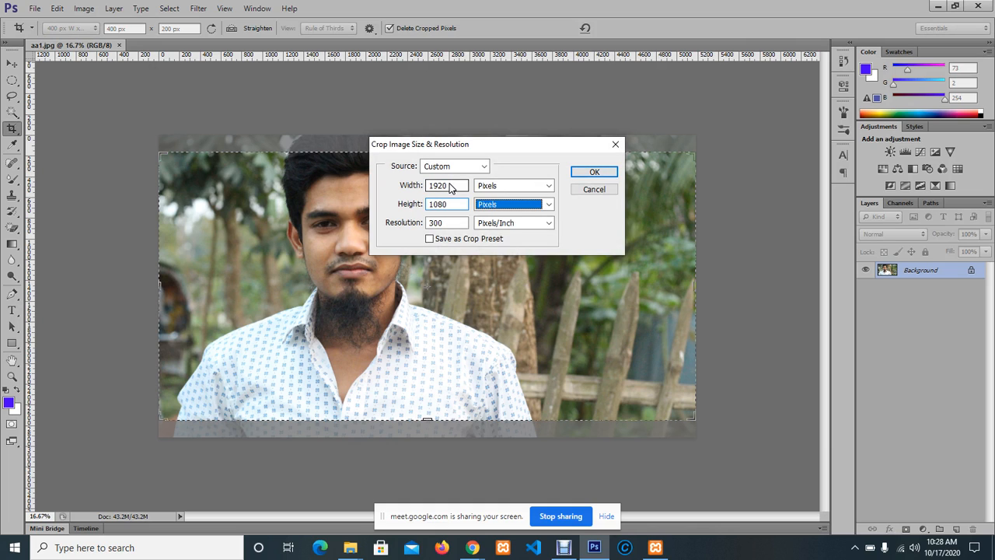
left_click(456, 223)
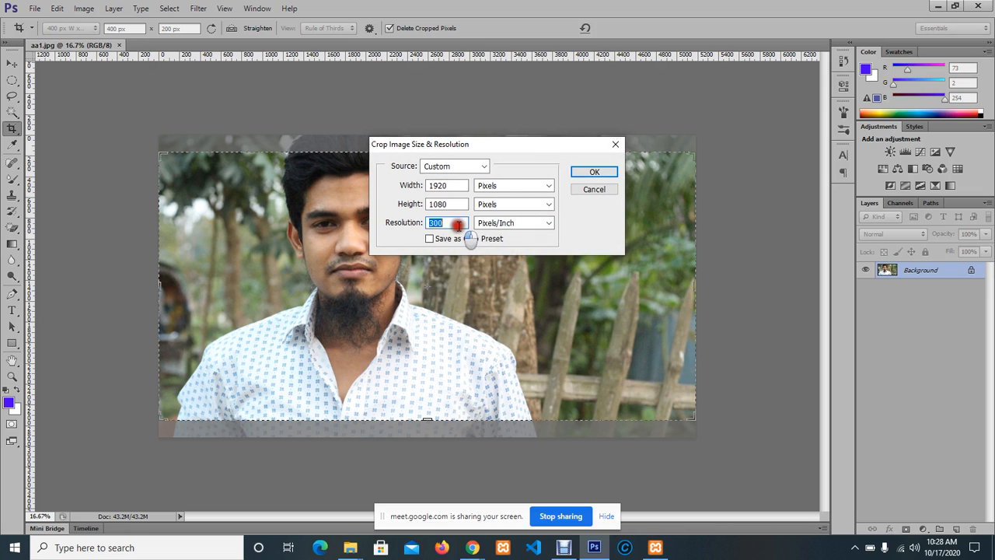
type("72")
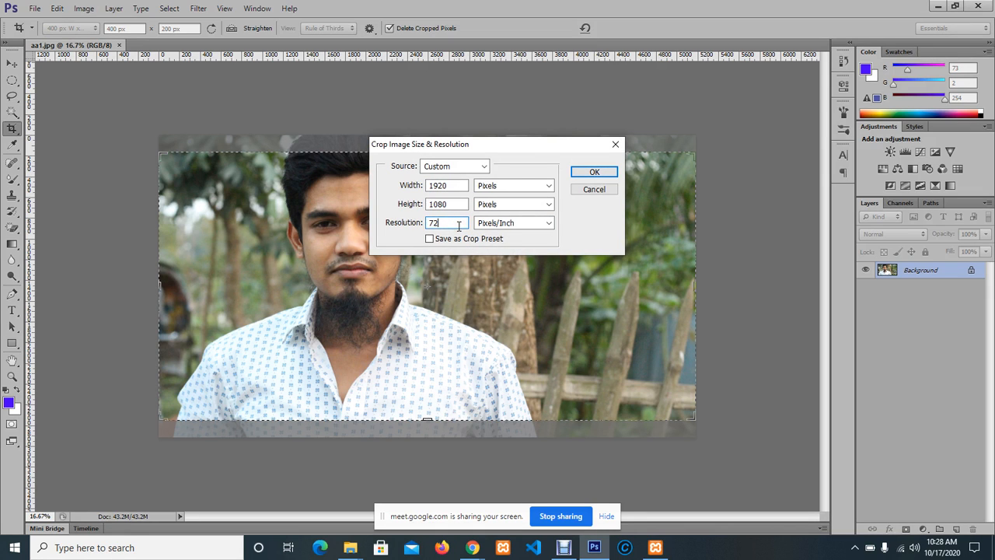
left_click(594, 171)
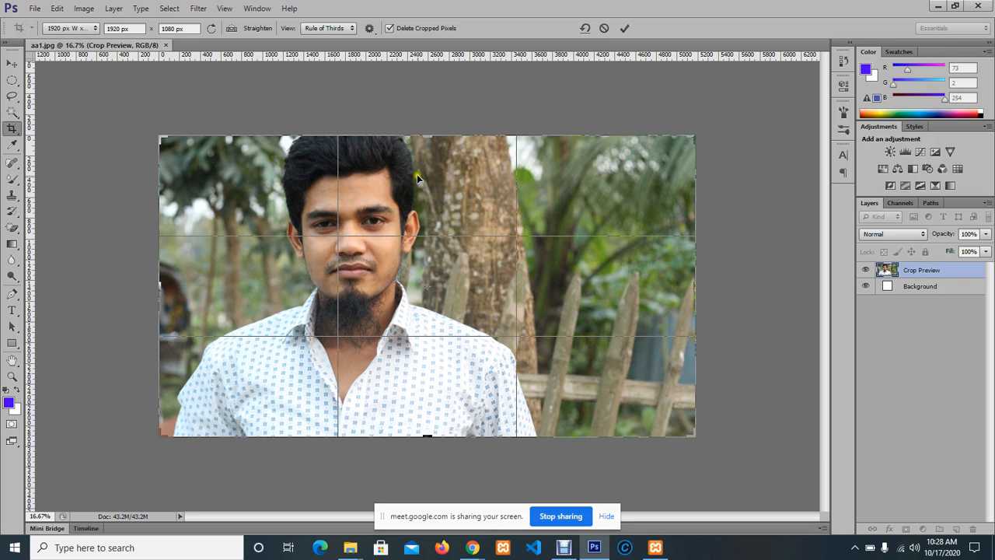
mouse_move(417, 174)
left_mouse_down()
mouse_move(422, 202)
mouse_move(424, 179)
left_mouse_up()
left_click(624, 29)
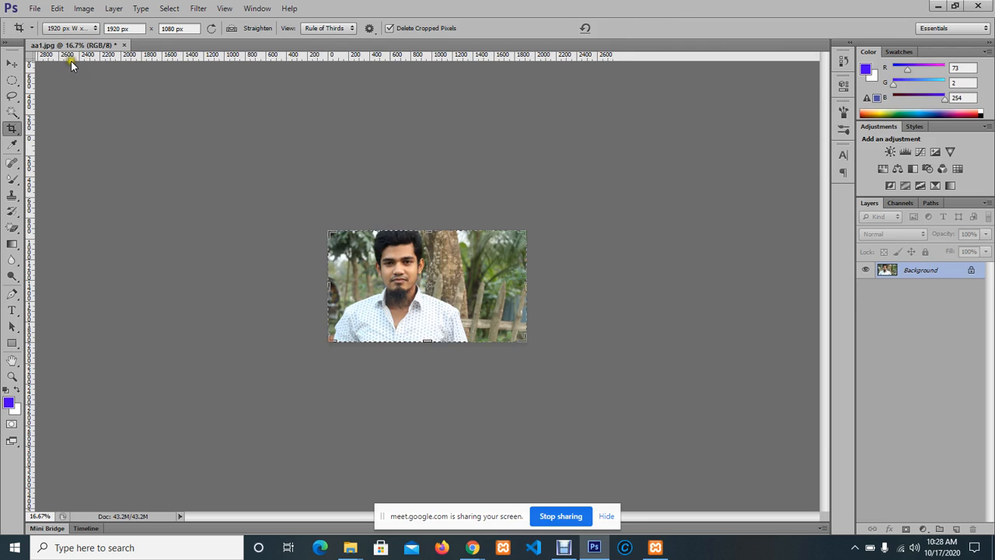
Step: Save the cropped photo to the Desktop as aa1.jpg in JPEG format with the default JPEG options
left_click(34, 8)
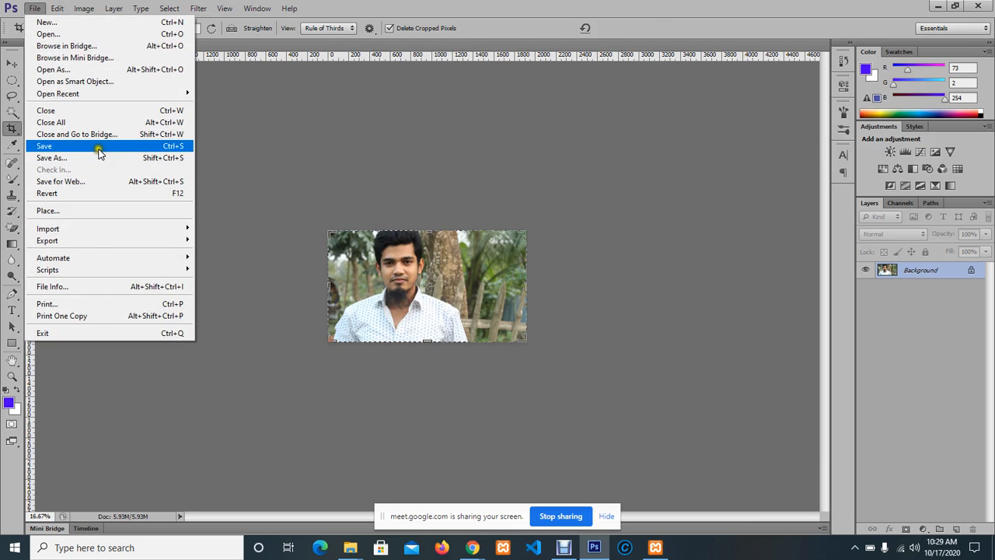
left_click(98, 158)
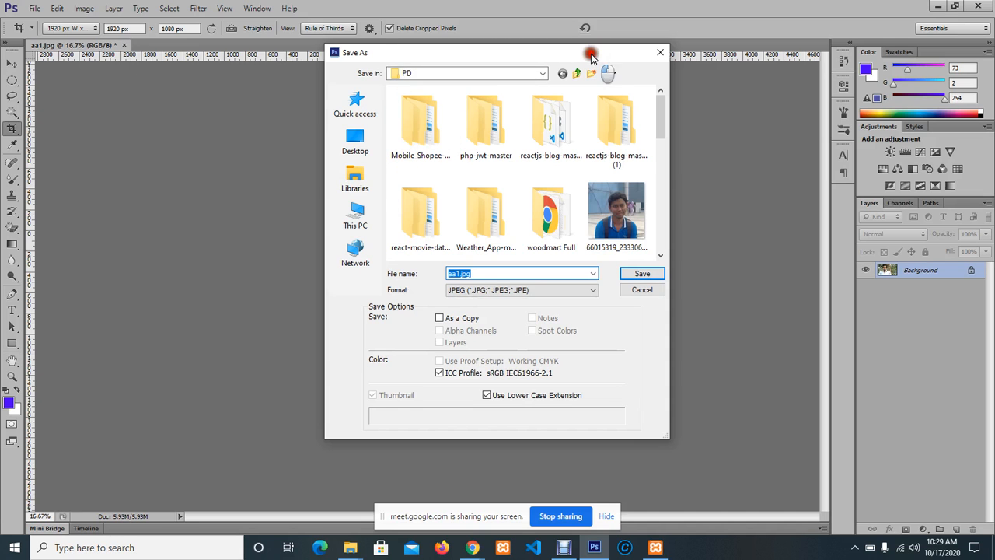
double_click(591, 51)
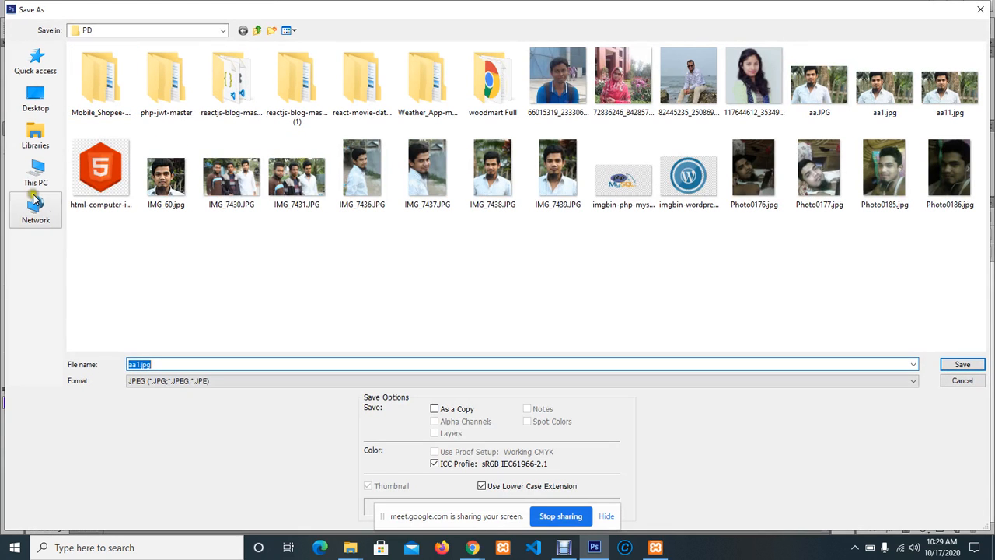
left_click(35, 100)
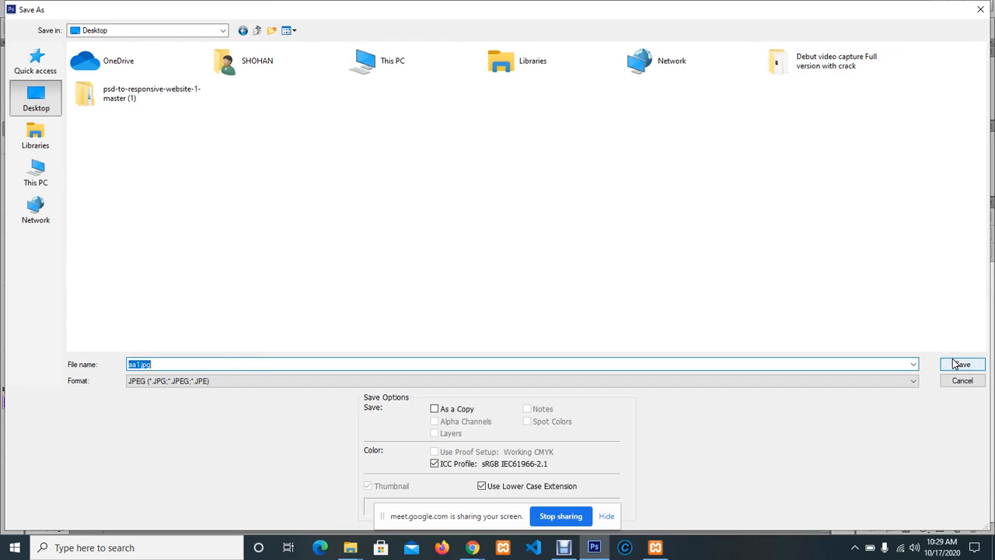
left_click(136, 382)
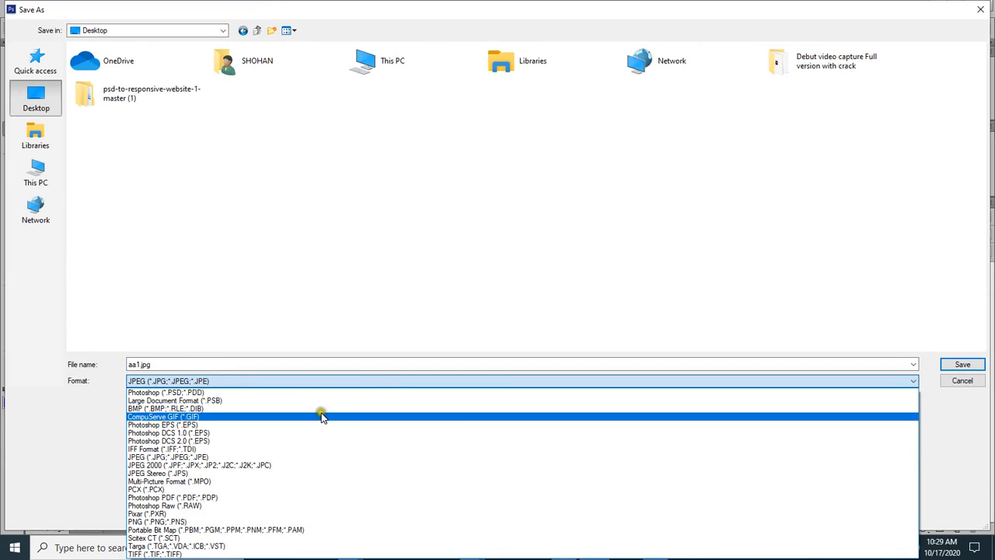
left_click(193, 457)
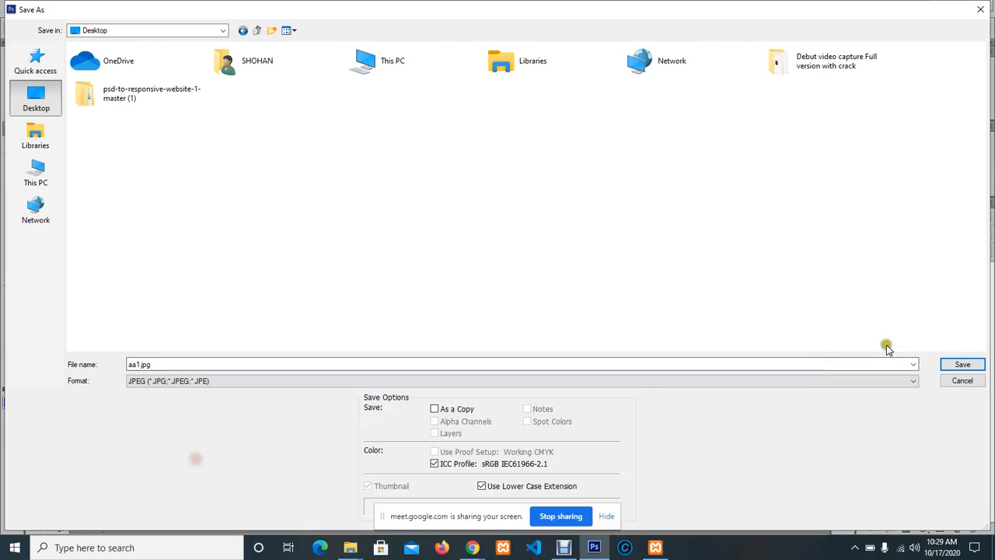
left_click(963, 363)
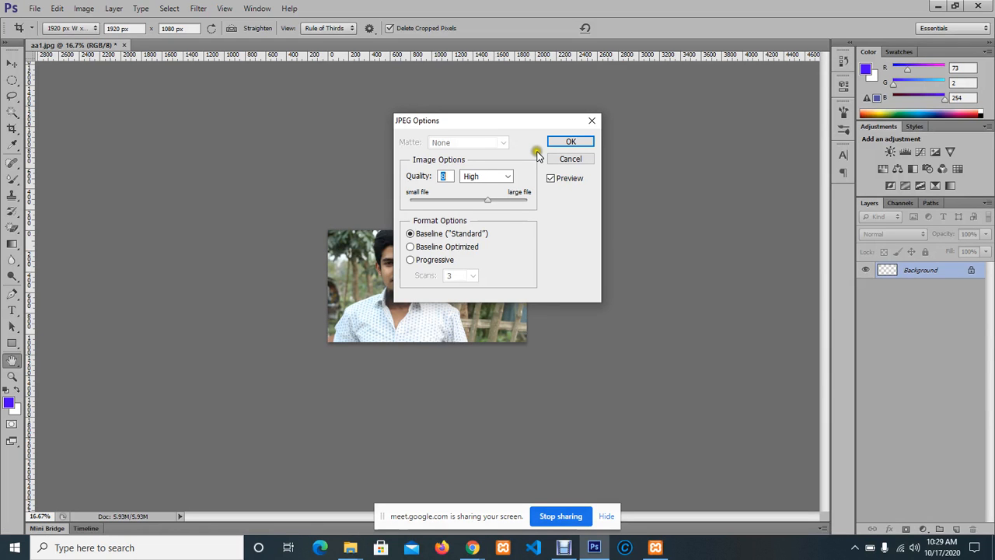
left_click(567, 145)
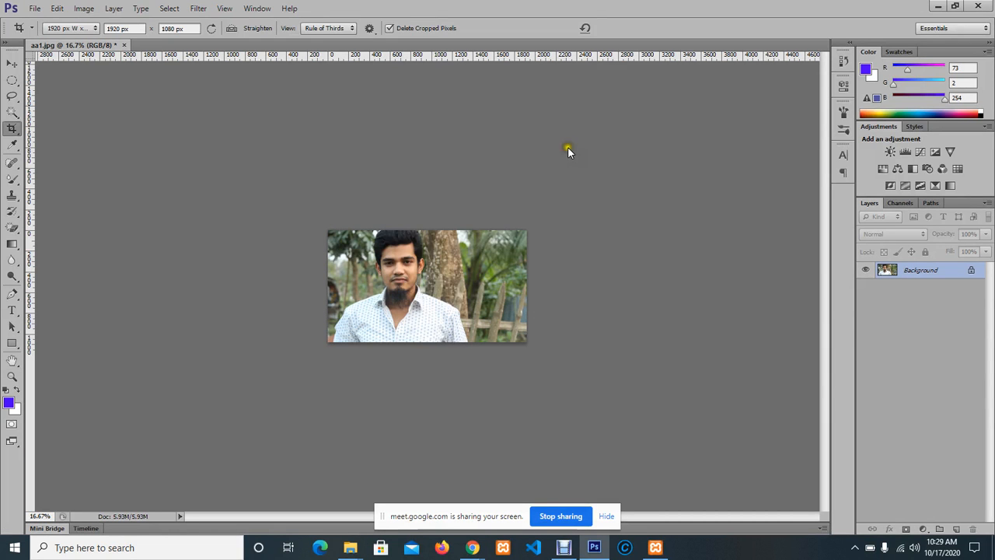
Step: Return to Elementor's media window in the browser and upload aa1.jpg from the desktop to the Media Library
left_click(938, 6)
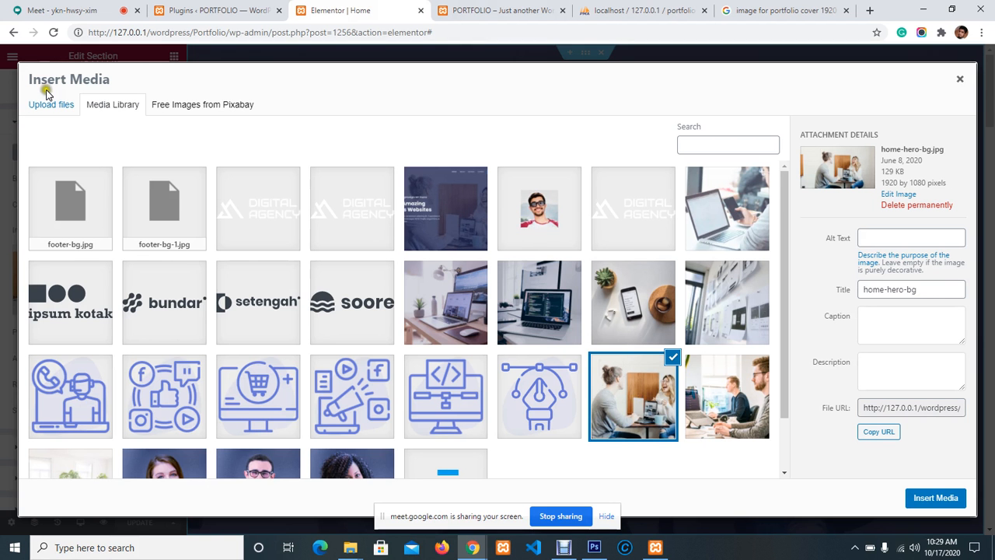
left_click(48, 110)
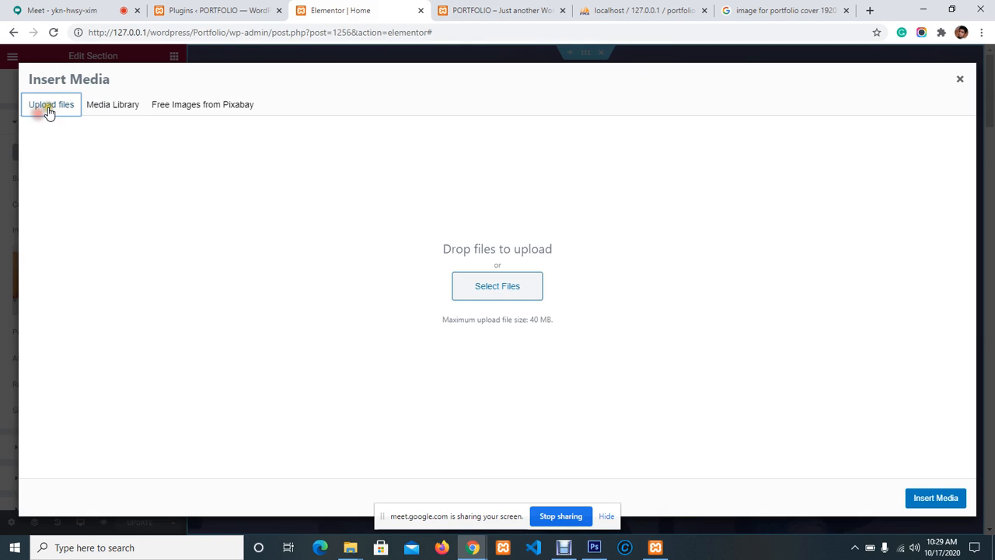
left_click(951, 10)
left_click(902, 8)
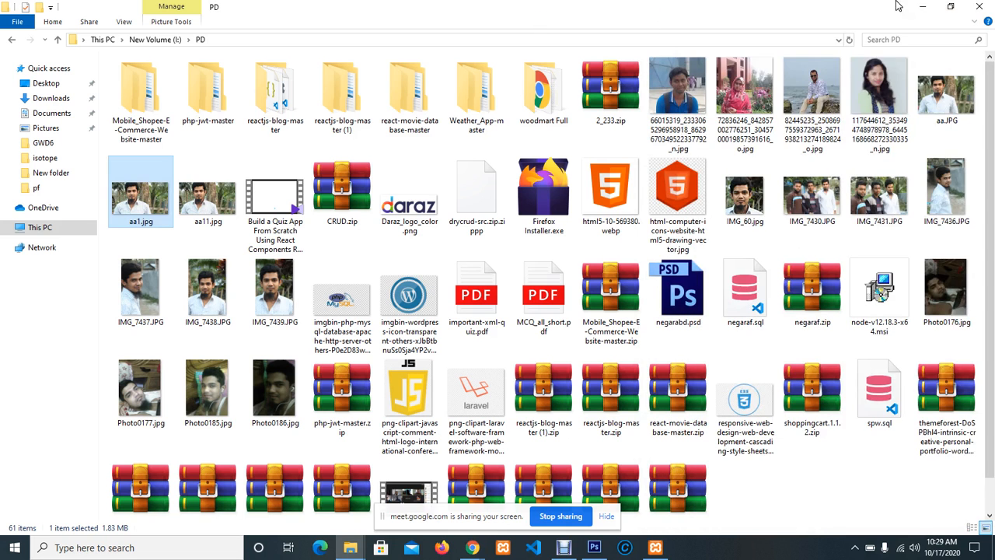
left_click(921, 6)
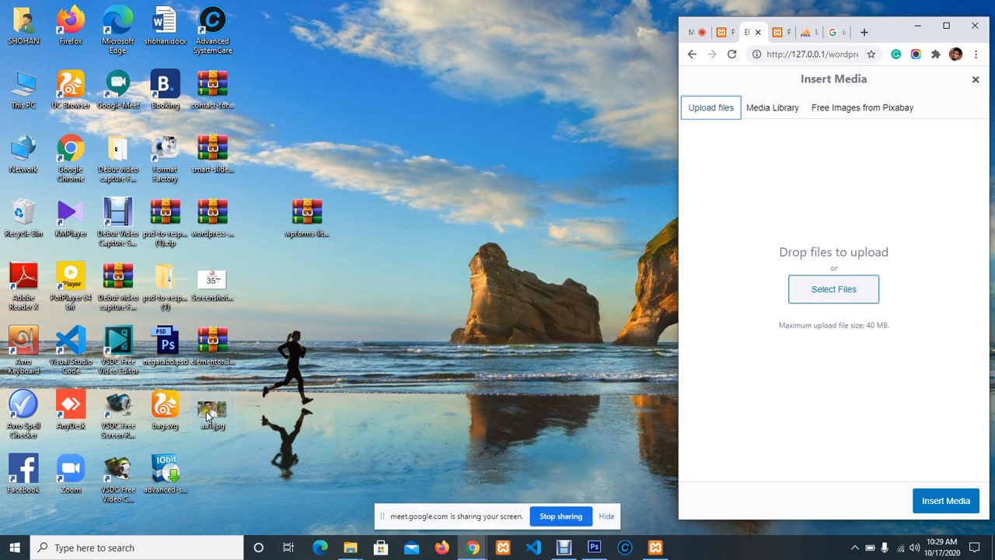
left_click_drag(211, 410, 854, 290)
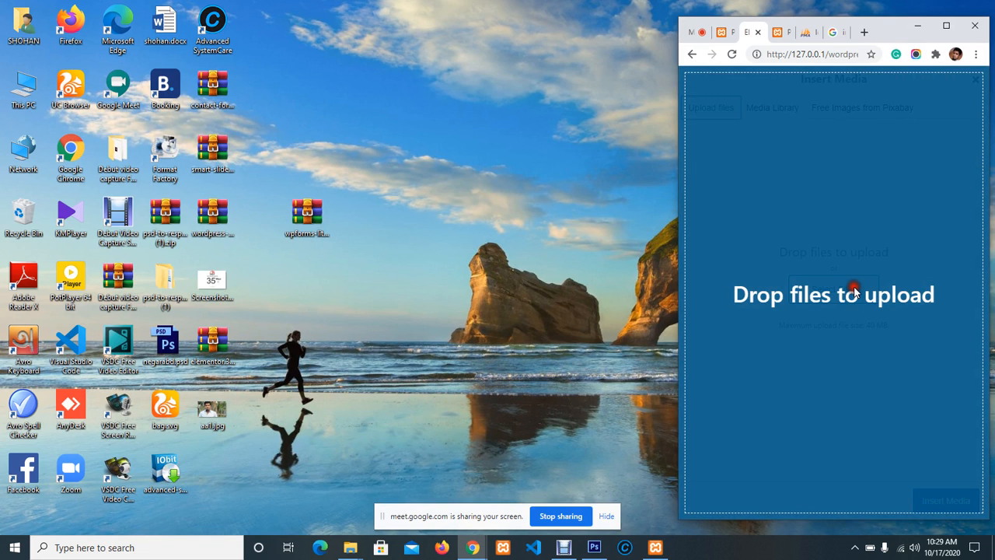
left_click(946, 26)
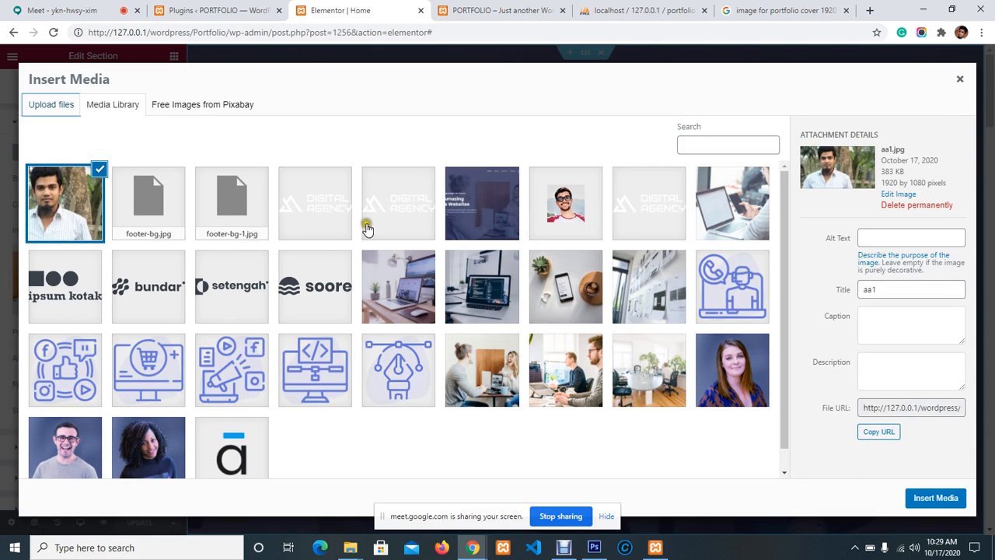
Step: Insert aa1.jpg as the hero section's background image and show the section's layout settings
left_click(953, 496)
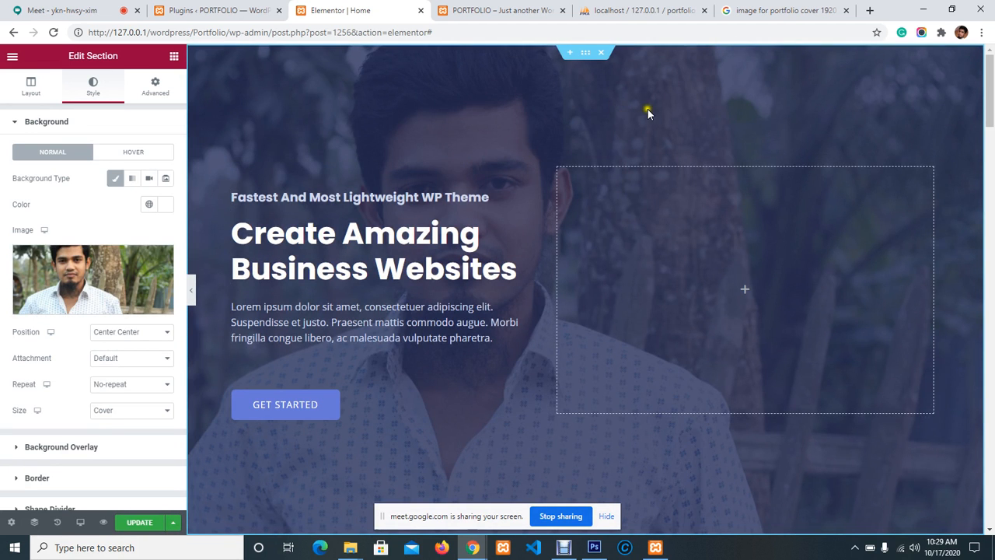
scroll(446, 322, "down", 3)
scroll(279, 238, "up", 3)
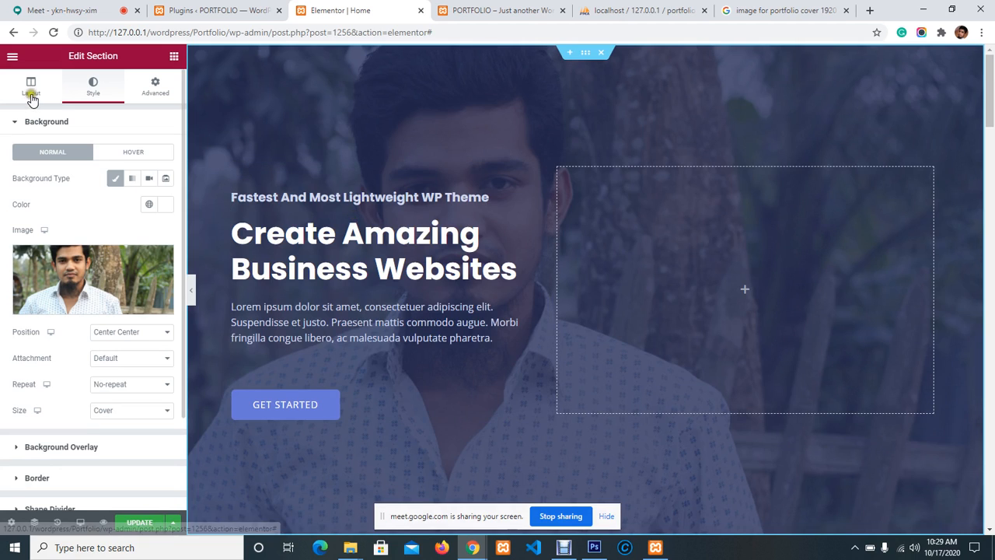
left_click(31, 93)
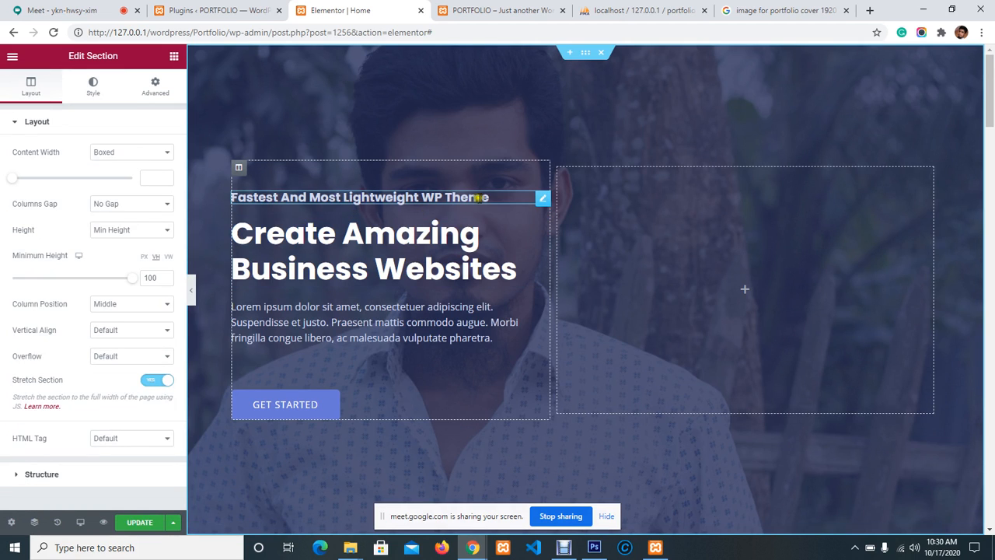
Step: Copy the main hero heading's text and replace the heading with "I" followed by the copied text, giving "ICreate Amazing Business Websites"
left_click(516, 270)
left_click_drag(517, 270, 238, 233)
key("ctrl+c")
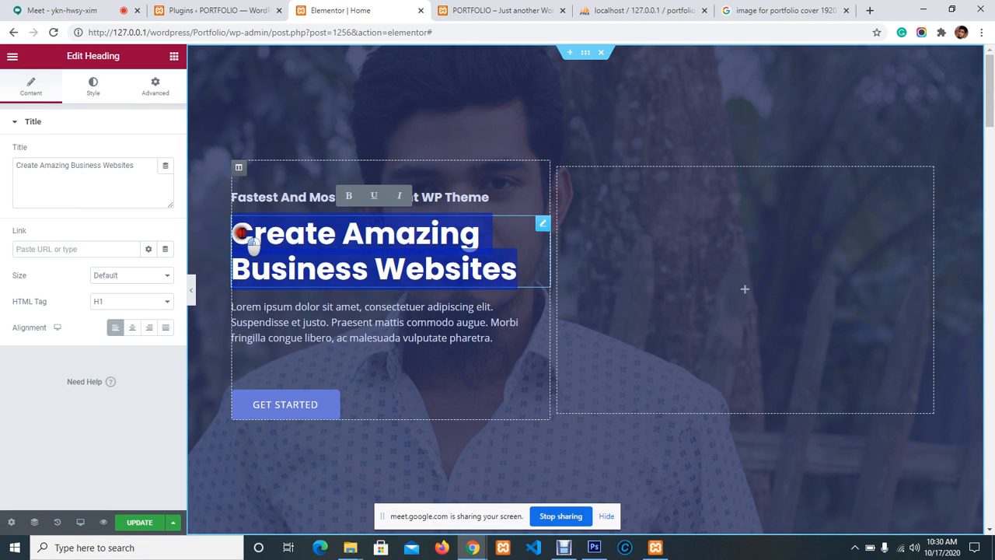
key("BackSpace")
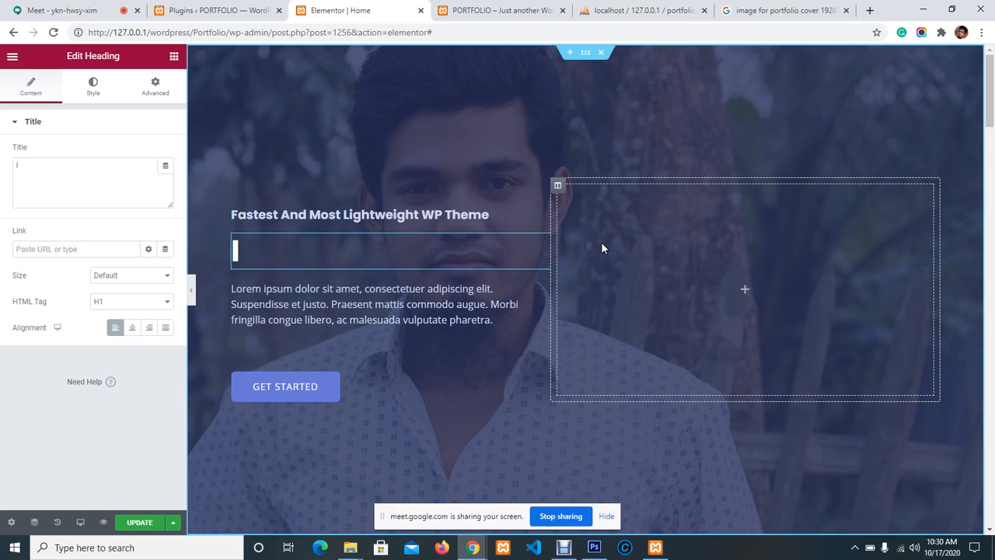
type("I")
key("ctrl+v")
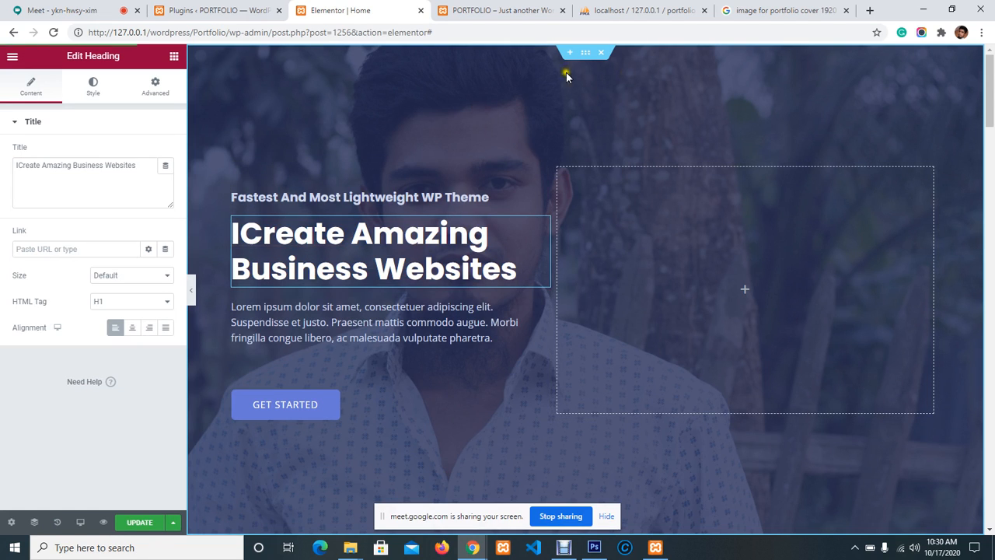
Step: Open the media library from the hero section's background image setting and check the pixel dimensions of home-hero-bg.jpg
left_click(91, 88)
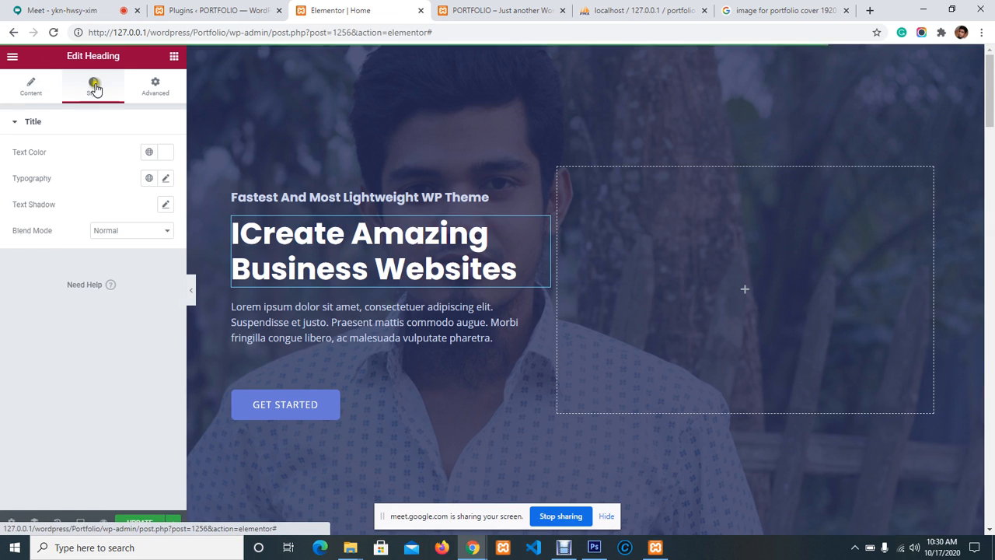
left_click(588, 53)
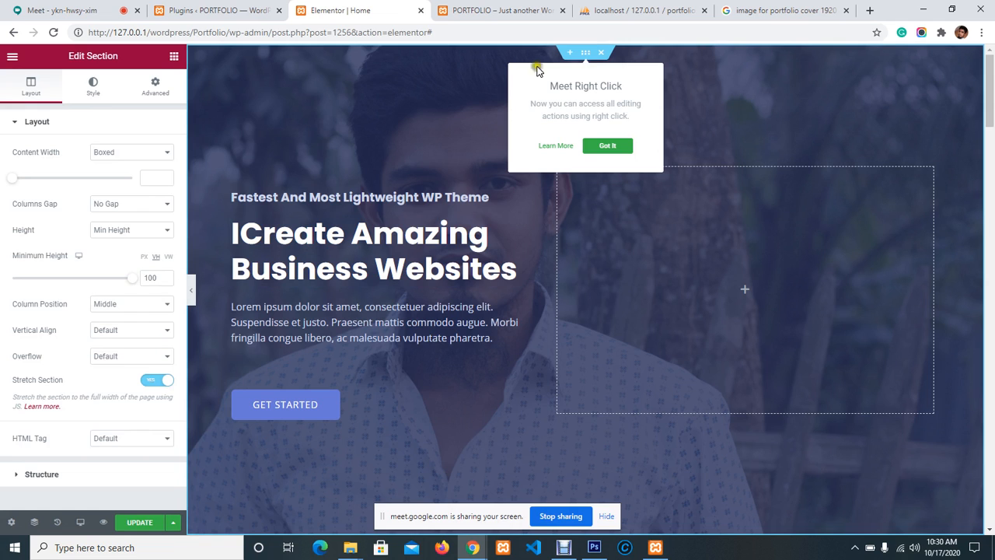
left_click(95, 85)
left_click(95, 86)
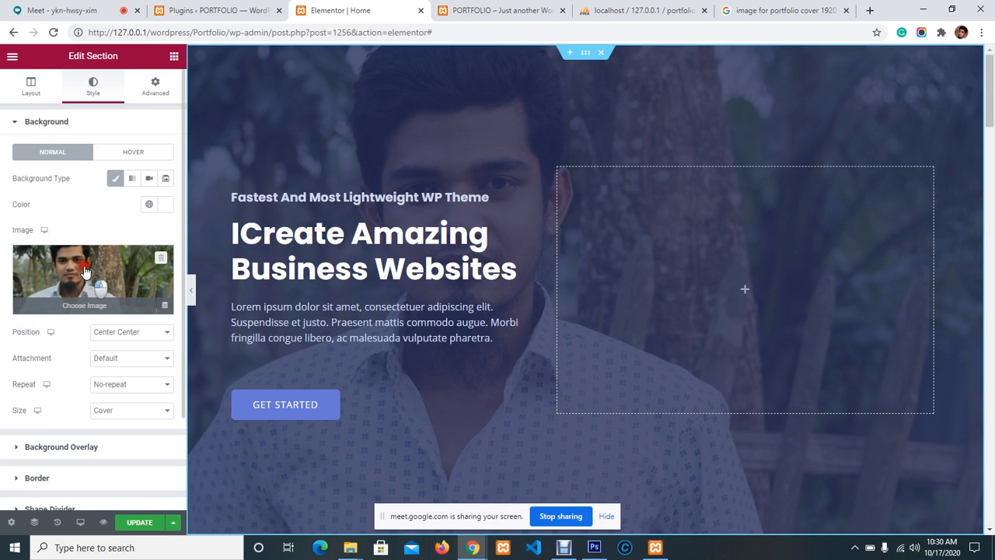
left_click(86, 271)
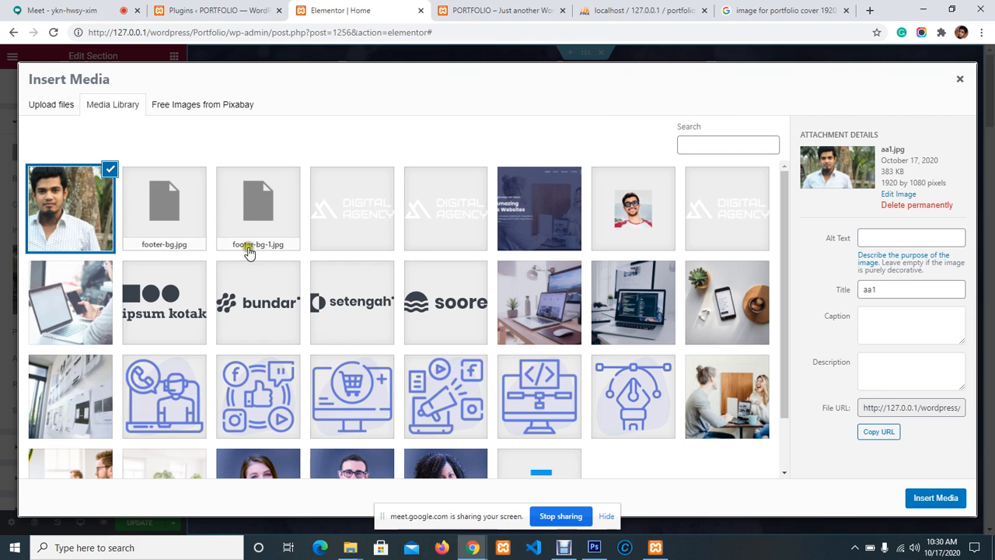
scroll(746, 354, "down", 2)
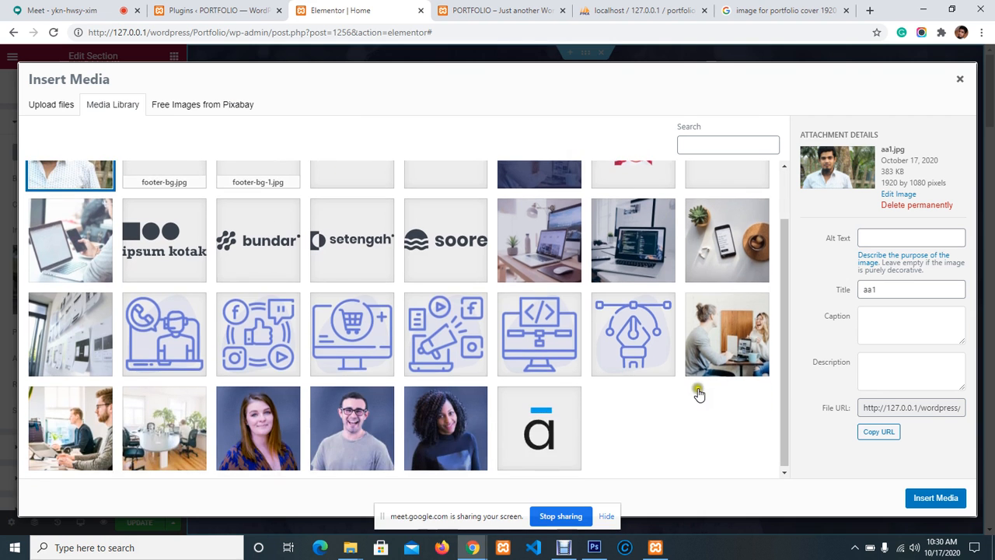
left_click(563, 547)
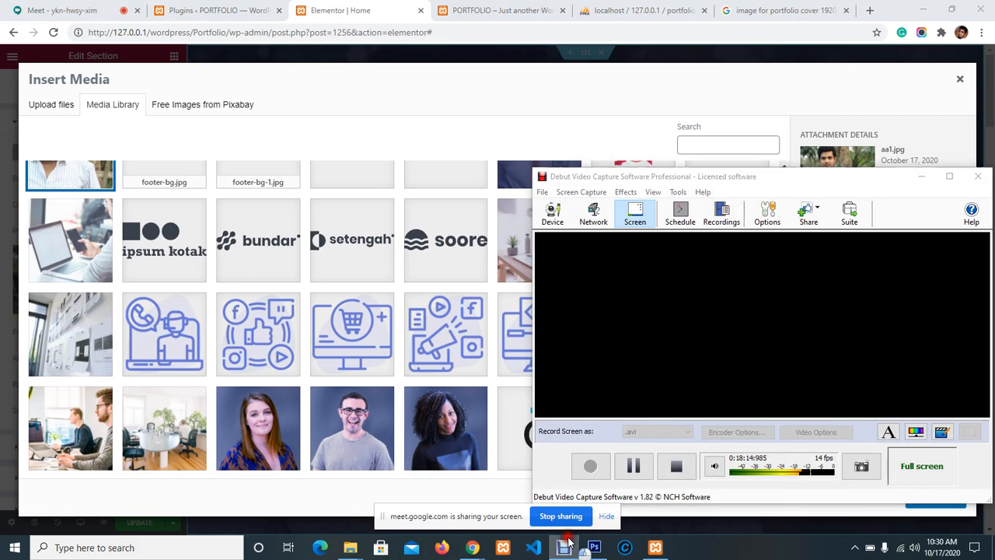
left_click(563, 547)
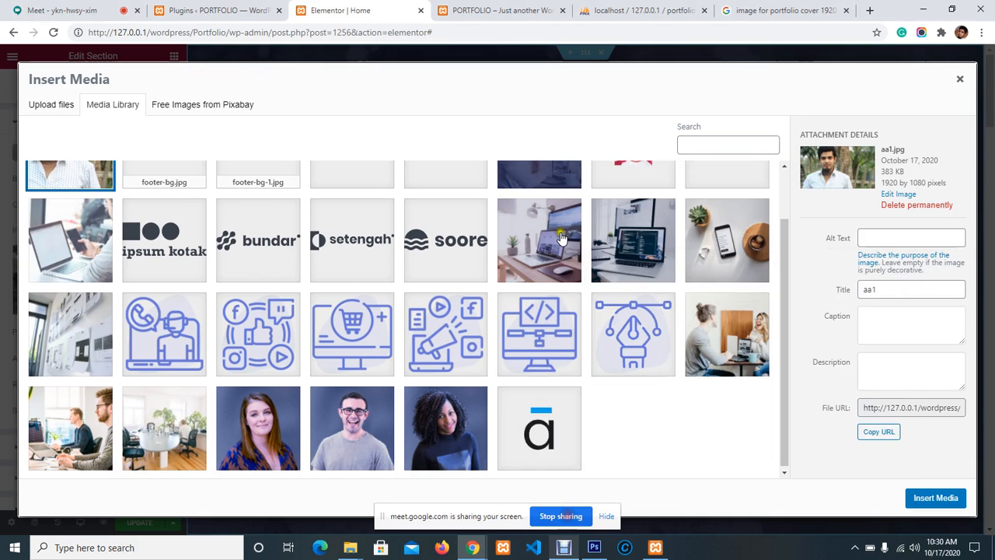
left_click(743, 344)
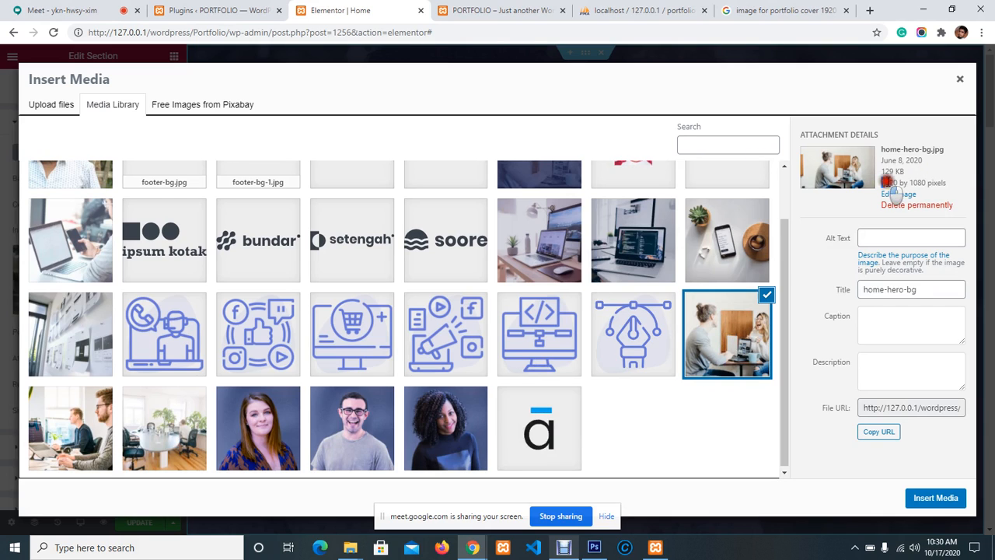
left_click_drag(882, 182, 947, 185)
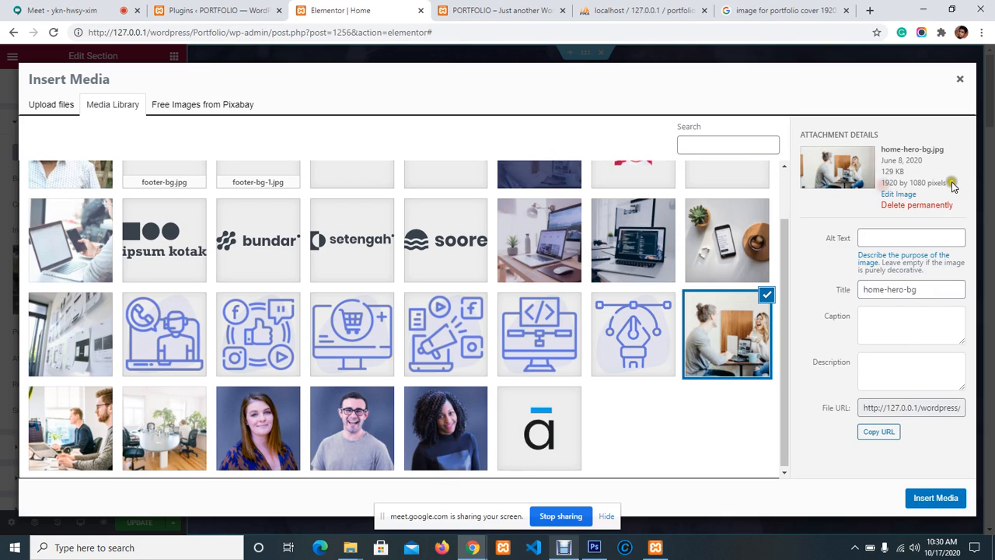
left_click_drag(948, 185, 881, 184)
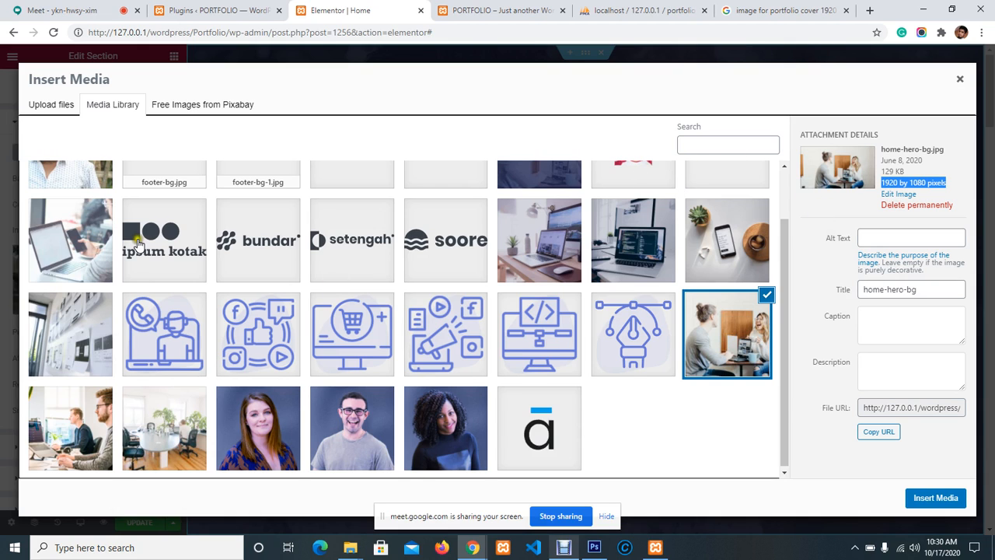
Step: Select aa1.jpg in the media library again and insert it as the hero section's background image
scroll(140, 244, "up", 2)
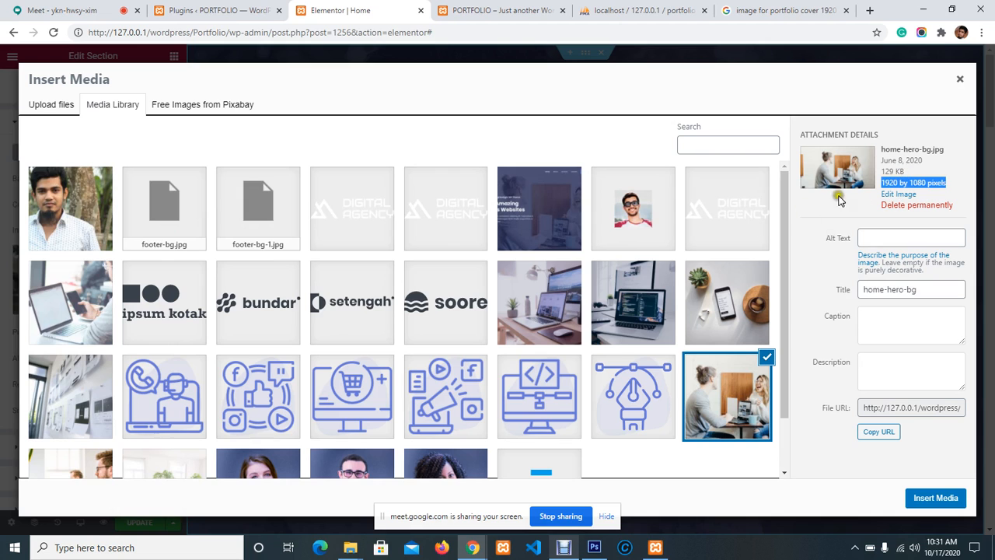
left_click(588, 133)
left_click(59, 211)
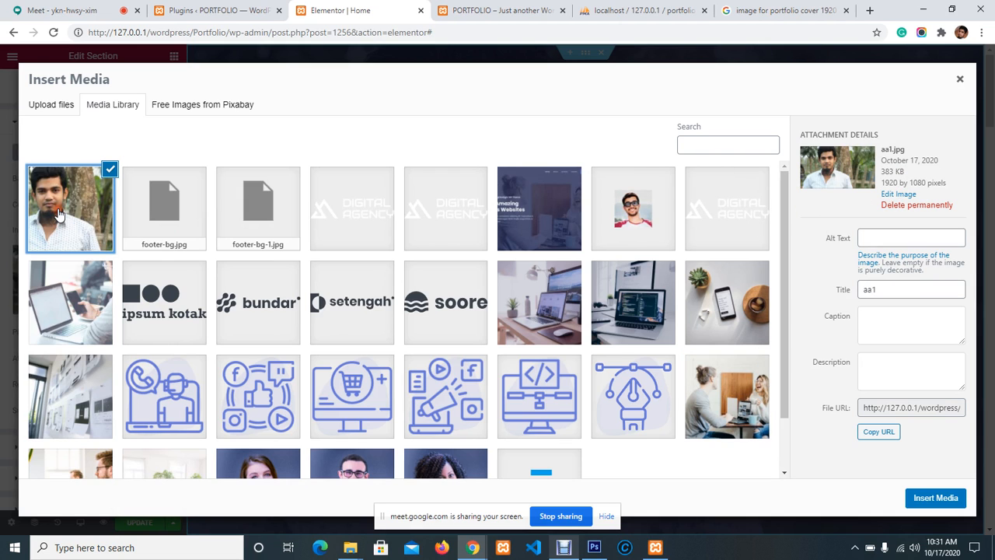
left_click(935, 498)
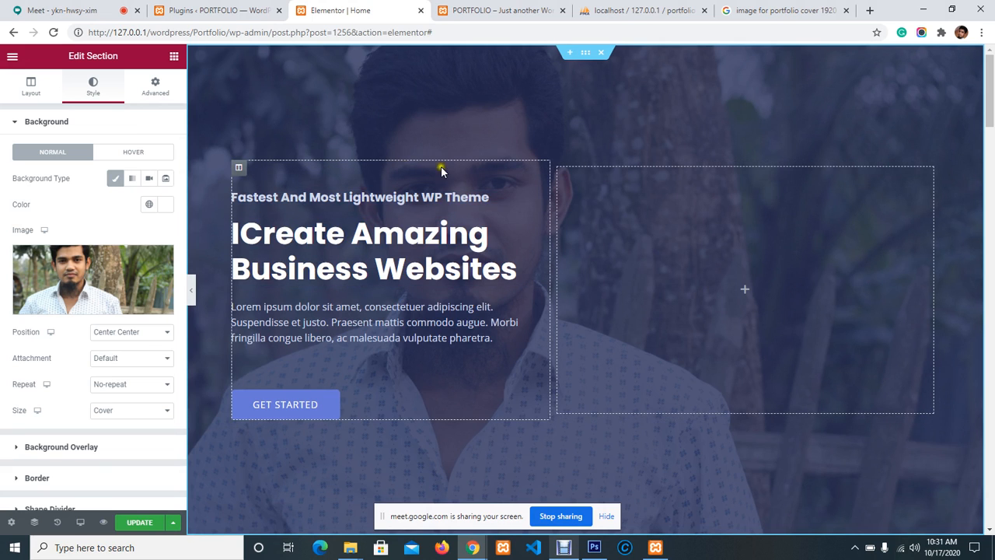
Step: Delete the entire title text of the small heading above the main hero heading
left_click_drag(497, 194, 232, 199)
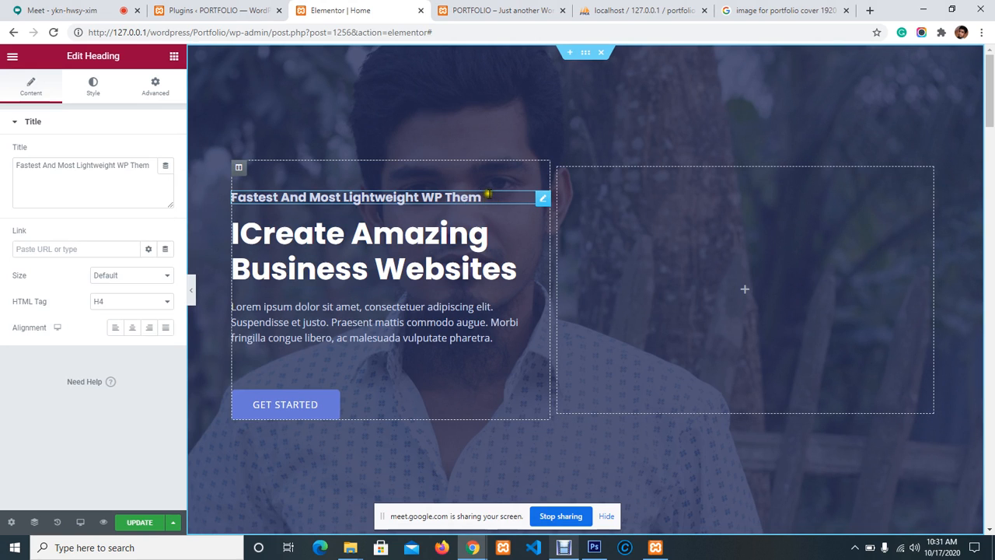
left_click(130, 166)
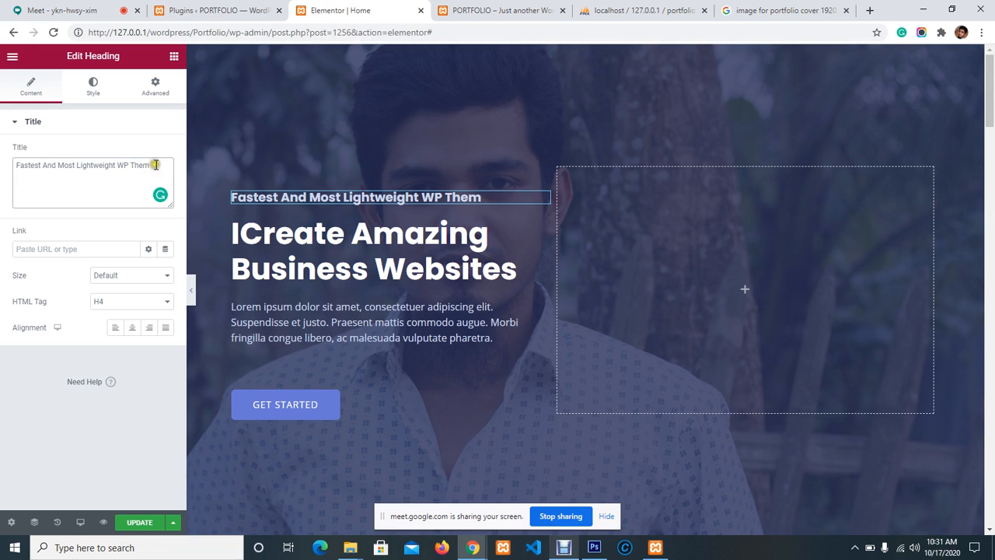
left_click_drag(153, 165, 6, 168)
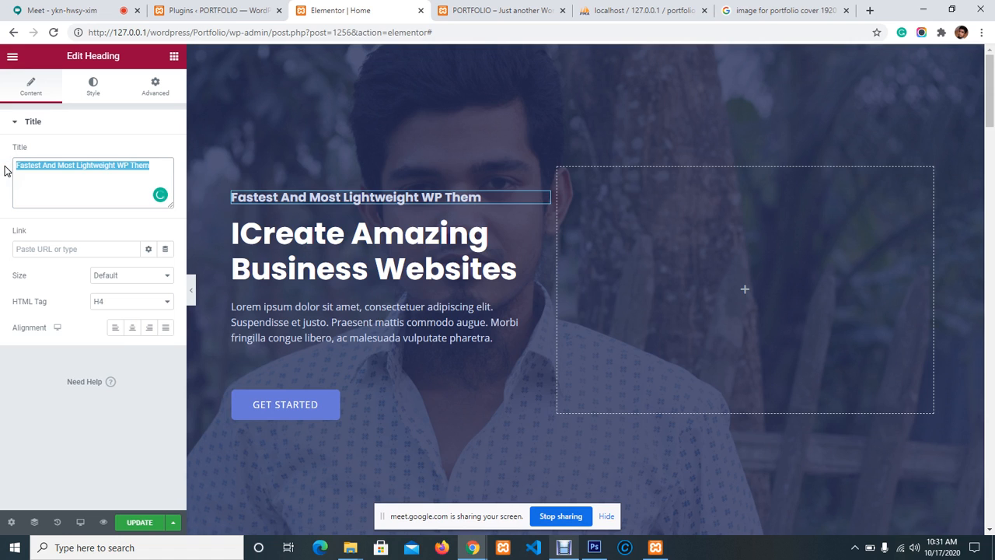
key("BackSpace")
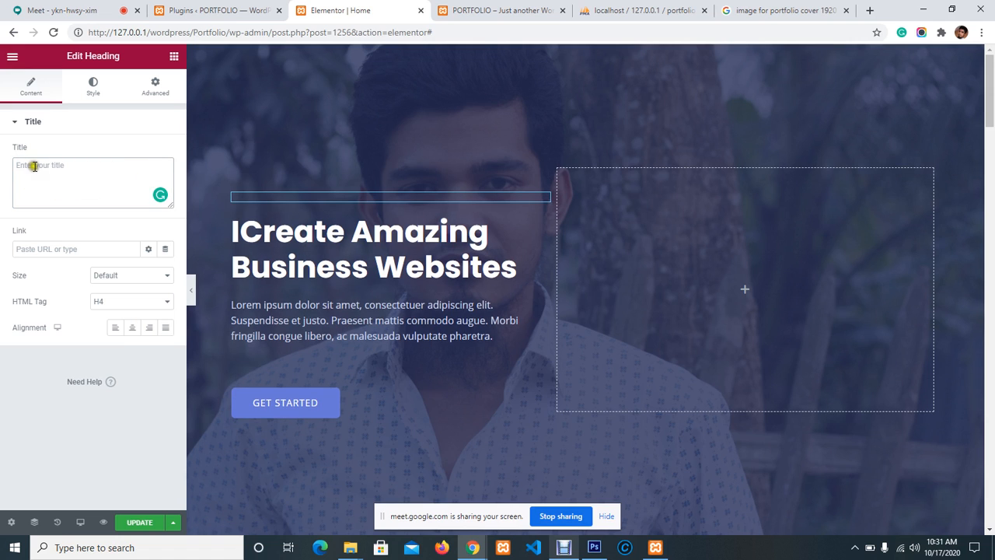
Step: Replace the main hero heading's title with "I CAN BUILD BEAUTIFUL WEBSITE"
left_click(414, 272)
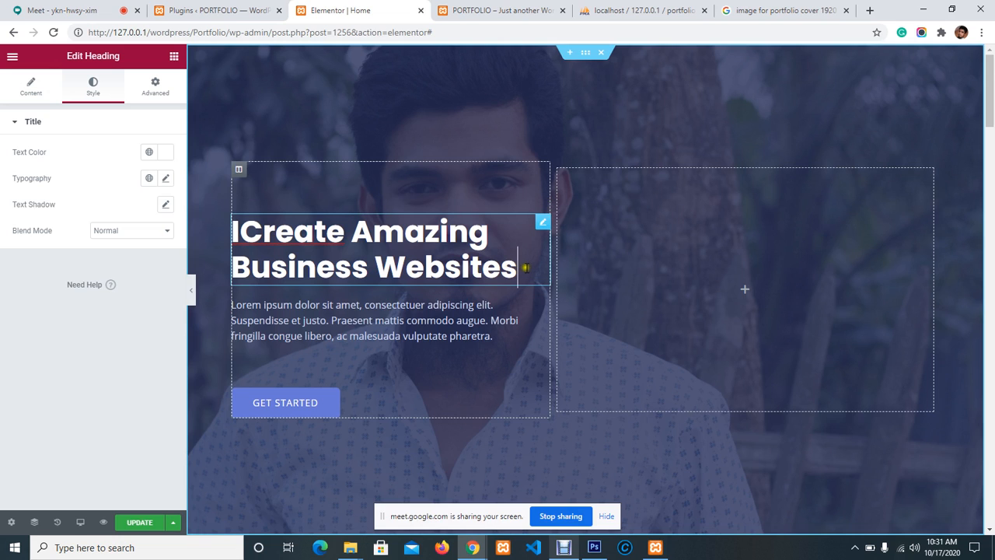
left_click(516, 268)
left_click(541, 225)
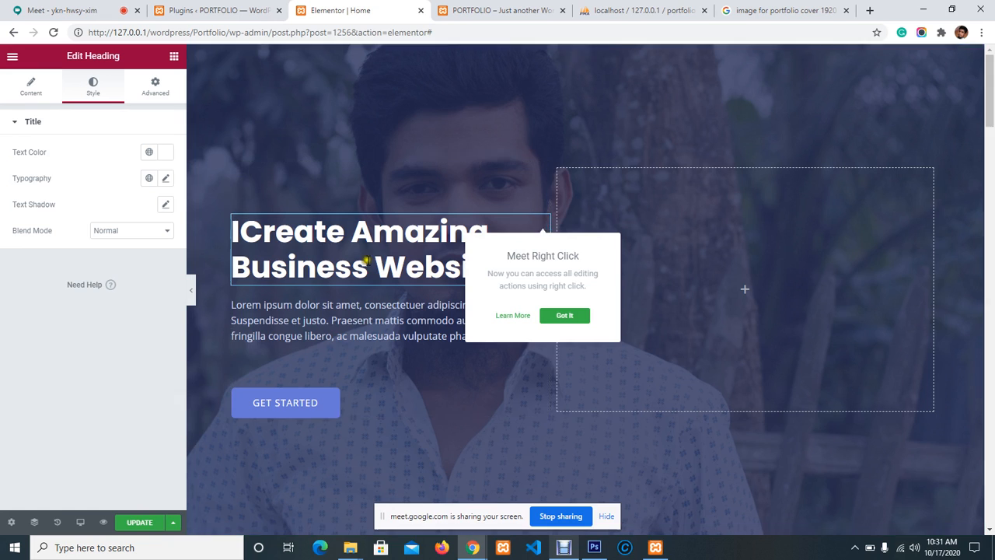
left_click(31, 90)
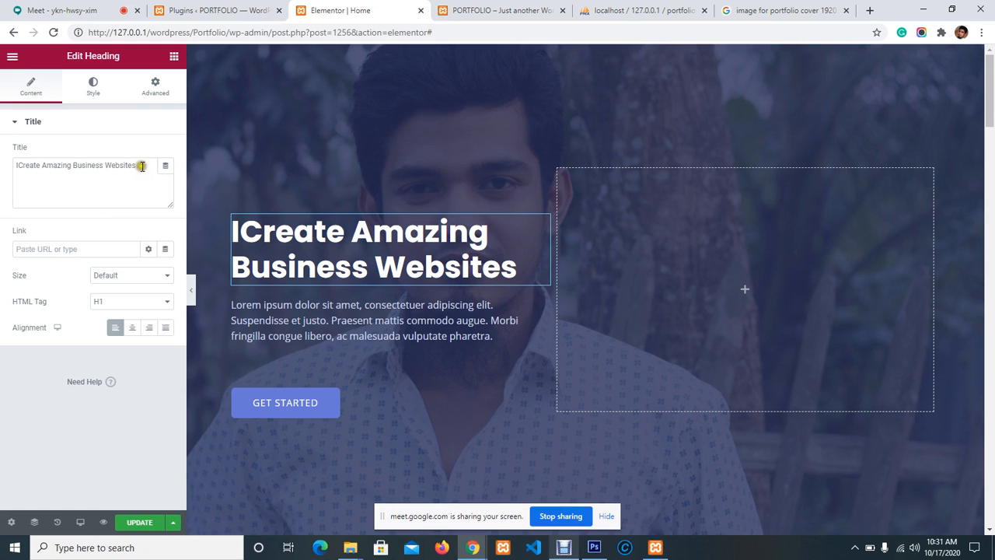
left_click_drag(139, 166, 7, 169)
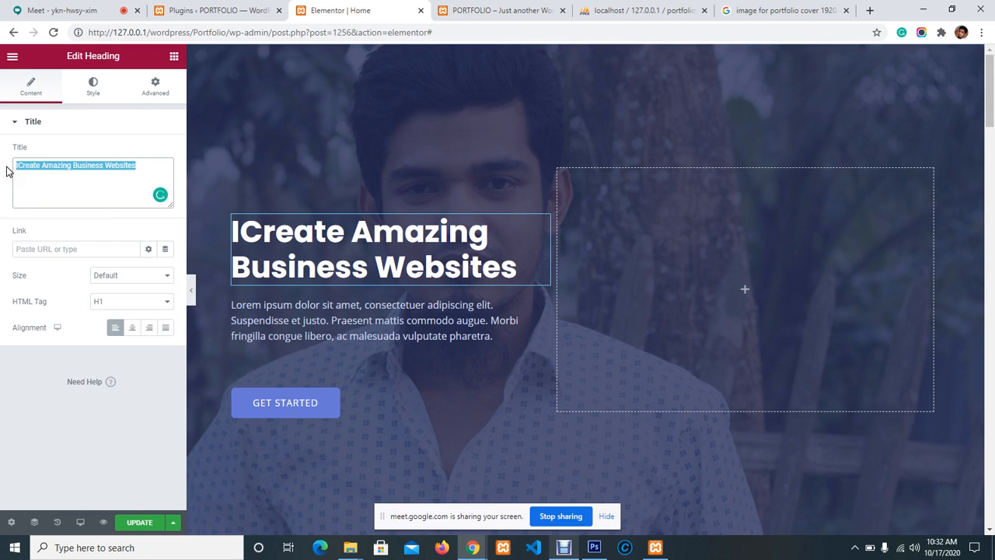
key("BackSpace")
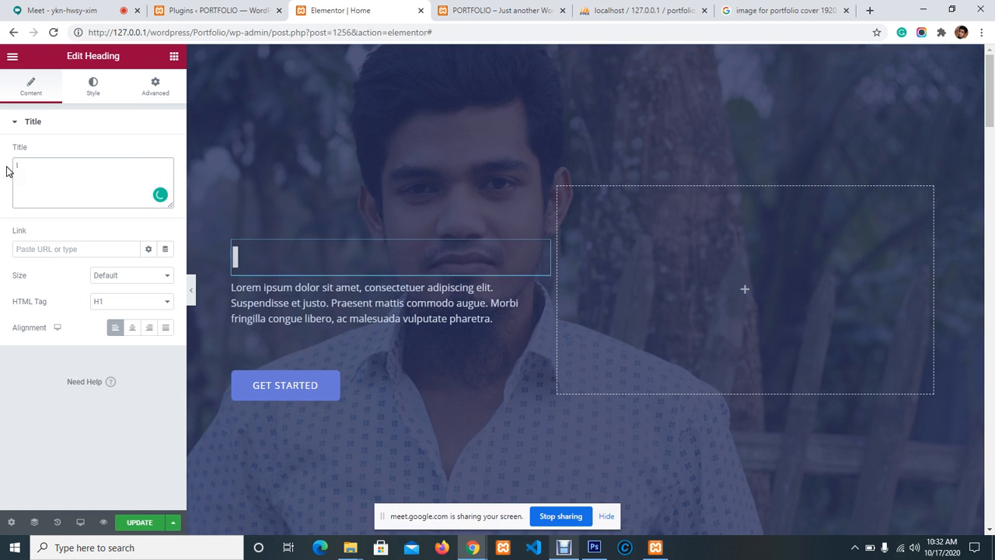
type("I ca")
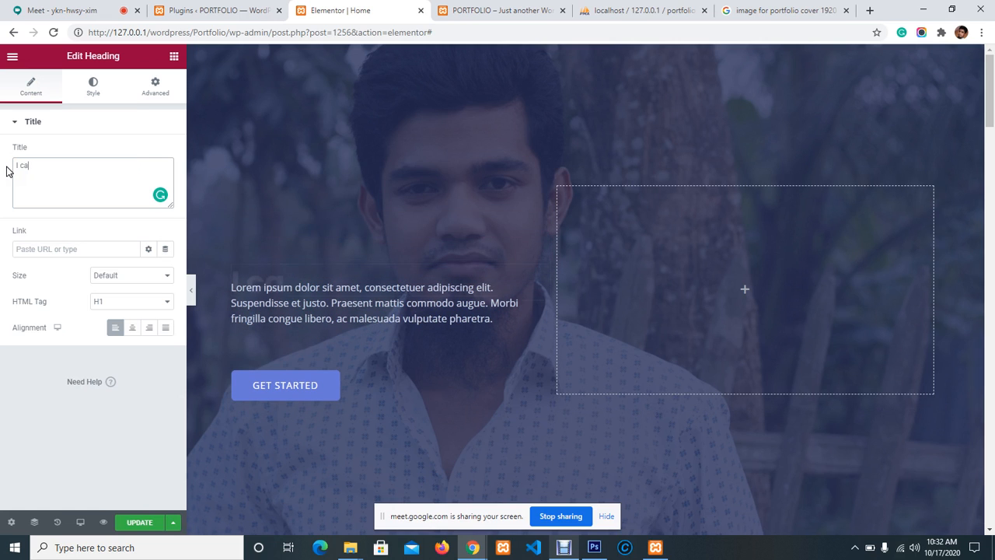
type("n bui")
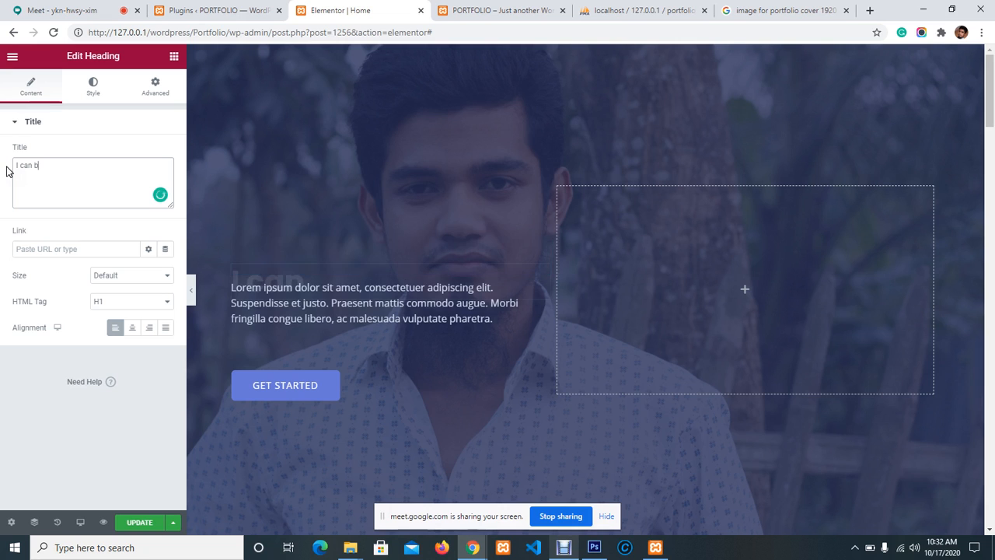
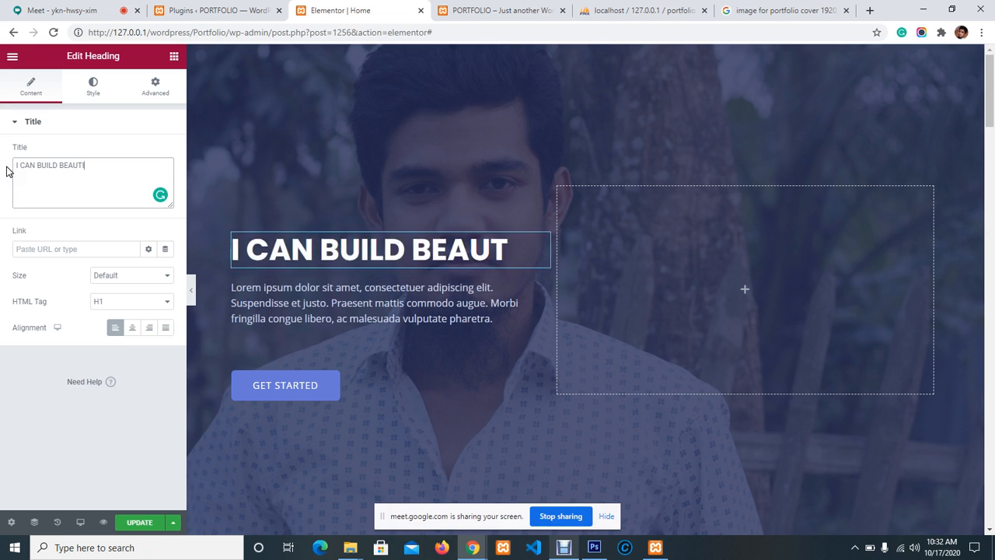
type("UL")
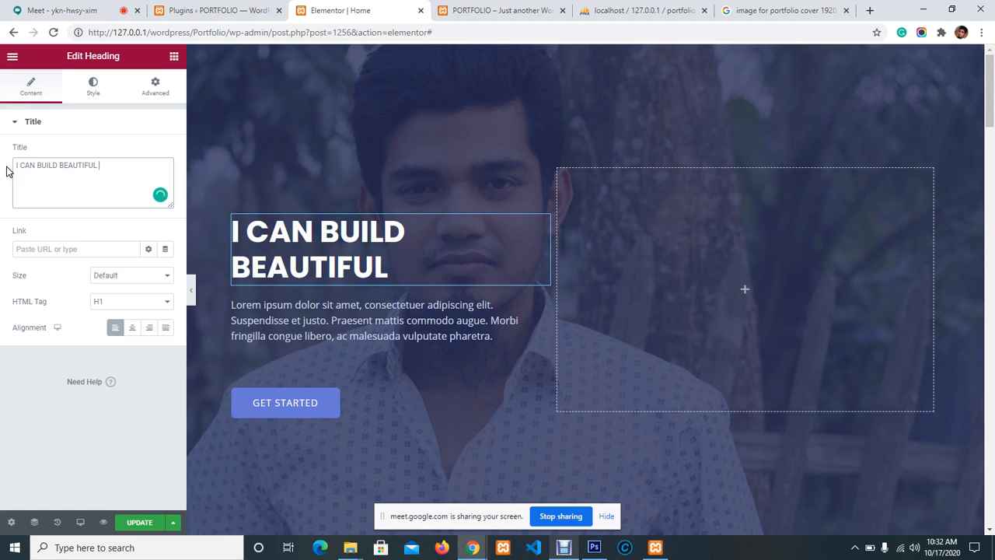
type("e")
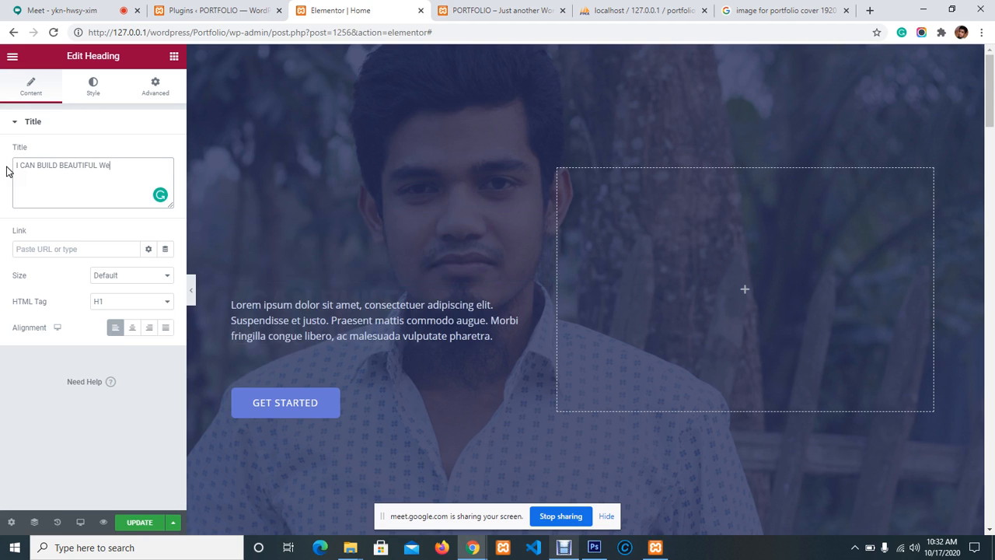
key("BackSpace")
type("EBSITE")
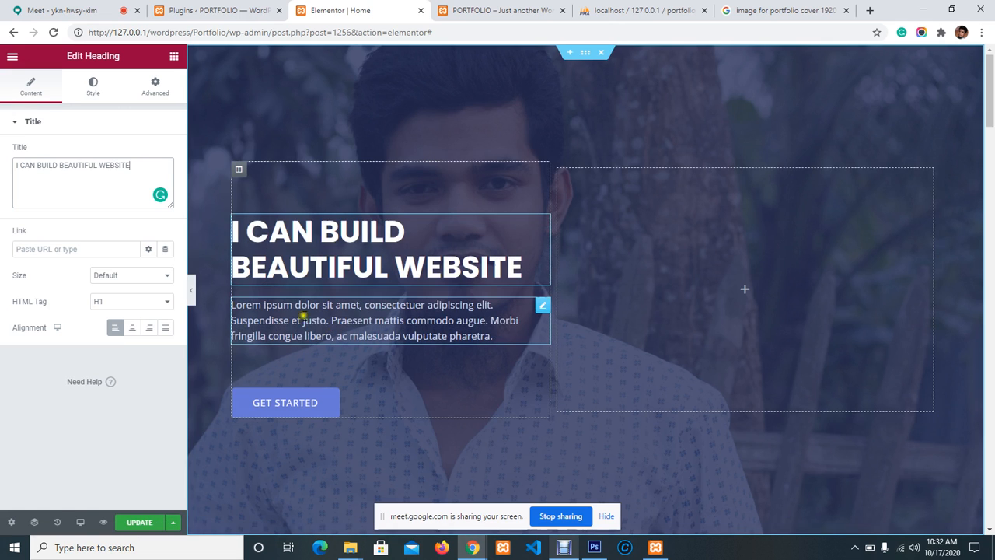
Step: Open the hero's lorem ipsum paragraph for editing and select all of its text
left_click(495, 330)
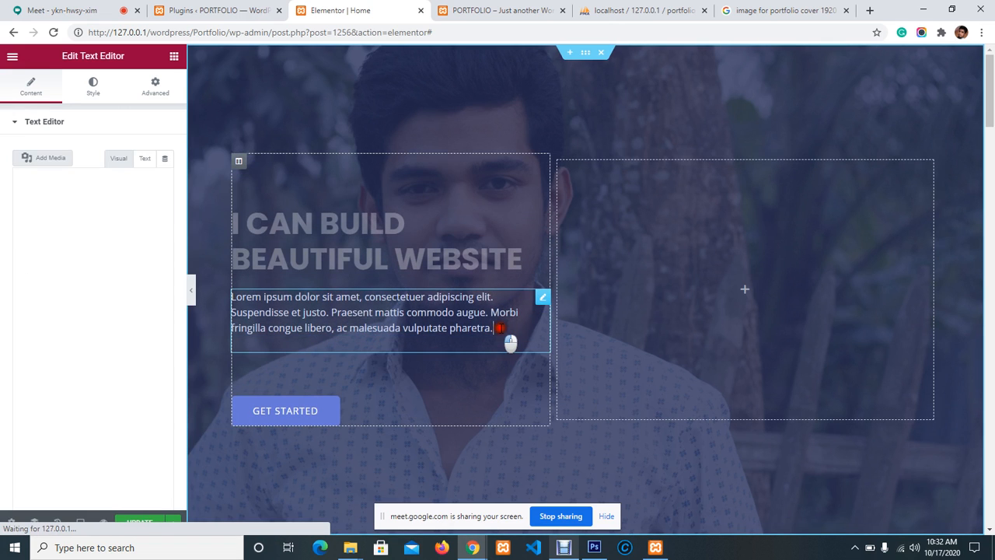
left_click_drag(508, 340, 231, 300)
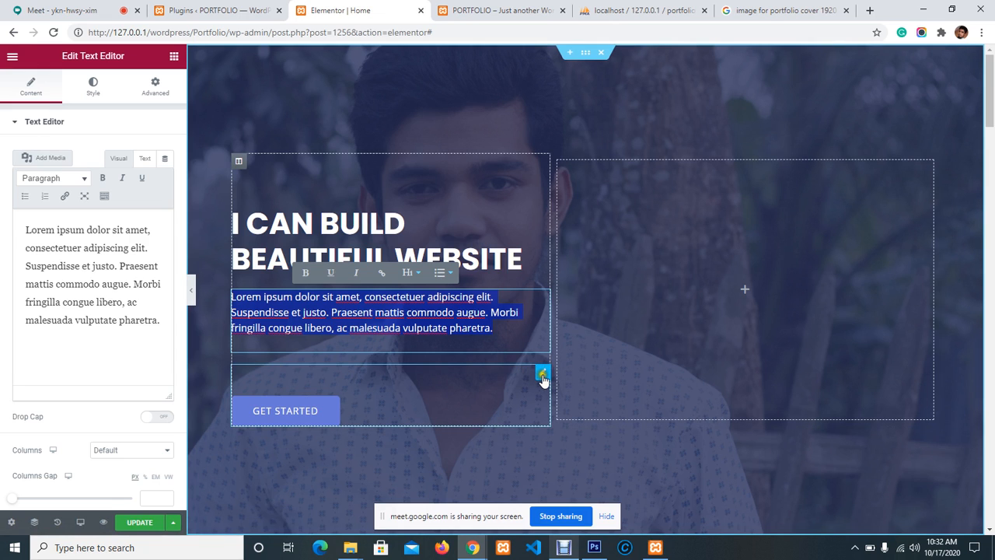
Step: Move the Get Started button into the empty column beside the hero text, and undo that move
left_click_drag(540, 371, 543, 377)
left_click_drag(323, 389, 400, 327)
scroll(378, 306, "down", 3)
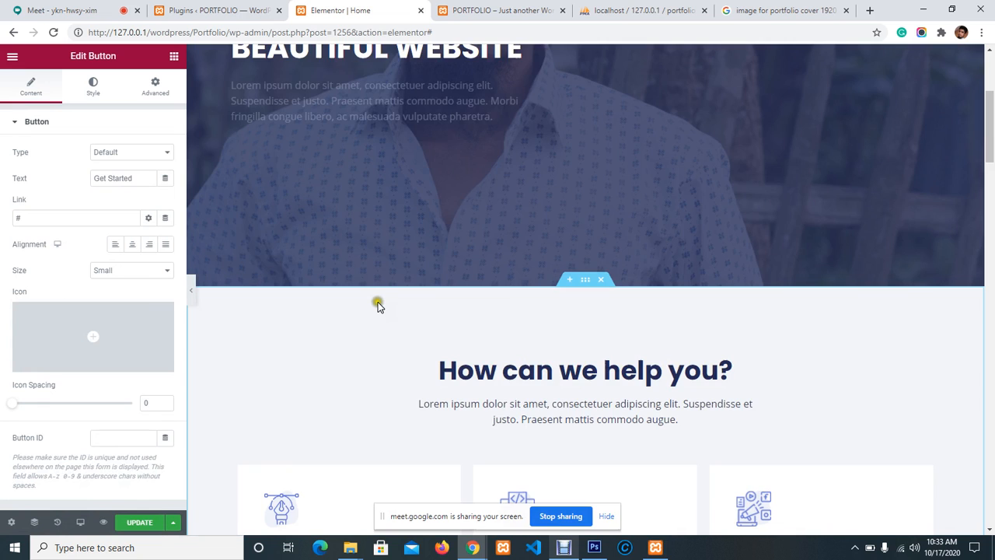
scroll(378, 306, "up", 3)
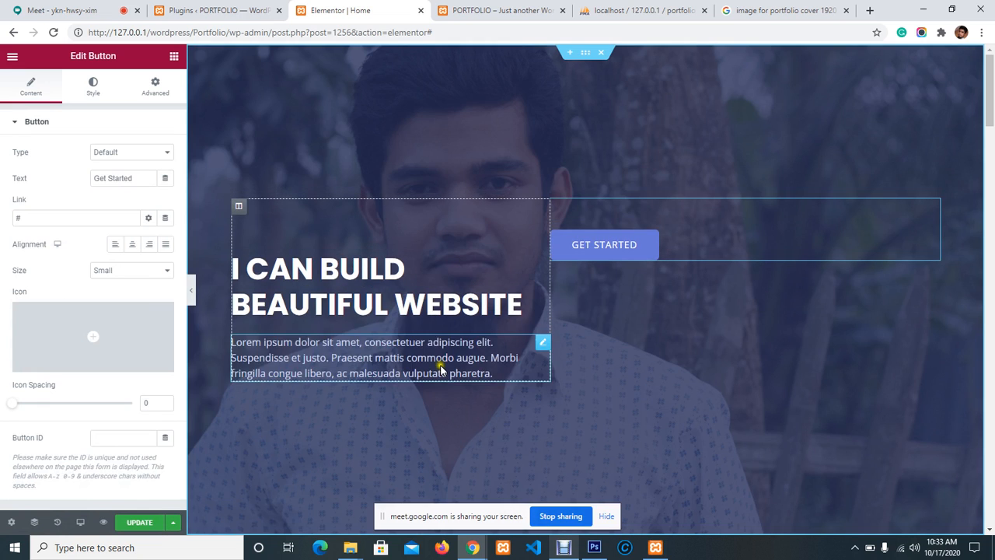
key("ctrl+z")
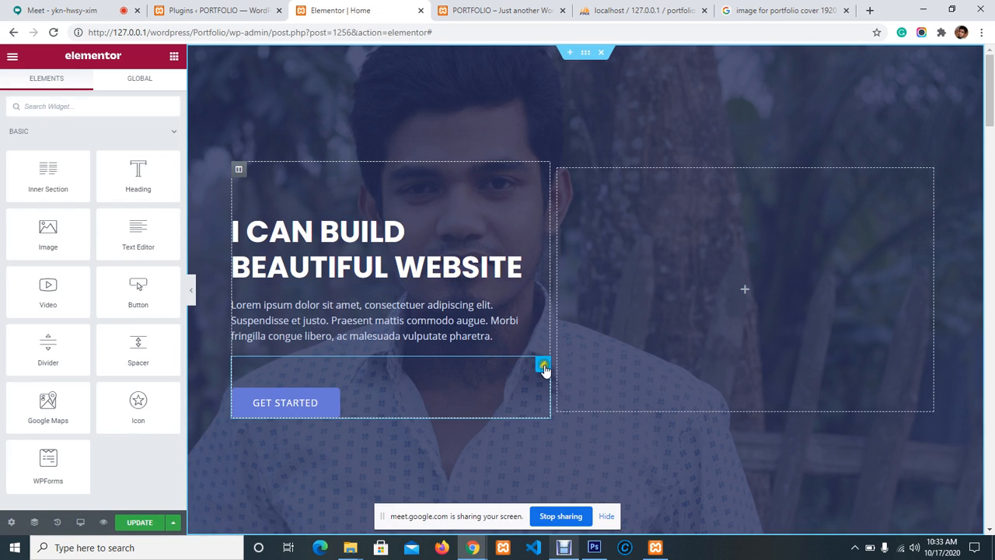
Step: Open the Get Started button for editing and show its style settings
left_click(544, 367)
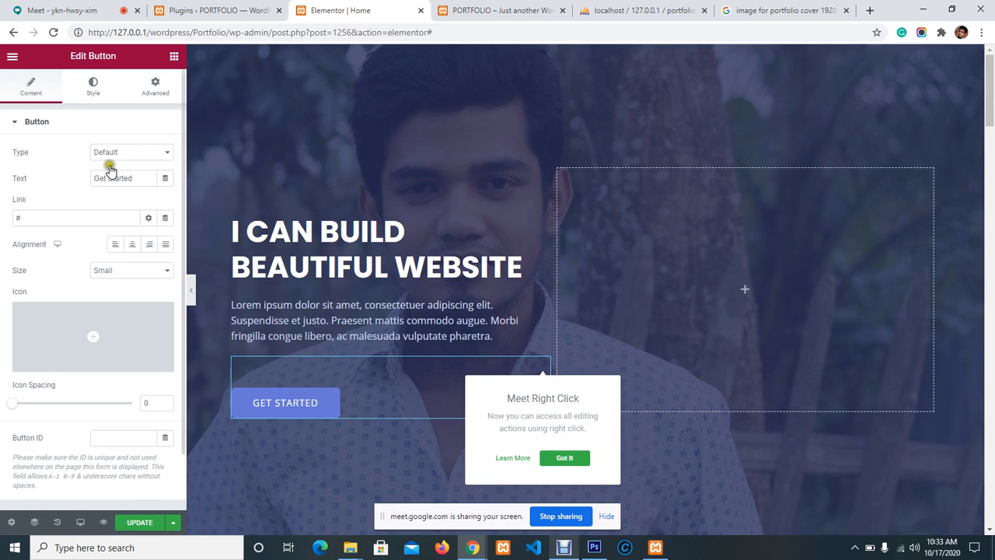
mouse_move(23, 348)
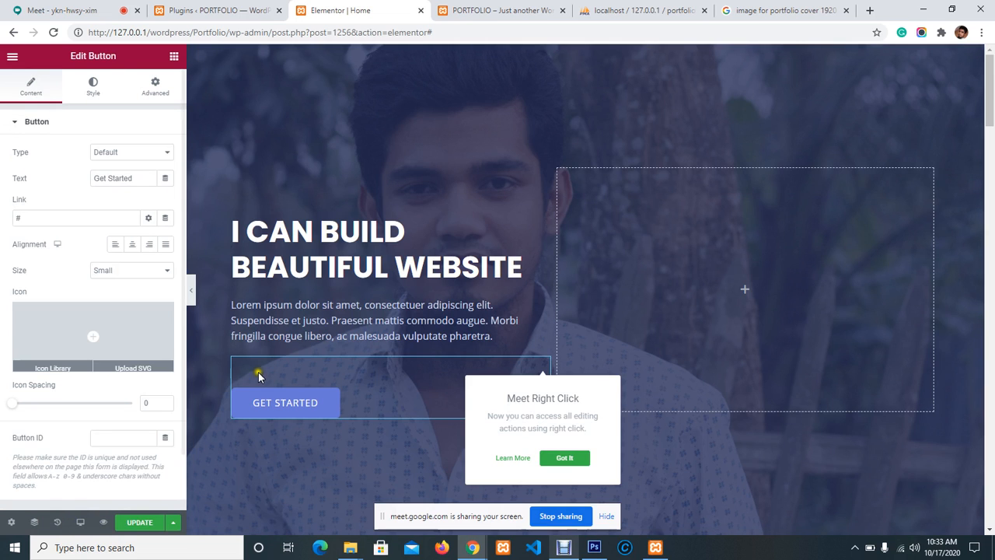
left_click(95, 87)
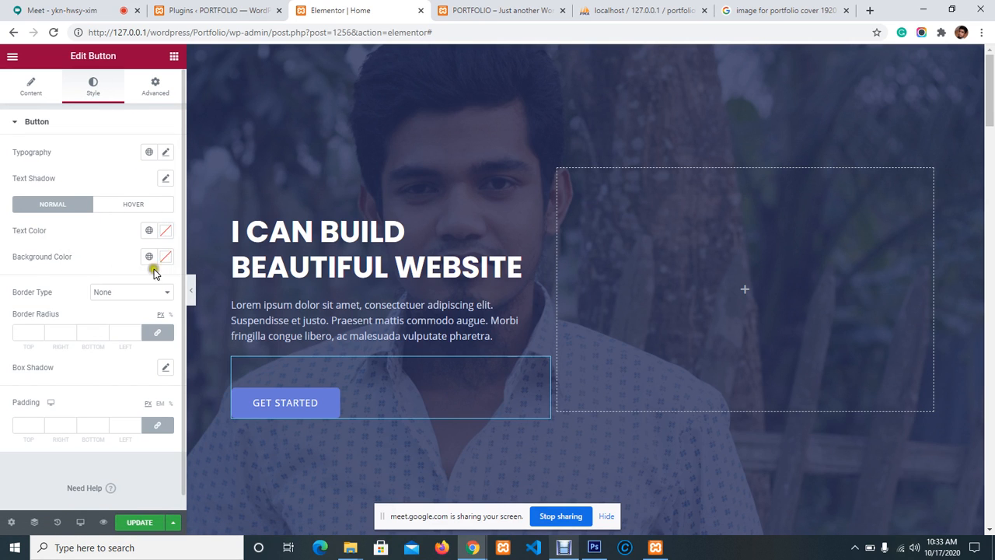
Step: Clear the existing text of the hero section's button in its content settings
scroll(70, 316, "down", 1)
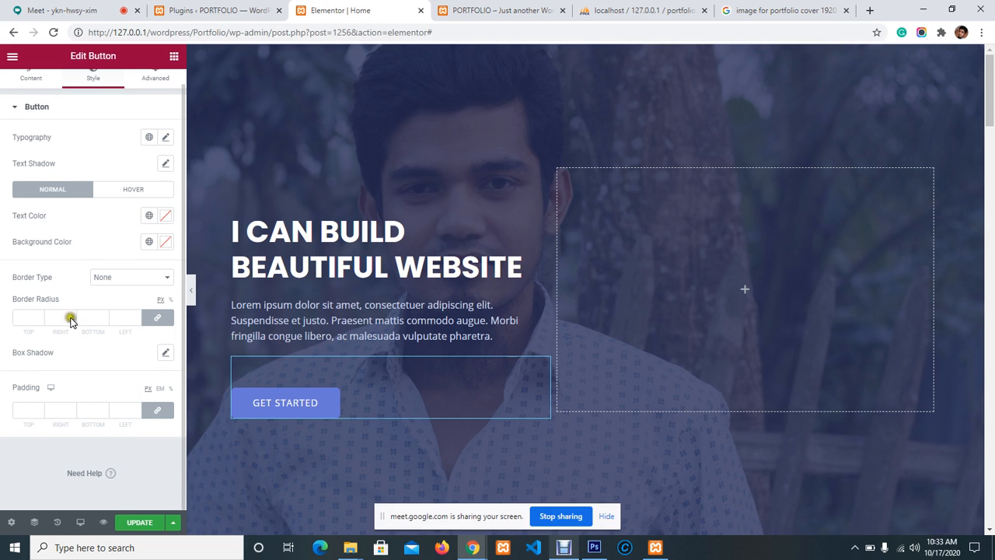
scroll(75, 316, "up", 1)
left_click(35, 88)
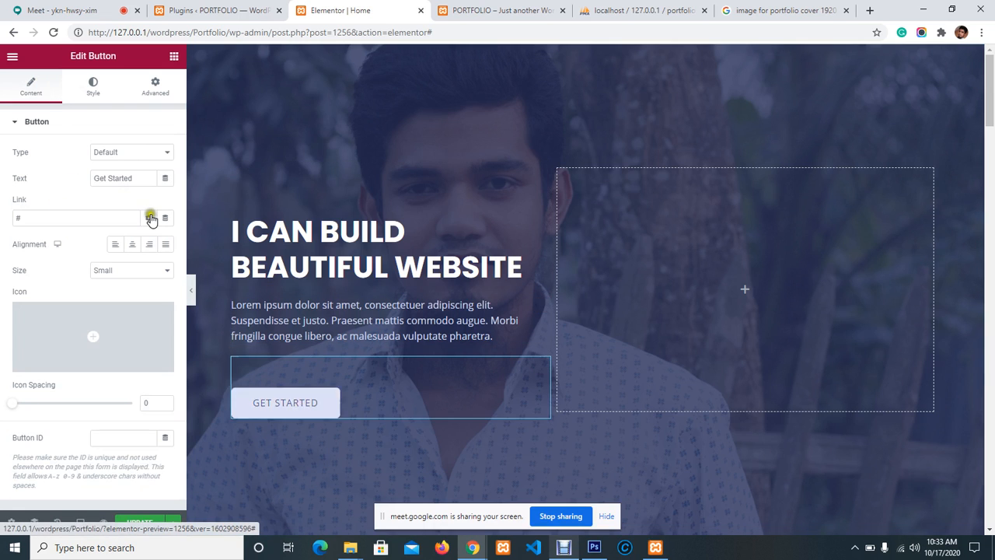
left_click(141, 182)
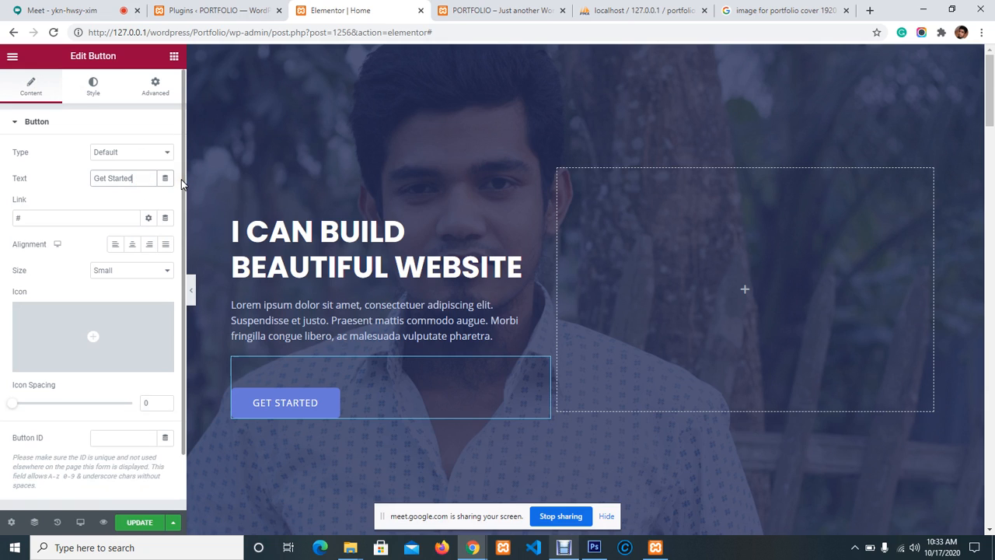
key("BackSpace")
key("BackSpace")
key("BackSpace")
key("BackSpace")
key("BackSpace")
key("BackSpace")
key("BackSpace")
key("BackSpace")
key("BackSpace")
key("BackSpace")
key("BackSpace")
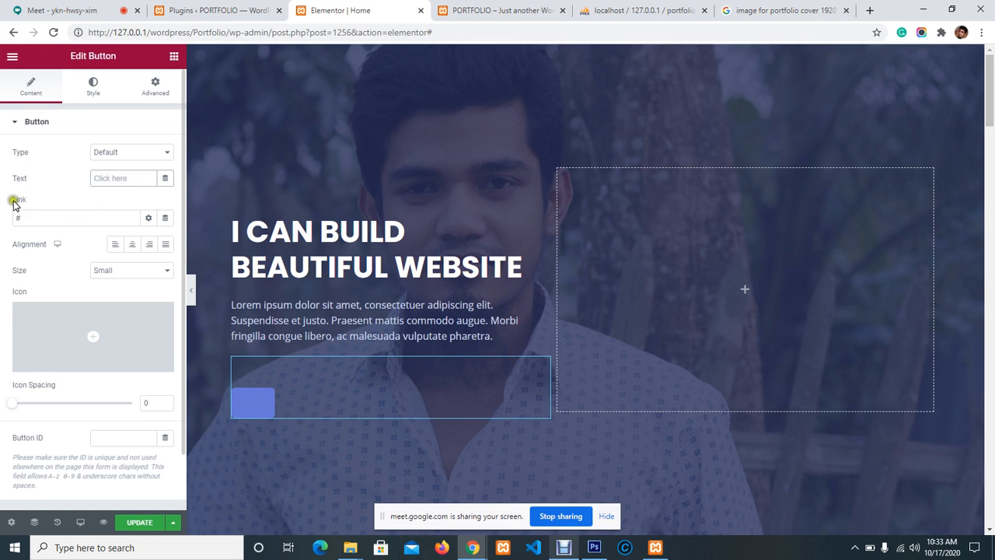
left_click(110, 178)
type("Cli")
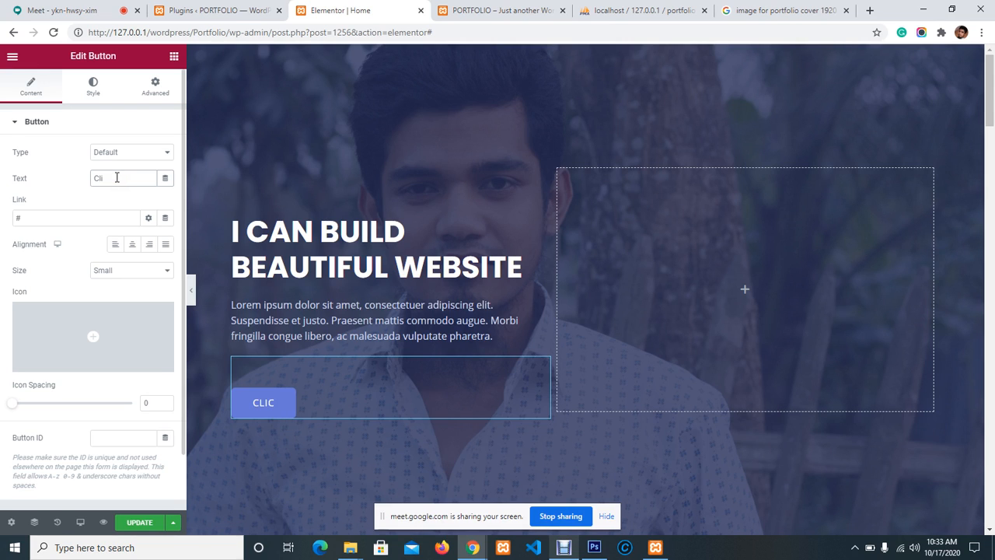
key("BackSpace")
key("BackSpace")
key("BackSpace")
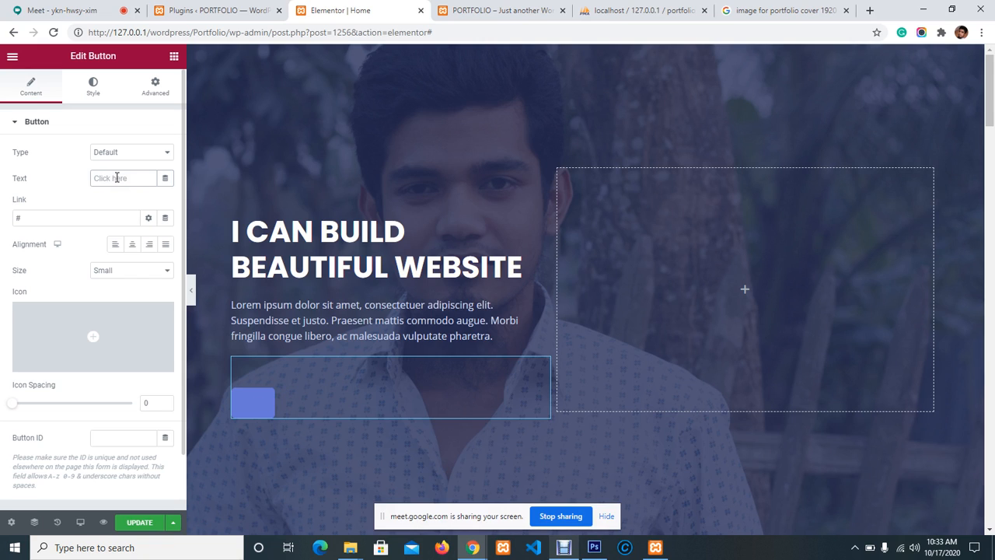
Step: Set the hero button's text to "For moRE INFORMATION"
type("For")
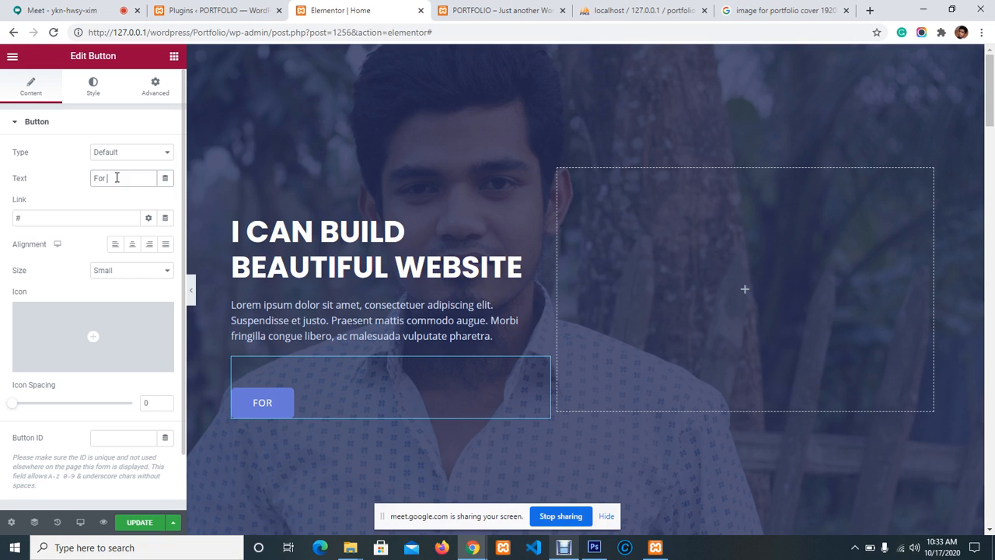
type(" moRE")
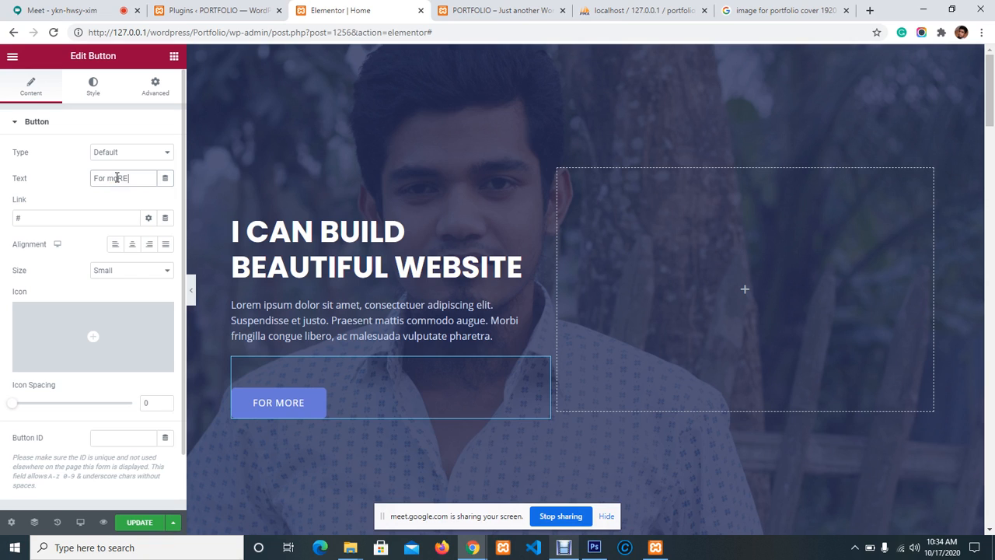
type(" IN")
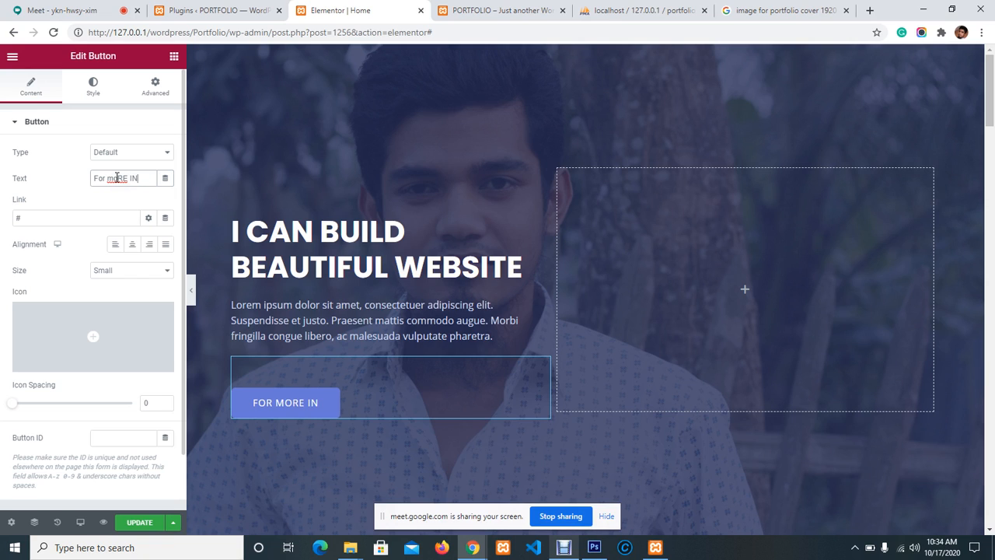
type("FORMA")
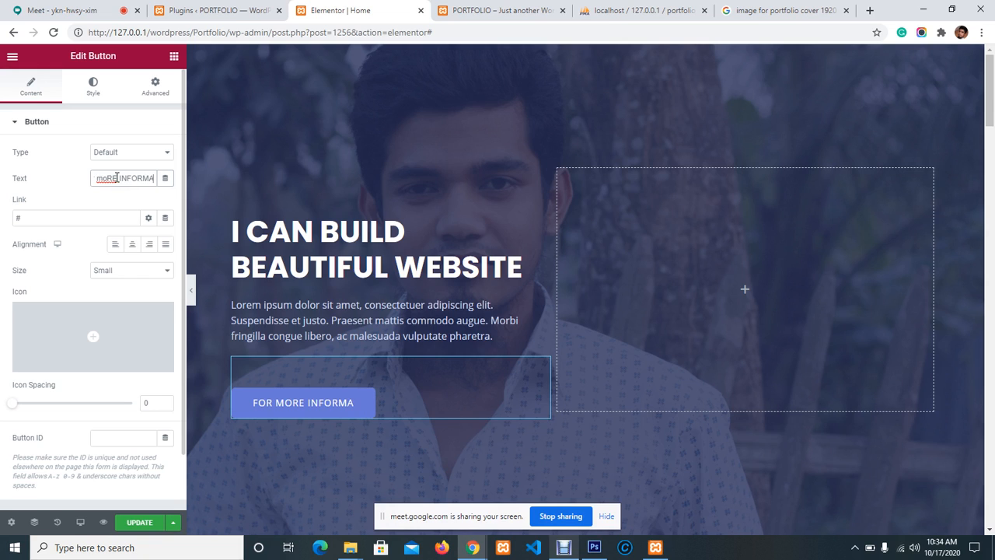
type("TION")
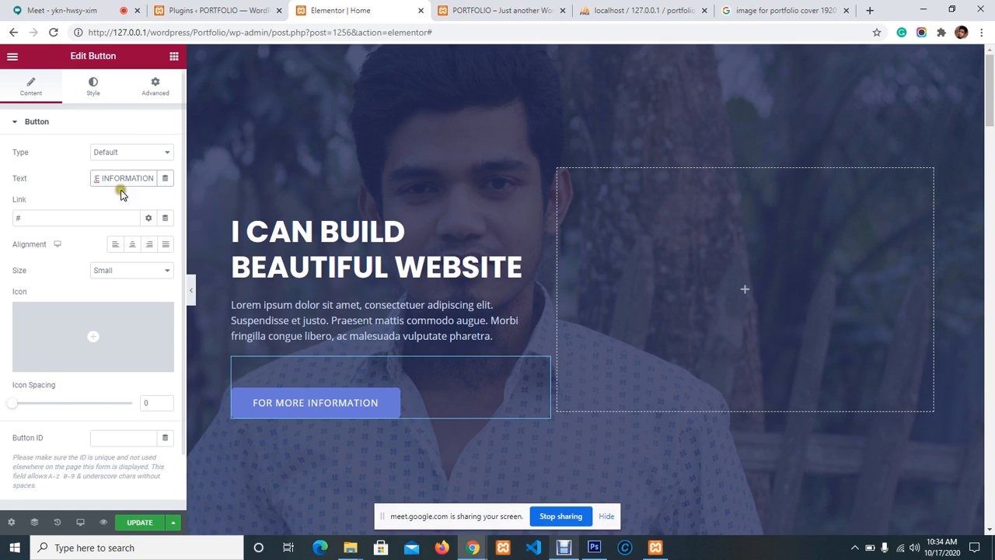
Step: Open prothomalo.com in a new browser tab and copy its address for the button's link
scroll(132, 195, "down", 1)
double_click(58, 159)
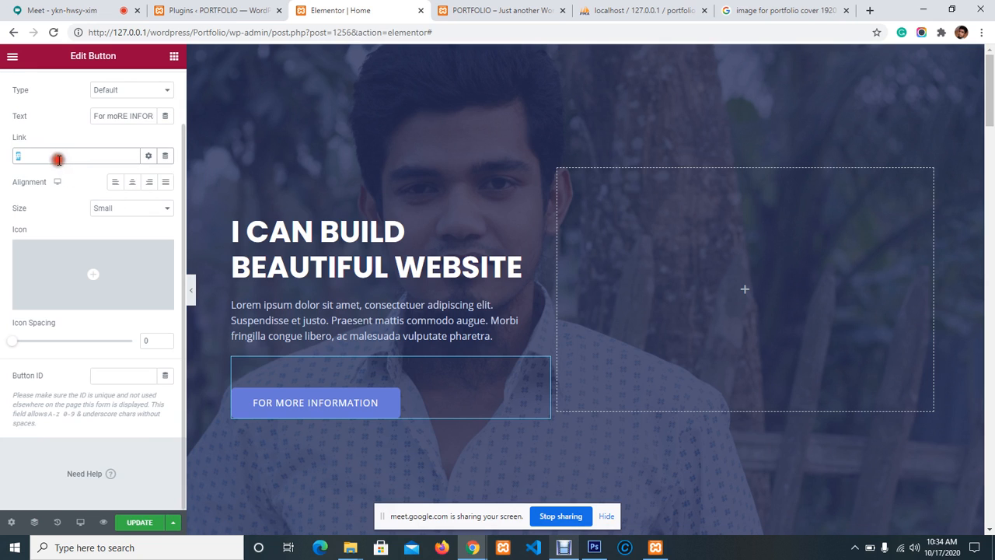
left_click(801, 11)
left_click(868, 9)
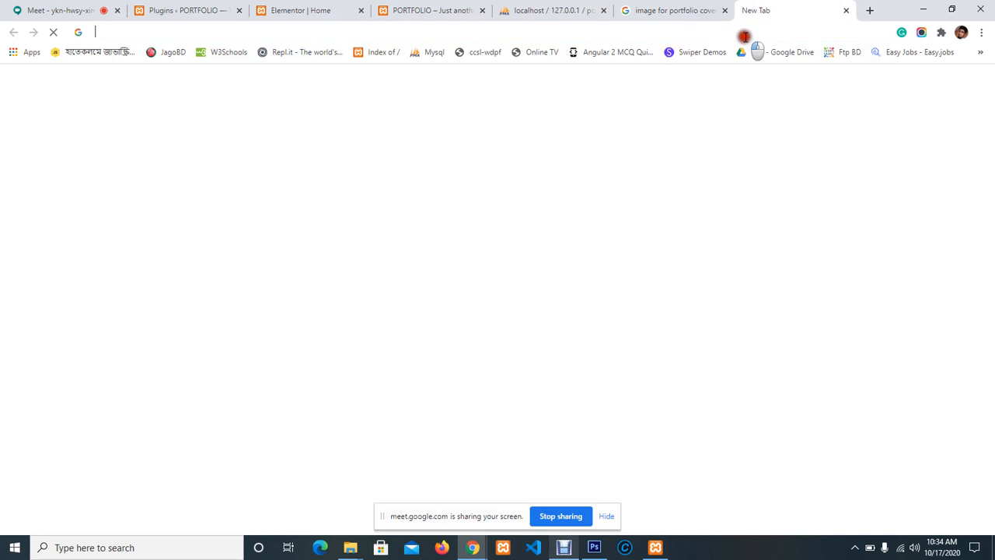
type("p")
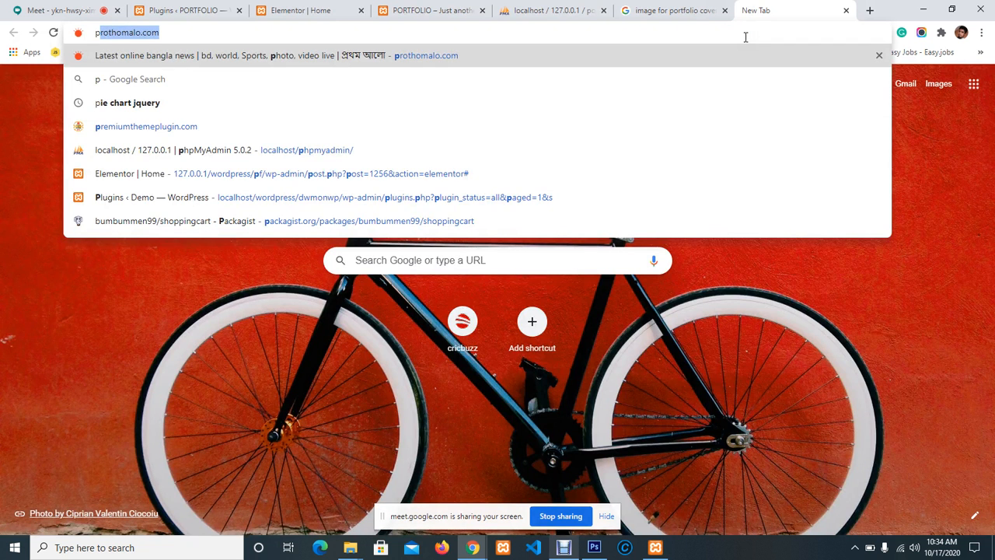
key("Return")
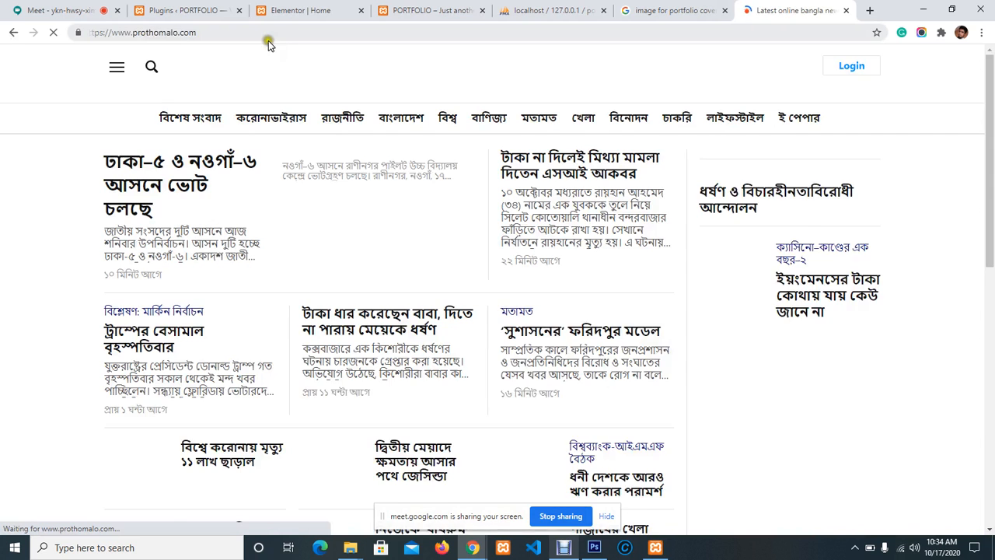
left_click(281, 32)
key("ctrl+c")
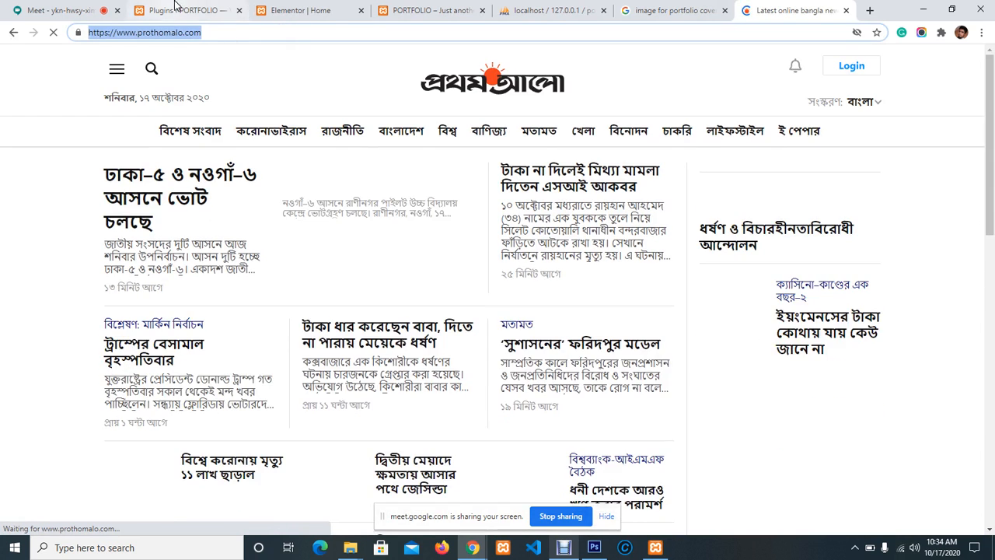
left_click(301, 10)
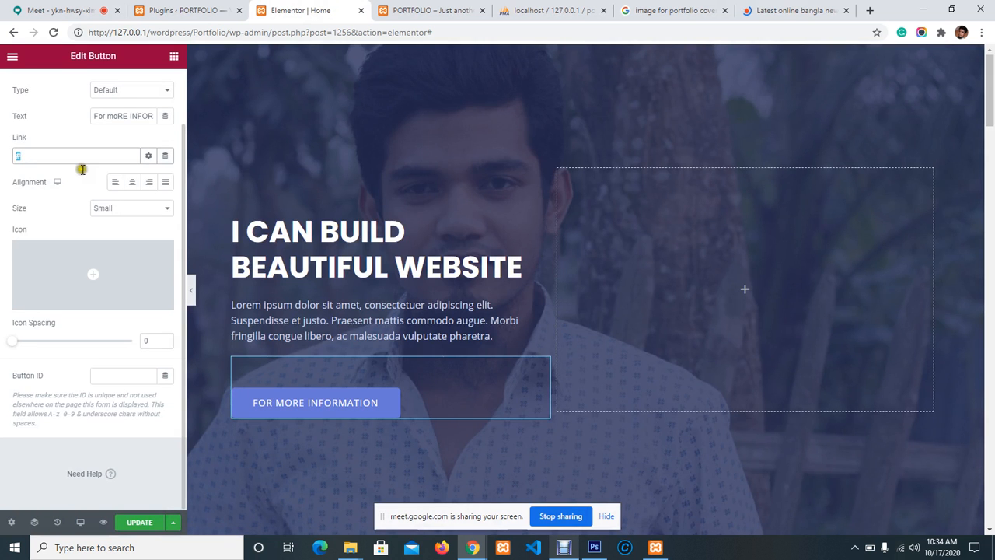
key("ctrl+v")
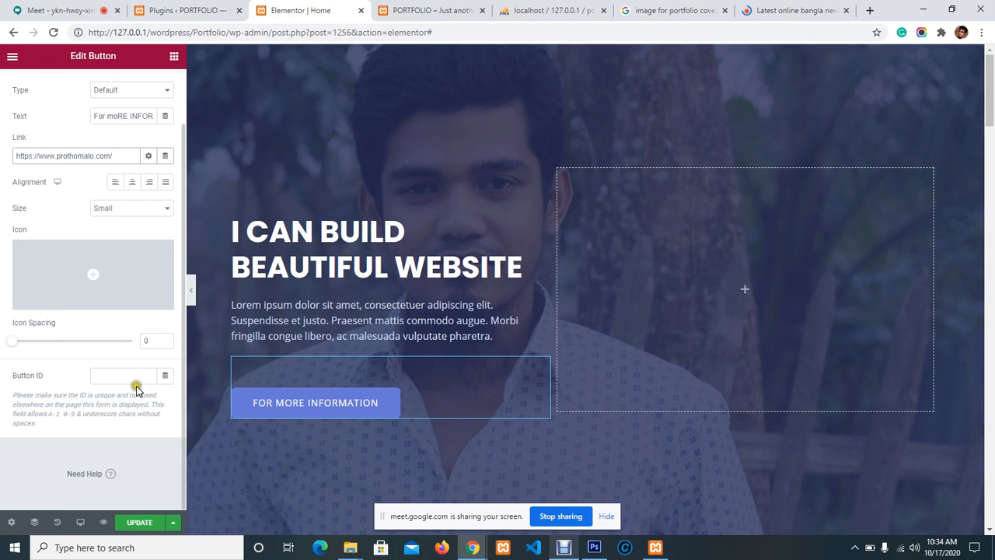
left_click(140, 522)
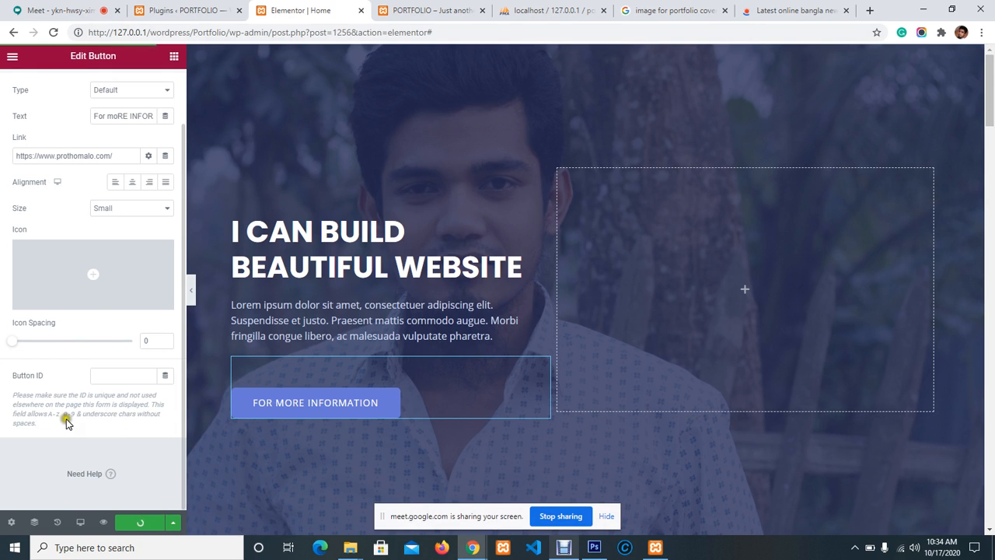
Step: Reload the live portfolio page, test the hero button's link, and close that tab
left_click(426, 7)
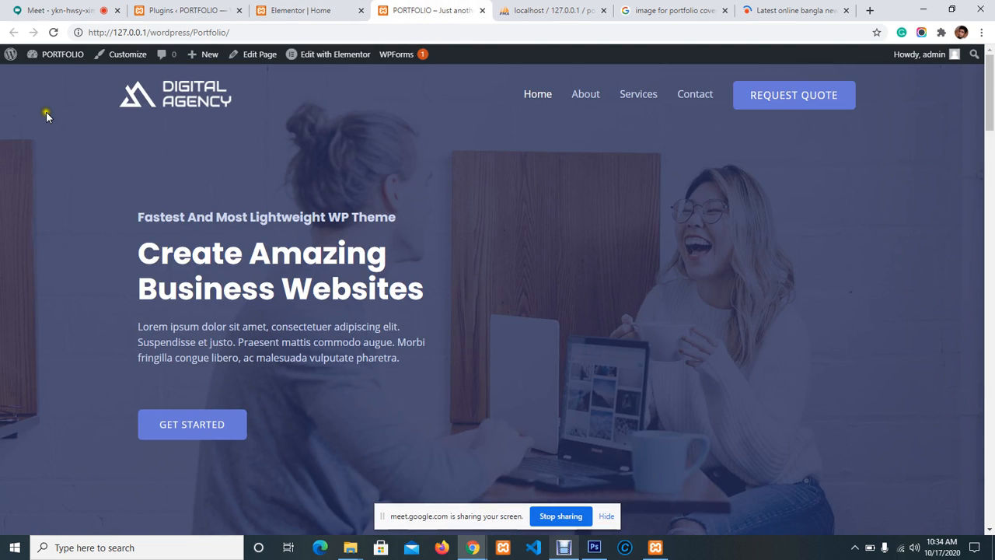
left_click(52, 32)
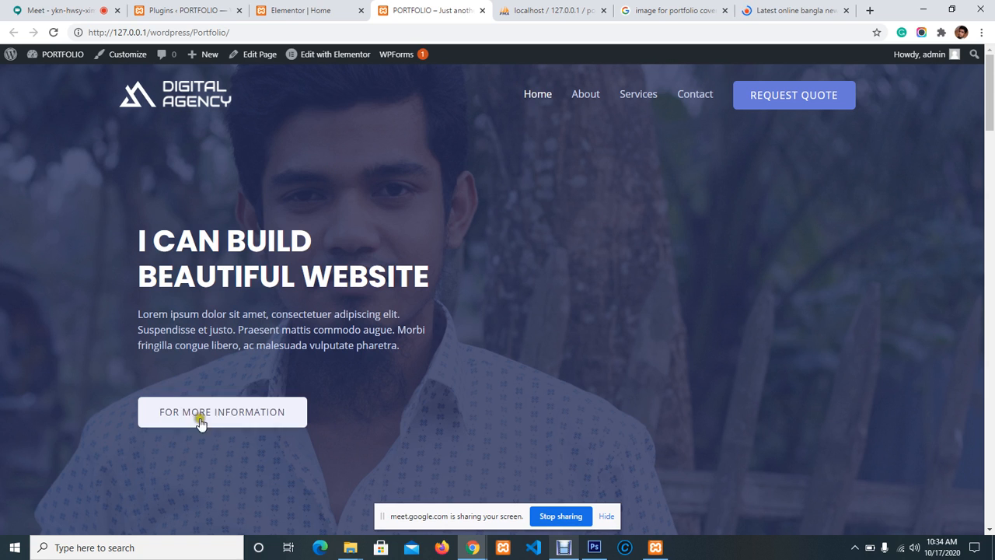
left_click(224, 413)
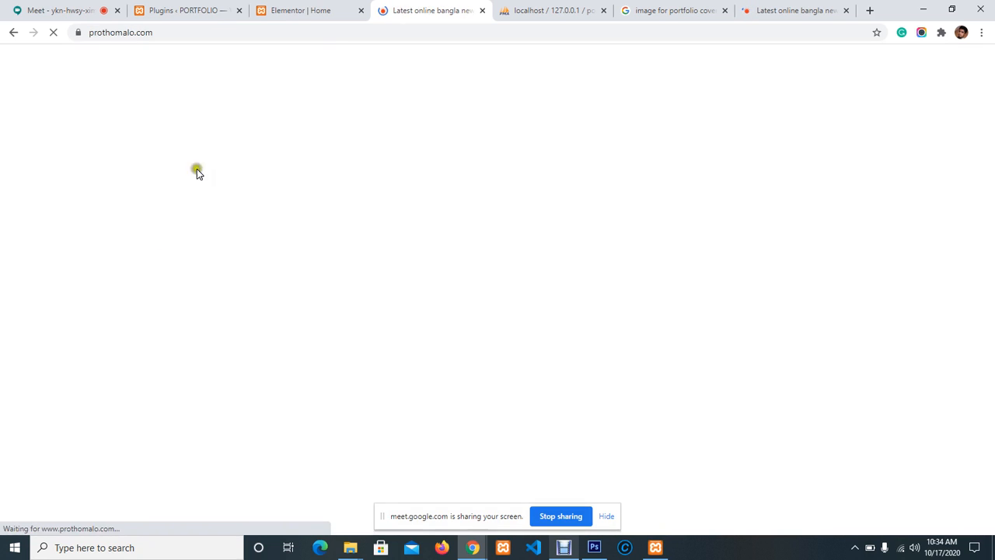
left_click(163, 33)
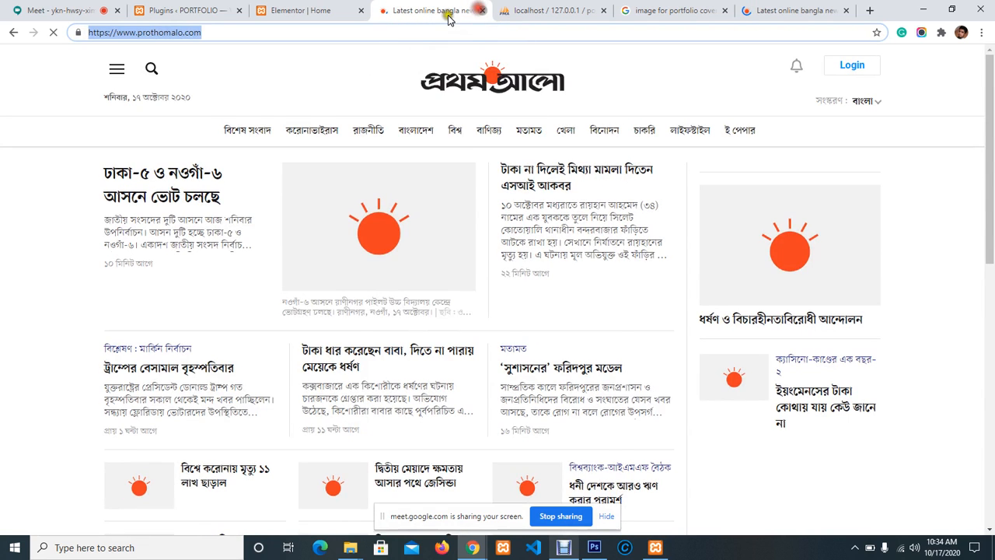
left_click(482, 10)
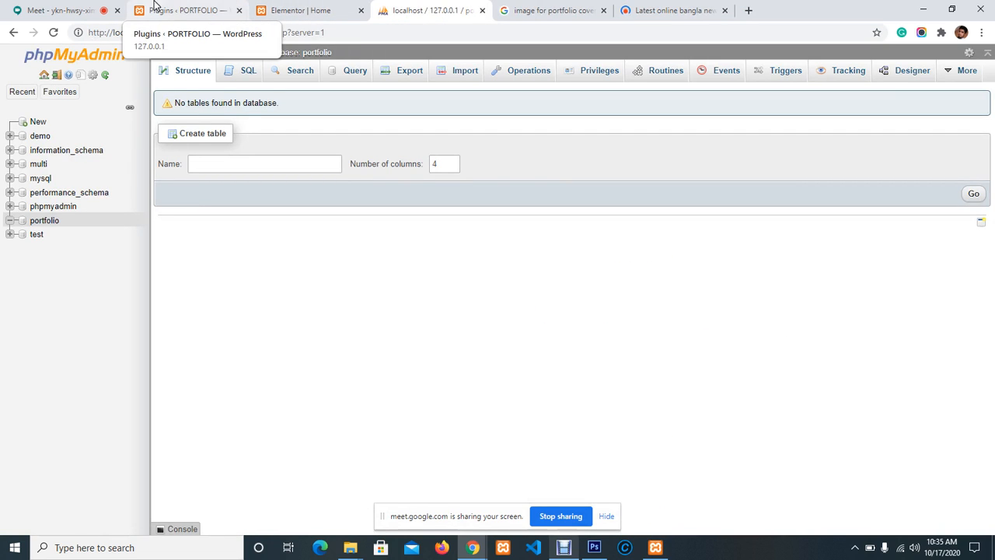
Step: Return to the page editor, reset the hero button's link to # and update the page
left_click(154, 6)
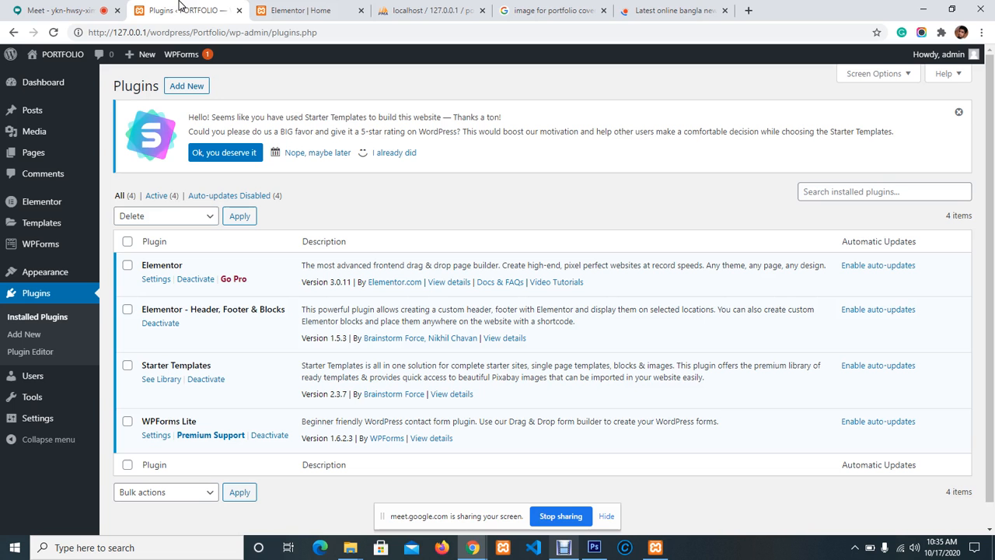
left_click(338, 8)
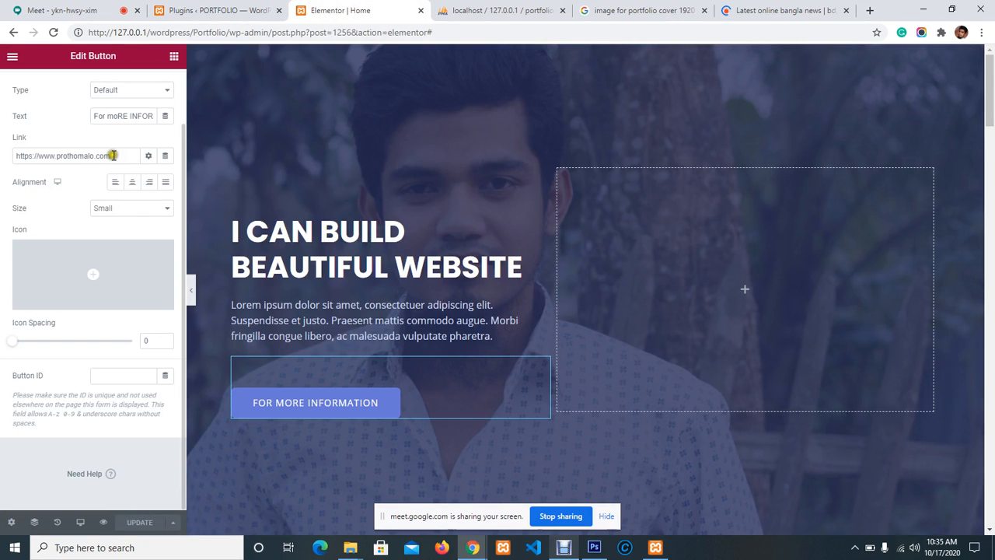
left_click_drag(113, 155, 0, 156)
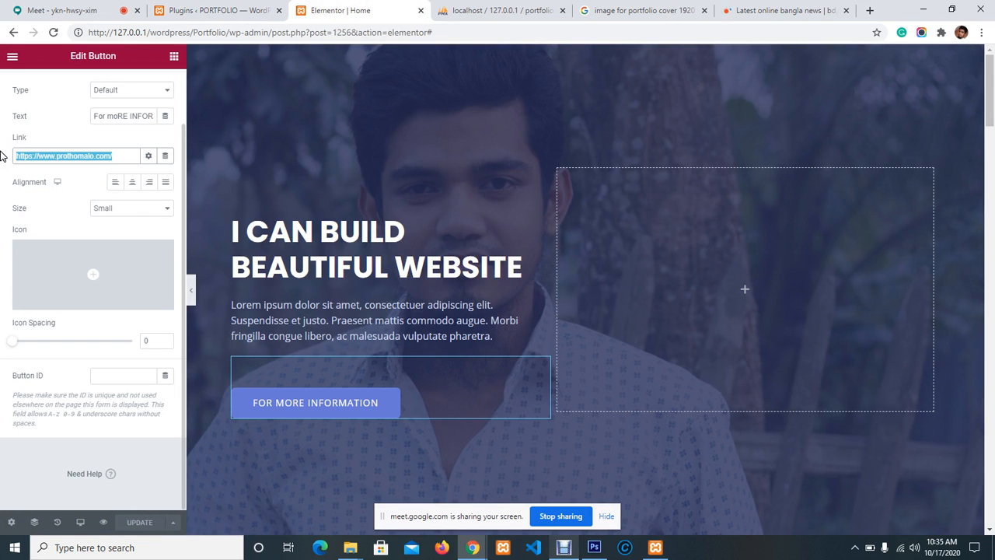
type("#")
left_click(137, 522)
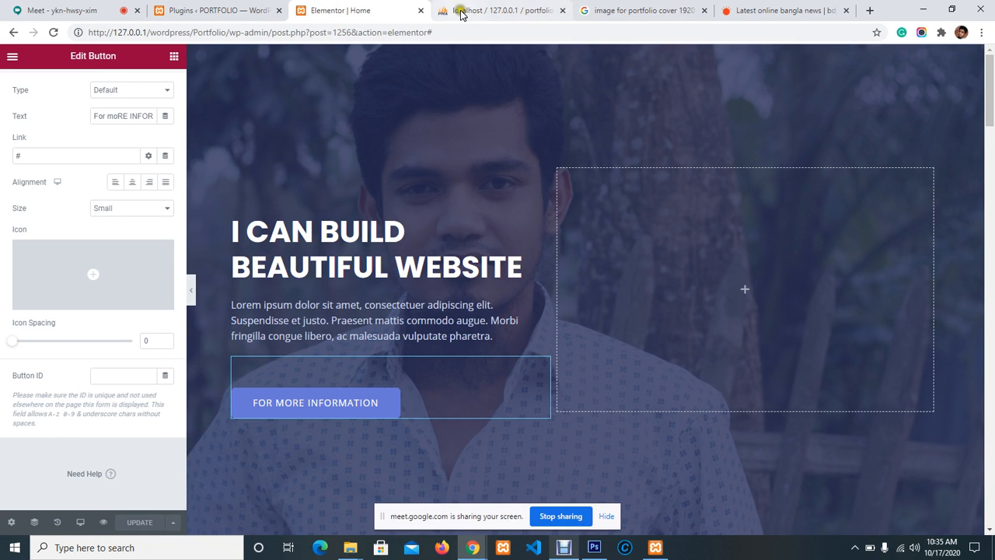
left_click(218, 10)
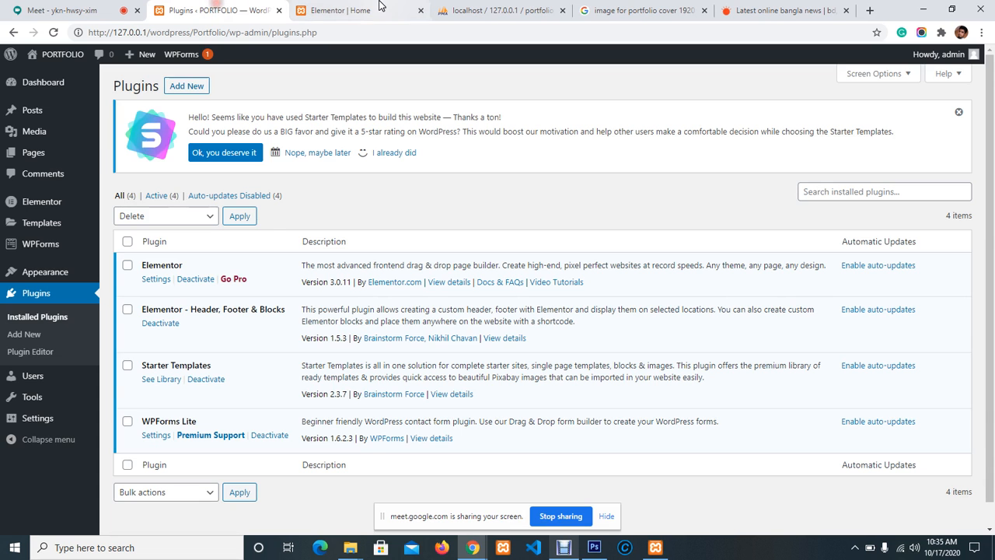
left_click(342, 10)
left_click(506, 8)
left_click(371, 10)
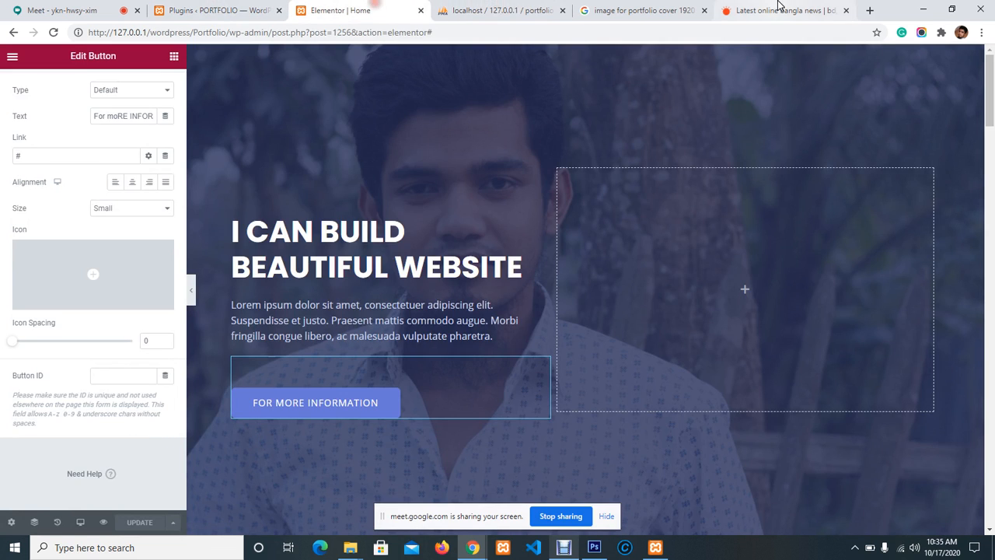
left_click(225, 8)
left_click(319, 9)
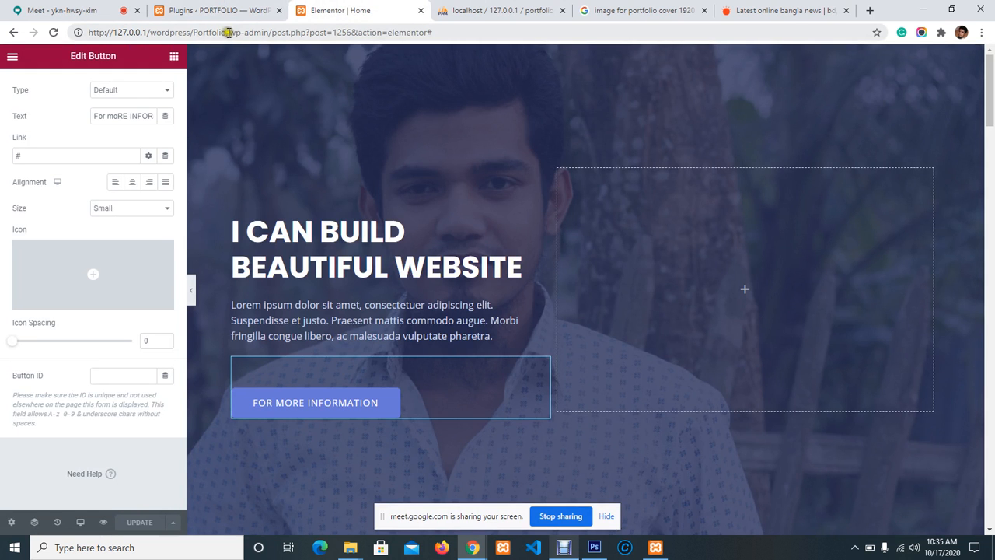
Step: Copy the portfolio site's base address and close the phpMyAdmin and image search tabs
left_click_drag(228, 32, 87, 32)
key("ctrl+c")
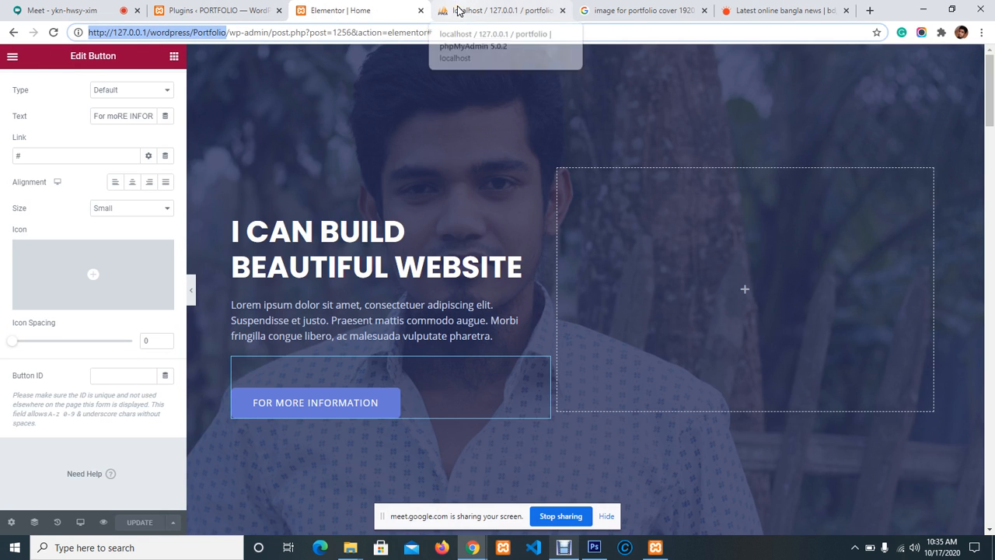
left_click(524, 14)
left_click(562, 10)
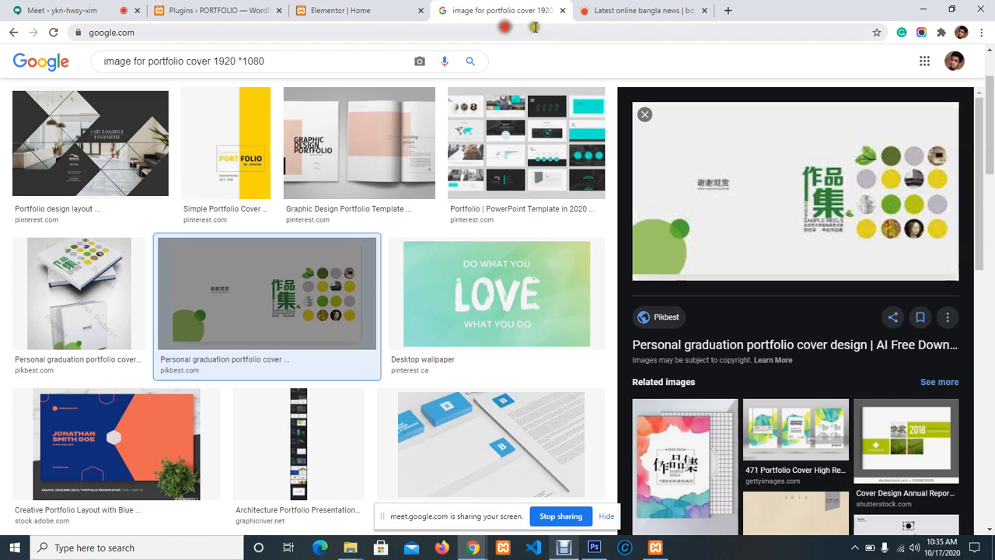
left_click(562, 10)
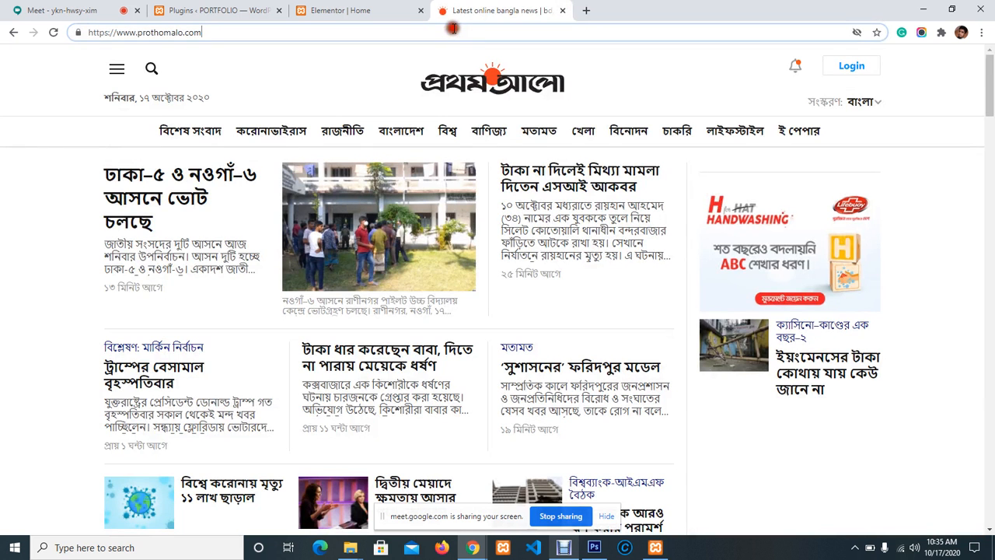
left_click(459, 33)
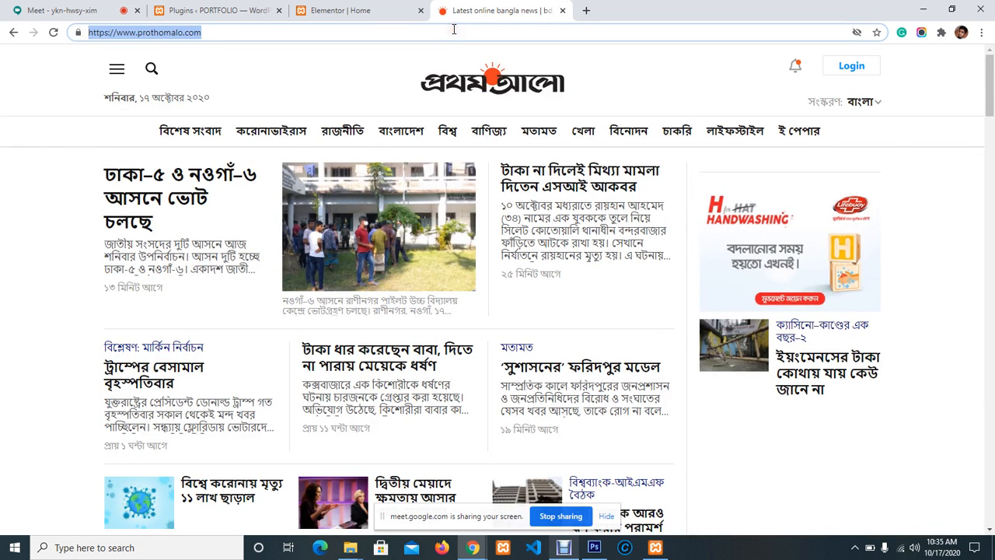
key("ctrl+v")
key("Return")
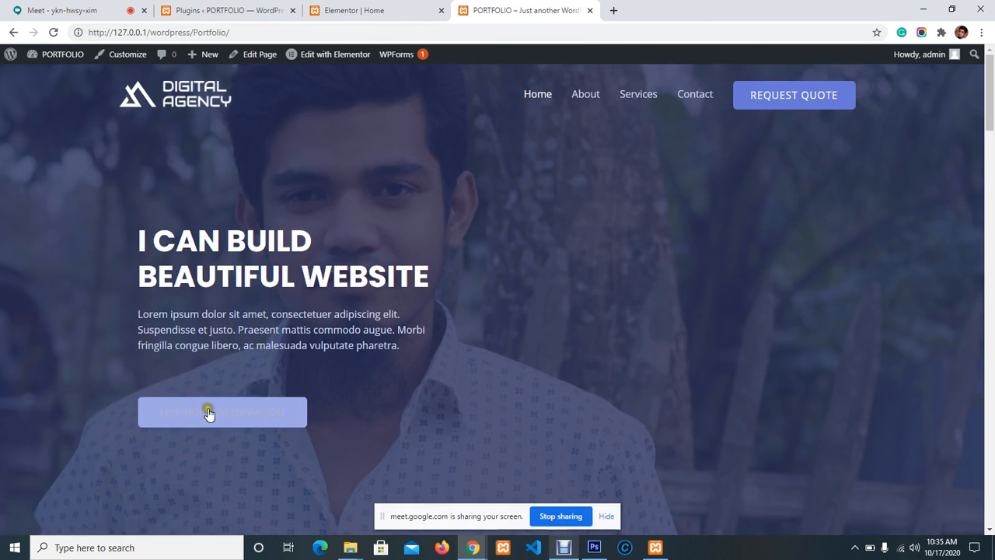
Step: Test the hero section's "For more information" button on the live portfolio page
scroll(223, 416, "down", 1)
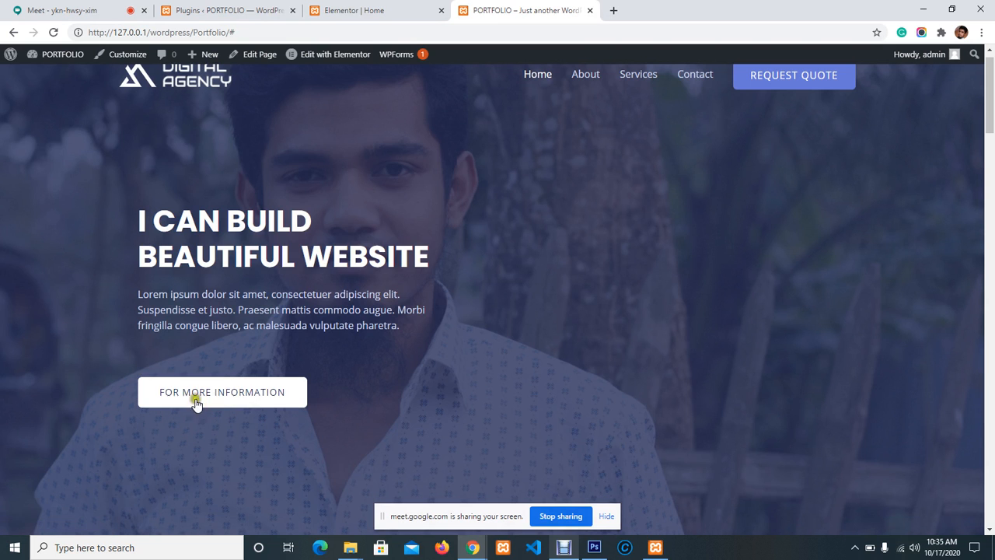
left_click(257, 396)
scroll(257, 398, "down", 3)
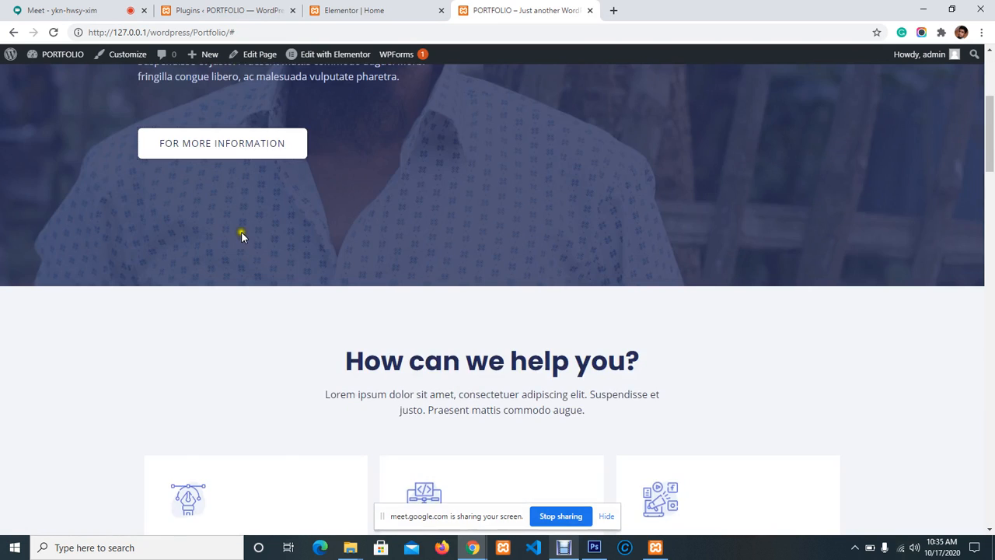
scroll(241, 231, "down", 2)
scroll(425, 242, "up", 4)
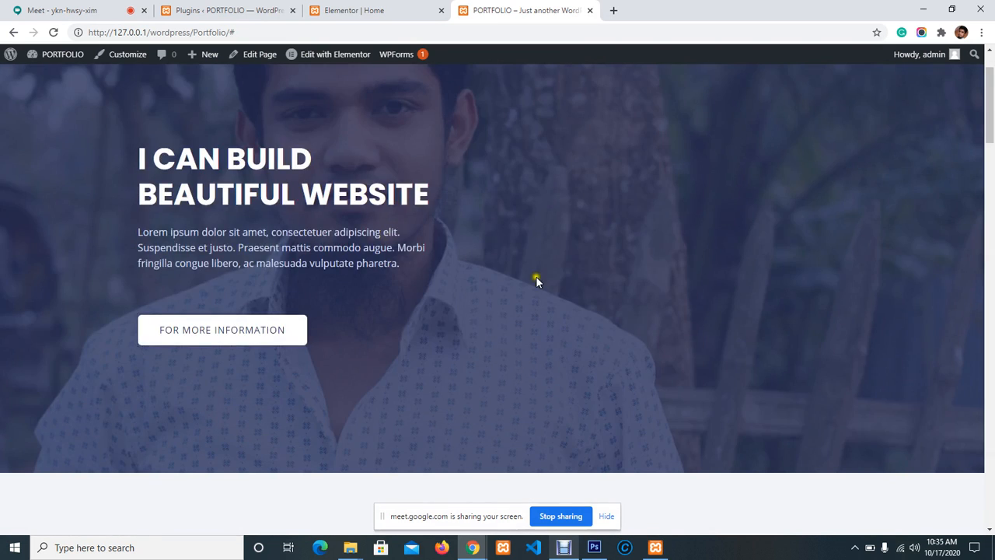
Step: Examine the hero text and the "How can we help you?" section on the live page
left_click_drag(124, 157, 322, 307)
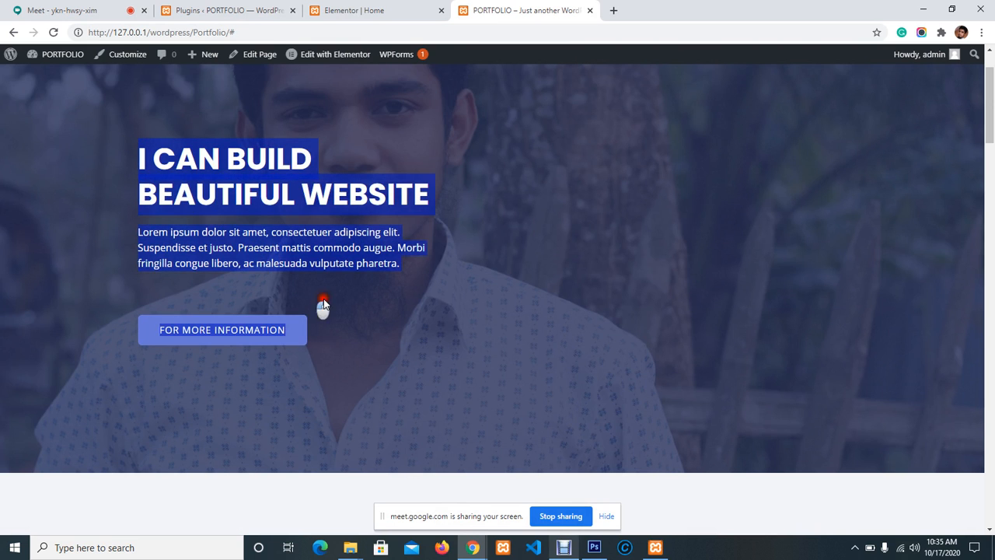
scroll(536, 295, "up", 1)
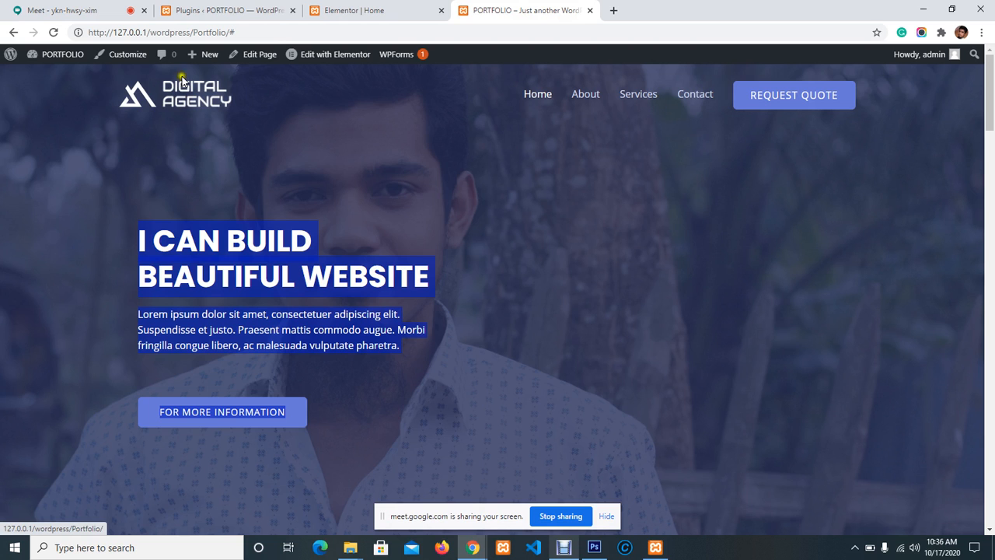
scroll(615, 240, "down", 3)
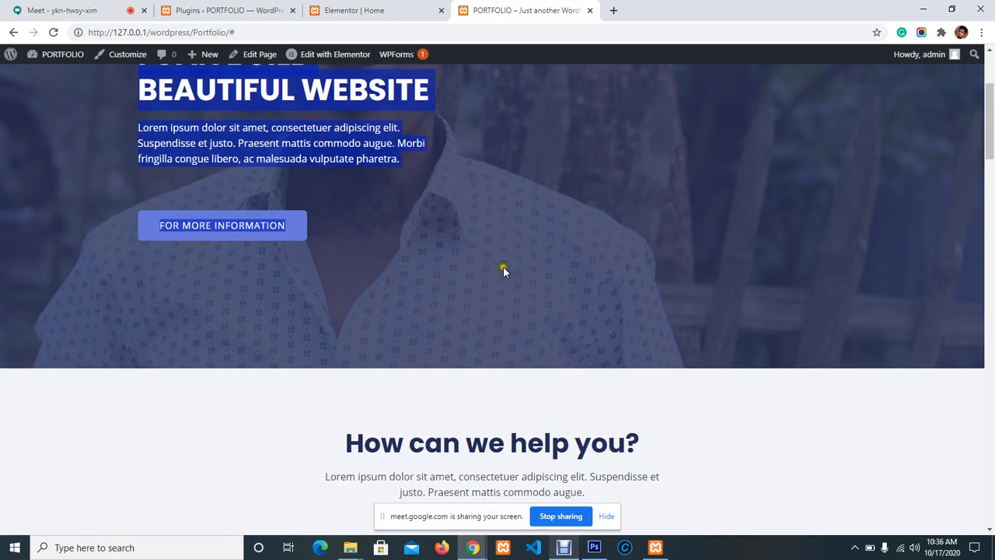
scroll(504, 269, "down", 2)
left_click_drag(329, 300, 861, 367)
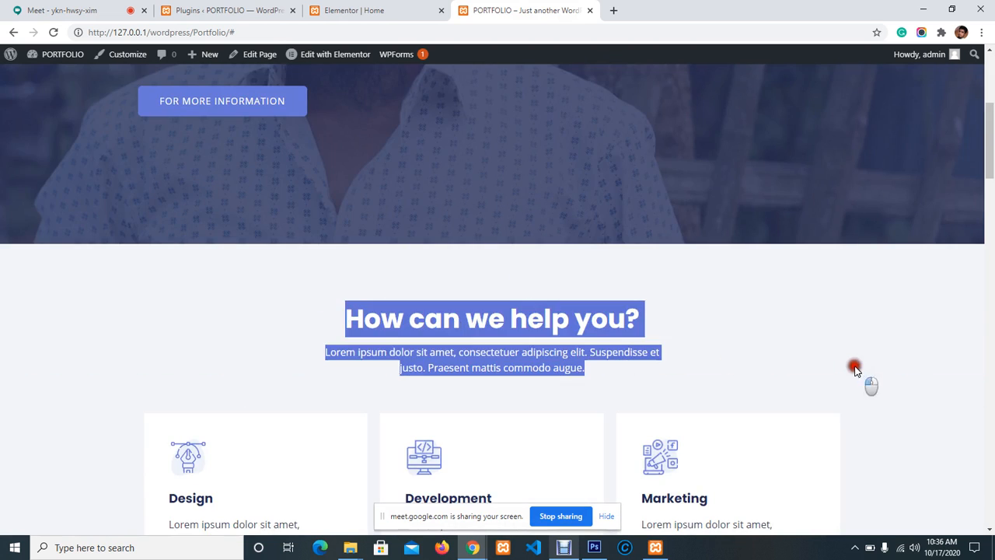
left_click(752, 360)
scroll(23, 137, "up", 5)
left_click(268, 97)
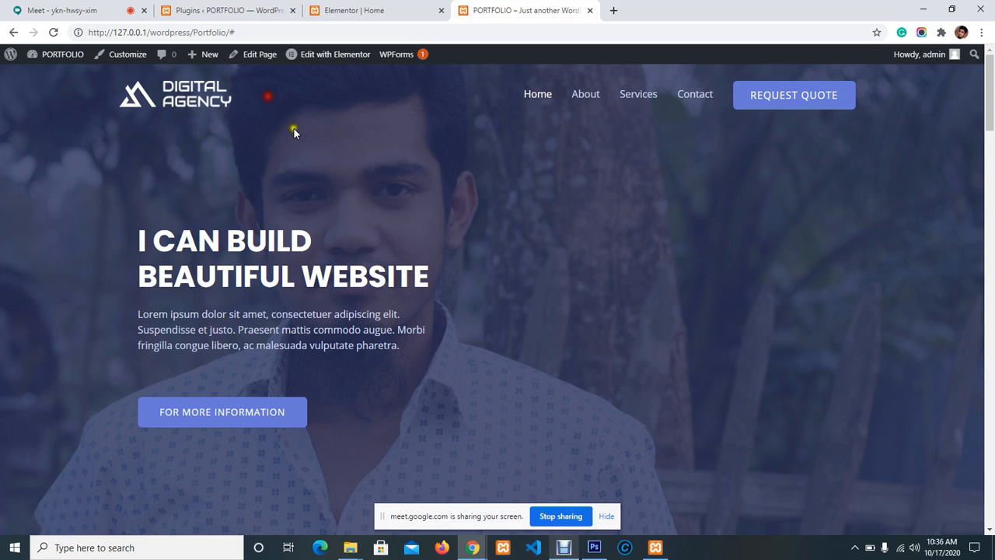
Step: Return to the Home page editor and inspect the hero heading and the paragraph below it
left_click(223, 9)
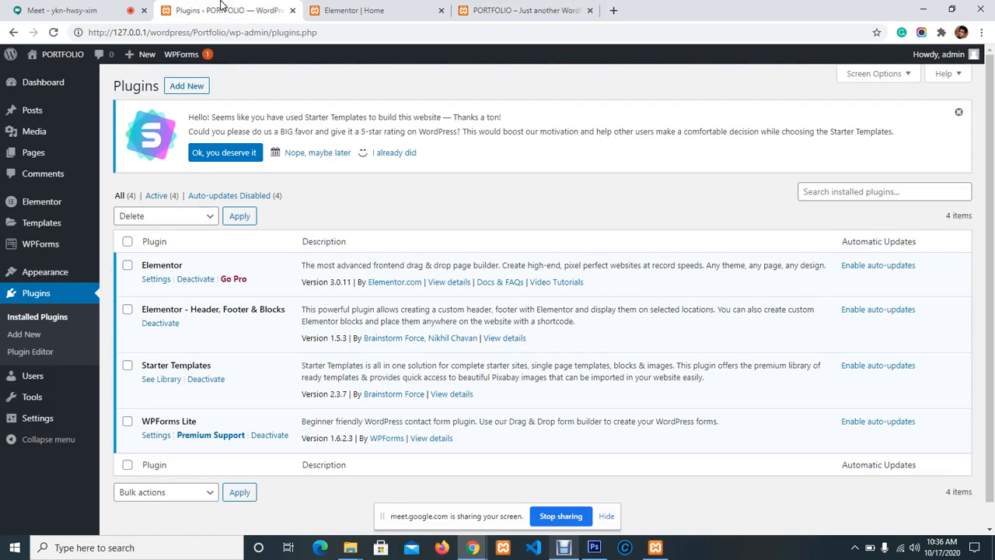
left_click(346, 10)
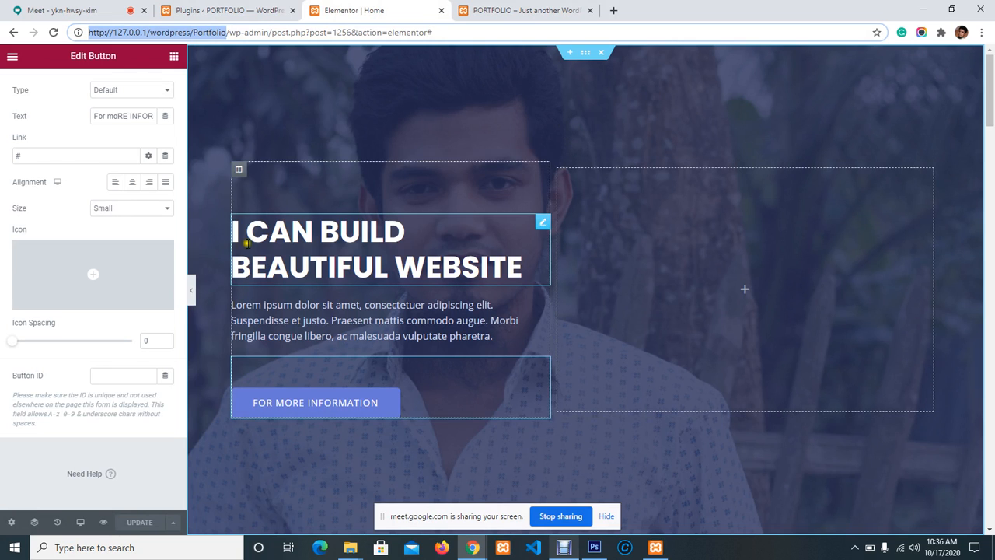
mouse_move(233, 232)
left_mouse_down()
mouse_move(538, 282)
mouse_move(564, 277)
mouse_move(517, 280)
mouse_move(530, 276)
mouse_move(525, 263)
mouse_move(515, 275)
mouse_move(234, 221)
left_mouse_up()
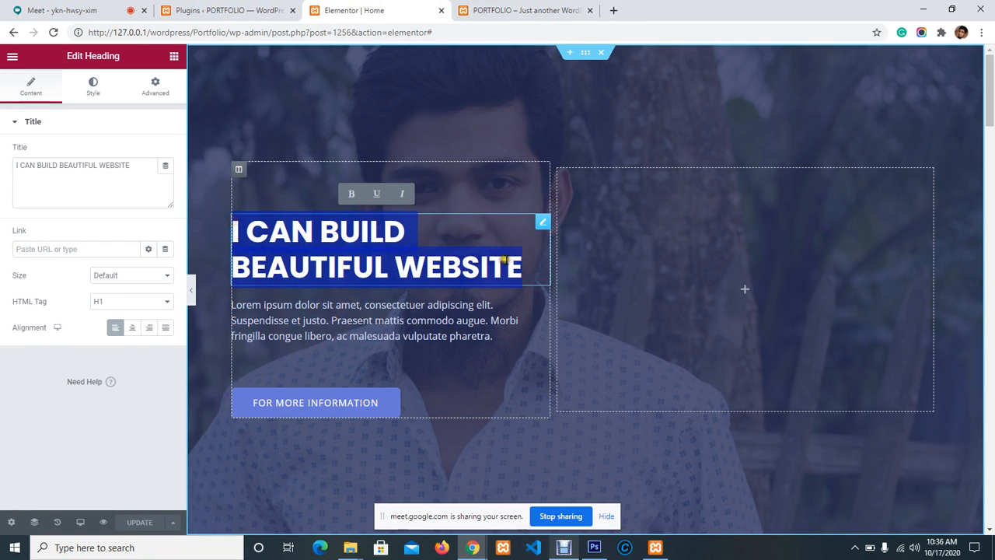
left_click(504, 339)
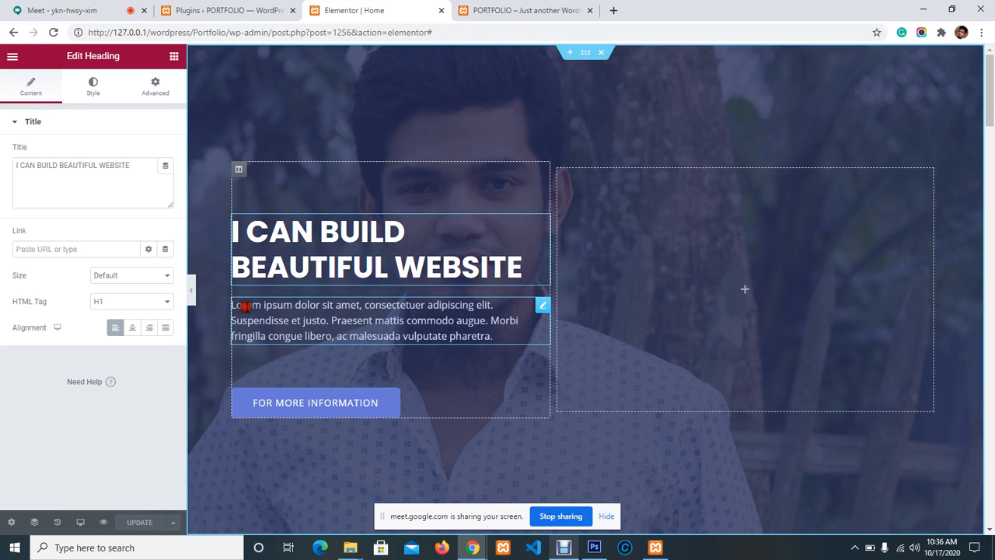
left_click(542, 345)
scroll(448, 354, "down", 3)
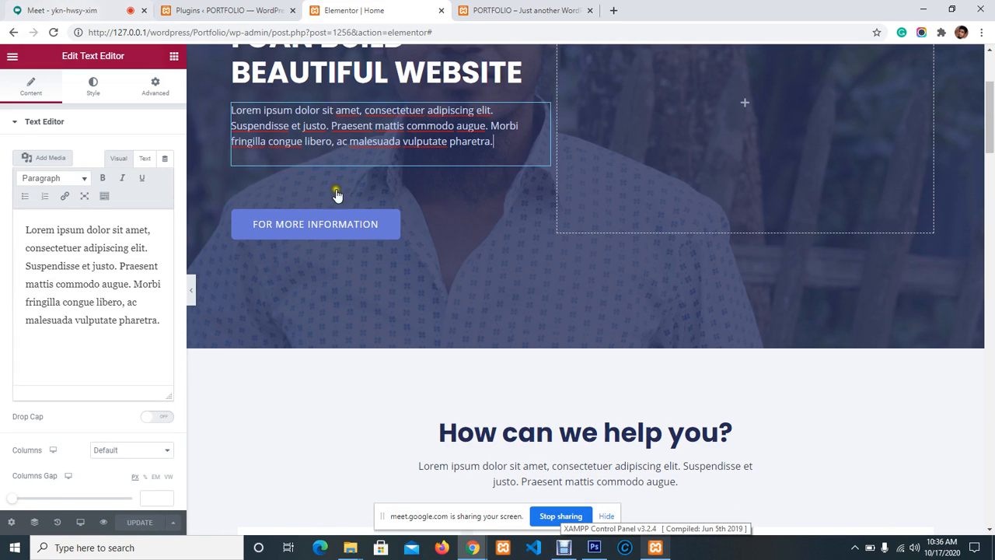
left_click(563, 547)
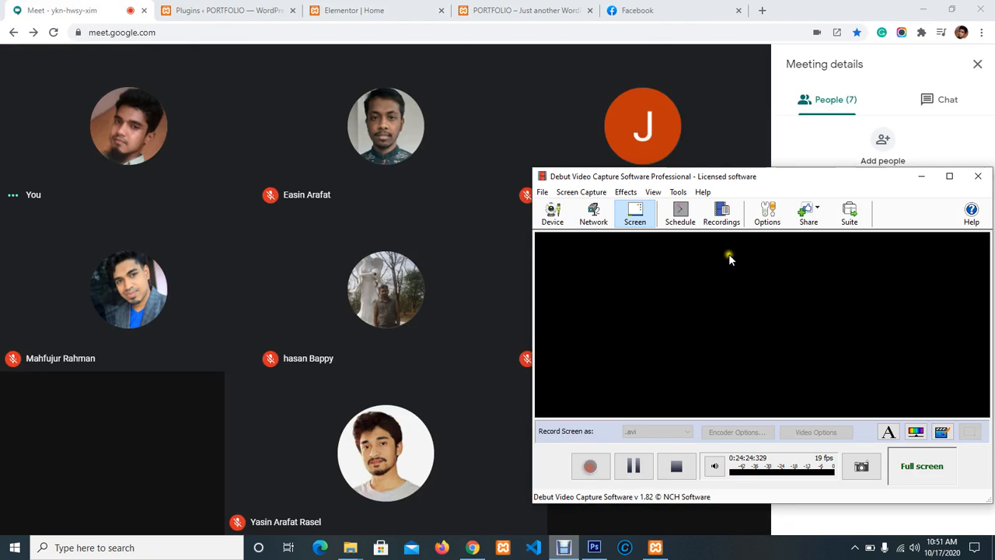
left_click(919, 175)
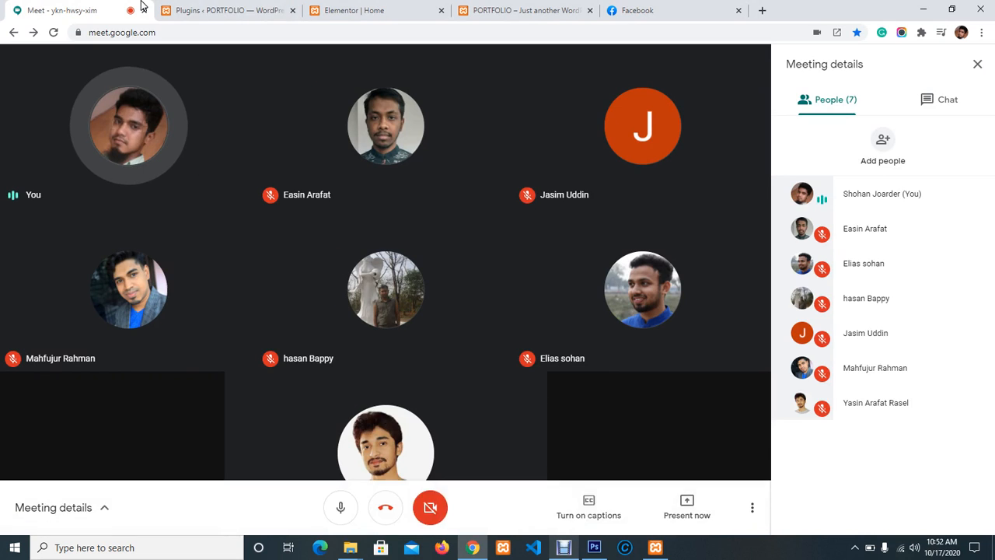
Step: Return to the Home page editor and replace the "How can we help you?" heading text with "M"
left_click(231, 9)
left_click(346, 10)
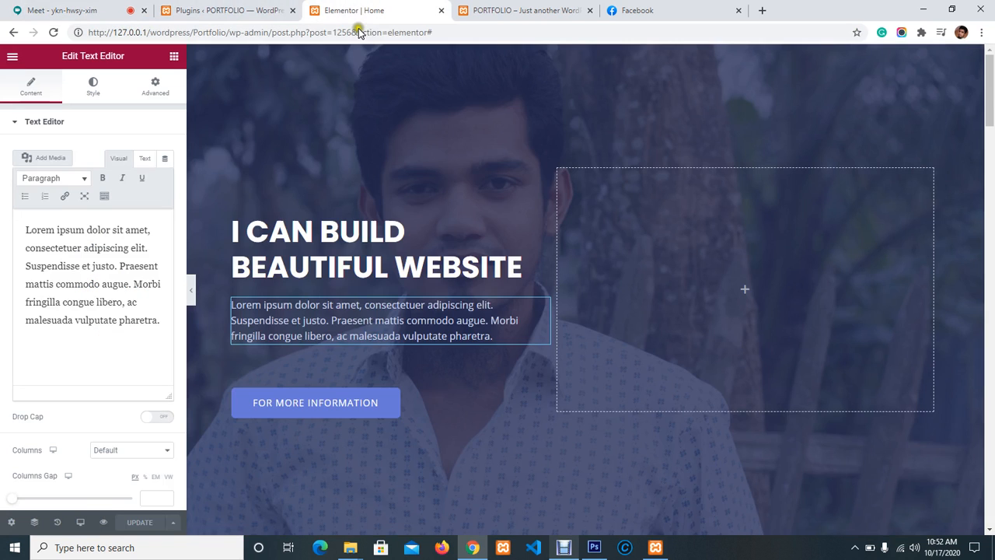
scroll(226, 315, "down", 3)
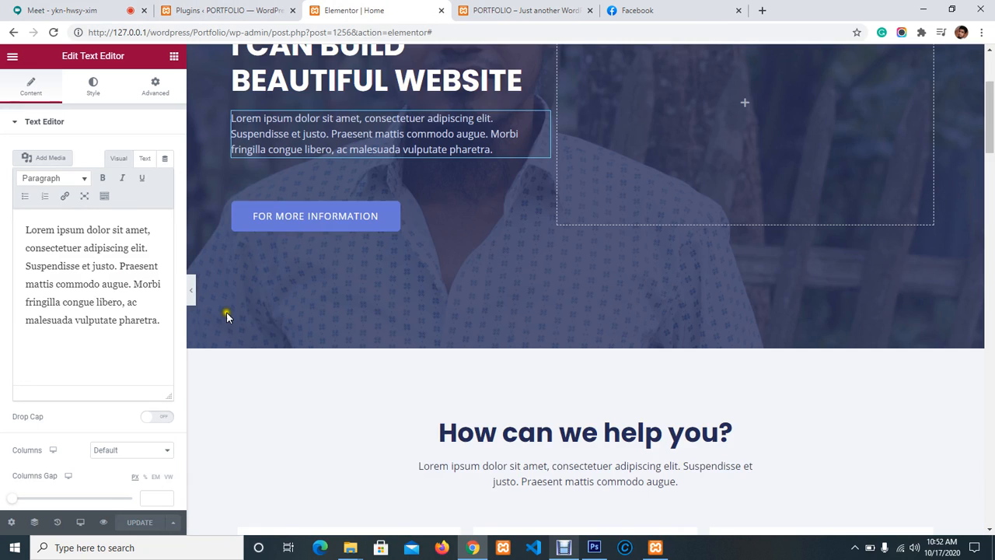
scroll(226, 315, "down", 1)
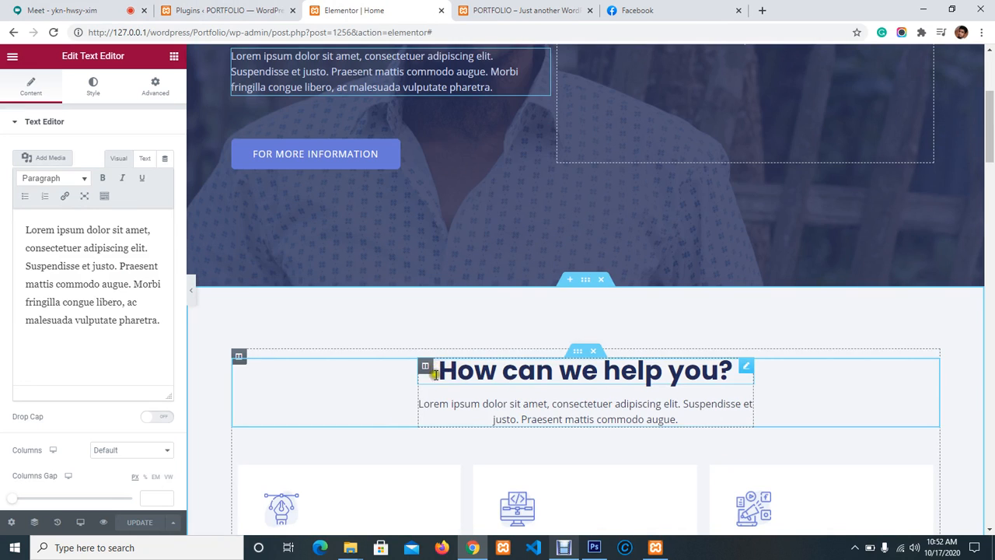
scroll(435, 375, "down", 2)
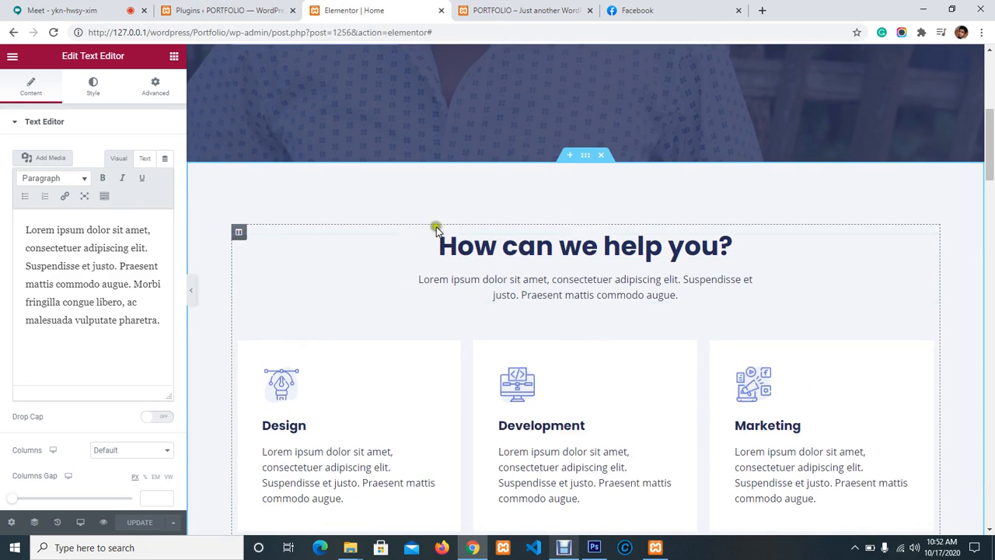
scroll(636, 335, "down", 1)
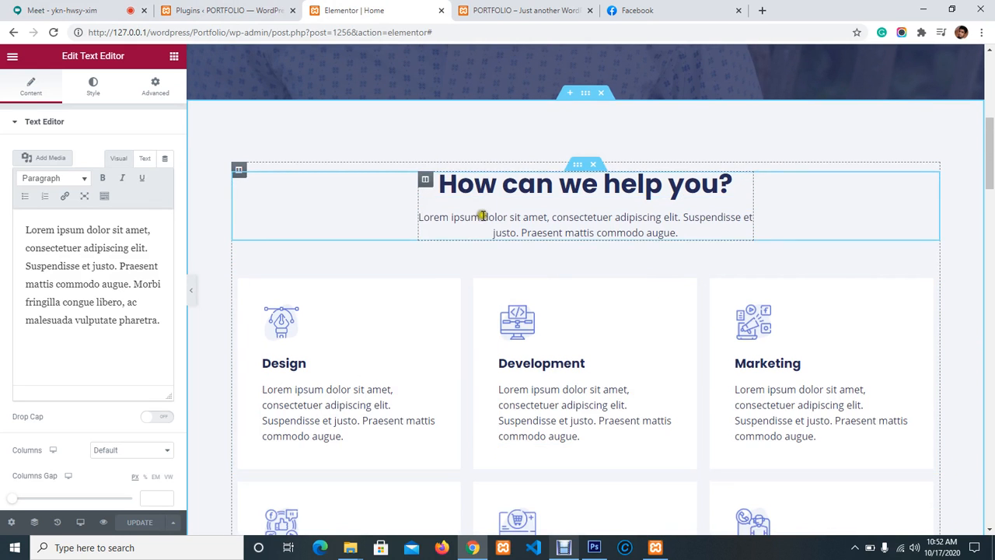
left_click(440, 183)
left_click_drag(440, 183, 735, 190)
left_click(737, 191)
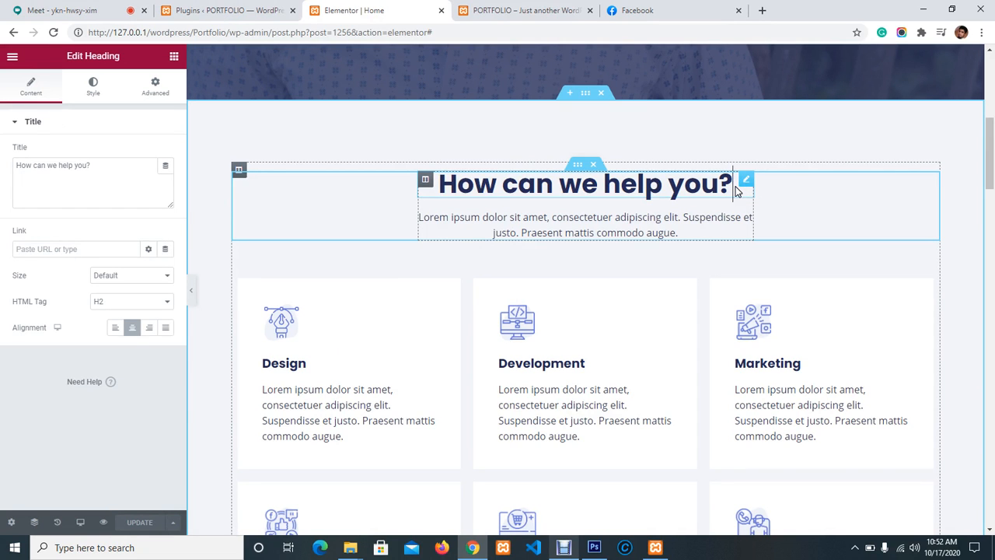
key("shift+Left")
key("shift+Left")
key("shift+Left")
key("shift+Left")
key("shift+Left")
key("shift+Left")
key("shift+Left")
key("shift+Left")
key("shift+Left")
key("shift+Left")
key("shift+Left")
key("shift+Left")
key("shift+Left")
key("shift+Left")
key("shift+Left")
key("shift+Left")
key("shift+Left")
key("shift+Left")
key("shift+Left")
key("shift+Left")
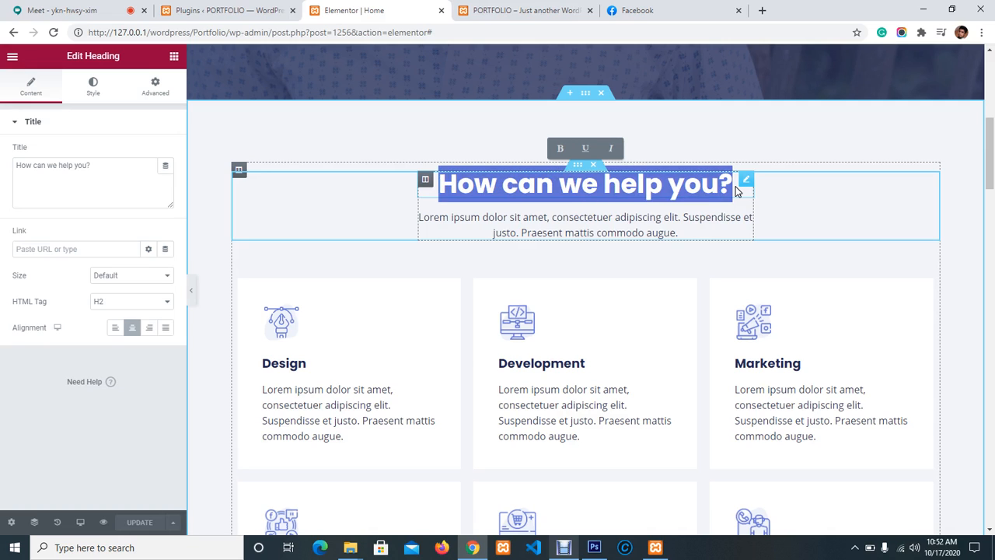
type("M")
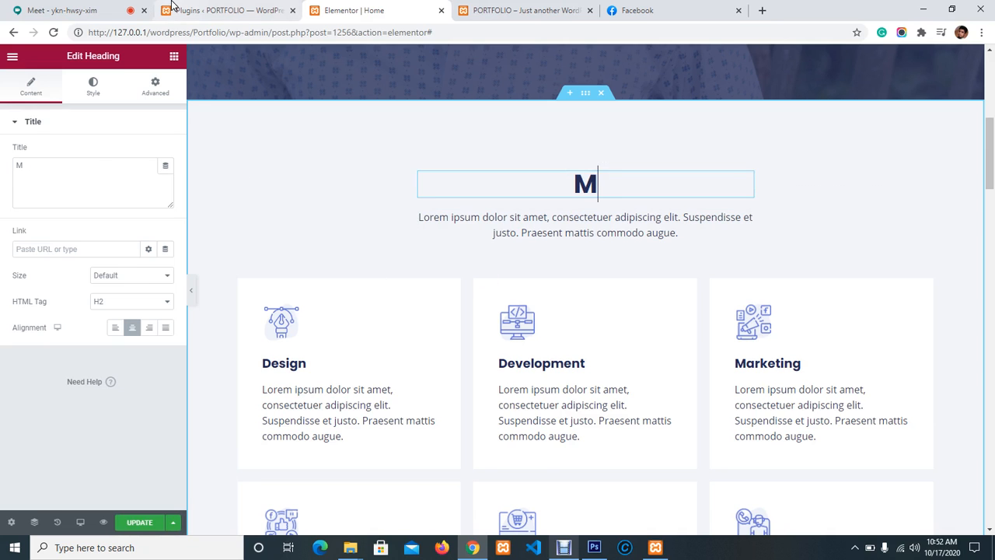
Step: Switch to the Google Meet call and present the entire screen to the participants
left_click(35, 10)
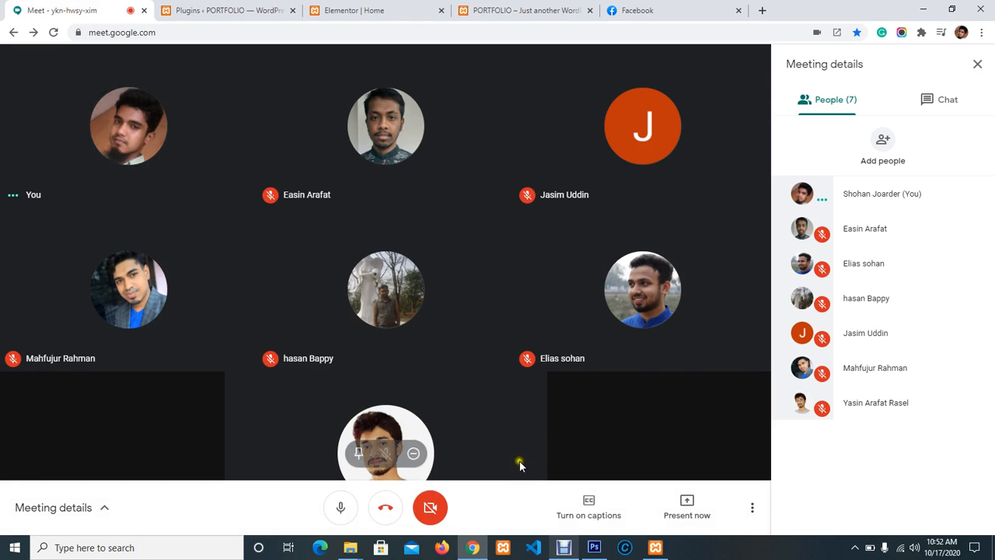
left_click(684, 504)
left_click(666, 398)
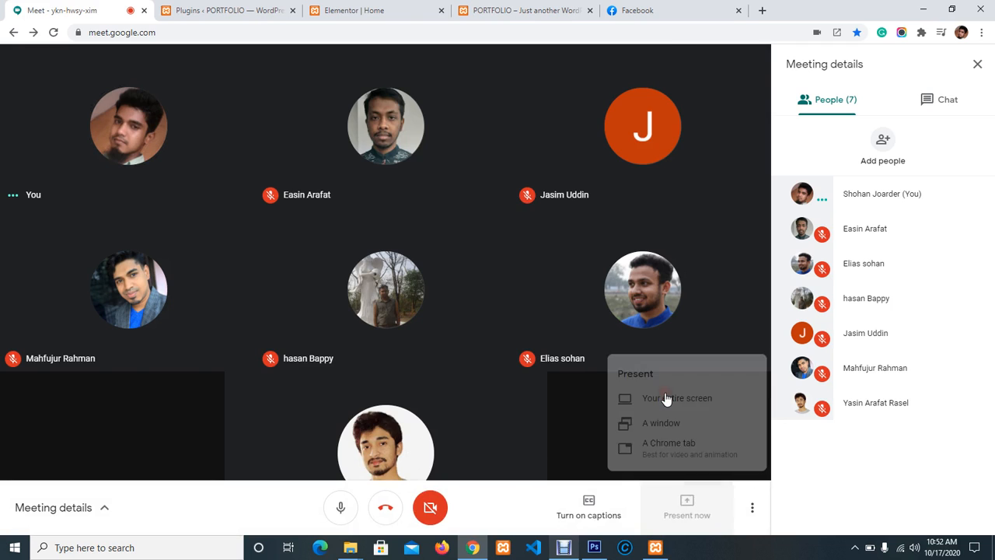
left_click(412, 183)
left_click(607, 301)
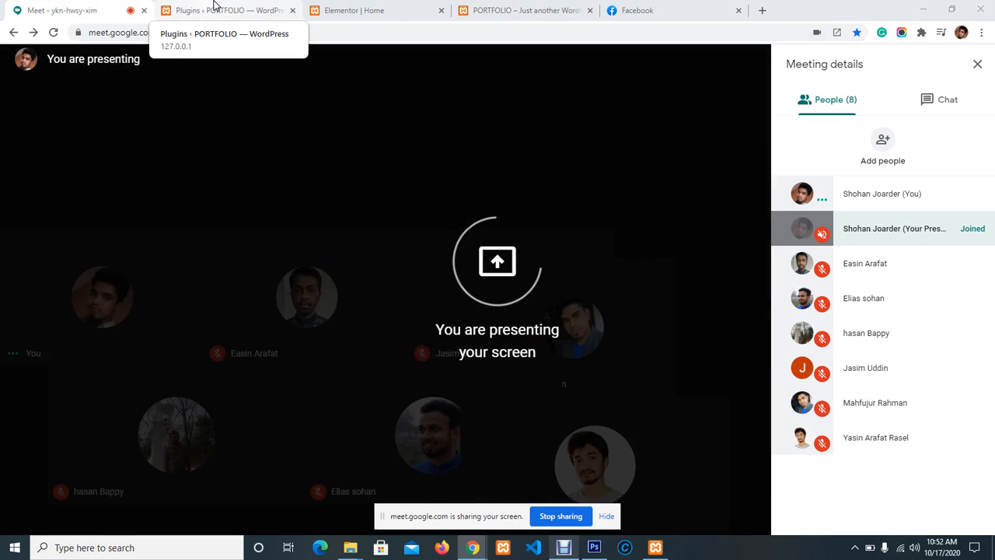
Step: Check the screen presentation in the Meet call and return to the Home page editor
left_click(215, 9)
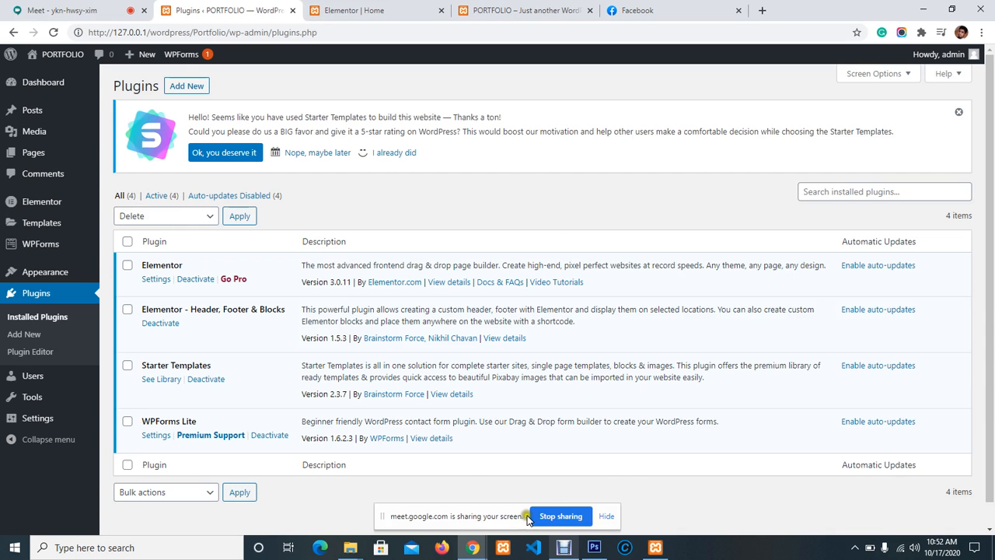
left_click(106, 6)
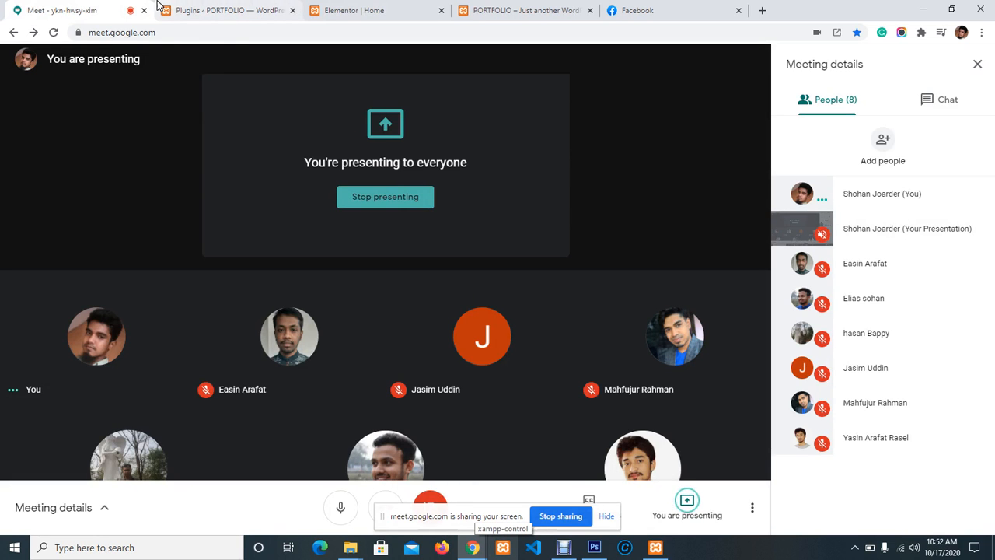
left_click(339, 8)
left_click(237, 9)
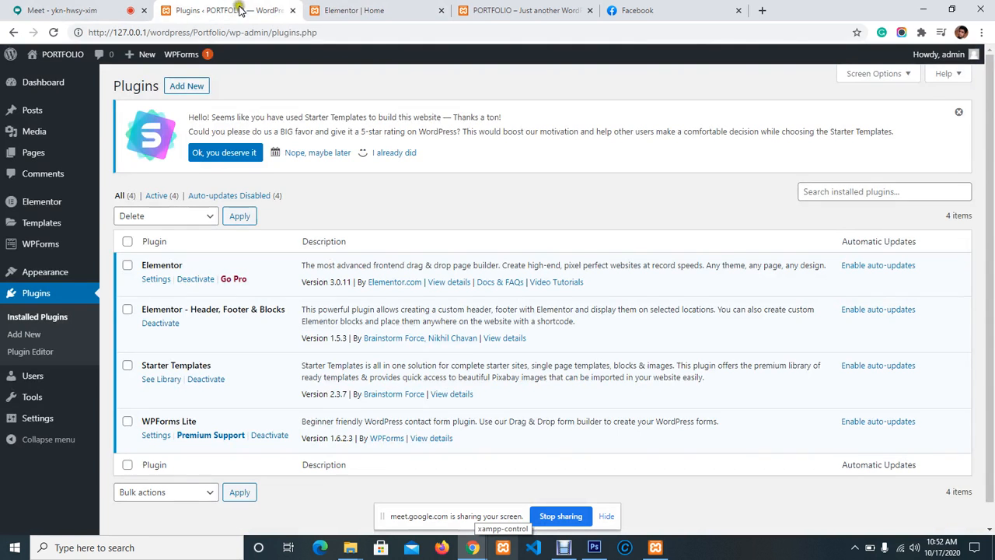
left_click(354, 10)
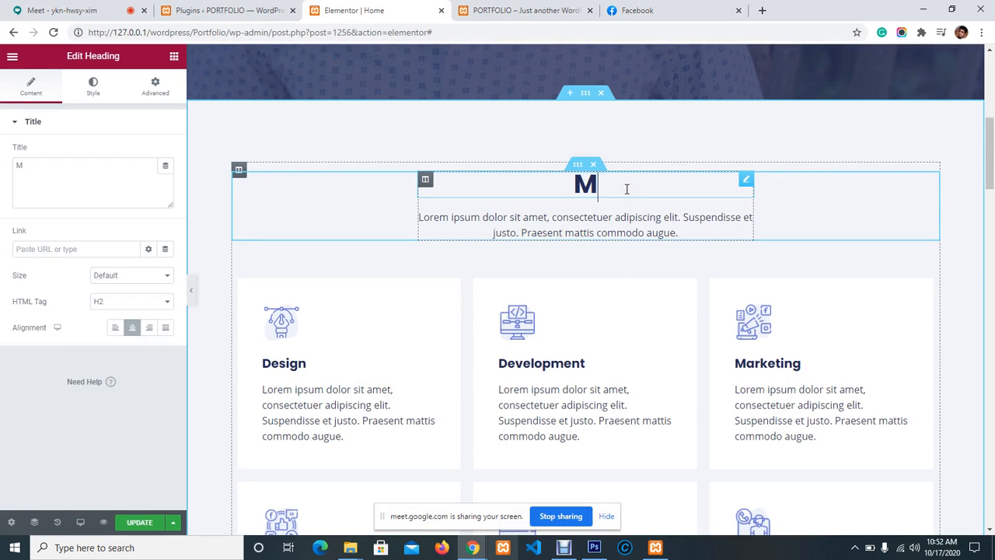
Step: Complete the services section heading so that it reads "MY SERVICES"
type("Y")
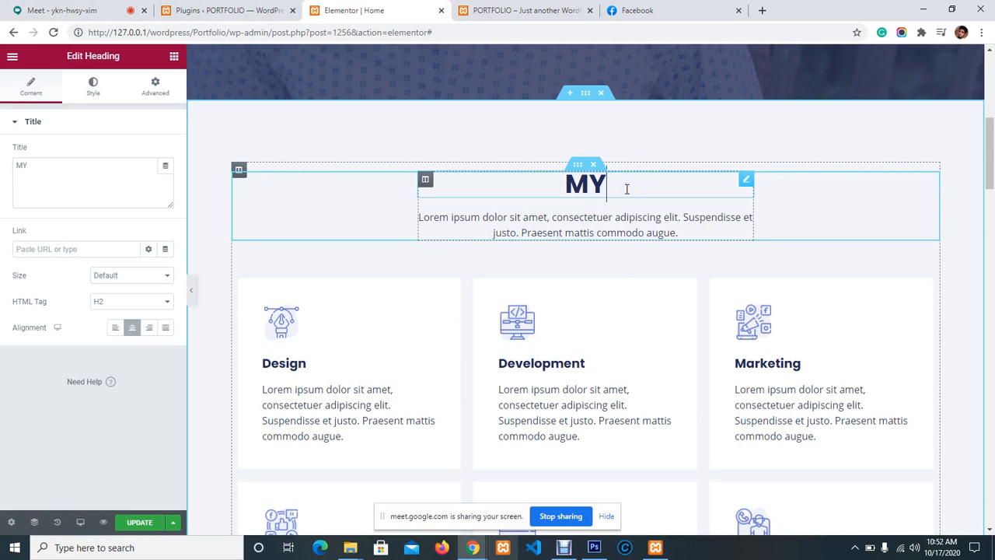
type(" SER")
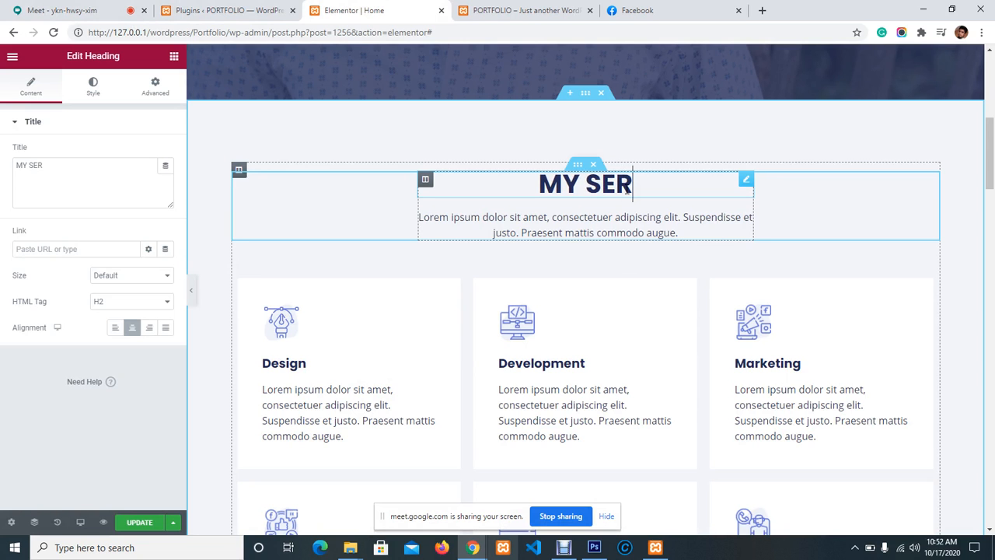
type("VICES")
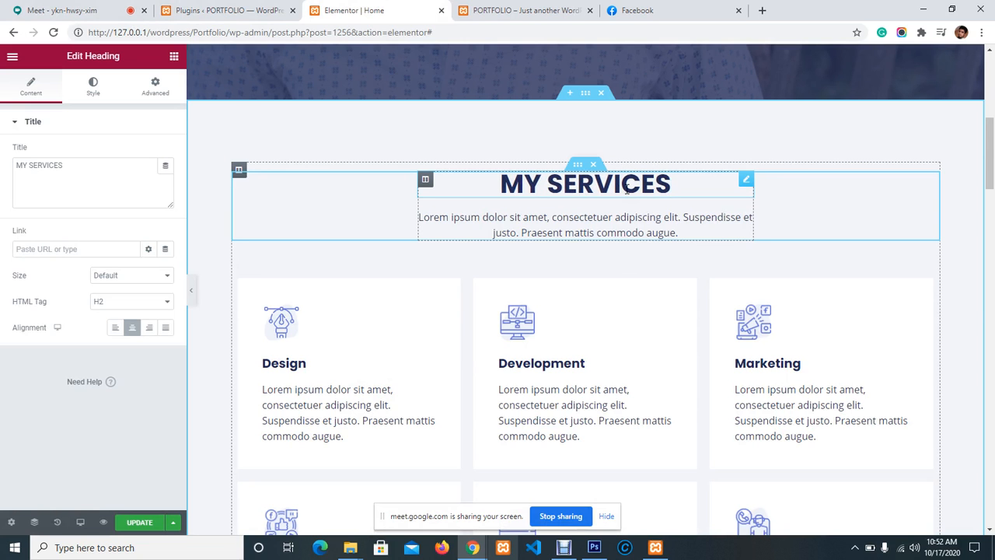
Step: Look over the home page's service cards, portfolio section and hero section around the services heading
scroll(627, 189, "down", 11)
scroll(444, 229, "up", 6)
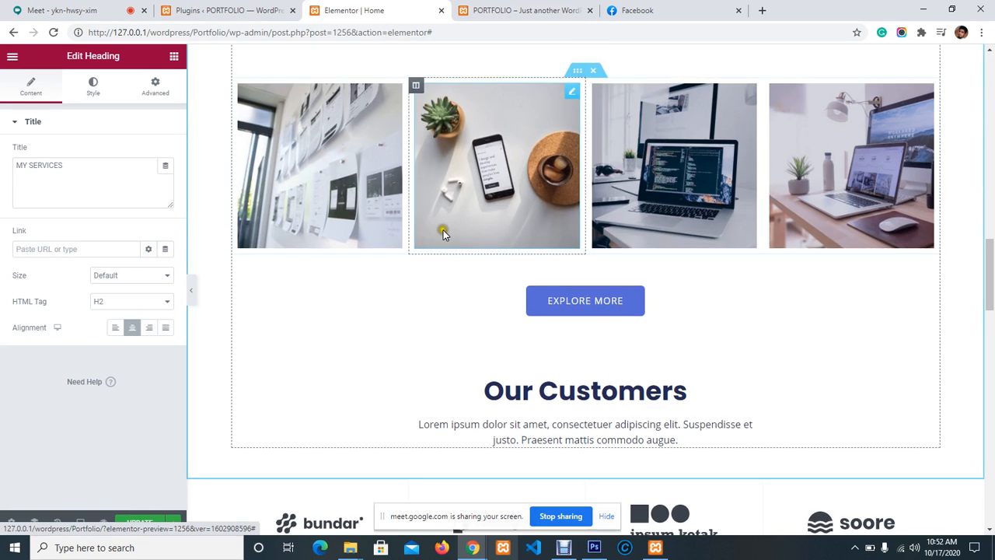
scroll(609, 300, "up", 1)
scroll(820, 401, "down", 2)
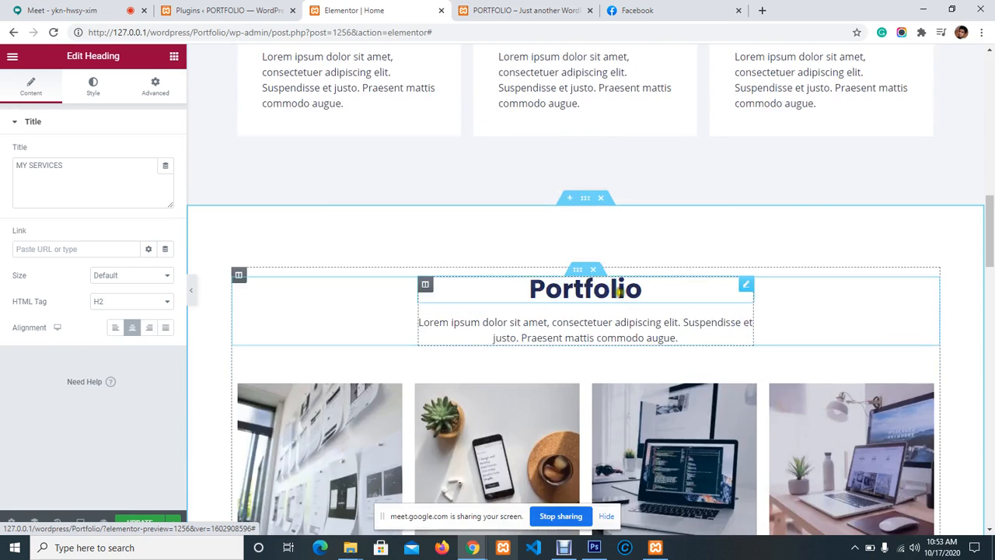
scroll(623, 294, "up", 4)
scroll(614, 293, "up", 5)
scroll(591, 300, "down", 4)
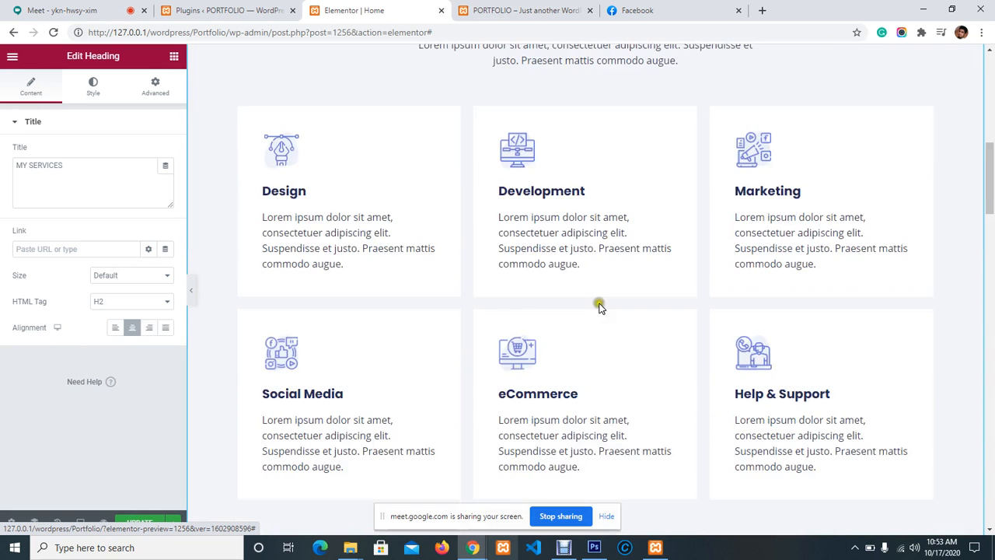
scroll(605, 305, "up", 1)
scroll(606, 305, "up", 5)
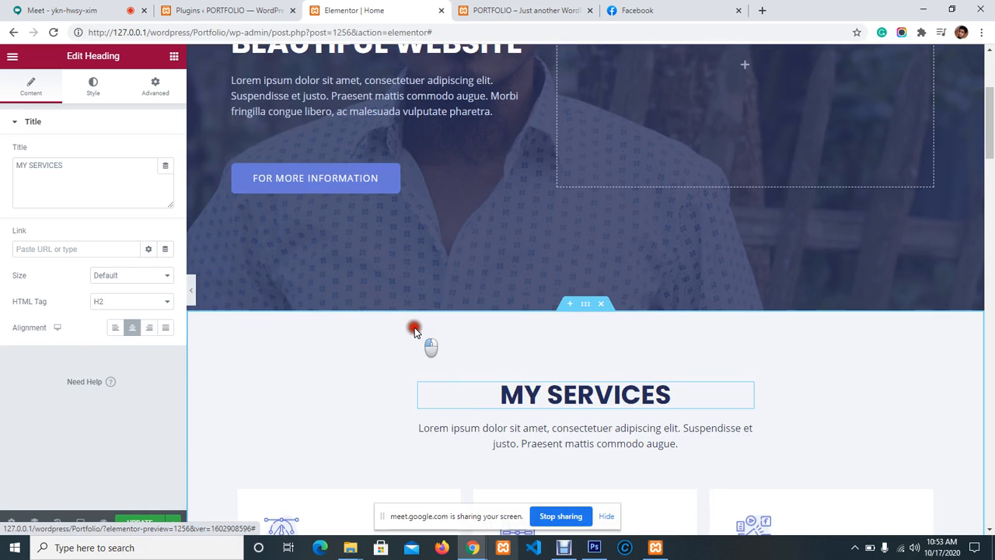
scroll(685, 440, "down", 1)
scroll(685, 440, "down", 1)
Step: Delete all the placeholder text from the paragraph below the "MY SERVICES" heading
left_click(686, 317)
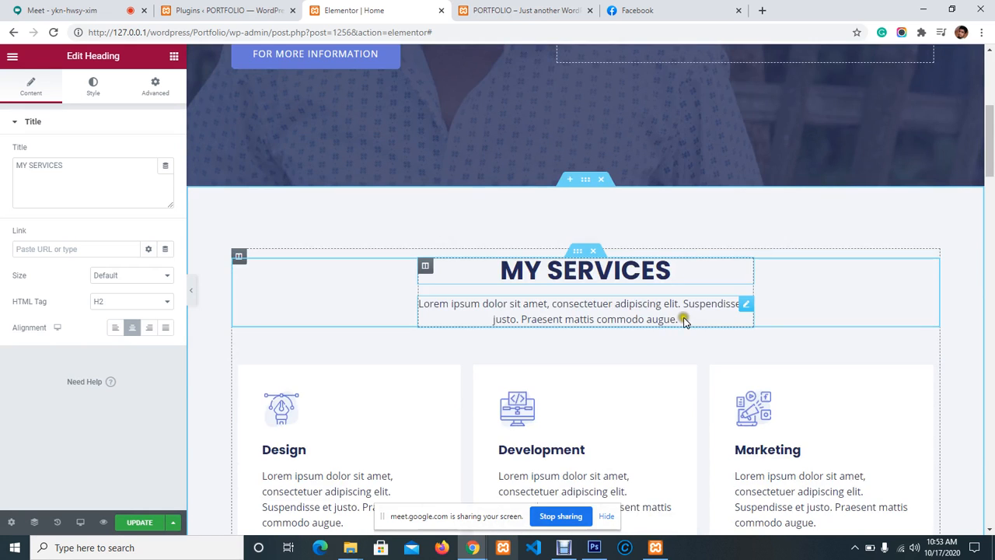
left_click_drag(680, 319, 422, 300)
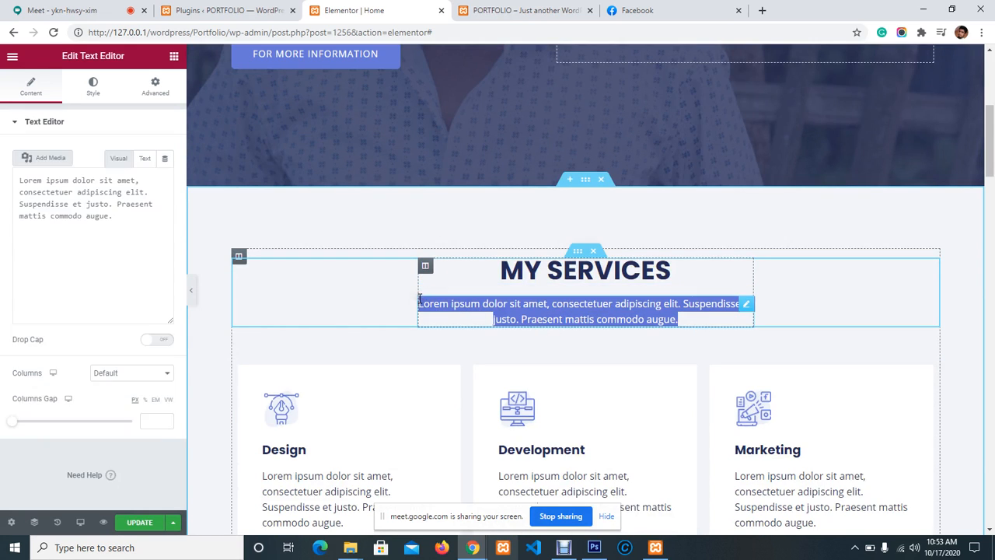
left_click(398, 350)
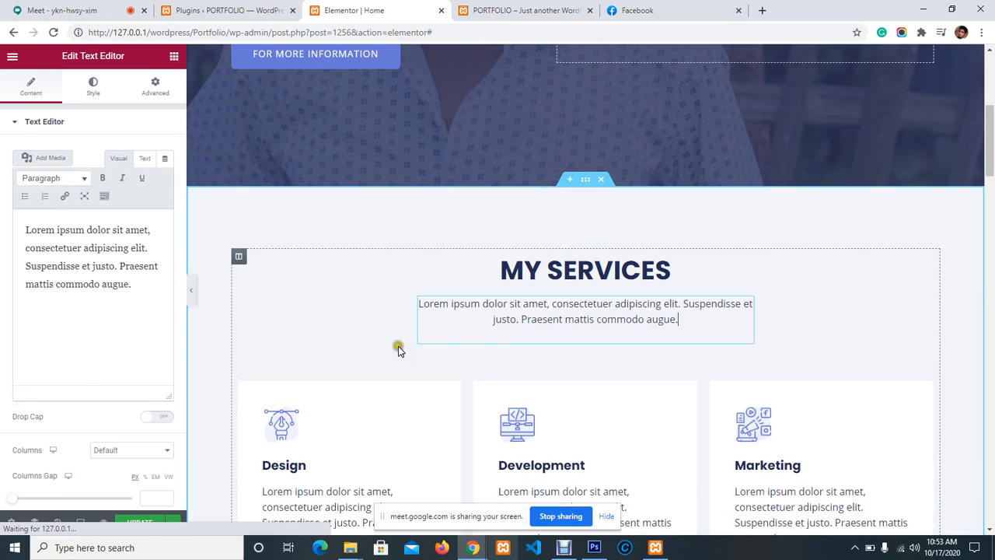
right_click(672, 326)
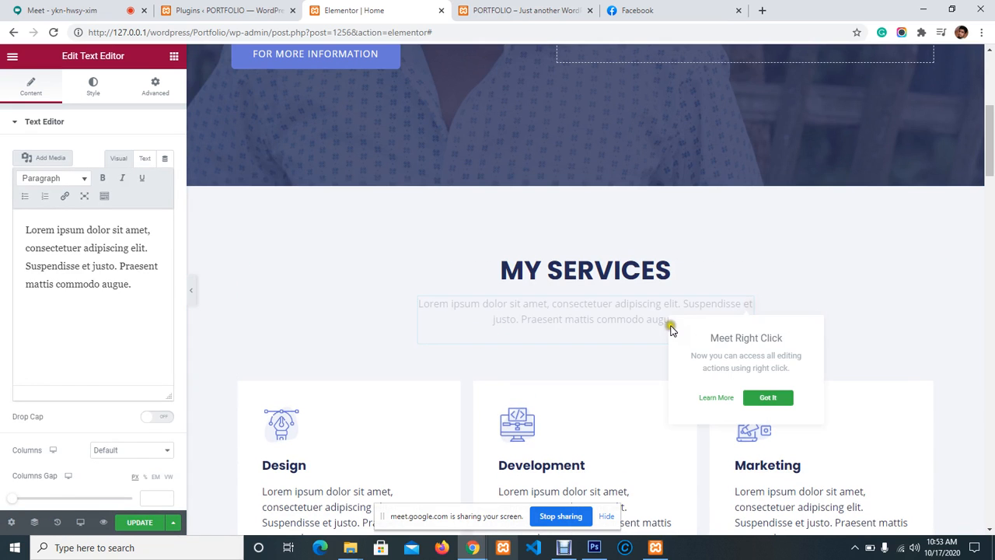
left_click(562, 359)
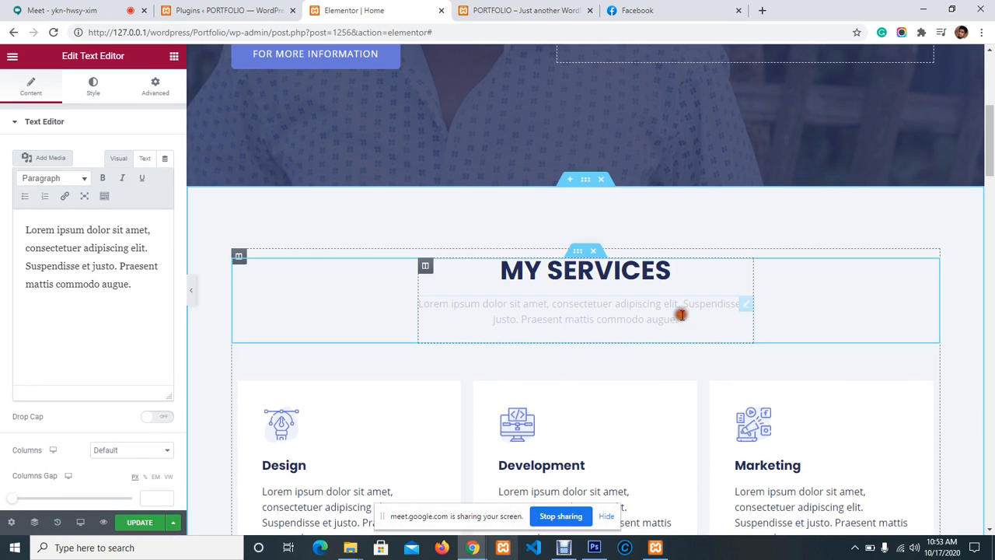
left_click_drag(133, 286, 7, 217)
key("BackSpace")
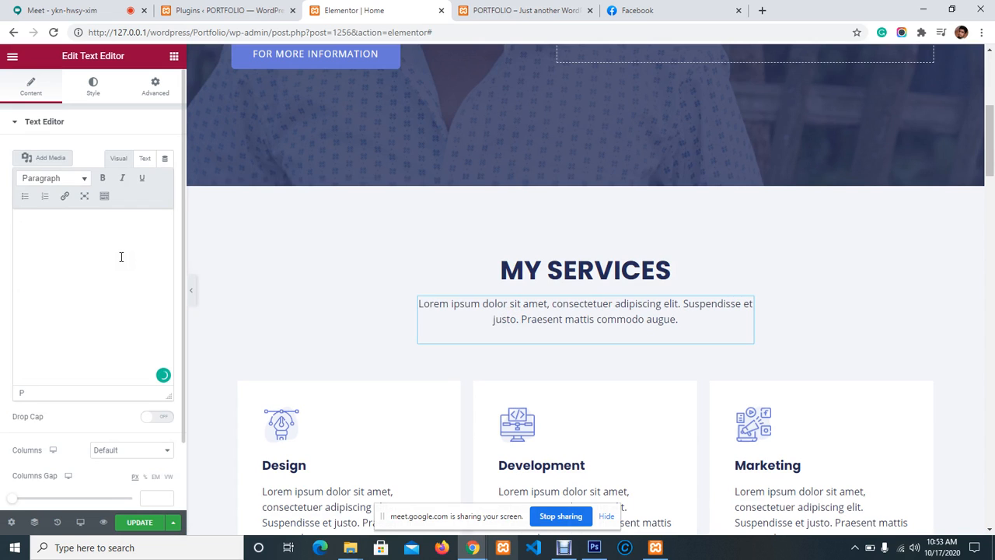
left_click(72, 271)
Step: Review the hero section and the services paragraph, and save the page with the cleared text
scroll(506, 322, "up", 4)
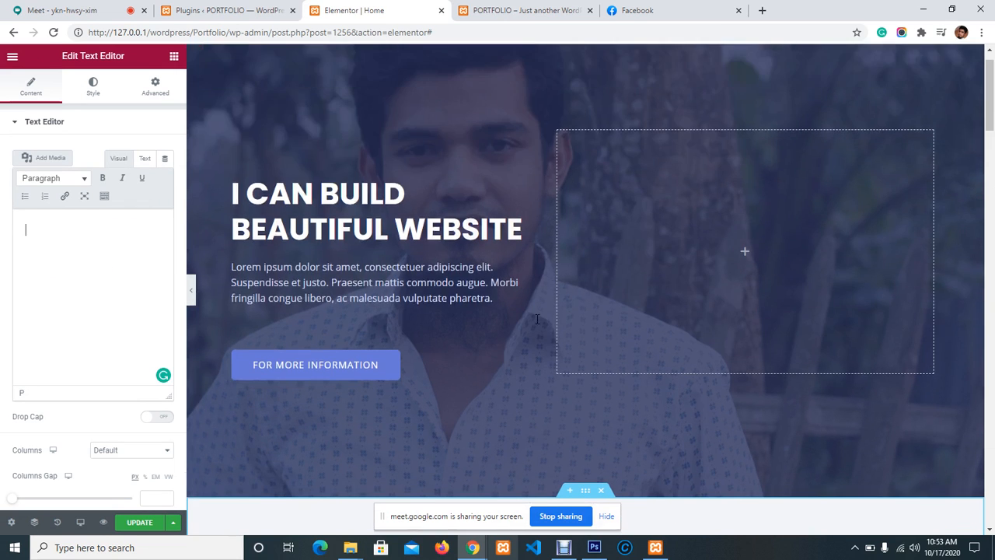
scroll(744, 251, "down", 4)
left_click(747, 305)
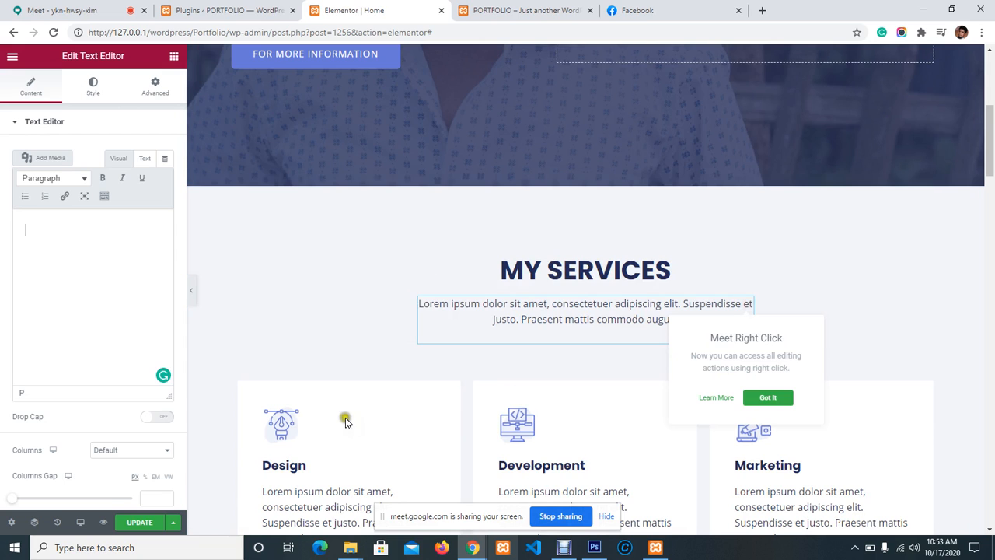
left_click(155, 525)
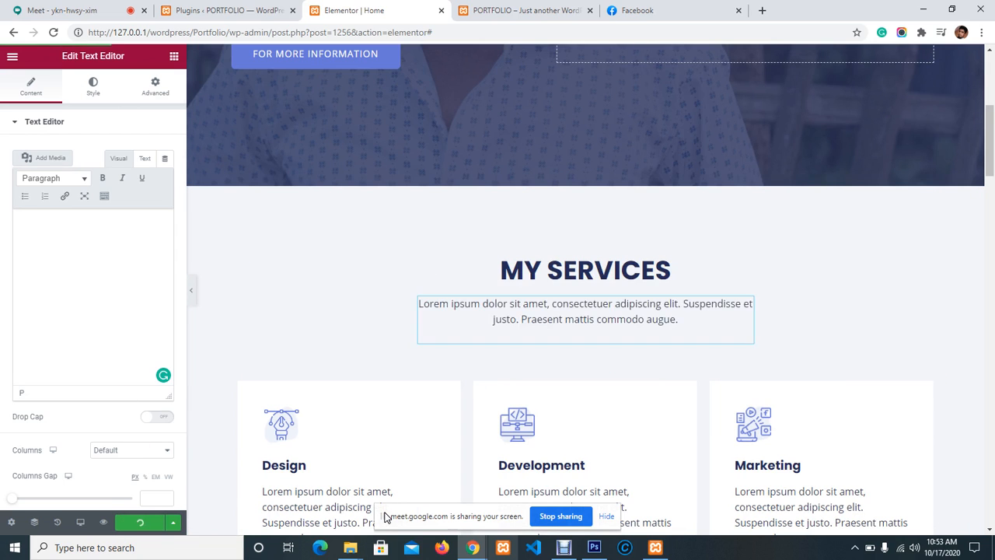
Step: Open the Design card's image in the media library and examine the file details of design-service.svg
scroll(287, 254, "down", 2)
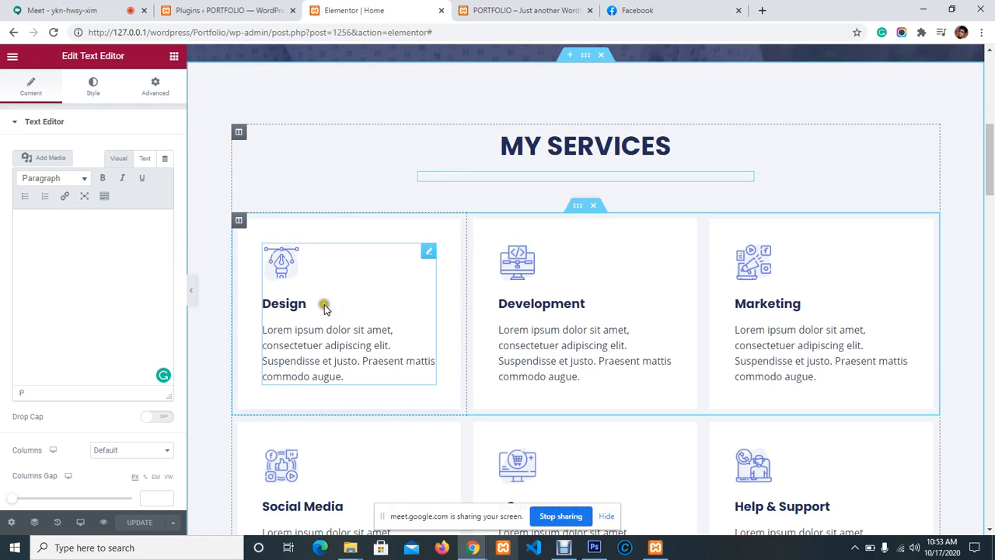
left_click(428, 254)
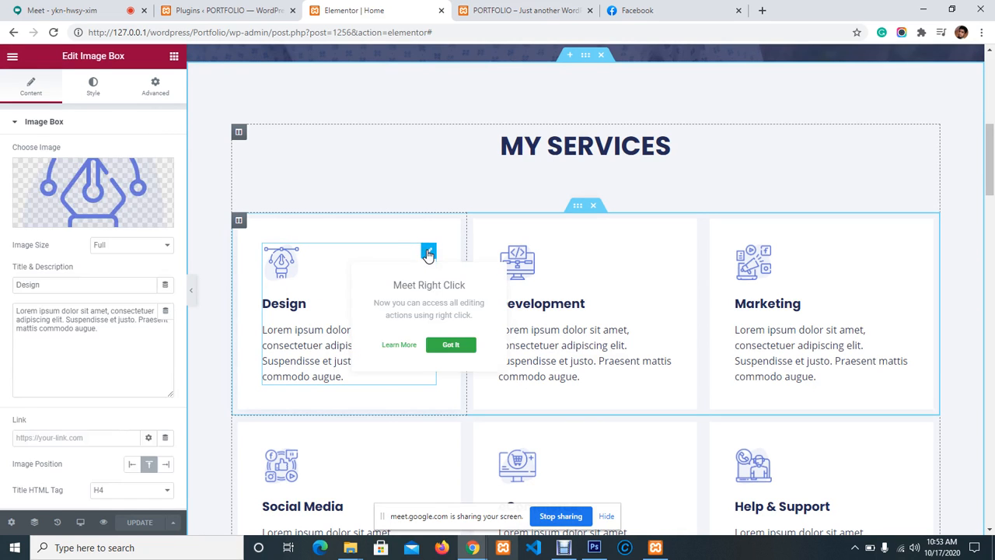
left_click(95, 187)
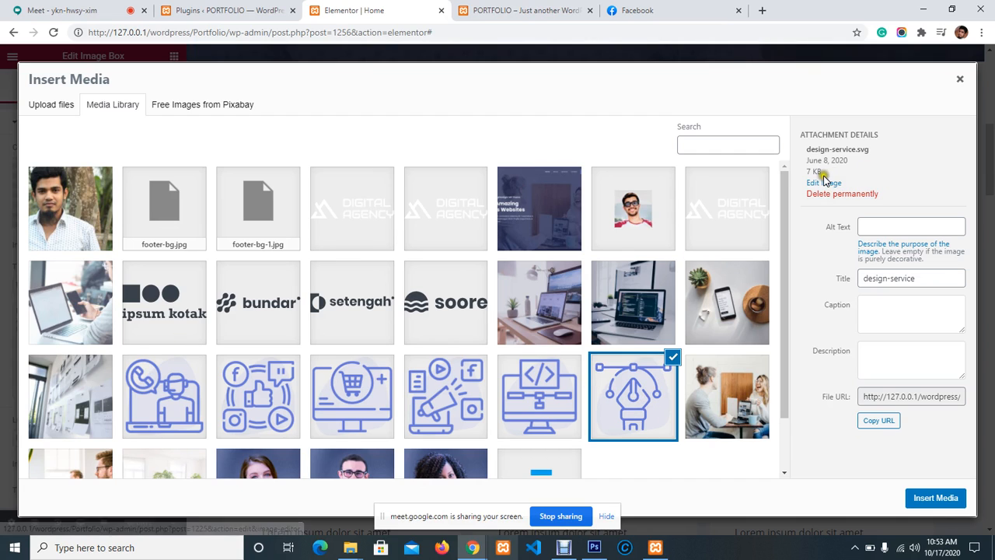
left_click(639, 394)
left_click(603, 403)
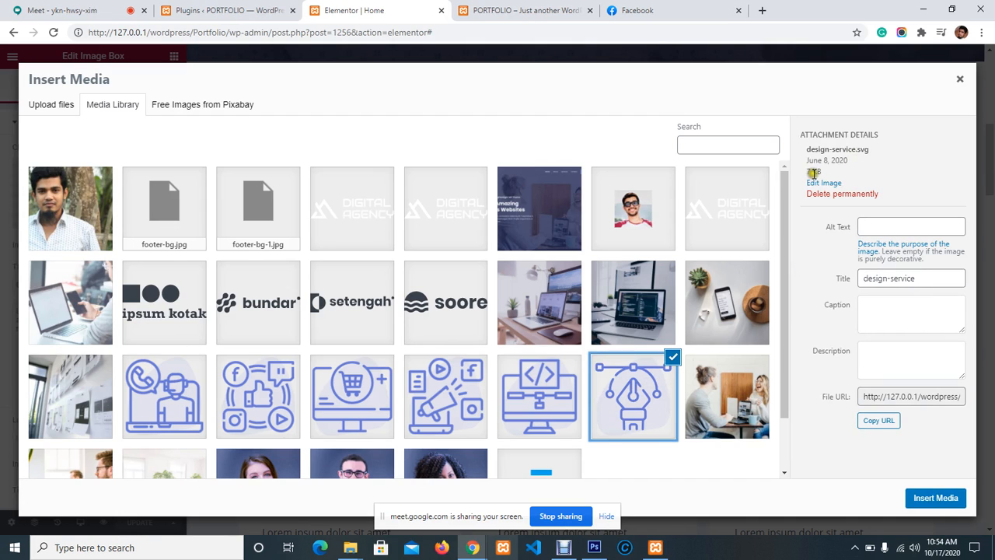
left_click_drag(819, 172, 806, 172)
left_click(856, 171)
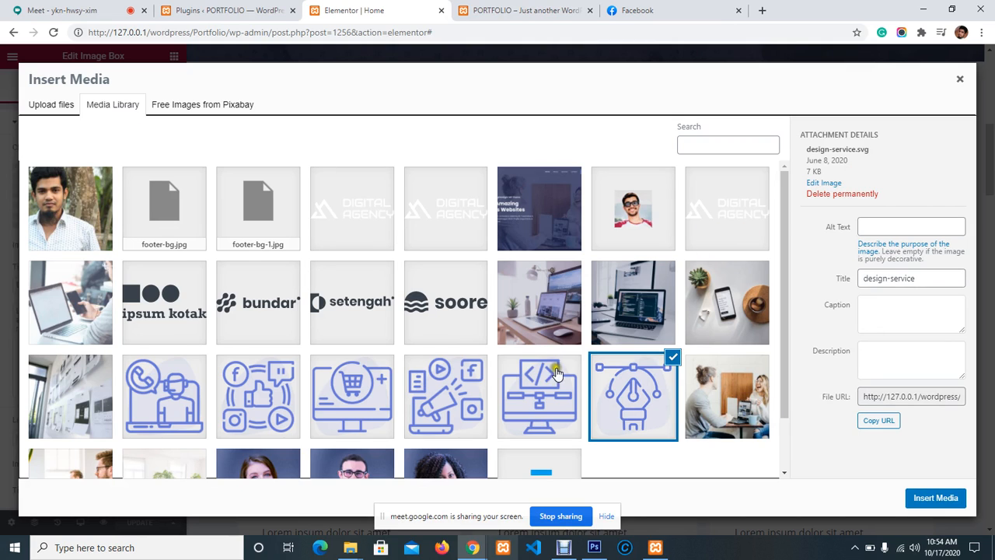
Step: Check the Google Meet call and the Plugins page, and return to the Home page editor
left_click(45, 8)
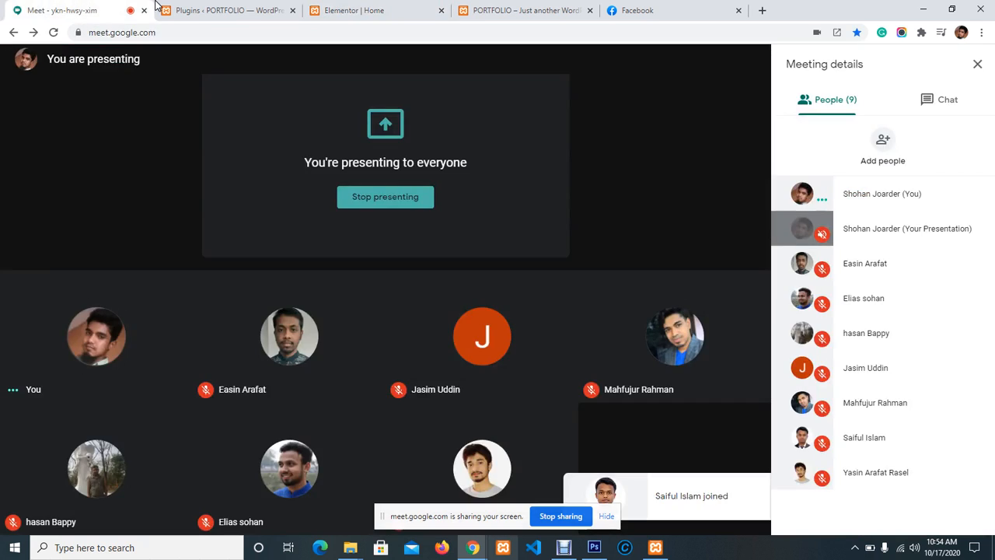
left_click(208, 8)
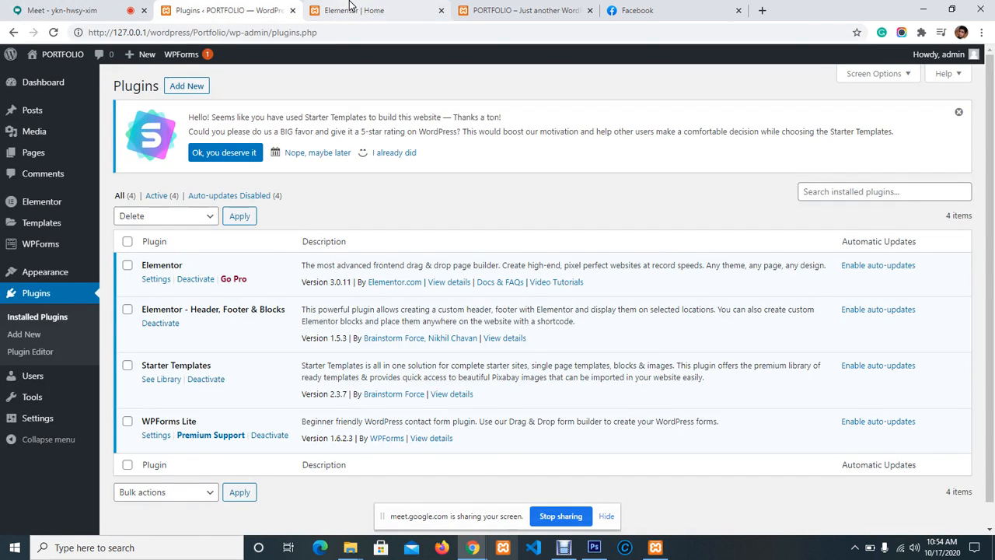
left_click(350, 8)
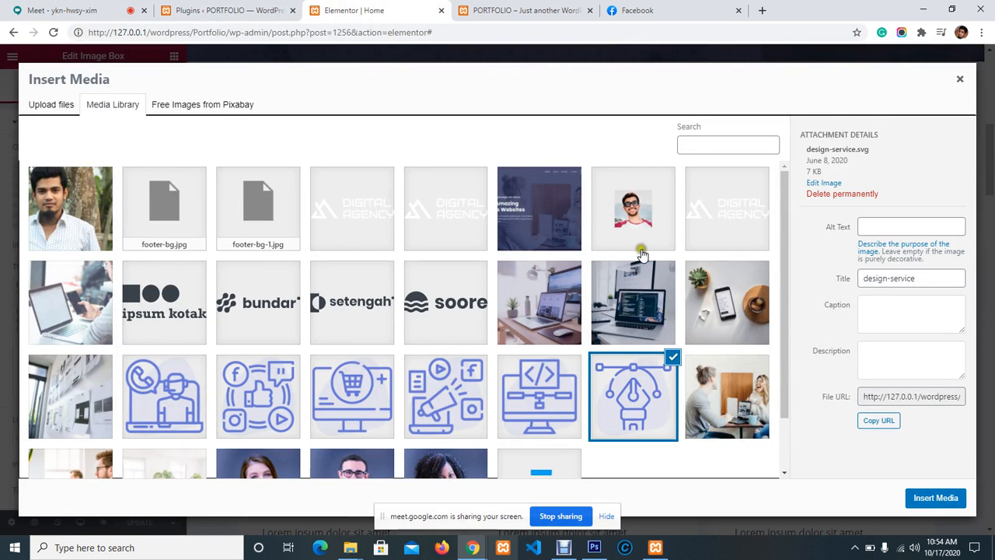
Step: Insert design-service.svg as the Design card's image and check the card's title field
scroll(626, 386, "down", 2)
left_click(926, 495)
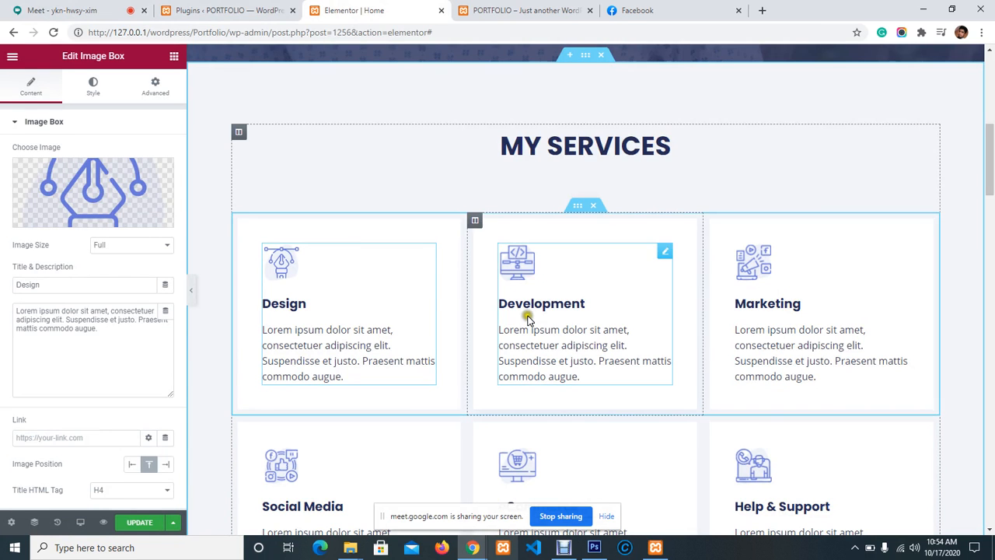
double_click(290, 303)
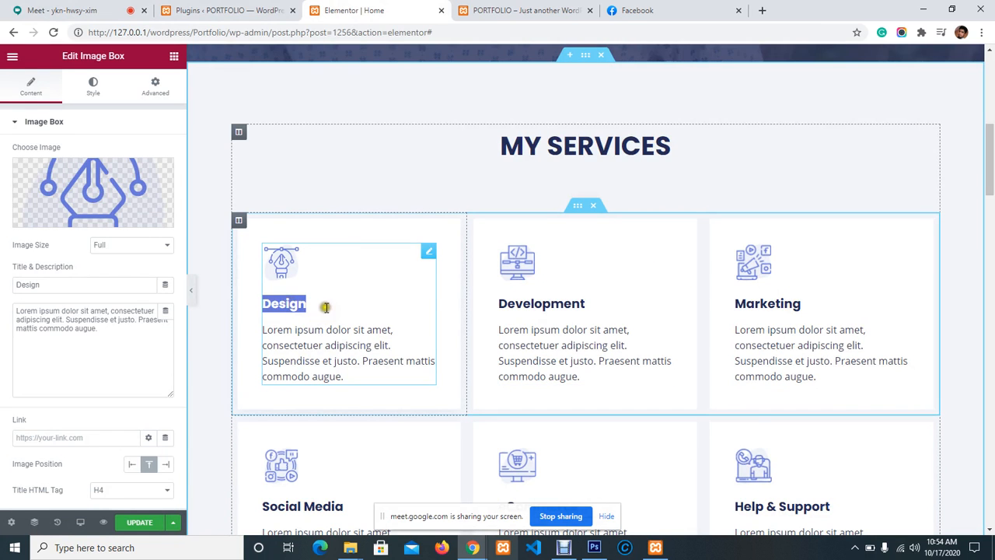
left_click(95, 283)
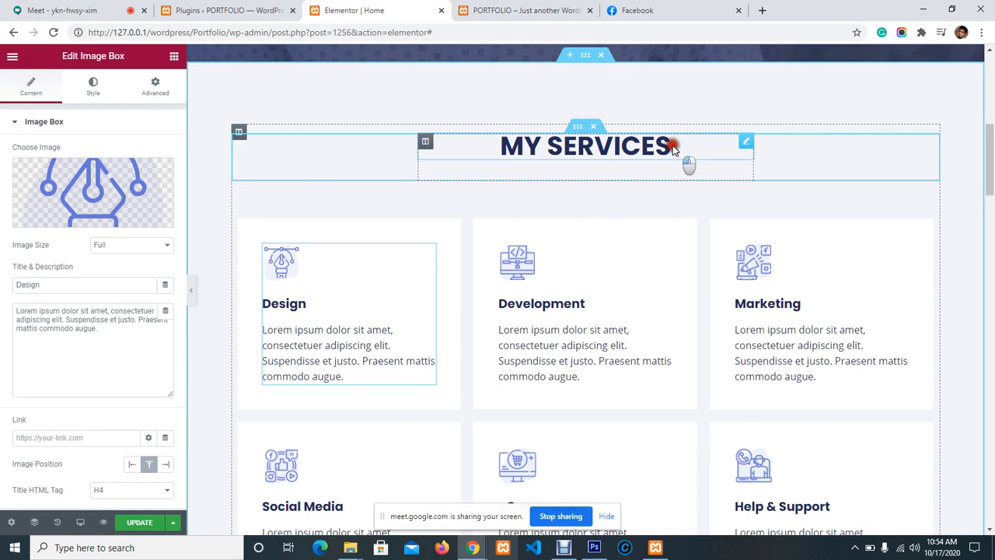
Step: Replace the services section heading with "PREREERED SKILL"
left_click_drag(685, 158, 476, 146)
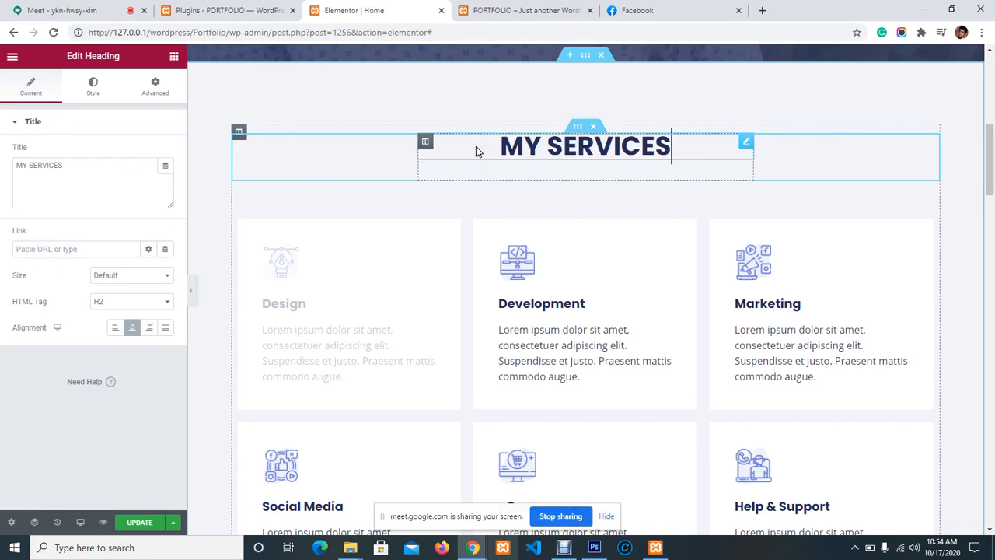
key("BackSpace")
key("BackSpace")
key("BackSpace")
key("BackSpace")
key("BackSpace")
key("BackSpace")
key("BackSpace")
key("BackSpace")
key("BackSpace")
key("BackSpace")
key("BackSpace")
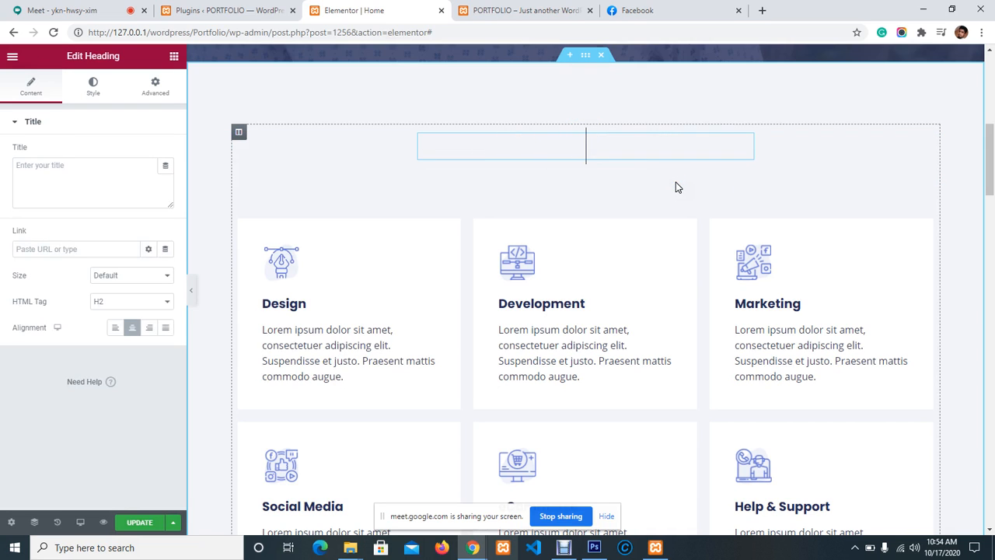
type("PREFE")
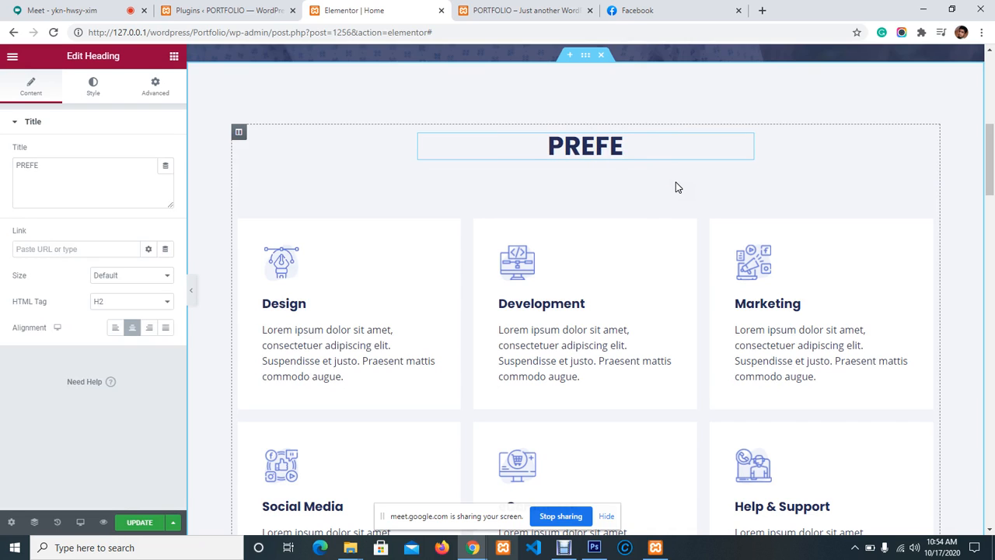
key("BackSpace")
key("BackSpace")
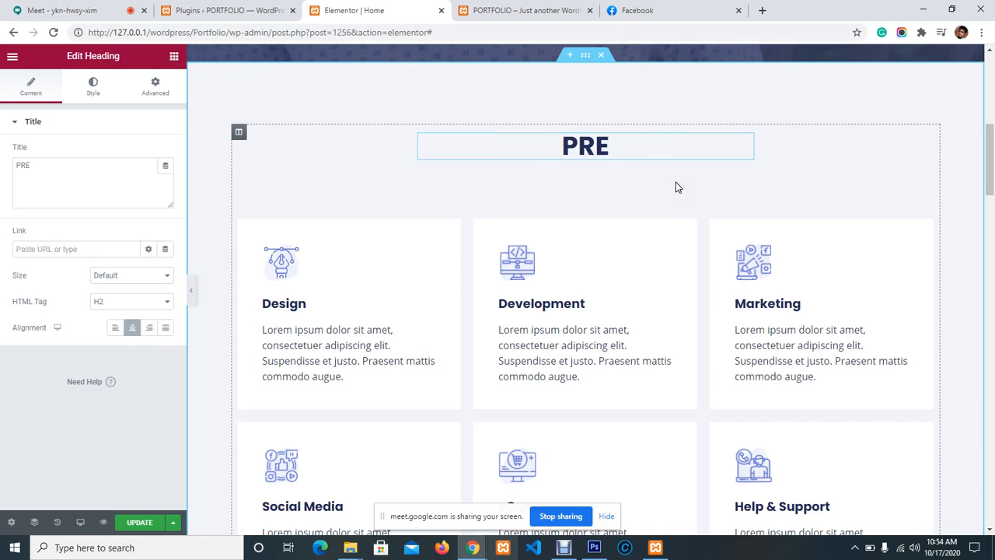
type("RE")
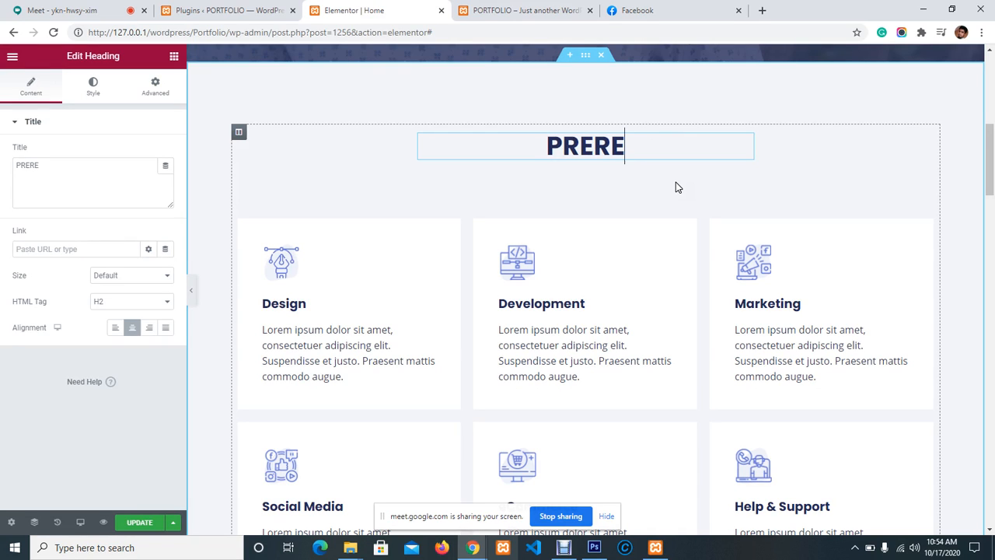
type("ERED")
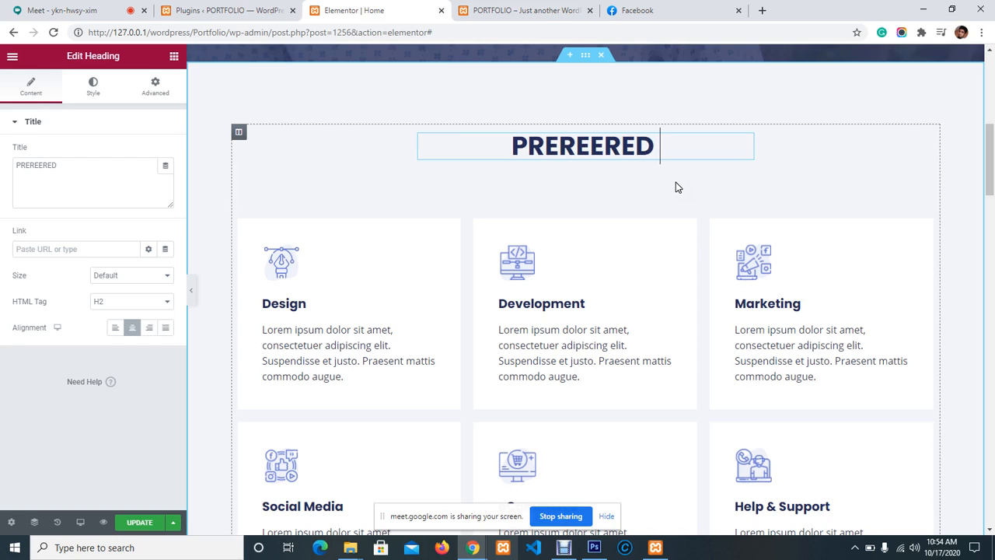
type("SKILL")
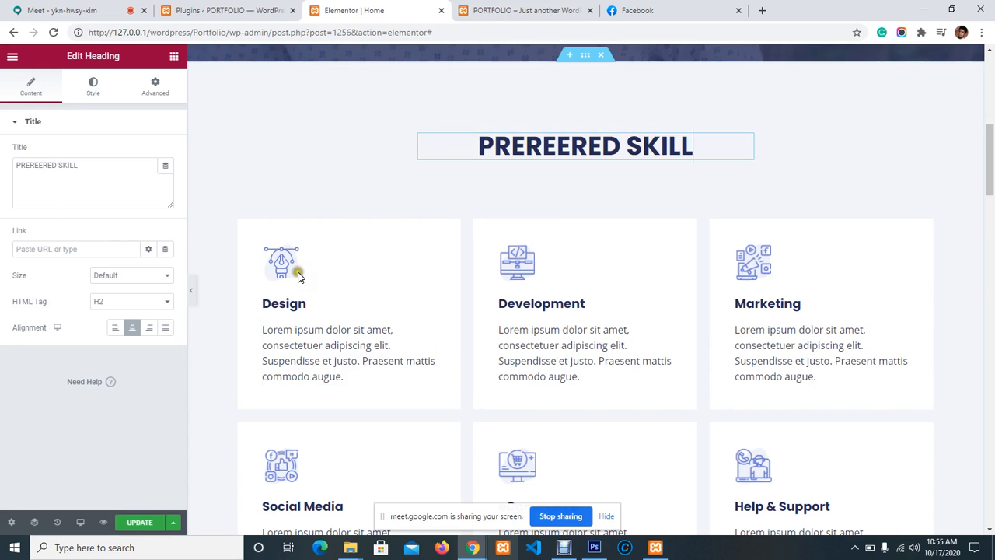
Step: Retitle the Design card as "HTML" in capitals and update the page
left_click(428, 252)
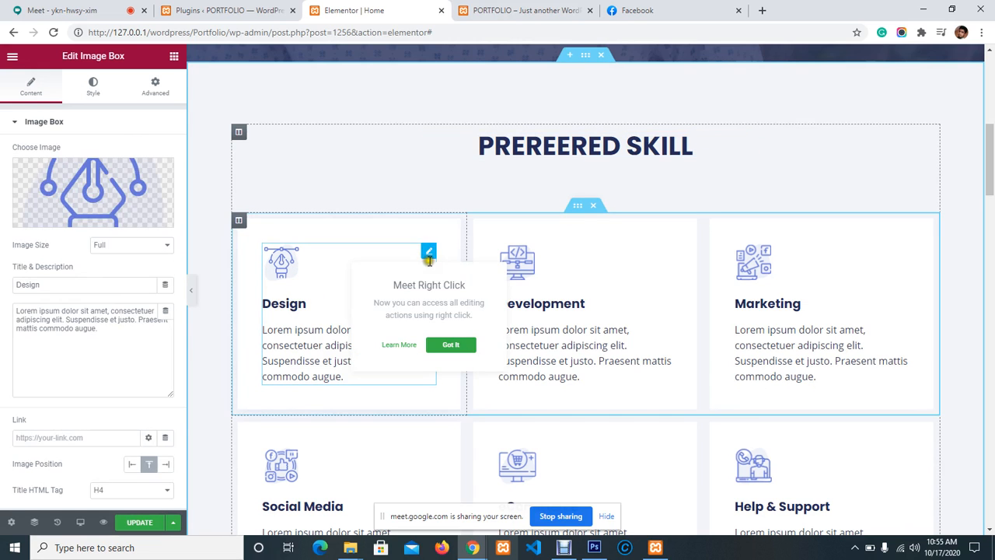
double_click(82, 282)
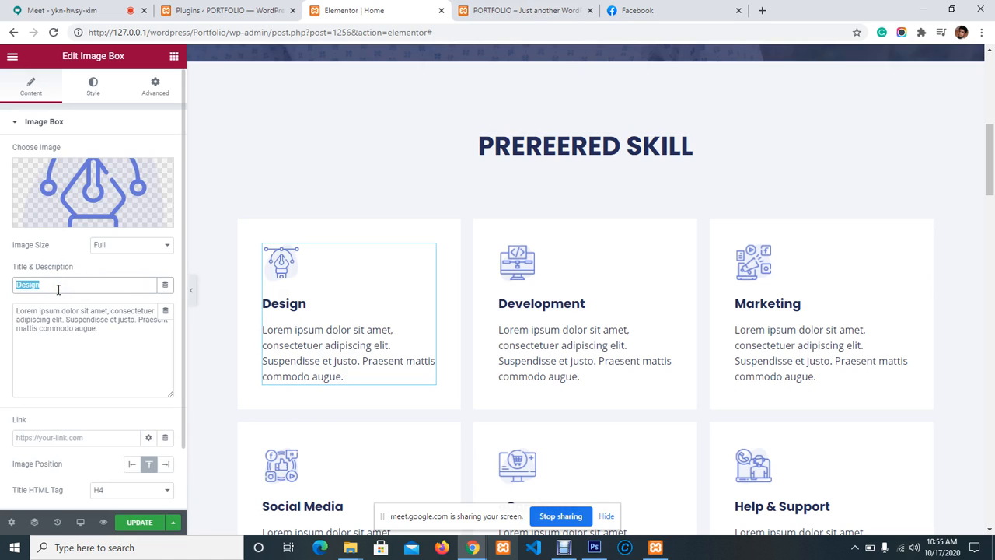
type("html")
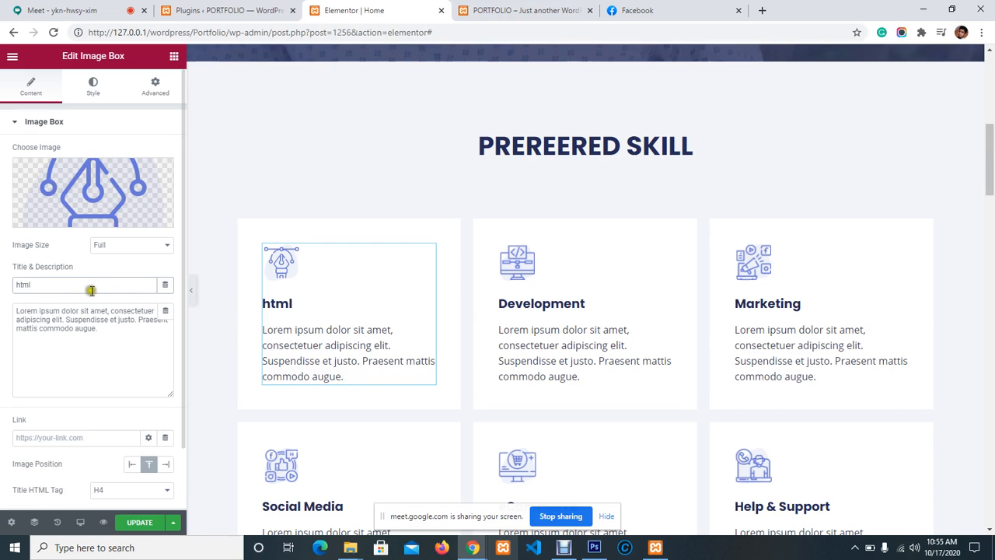
left_click(74, 290)
double_click(74, 290)
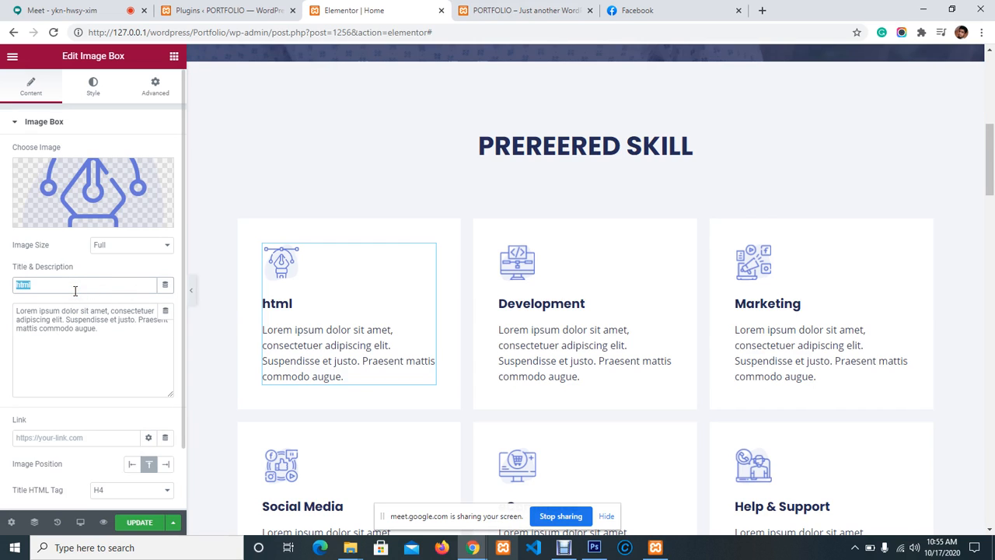
key("BackSpace")
type("HTML")
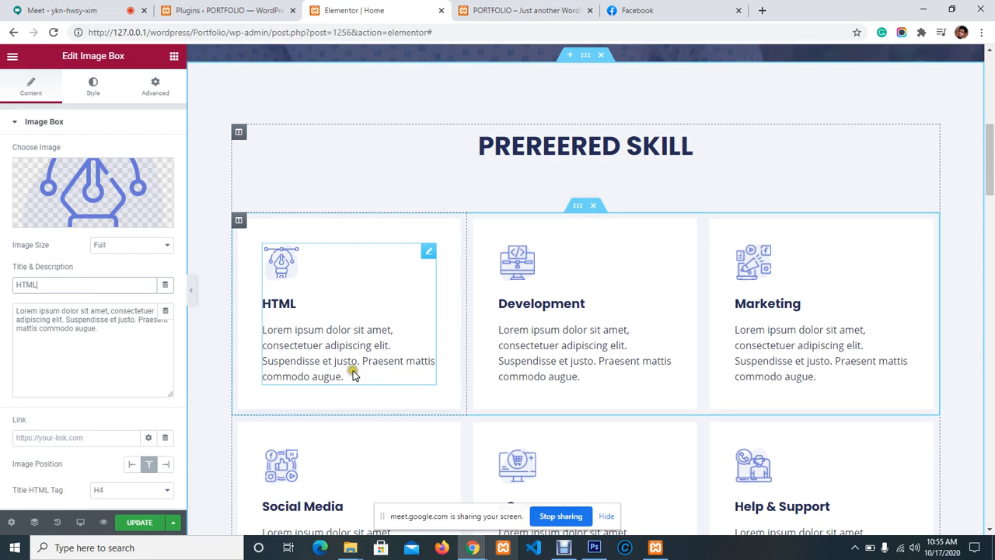
left_click_drag(355, 375, 401, 335)
scroll(400, 335, "down", 1)
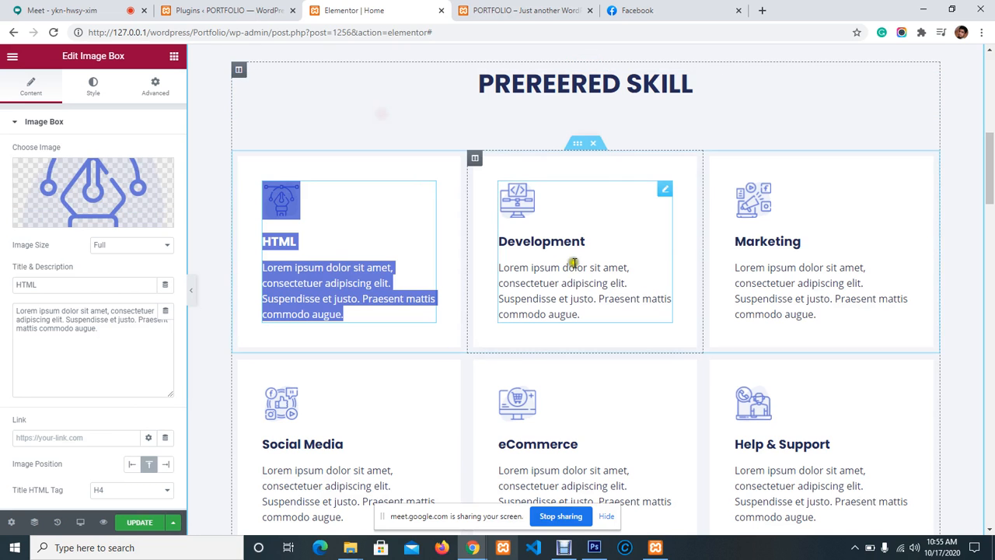
left_click(138, 523)
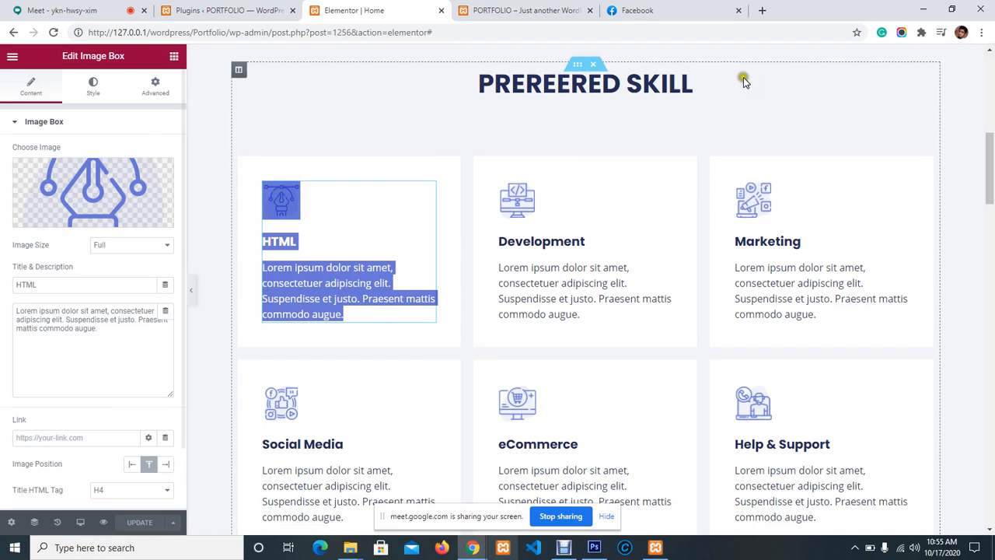
Step: Retitle the Development card as "CSS" and update the page
left_click(664, 190)
left_click(665, 192)
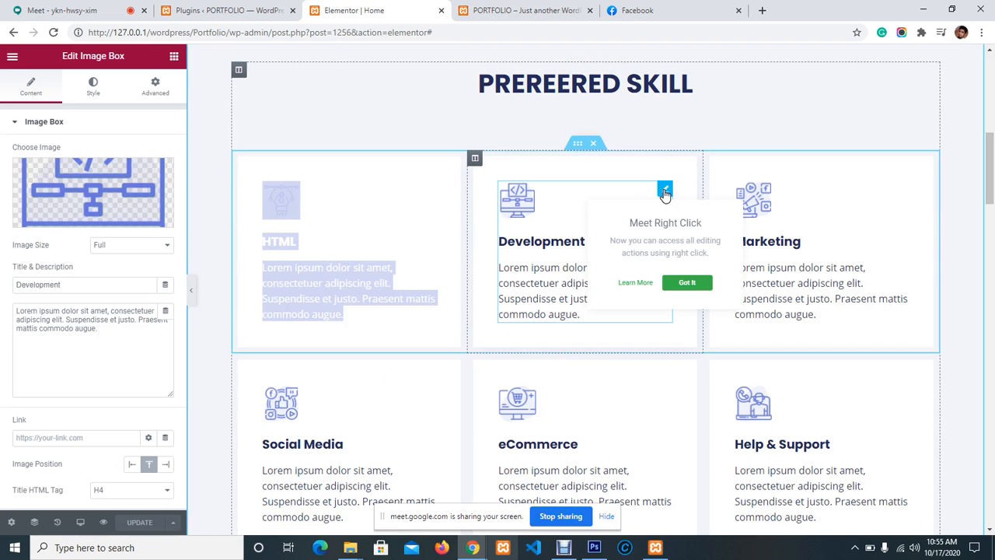
double_click(74, 286)
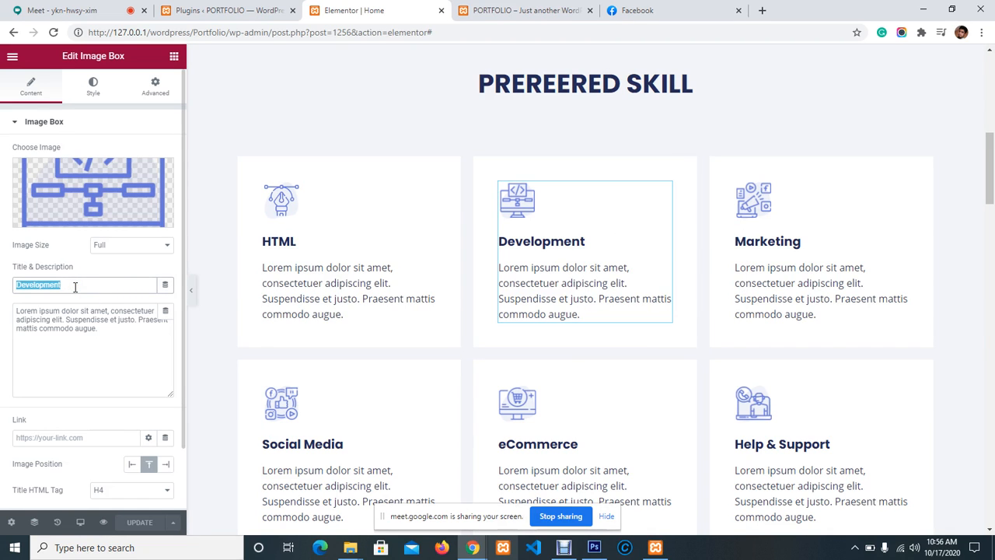
type("CSS")
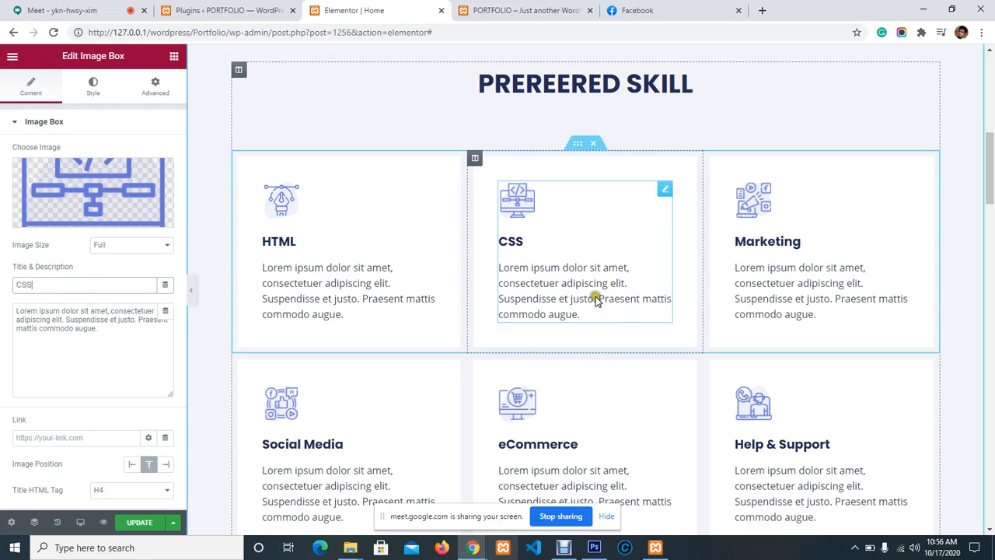
left_click(145, 527)
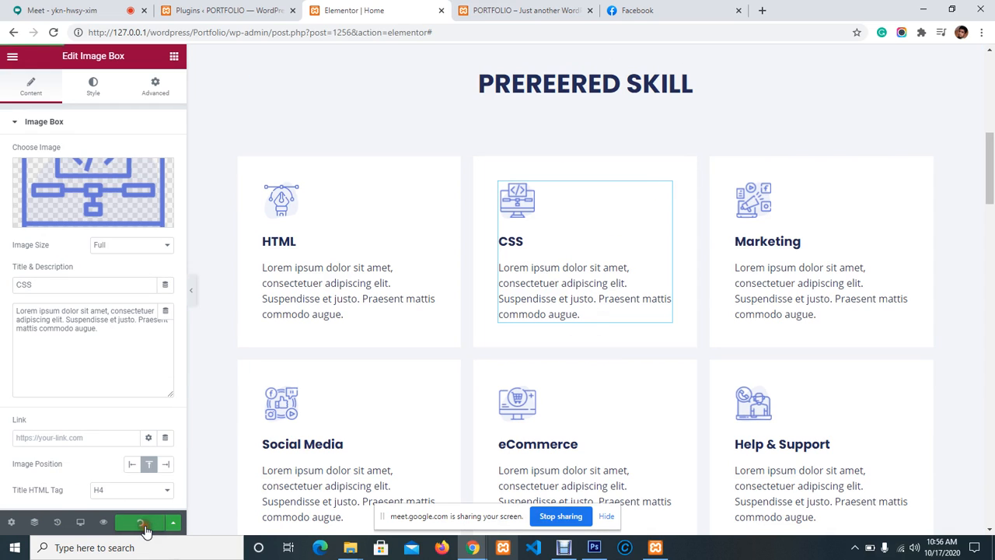
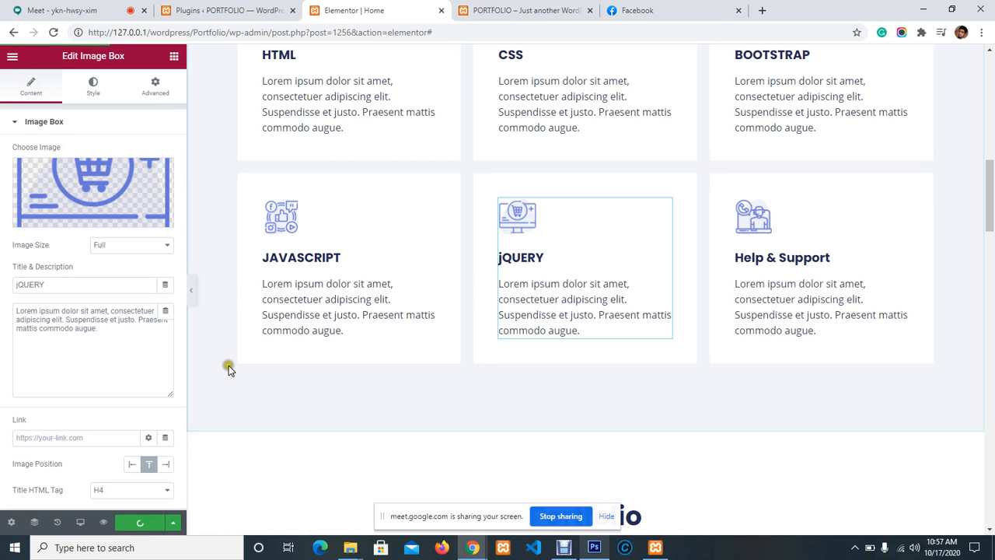
Step: Retitle the Help & Support card as "WORDPRESS" and update the page
left_click(790, 242)
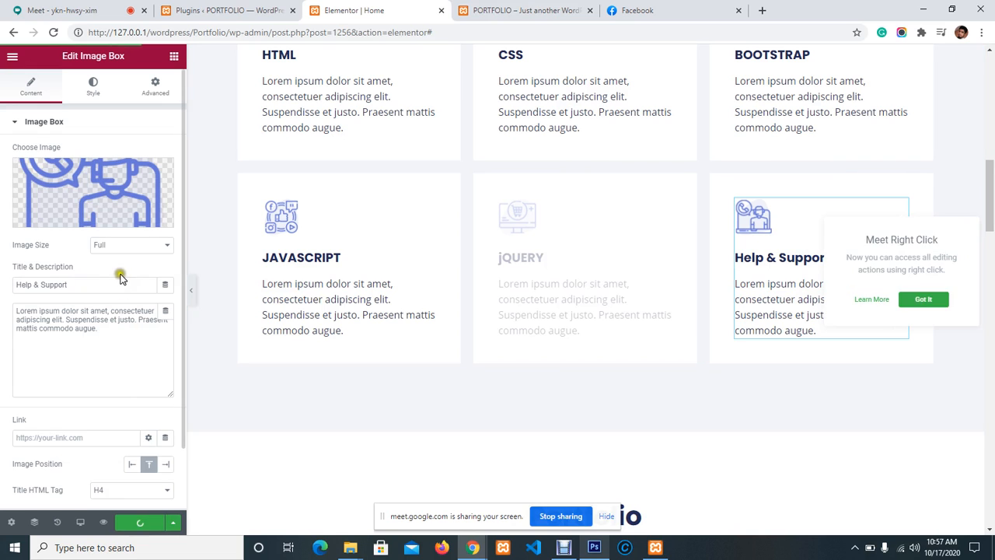
triple_click(93, 282)
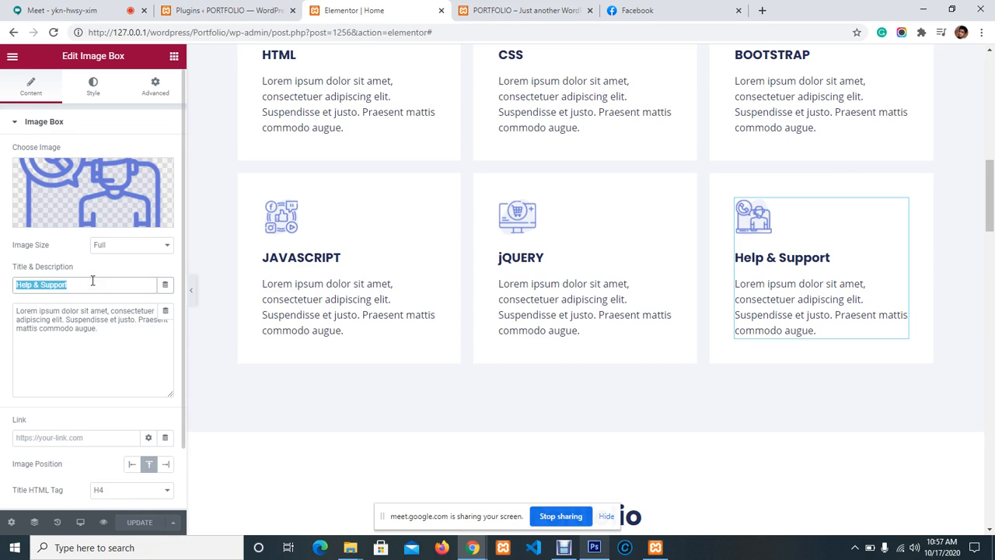
type("WORDPRESS")
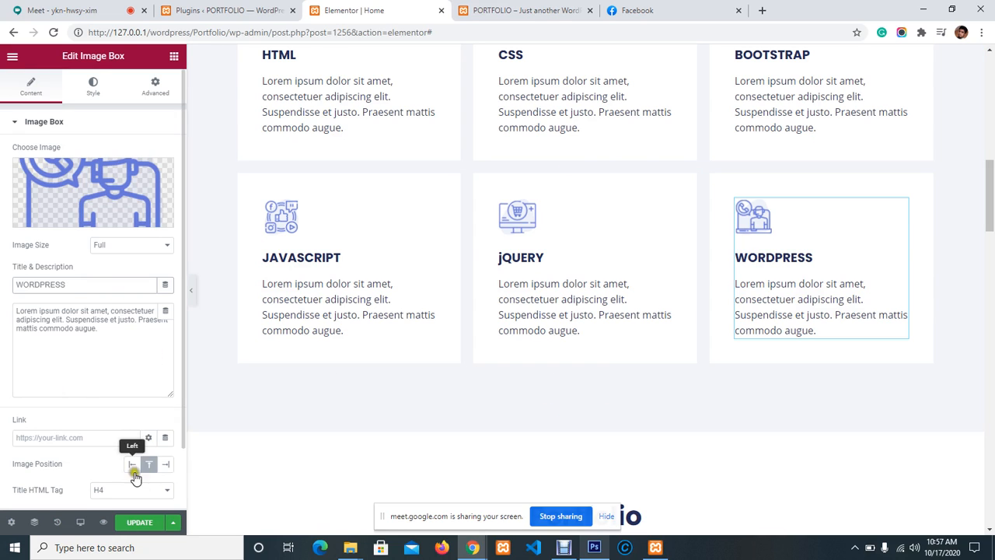
left_click(141, 525)
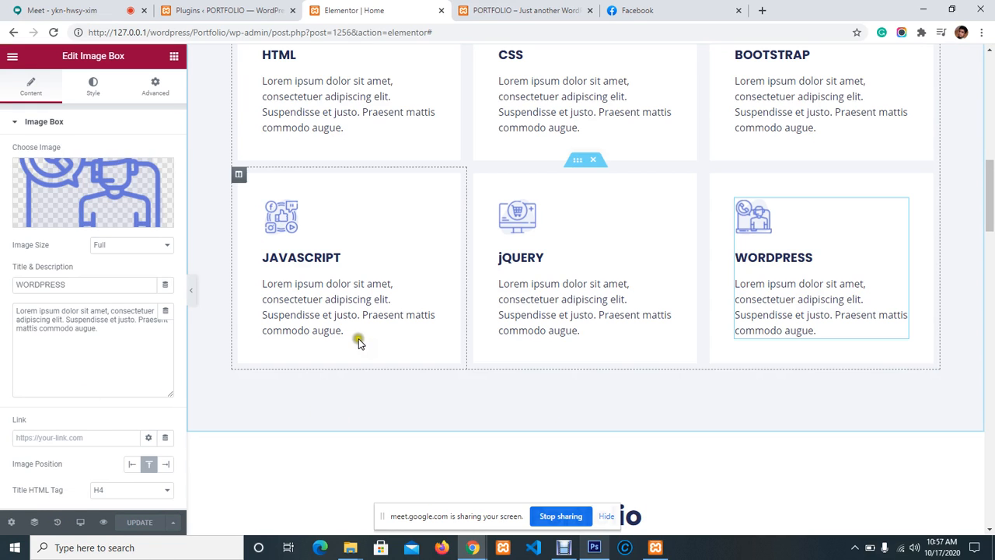
Step: Review the retitled skill cards and the Portfolio section below them
scroll(359, 338, "up", 3)
scroll(354, 357, "down", 6)
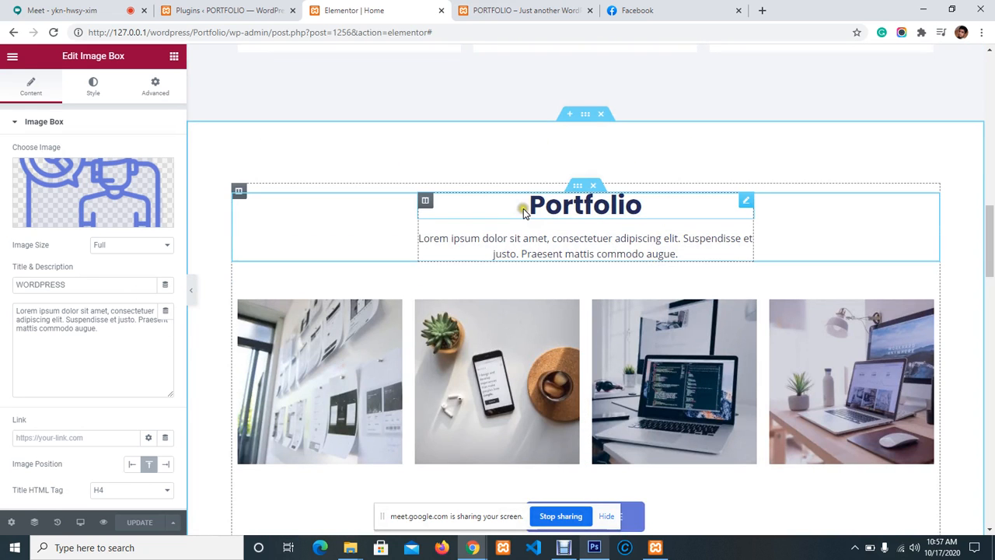
scroll(523, 208, "up", 2)
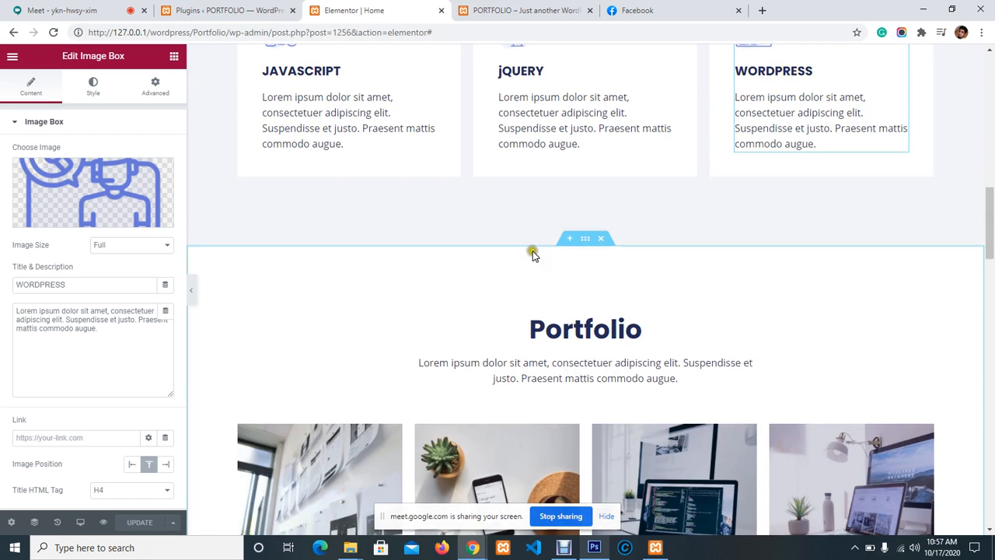
scroll(533, 248, "up", 2)
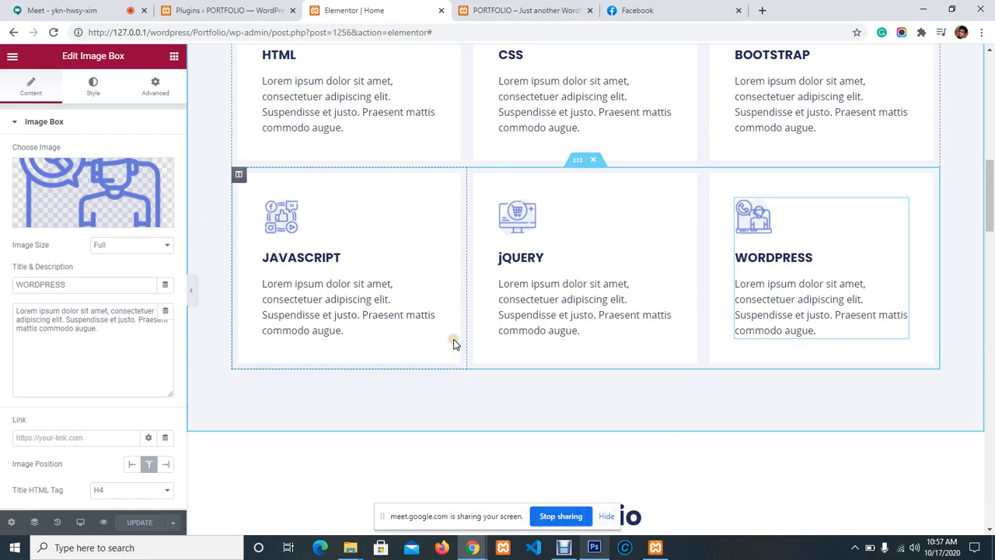
scroll(372, 307, "up", 2)
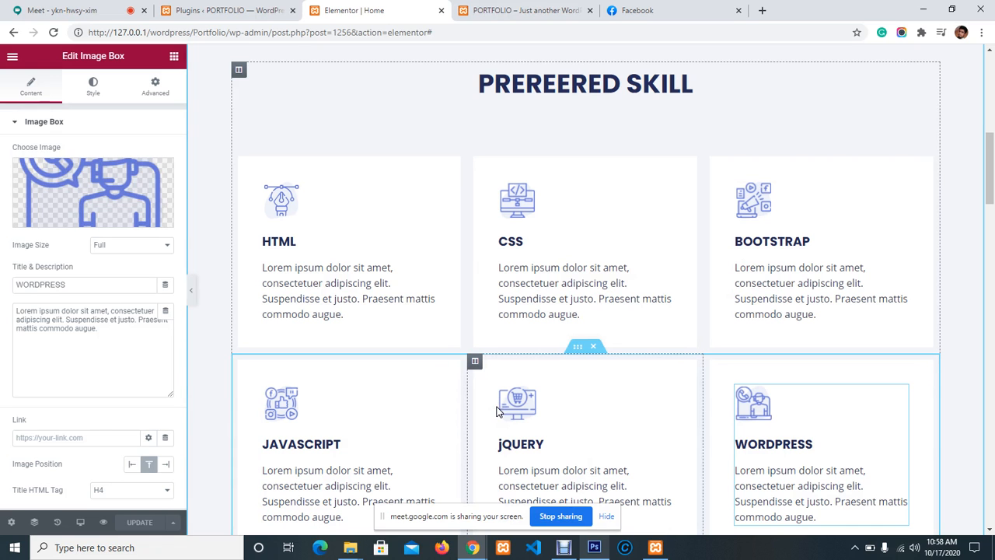
scroll(518, 256, "down", 4)
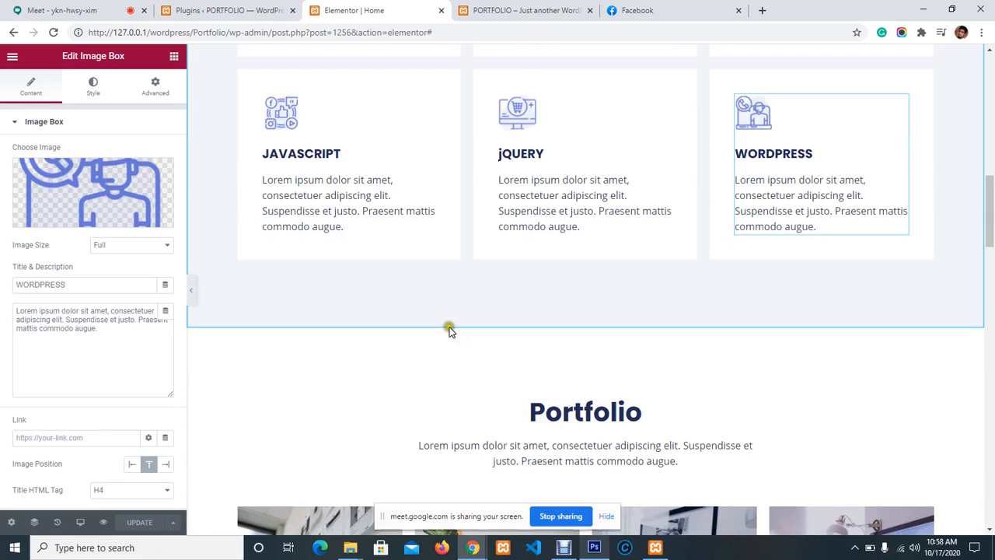
scroll(450, 331, "down", 2)
scroll(515, 139, "down", 2)
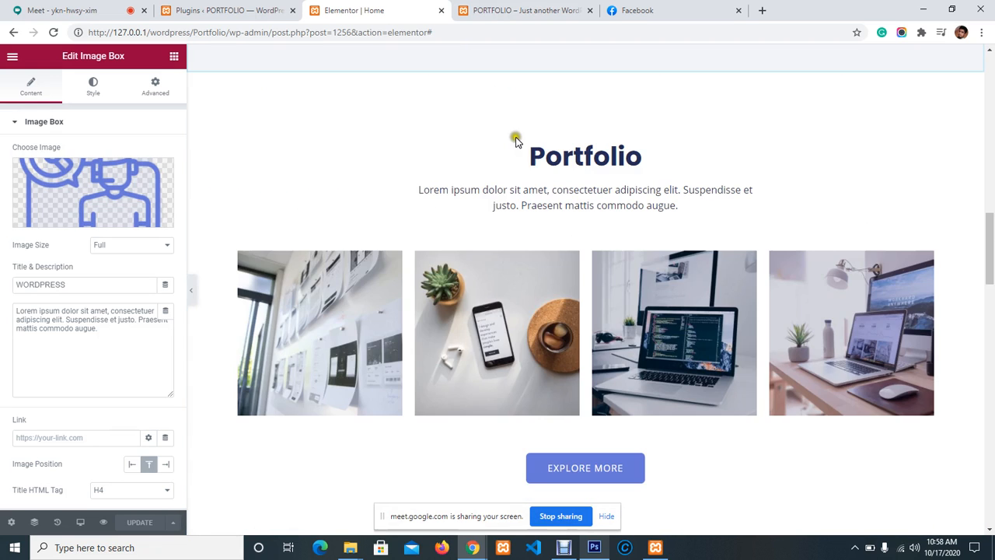
scroll(496, 187, "up", 3)
scroll(482, 234, "down", 2)
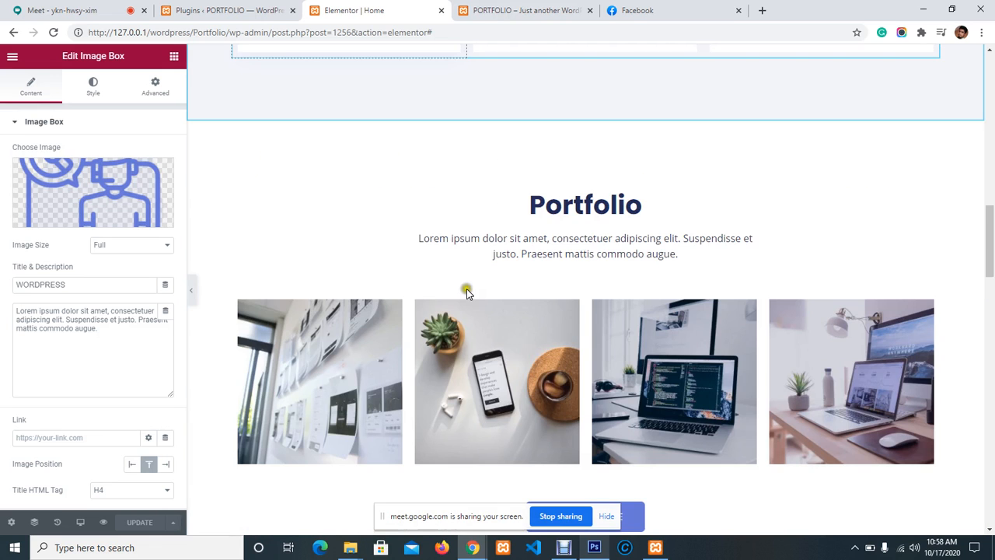
Step: Open the first Portfolio image in the media library, examine its pixel dimensions, and close the library without replacing it
left_click(322, 381)
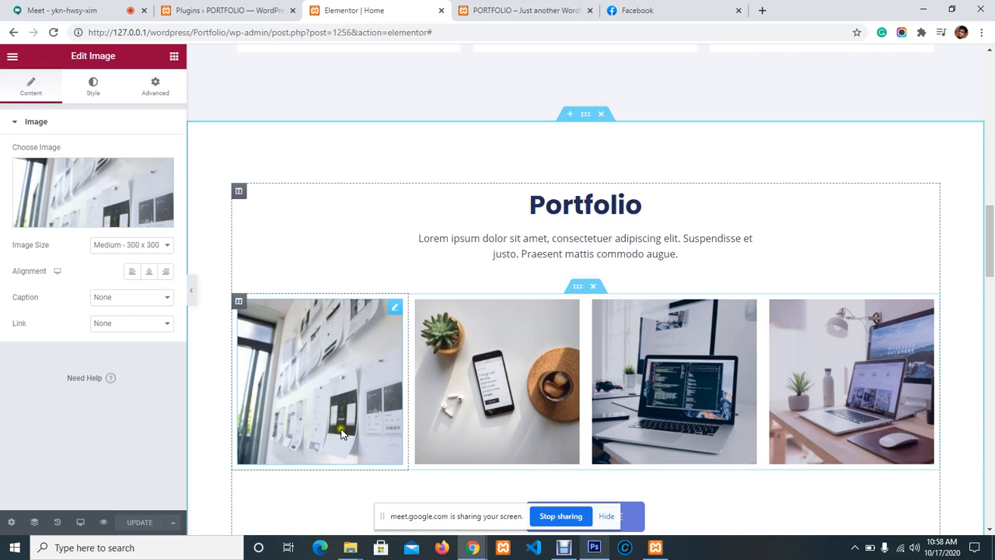
scroll(373, 380, "down", 1)
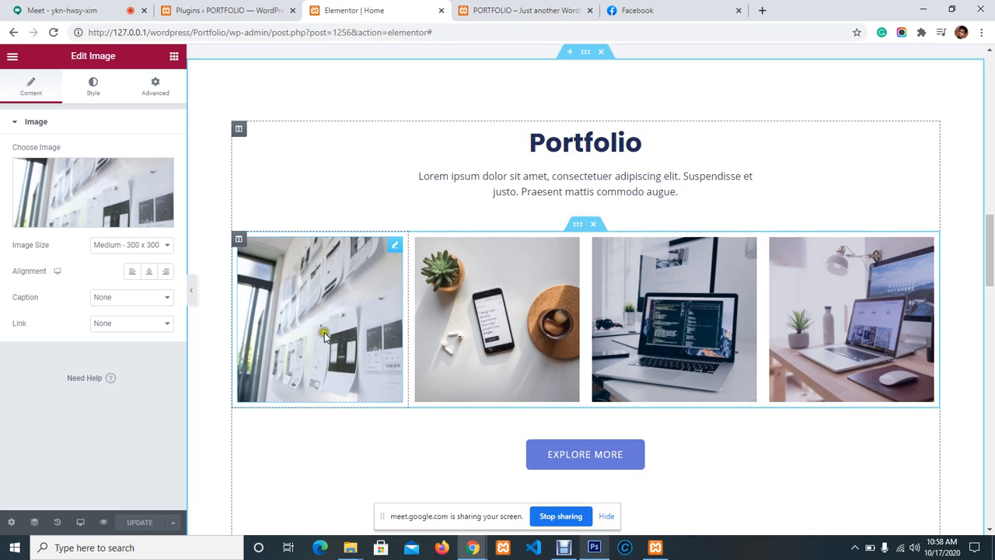
mouse_move(97, 189)
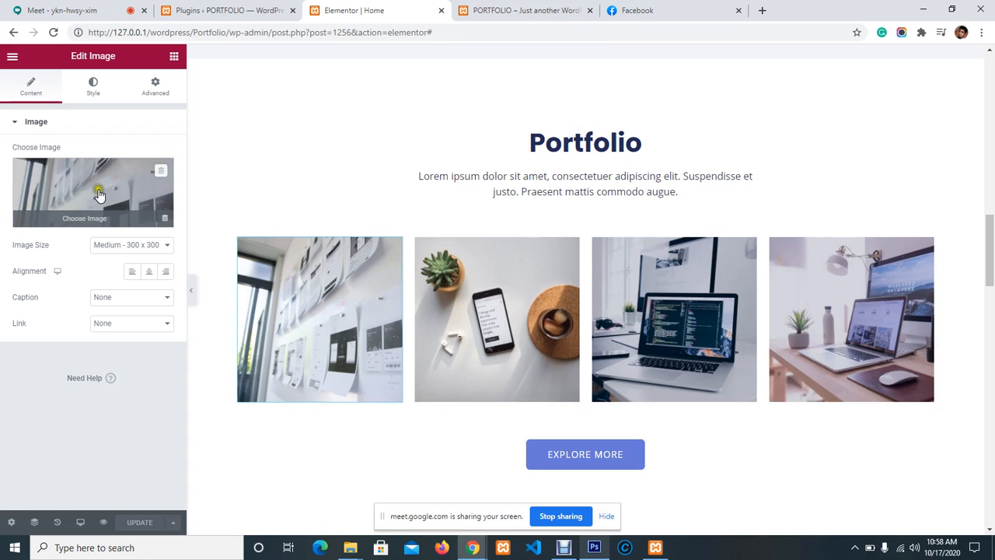
left_click(97, 196)
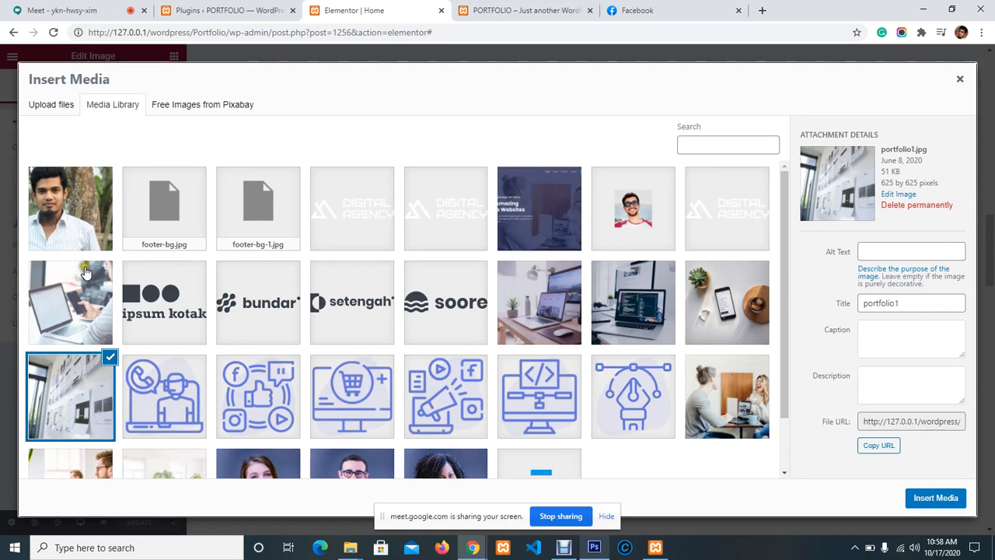
scroll(523, 359, "down", 1)
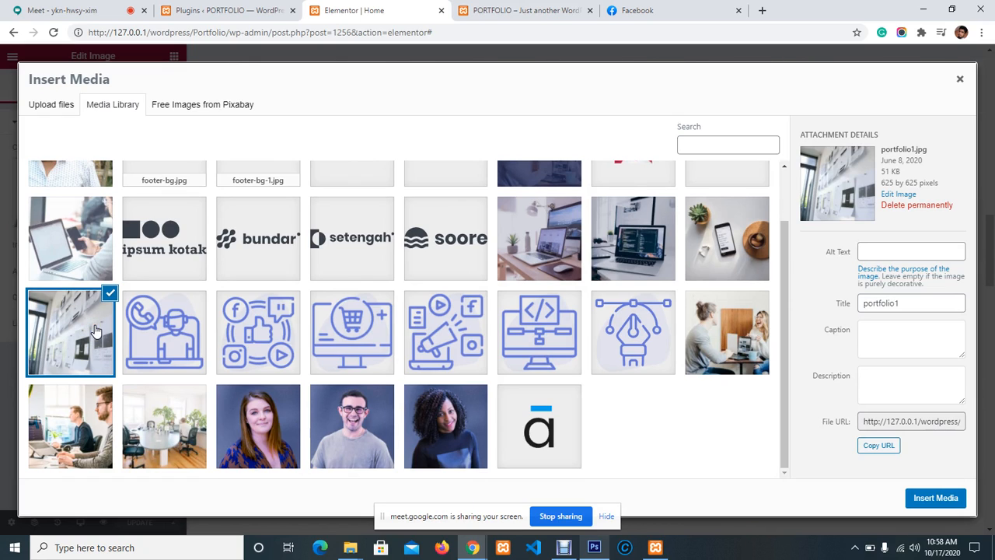
left_click_drag(940, 184, 879, 182)
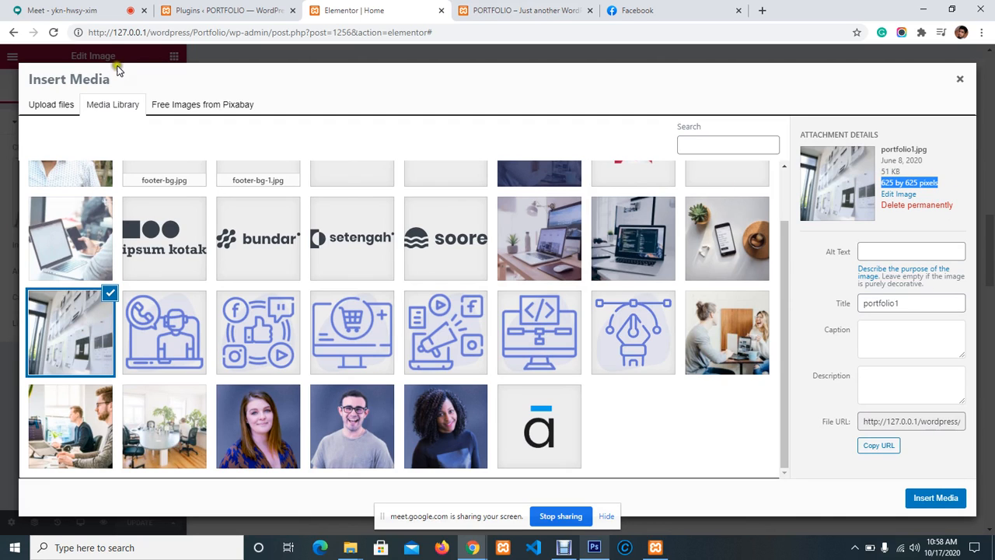
left_click(957, 79)
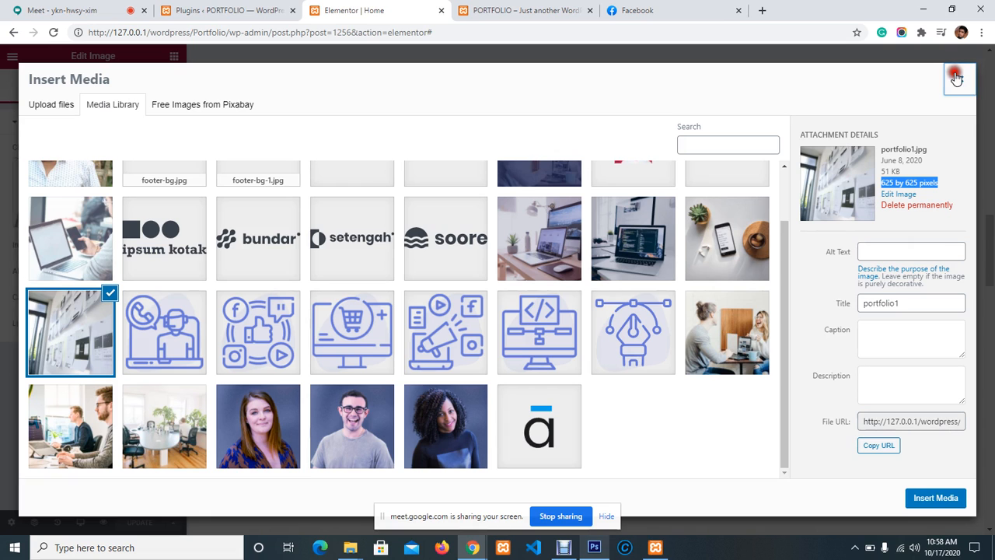
Step: Add a Button widget directly beneath the first image in the Portfolio section
scroll(530, 274, "up", 3)
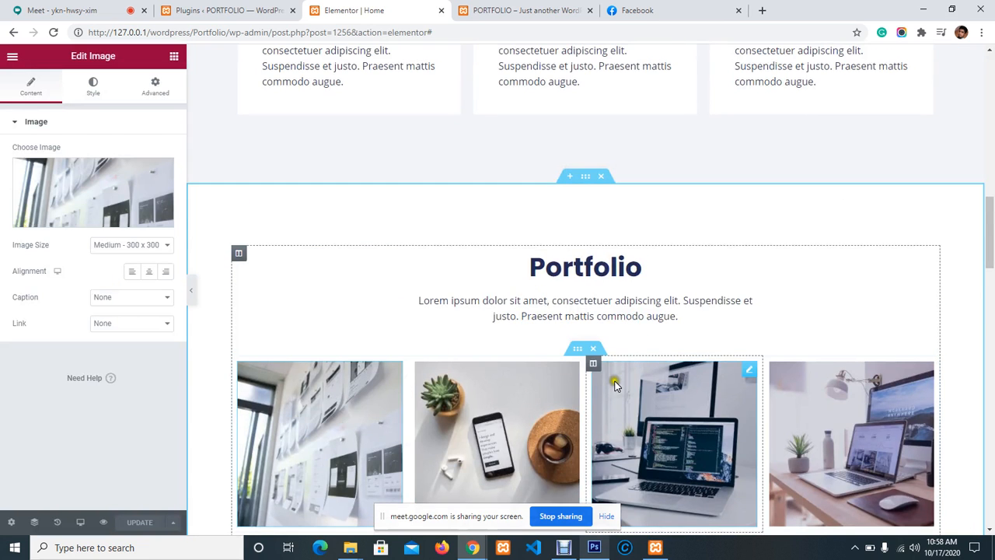
scroll(394, 438, "down", 2)
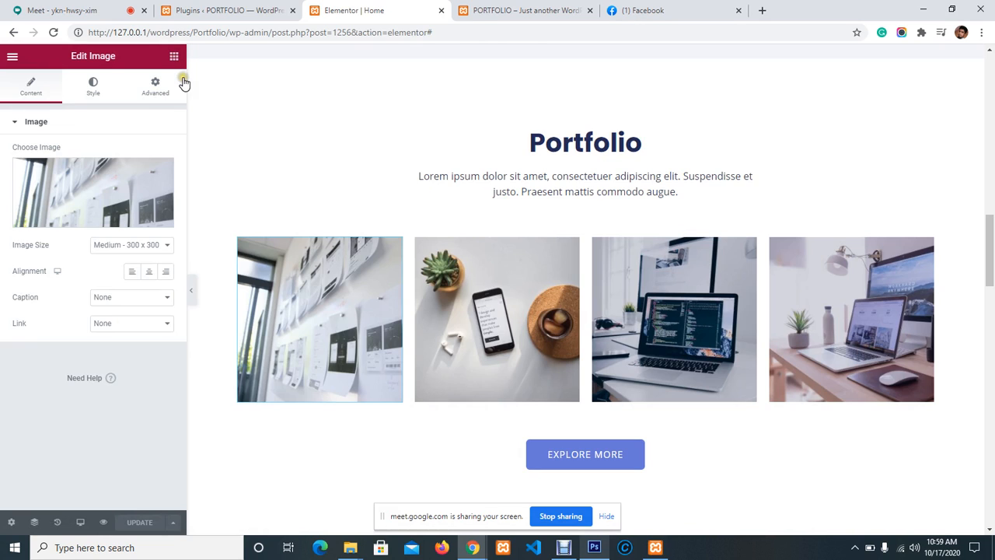
left_click(174, 59)
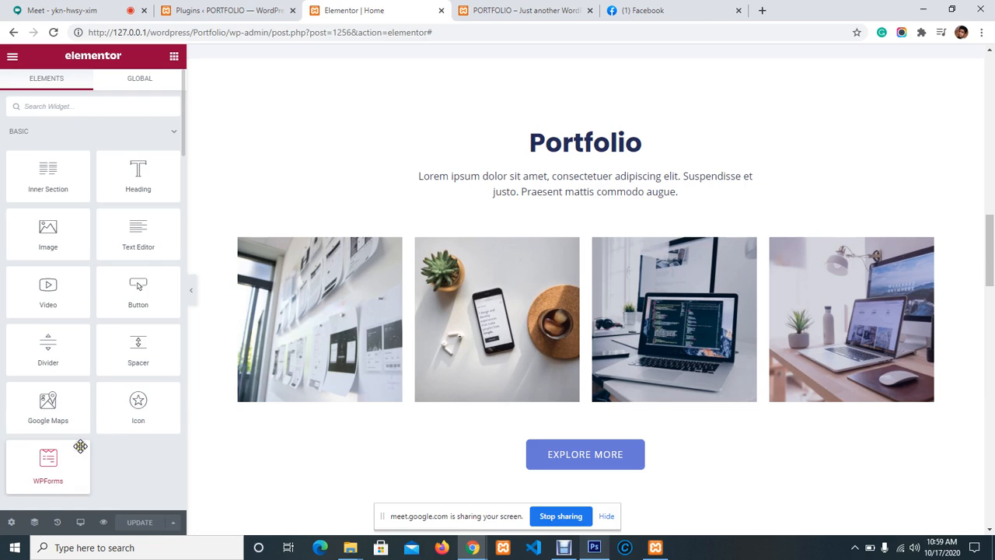
scroll(140, 334, "down", 1)
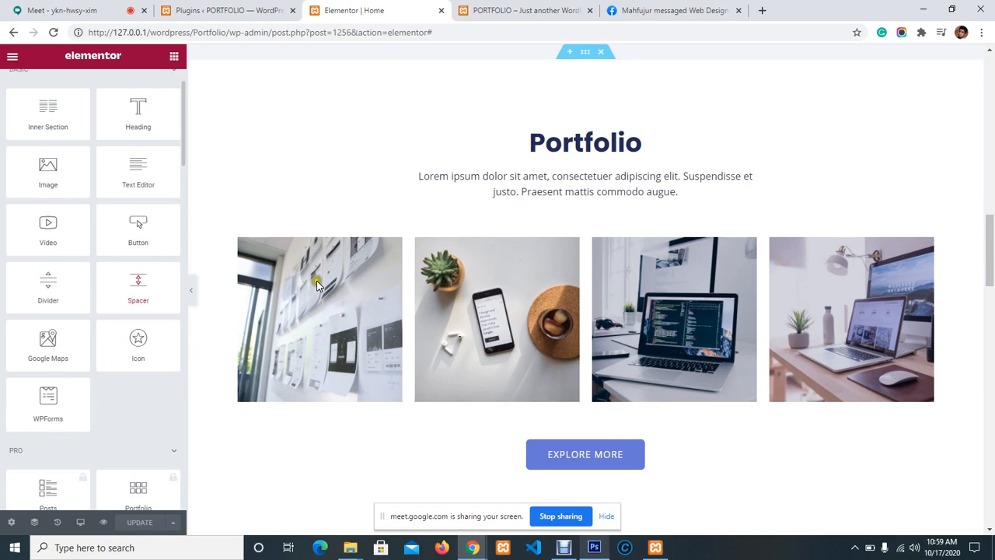
scroll(138, 389, "up", 1)
left_click_drag(129, 297, 307, 372)
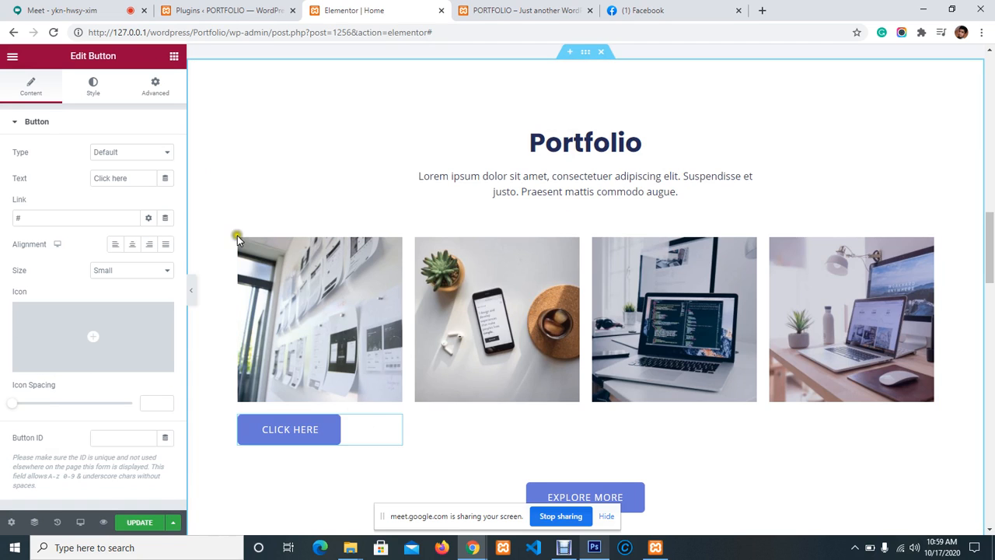
Step: Examine the Click Here button's link and content settings, and look over the home page from the hero to the Portfolio section
left_click(90, 217)
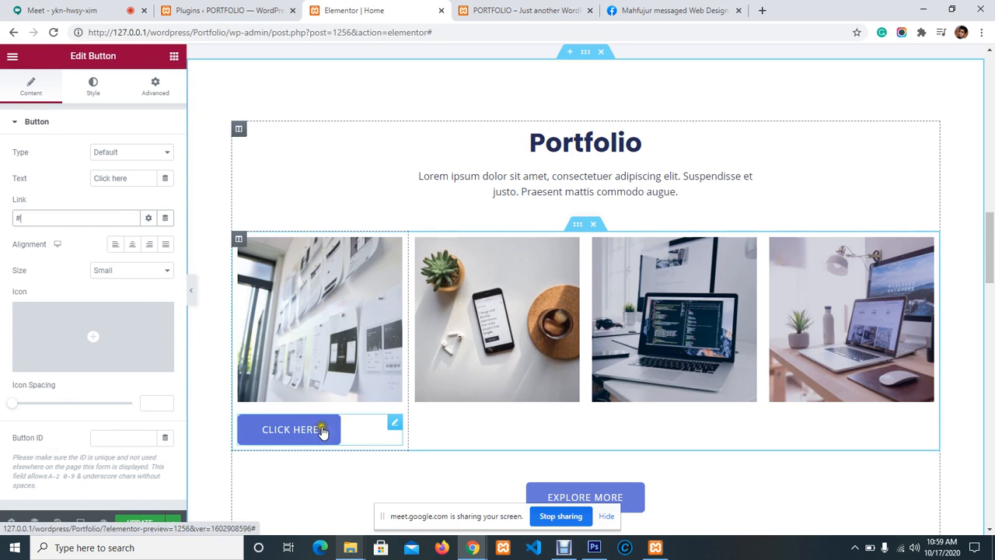
left_click(44, 218)
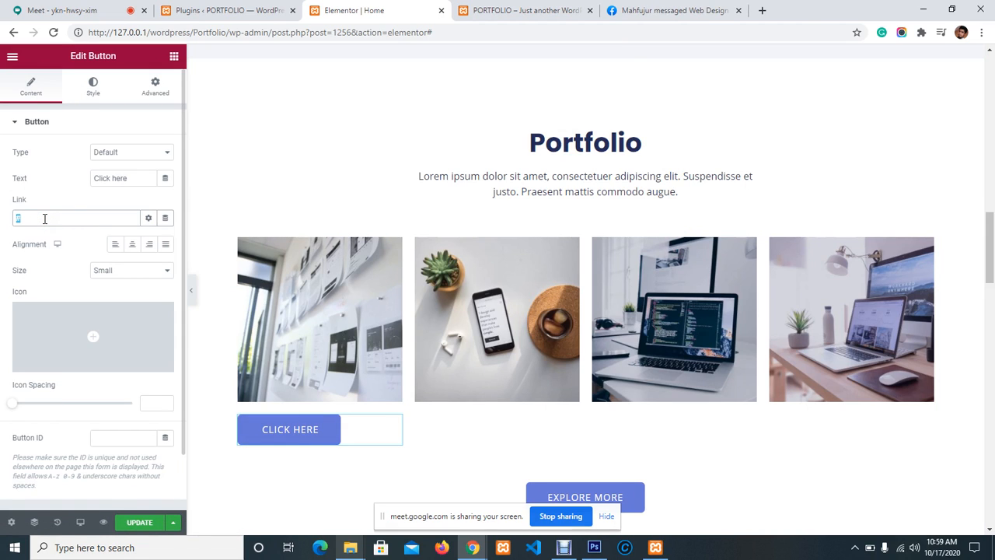
scroll(411, 277, "up", 10)
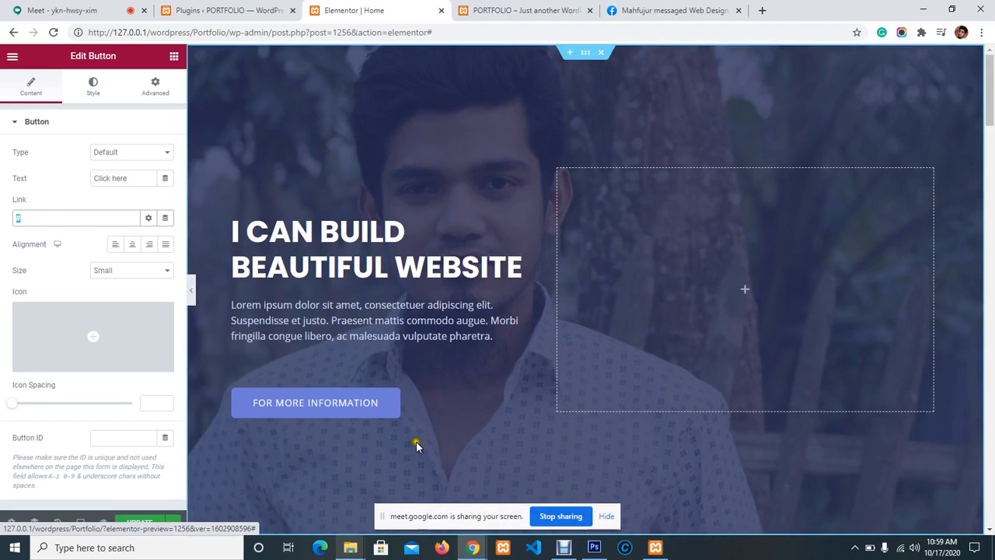
scroll(412, 363, "down", 8)
scroll(411, 363, "down", 1)
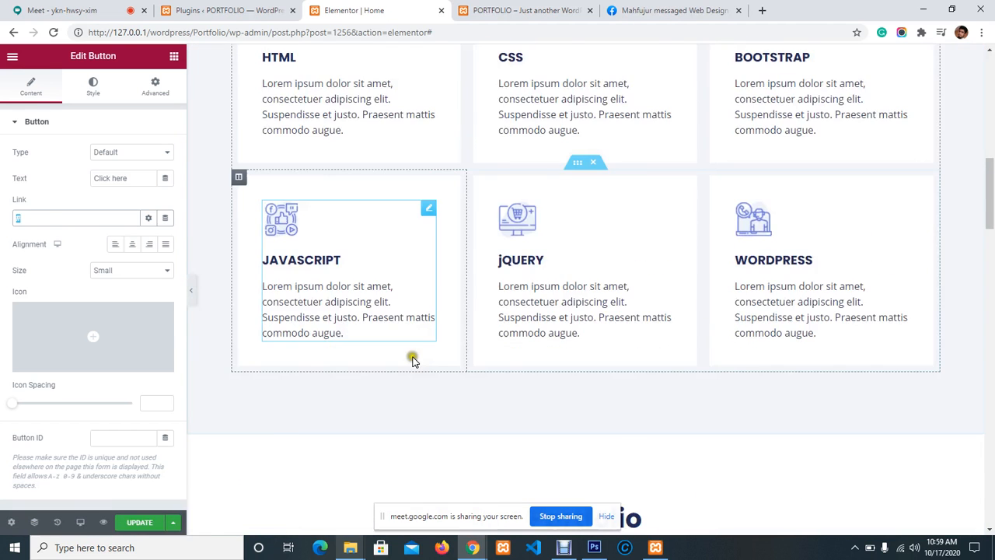
scroll(412, 360, "down", 4)
scroll(429, 333, "down", 2)
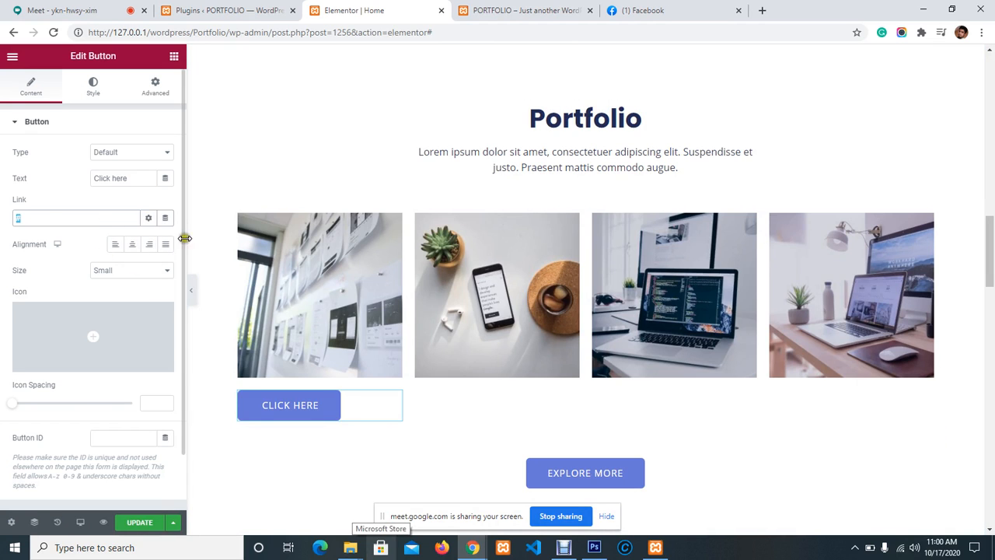
scroll(171, 256, "down", 1)
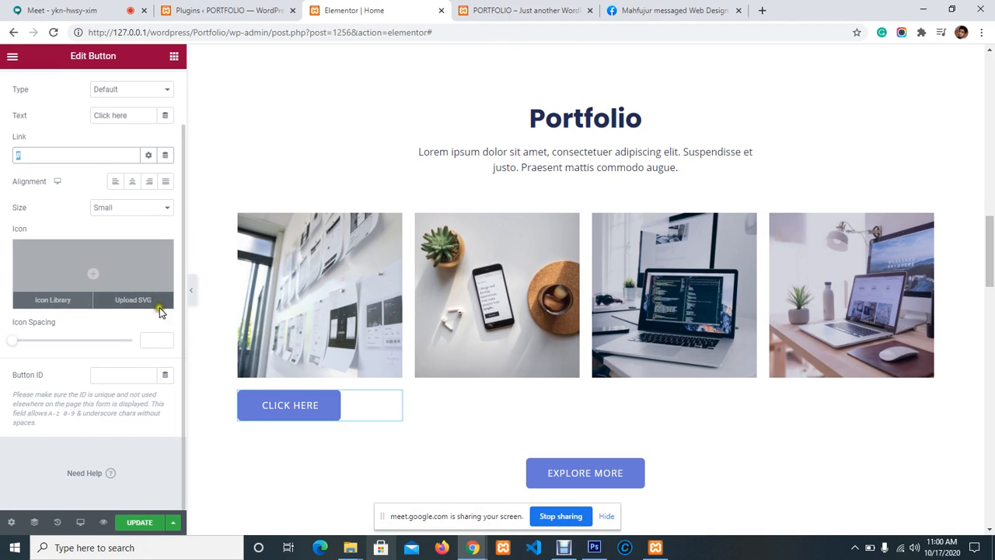
scroll(160, 307, "up", 1)
Step: Set the background color of the Click Here button under the first Portfolio image to white, #FFFFFF
left_click(87, 82)
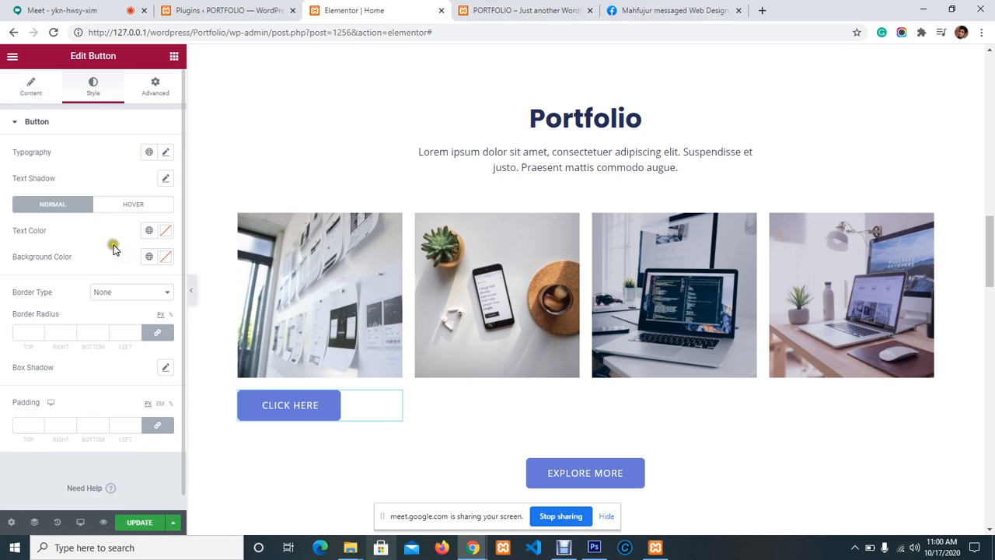
left_click(166, 257)
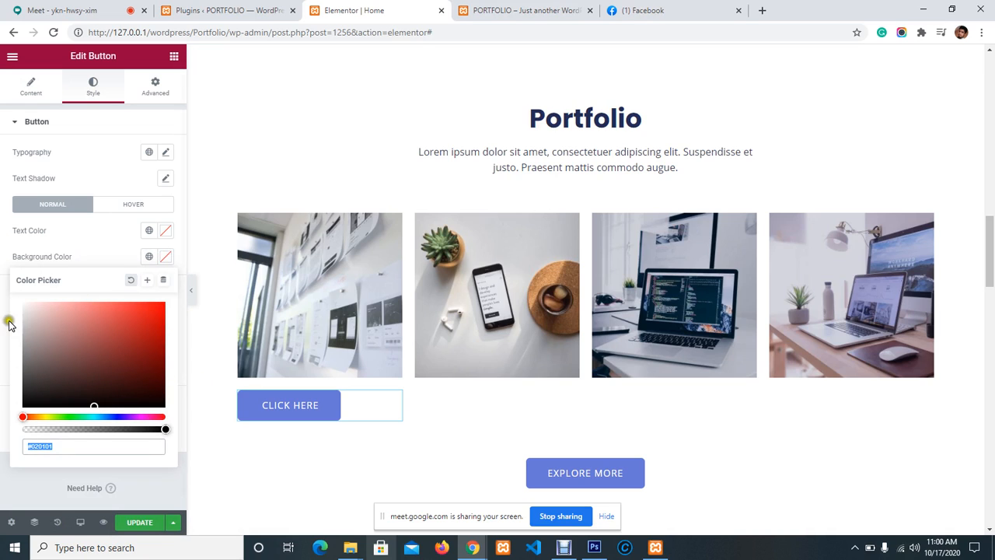
left_click(28, 306)
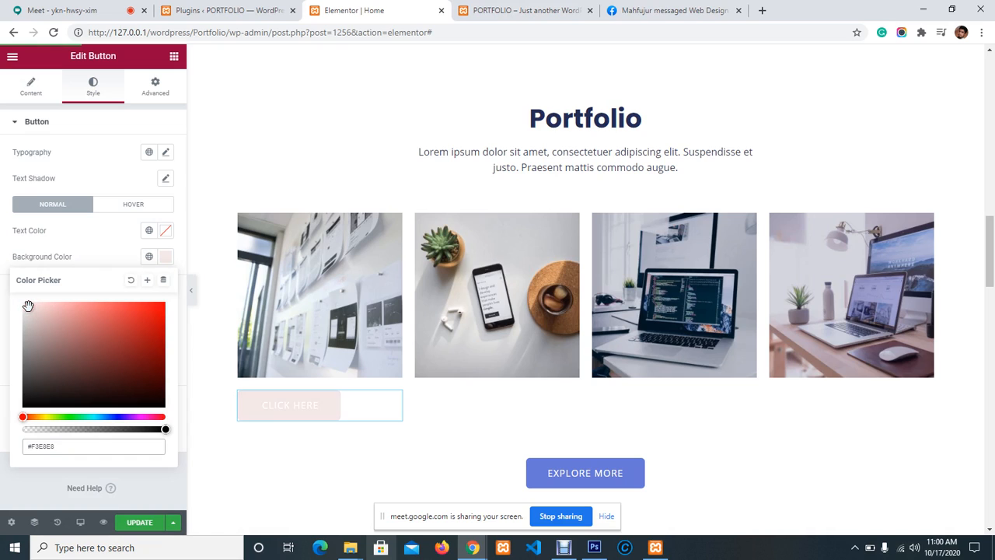
left_click_drag(28, 309, 22, 303)
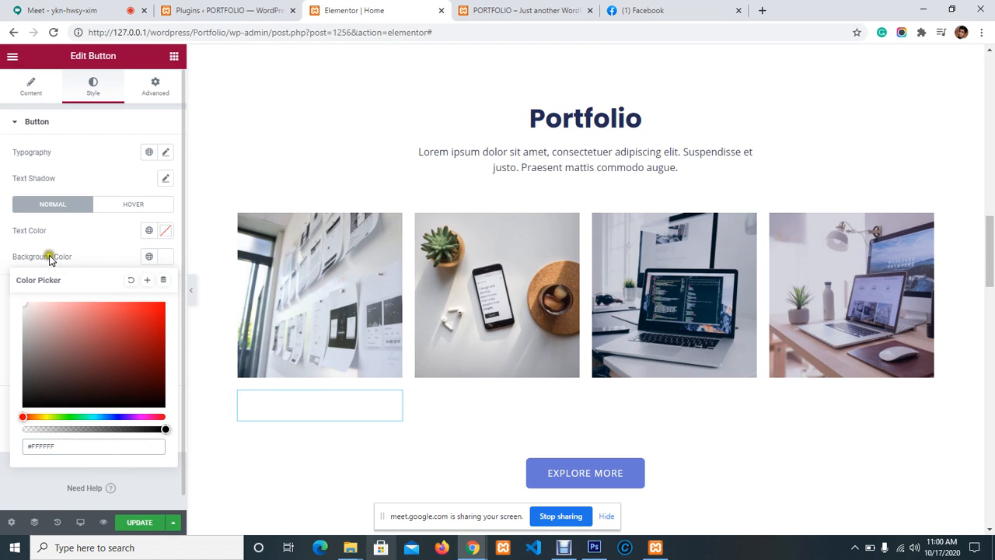
Step: Apply the Secondary global color to the Click Here button's text and check its remaining style settings
left_click(146, 232)
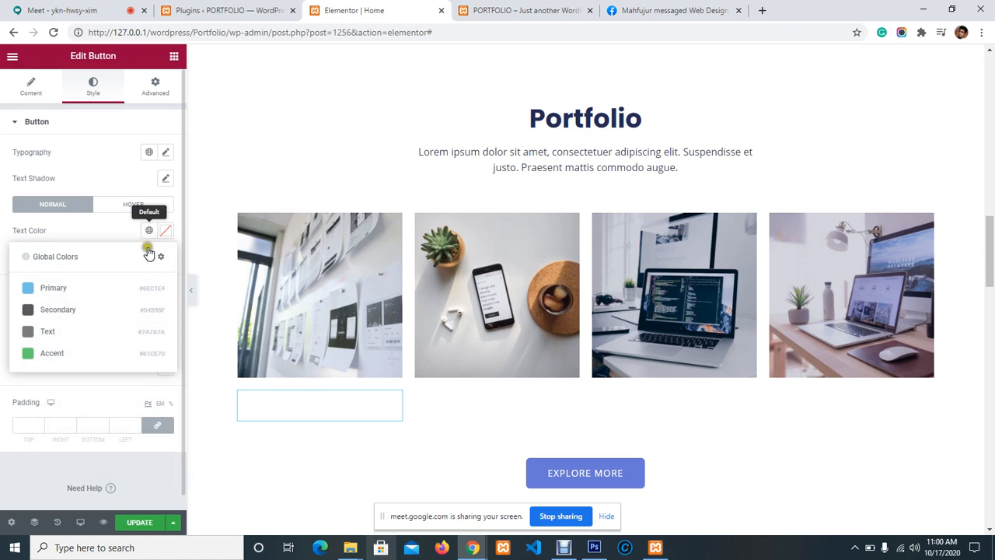
left_click(37, 311)
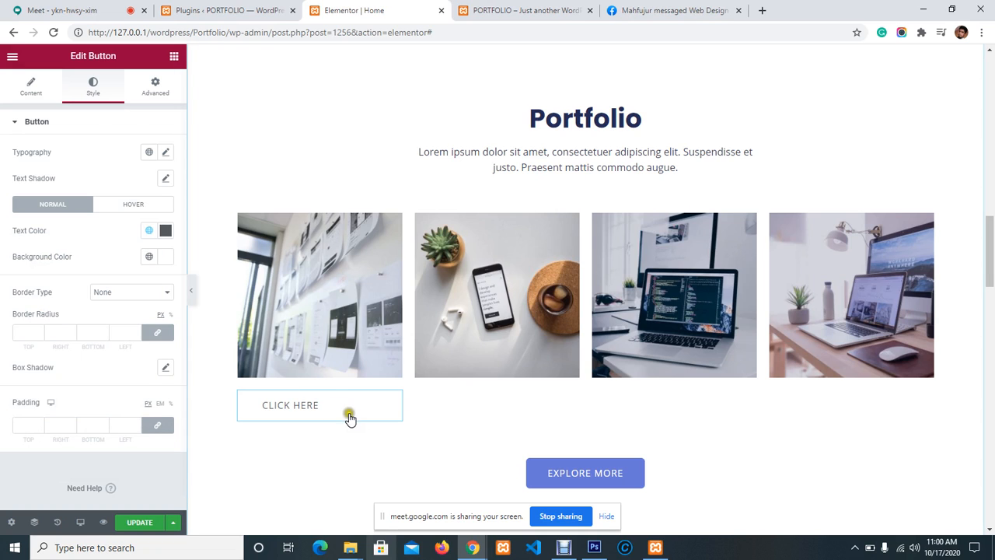
scroll(98, 269, "down", 1)
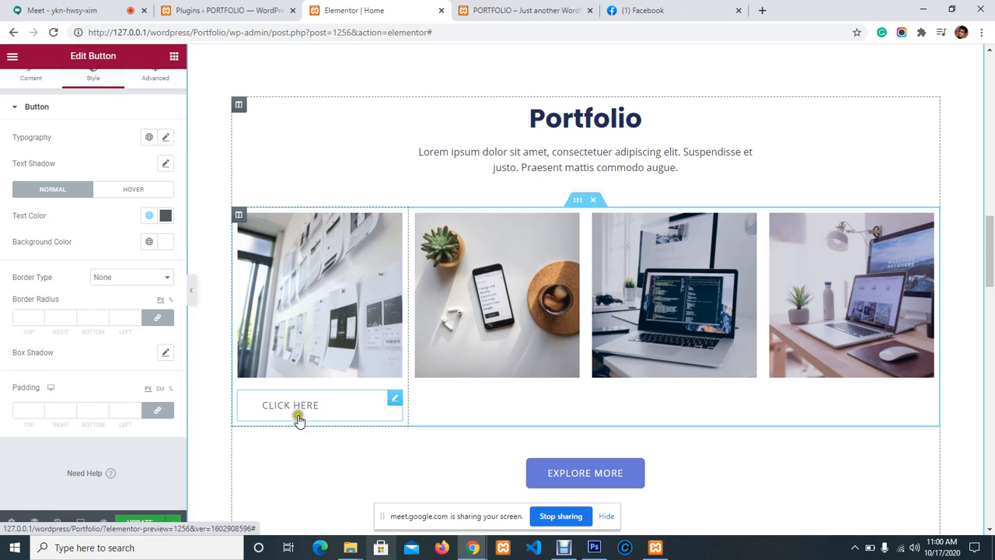
scroll(105, 310, "up", 1)
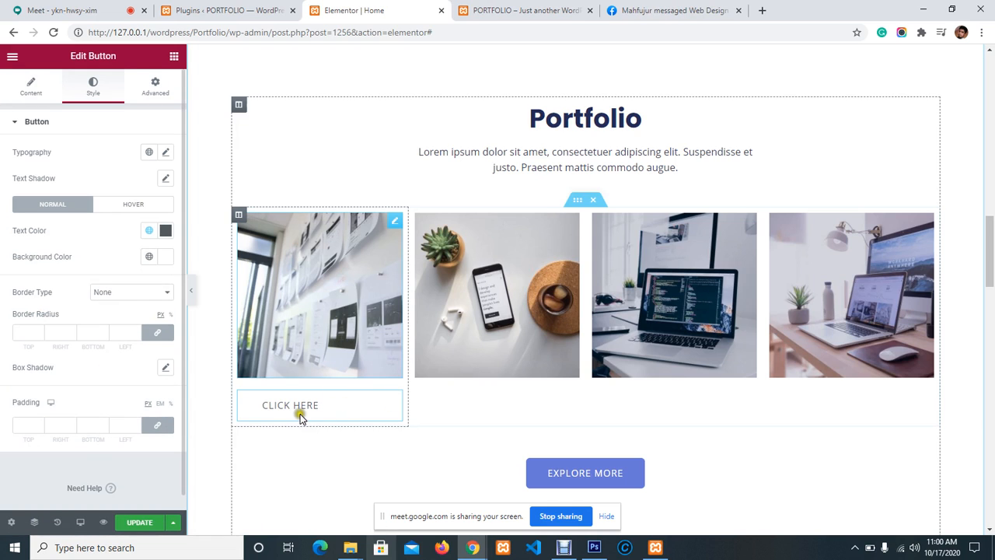
scroll(86, 319, "down", 1)
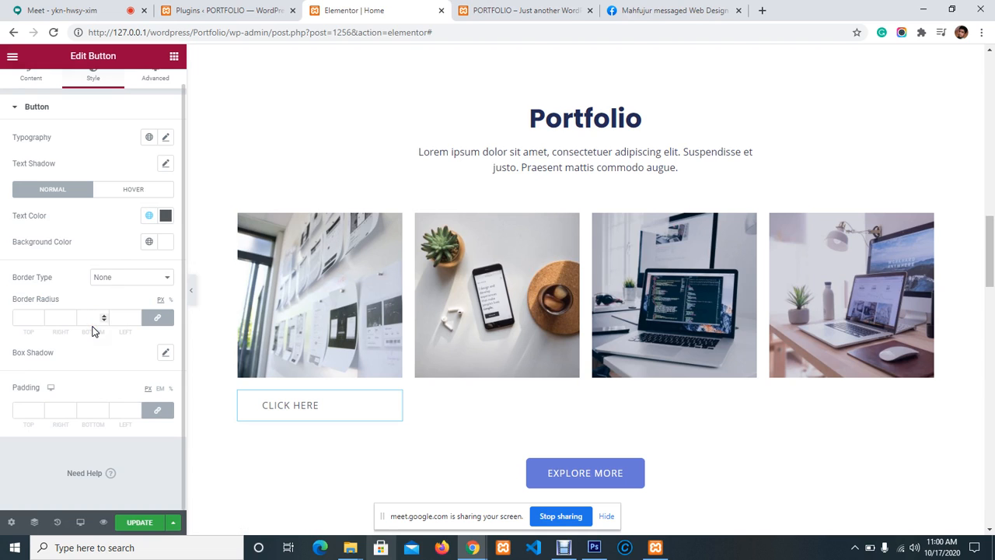
scroll(92, 331, "up", 1)
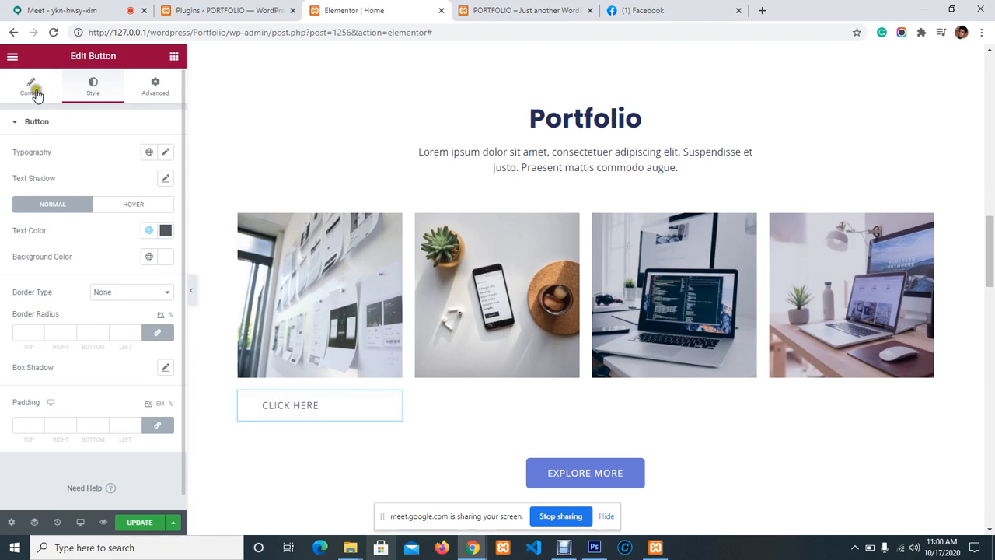
Step: Try an Icon widget beneath the Click Here button, with the Stacked view and Square shape
left_click(175, 59)
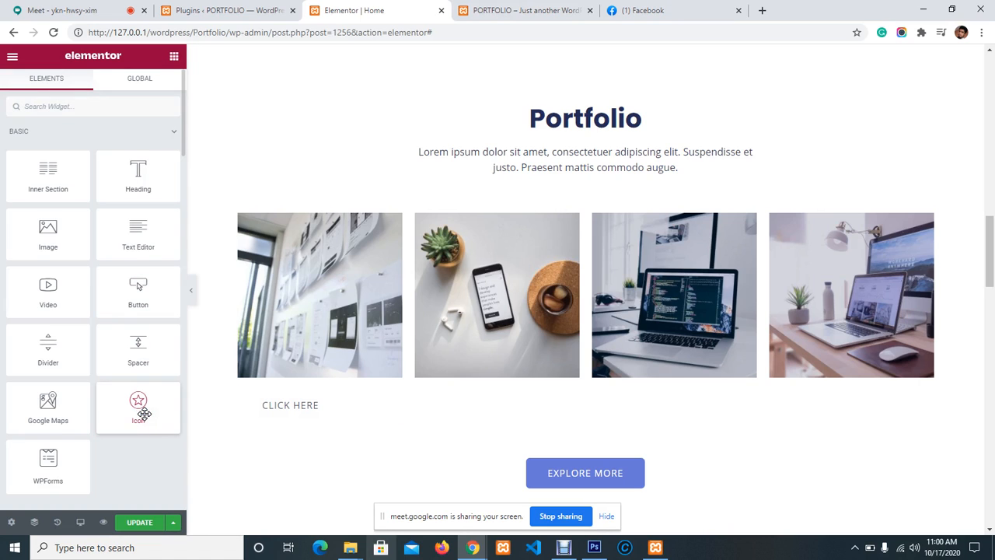
left_click_drag(145, 414, 349, 414)
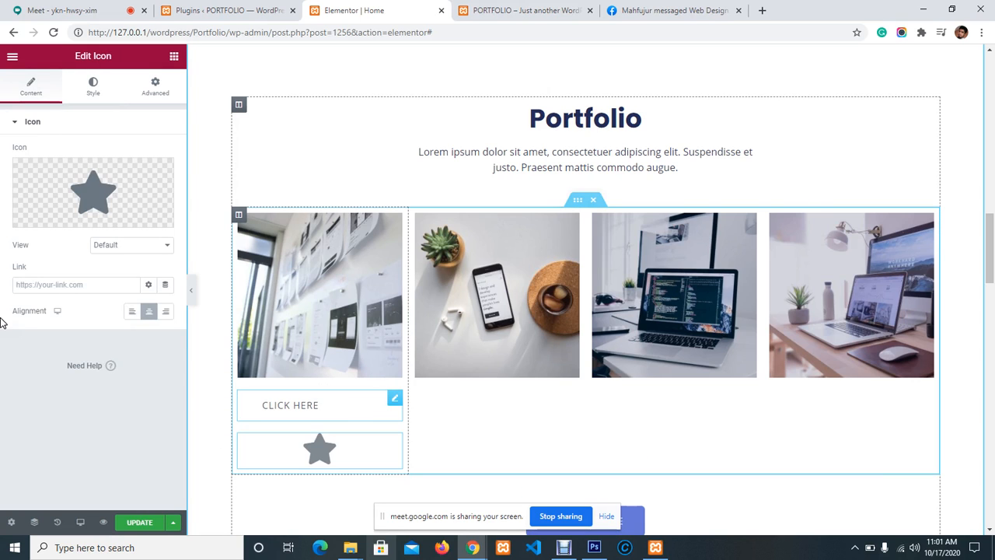
left_click(151, 245)
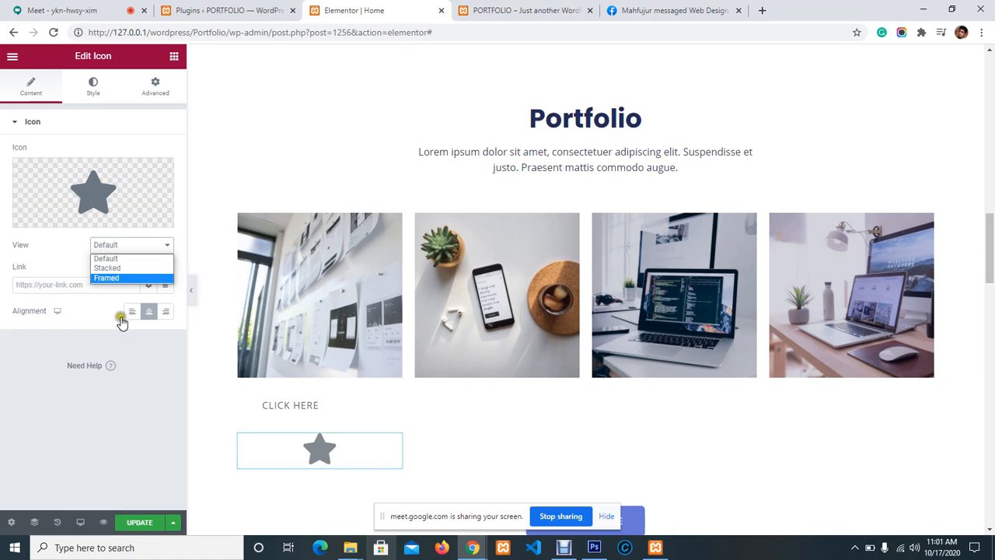
left_click(122, 268)
left_click(118, 271)
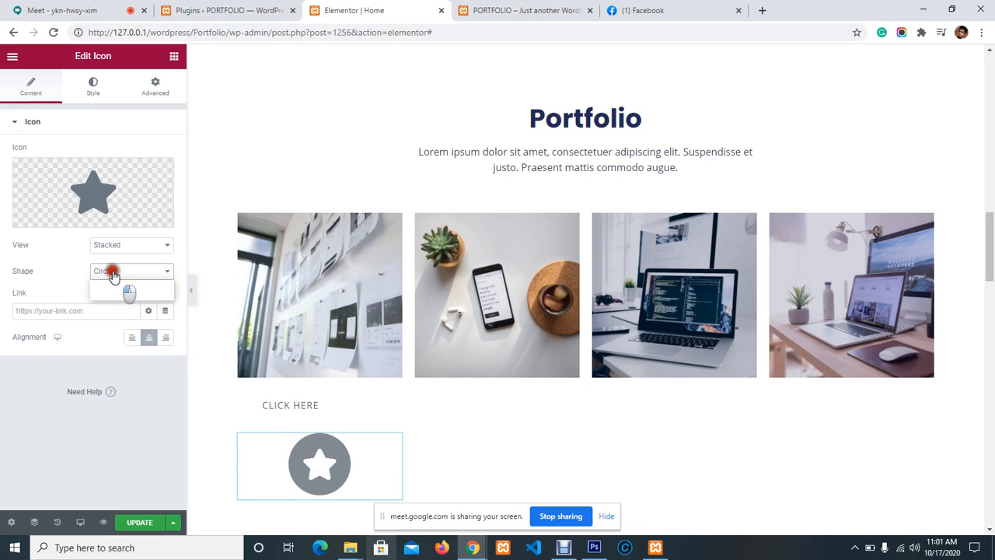
left_click(109, 291)
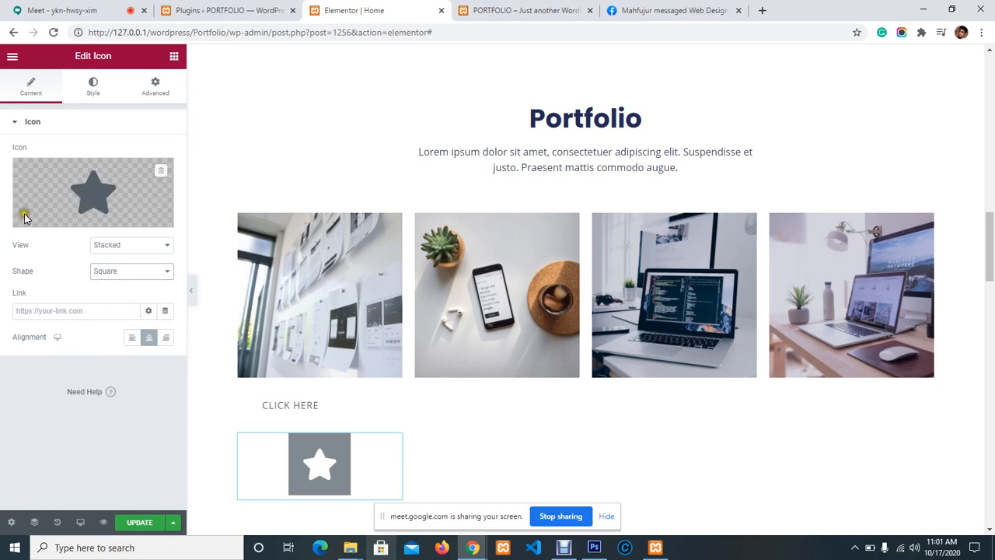
Step: Undo the icon's shape and view changes and its placement beneath the Click Here button
scroll(440, 373, "down", 2)
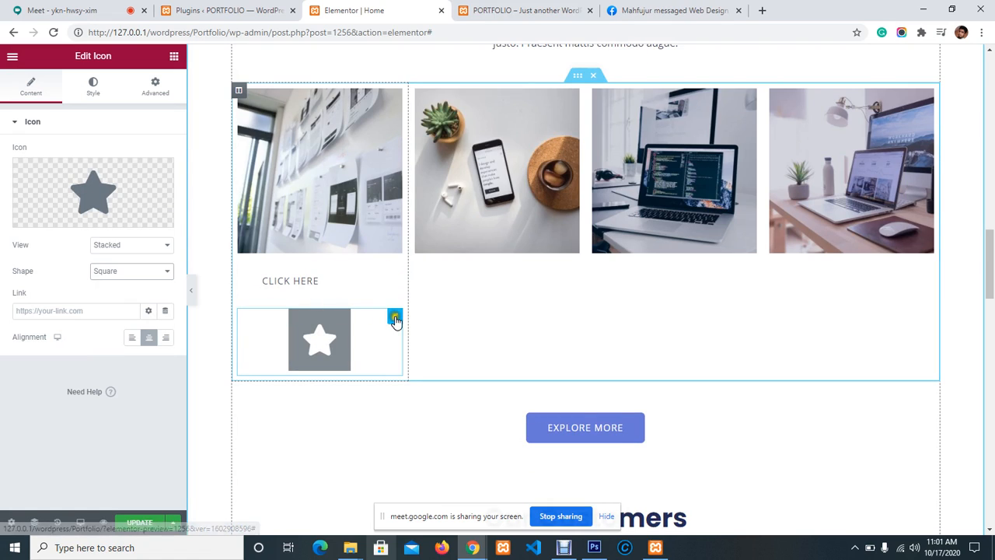
left_click(395, 319)
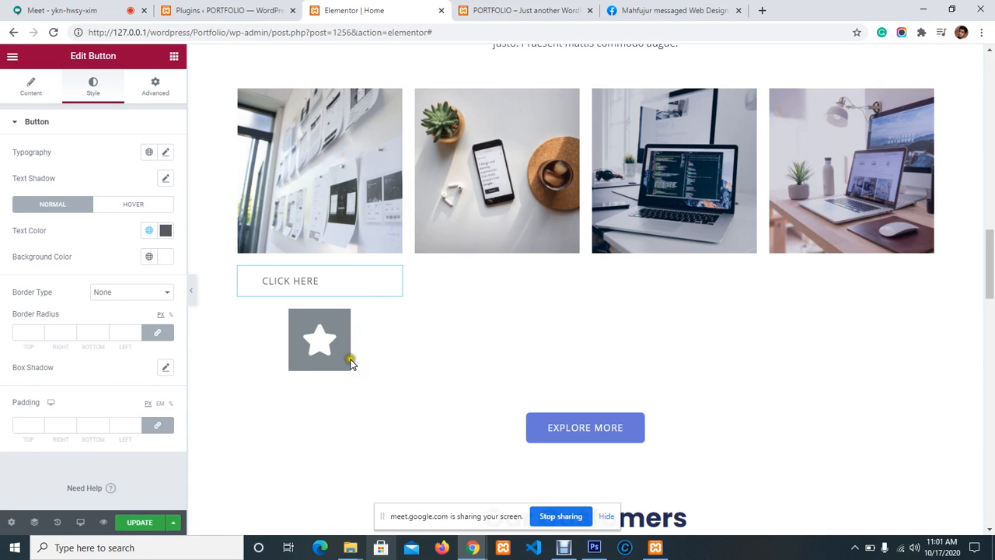
key("ctrl+z")
key("ctrl+z")
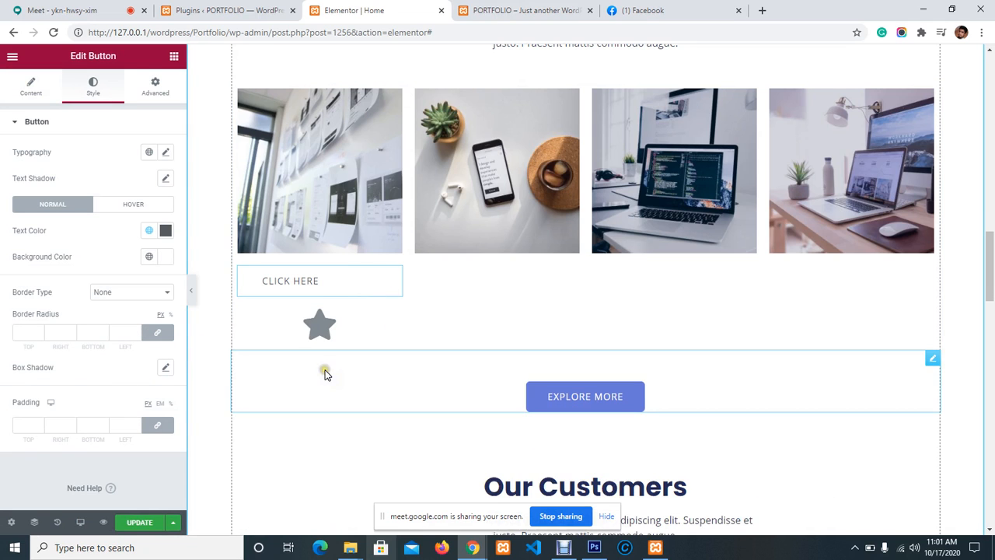
key("ctrl+z")
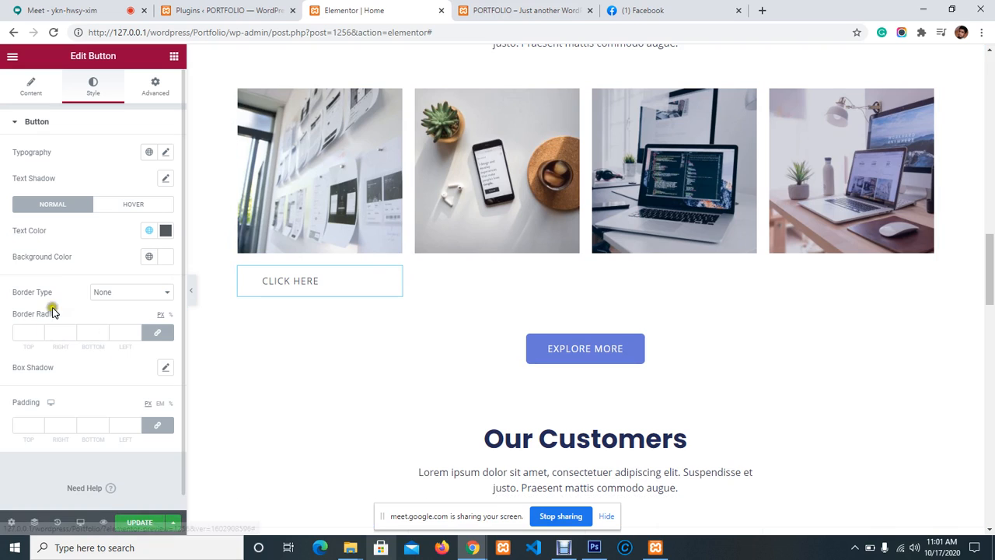
Step: Try the Solid and Dotted border types on the Click Here button, and settle on Groove
left_click(40, 334)
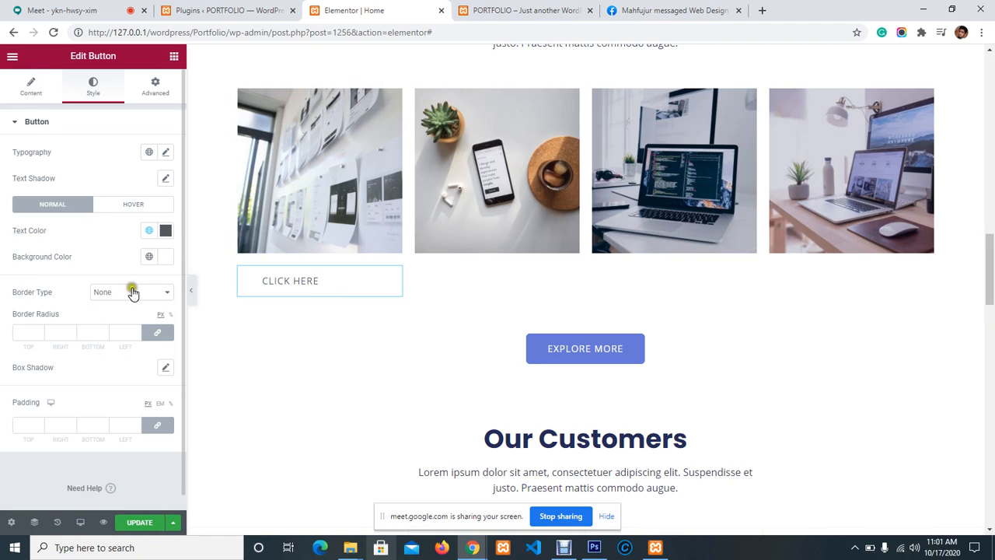
left_click(154, 294)
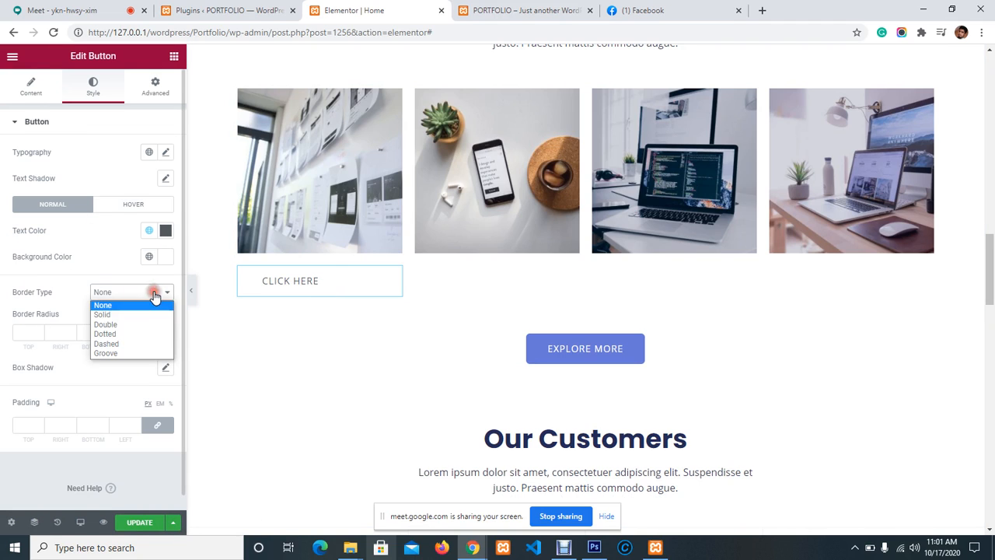
left_click(127, 316)
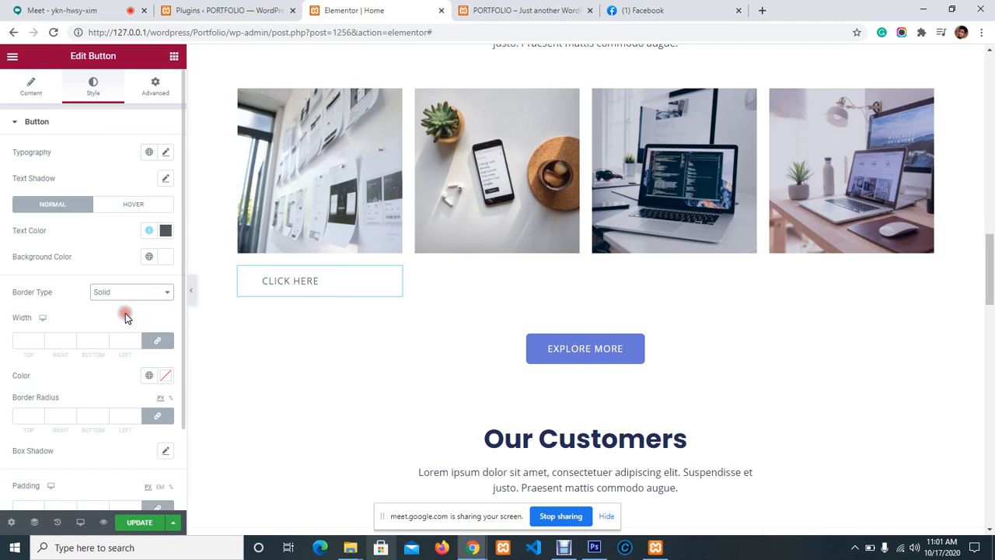
left_click(159, 294)
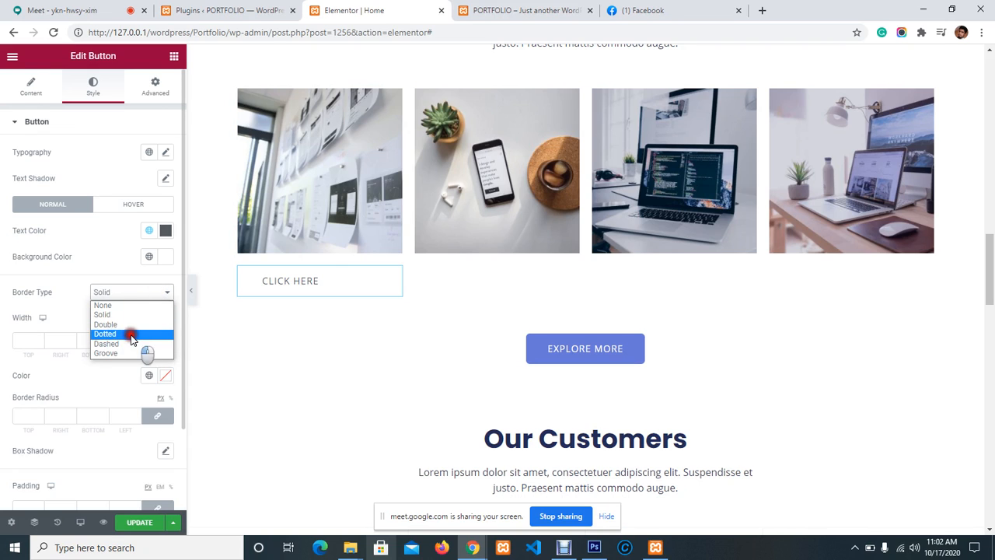
left_click(130, 335)
left_click(156, 298)
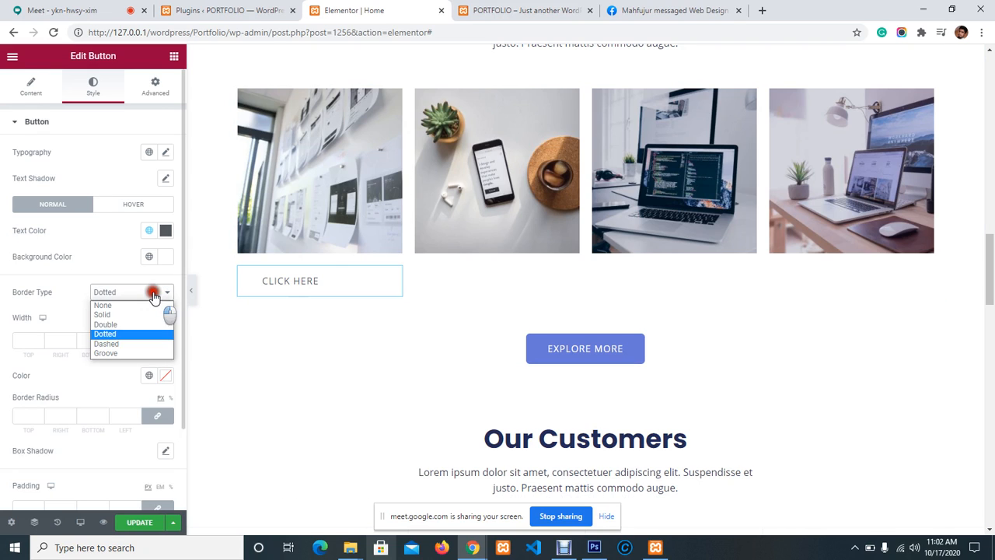
left_click(113, 353)
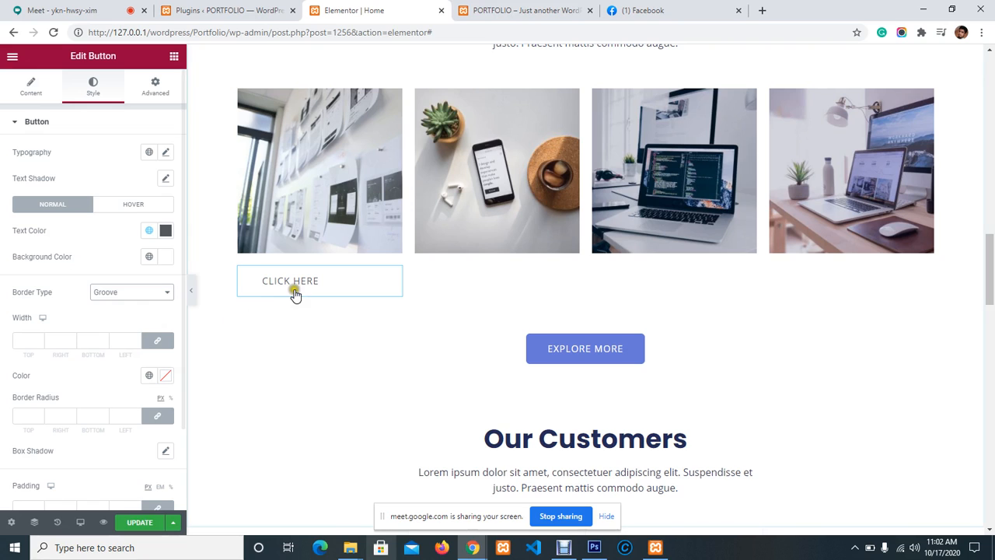
Step: Look through the Click Here button's remaining style settings and its Typography options
scroll(98, 287, "down", 1)
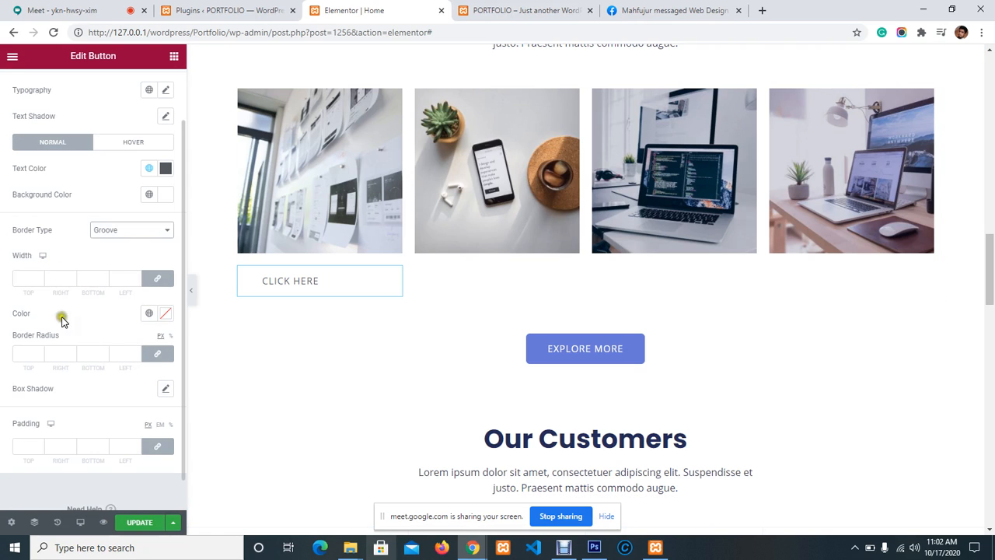
scroll(62, 320, "down", 1)
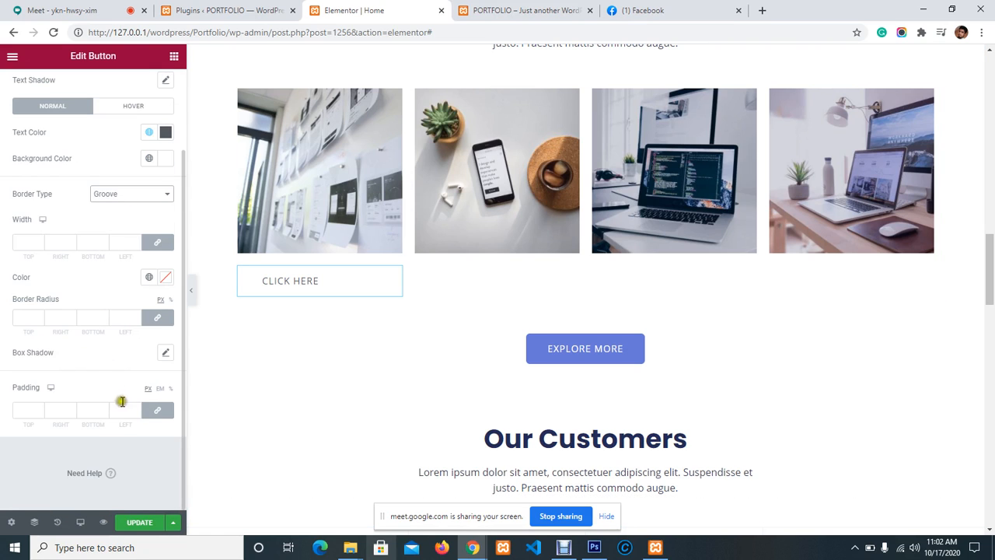
scroll(78, 355, "up", 3)
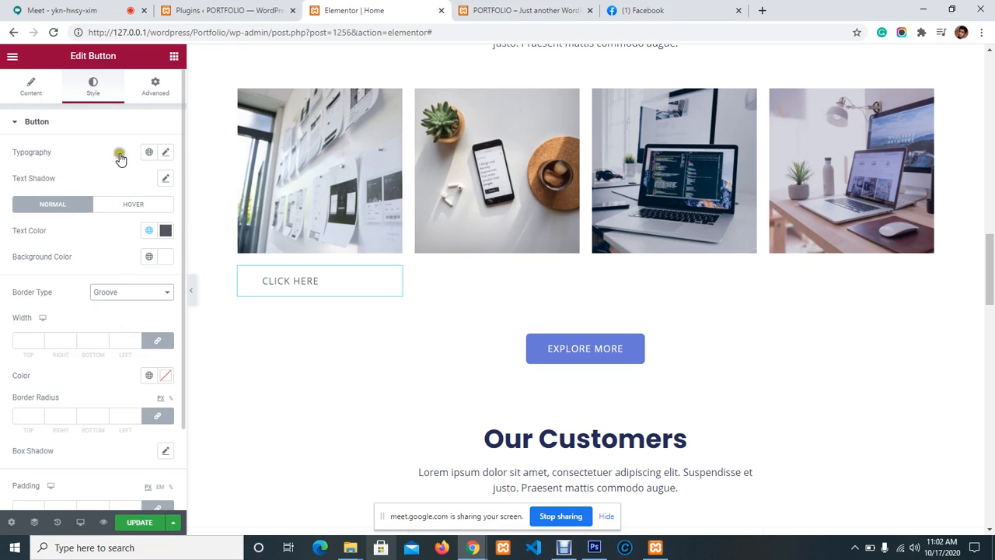
left_click(166, 153)
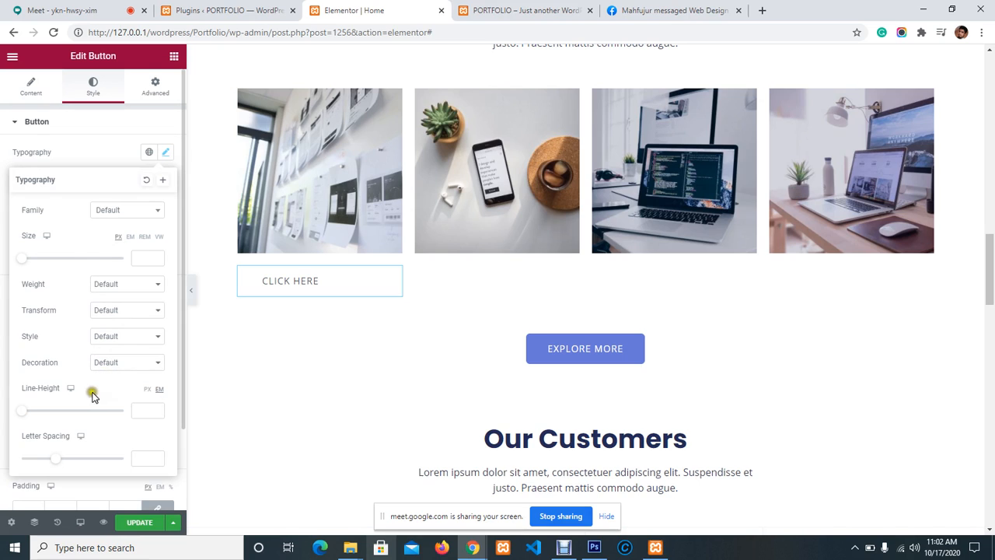
scroll(116, 455, "down", 2)
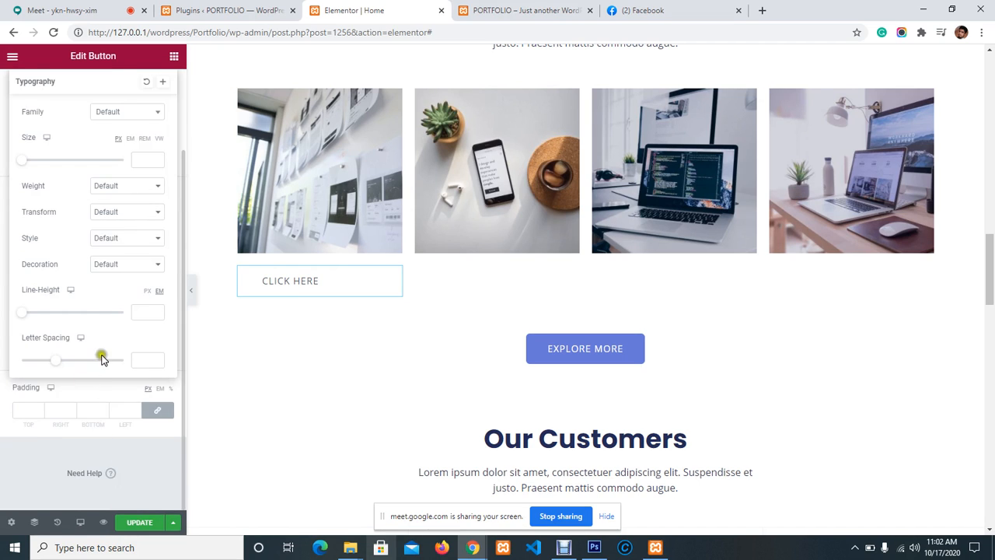
scroll(100, 363, "up", 2)
left_click(165, 156)
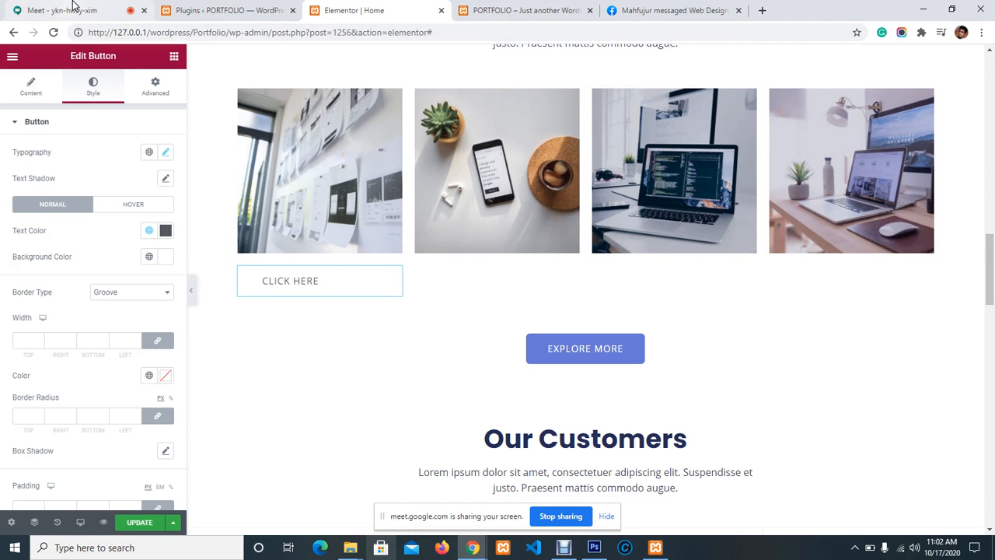
Step: Switch to the Meet call, read the newest chat message, close the chat, and return to the Elementor editor
left_click(70, 10)
left_click(941, 101)
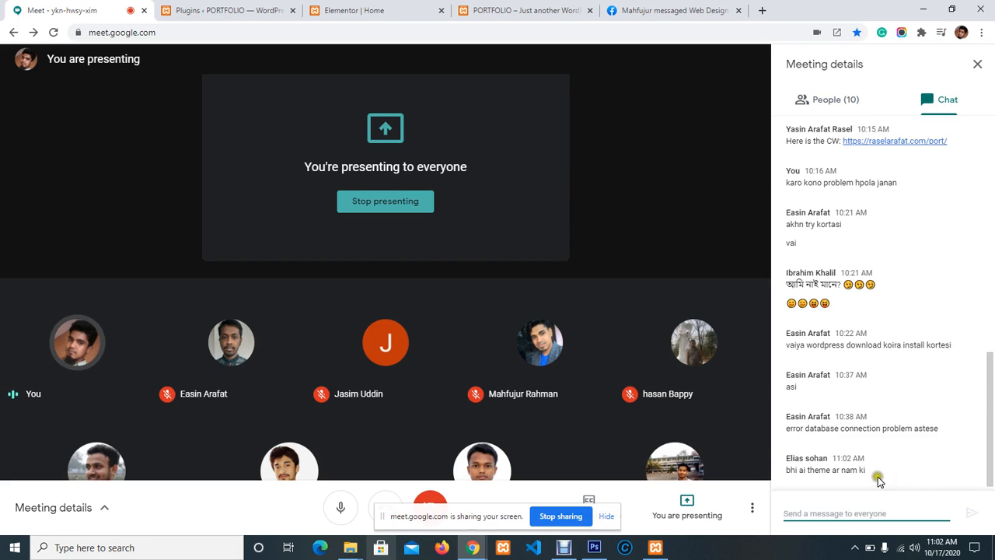
left_click_drag(874, 469, 781, 469)
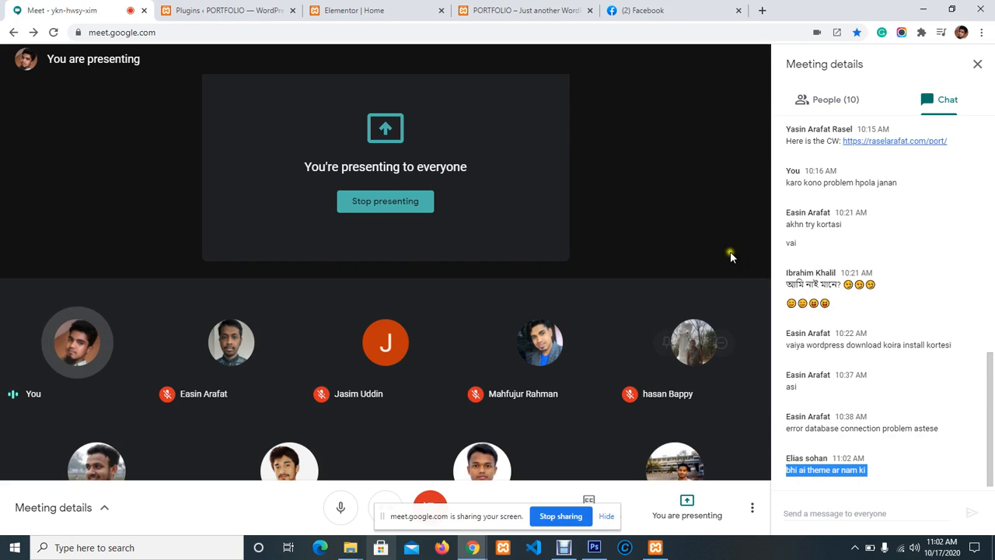
left_click(979, 63)
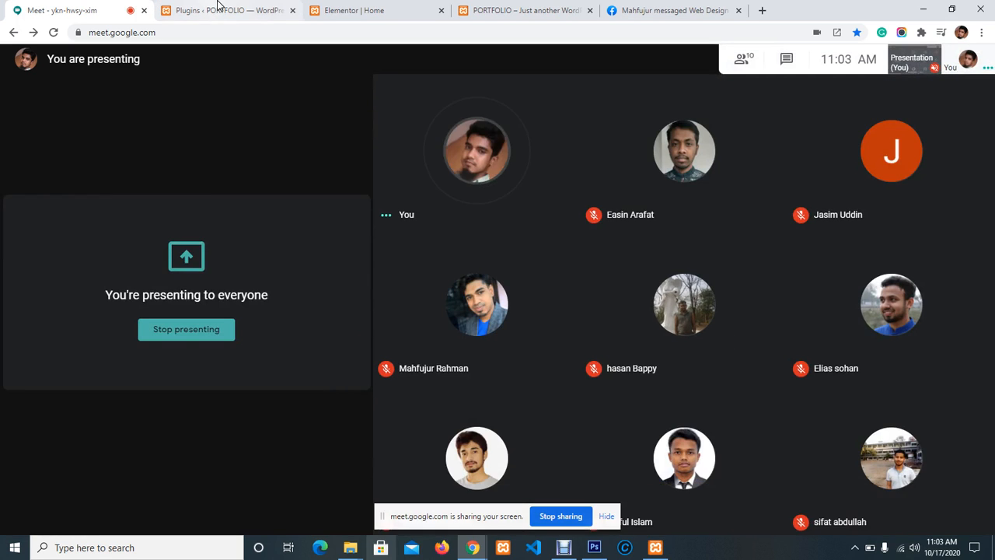
left_click(361, 7)
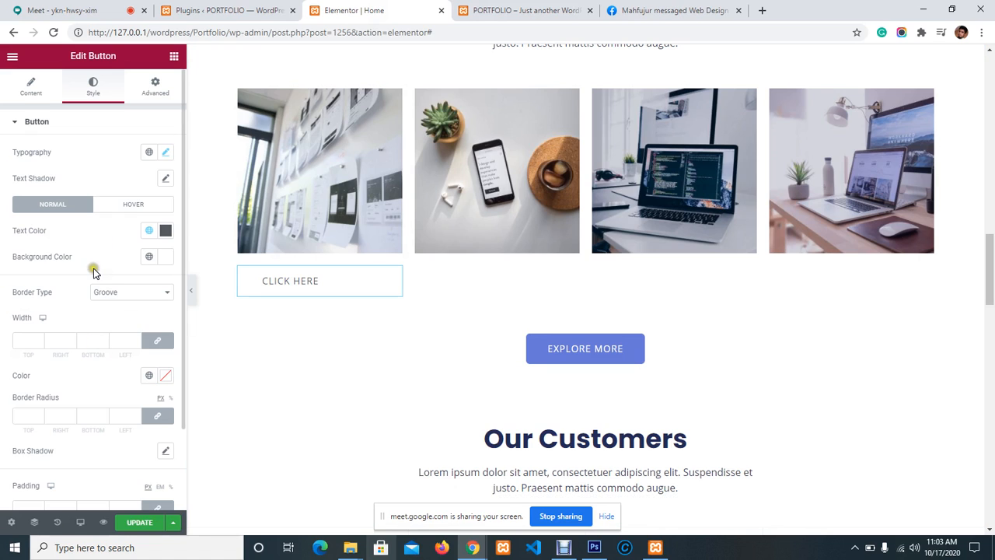
Step: Review the Click Here button's style and content settings, and update the page
scroll(94, 273, "down", 1)
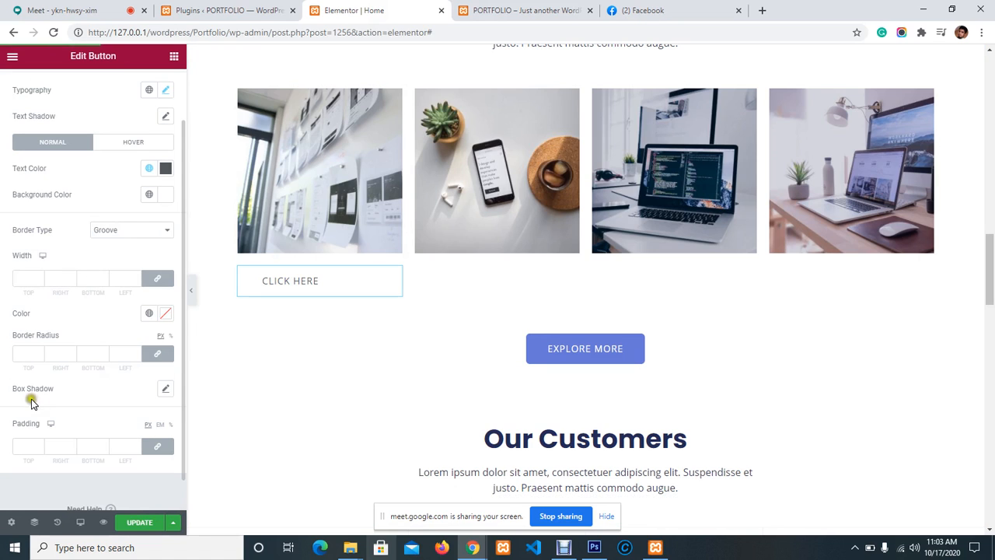
scroll(112, 395, "up", 1)
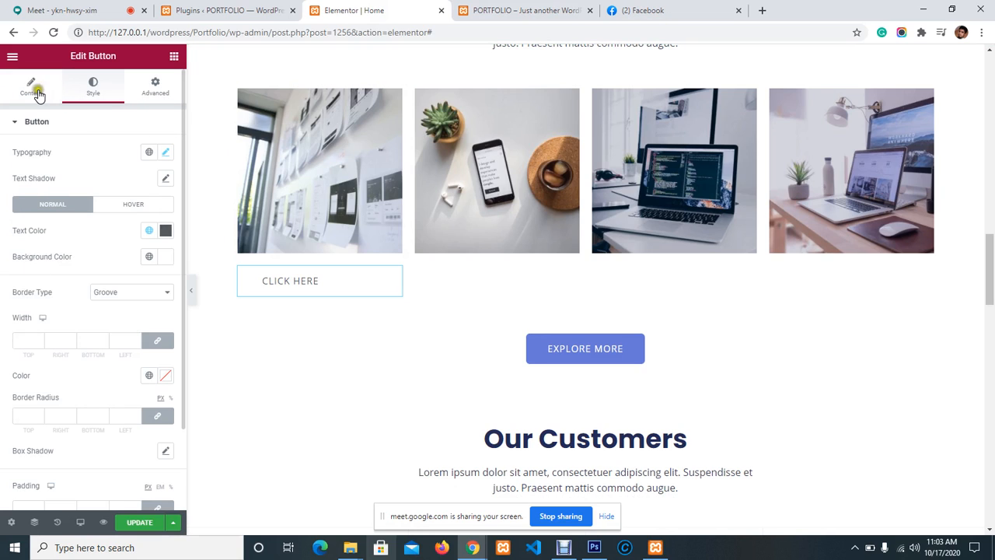
left_click(28, 93)
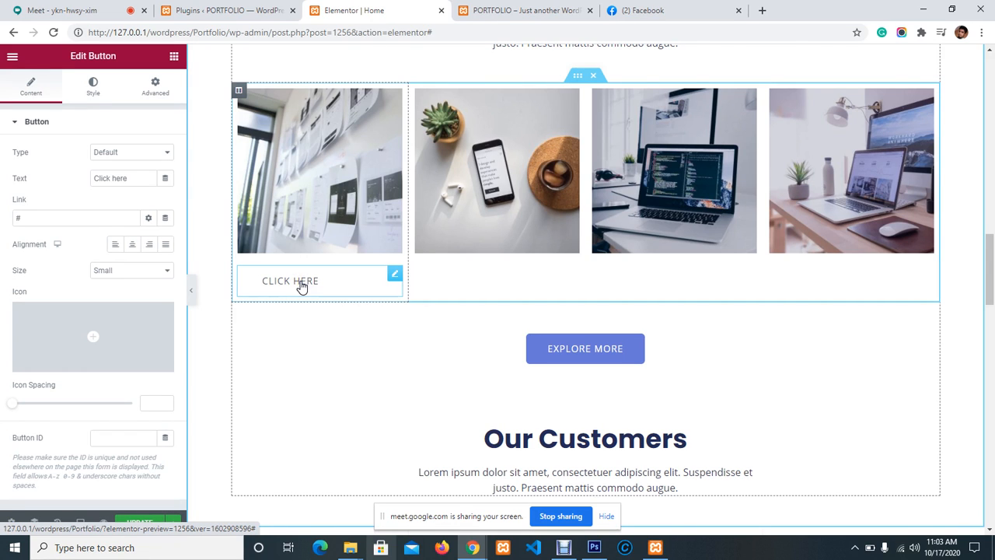
left_click(144, 247)
mouse_move(96, 334)
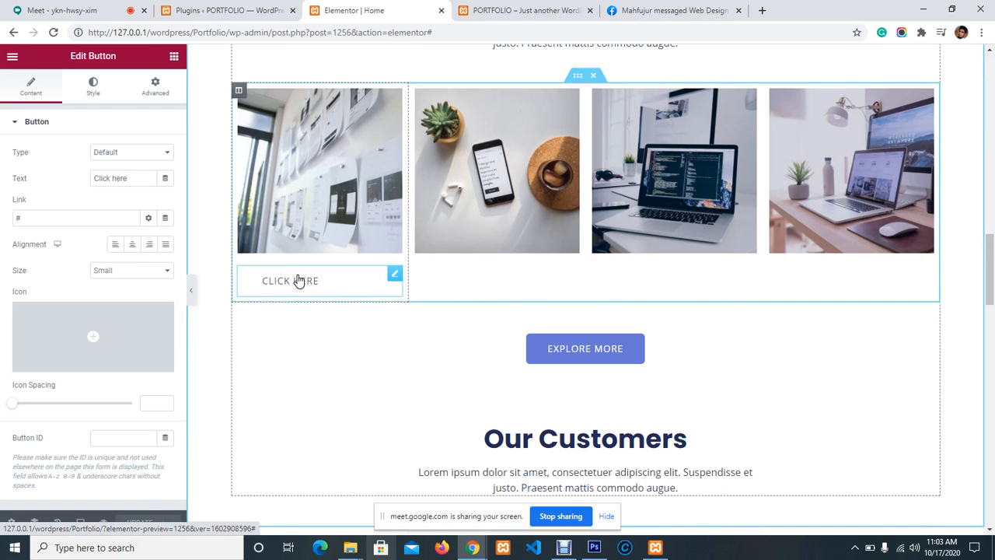
Step: Place a Button widget beneath the second Portfolio image, undoing the misplaced one below the image row
left_click(573, 97)
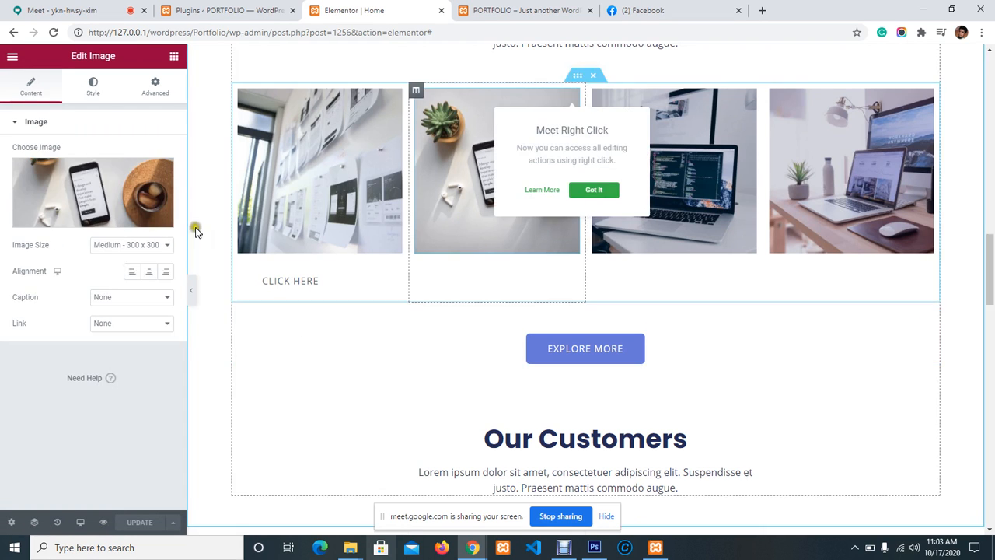
left_click(174, 56)
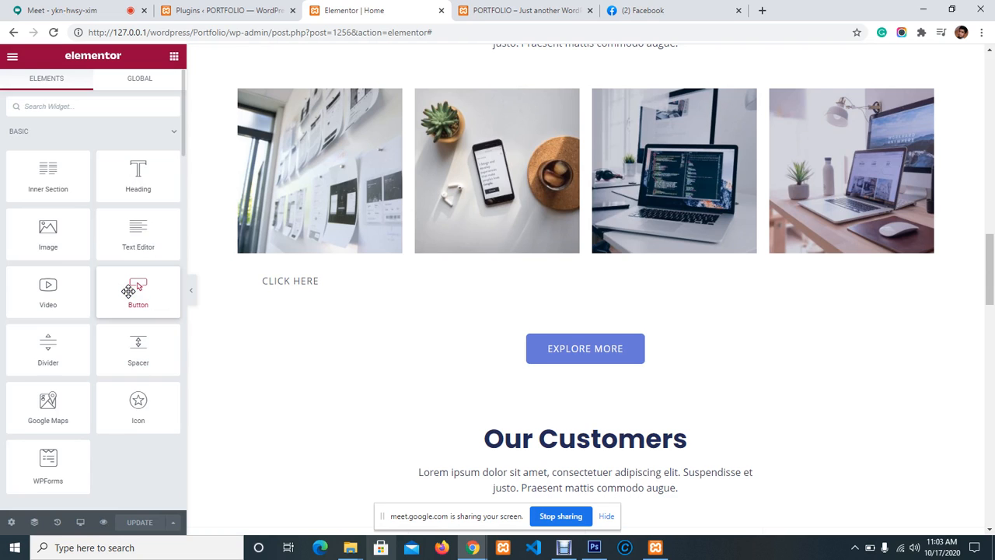
left_click_drag(132, 293, 452, 283)
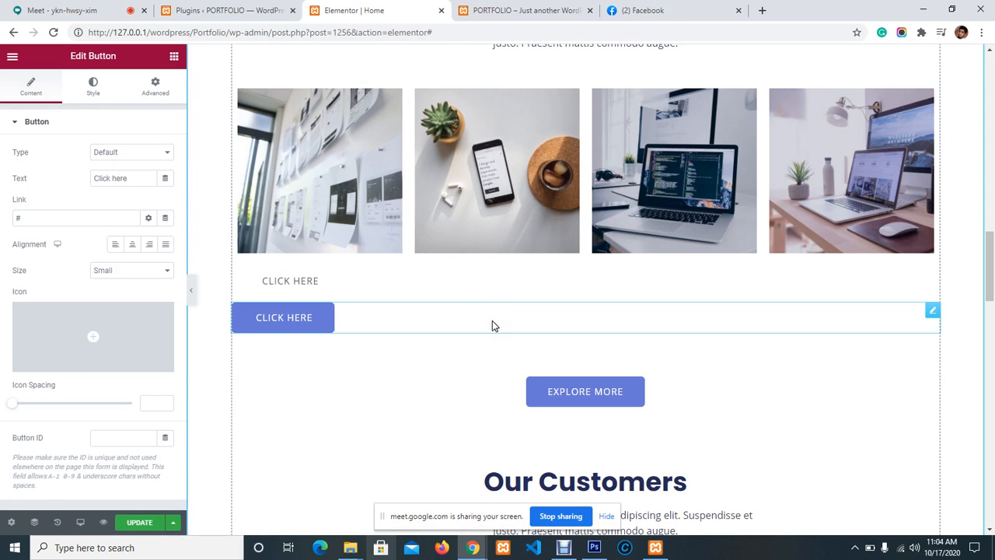
key("ctrl+z")
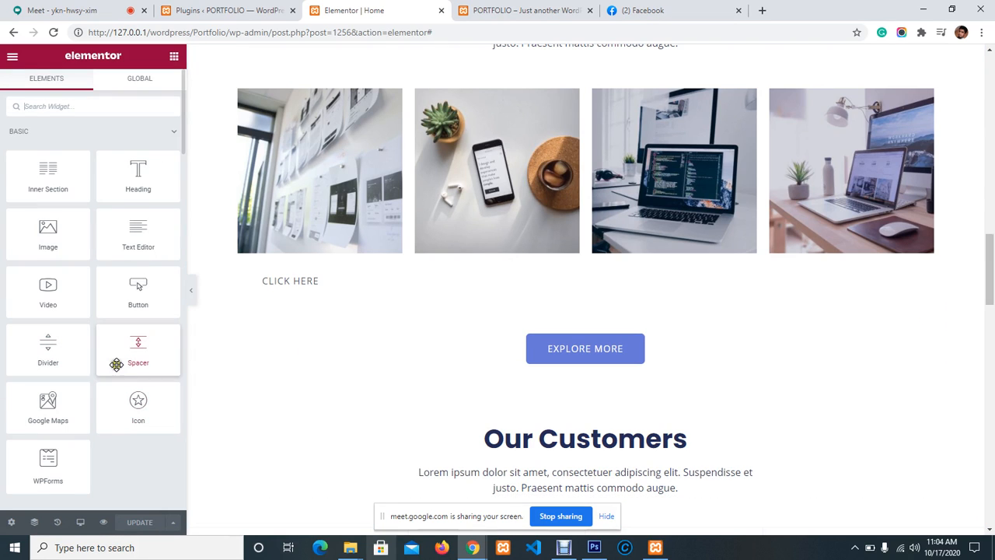
left_click_drag(137, 302, 503, 201)
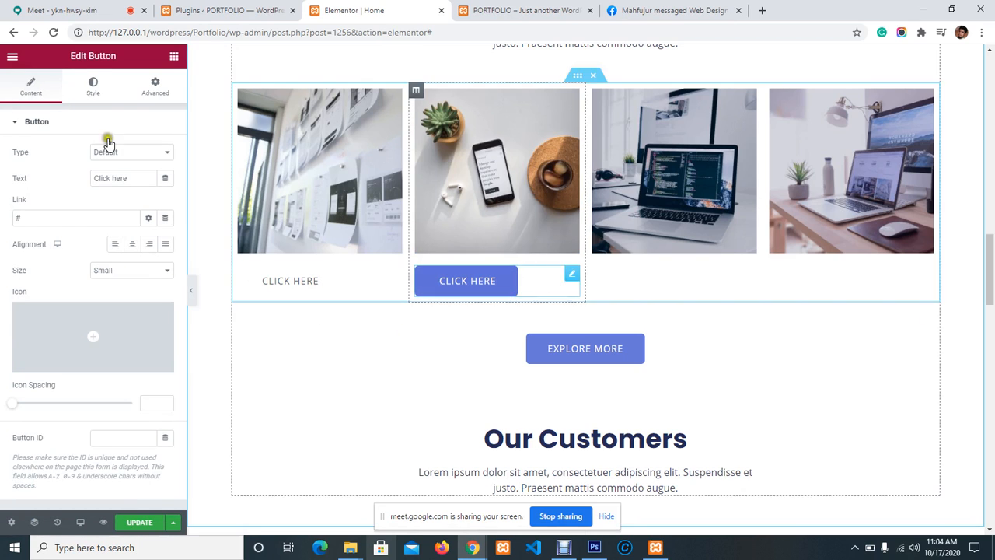
Step: Give the button under the second image a #FFFFFF background and the Secondary global text color, and update the page
left_click(89, 85)
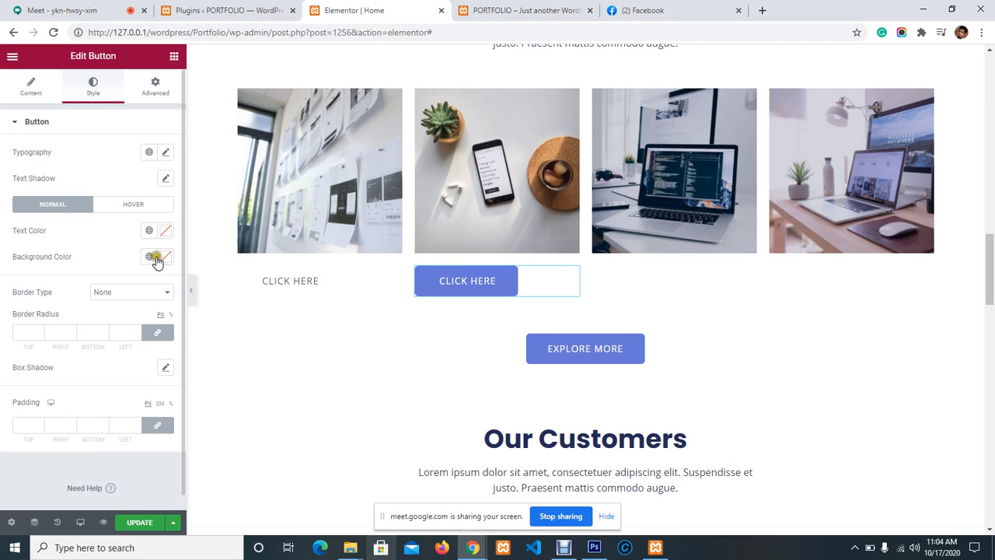
left_click(160, 257)
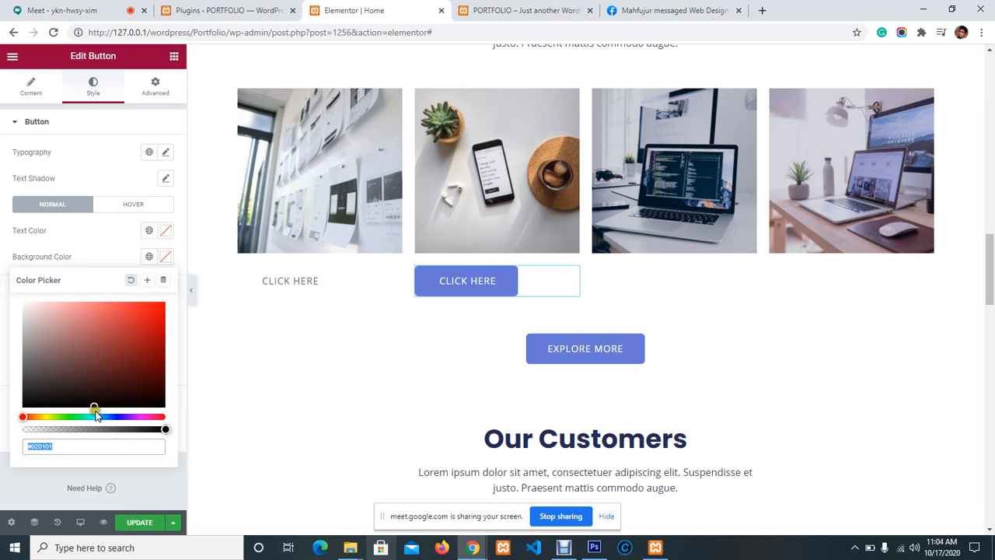
left_click_drag(93, 405, 19, 285)
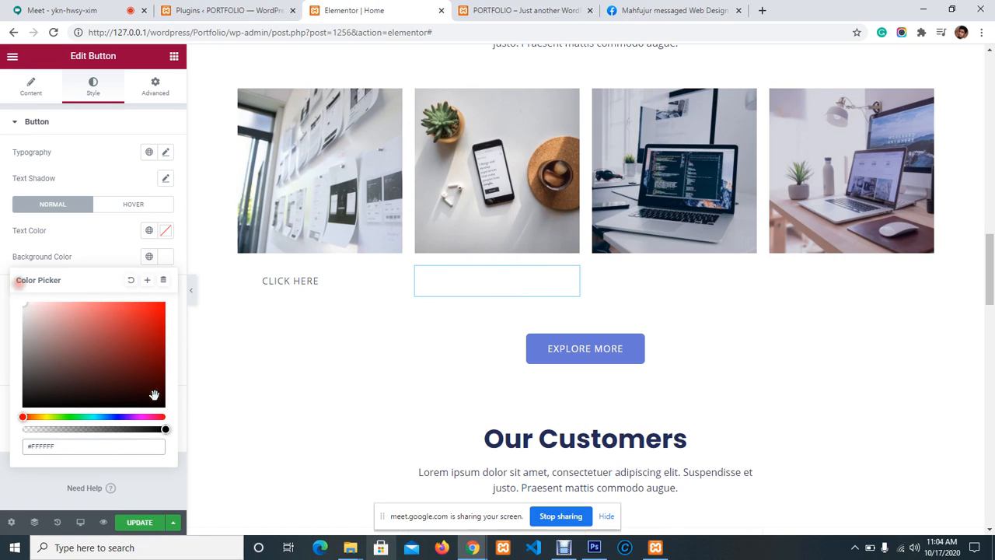
left_click(152, 231)
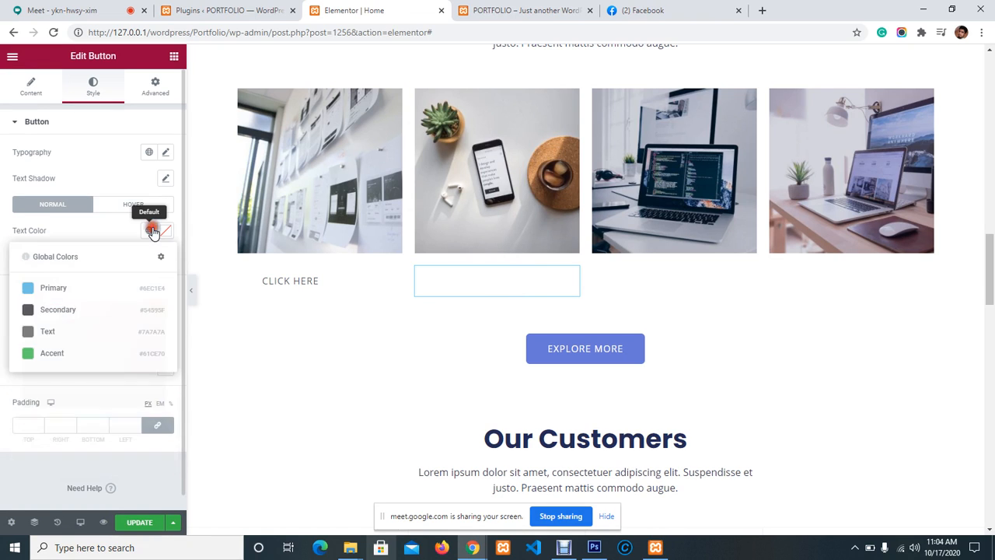
left_click(65, 310)
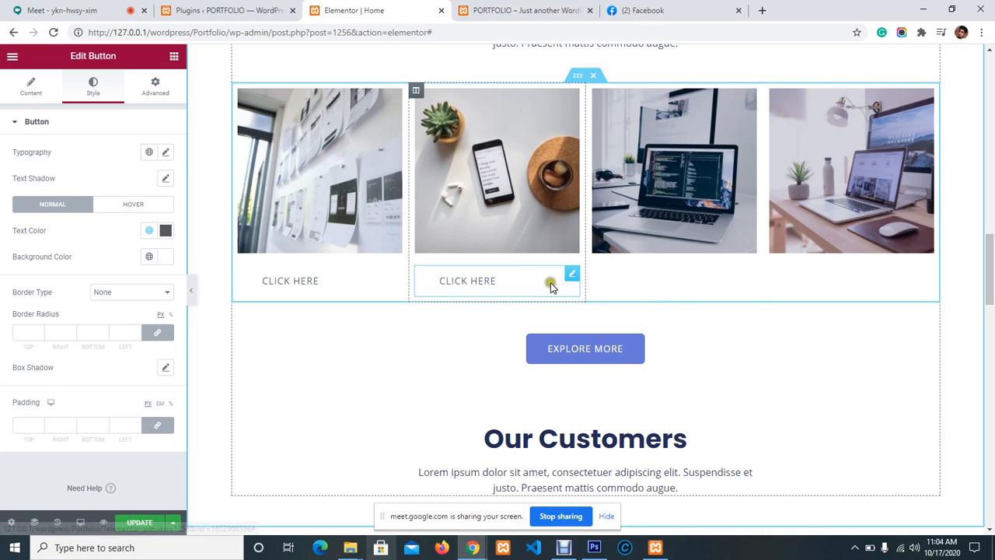
left_click(152, 526)
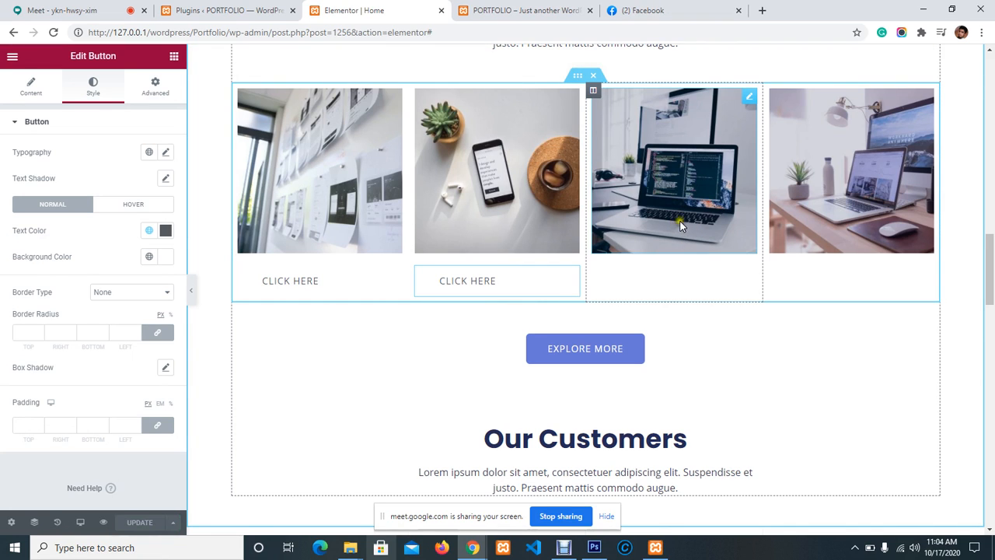
Step: Add a Button widget beneath the third Portfolio image and set its background color to #FFFFFF
left_click(173, 57)
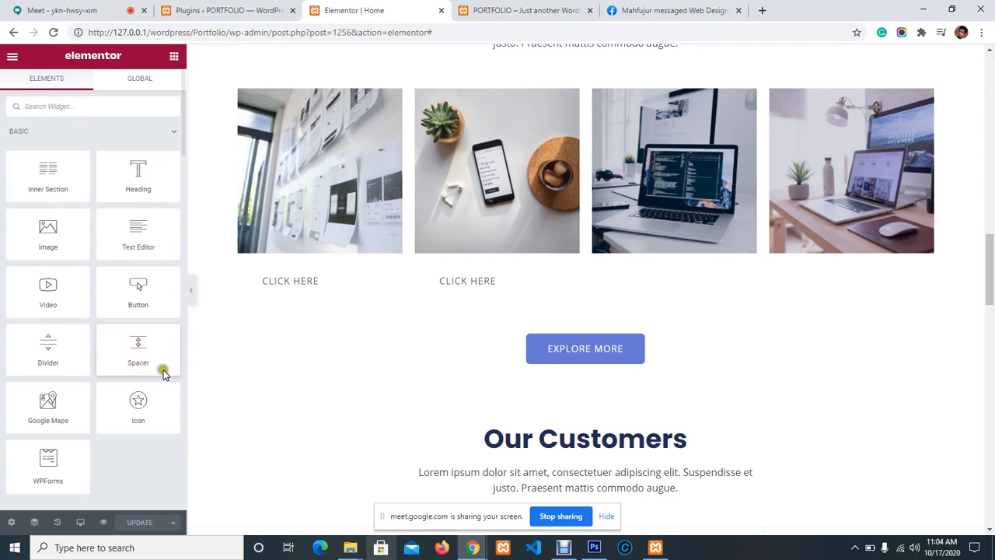
left_click_drag(130, 291, 659, 204)
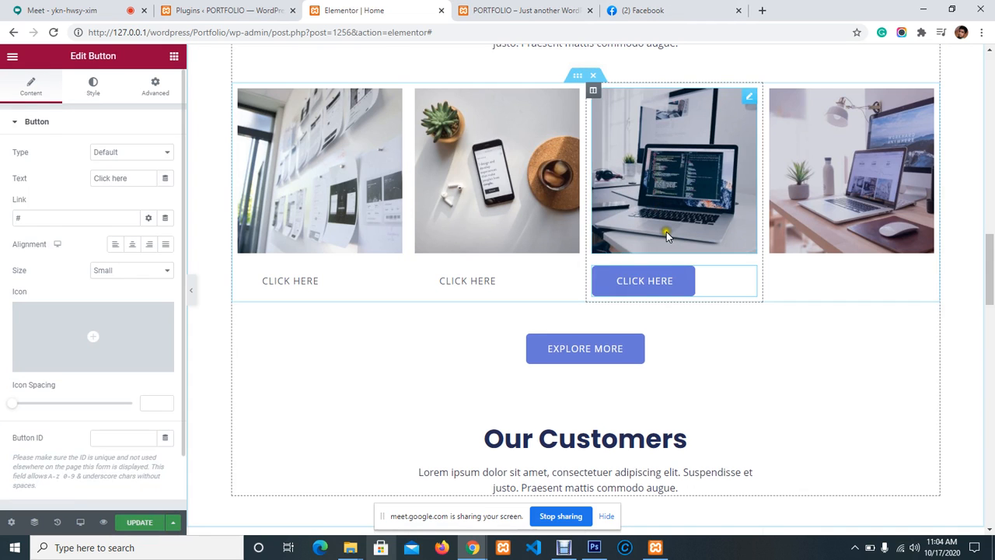
left_click(93, 86)
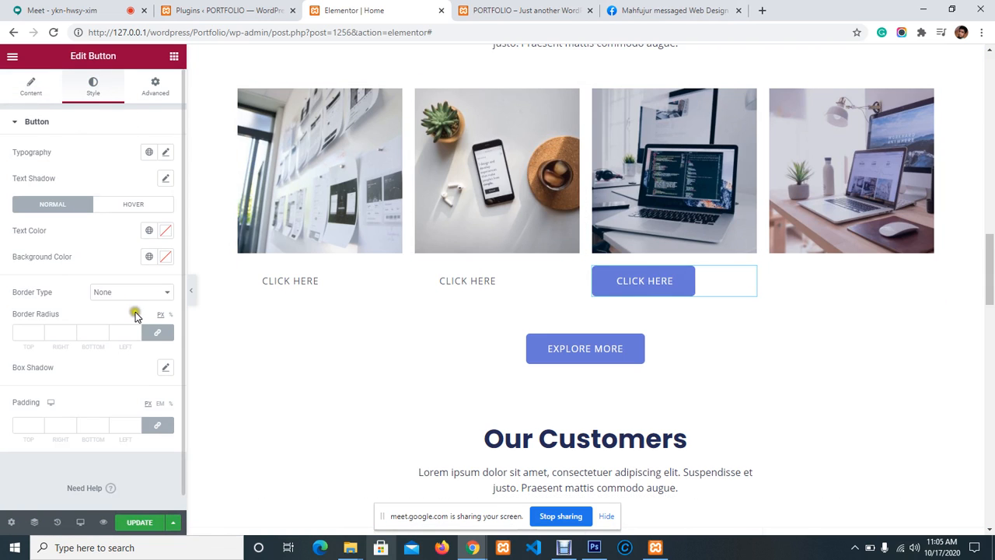
left_click(150, 257)
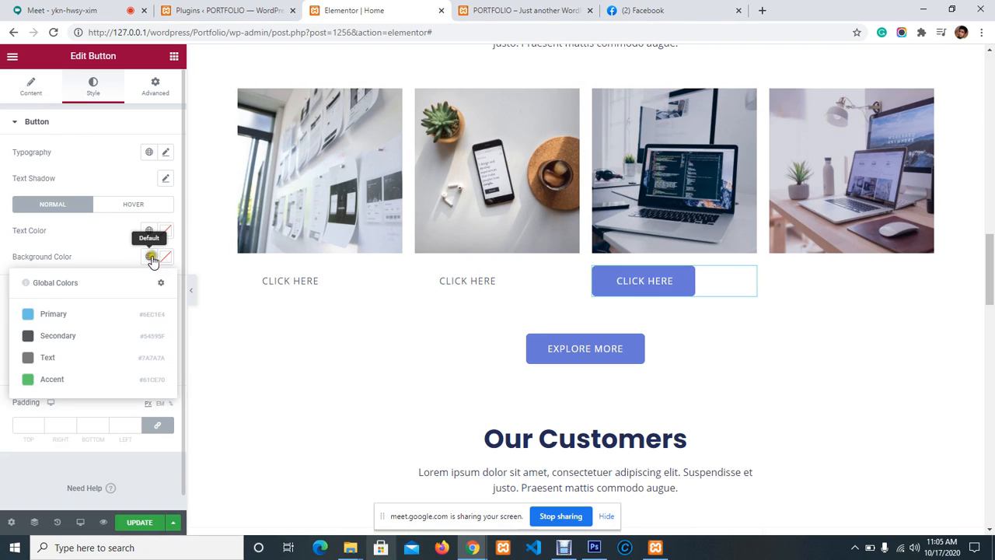
left_click(166, 256)
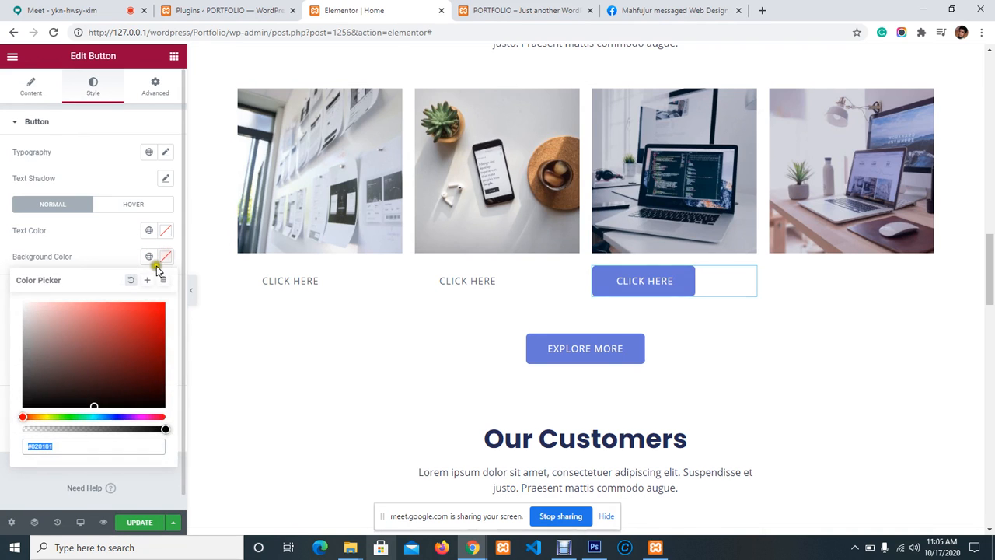
left_click(26, 306)
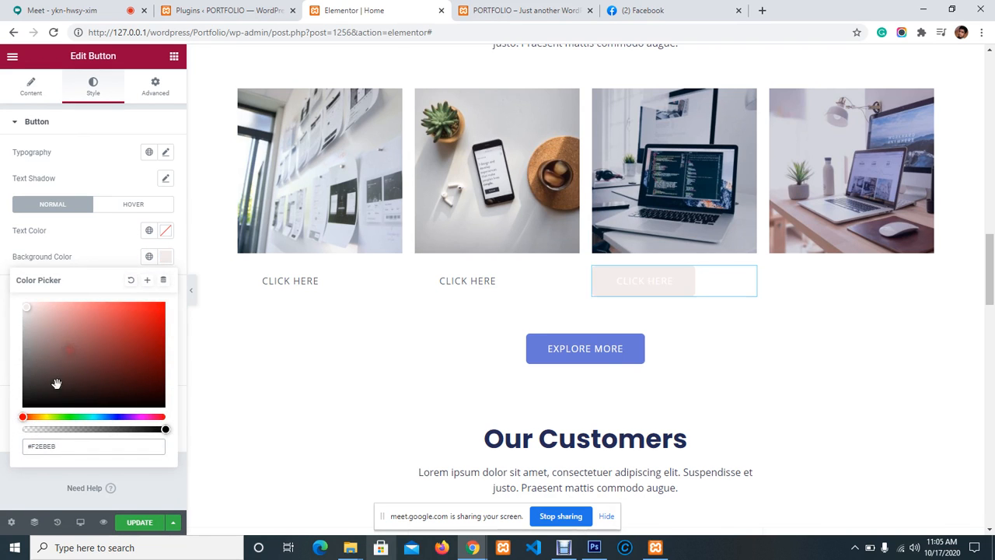
left_click_drag(26, 309, 21, 302)
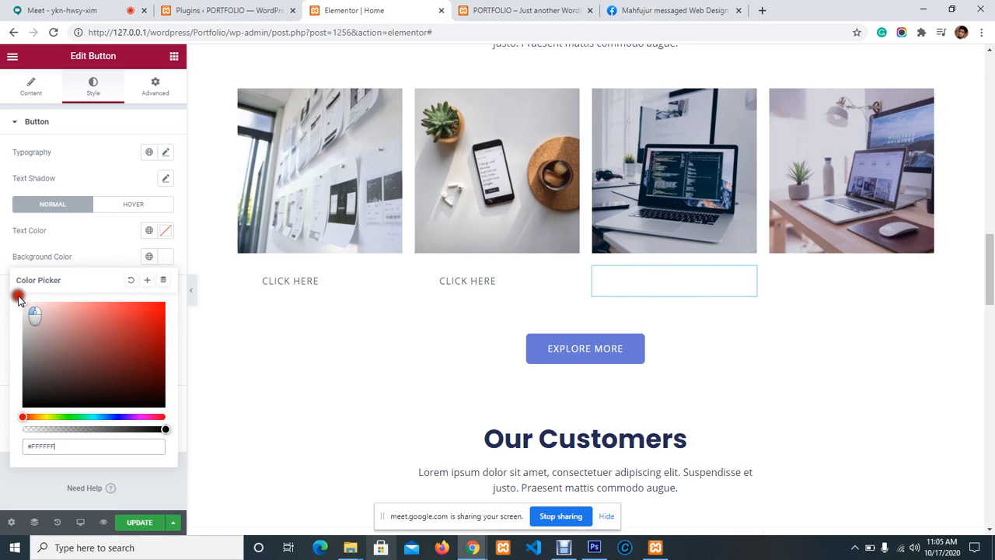
Step: Apply the Secondary global color to the text of the button beneath the third Portfolio image
left_click(159, 233)
left_click(165, 232)
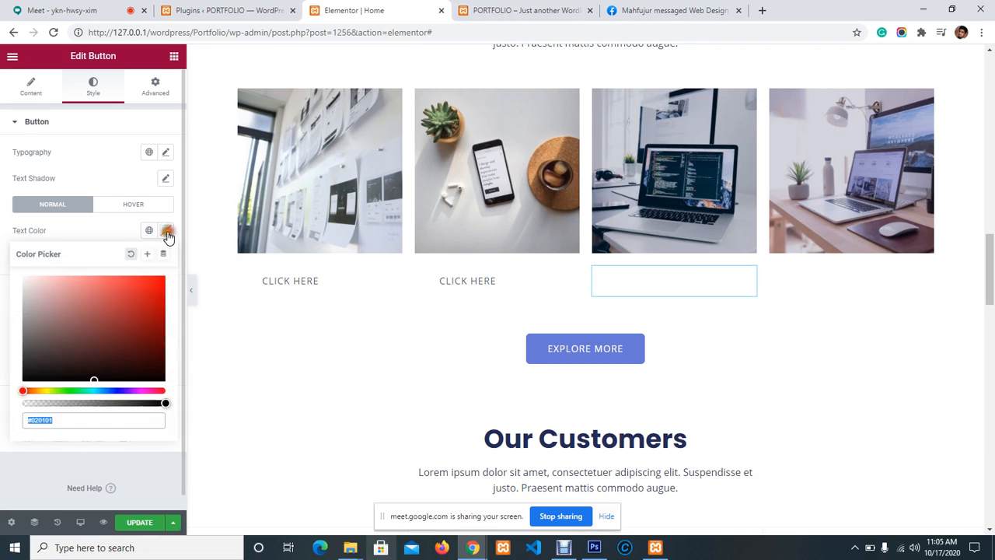
left_click(148, 232)
left_click(52, 329)
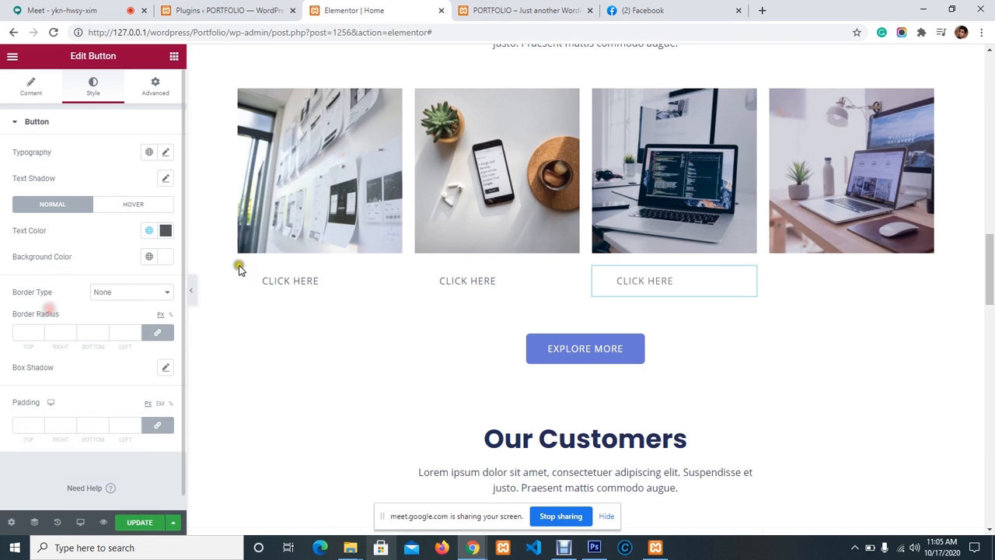
scroll(552, 289, "down", 1)
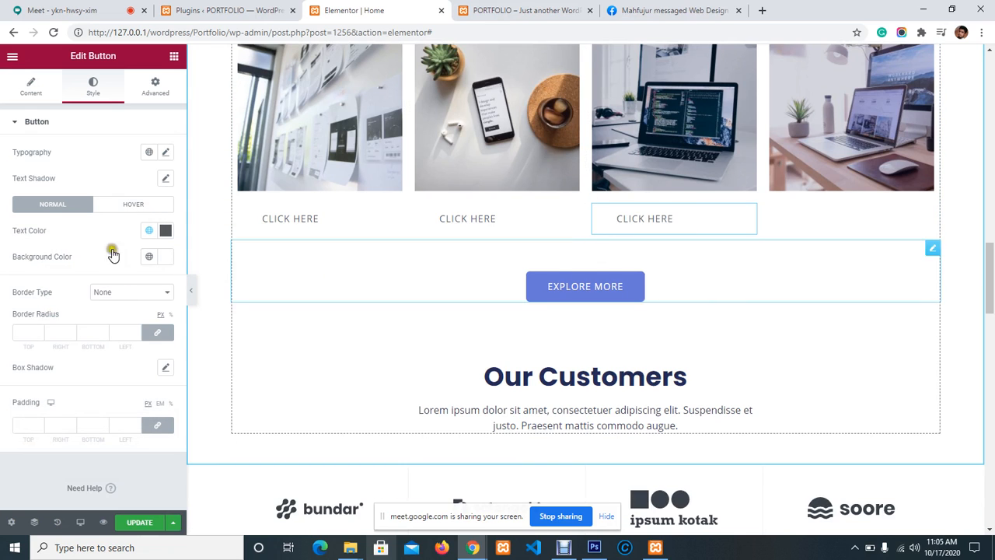
Step: Add a Button widget beneath the fourth Portfolio image
scroll(877, 272, "up", 2)
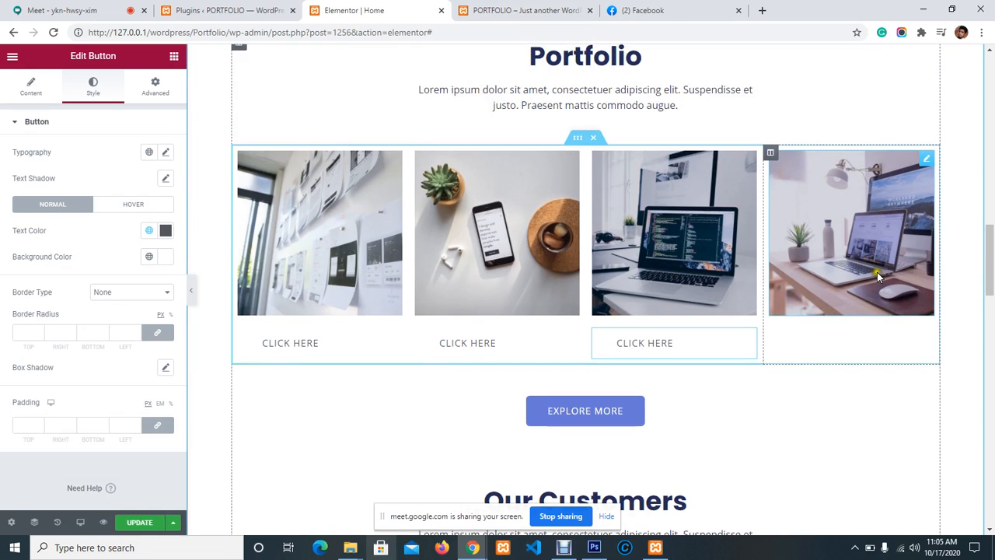
left_click(174, 57)
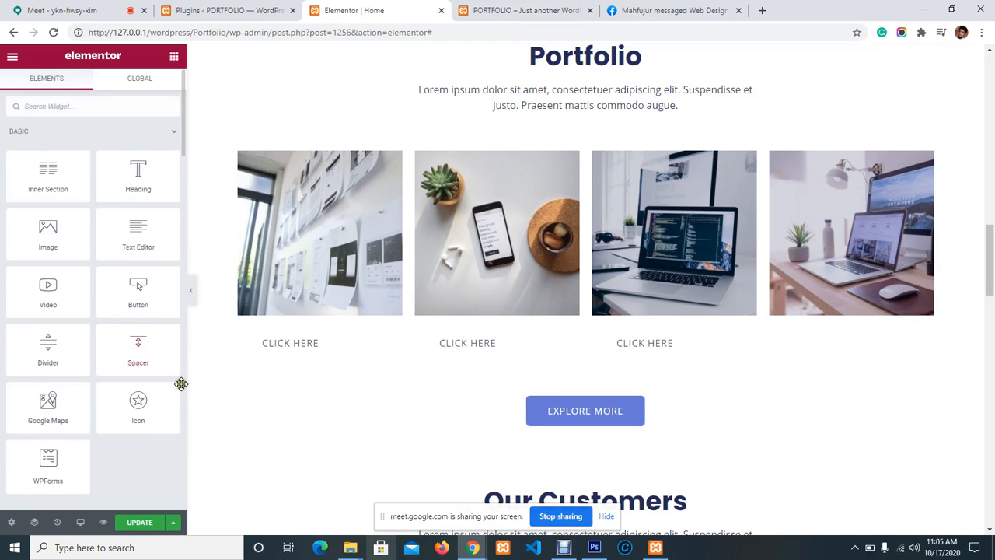
left_click_drag(133, 295, 852, 264)
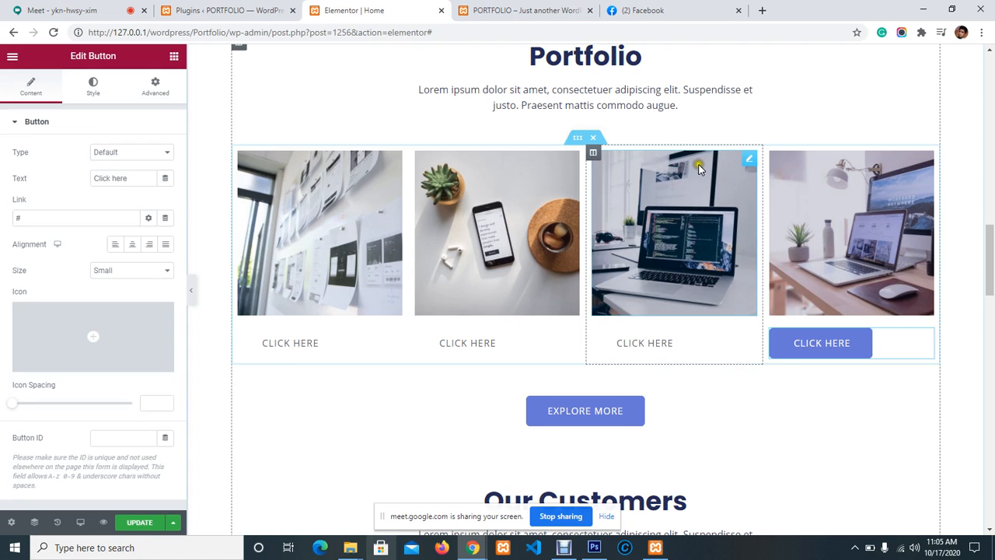
Step: Give the button beneath the fourth Portfolio image a #FFFFFF background and the Secondary global text color
left_click(91, 85)
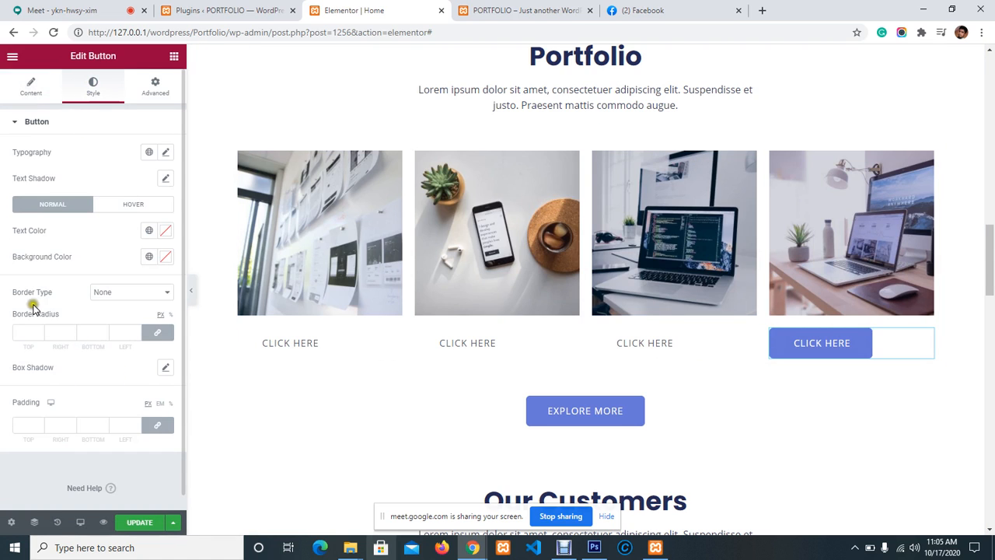
left_click(150, 259)
left_click(166, 256)
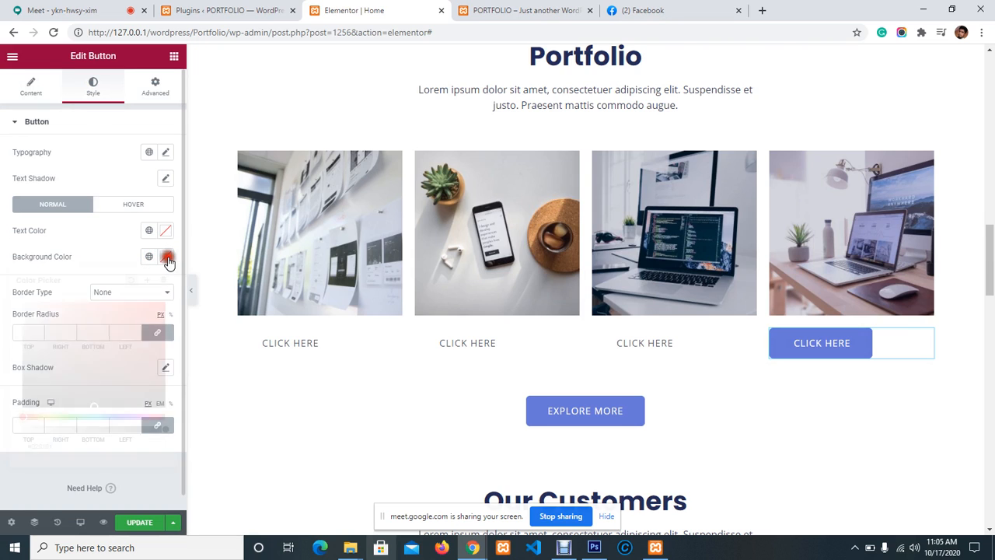
left_click_drag(92, 404, 18, 280)
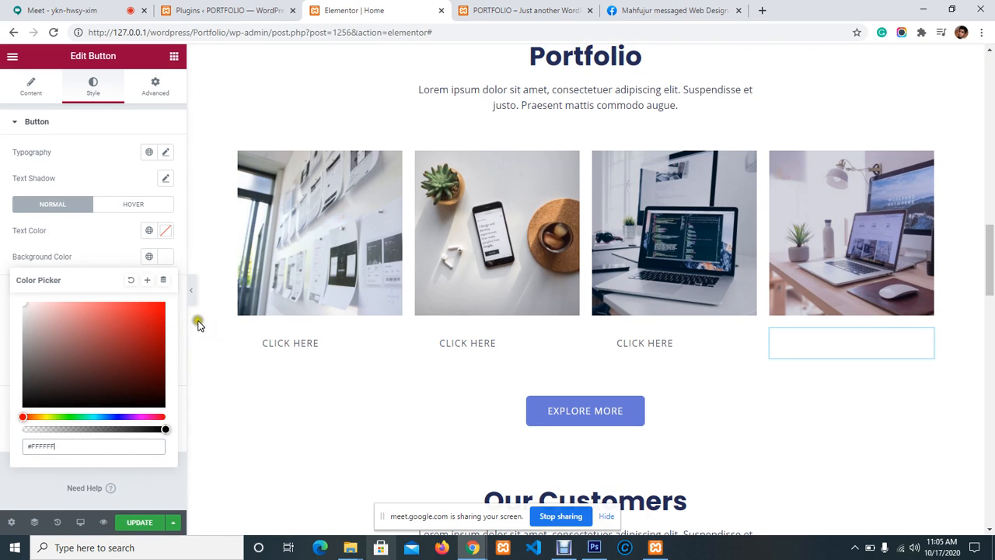
left_click(149, 230)
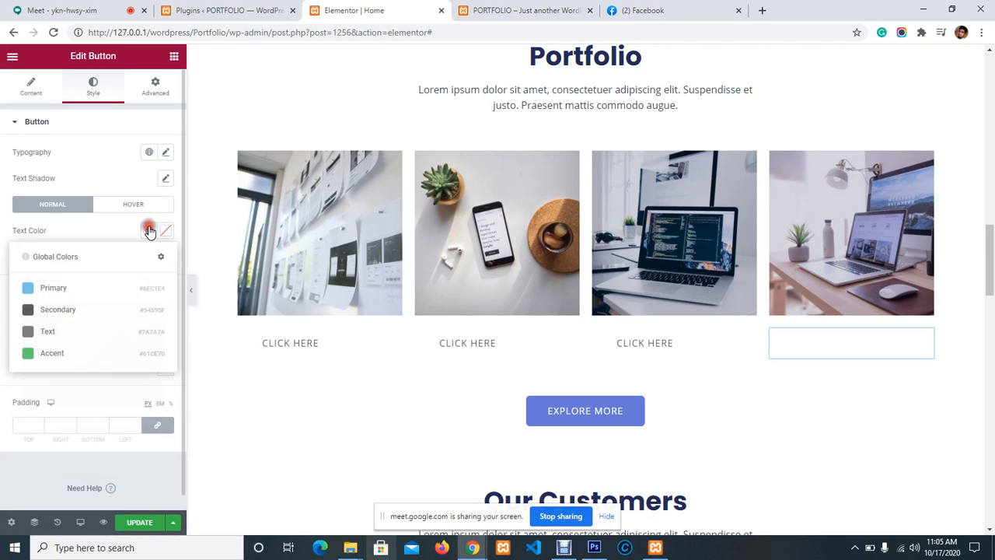
left_click(49, 310)
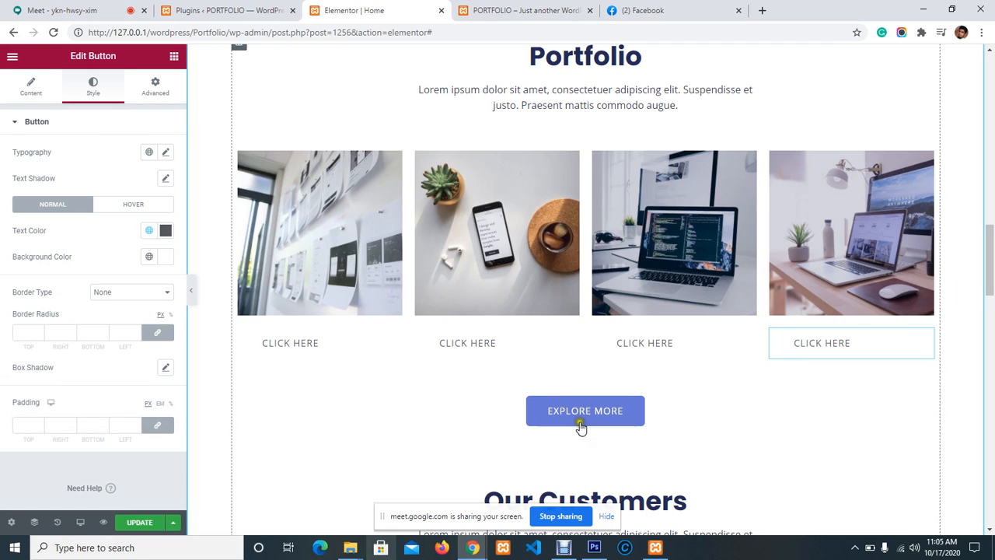
Step: Insert a Heading widget between the first Portfolio image and its button, and clear its placeholder text
left_click(174, 56)
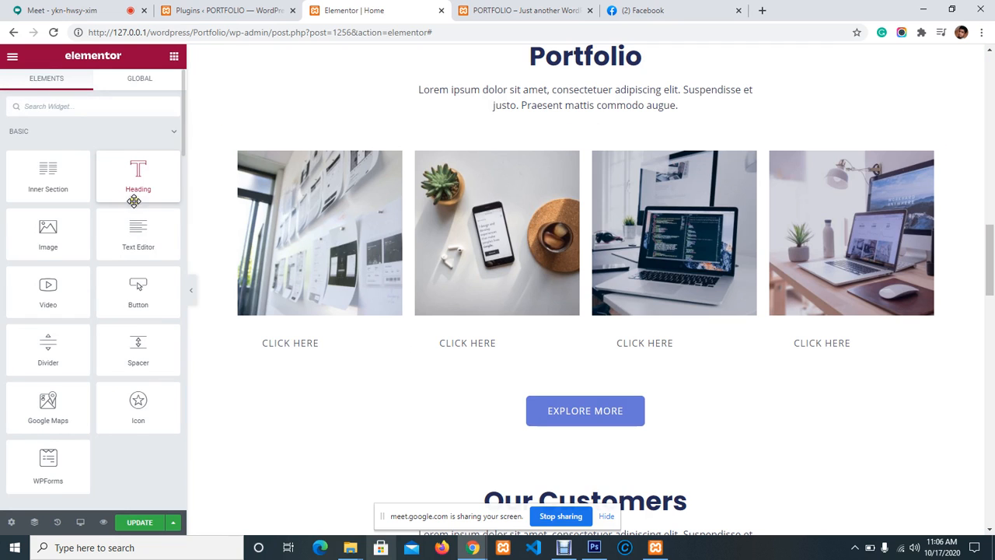
left_click_drag(118, 184, 303, 270)
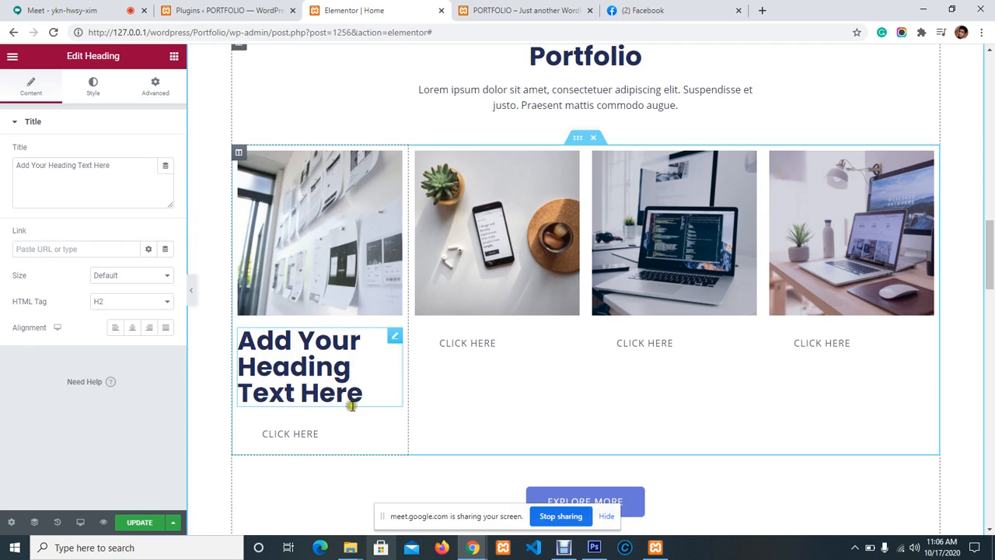
left_click_drag(368, 396, 247, 371)
key("BackSpace")
key("BackSpace")
key("BackSpace")
key("BackSpace")
key("BackSpace")
key("BackSpace")
key("BackSpace")
key("BackSpace")
key("BackSpace")
key("BackSpace")
key("BackSpace")
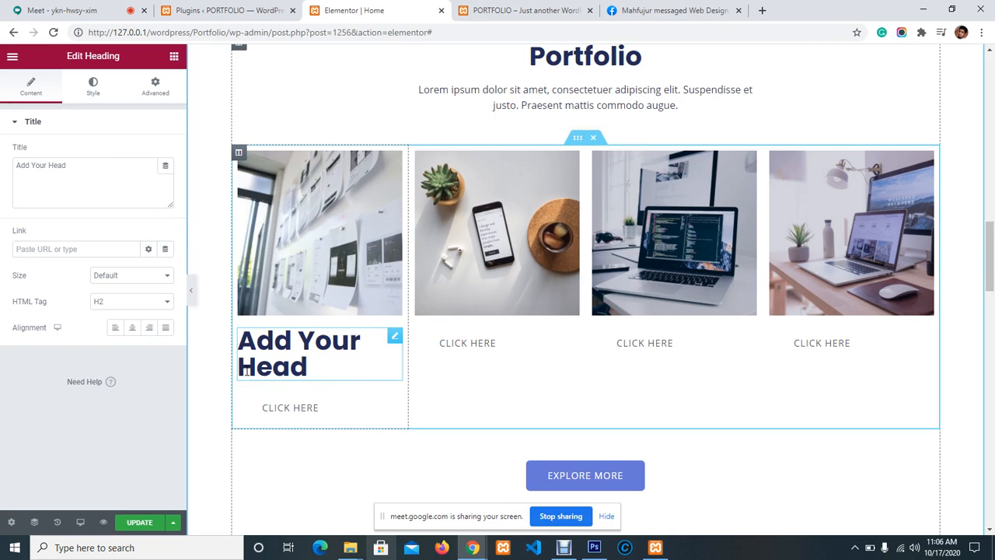
key("BackSpace")
key("BackSpace")
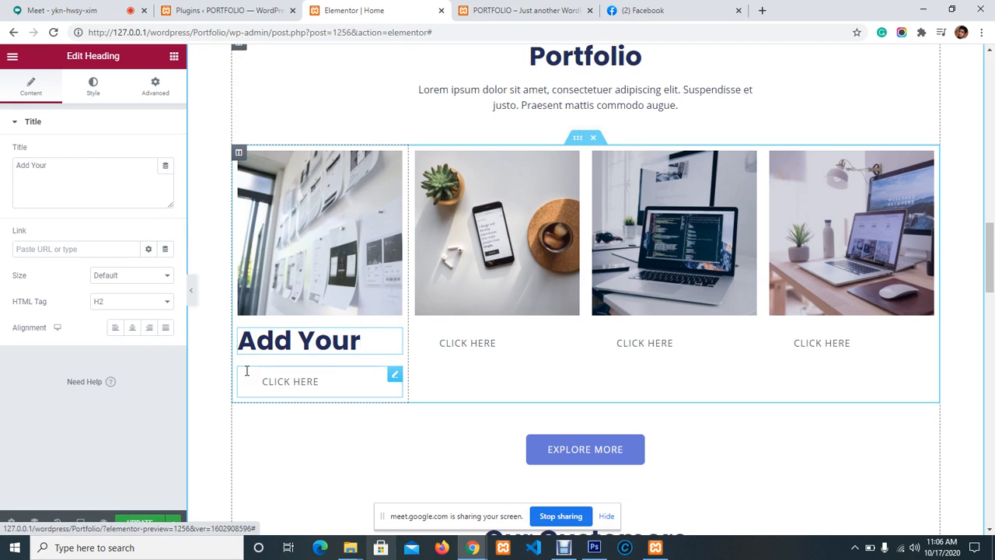
key("BackSpace")
key("BackSpace")
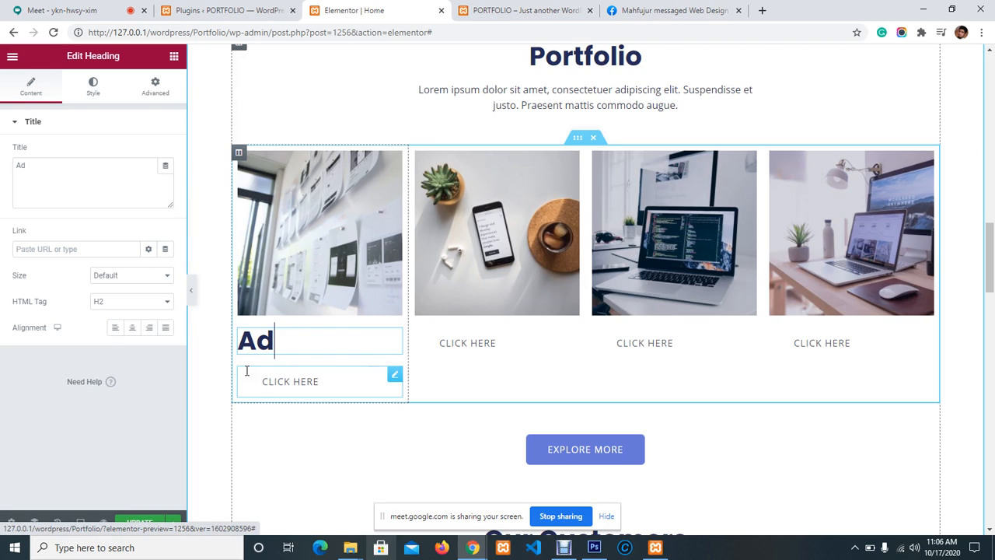
key("BackSpace")
key("BackSpace")
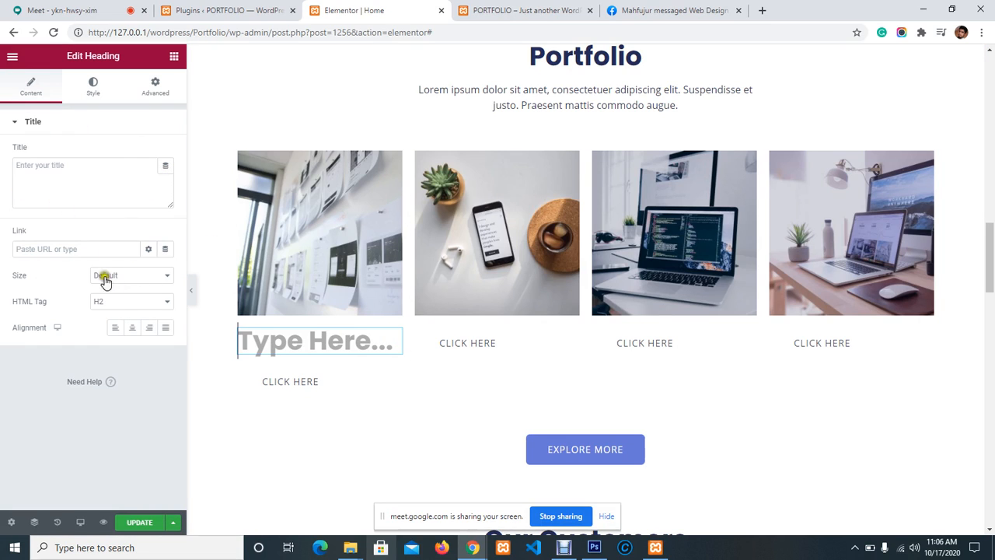
Step: Make the heading under the first Portfolio image an H6 titled "HTML & CSS", and update the page
left_click(153, 309)
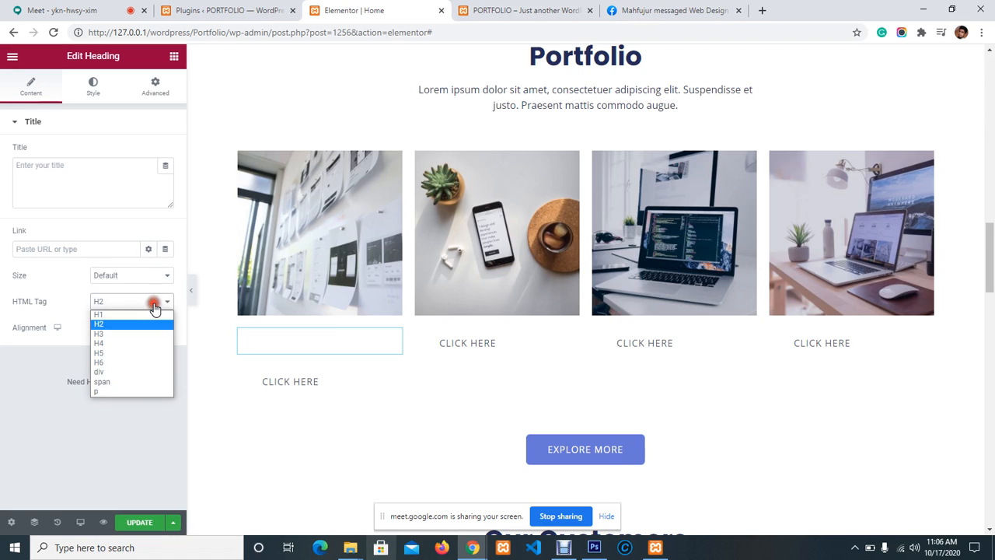
left_click(126, 363)
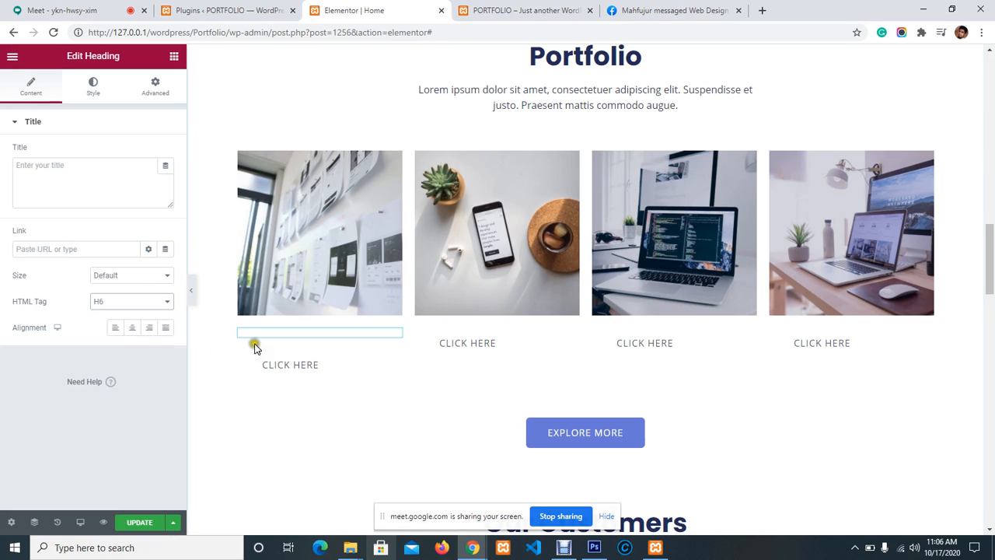
left_click(78, 170)
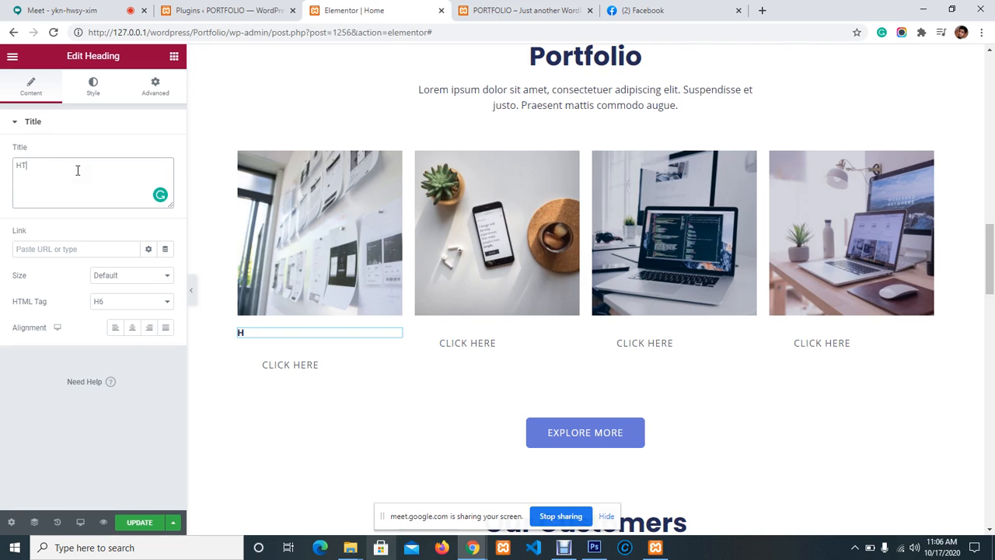
type("L & CSS")
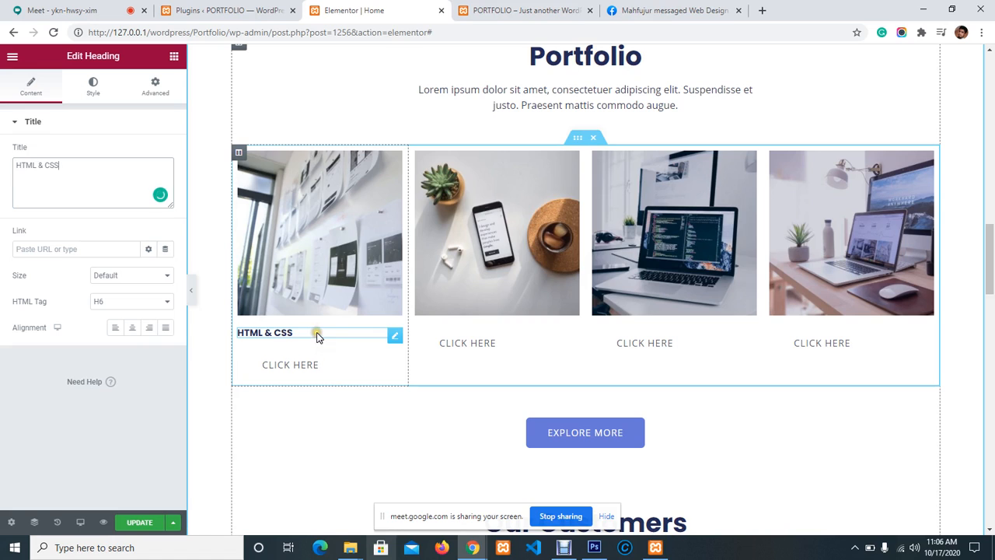
left_click(321, 281)
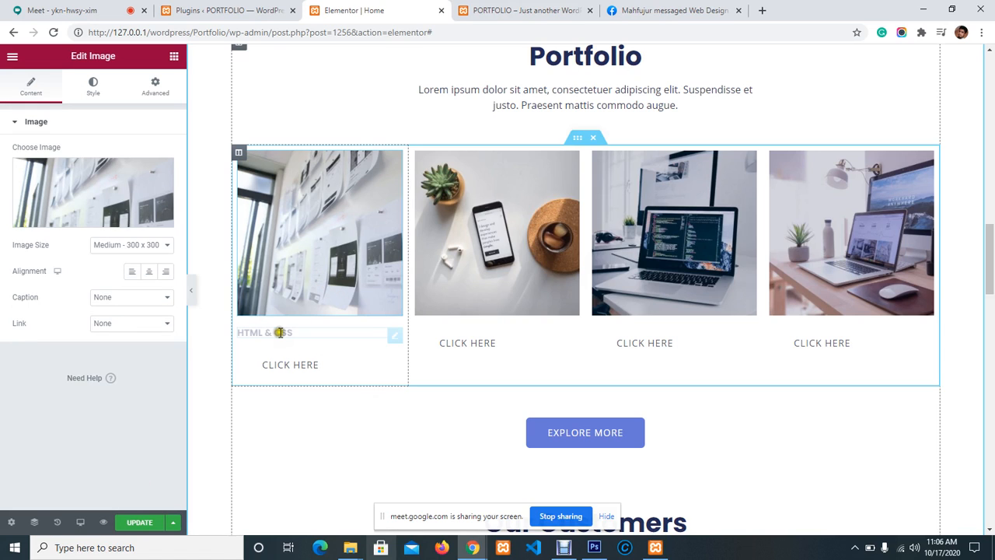
left_click(144, 524)
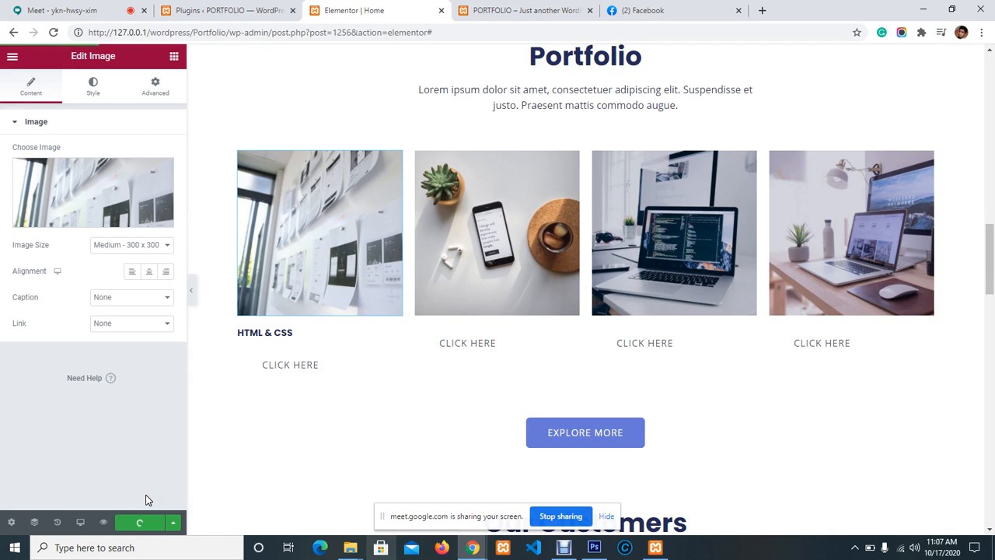
Step: Left-align the first Portfolio image and its HTML & CSS heading after trying the other alignments, and update the page
left_click(149, 274)
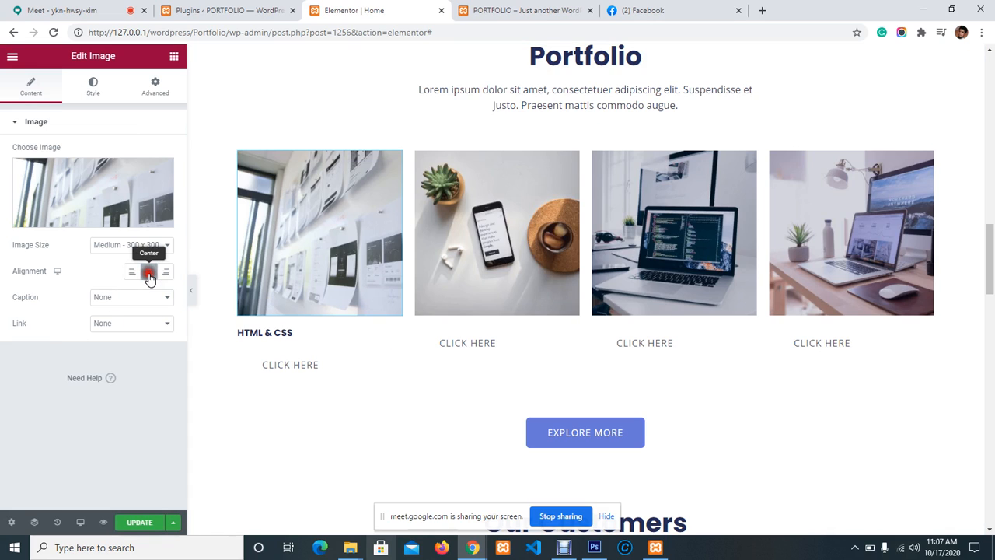
left_click(133, 275)
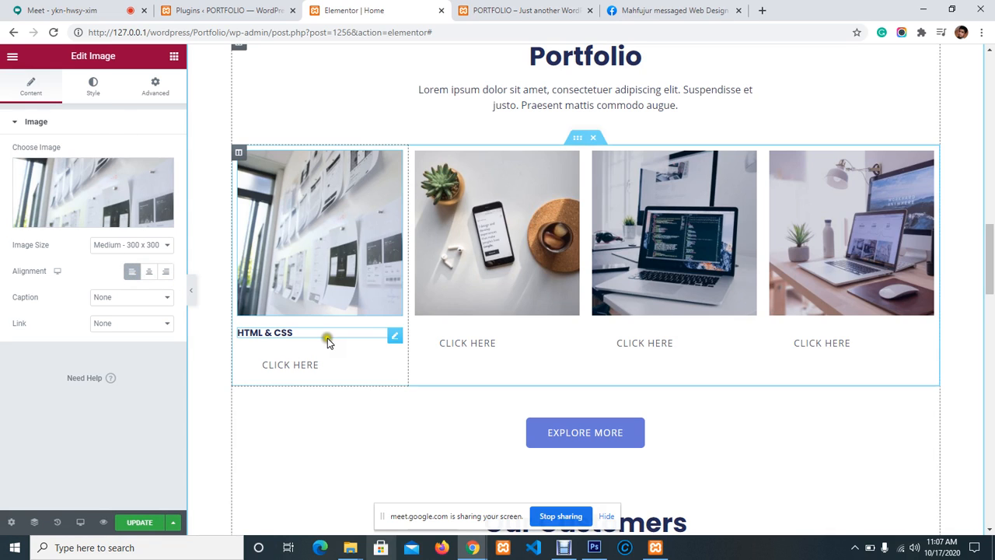
left_click(395, 335)
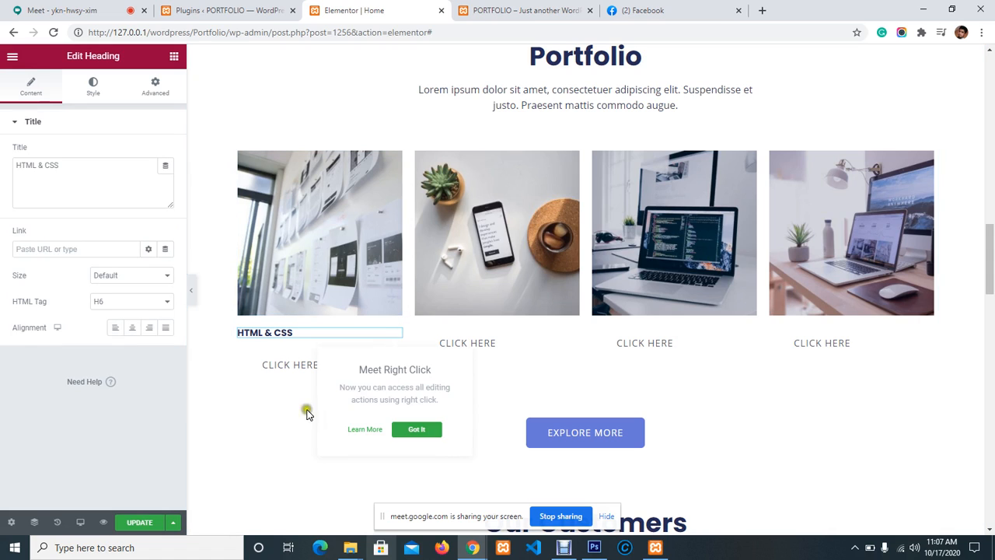
left_click(132, 330)
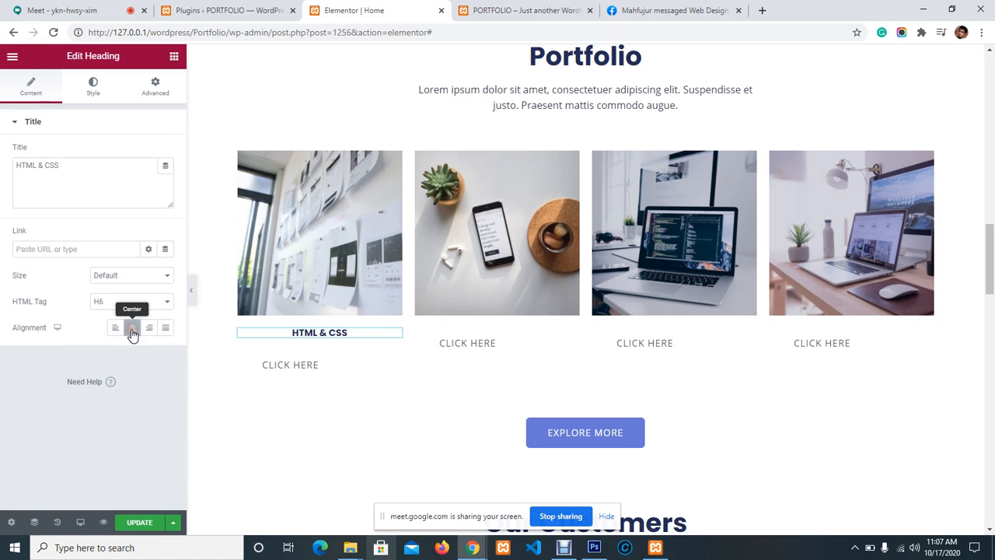
left_click(150, 331)
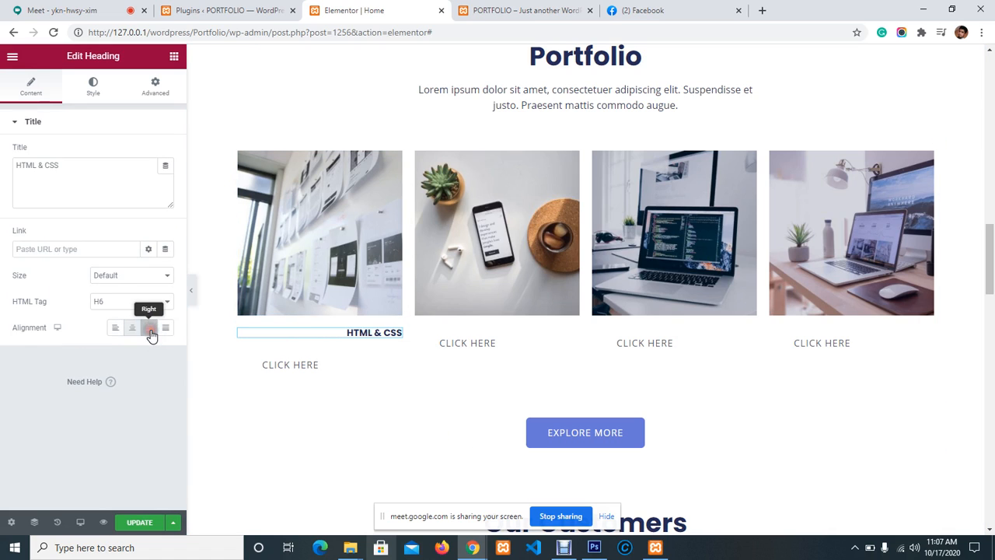
left_click(165, 331)
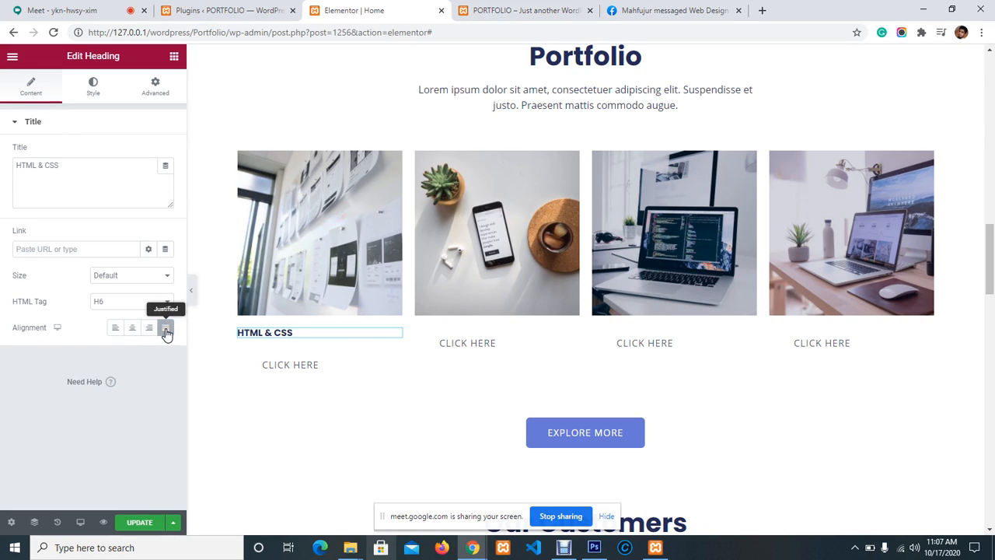
left_click(116, 328)
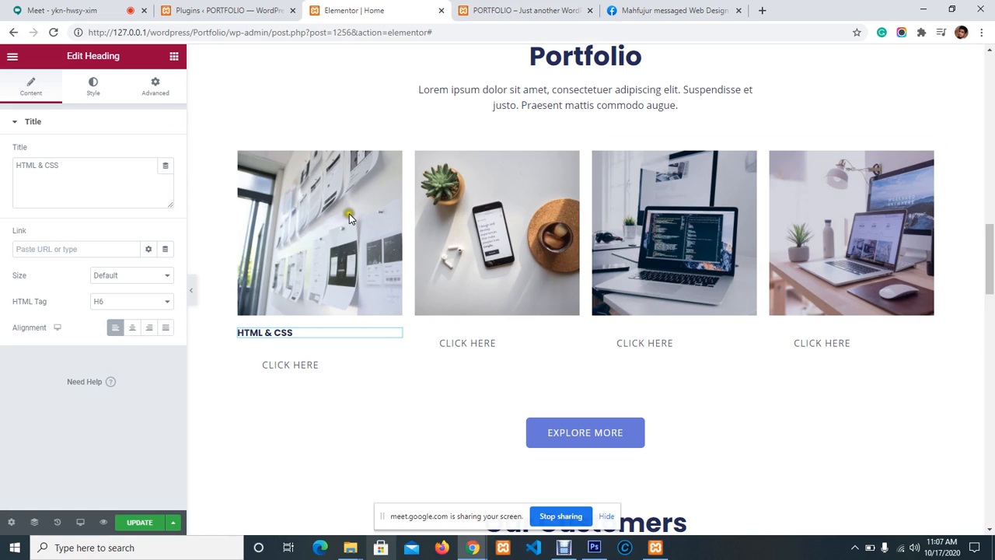
left_click(140, 527)
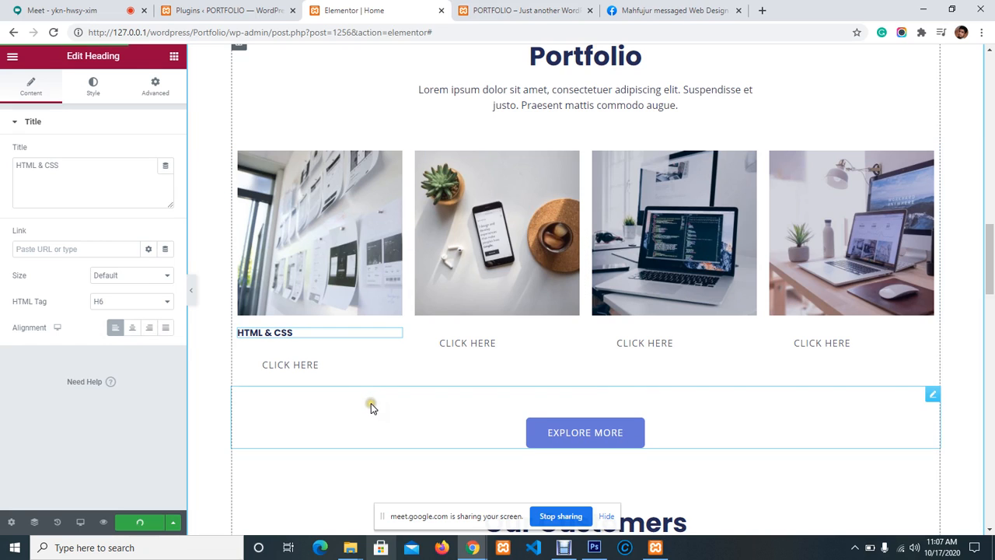
Step: Insert a Heading widget between the second Portfolio image and its button, with the HTML tag H6
left_click(175, 58)
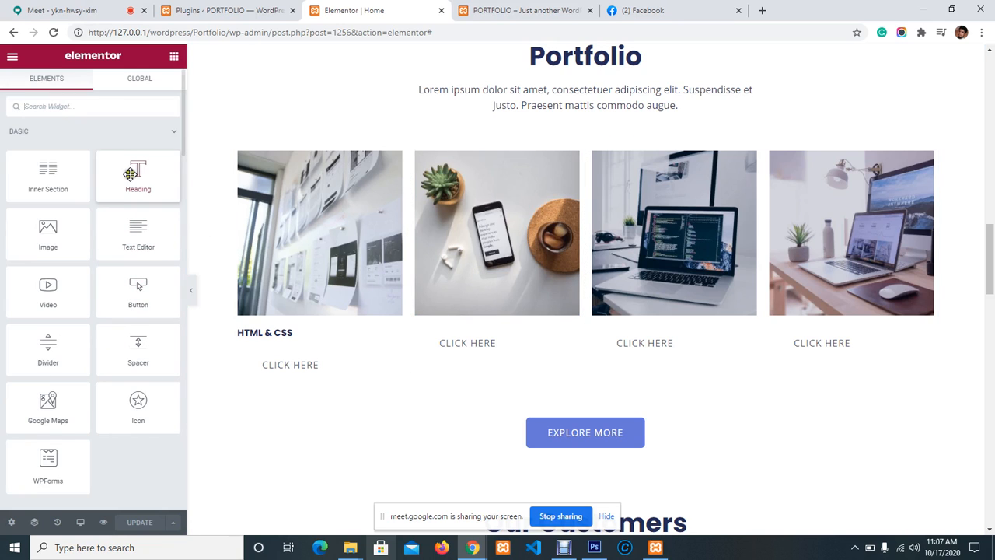
left_click_drag(131, 181, 506, 294)
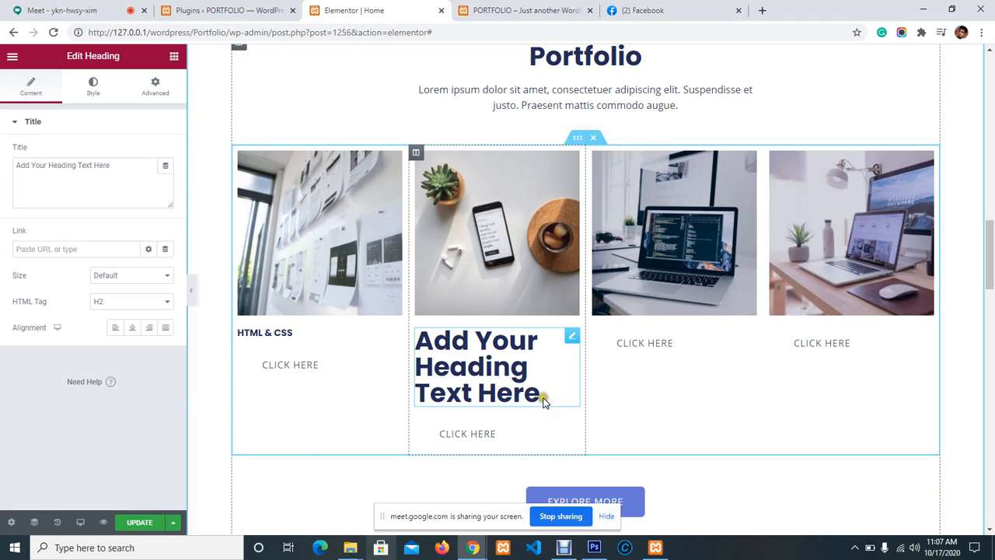
left_click(139, 304)
left_click(122, 370)
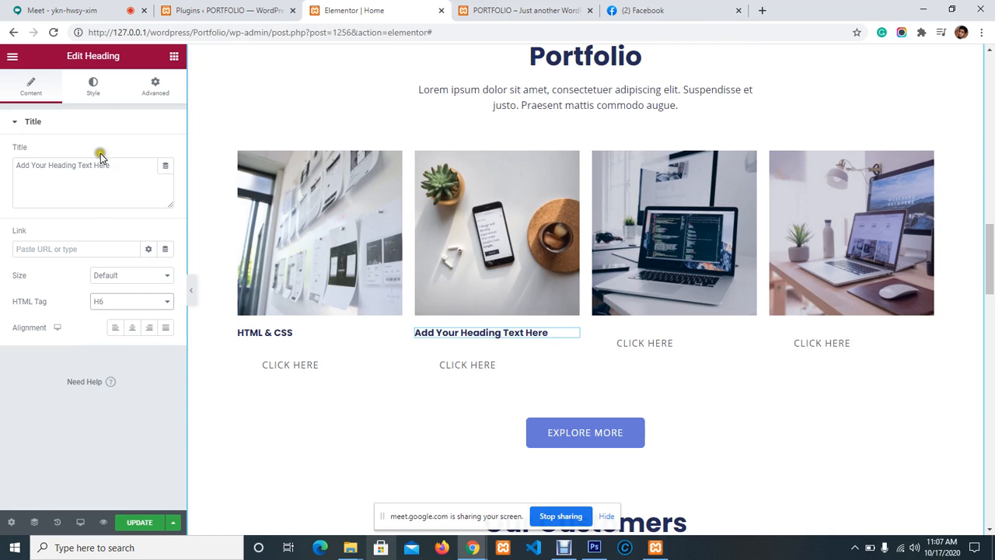
Step: Replace the placeholder title of the heading under the second Portfolio image with "BOOTSTRAP"
left_click_drag(138, 166, 1, 168)
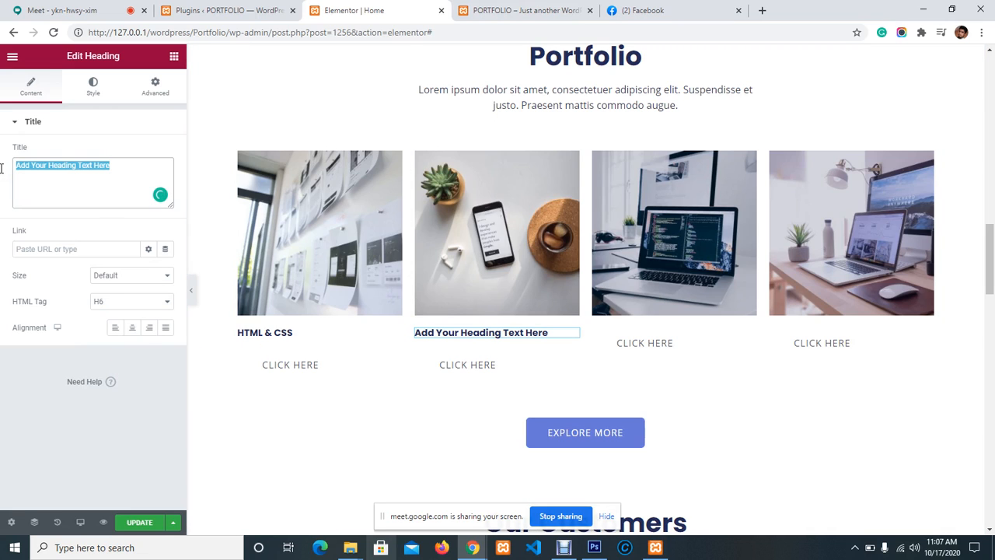
type("boot")
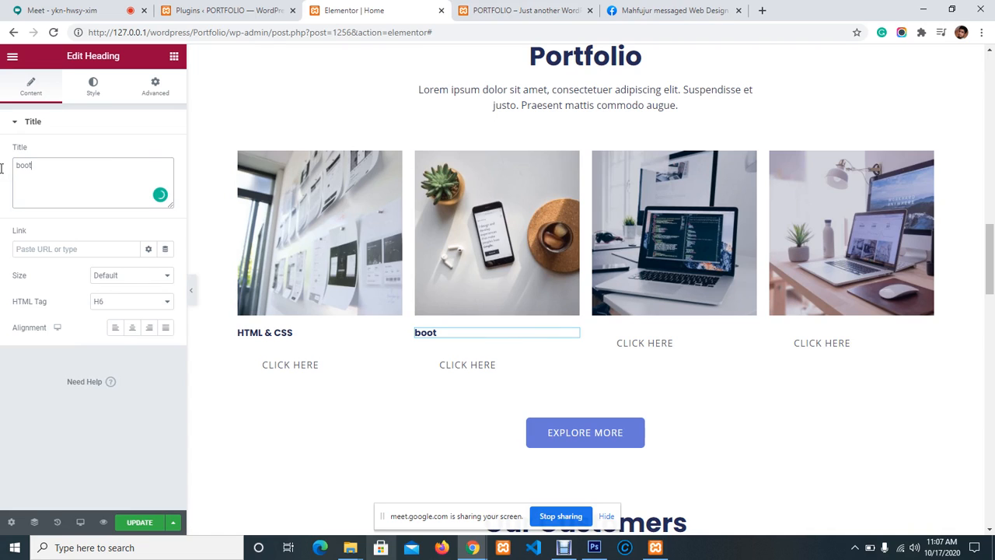
key("BackSpace")
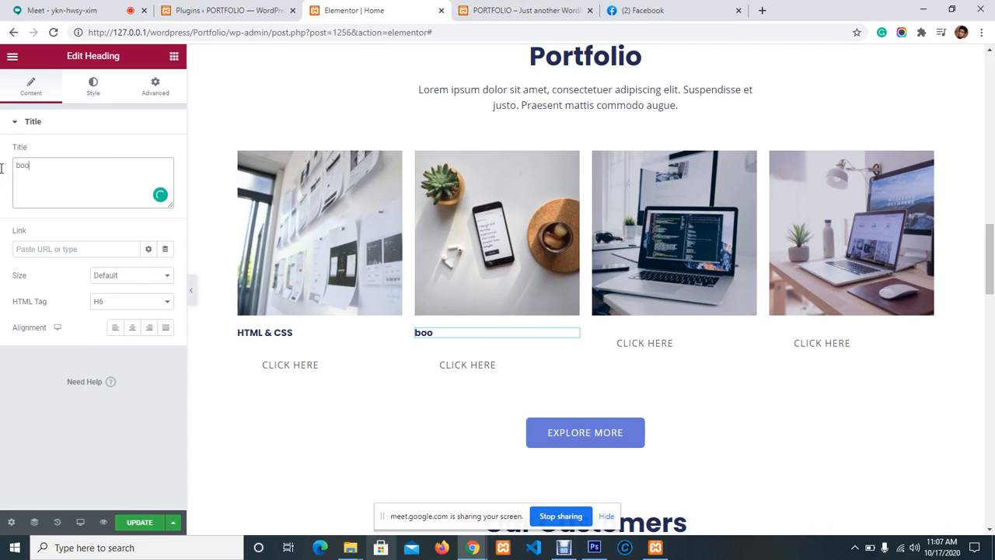
type("BOOTSTRAP")
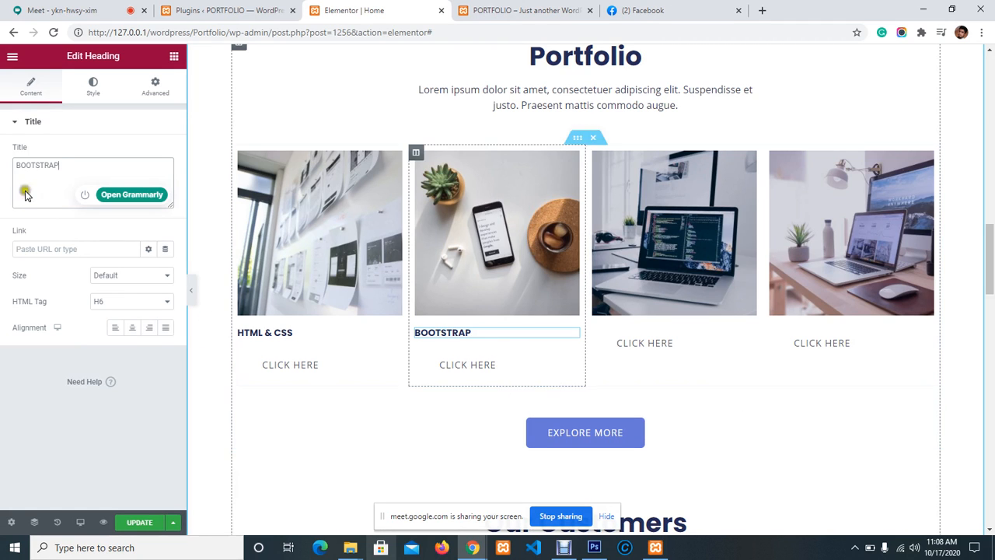
Step: Update the page to save the BOOTSTRAP heading under the second Portfolio image
left_click(133, 523)
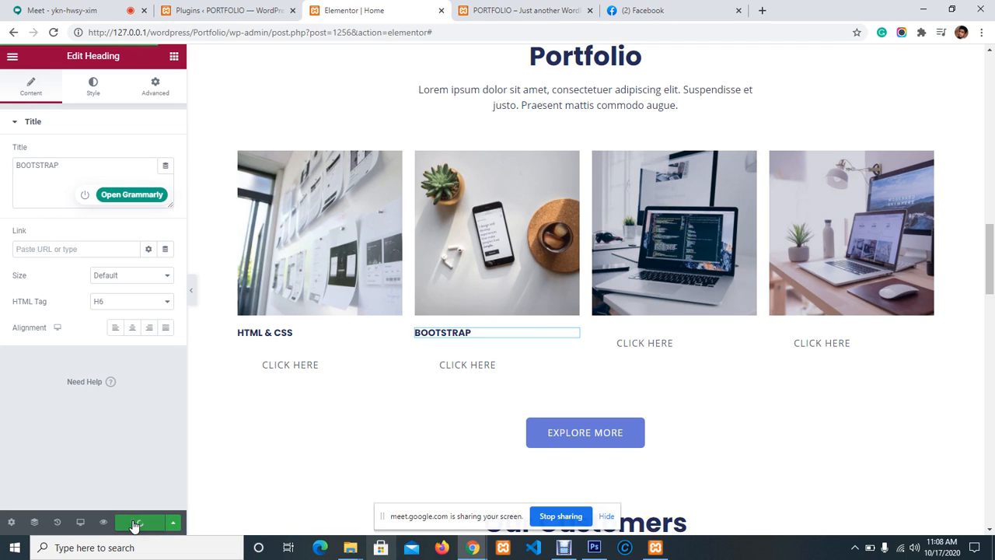
left_click(11, 7)
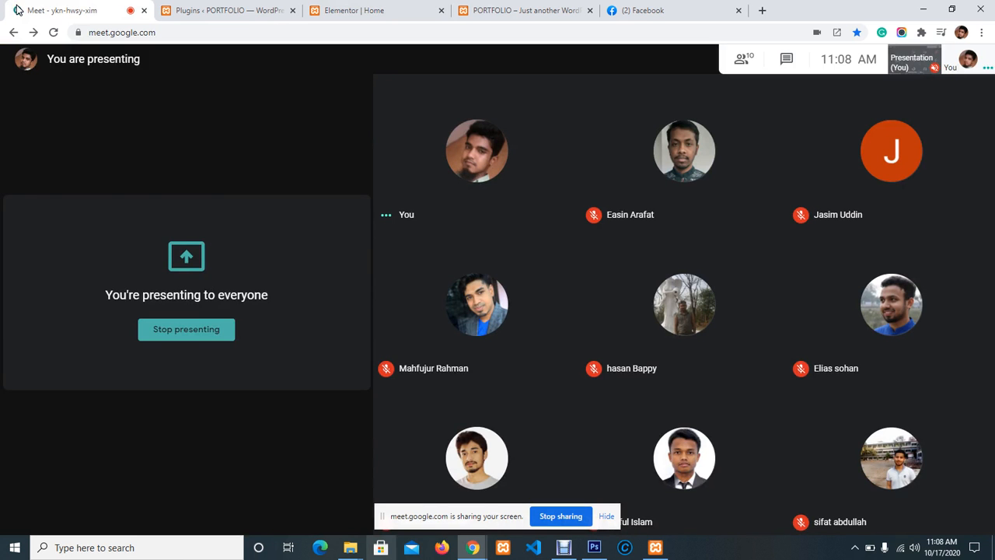
left_click(197, 7)
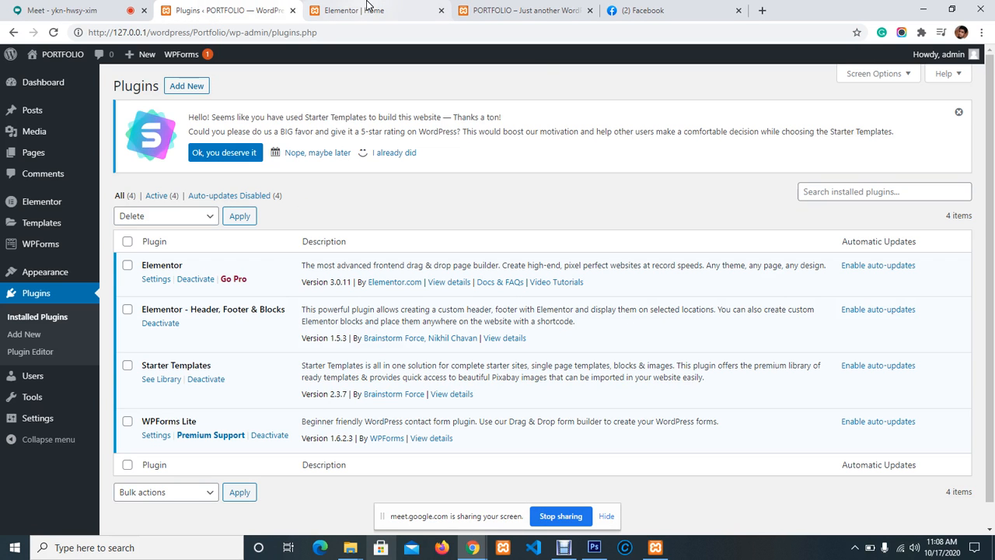
left_click(368, 8)
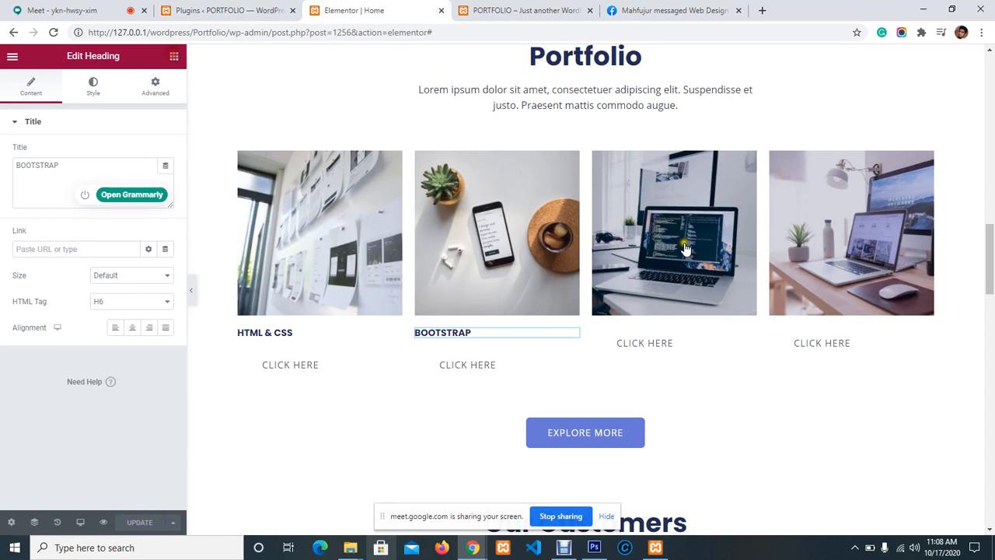
Step: Insert a Heading widget between the third Portfolio image and its button, with the HTML tag H6
left_click(174, 56)
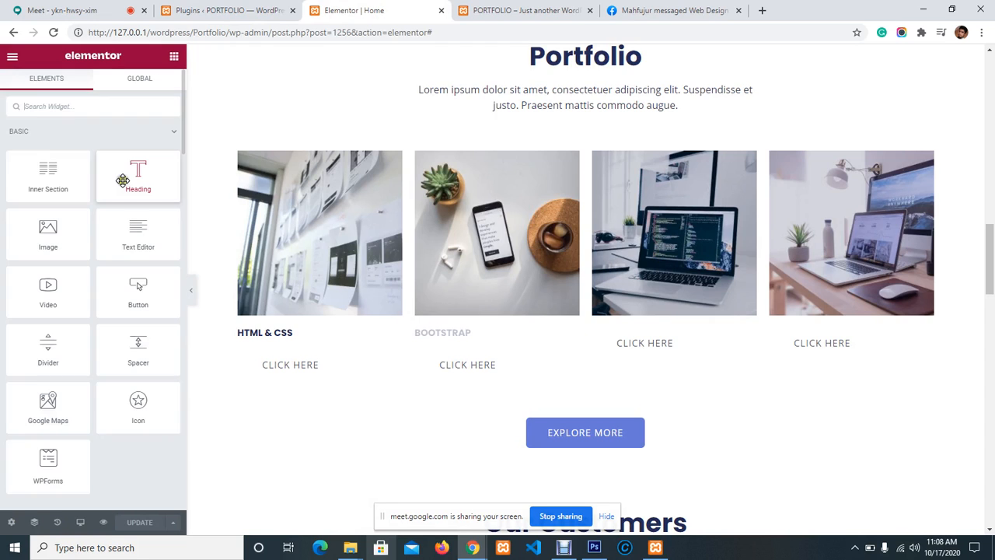
left_click_drag(137, 174, 657, 289)
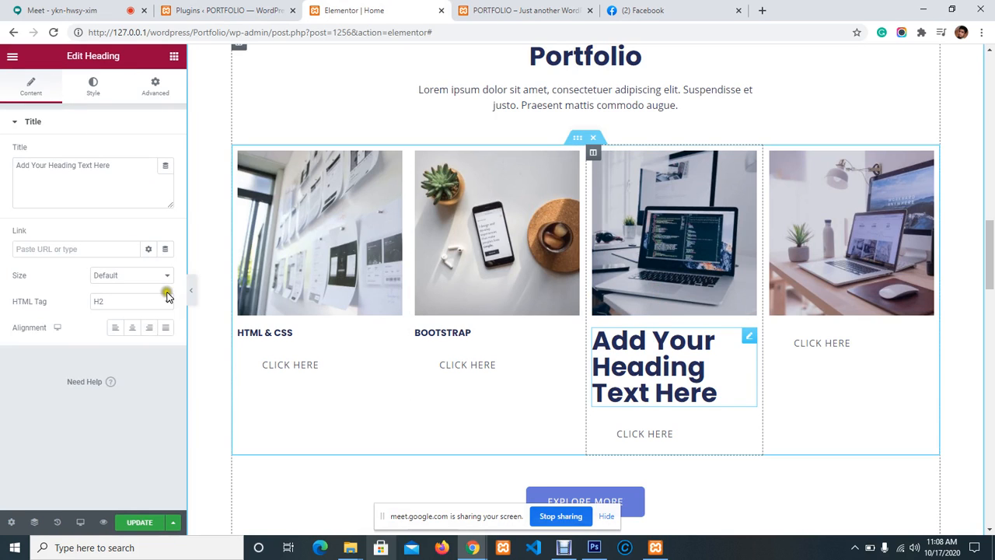
left_click(105, 309)
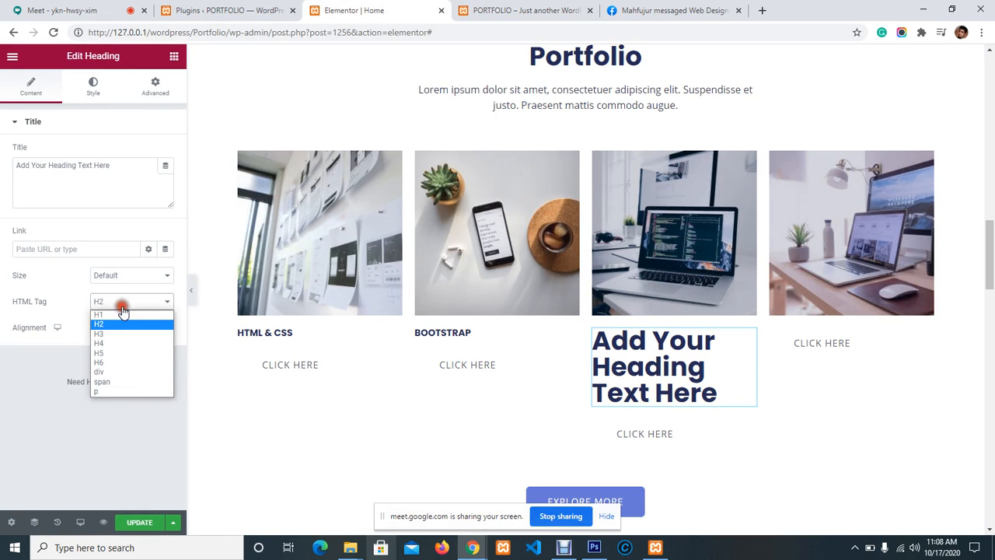
left_click(155, 362)
Step: Replace the placeholder title of the heading under the third Portfolio image with "JAVASCRIPT", and update the page
left_click_drag(105, 174, 2, 174)
type("JAVA")
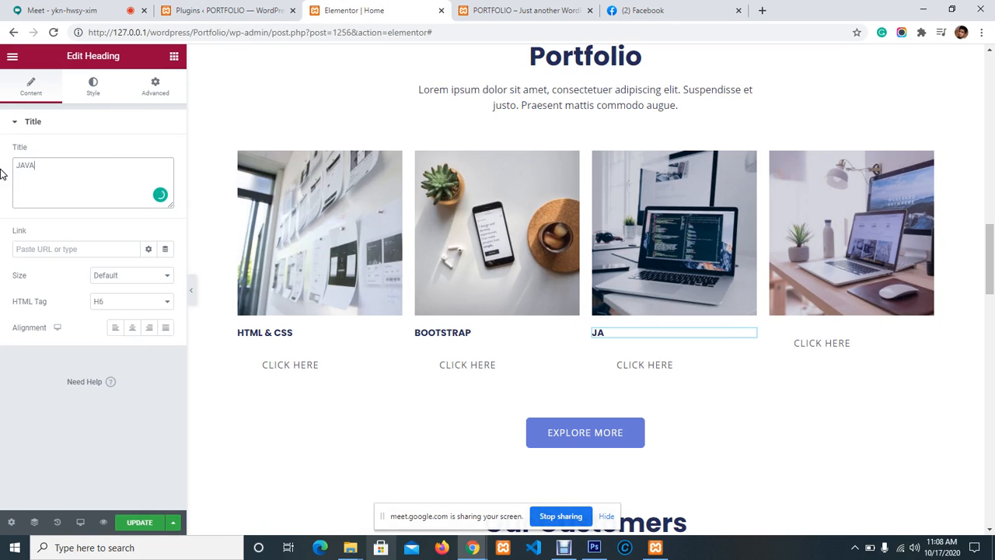
type("SCRIPT")
left_click(132, 524)
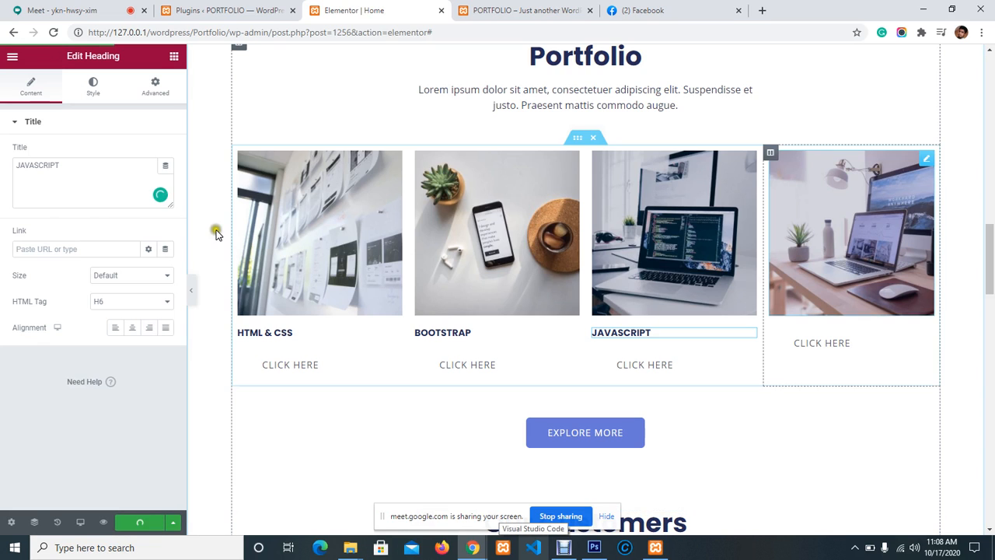
Step: Insert a Heading widget between the fourth Portfolio image and its button, with the HTML tag H6
left_click(175, 58)
left_click_drag(133, 172, 839, 235)
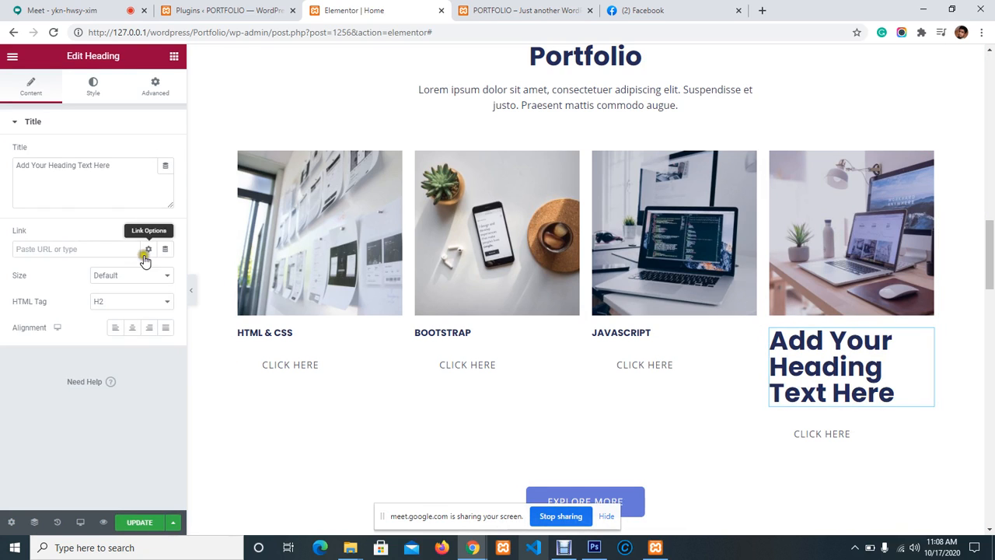
left_click(127, 276)
left_click(128, 281)
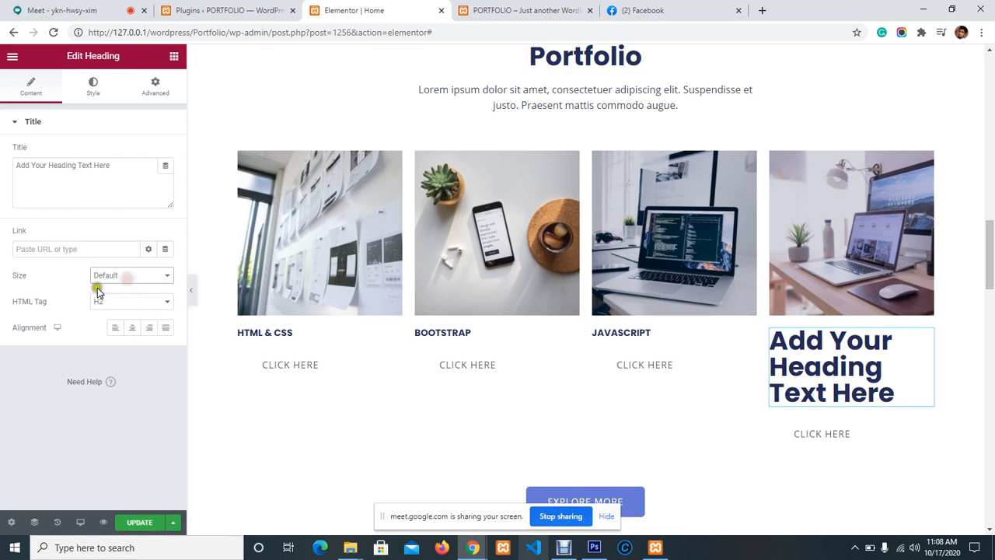
left_click(148, 303)
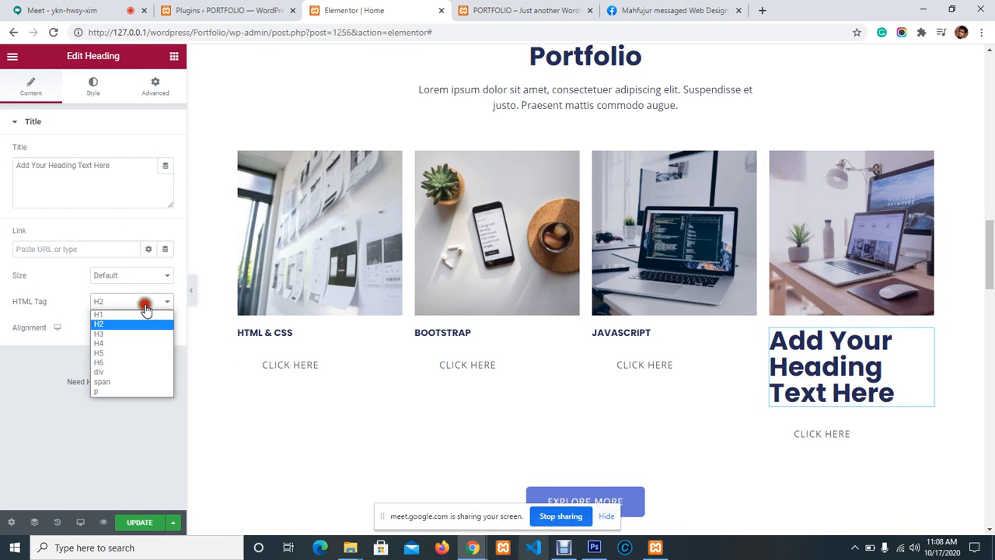
left_click(127, 364)
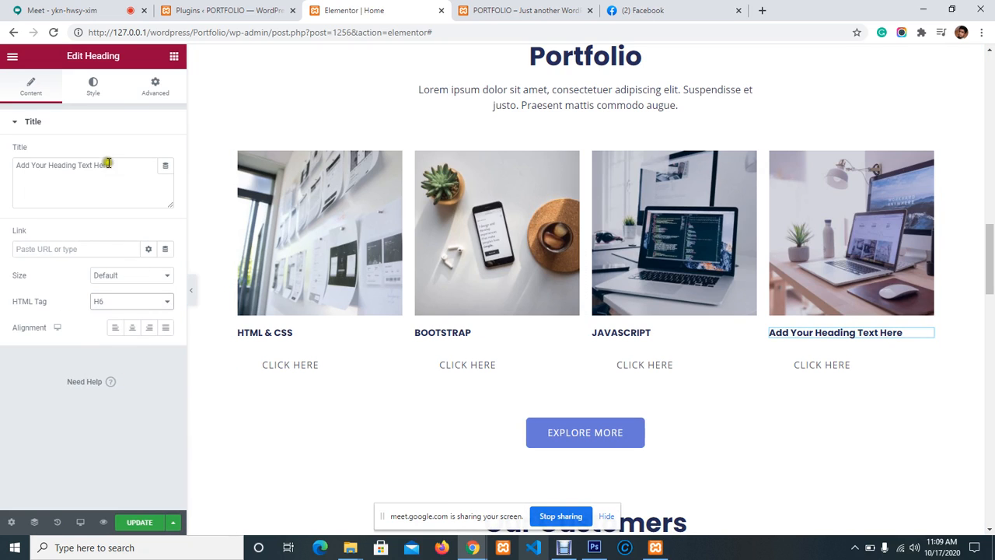
Step: Replace the placeholder title of the heading under the fourth Portfolio image with "WORDPRESS", and update the page
left_click_drag(118, 174, 2, 182)
type("WORDPRESS")
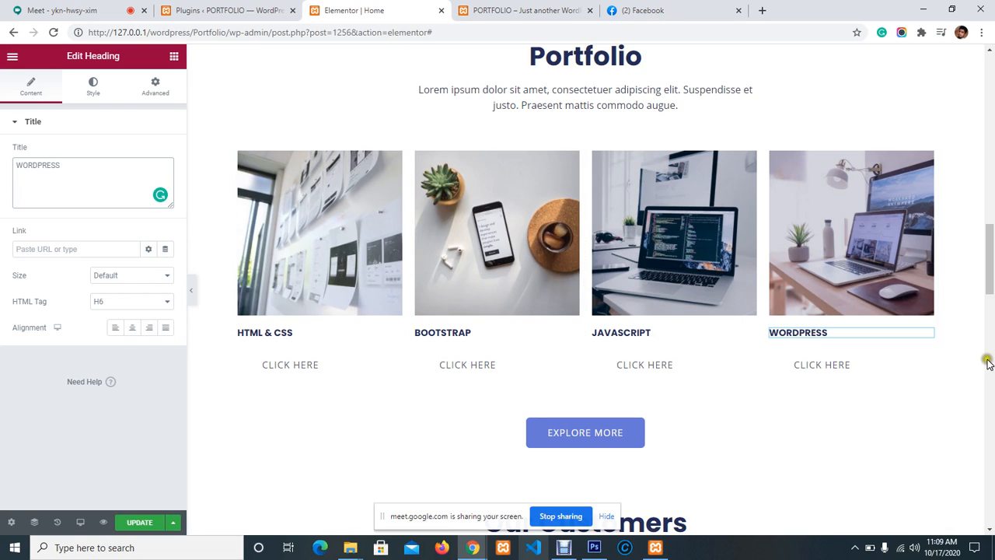
left_click(147, 523)
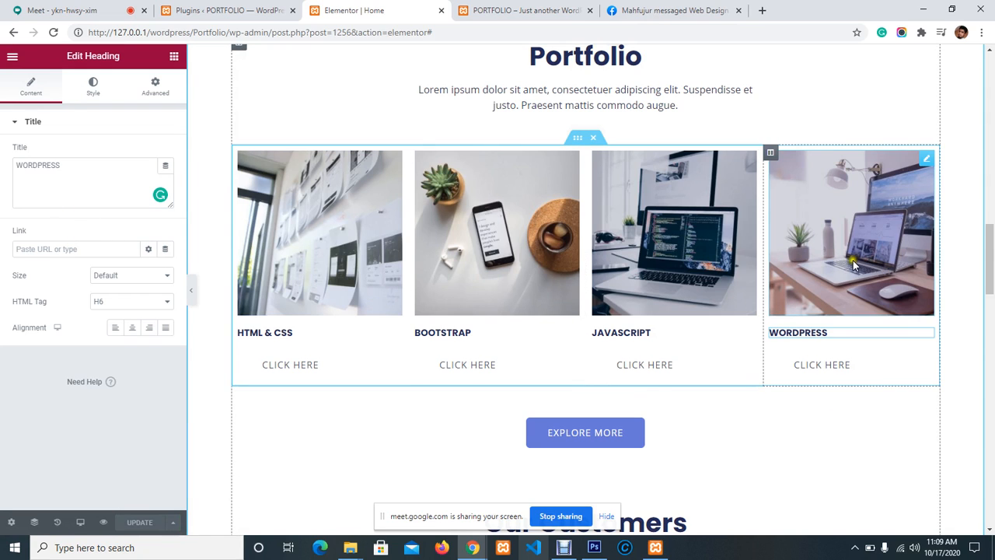
Step: Try duplicating the fourth Portfolio image and delete the extra copy
right_click(876, 249)
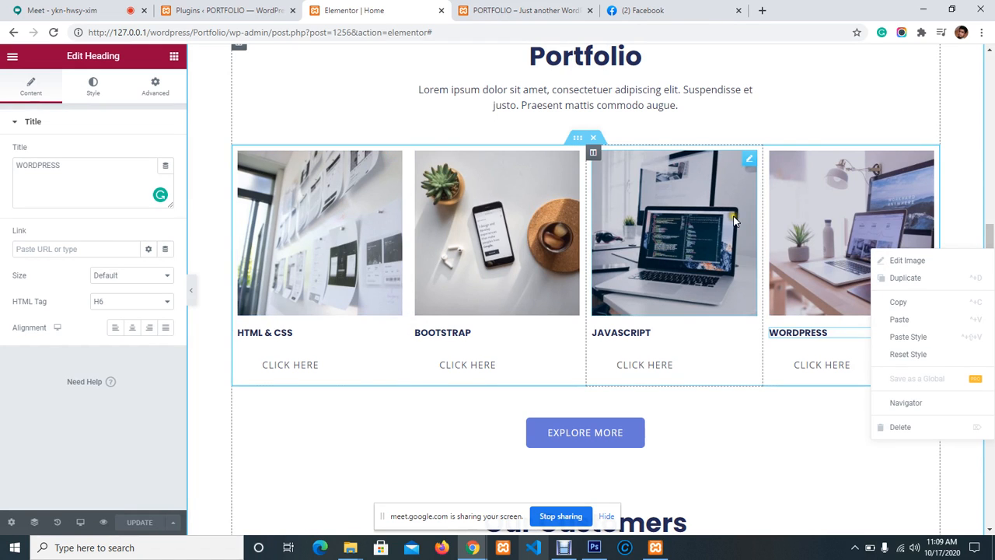
left_click(901, 287)
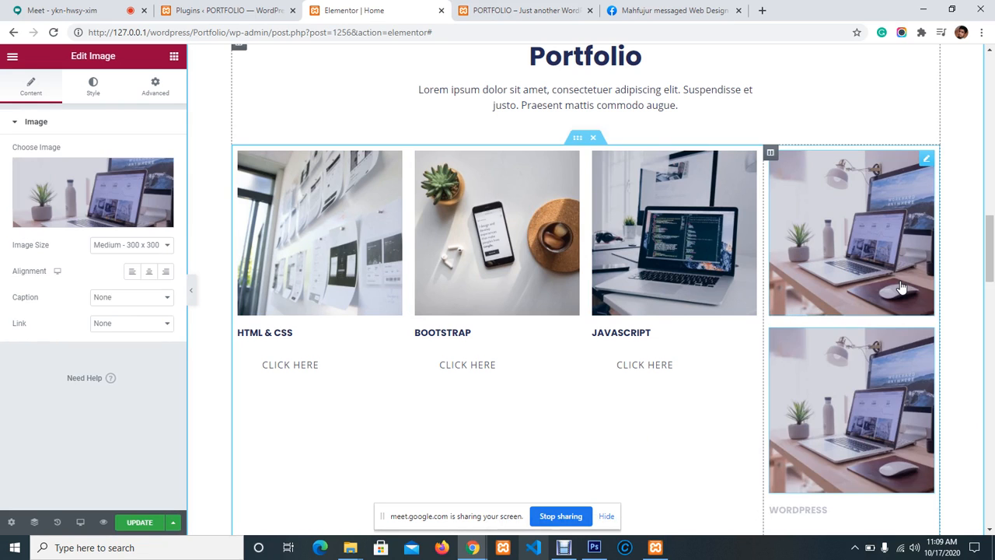
scroll(846, 369, "down", 2)
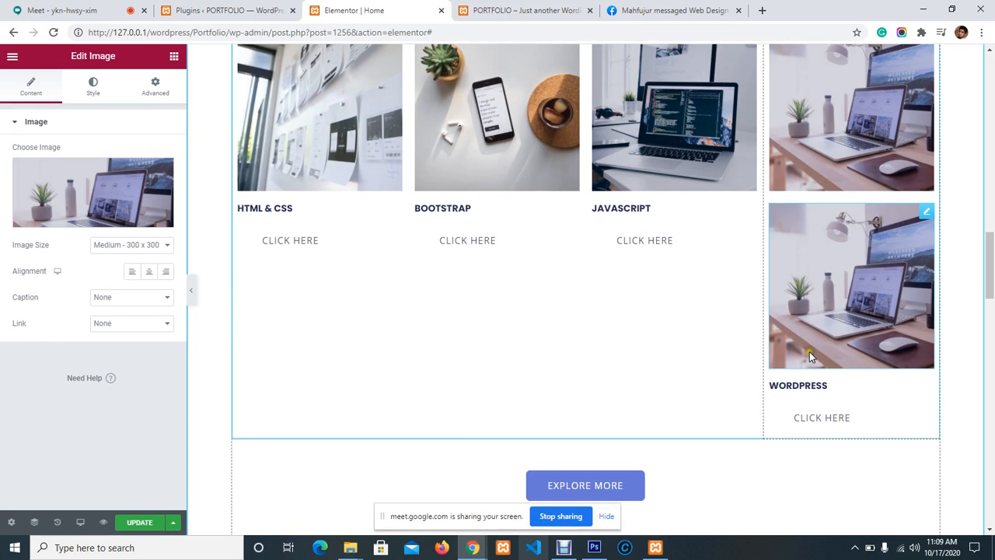
key("Delete")
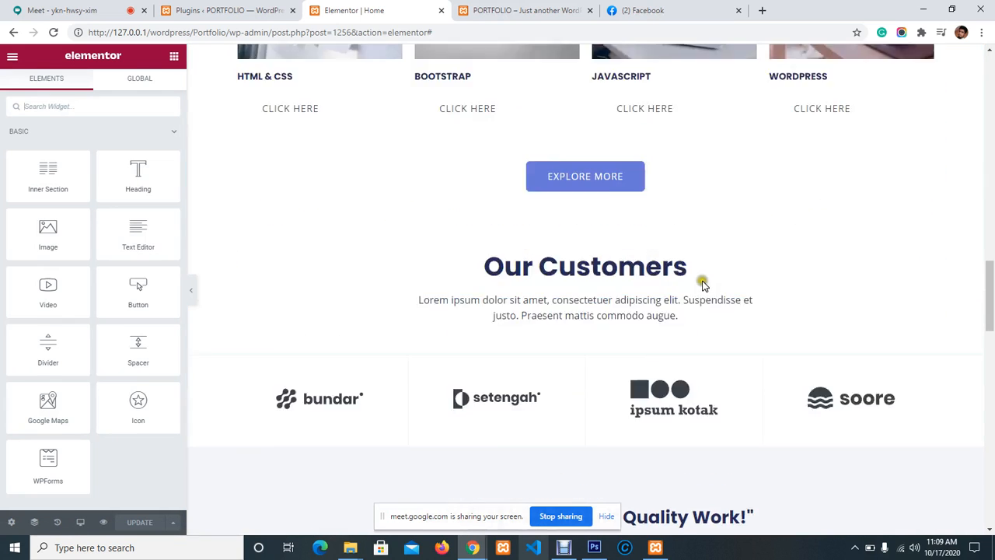
scroll(522, 309, "down", 1)
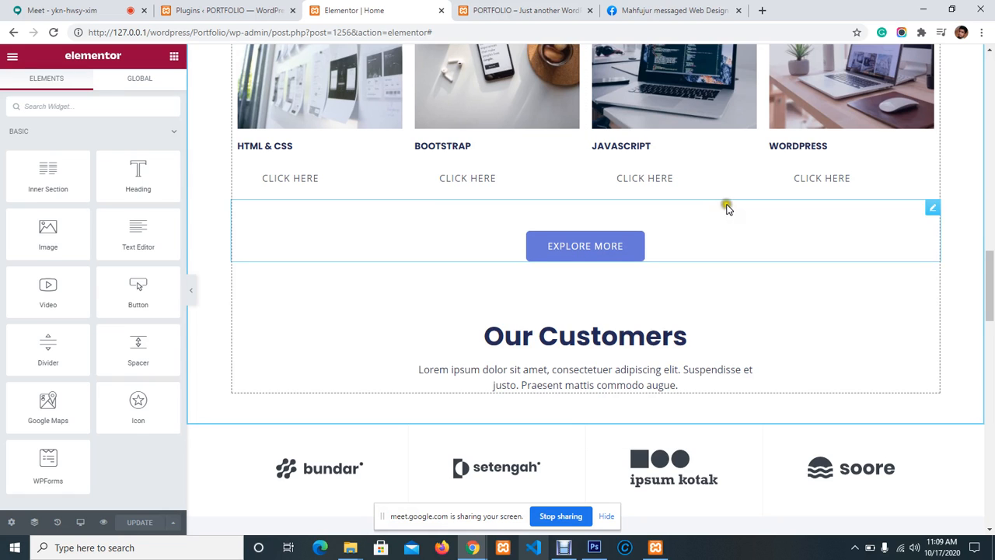
scroll(727, 208, "up", 2)
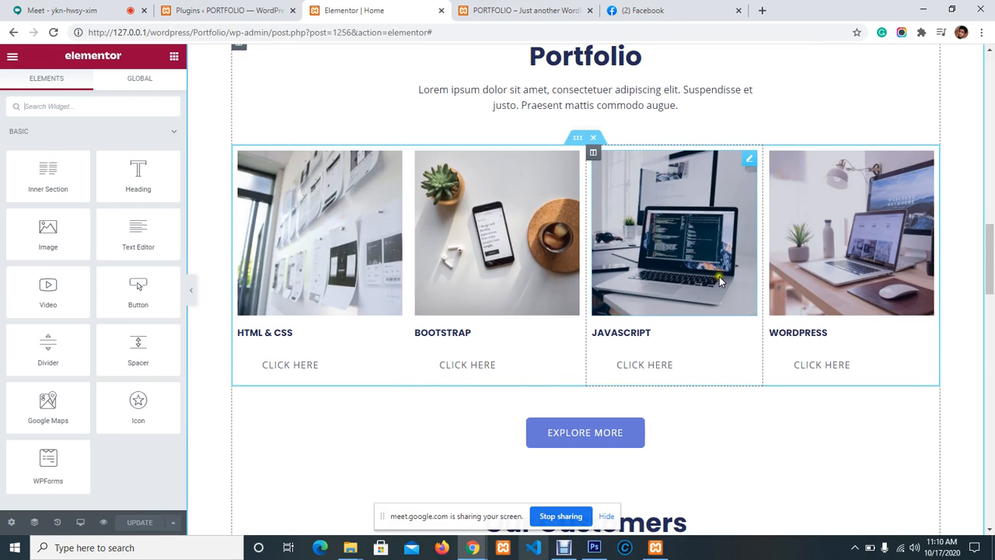
scroll(733, 272, "down", 2)
scroll(515, 257, "up", 2)
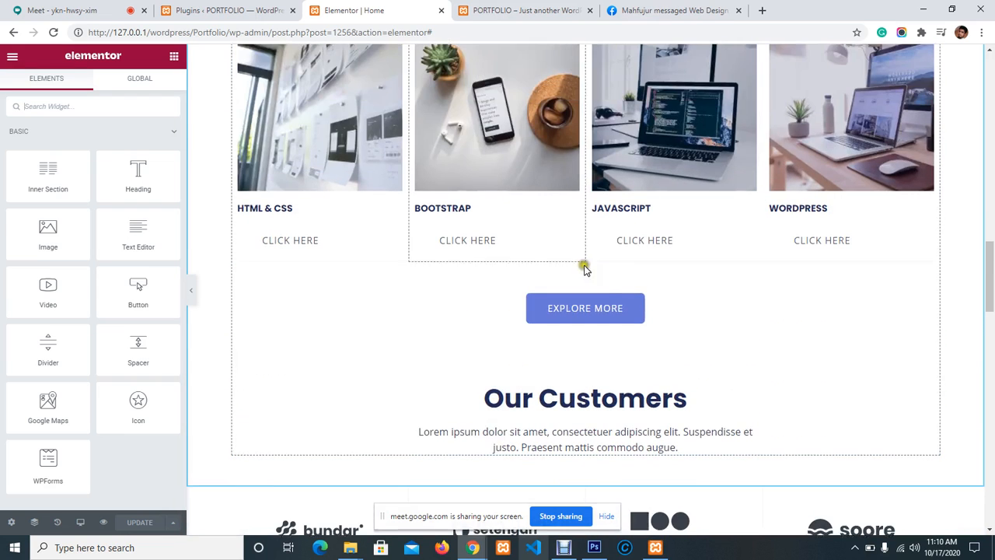
scroll(473, 249, "up", 1)
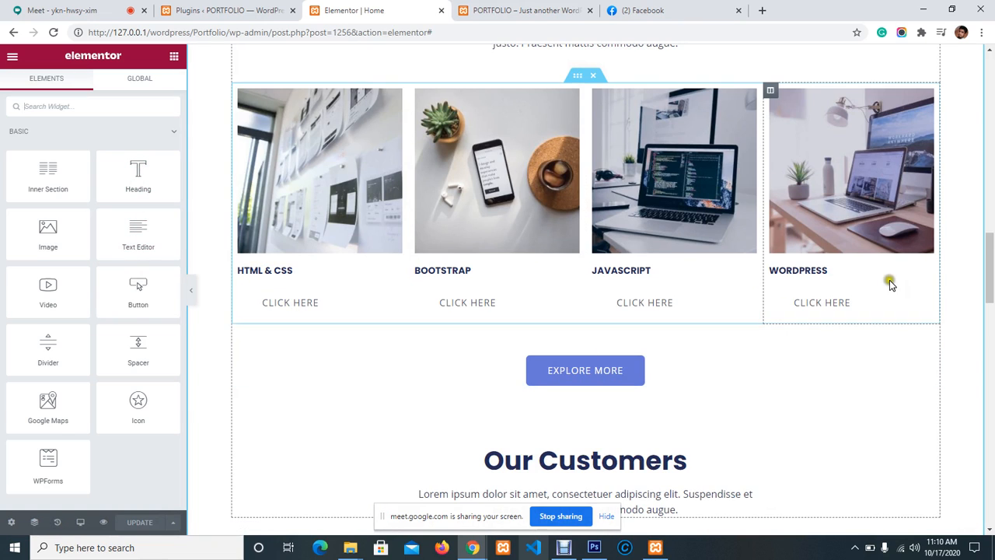
scroll(825, 266, "up", 4)
scroll(824, 268, "down", 3)
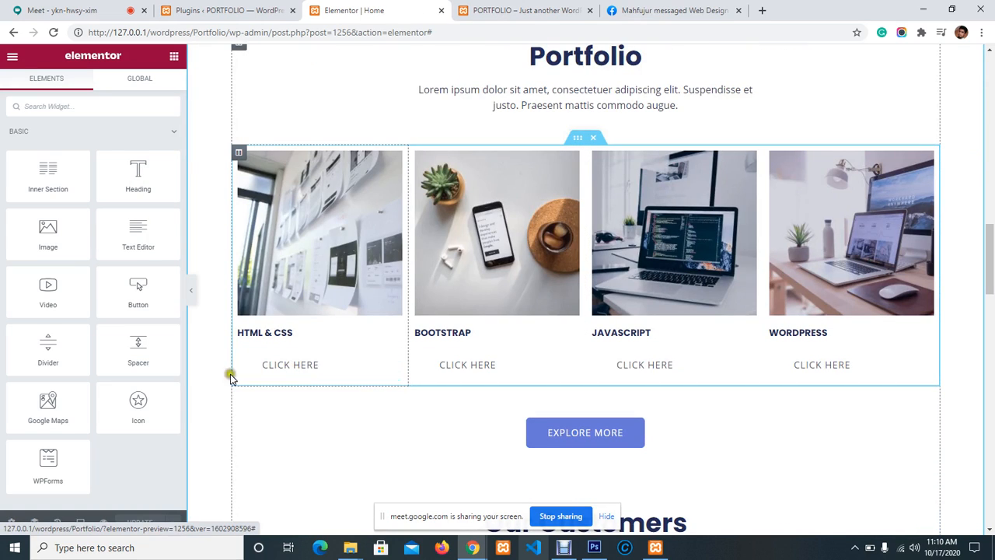
Step: Reload the live portfolio site and examine the headings and Click Here buttons in its Portfolio section
left_click(517, 10)
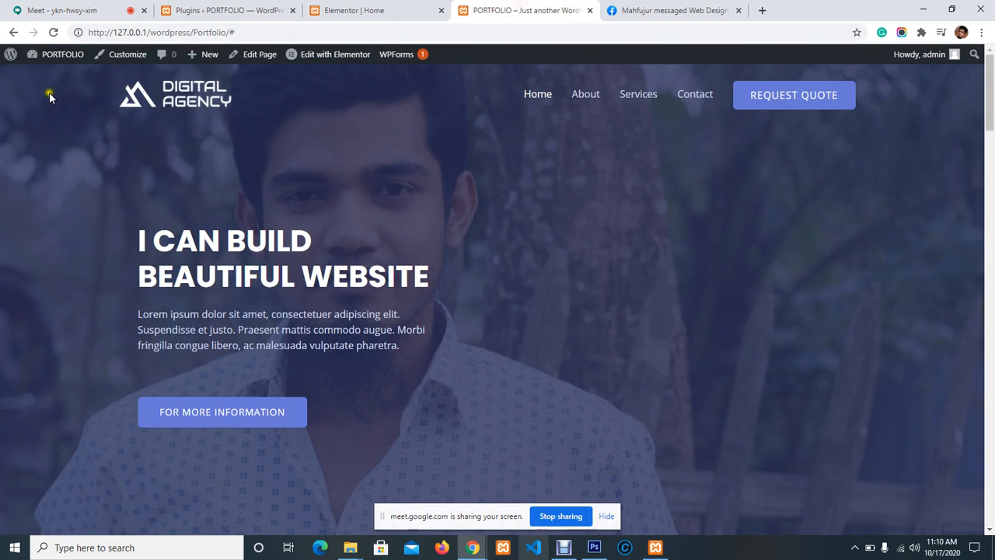
left_click(53, 32)
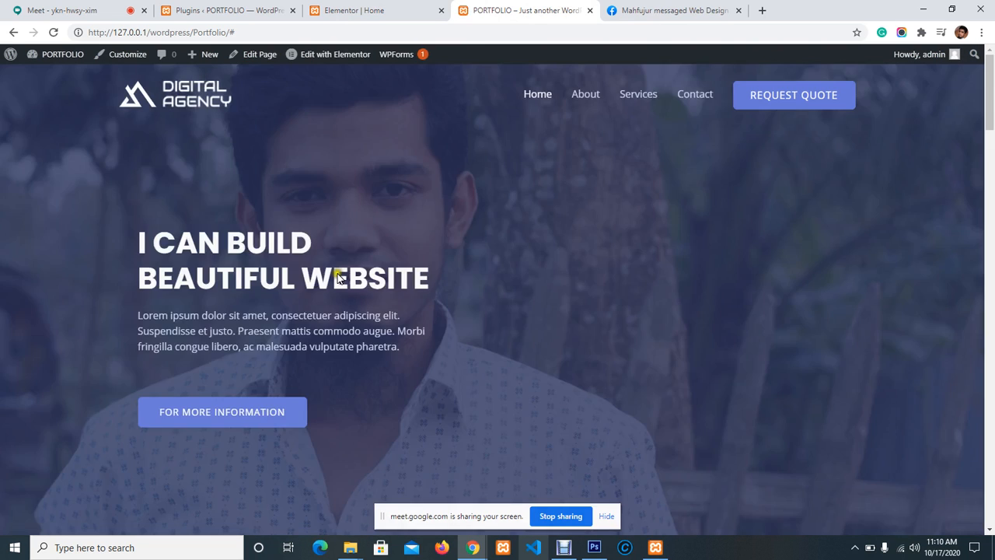
scroll(441, 284, "down", 7)
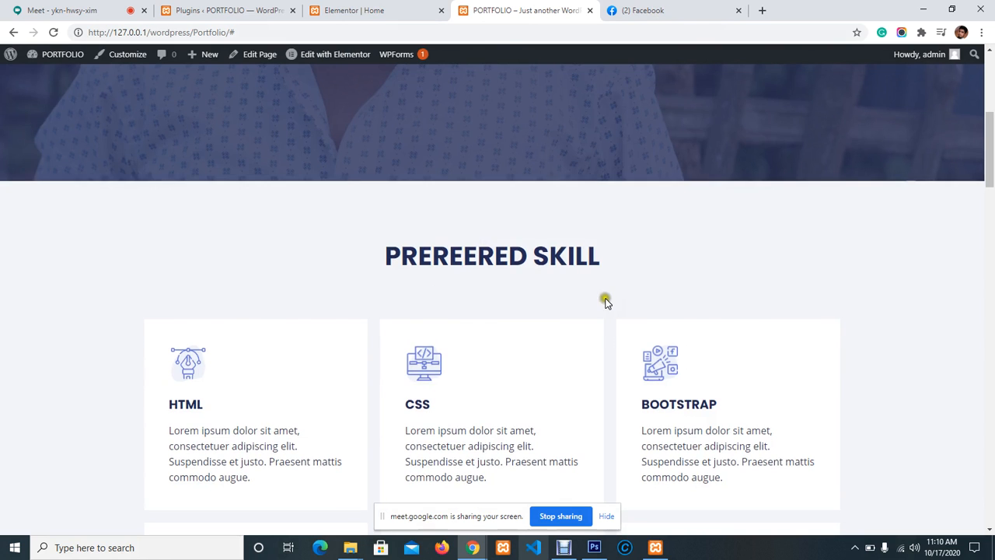
scroll(116, 262, "down", 2)
scroll(382, 267, "down", 5)
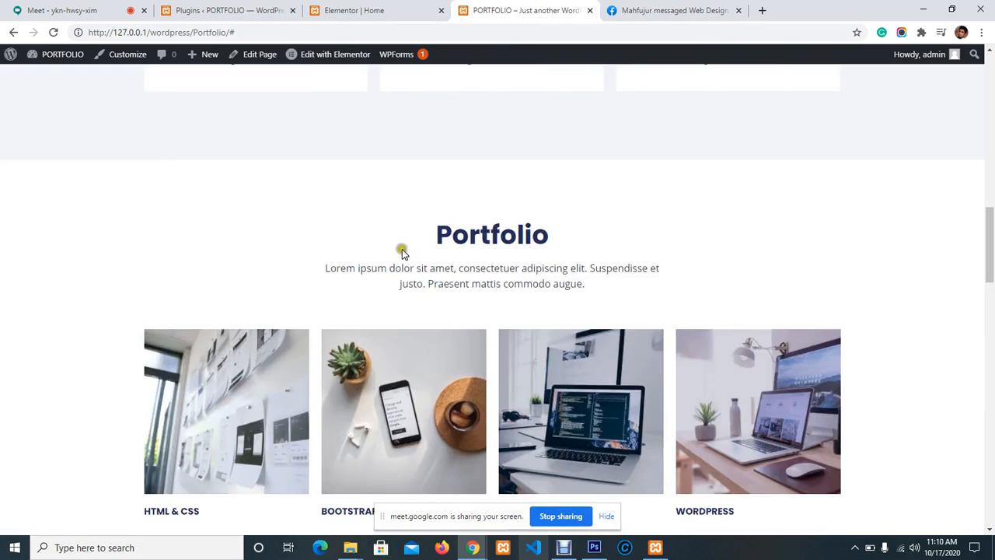
left_click_drag(419, 239, 571, 222)
left_click(673, 234)
scroll(645, 252, "down", 3)
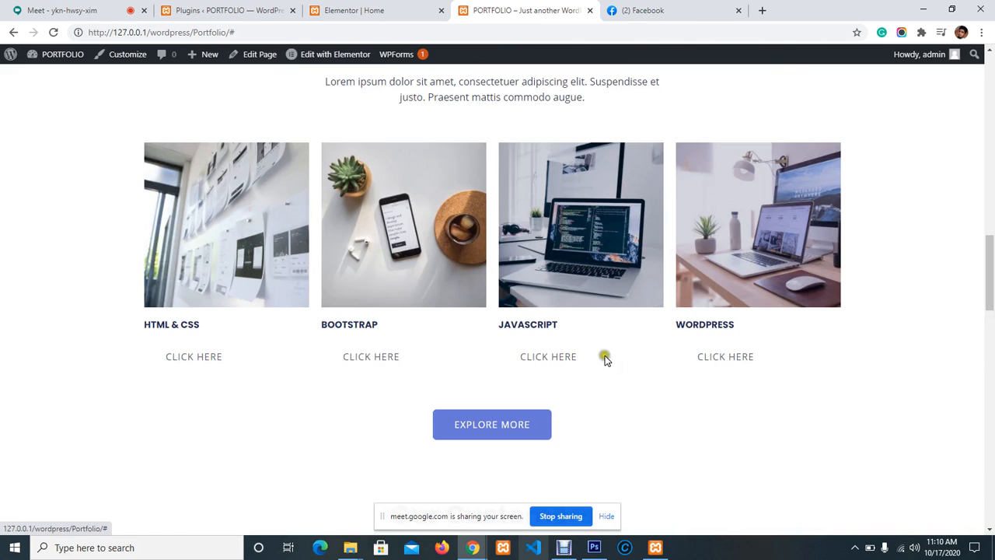
Step: In Elementor, set the hover border color of the first Portfolio Click Here button to the global Accent color #61CE70, and update the page
left_click(340, 10)
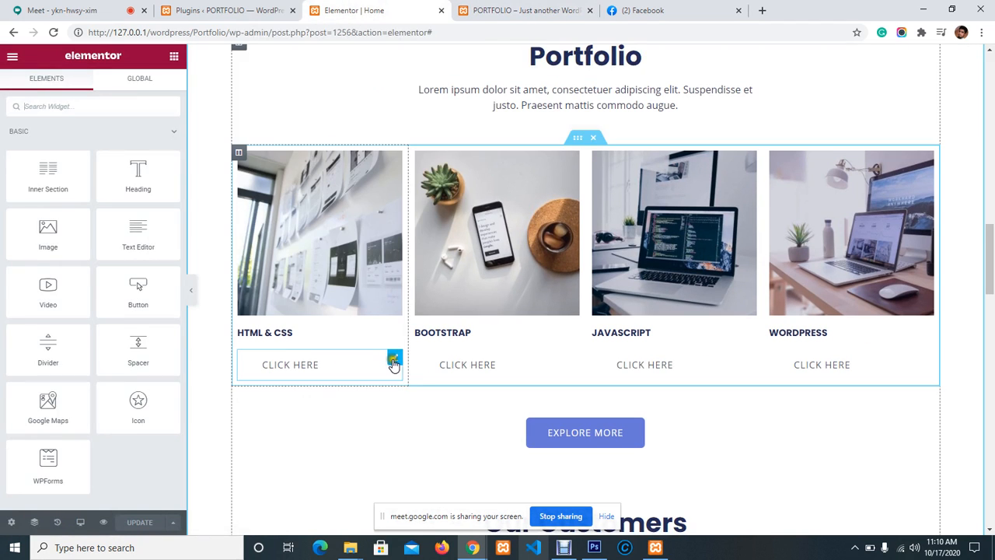
left_click(394, 359)
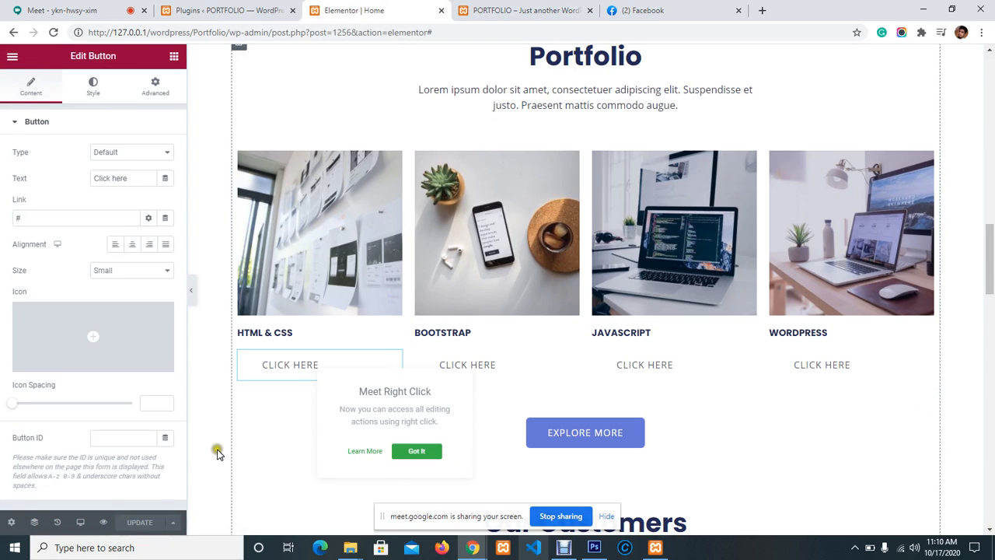
left_click(92, 92)
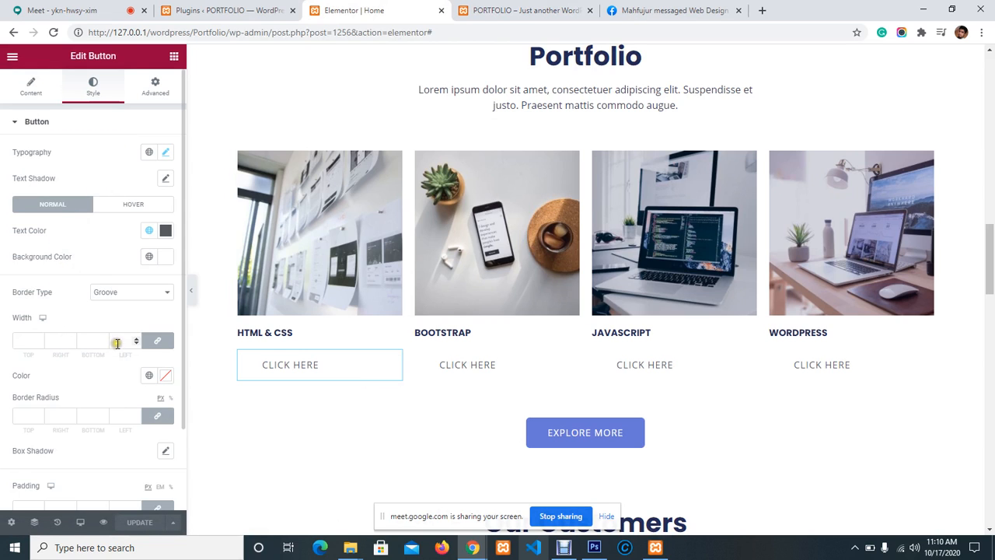
scroll(116, 327, "down", 2)
scroll(127, 321, "up", 2)
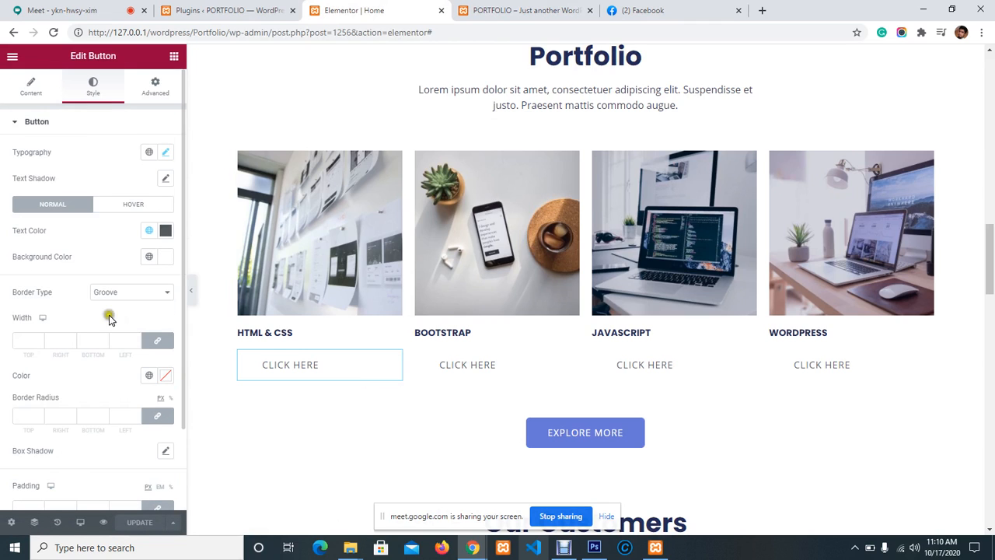
left_click(138, 205)
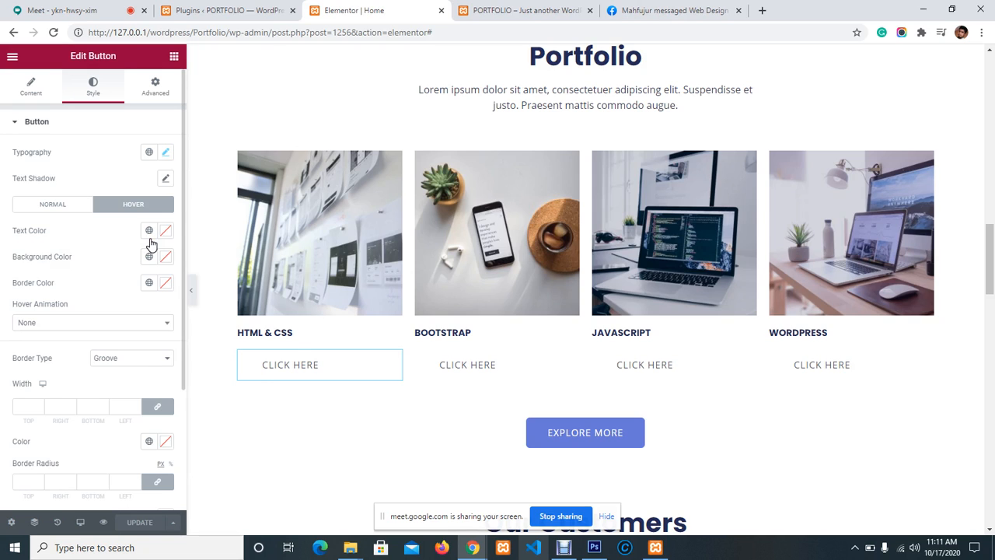
left_click(150, 284)
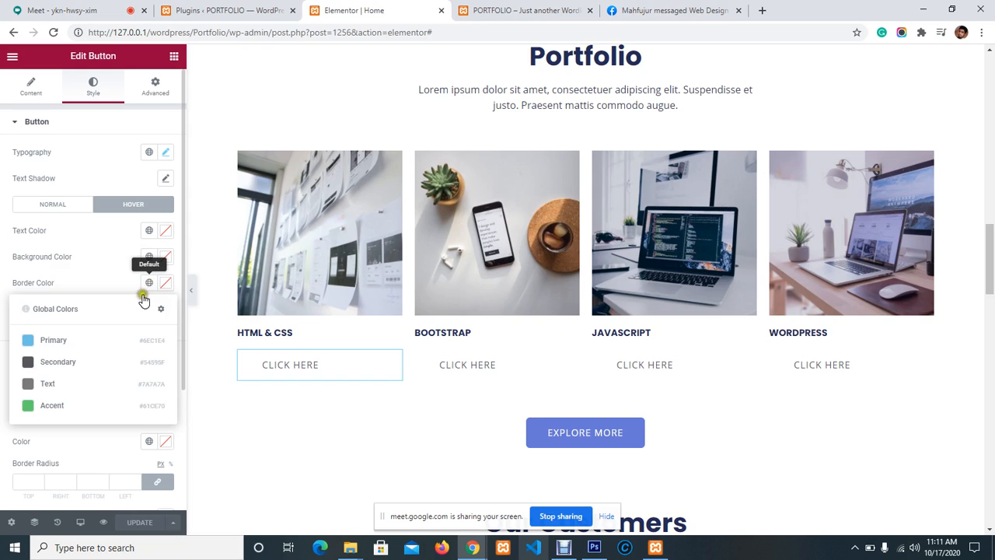
left_click(71, 408)
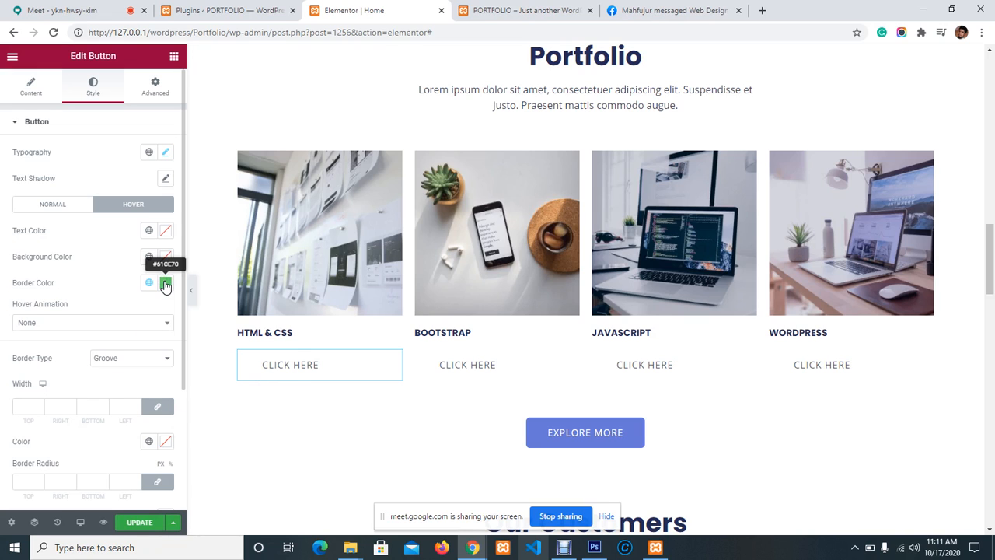
left_click(137, 524)
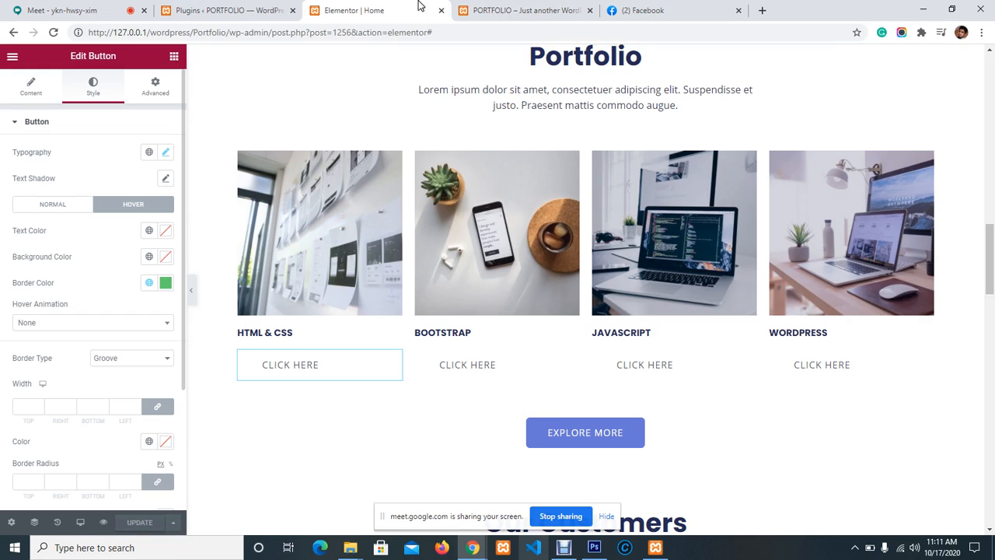
Step: Reload the live site to check the first Click Here button's border in the Portfolio section
left_click(506, 8)
left_click(53, 32)
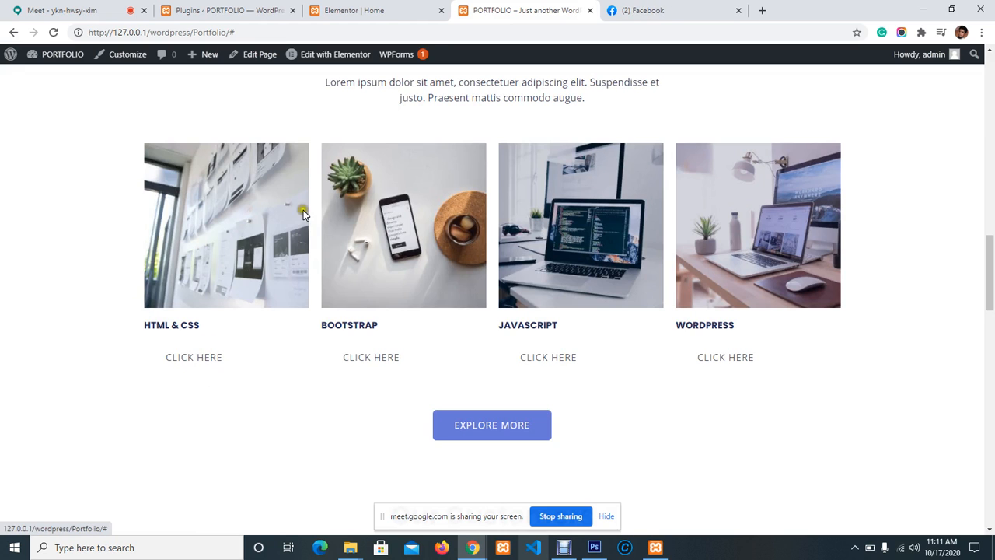
Step: Return to Elementor and open the global color choices for the first Click Here button's hover background
left_click(326, 7)
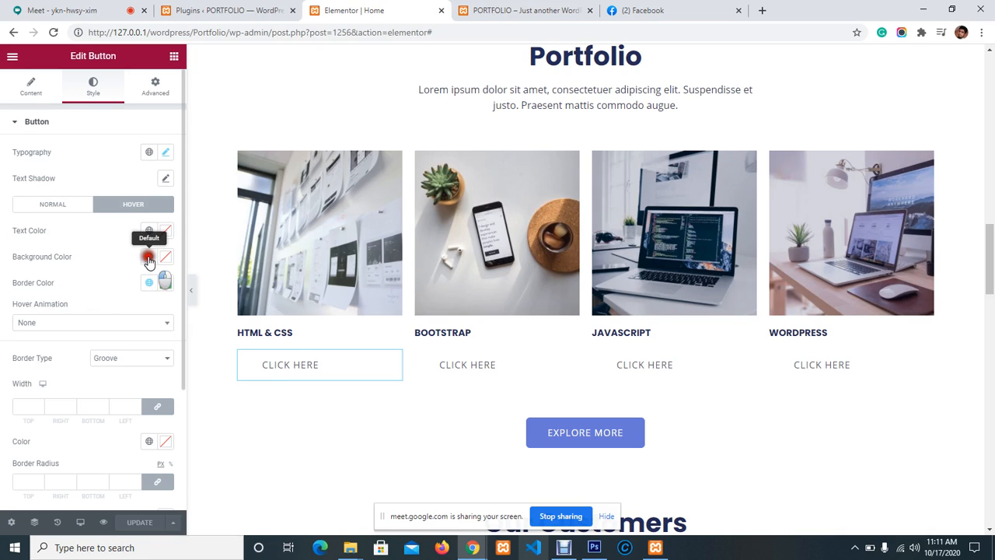
left_click(149, 258)
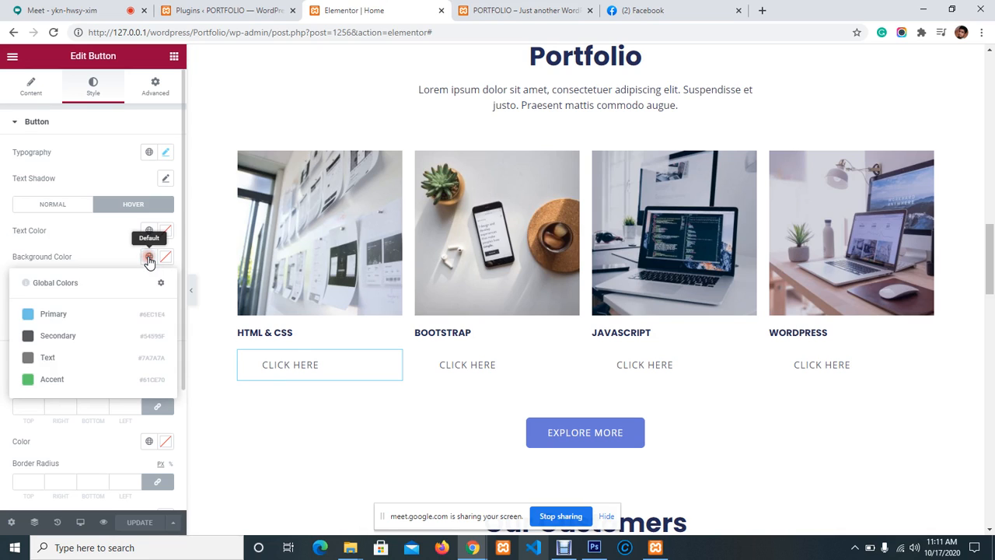
Step: Set the HTML & CSS button's hover background to the global Secondary color and its hover text to white, and update the page
left_click(48, 336)
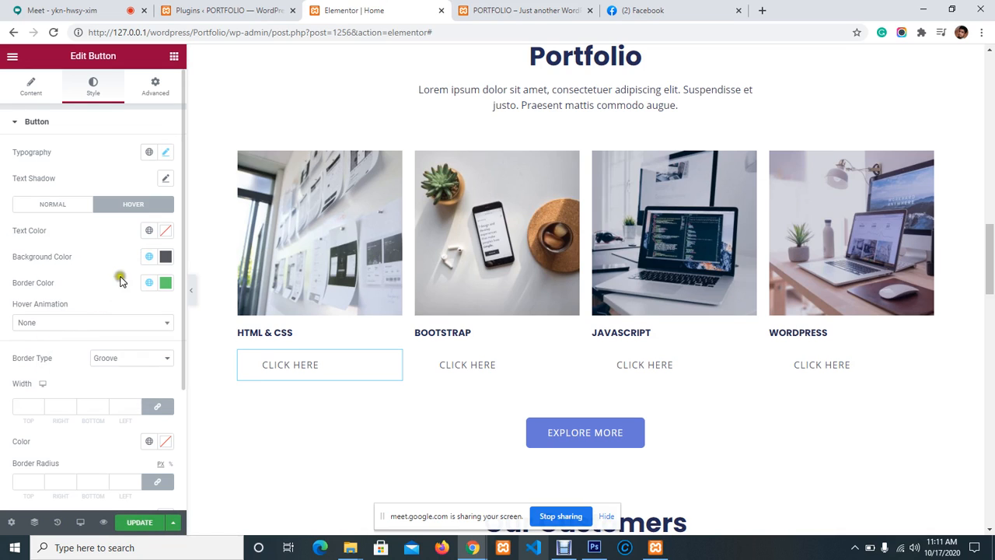
left_click(150, 230)
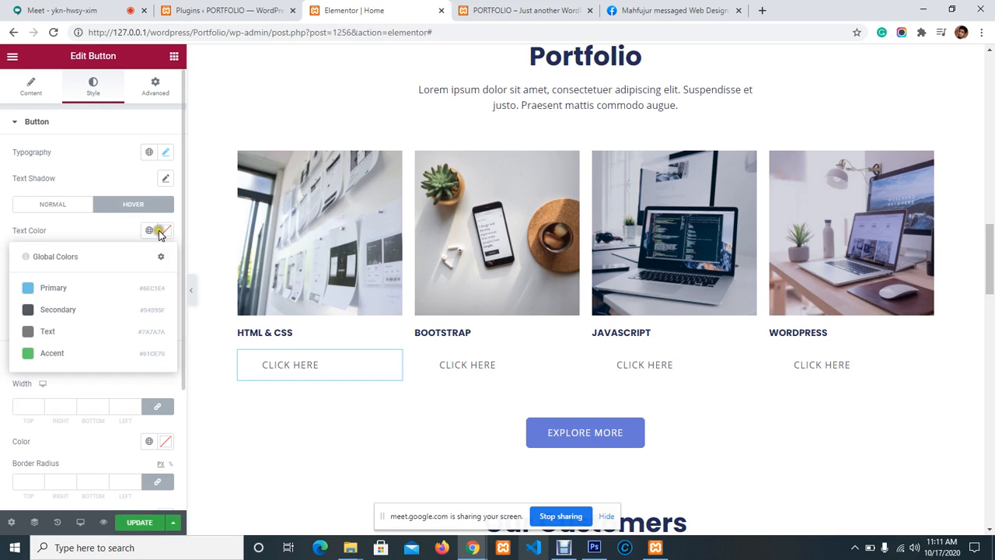
left_click(164, 231)
left_click(43, 330)
left_click_drag(43, 330, 3, 252)
left_click(134, 523)
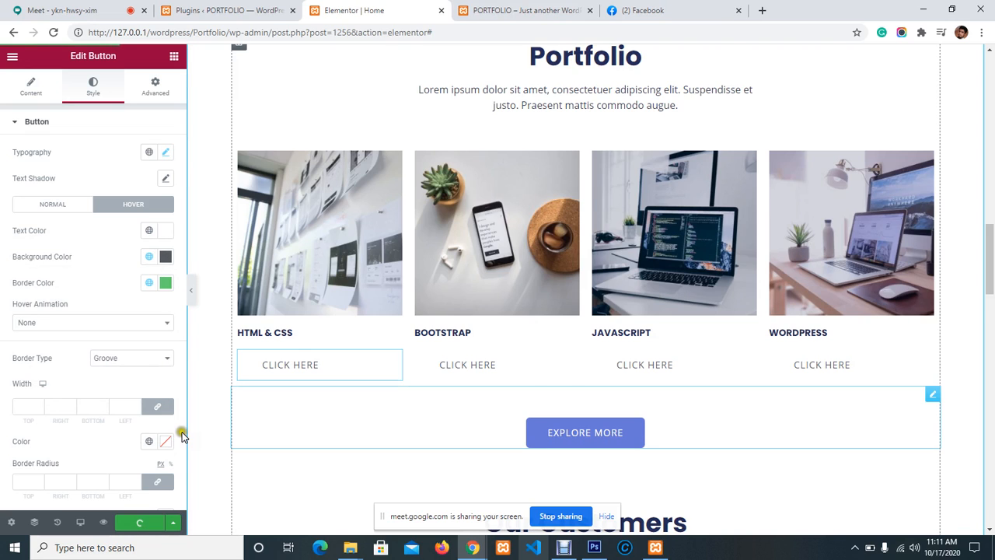
Step: Switch to the live portfolio site, reload it and check the buttons under the portfolio images
left_click(490, 16)
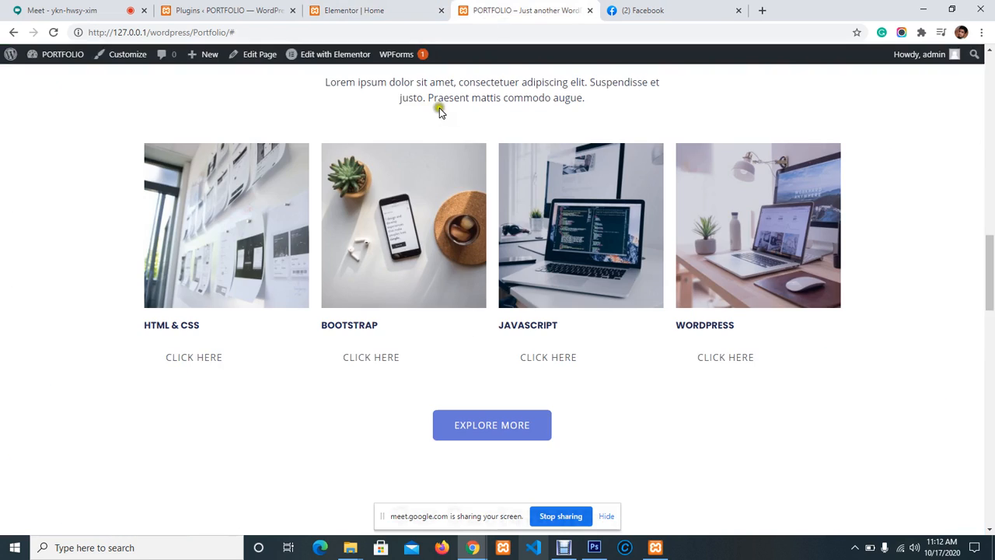
left_click(53, 33)
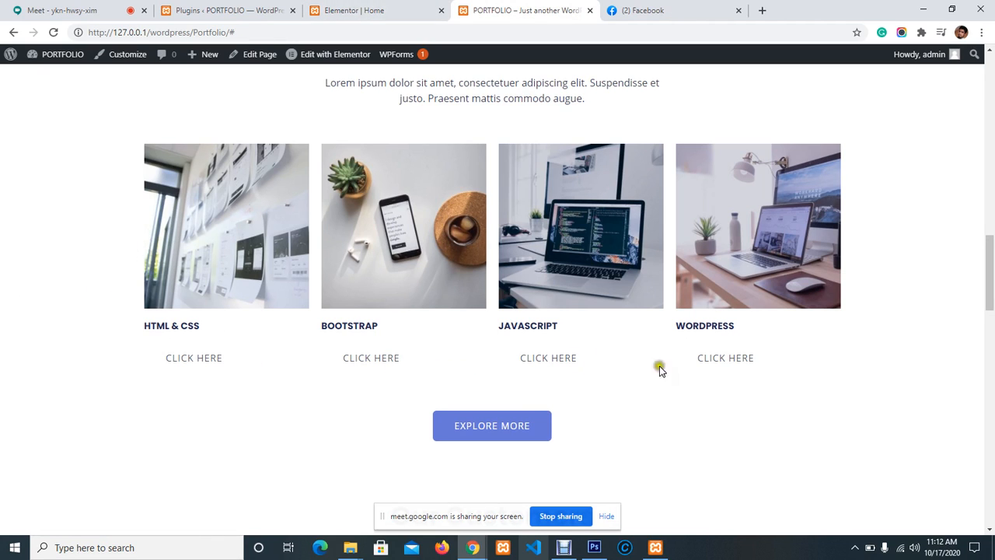
scroll(475, 235, "down", 1)
scroll(476, 236, "up", 3)
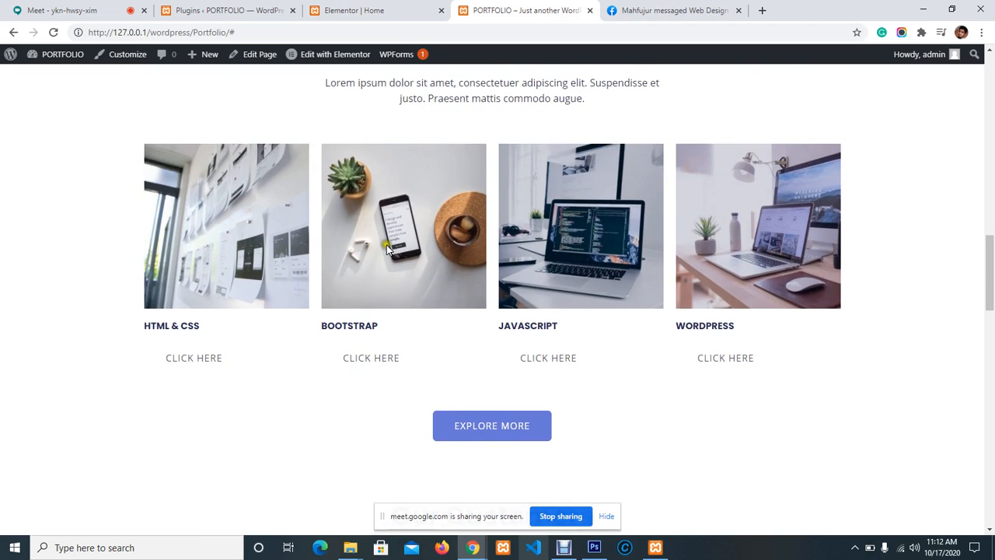
Step: Examine the PREREERED SKILL heading and the six skill cards below it on the live page
scroll(373, 251, "up", 7)
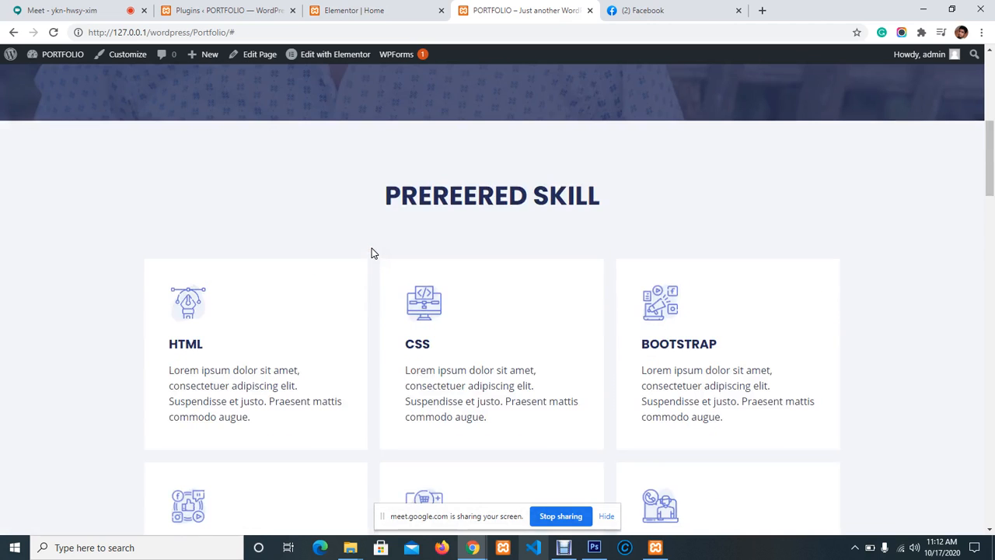
left_click_drag(379, 200, 624, 195)
left_click(651, 195)
scroll(611, 195, "down", 1)
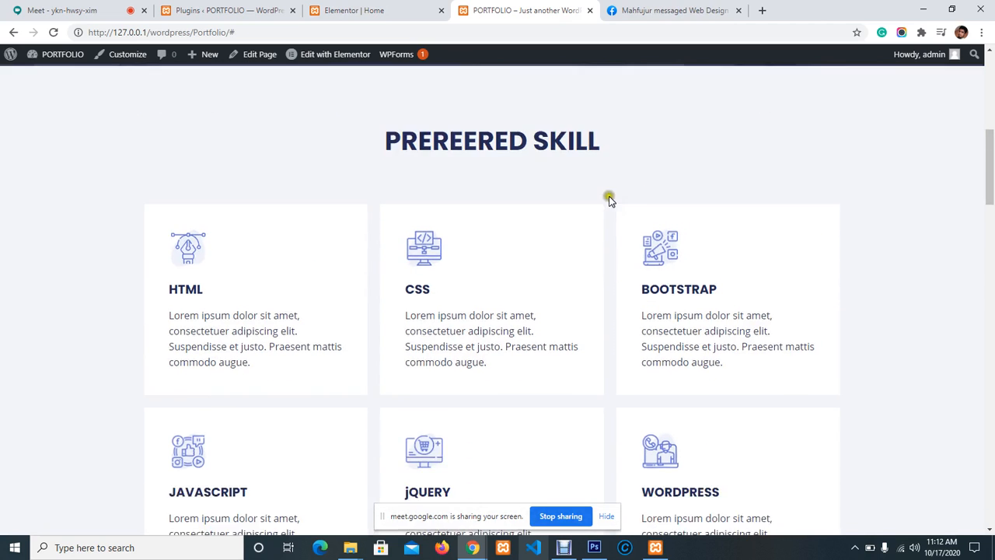
scroll(456, 140, "down", 3)
scroll(369, 153, "up", 3)
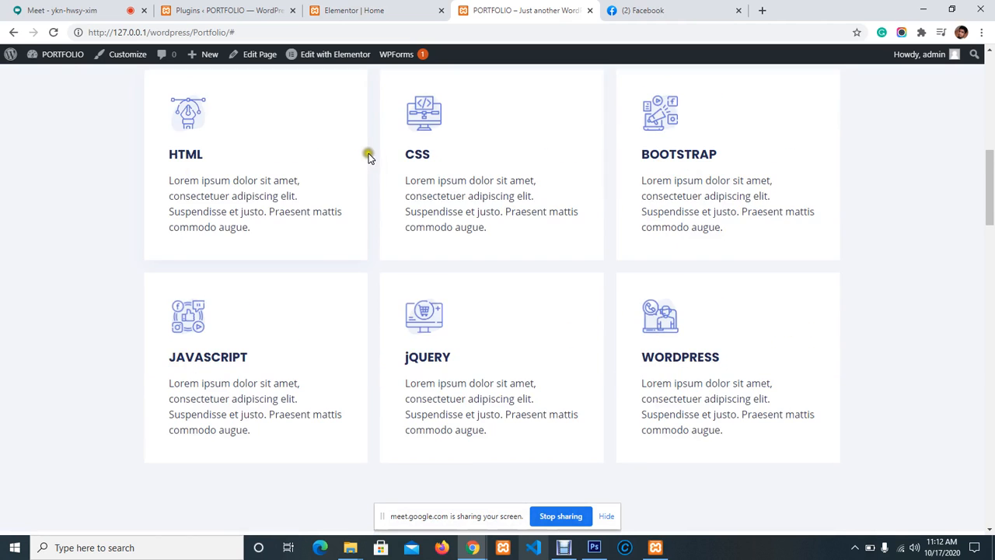
left_click_drag(388, 137, 654, 146)
scroll(376, 269, "down", 6)
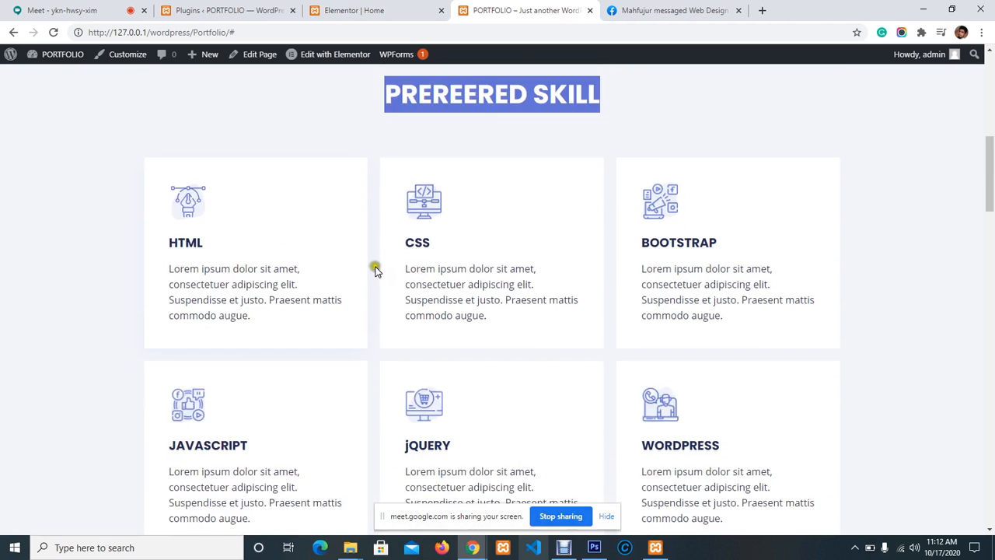
Step: Examine the Portfolio heading and its four project columns on the live page
left_click_drag(423, 301, 572, 286)
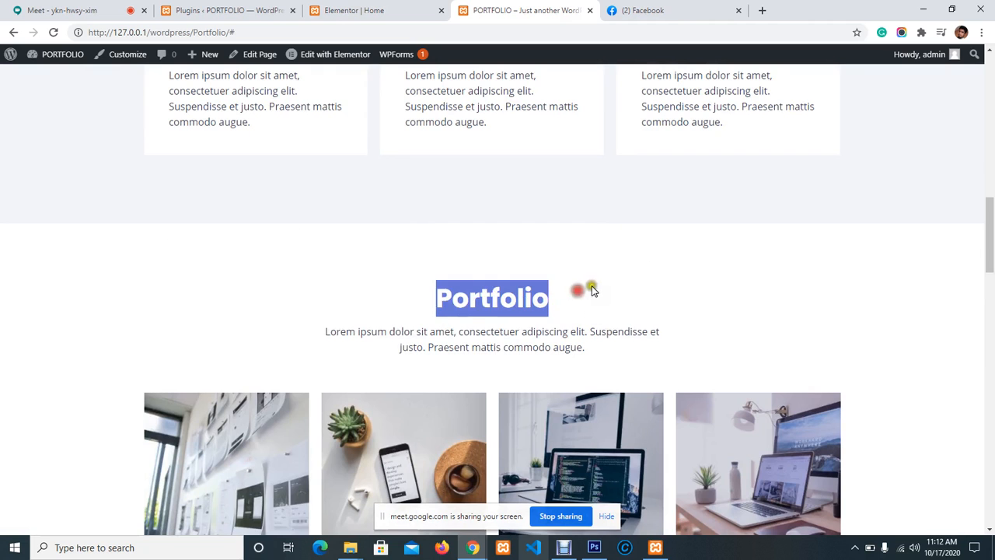
left_click(593, 277)
scroll(595, 279, "down", 4)
scroll(653, 289, "down", 5)
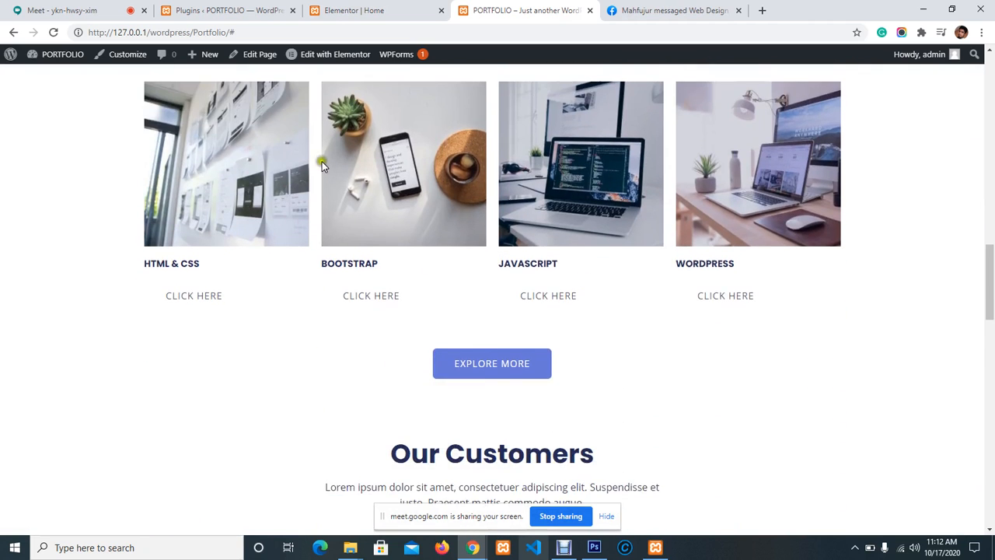
scroll(514, 227, "up", 6)
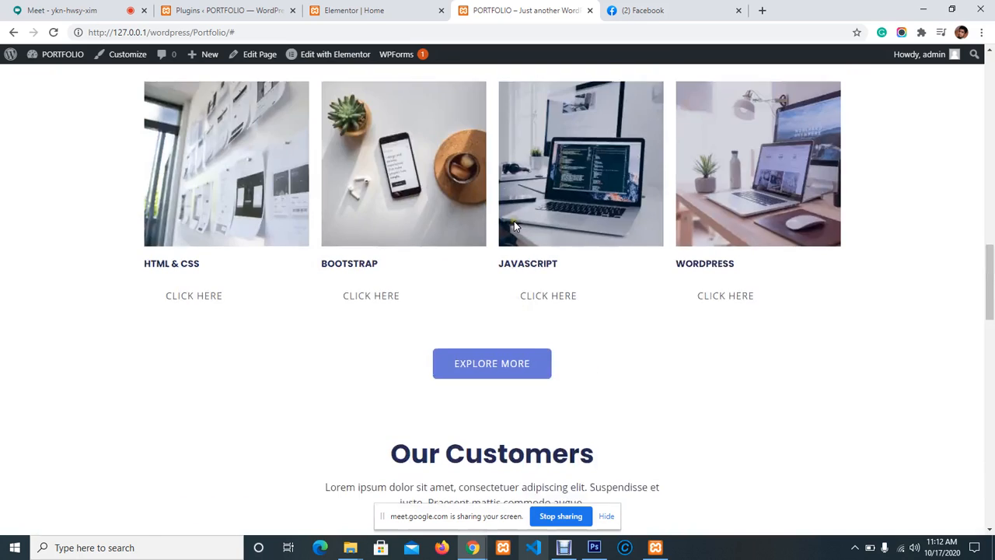
scroll(600, 205, "up", 1)
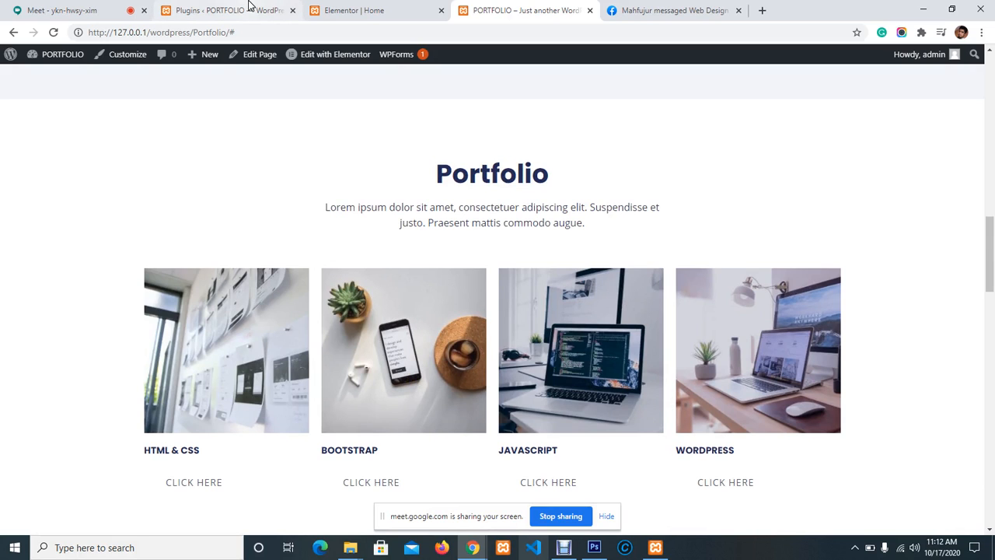
Step: Return to the Elementor editor and look through the list of basic widgets
left_click(369, 11)
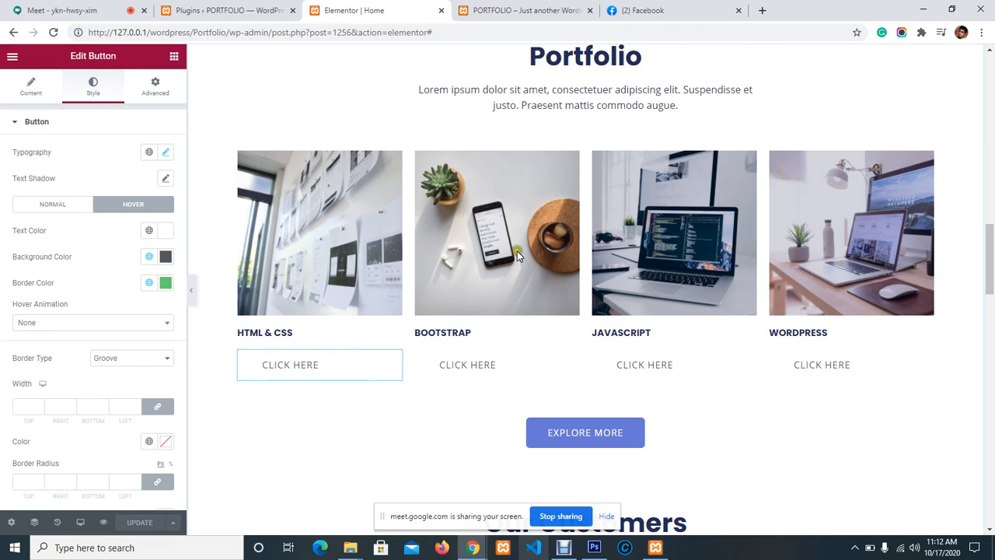
left_click(406, 437)
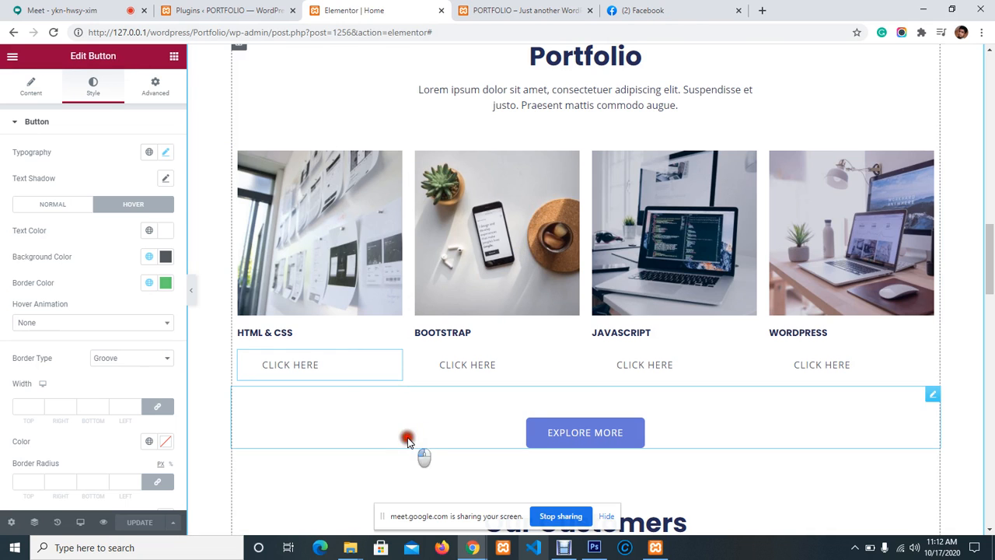
left_click(175, 58)
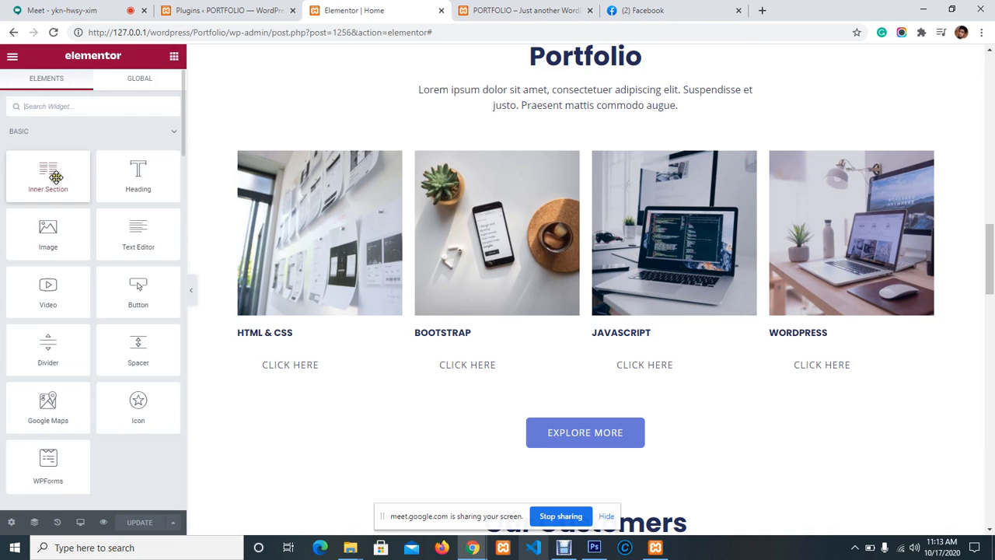
scroll(65, 243, "down", 1)
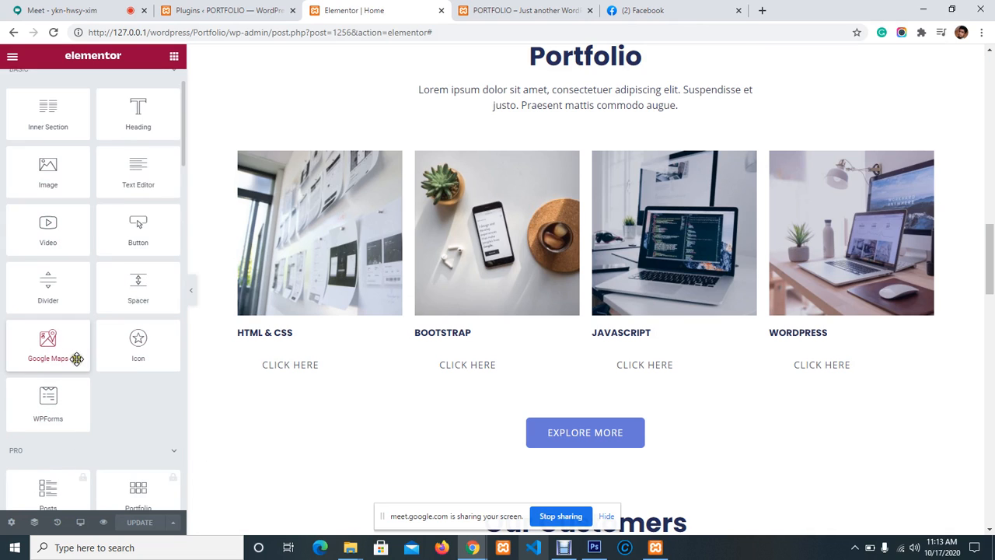
scroll(138, 284, "up", 1)
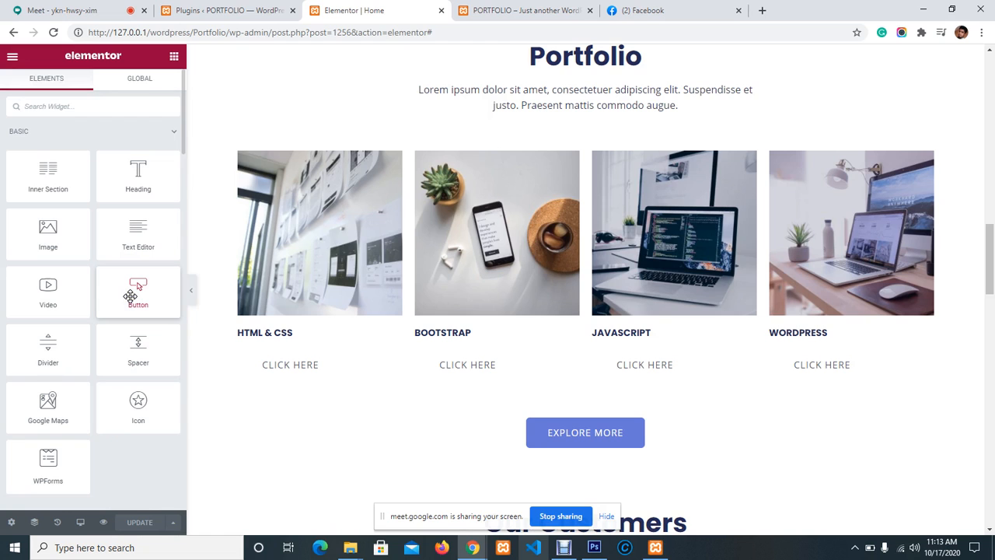
Step: Place a Button widget under the image in the JAVASCRIPT column and delete it again
left_click(130, 295)
left_click_drag(130, 295, 665, 256)
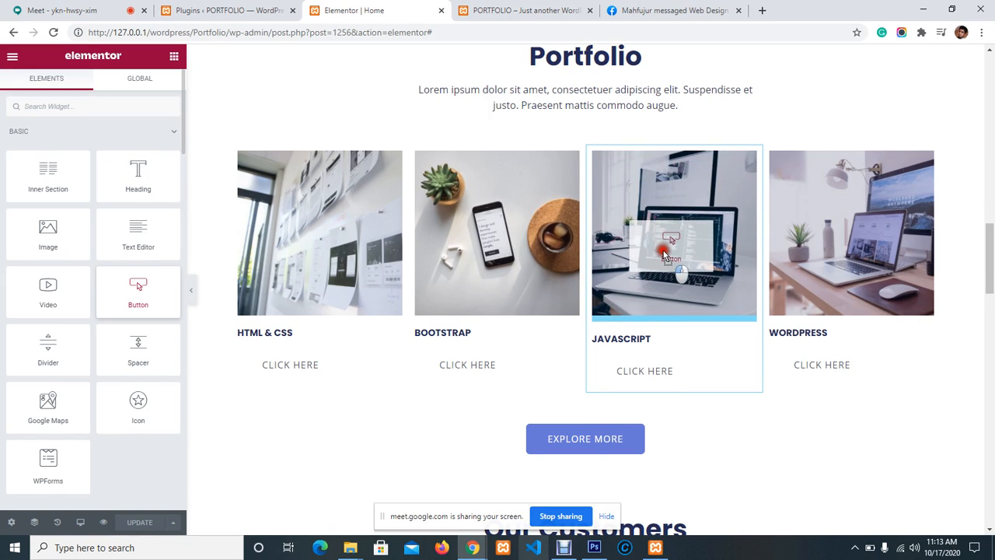
left_click_drag(664, 257, 664, 257)
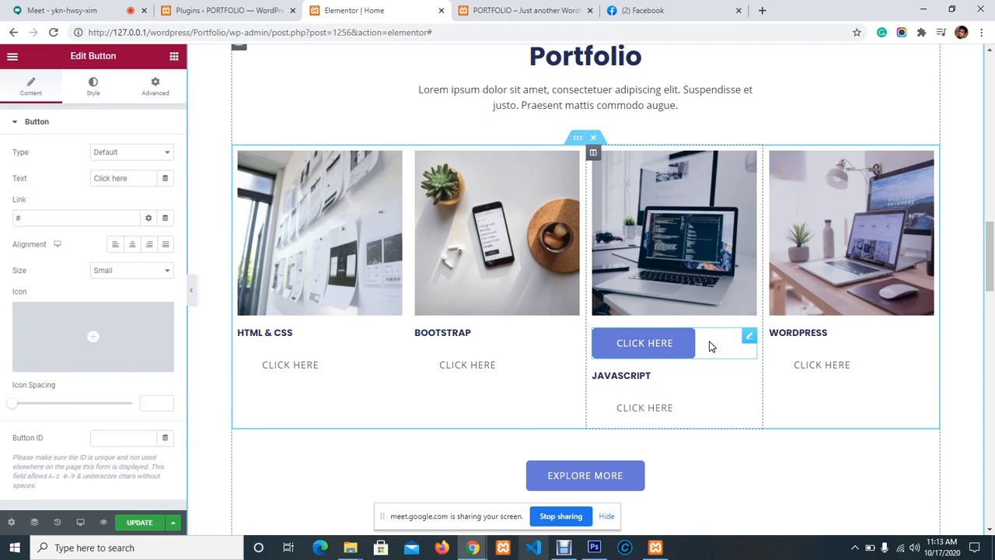
key("Delete")
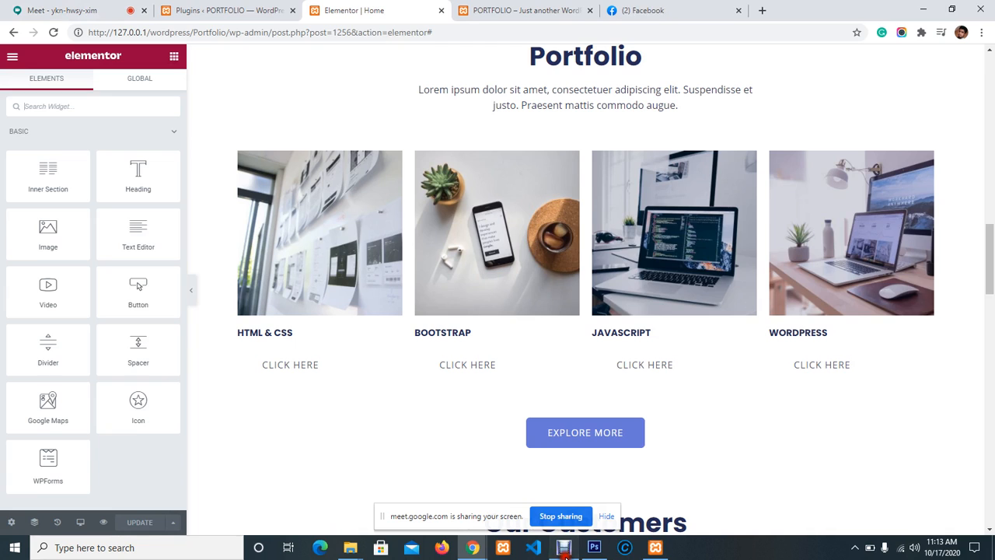
Step: Close the Elementor editor for the Home page and open the live portfolio site in the WordPress Customizer
left_click(564, 547)
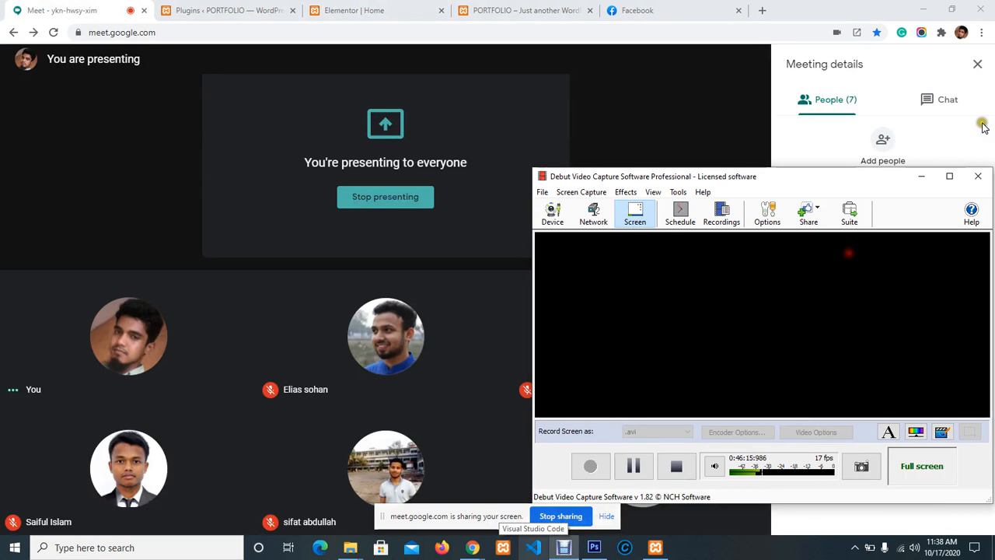
left_click(233, 10)
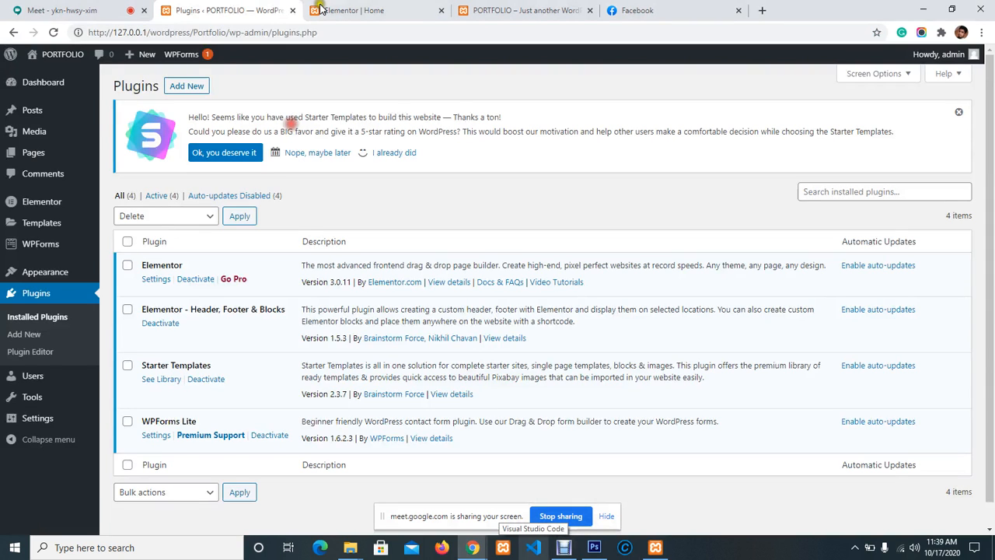
left_click(440, 10)
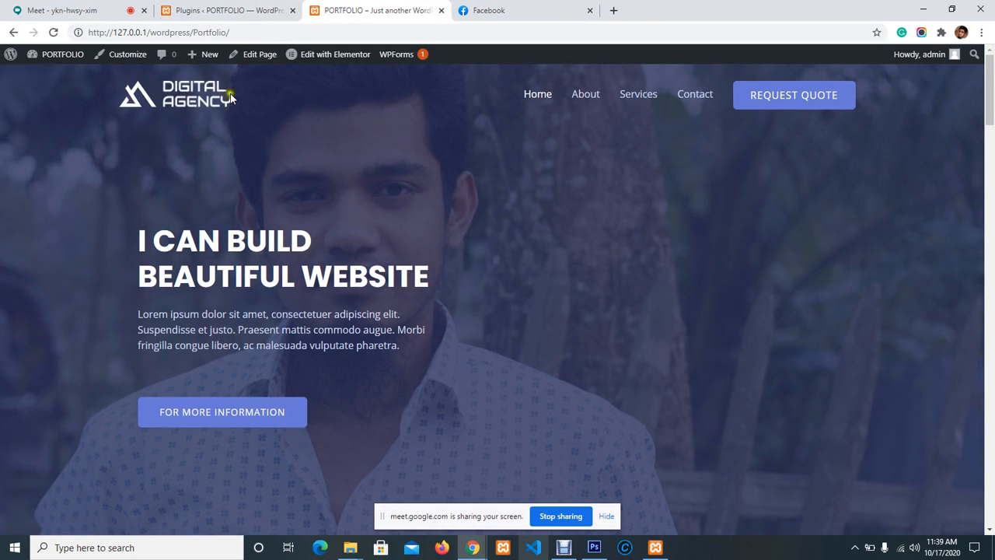
left_click(123, 58)
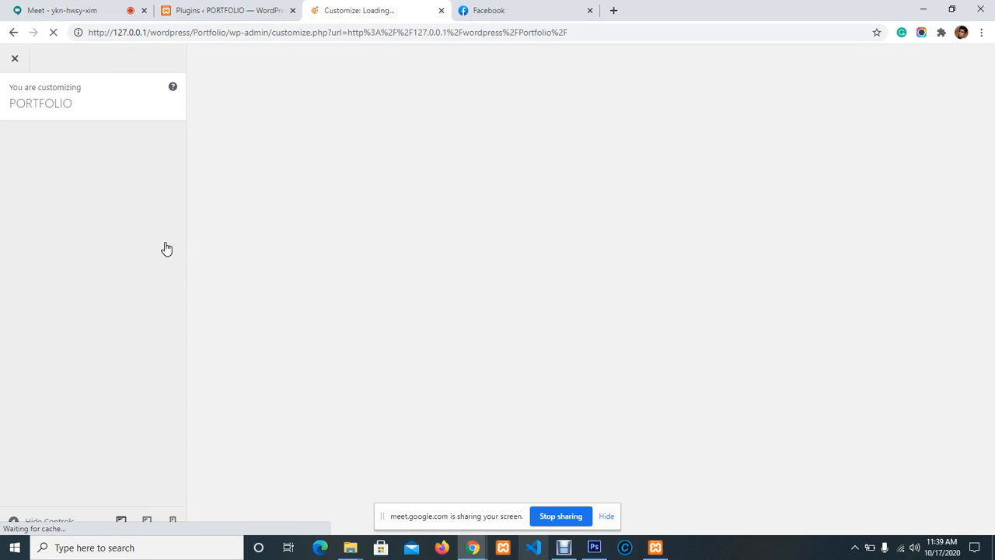
left_click(237, 153)
left_click(242, 133)
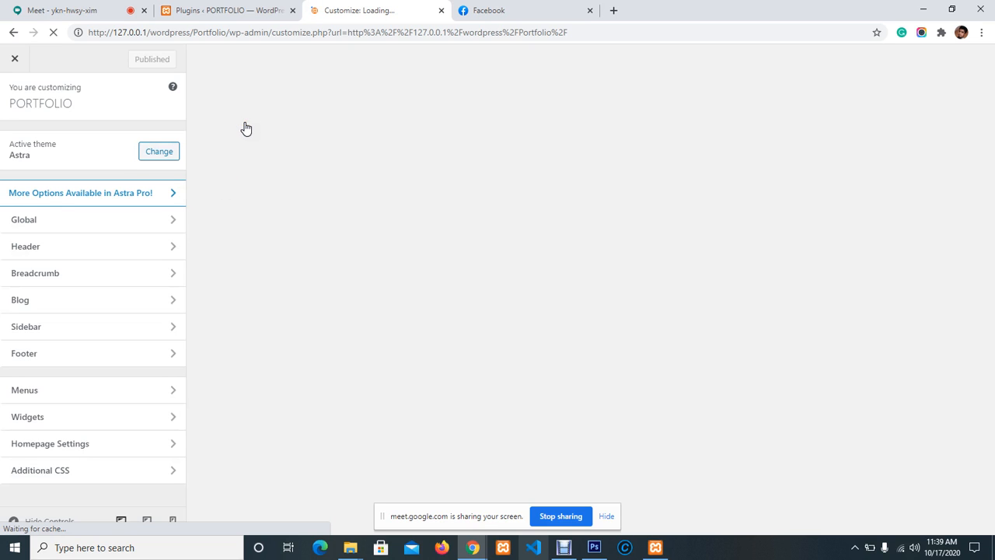
Step: View the theme's Global settings and return to the main customizer options
left_click(44, 221)
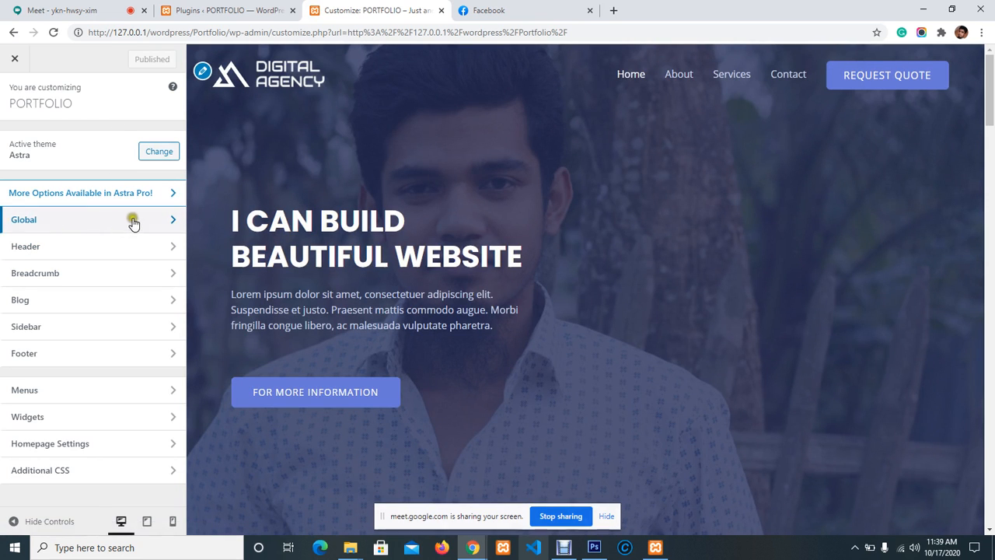
left_click(129, 219)
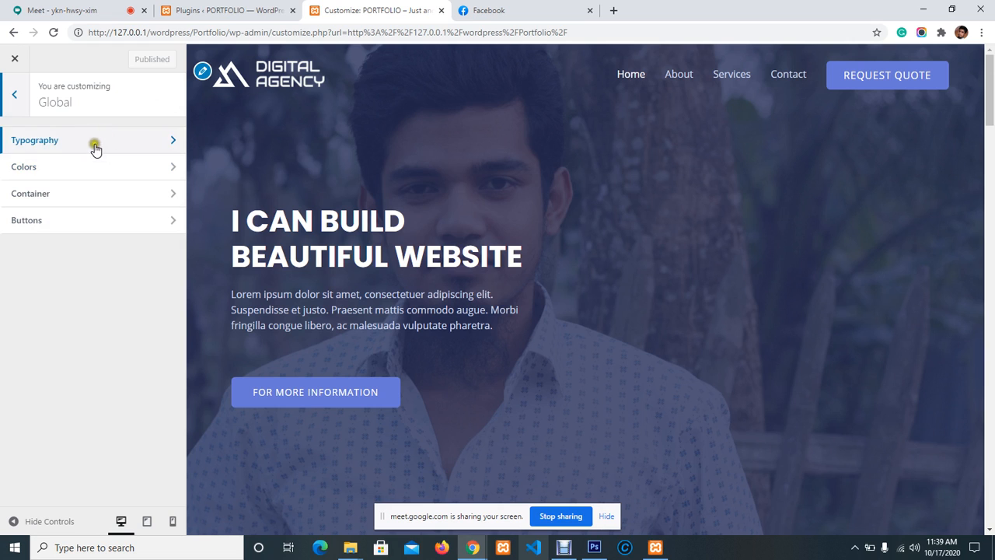
left_click(14, 100)
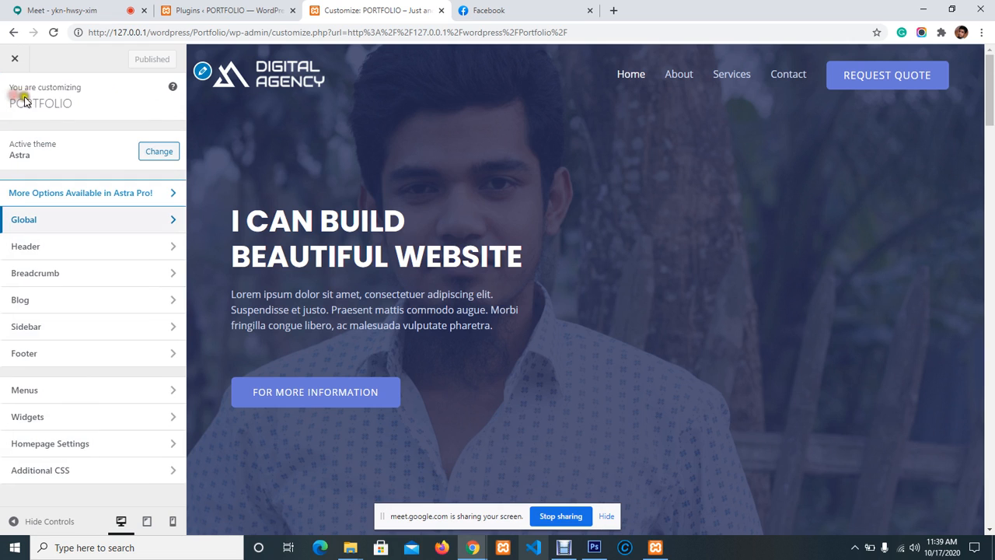
Step: Open the header's Site Identity settings, look through the media library for a site logo, and close it without choosing an image
left_click(69, 248)
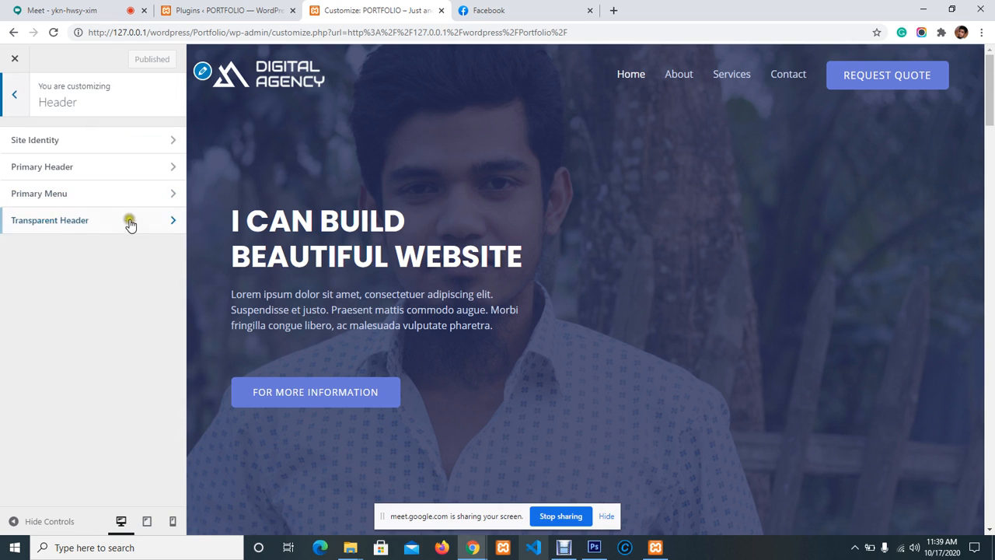
left_click(62, 144)
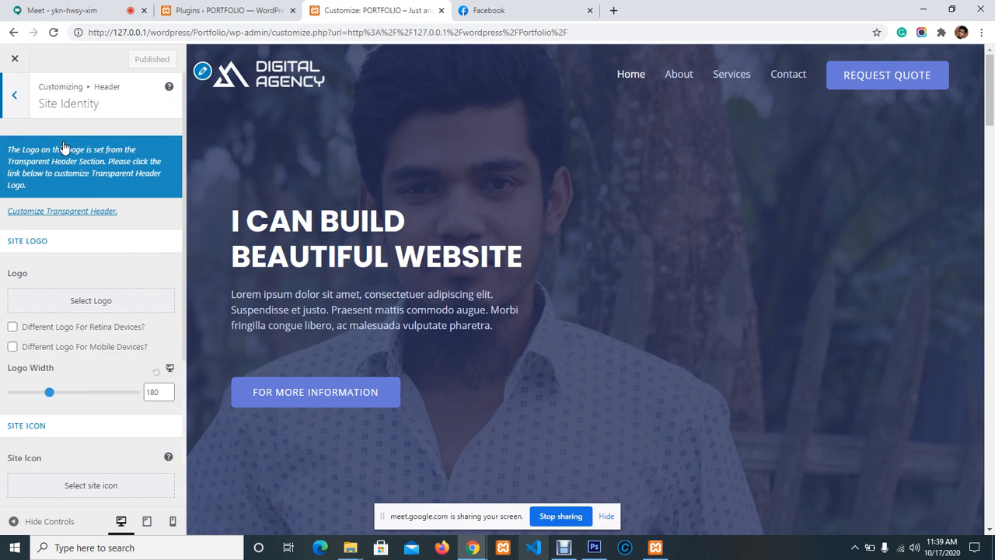
left_click(101, 302)
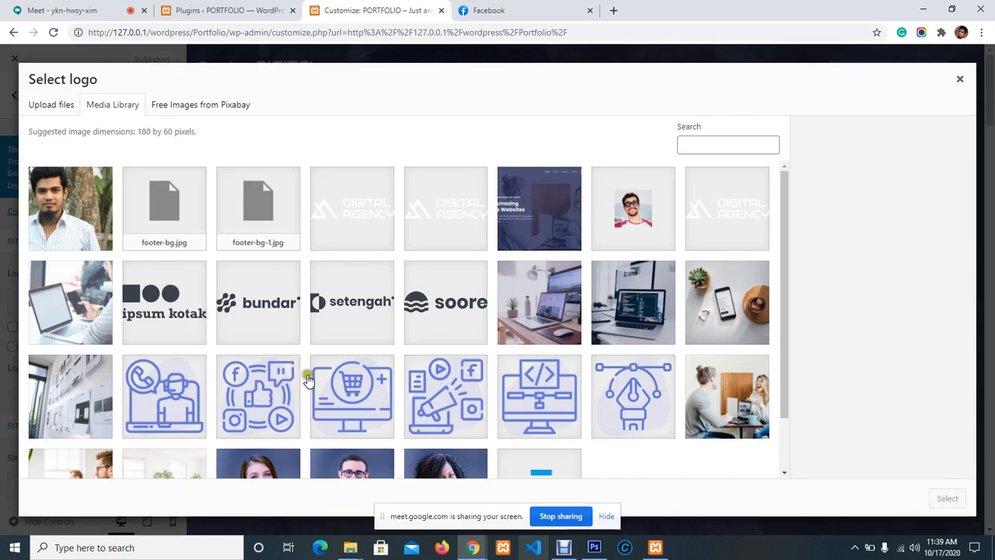
scroll(602, 313, "down", 2)
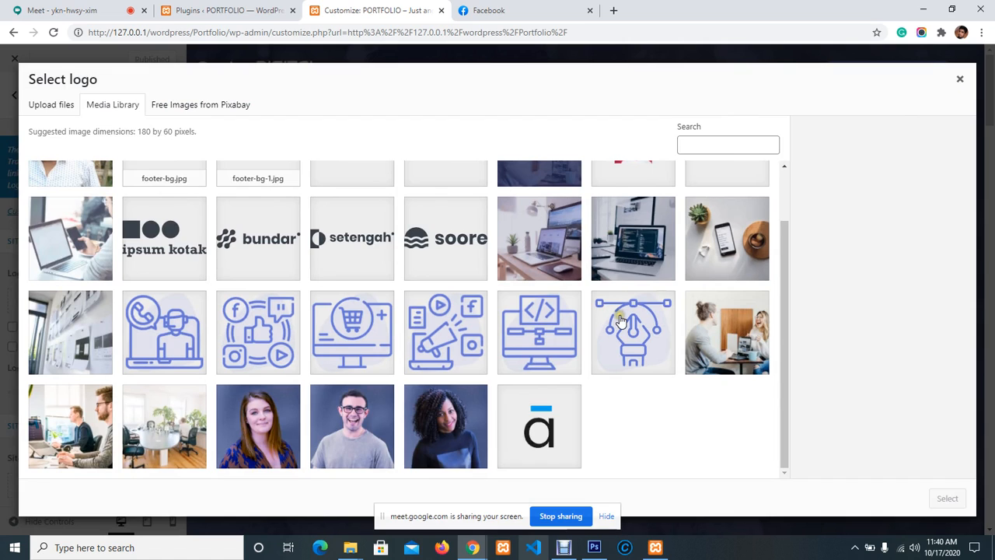
scroll(622, 320, "up", 2)
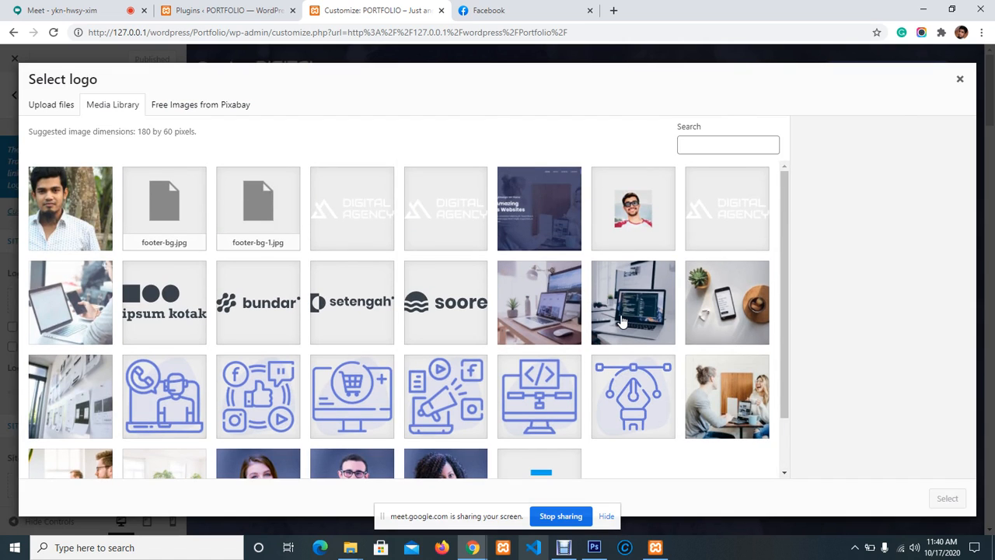
left_click(356, 224)
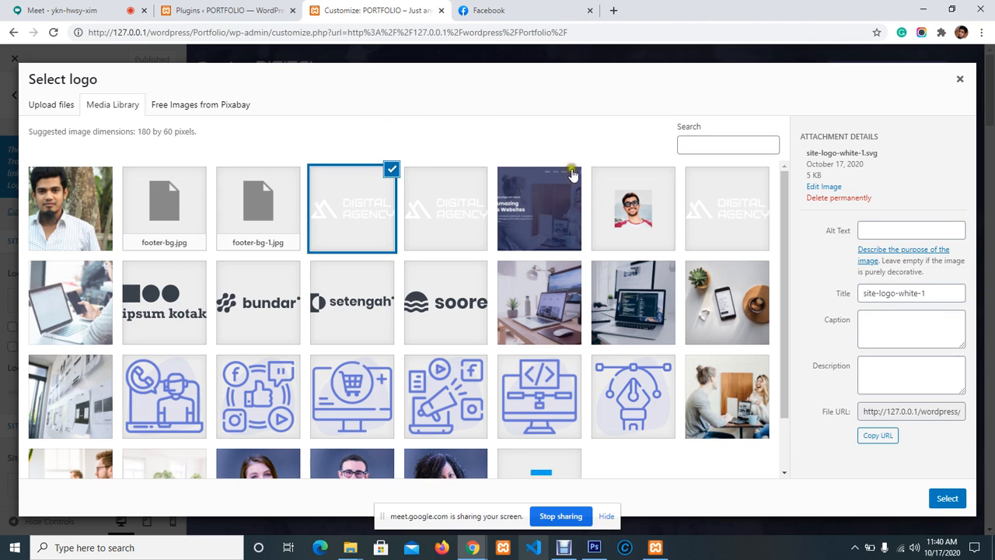
left_click(960, 75)
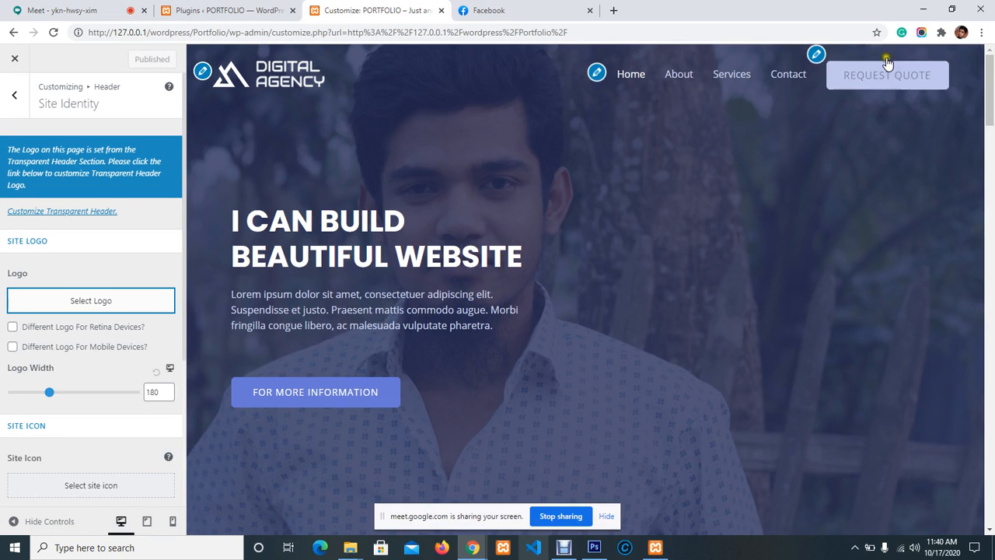
Step: Open the header's Request Quote button settings and view the available button styles, leaving Header Button selected
left_click(817, 56)
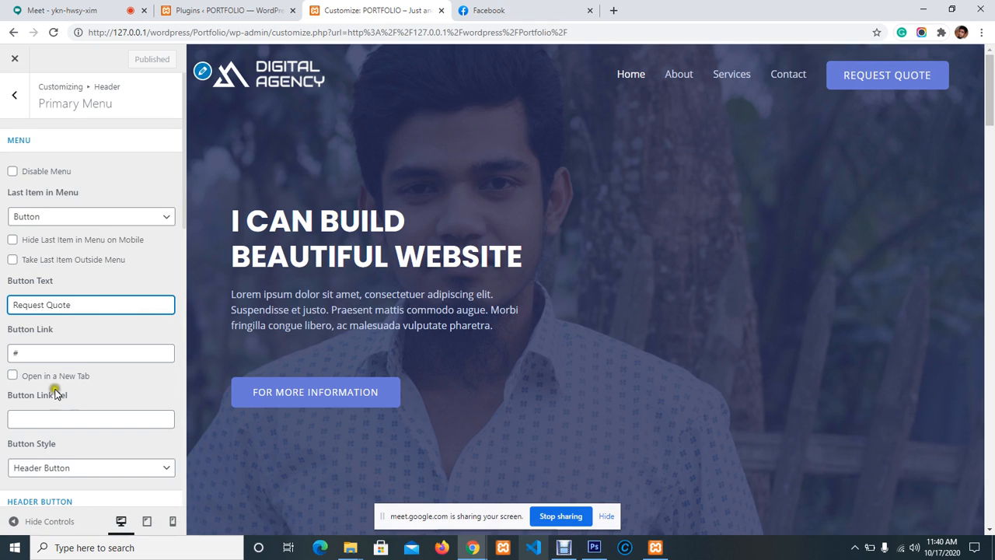
scroll(63, 382, "down", 1)
left_click(92, 406)
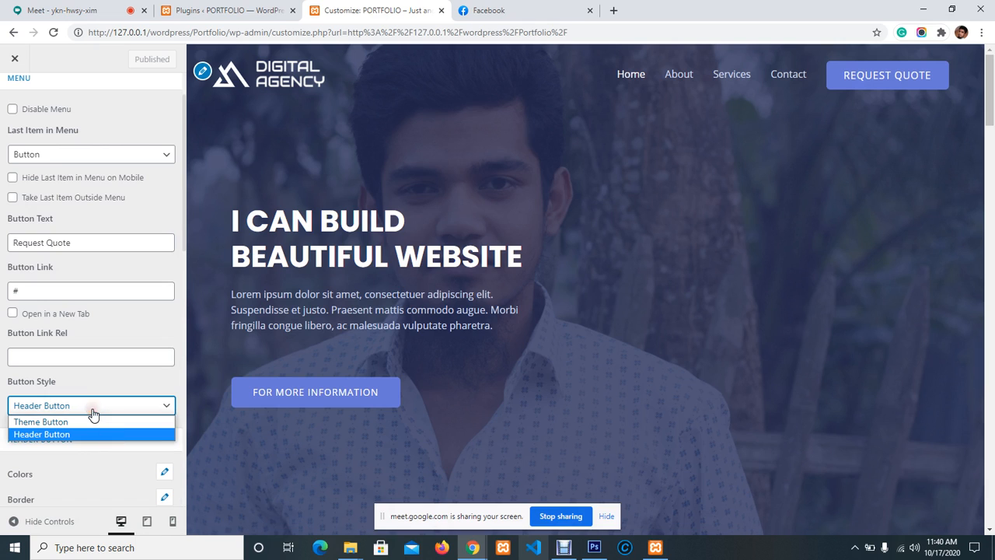
left_click(111, 408)
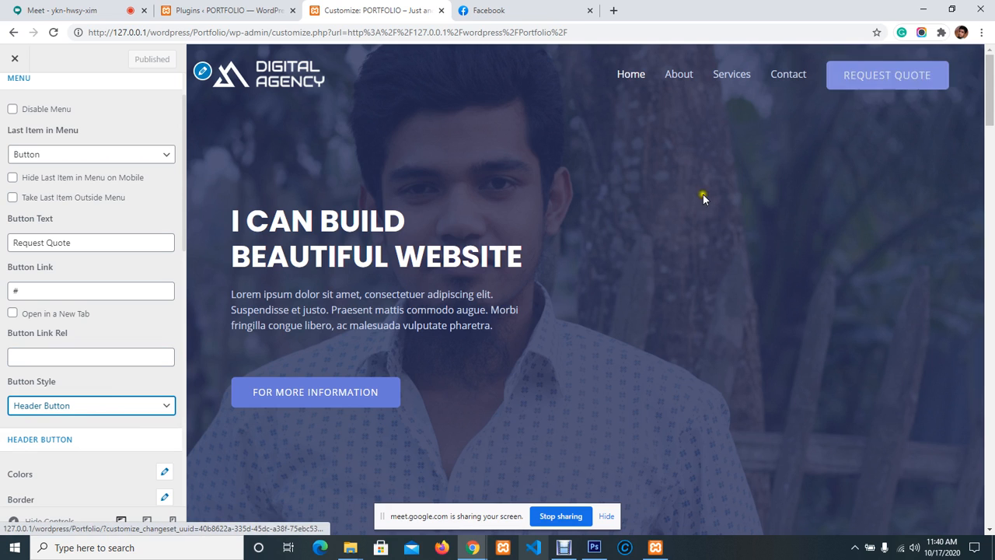
Step: Disable the primary menu in the header and enable it again
scroll(124, 233, "up", 2)
left_click(12, 171)
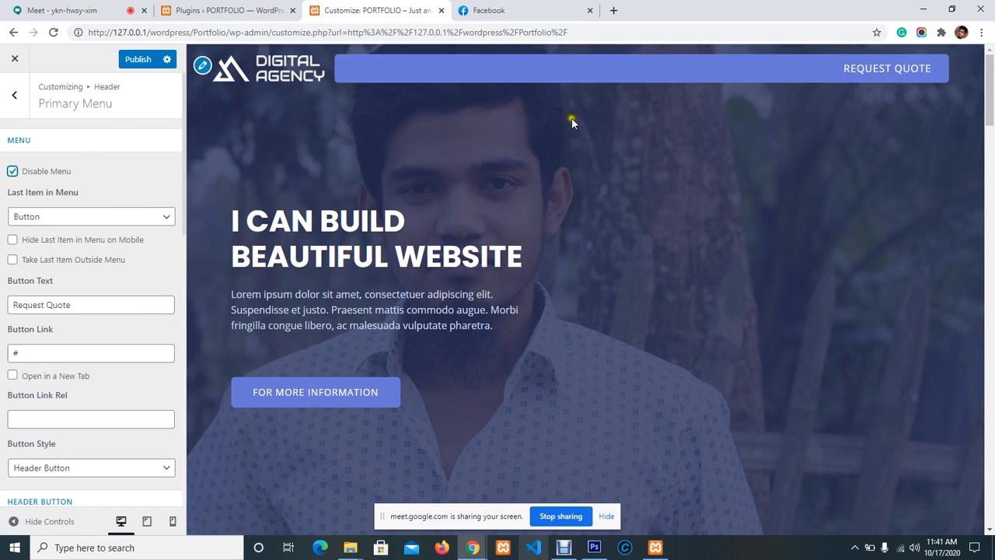
left_click(10, 171)
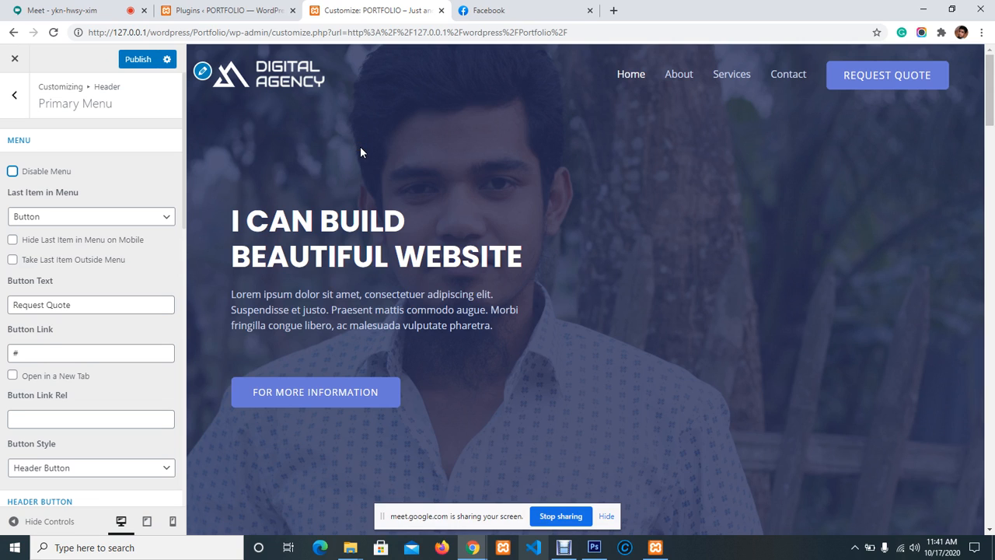
Step: Look through the Primary Menu settings for the header button, submenu container animation and border, and mobile menu
left_click(49, 305)
scroll(160, 269, "down", 1)
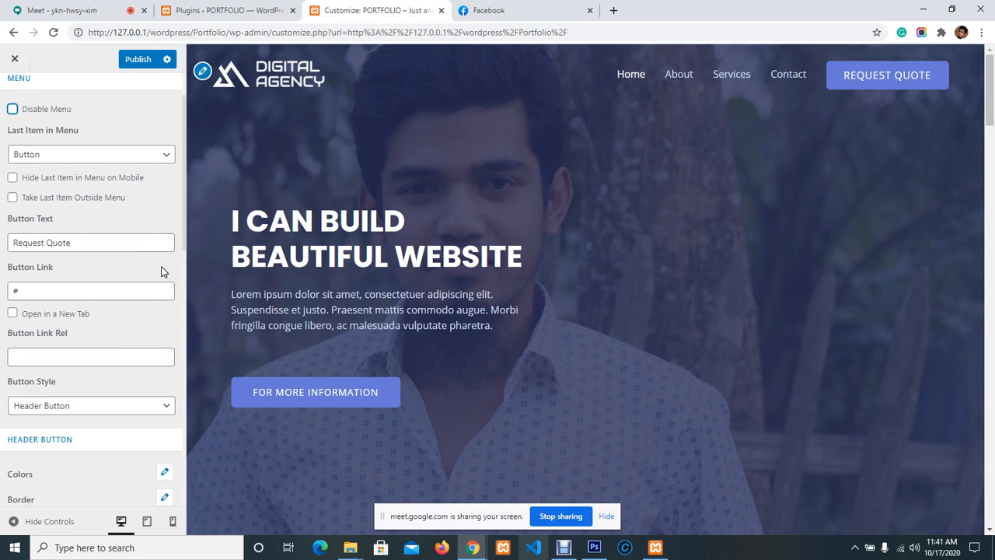
scroll(162, 271, "down", 1)
scroll(162, 272, "down", 1)
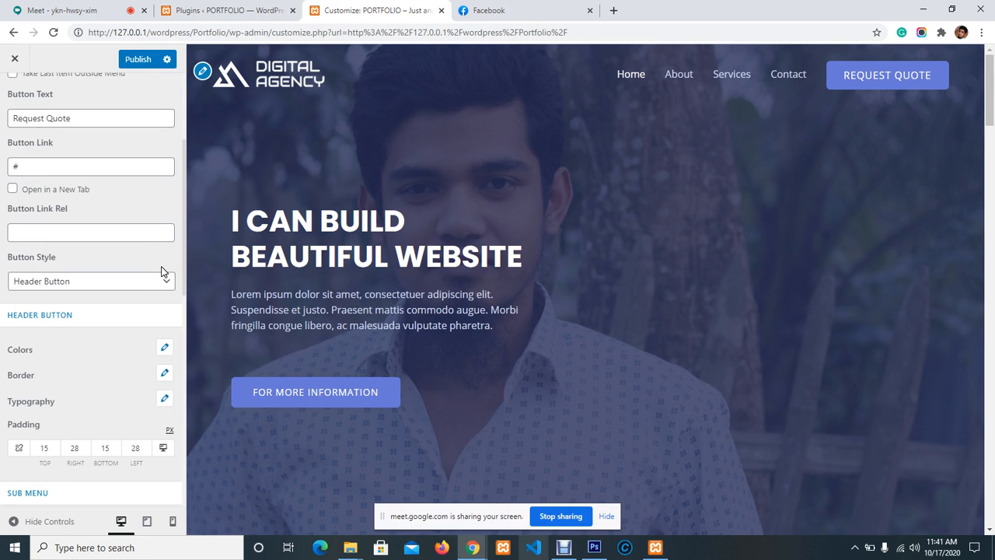
scroll(162, 271, "down", 2)
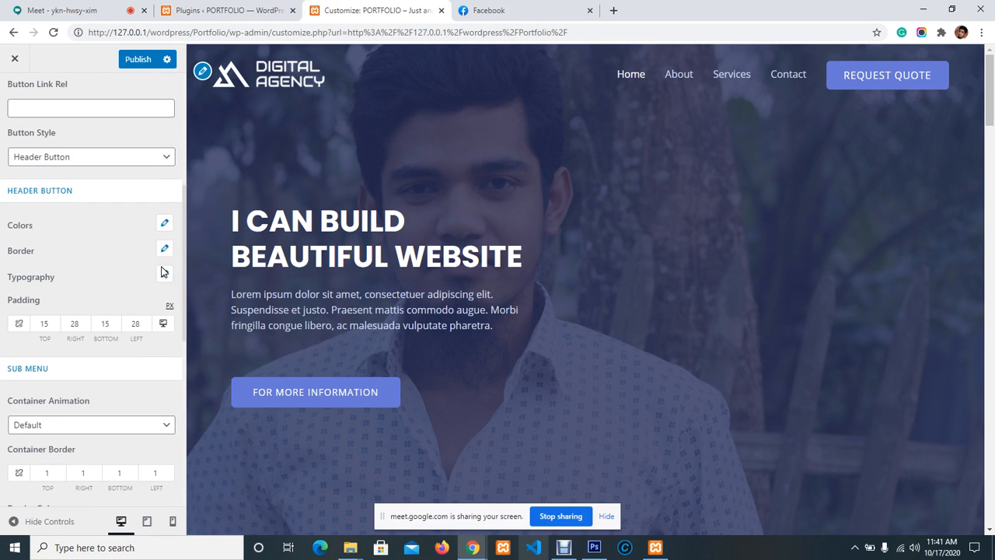
scroll(162, 271, "down", 1)
left_click(142, 364)
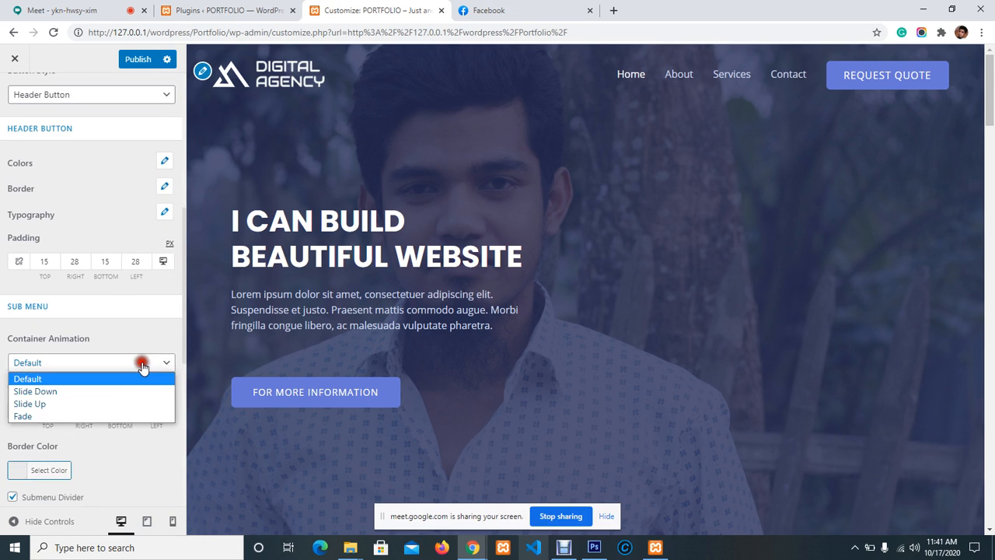
left_click(142, 362)
scroll(137, 319, "down", 2)
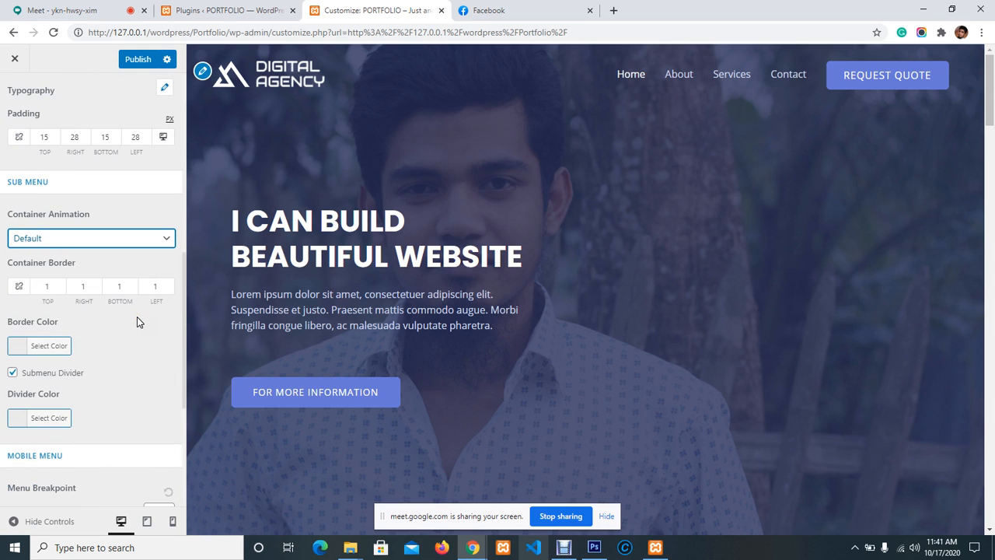
scroll(137, 322, "down", 4)
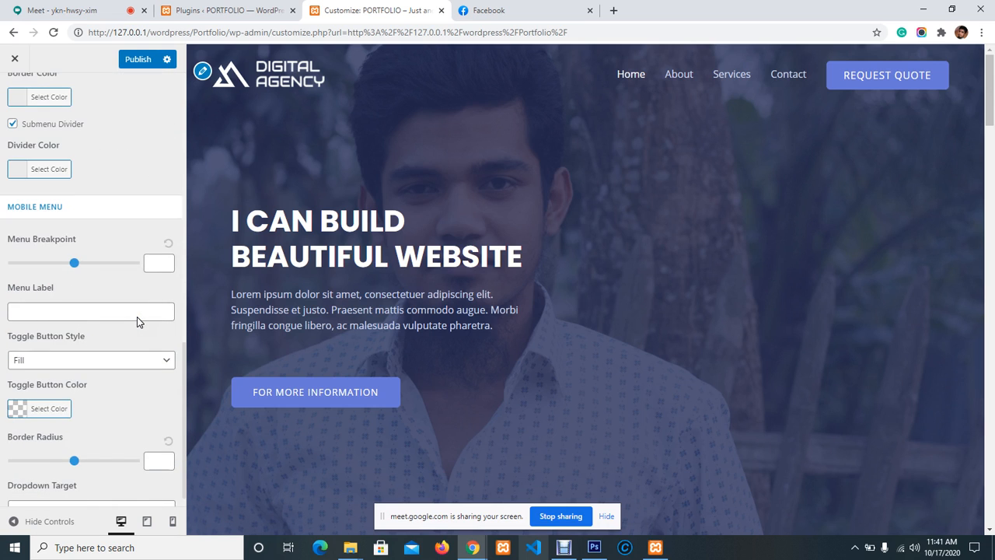
scroll(137, 322, "down", 1)
left_click(109, 300)
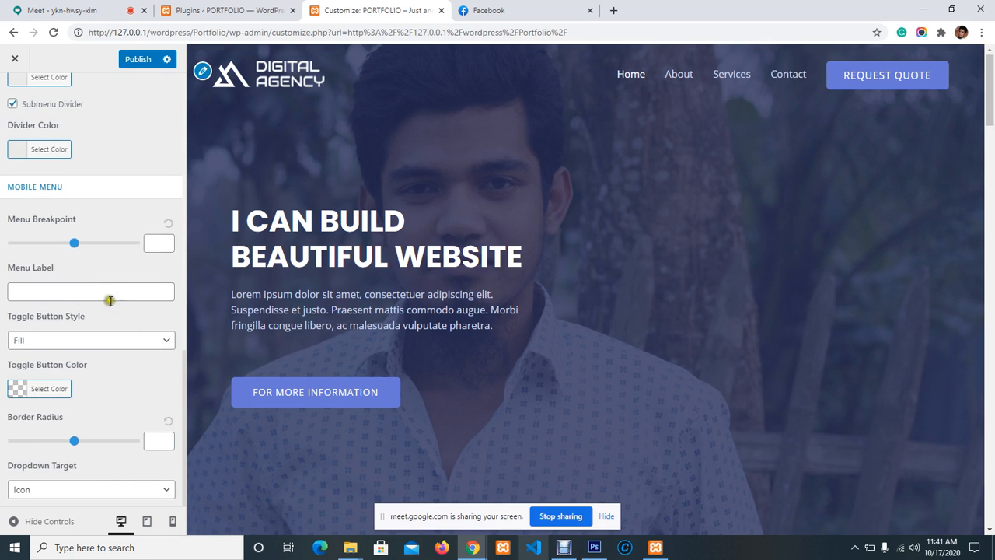
scroll(132, 295, "up", 6)
scroll(98, 318, "down", 4)
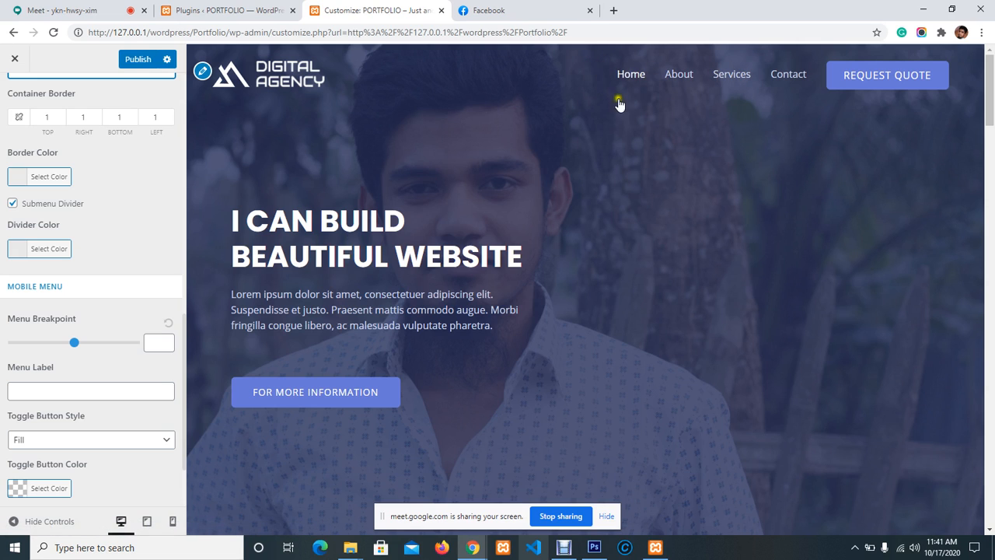
Step: Review the navigation menu's settings again and view the Transparent Header logo settings
left_click(597, 73)
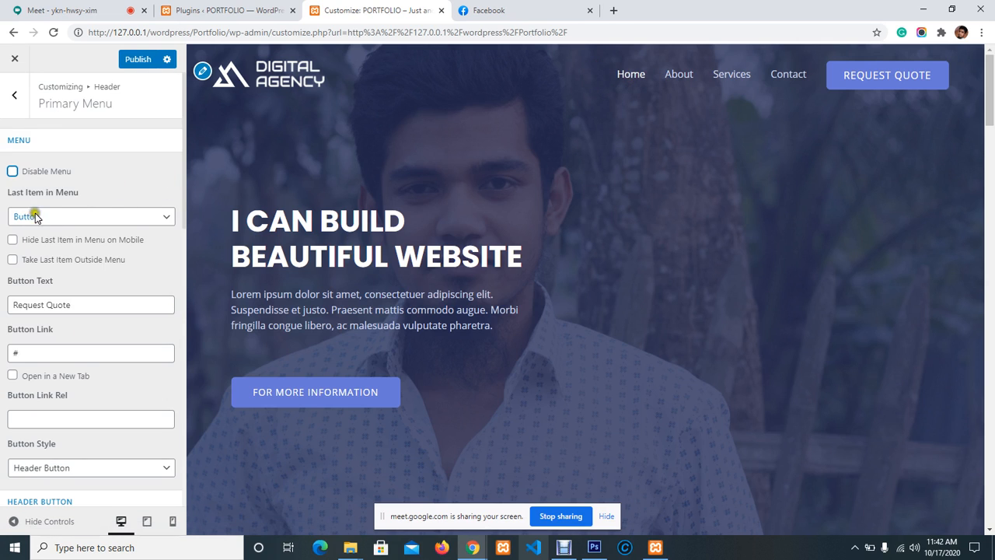
scroll(105, 318, "down", 1)
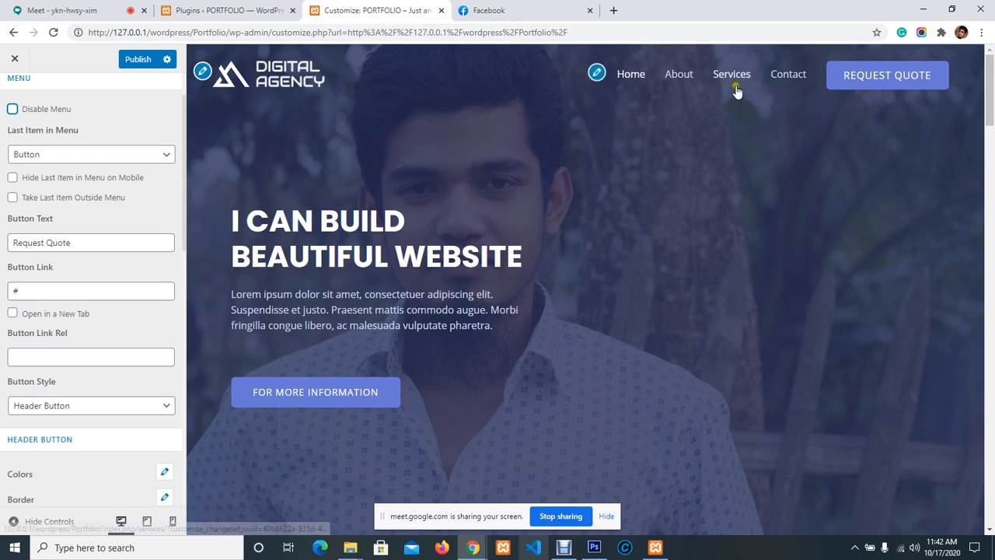
scroll(91, 204, "down", 1)
scroll(162, 246, "down", 1)
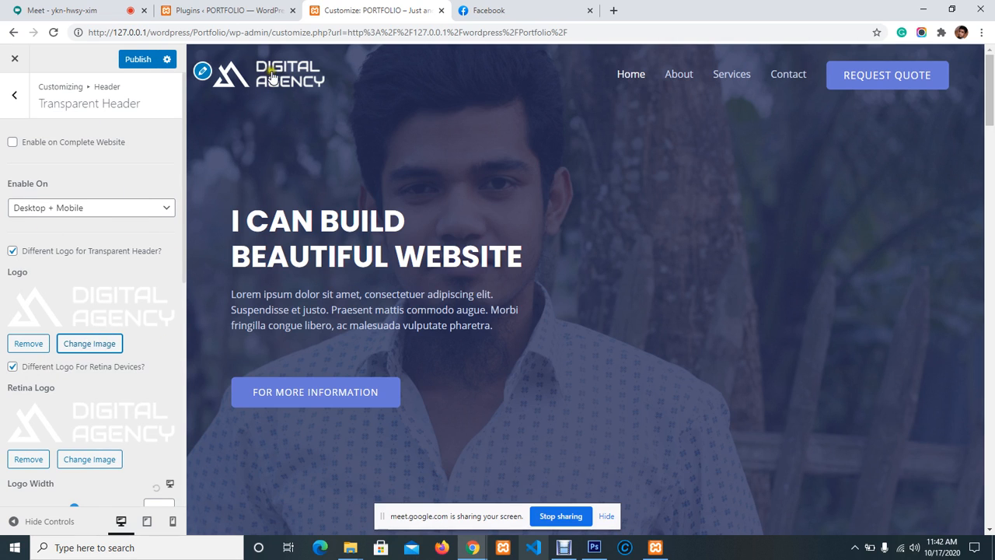
scroll(414, 191, "down", 5)
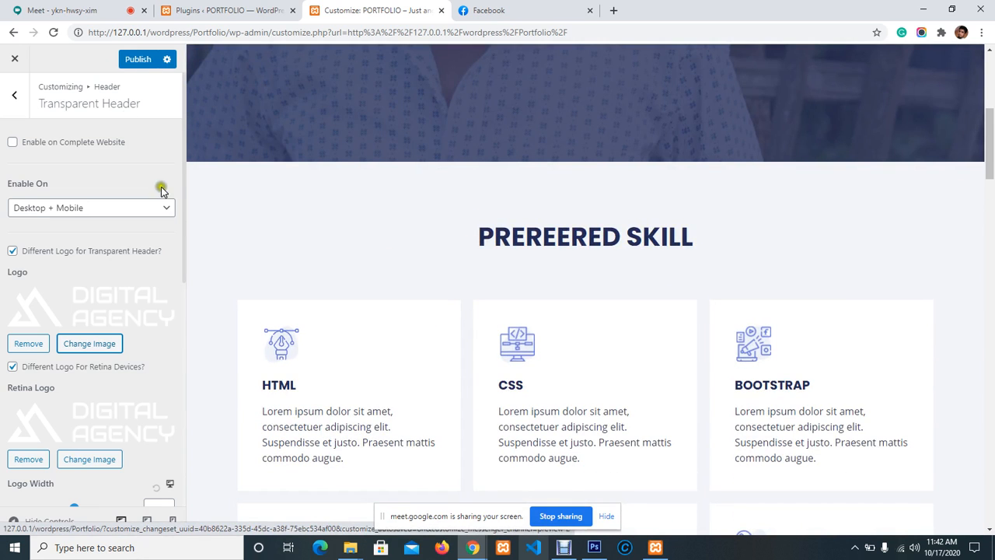
Step: Leave the Customizer without publishing the changes and reopen it from the live portfolio site
left_click(14, 57)
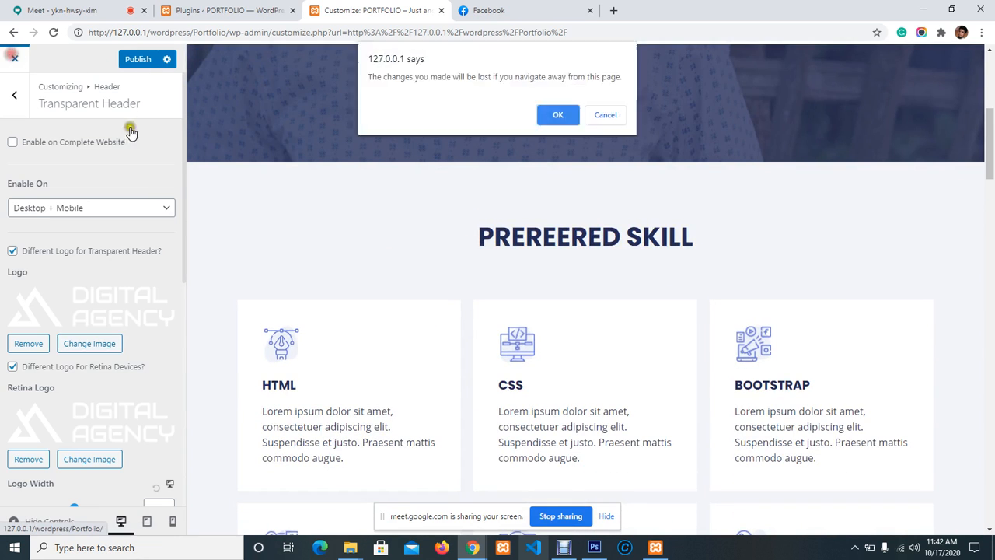
left_click(557, 115)
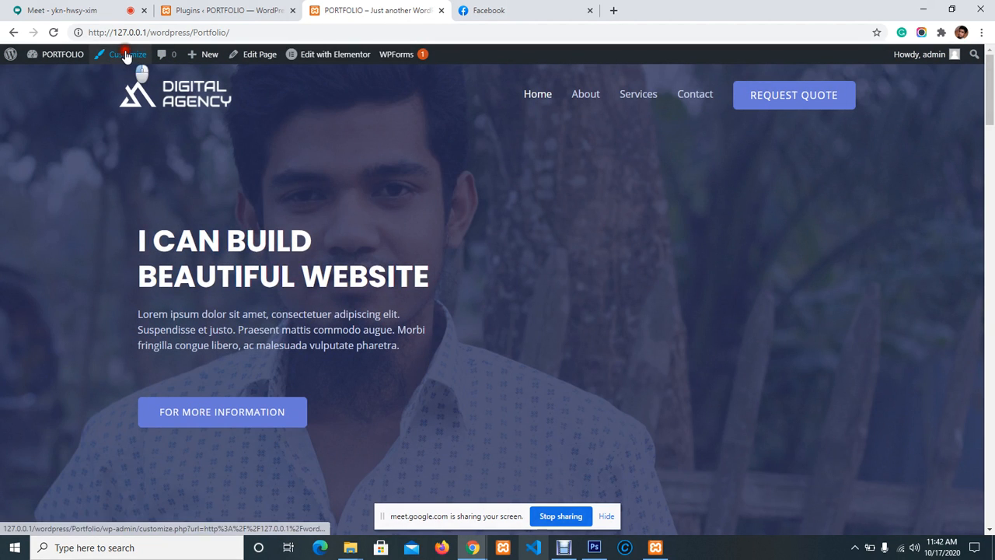
left_click(126, 56)
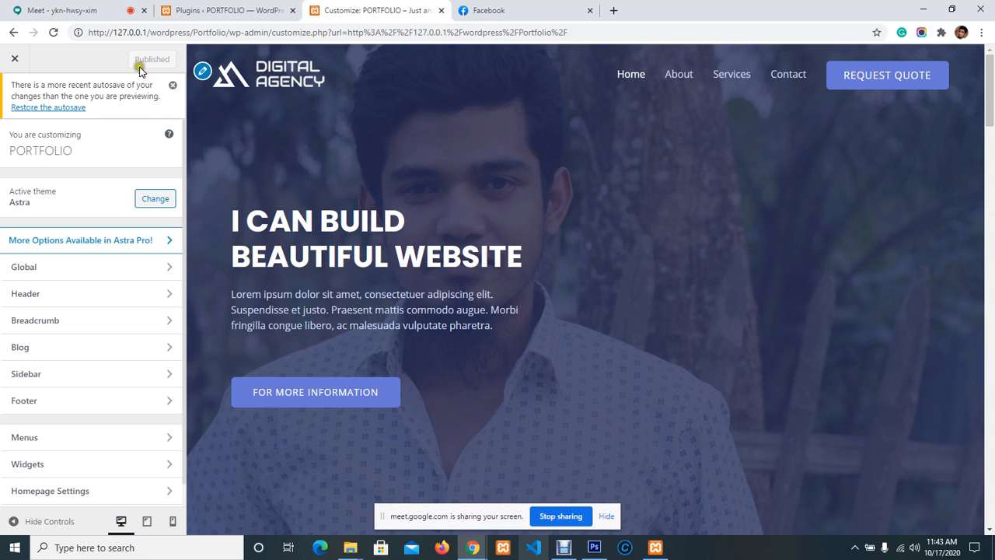
Step: Look through the whole home page preview, from the skills and portfolio sections down to the footer and back
scroll(512, 228, "down", 10)
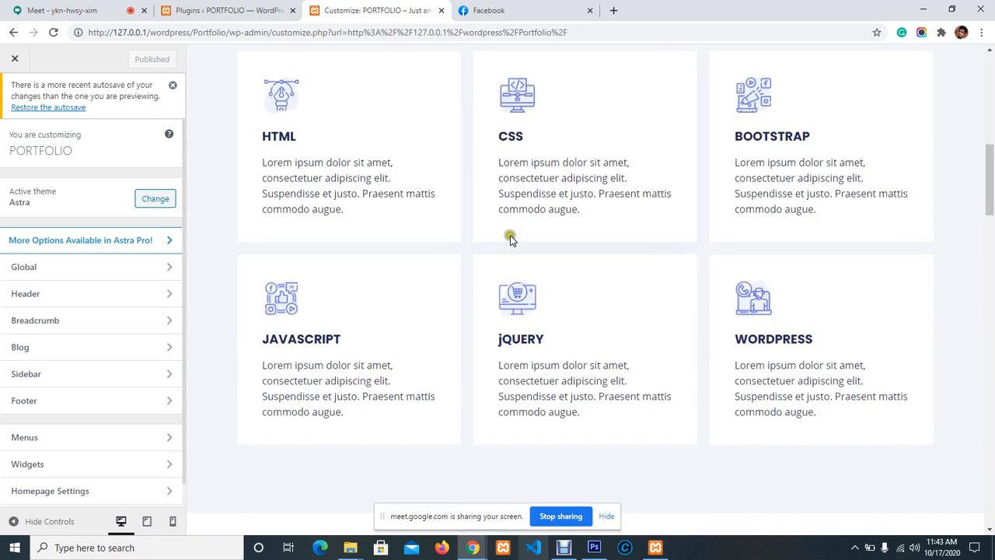
scroll(510, 235, "down", 5)
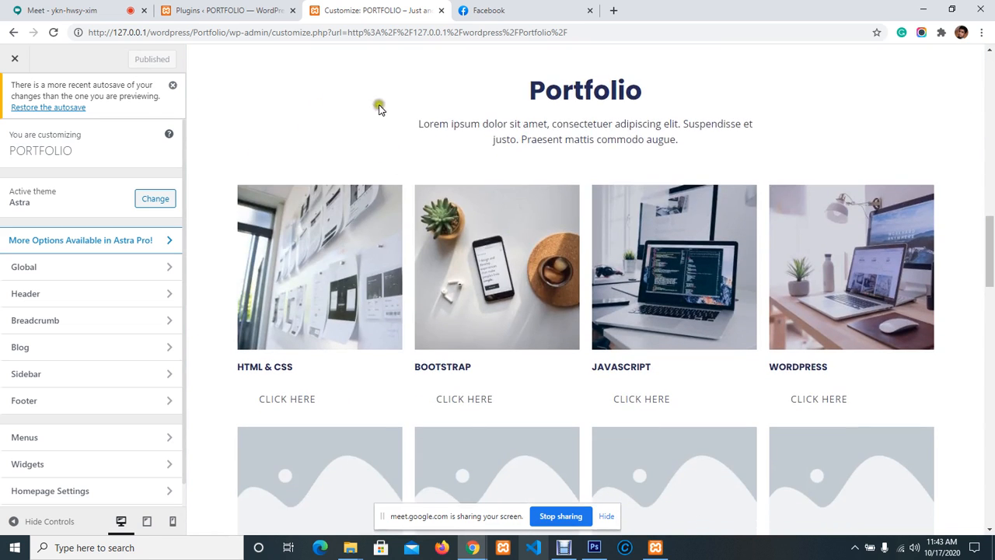
scroll(470, 170, "down", 10)
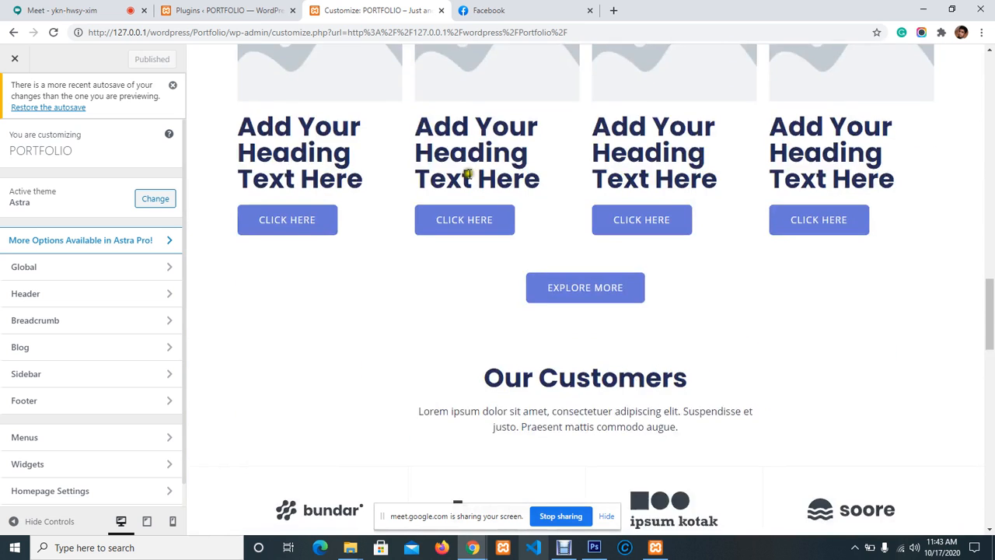
scroll(454, 183, "up", 5)
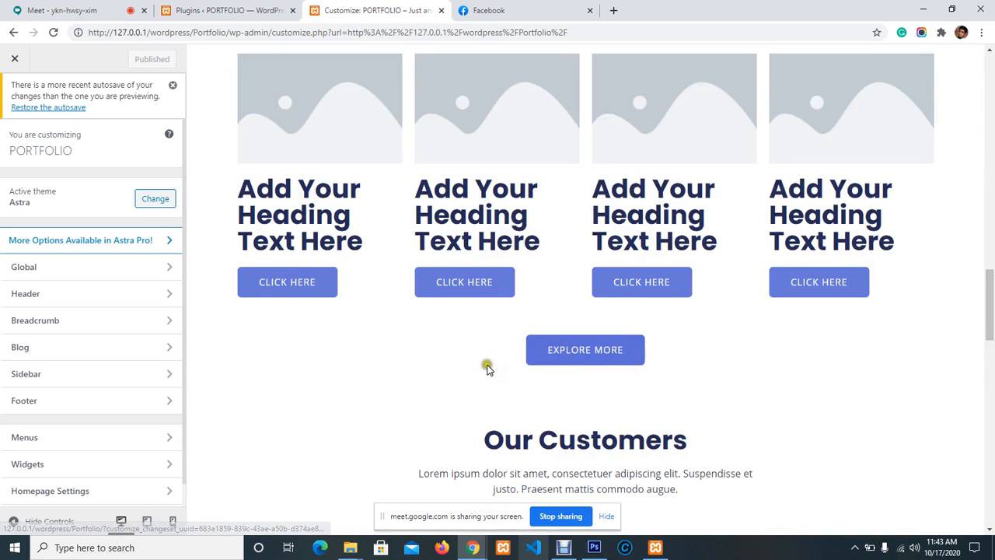
scroll(413, 332, "down", 12)
scroll(368, 330, "down", 3)
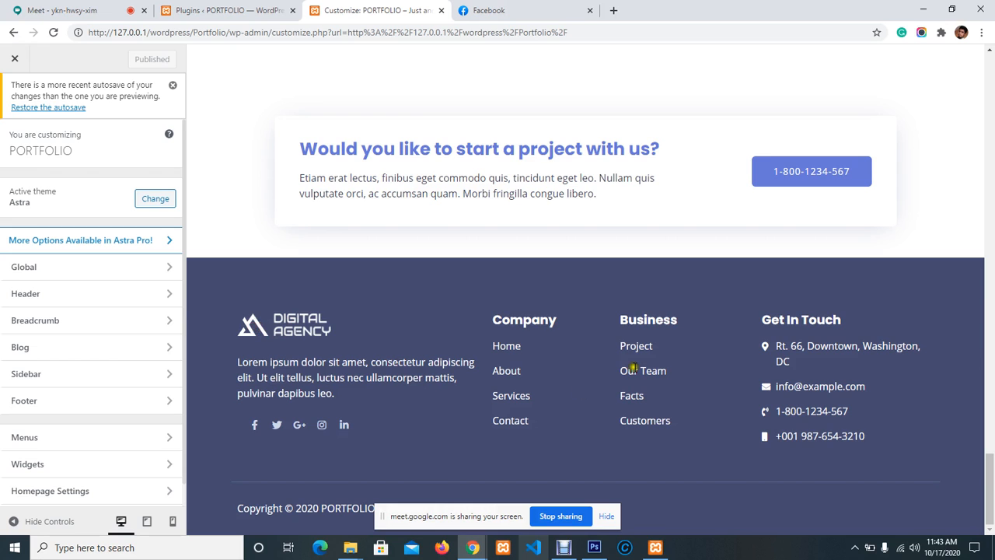
scroll(474, 144, "up", 10)
scroll(475, 144, "up", 10)
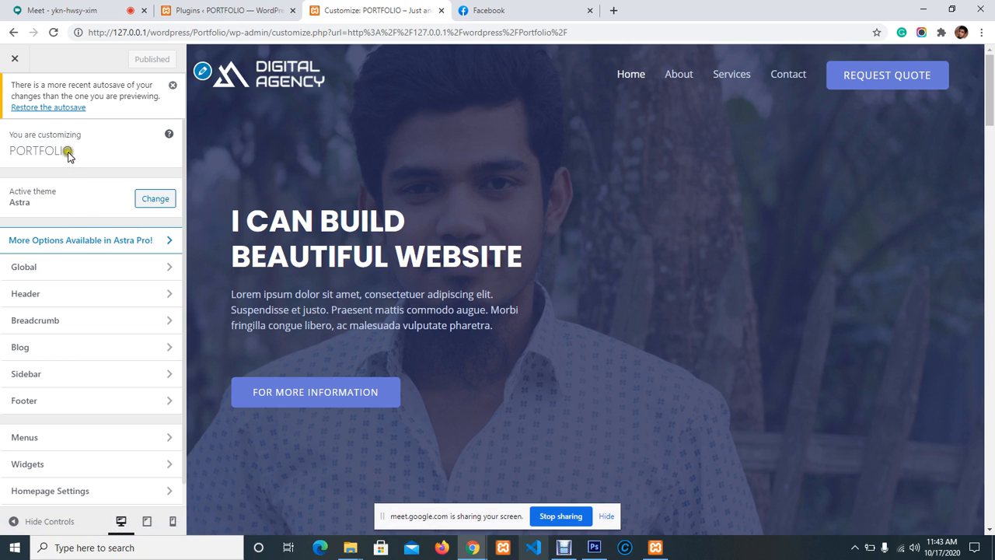
Step: Open the theme's Footer settings and view the Footer Widgets layout options
scroll(82, 155, "down", 1)
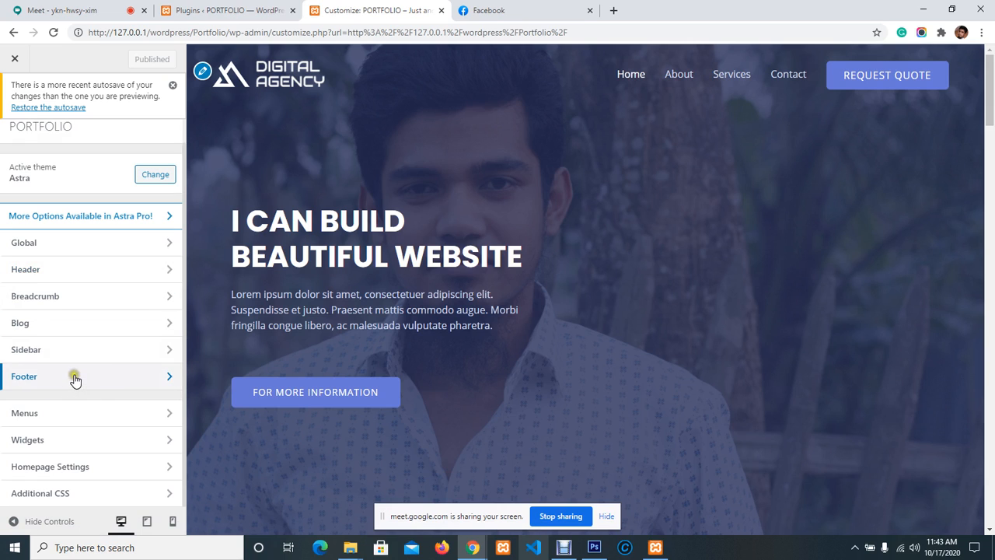
left_click(107, 378)
left_click(158, 195)
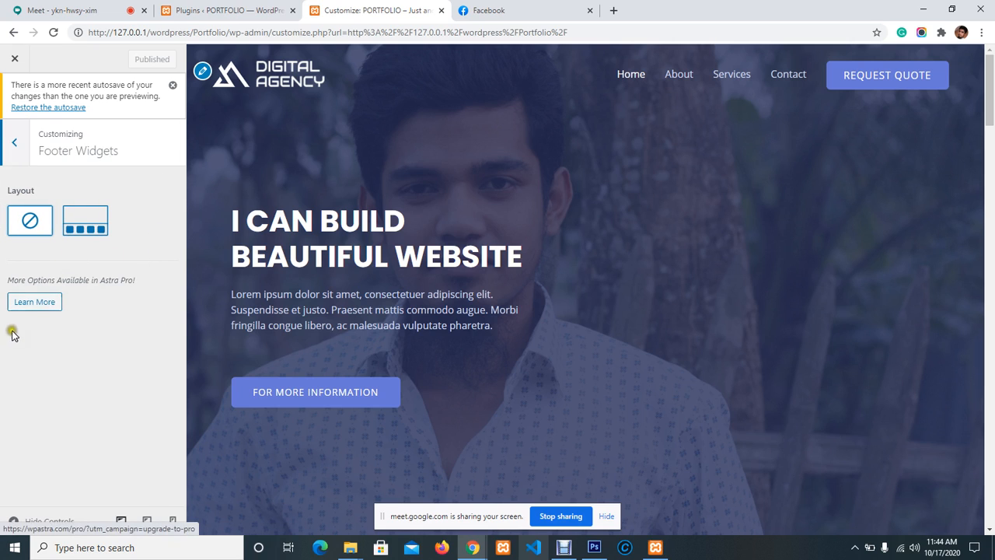
Step: Open the Footer Bar settings and compare the Section 1 custom text with the copyright line in the previewed page's footer
left_click(14, 143)
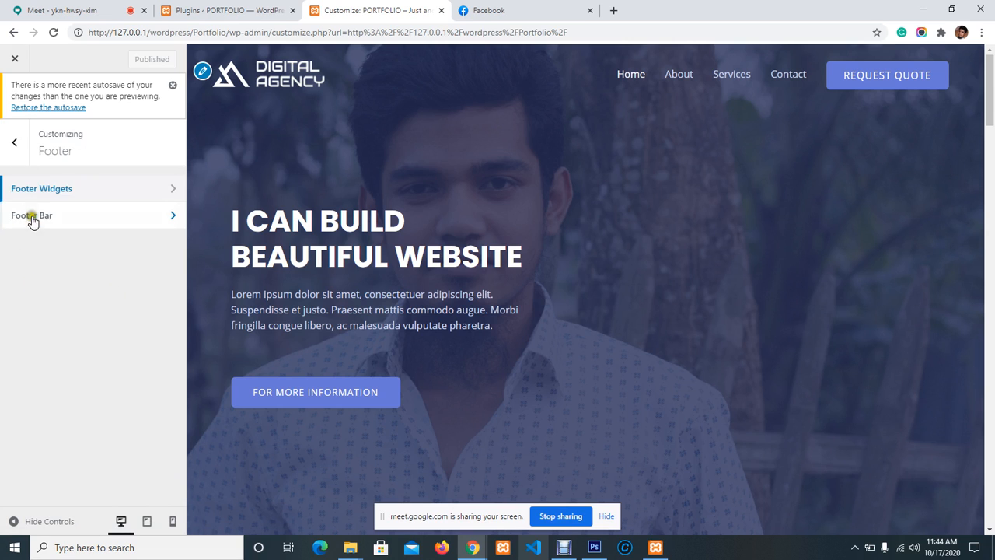
left_click(31, 215)
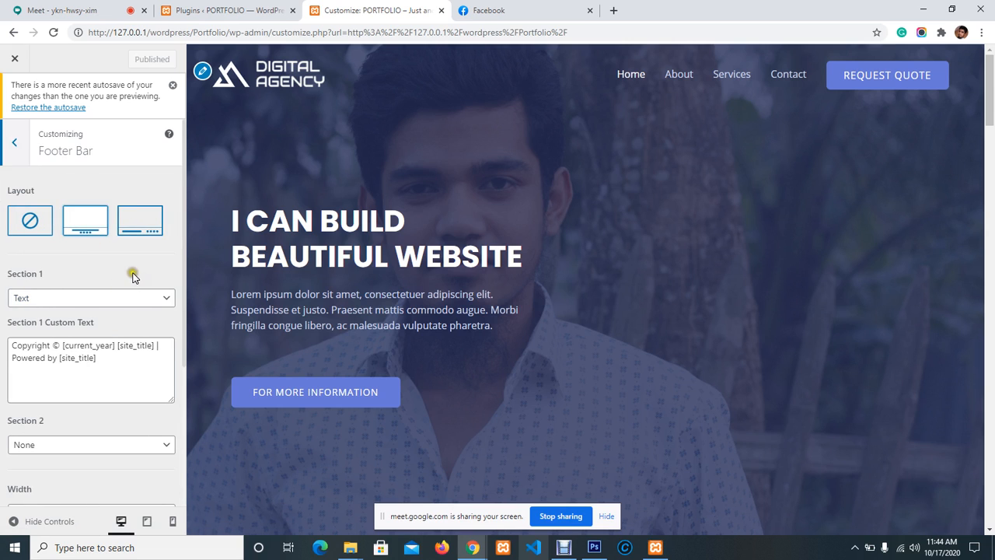
scroll(101, 342, "down", 2)
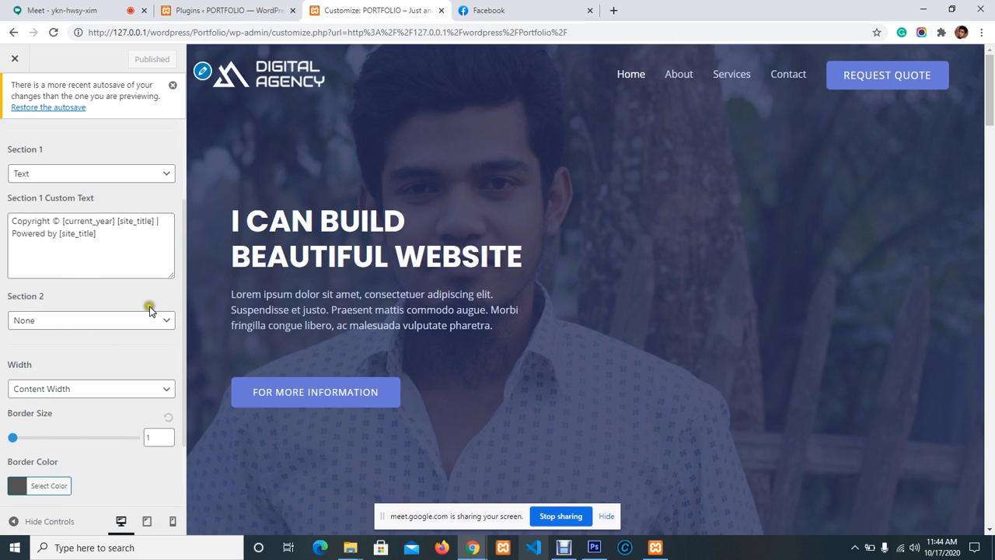
scroll(598, 163, "down", 15)
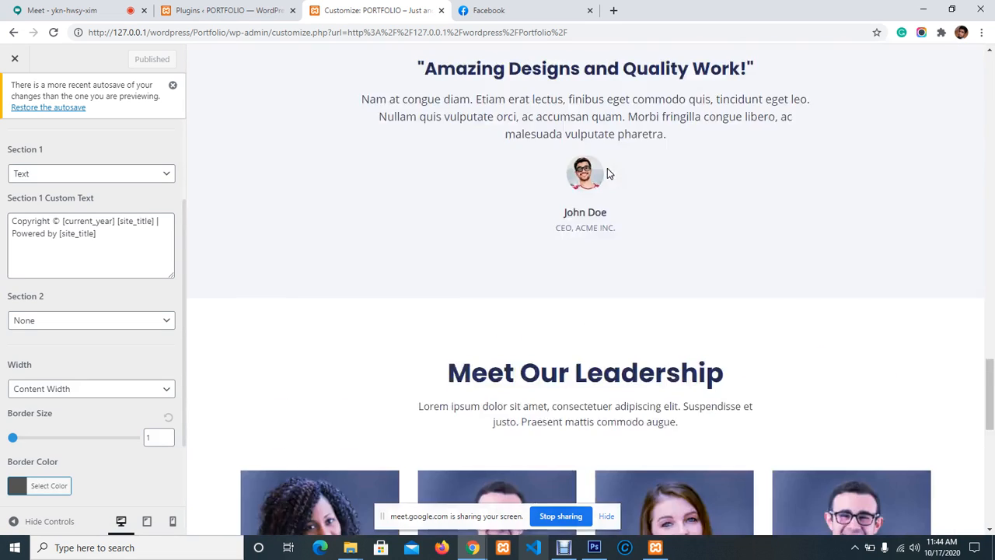
scroll(607, 168, "down", 10)
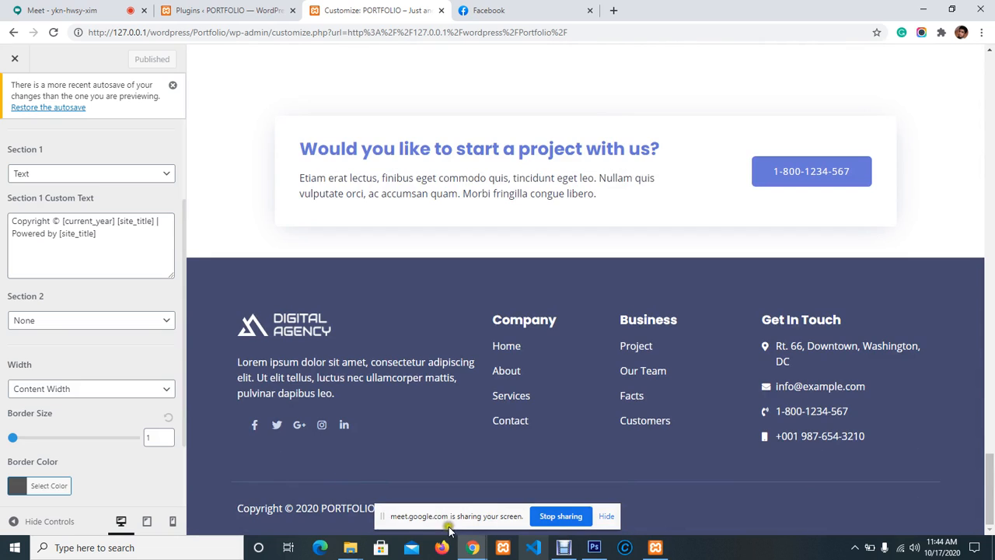
left_click_drag(451, 513, 659, 513)
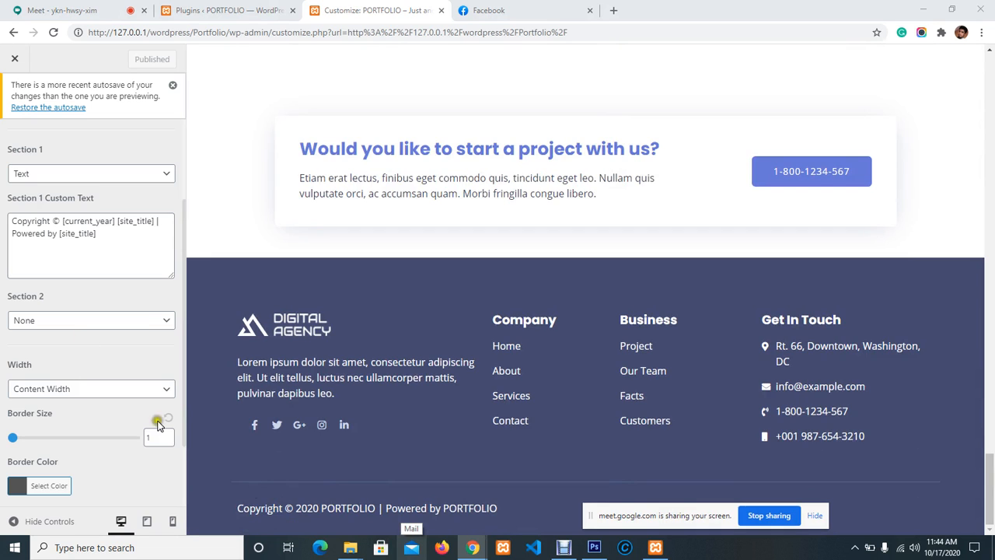
triple_click(422, 506)
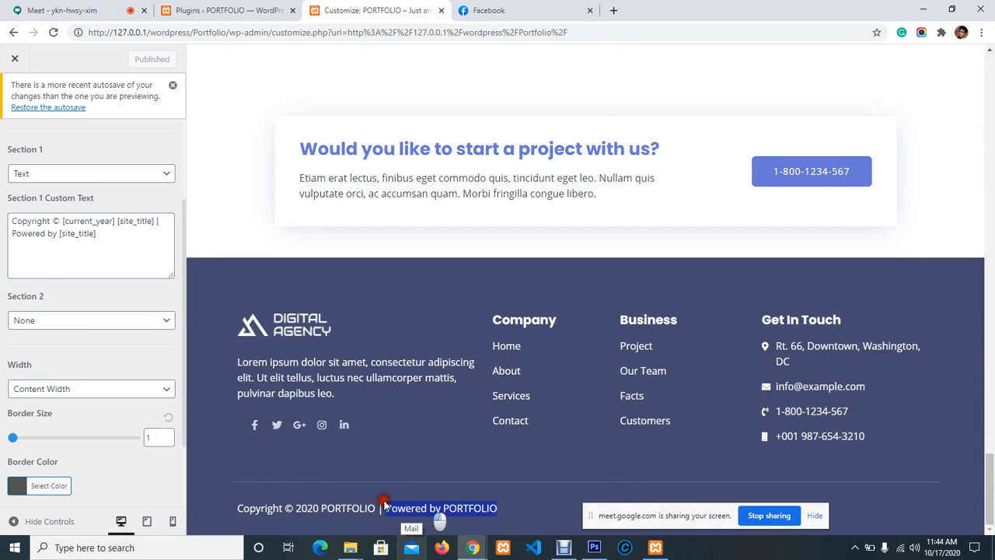
left_click_drag(499, 505, 216, 501)
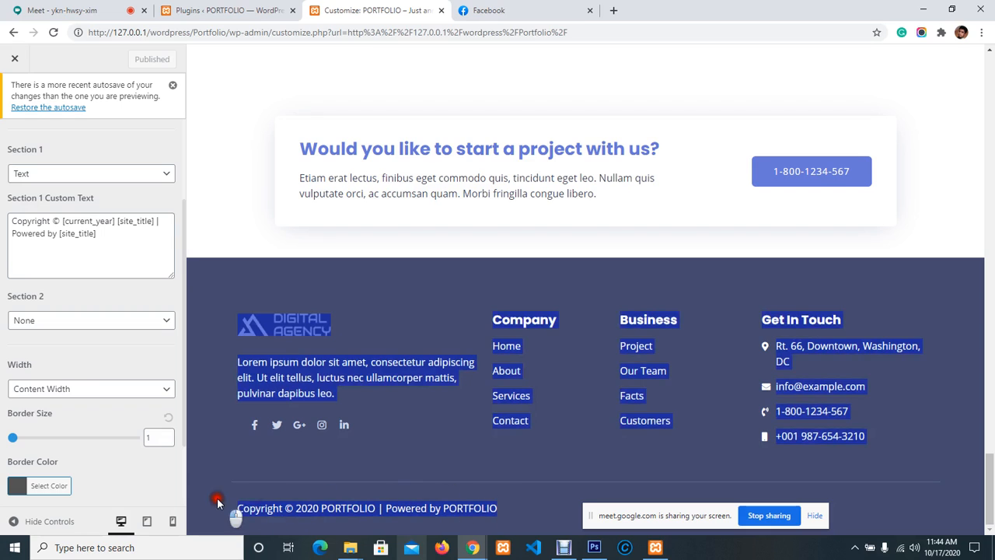
left_click(479, 509)
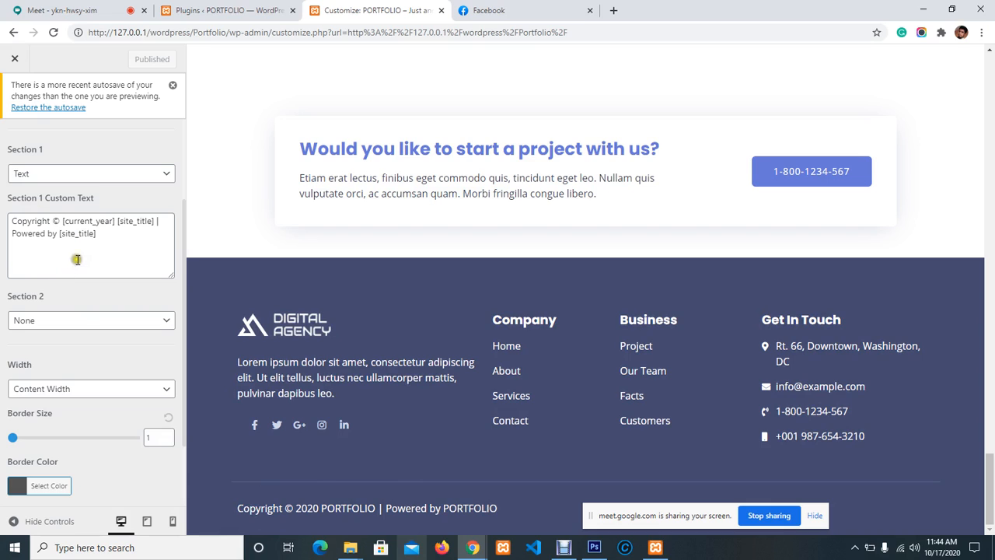
Step: View the Footer Bar's Section 2 content choices and its width, border and color settings
left_click(80, 322)
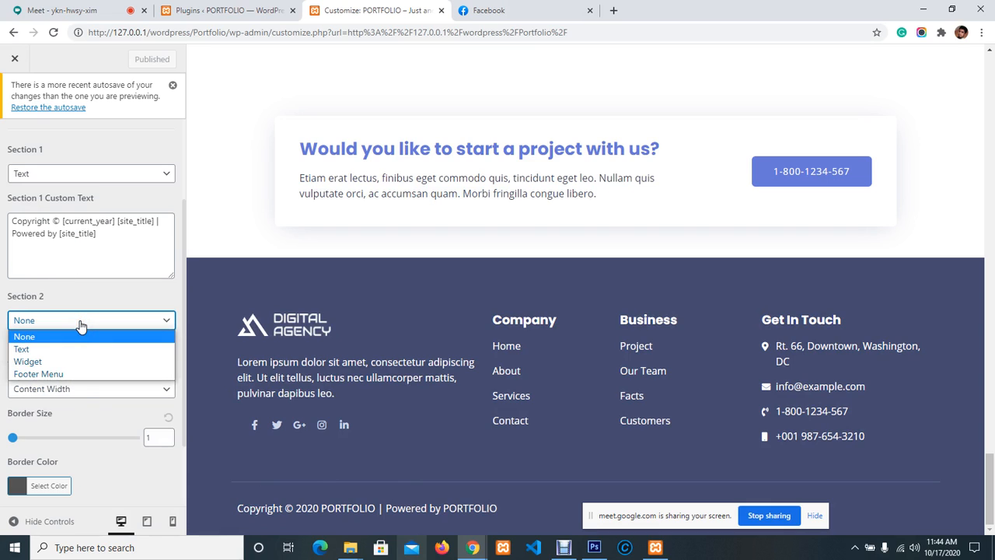
left_click(80, 325)
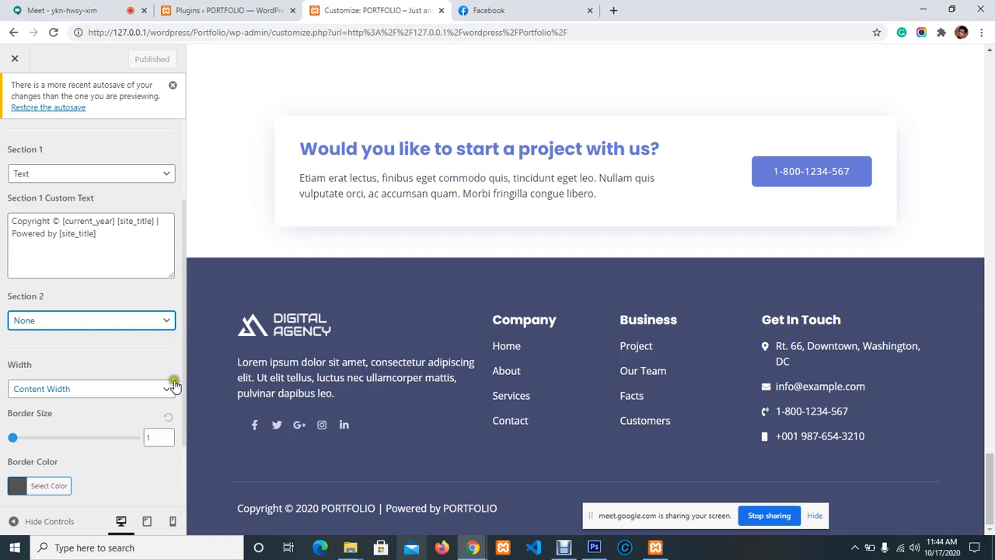
scroll(99, 423, "down", 1)
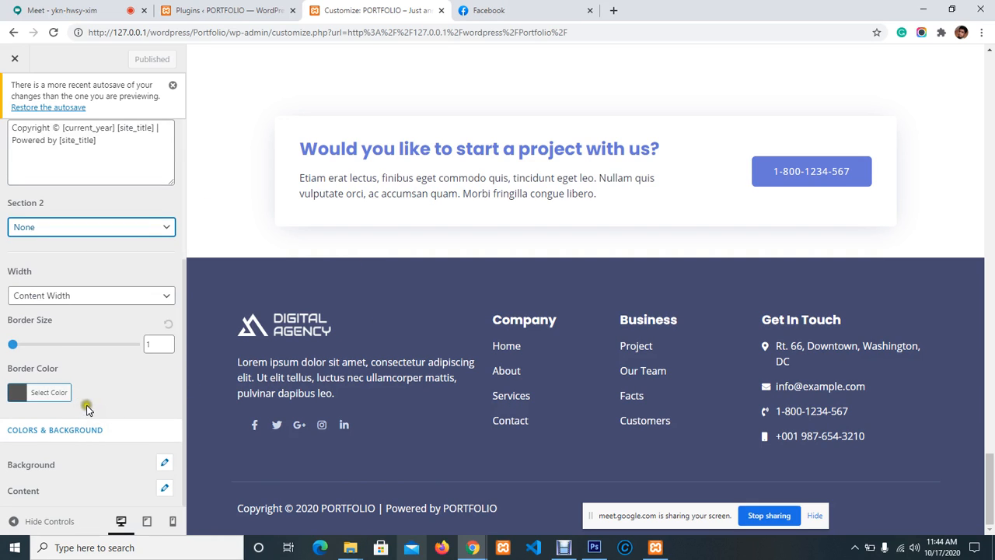
scroll(87, 410, "up", 3)
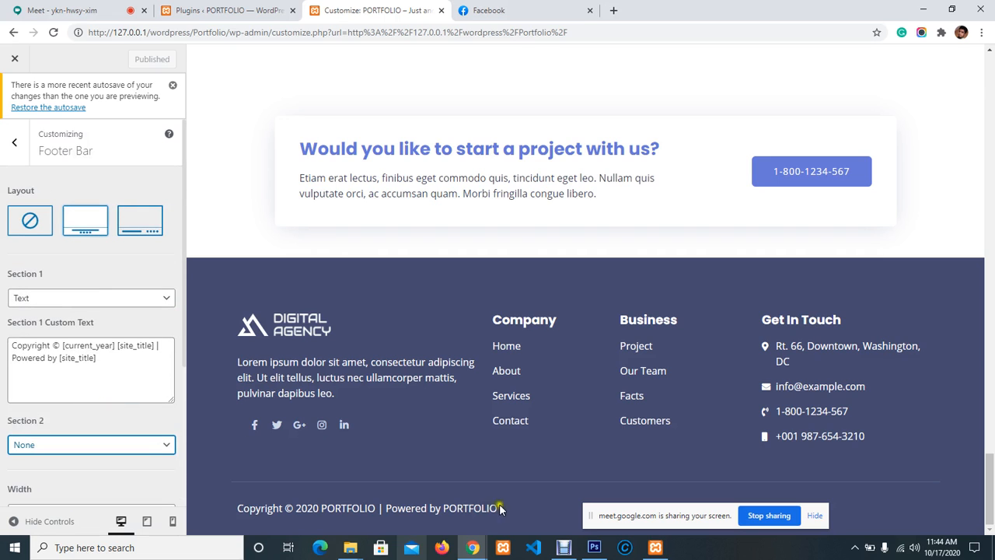
left_click_drag(503, 509, 412, 448)
left_click(409, 452)
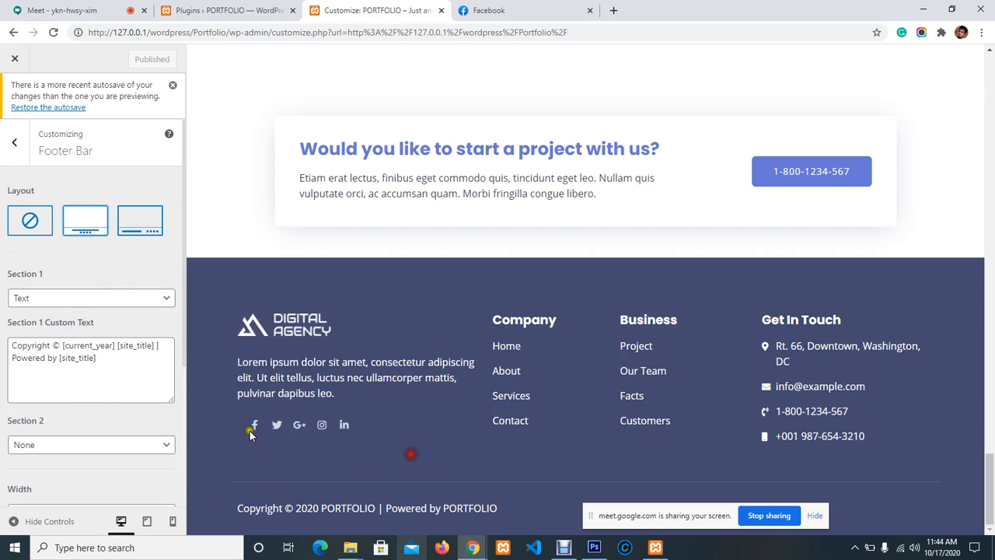
Step: Return to the Footer Widgets settings and try the four-column widget layout
left_click(15, 144)
left_click(101, 191)
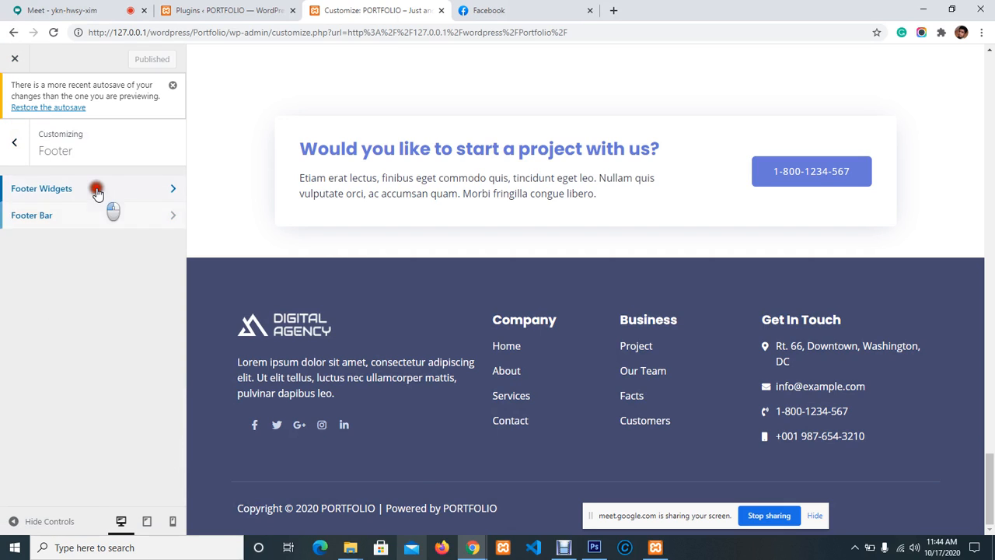
left_click(80, 227)
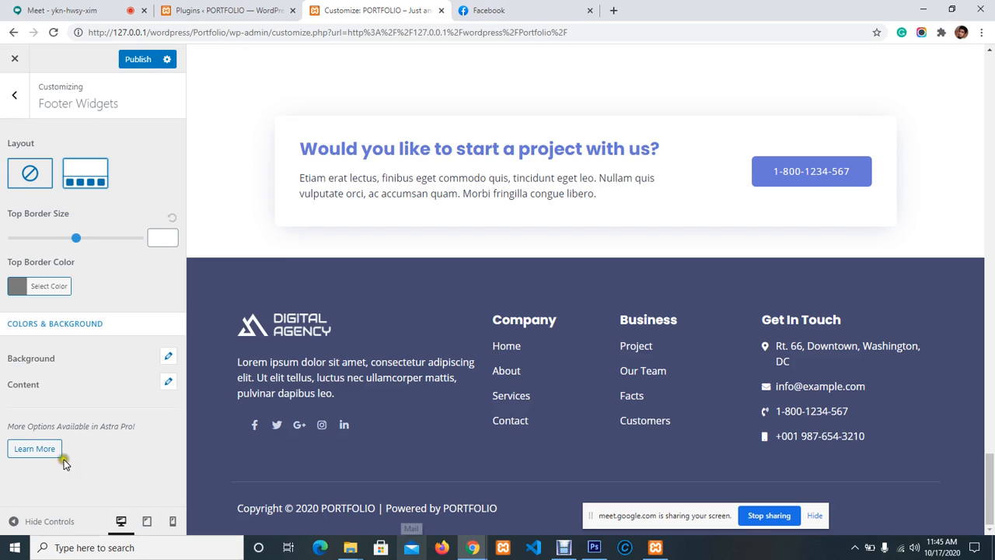
Step: Leave the footer settings and view the theme's Sidebar layout and width options
left_click(2, 97)
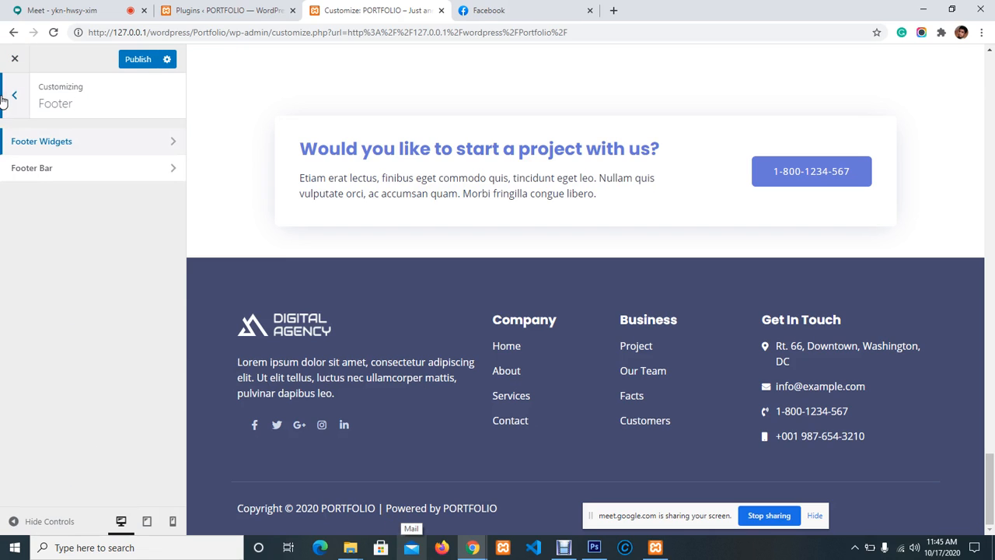
left_click(5, 97)
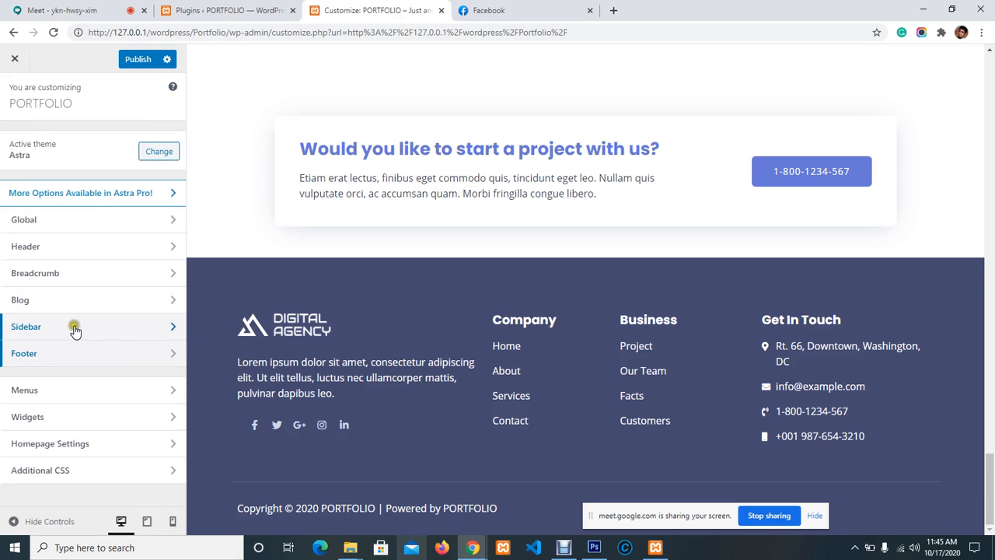
left_click(140, 328)
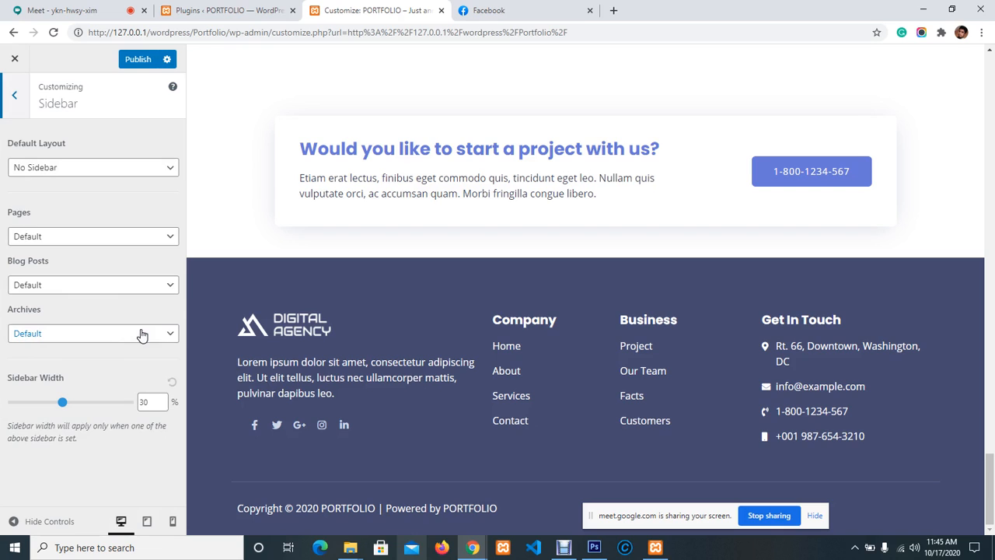
left_click(14, 94)
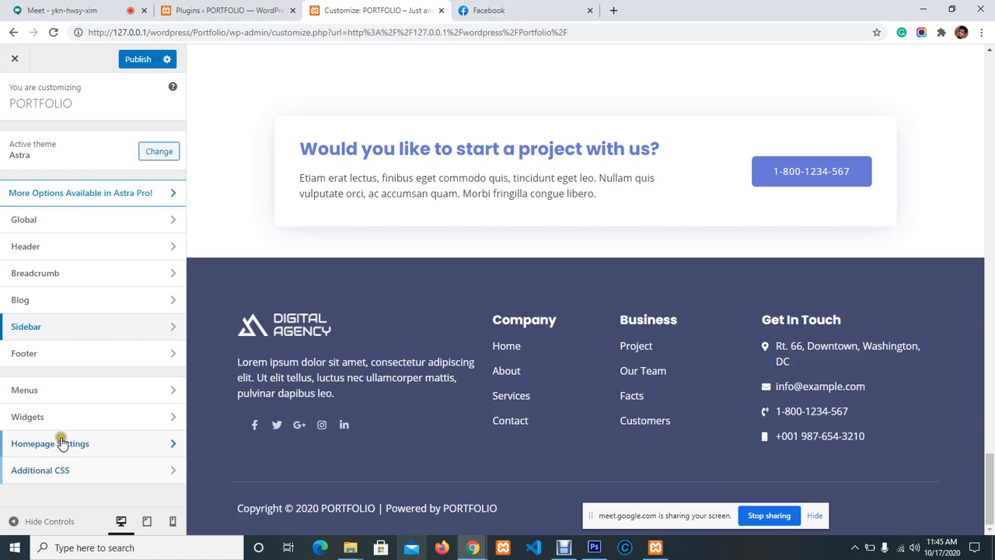
Step: Open the Homepage Settings and view the pages available for the Homepage and the Posts page
left_click(89, 443)
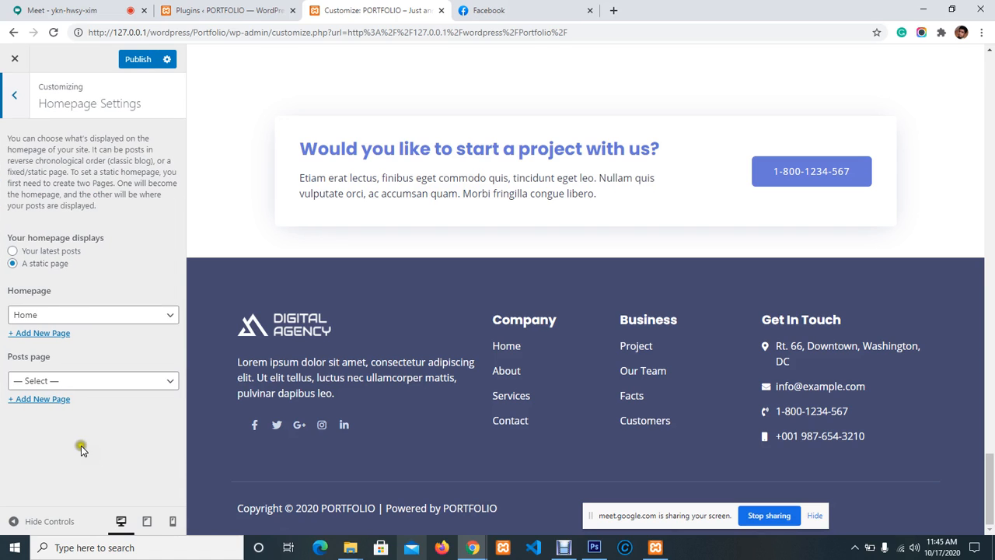
left_click(139, 323)
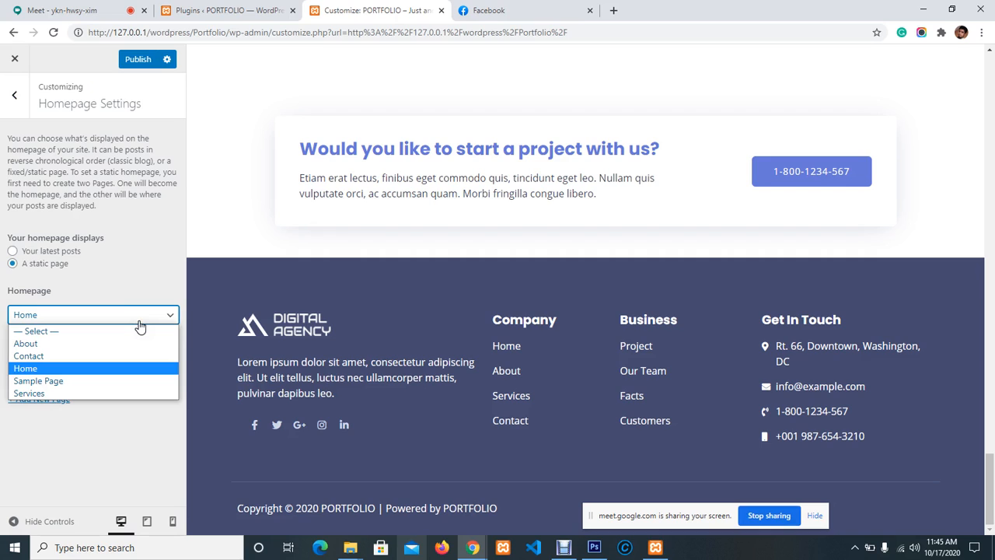
left_click(139, 322)
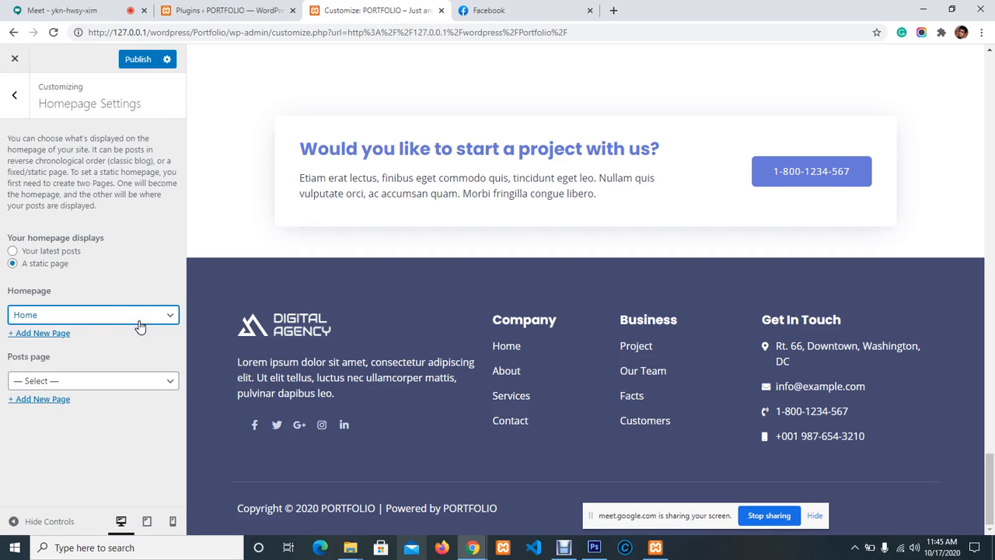
left_click(114, 385)
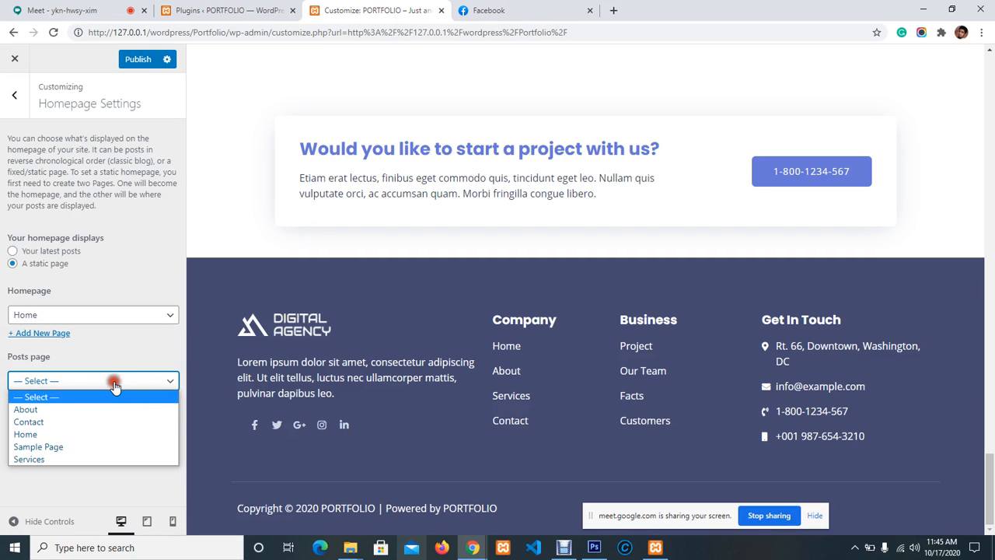
left_click(123, 344)
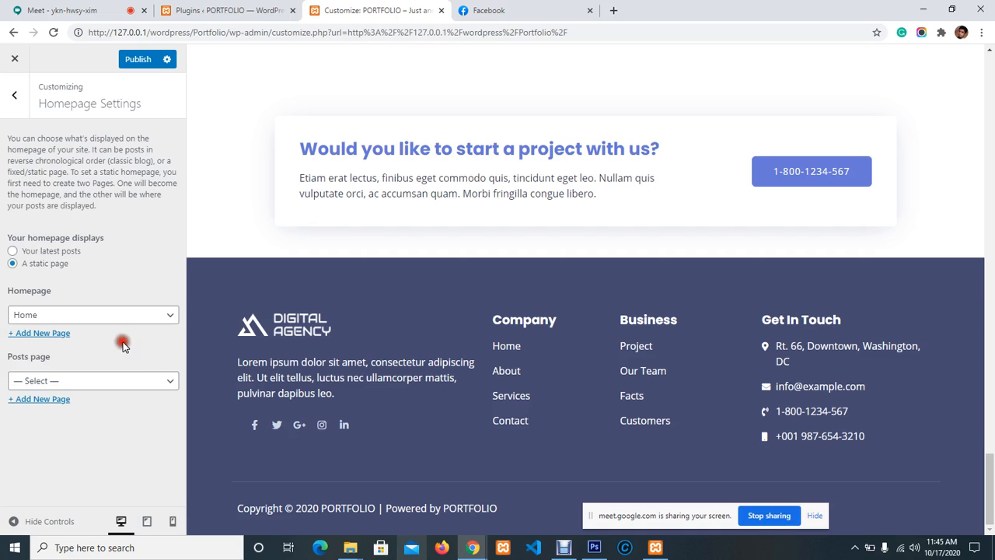
left_click(14, 94)
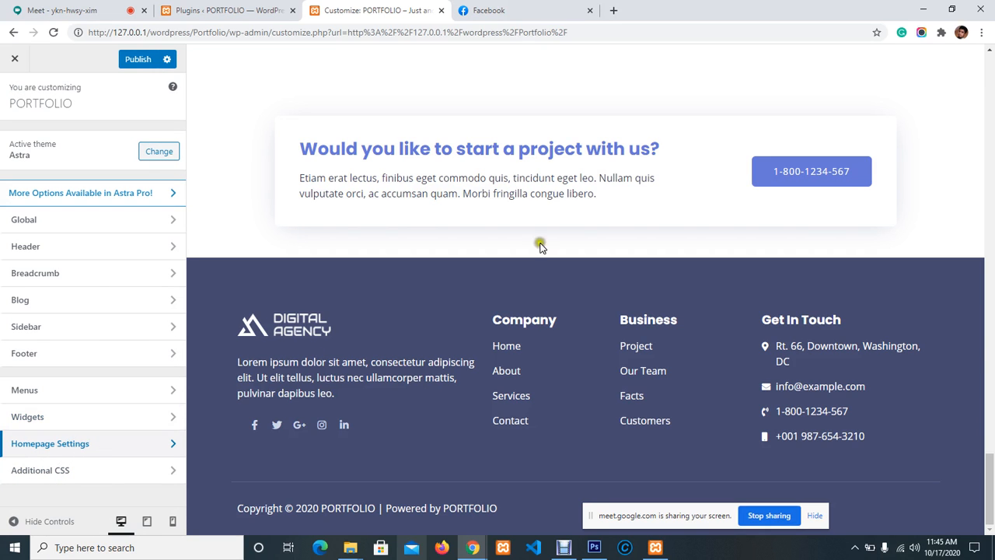
Step: Look through the home page preview from the header down to the Meet Our Leadership section and back
scroll(487, 240, "up", 10)
scroll(487, 240, "up", 15)
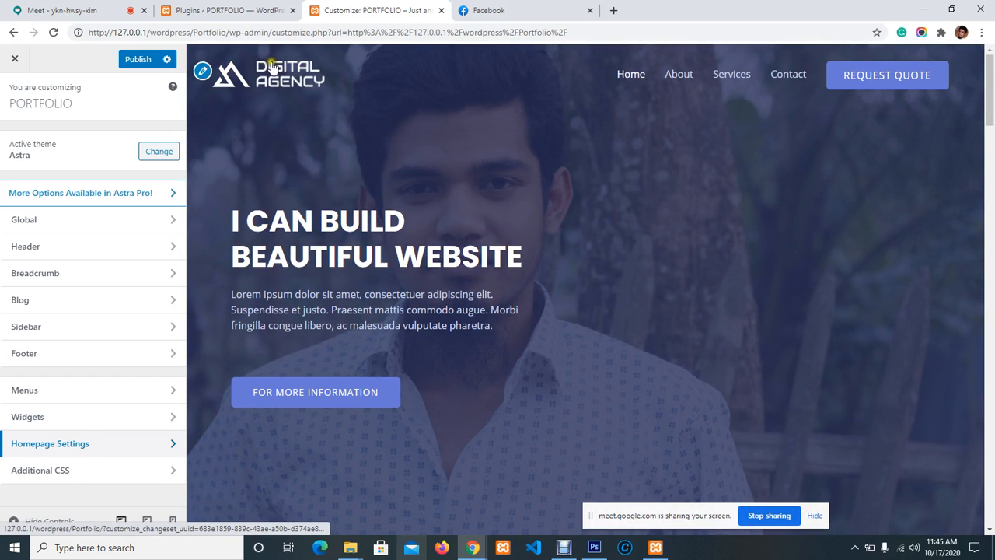
scroll(506, 159, "down", 12)
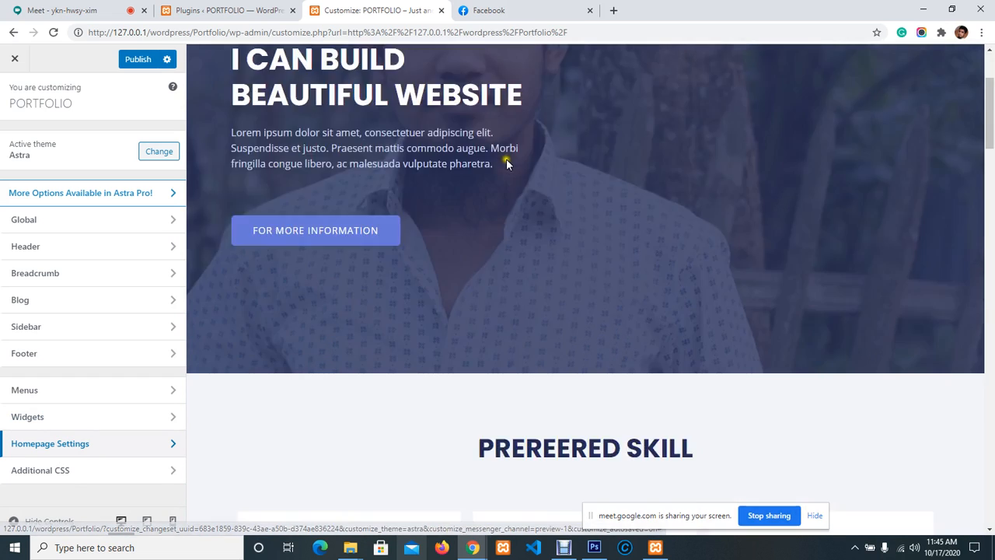
scroll(506, 173, "up", 3)
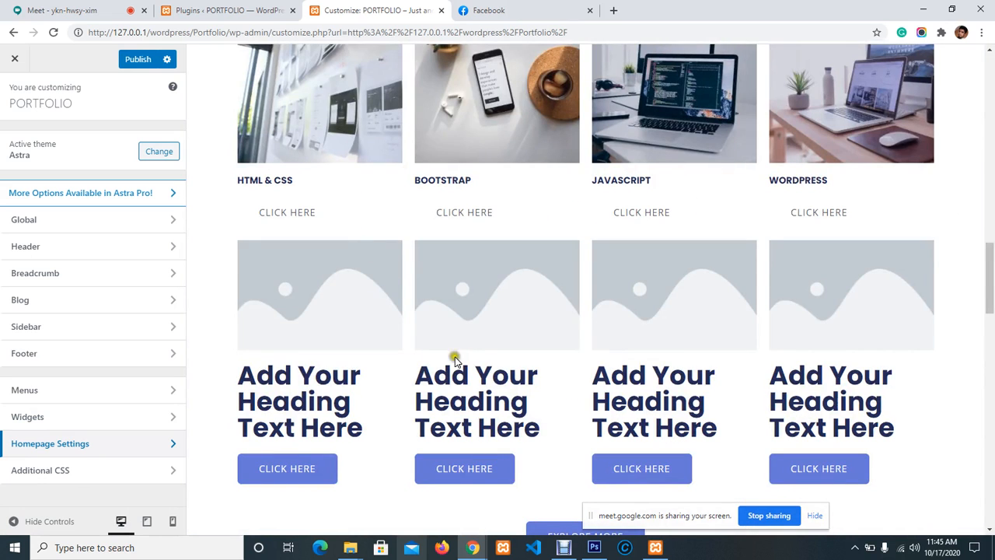
scroll(739, 295, "up", 2)
scroll(692, 221, "down", 7)
scroll(692, 222, "down", 8)
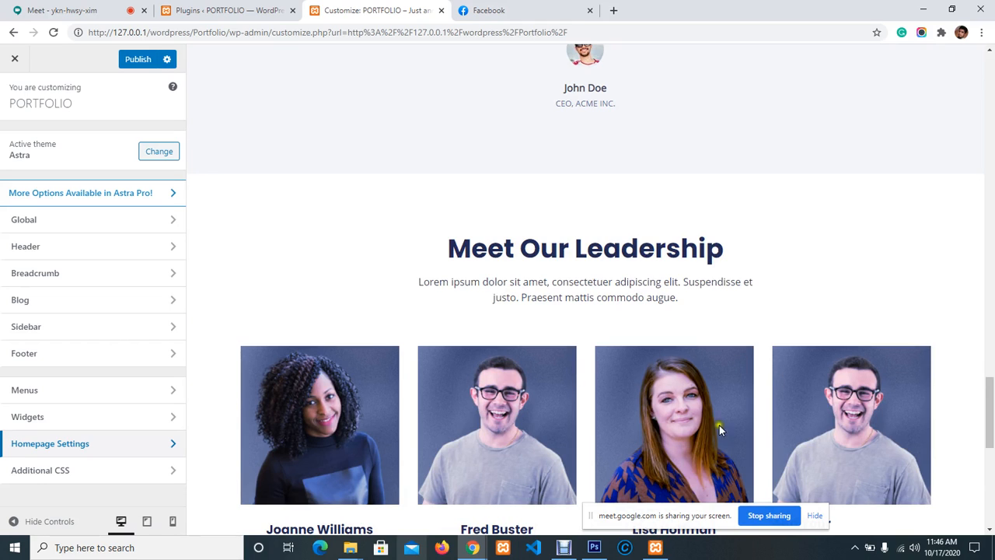
scroll(769, 419, "down", 2)
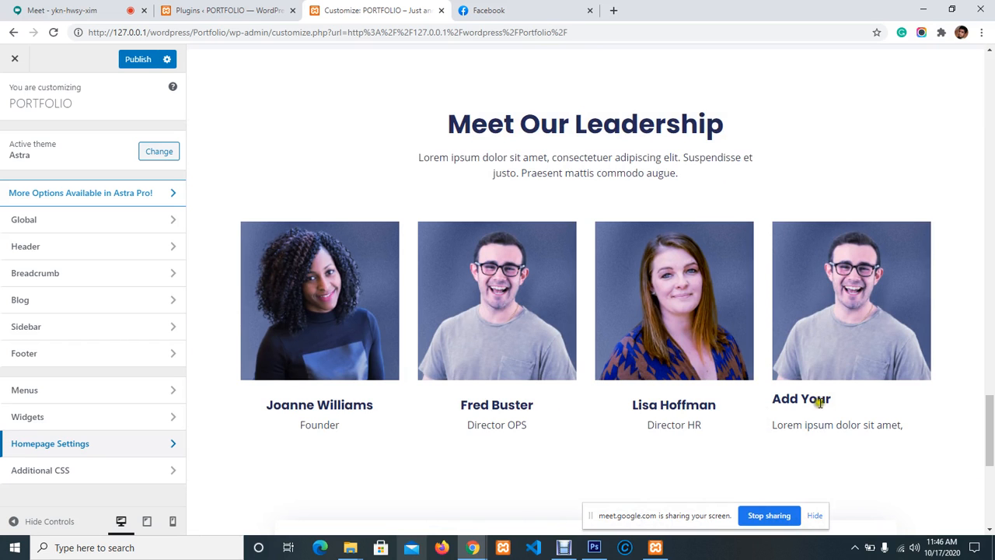
scroll(669, 379, "up", 20)
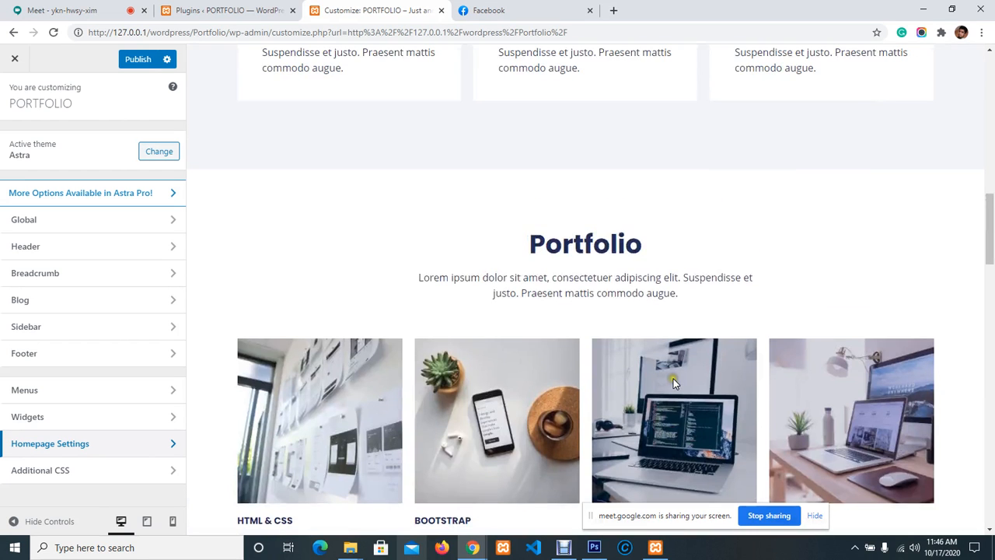
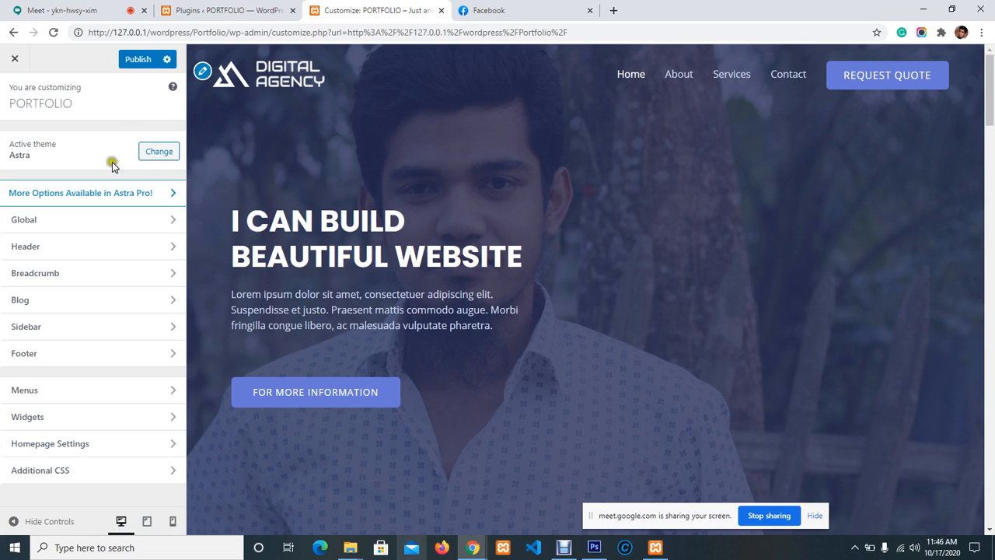
Step: Close the Customizer and discard the unpublished changes
left_click(15, 61)
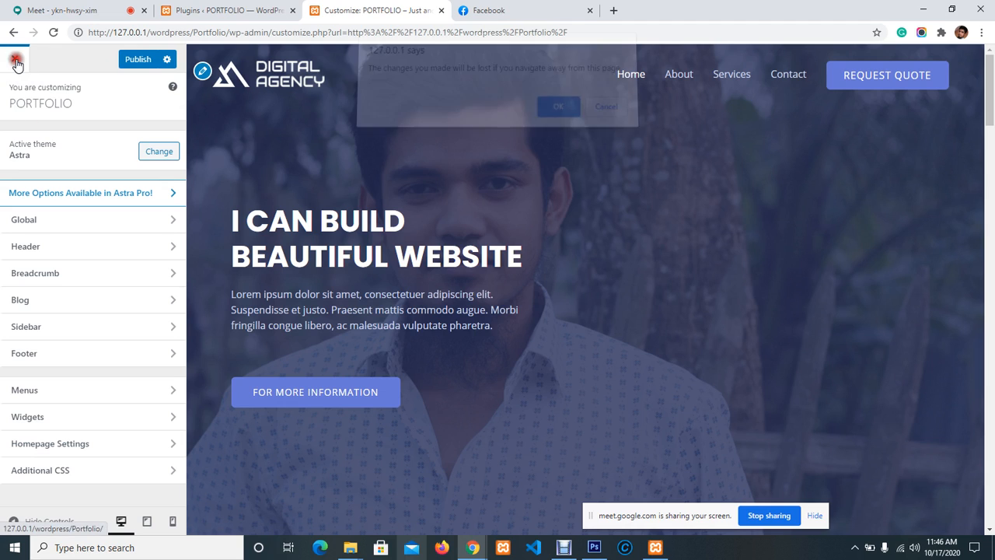
left_click(554, 112)
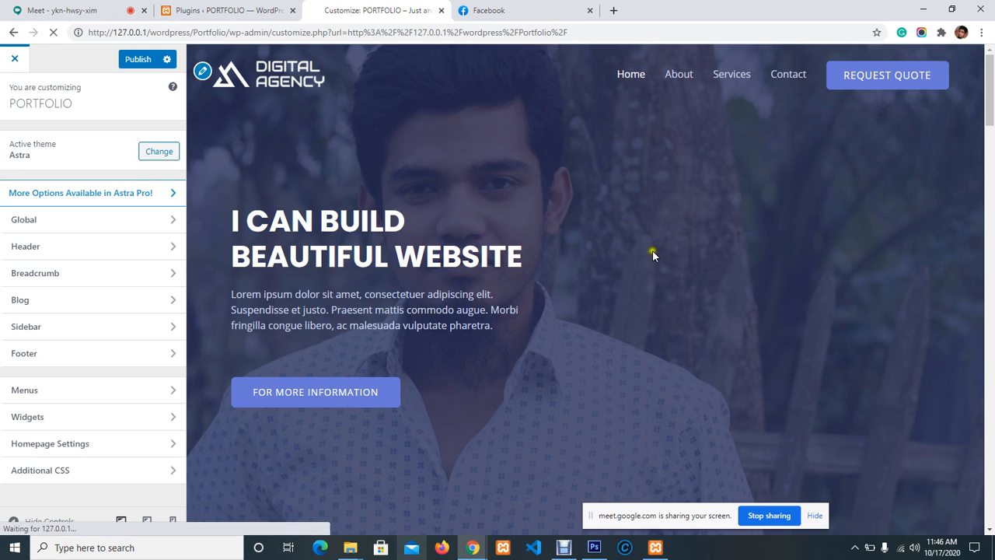
left_click(563, 548)
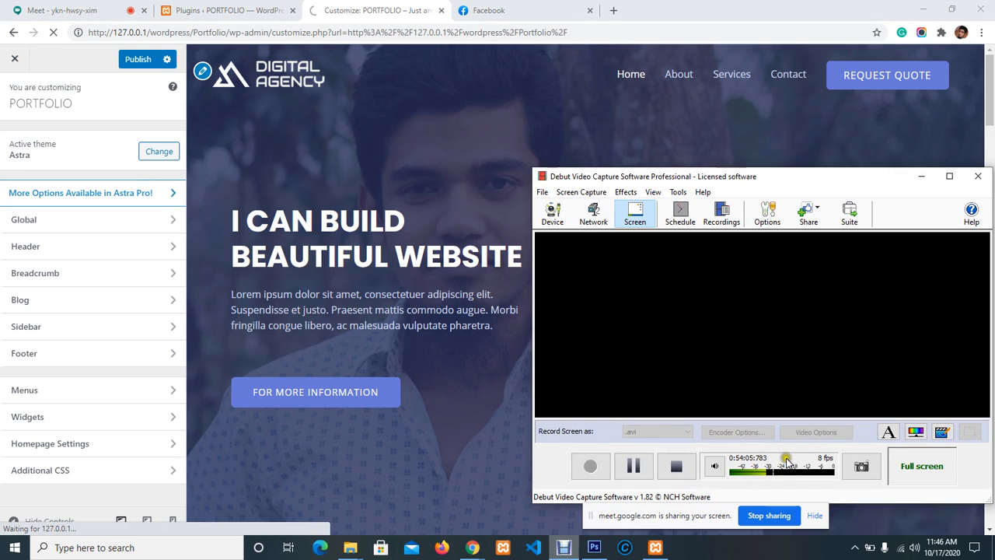
left_click(633, 466)
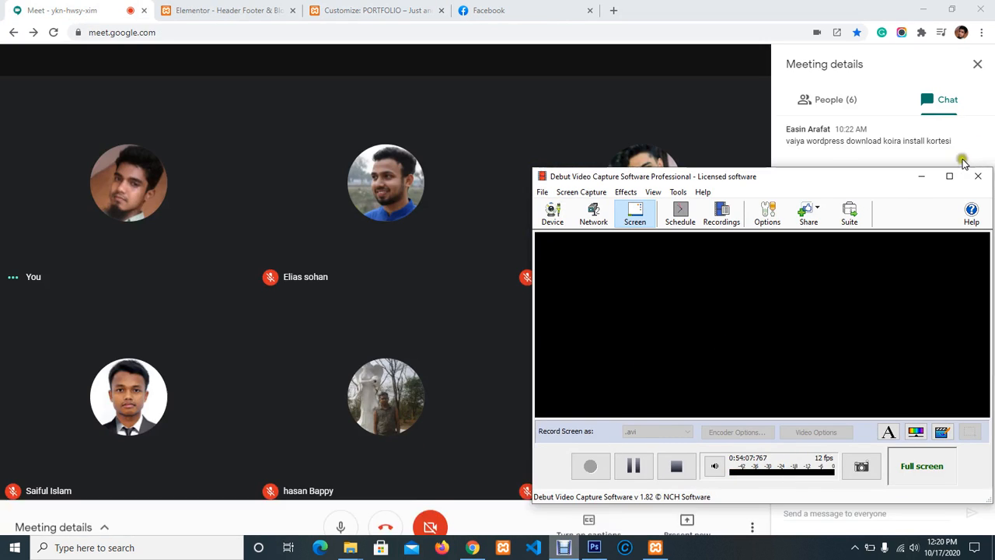
left_click(921, 177)
Step: Present the entire screen to the participants of the Google Meet call
left_click(686, 505)
left_click(679, 399)
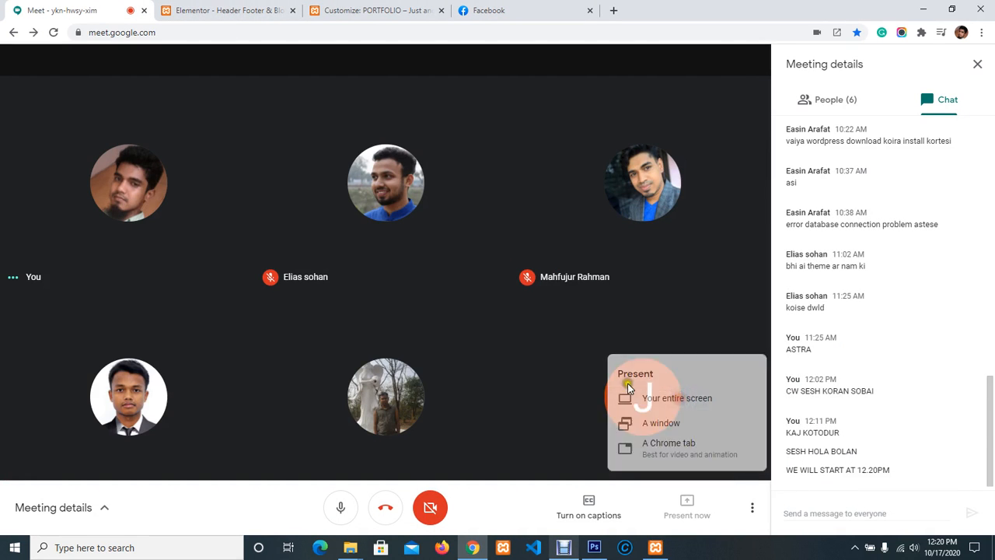
left_click(626, 306)
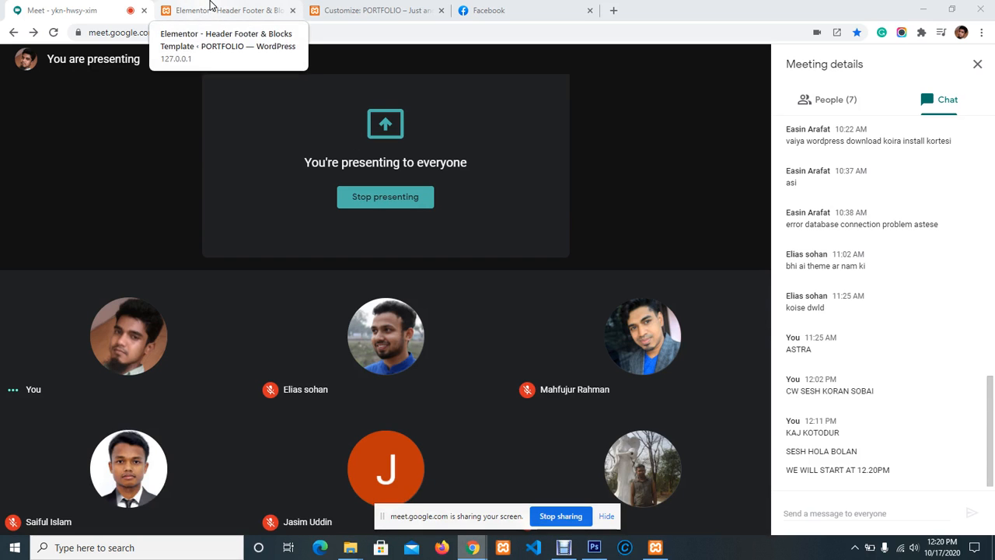
Step: Switch to the WordPress Customizer, view the Footer Widgets layout options, and return to the main list of customization sections
left_click(211, 7)
left_click(339, 7)
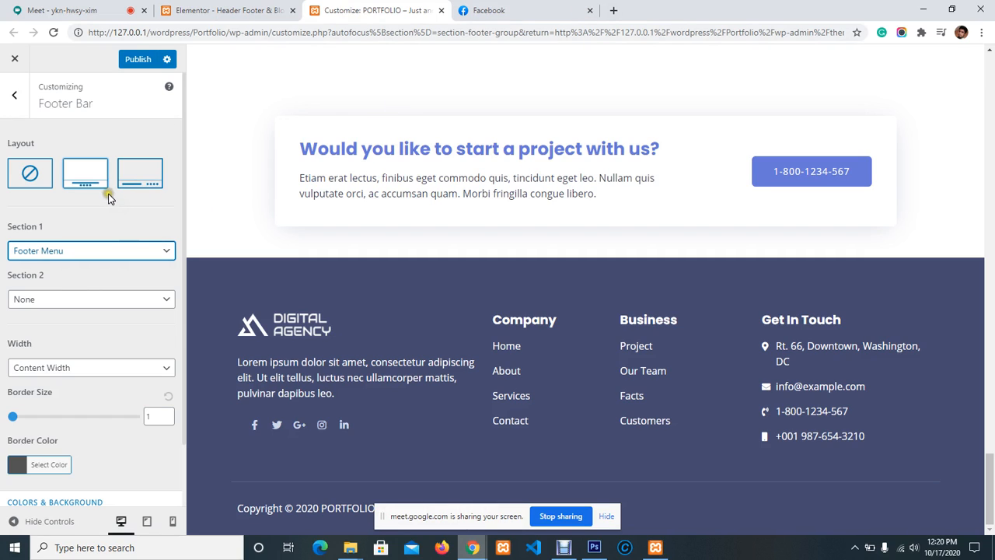
left_click(9, 95)
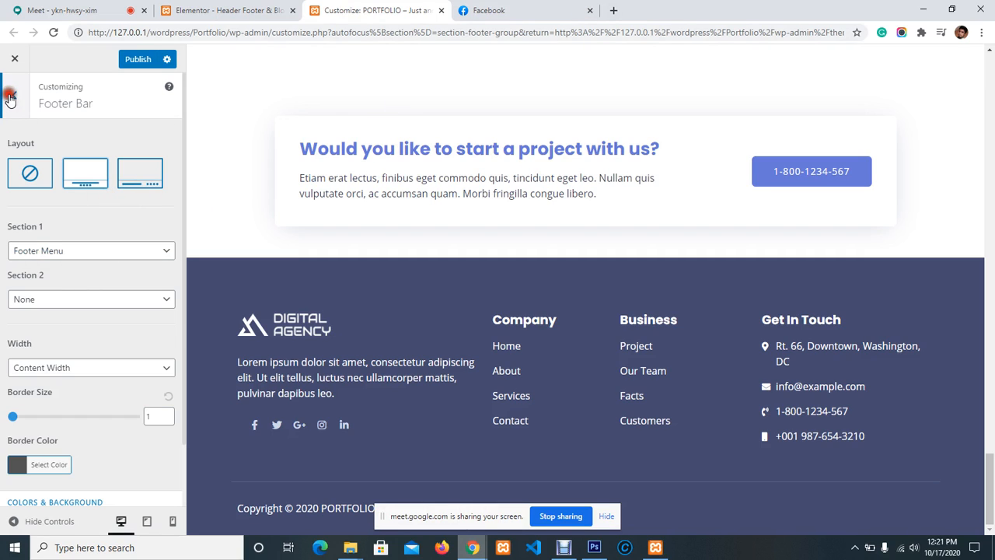
left_click(10, 96)
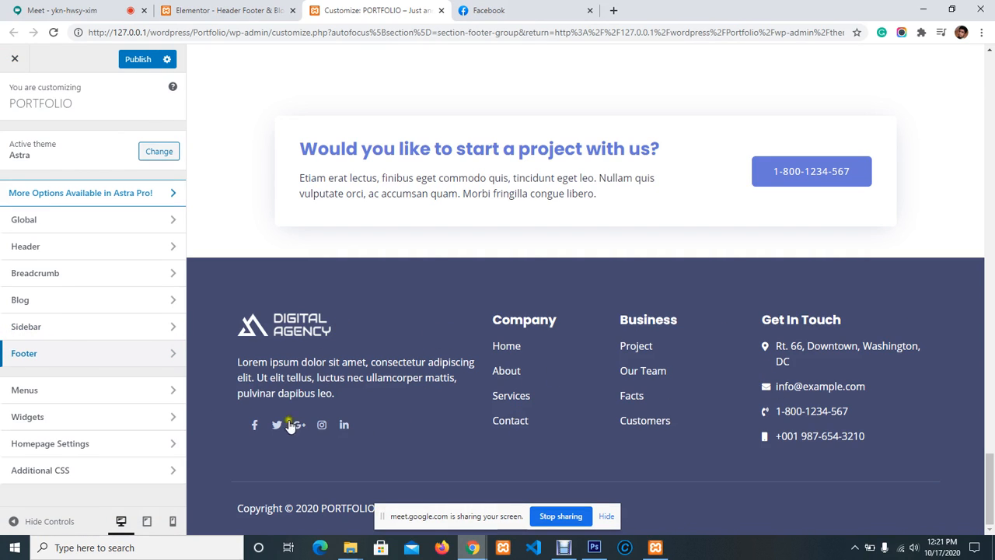
left_click(66, 353)
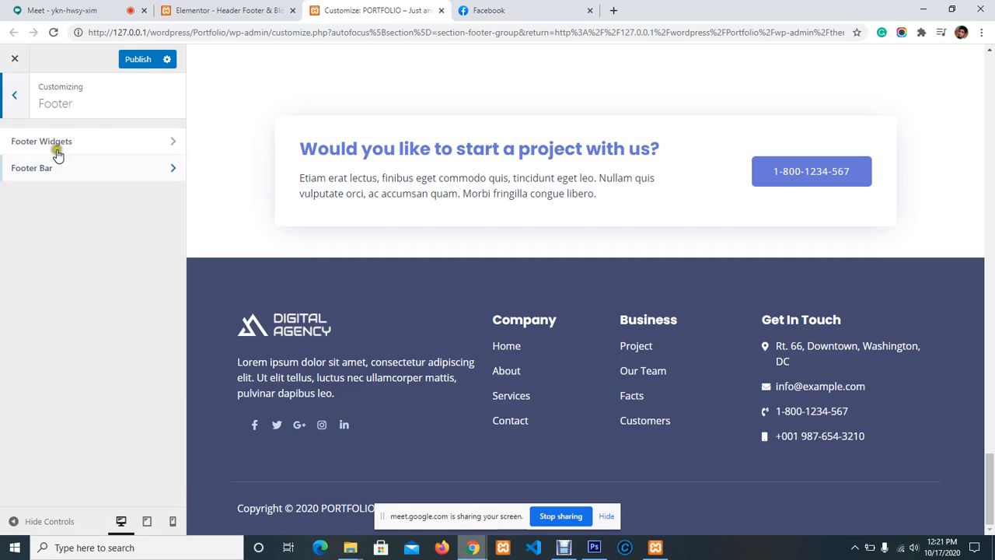
left_click(83, 139)
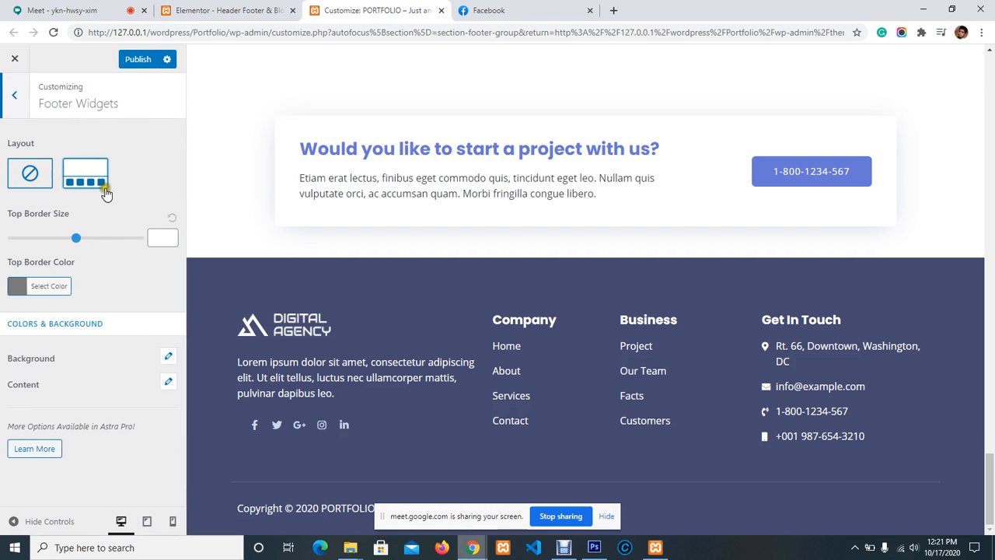
left_click(15, 96)
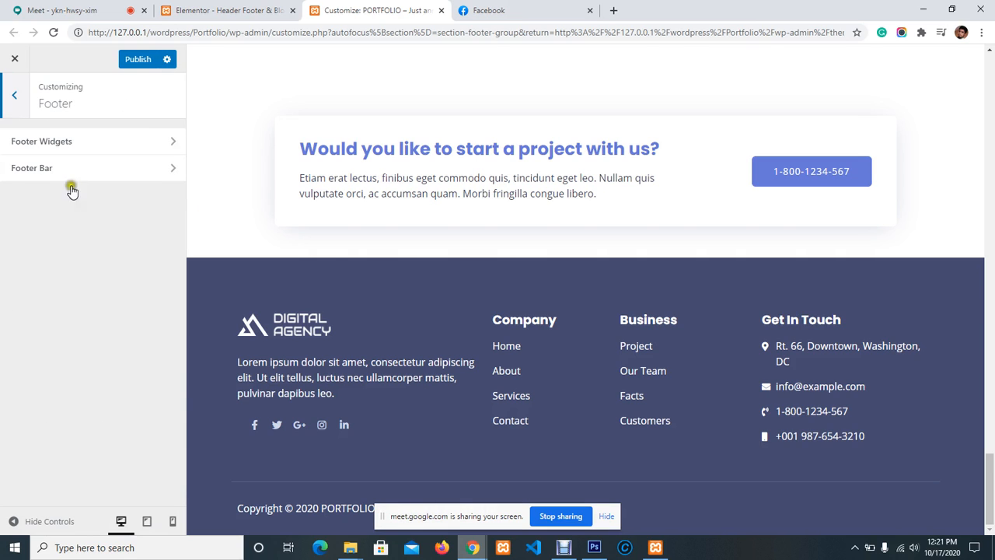
left_click(14, 96)
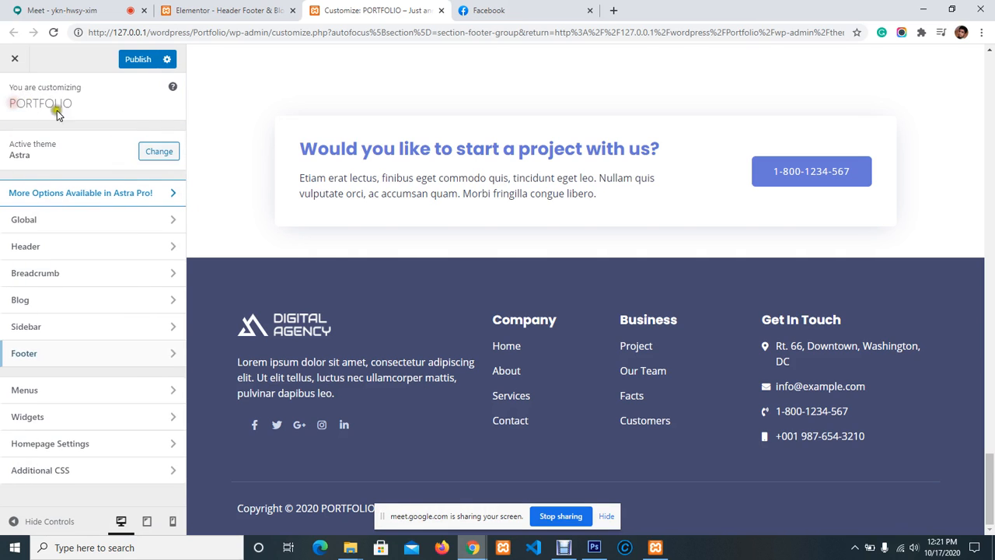
Step: Open the Widgets section, read its notice about the theme's widget areas, and return to the main Customizer list
left_click(30, 419)
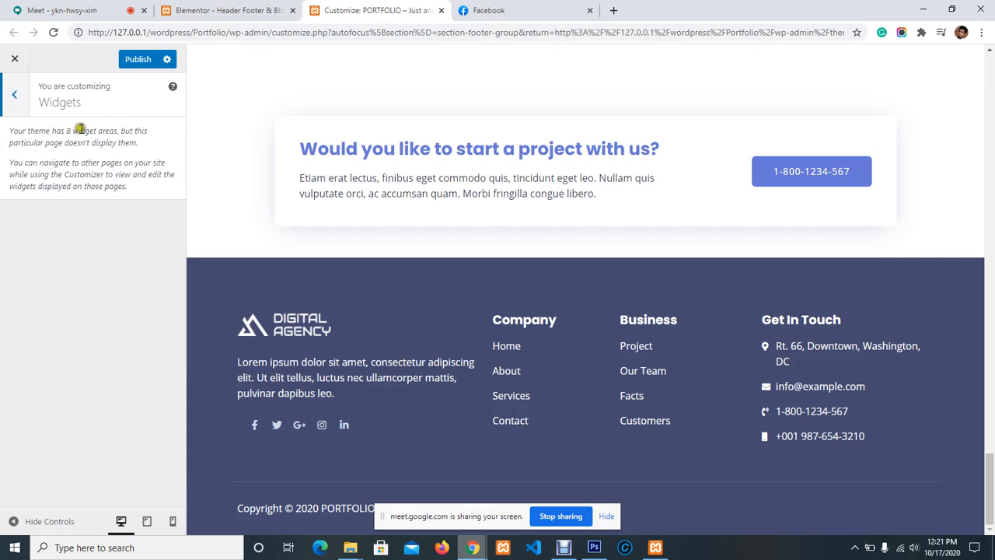
left_click_drag(8, 131, 141, 145)
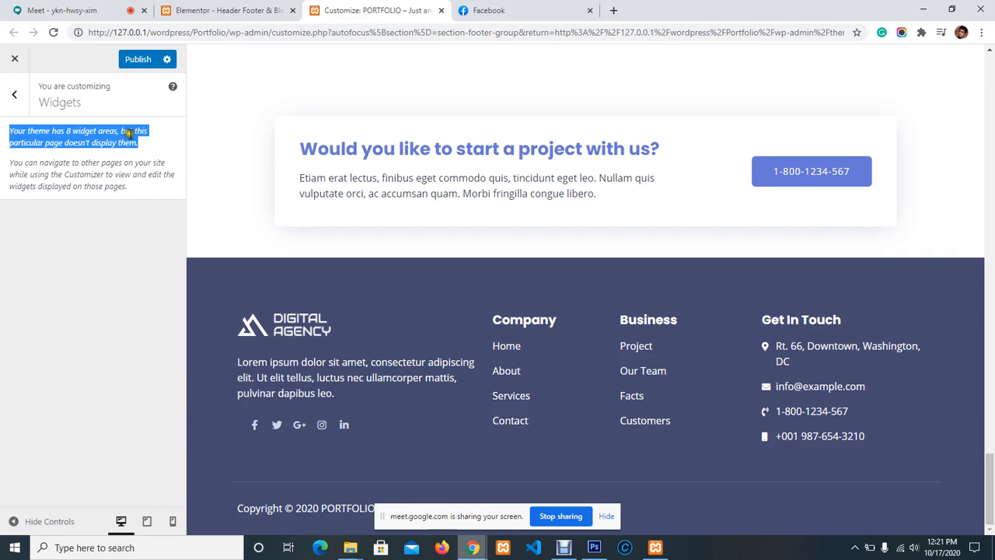
left_click(129, 134)
left_click_drag(132, 187, 6, 161)
left_click(197, 153)
left_click(138, 160)
left_click(139, 160)
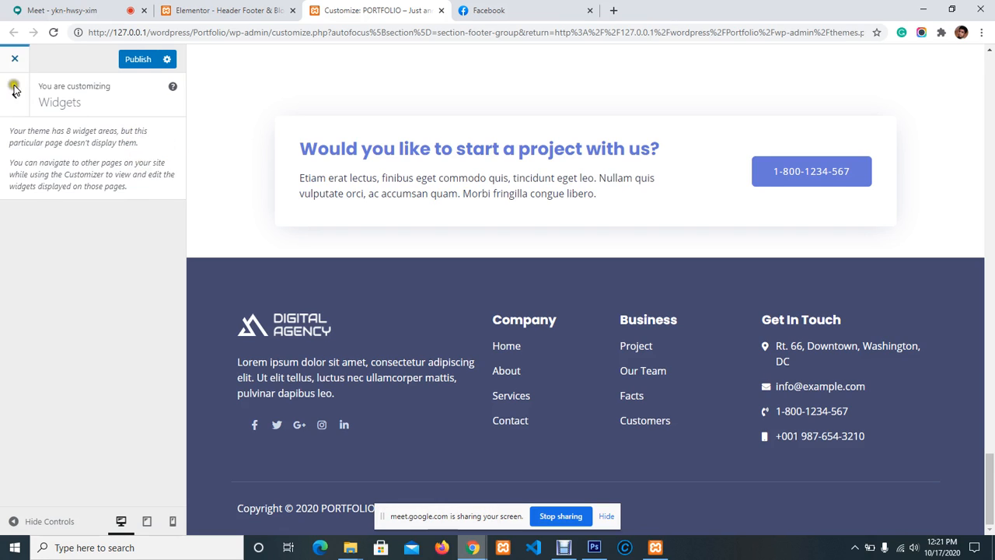
left_click(11, 97)
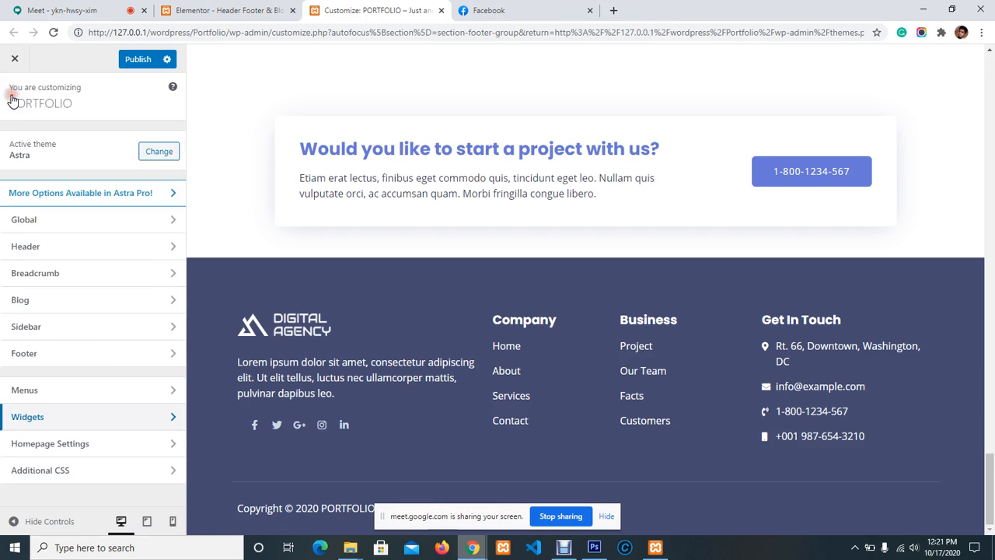
Step: Close the Customizer and discard the unpublished changes to return to Astra Options
left_click(14, 58)
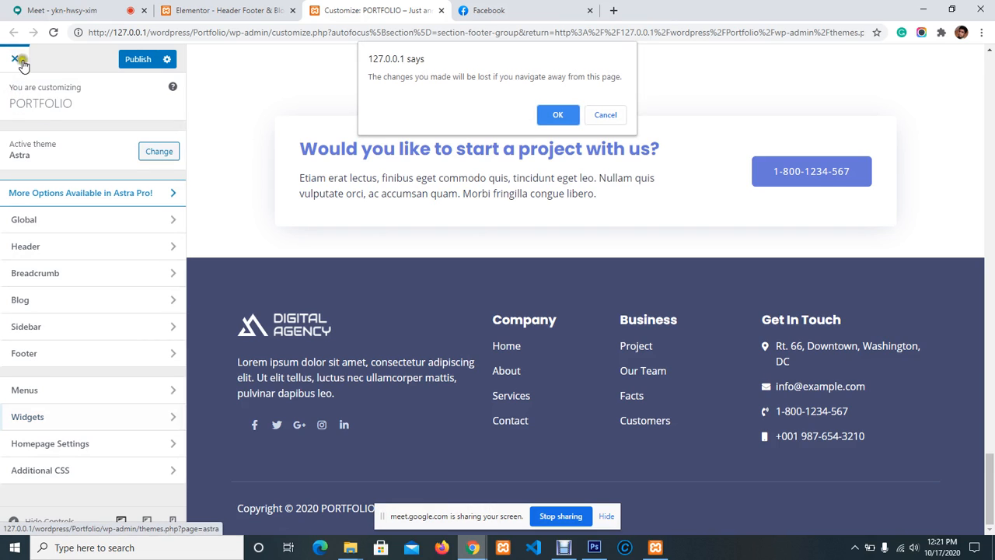
left_click(605, 115)
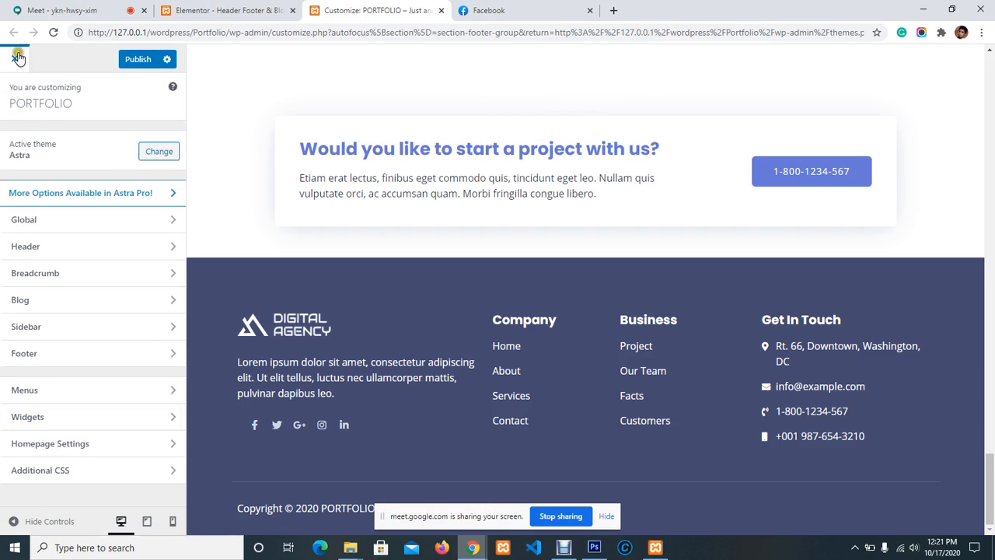
left_click(18, 56)
left_click(556, 119)
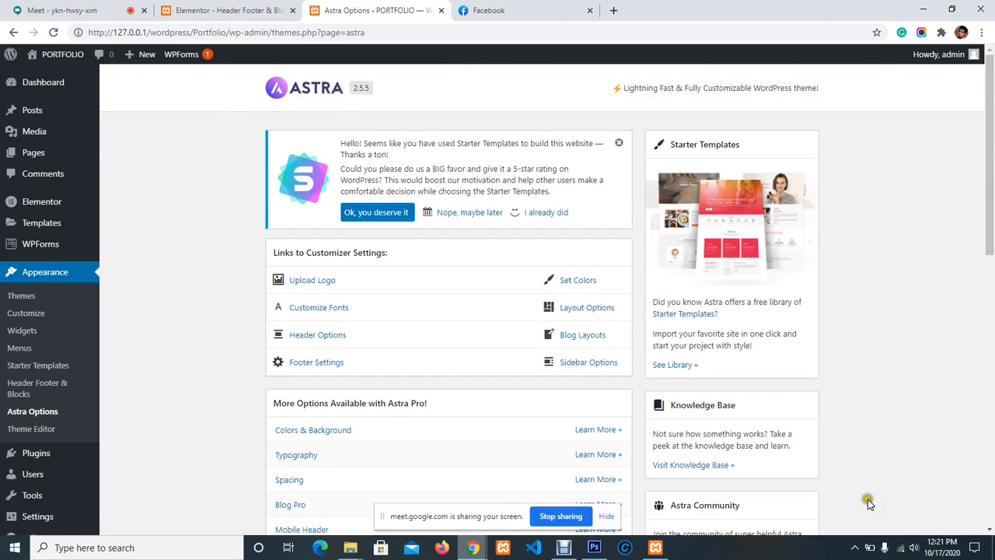
left_click(324, 366)
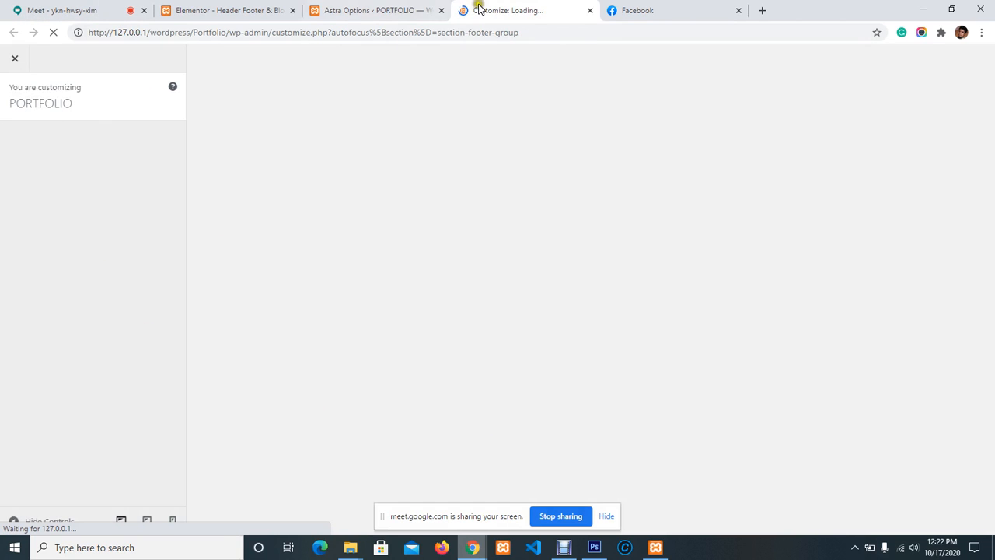
left_click(564, 547)
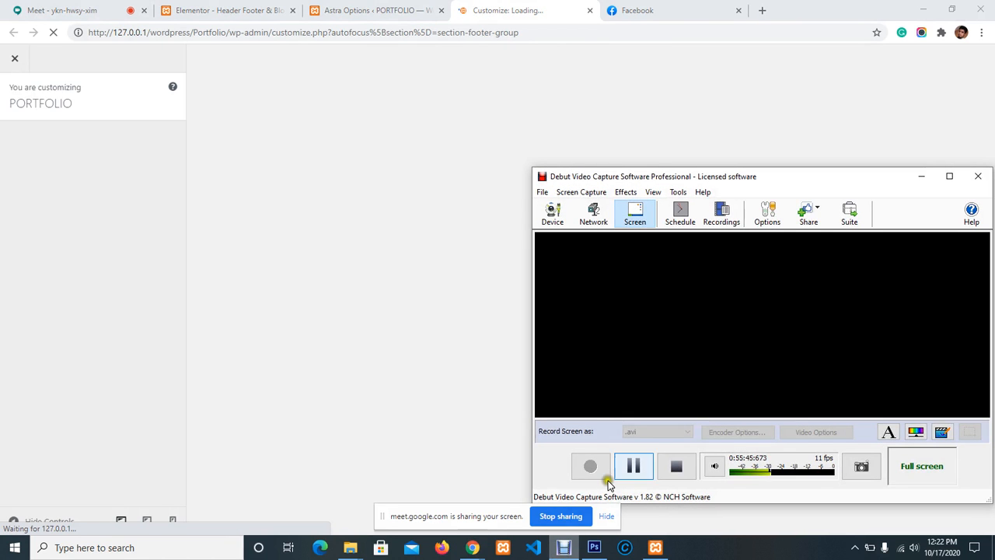
left_click(914, 177)
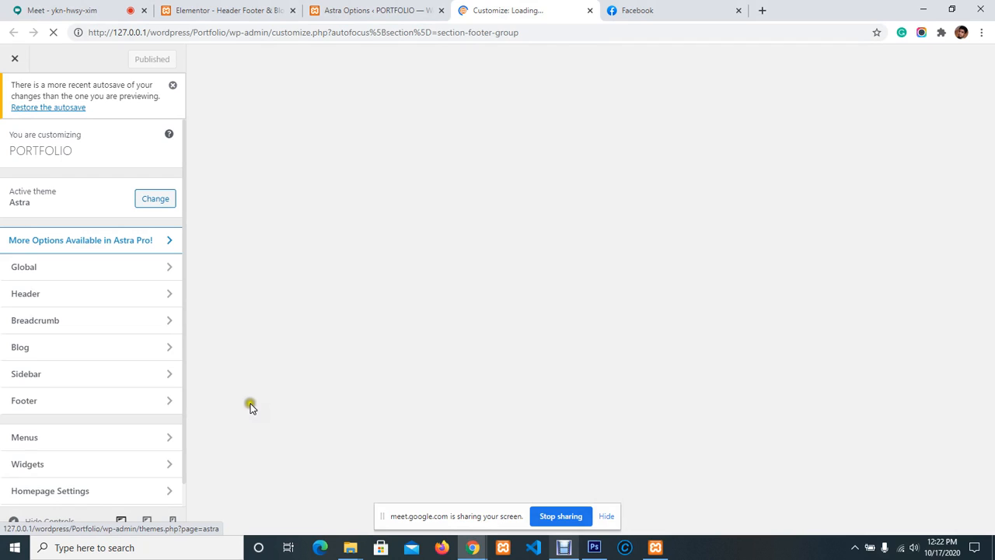
scroll(95, 400, "down", 1)
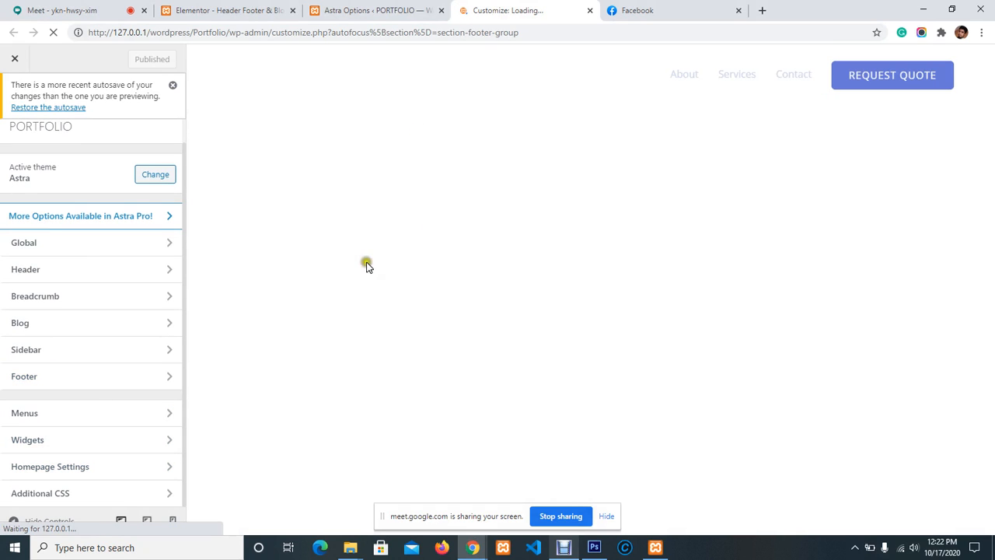
left_click(590, 11)
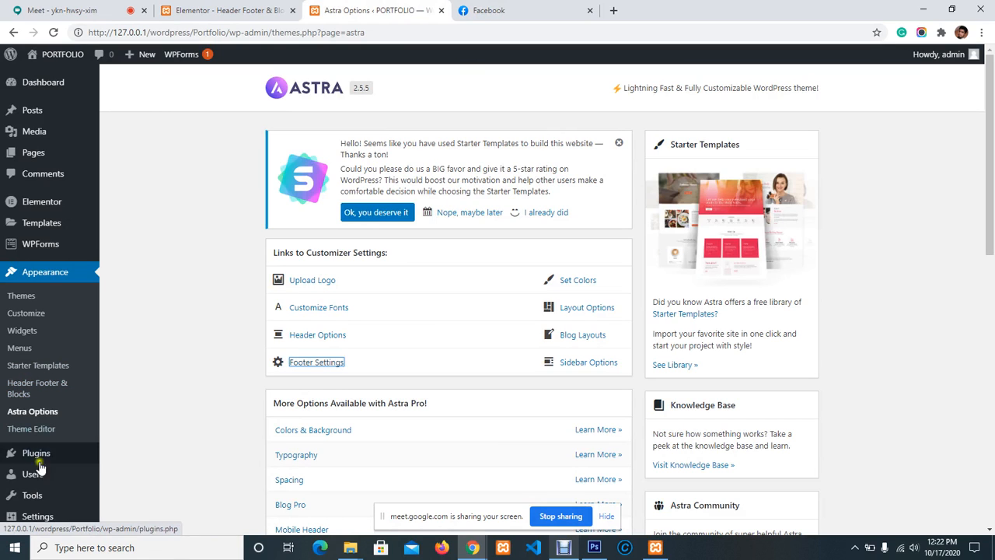
Step: Check the Elementor - Header, Footer & Blocks plugin among the installed plugins and open its template list
mouse_move(39, 456)
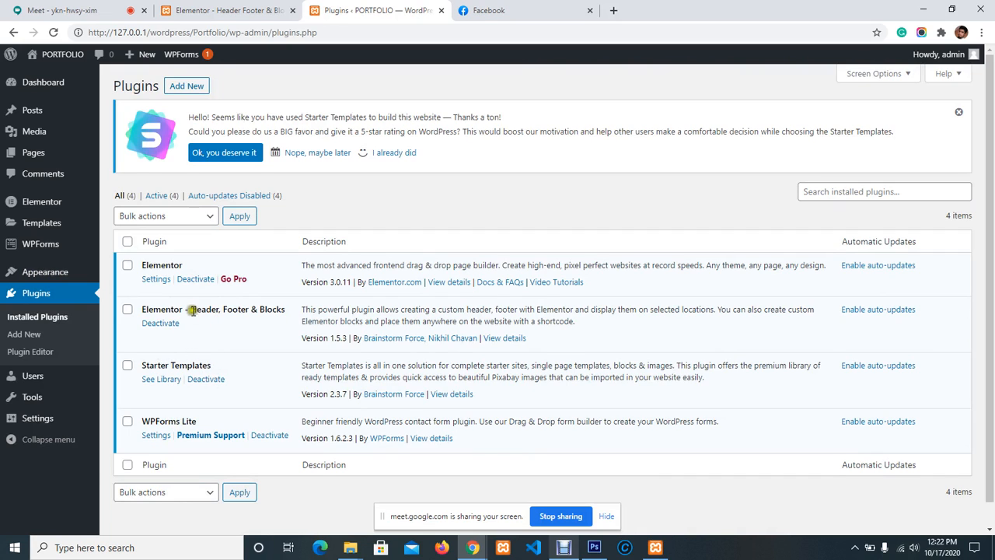
left_click_drag(192, 309, 272, 311)
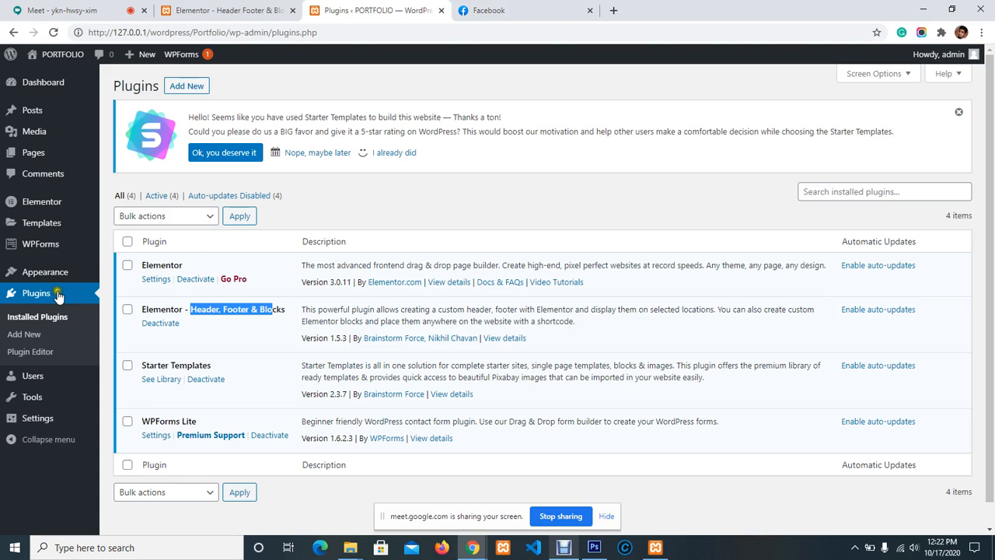
mouse_move(53, 270)
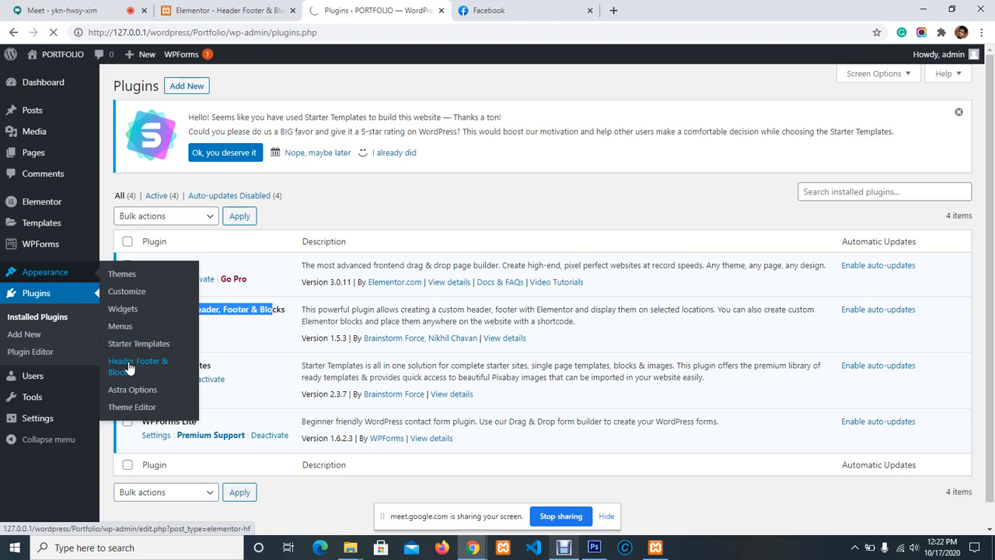
left_click(130, 367)
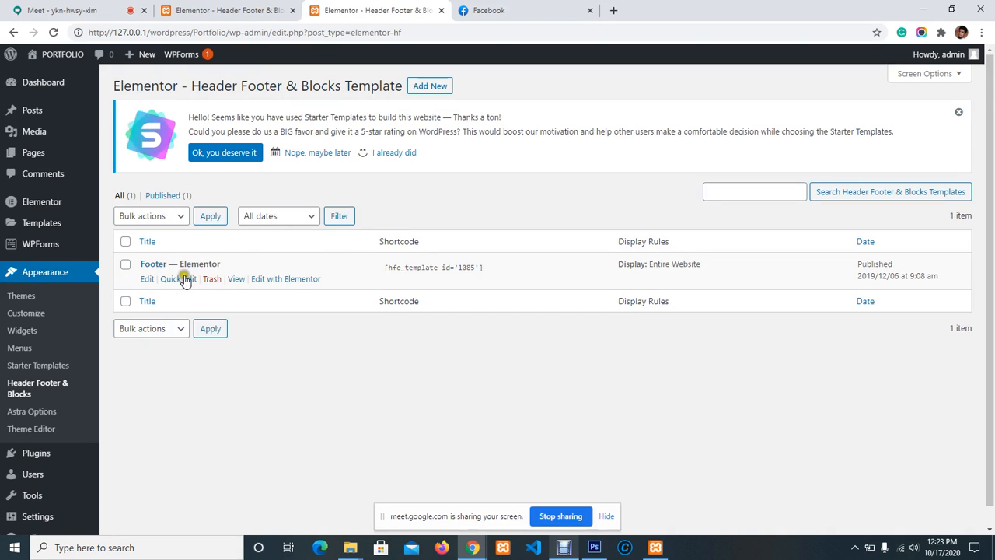
Step: Open the Footer template in Elementor, and close the duplicate template list and Facebook tabs
left_click(288, 283)
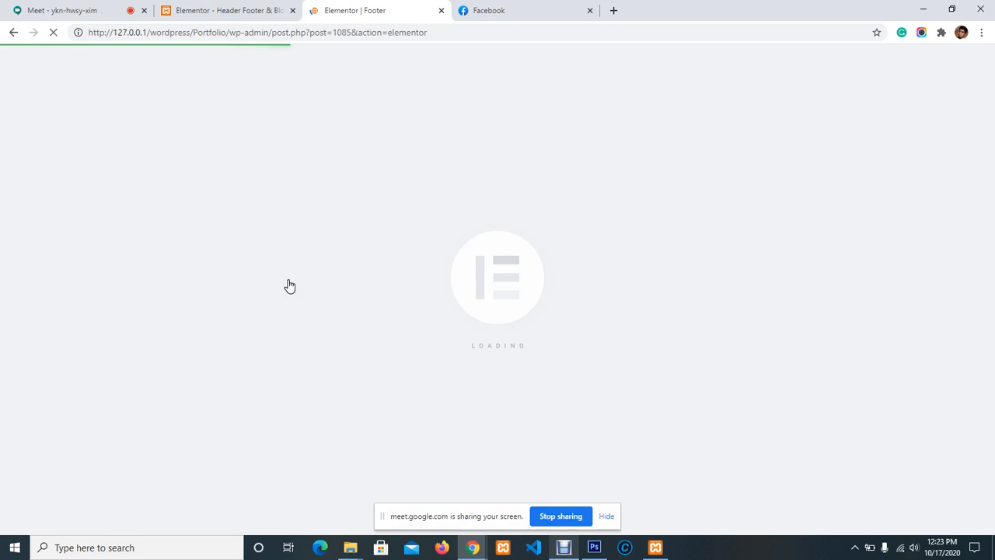
left_click(191, 136)
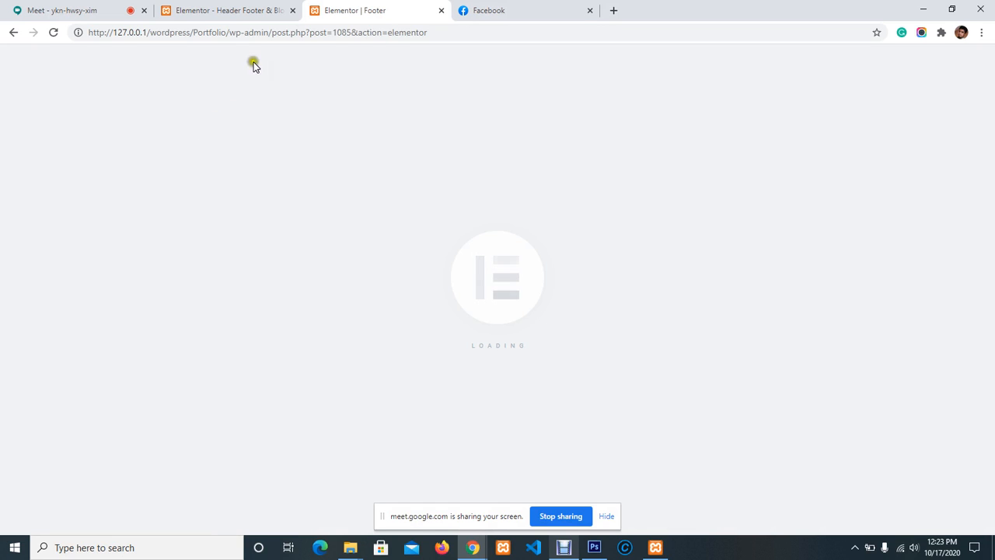
left_click(292, 11)
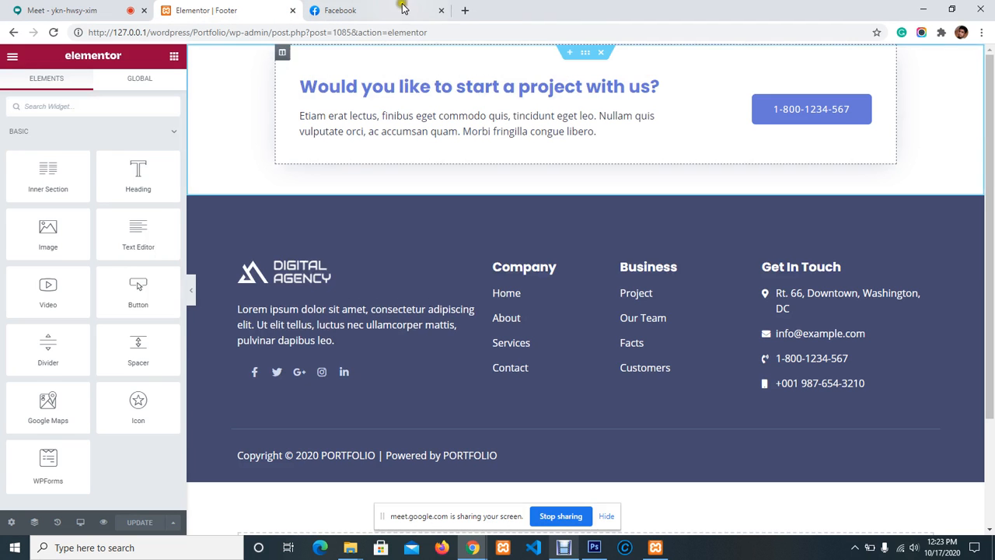
left_click(441, 11)
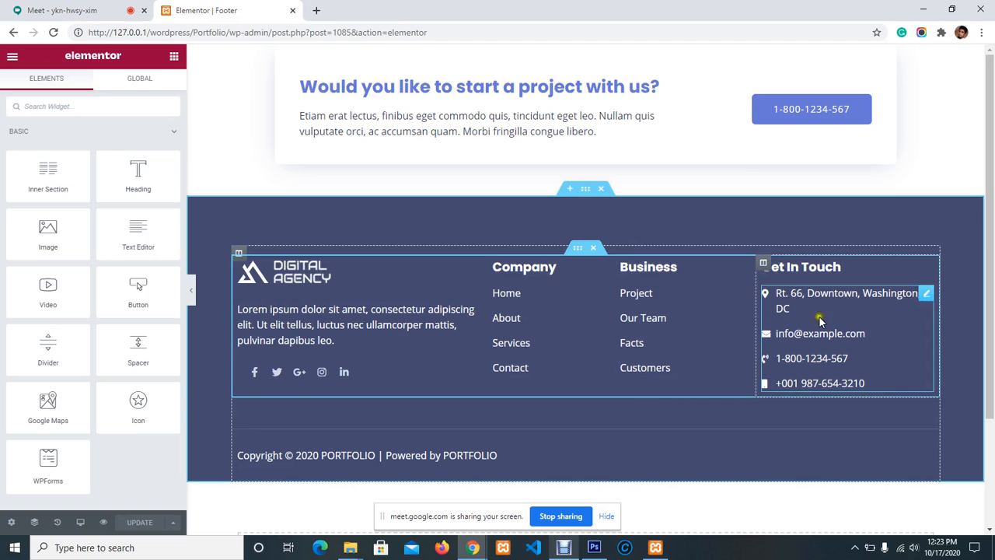
Step: Review the Footer template down to its copyright line and open the Digital Agency logo's image settings
scroll(413, 311, "down", 2)
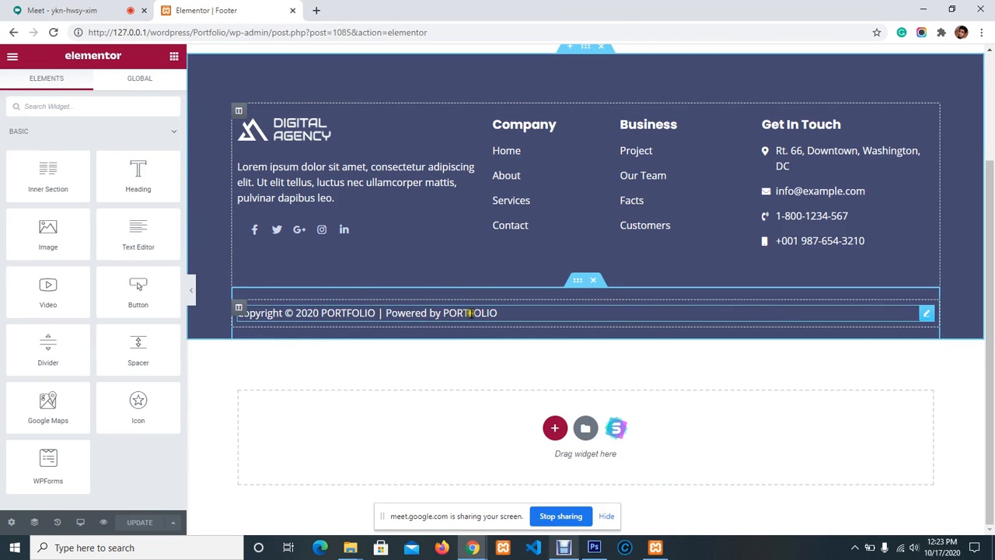
scroll(373, 307, "up", 1)
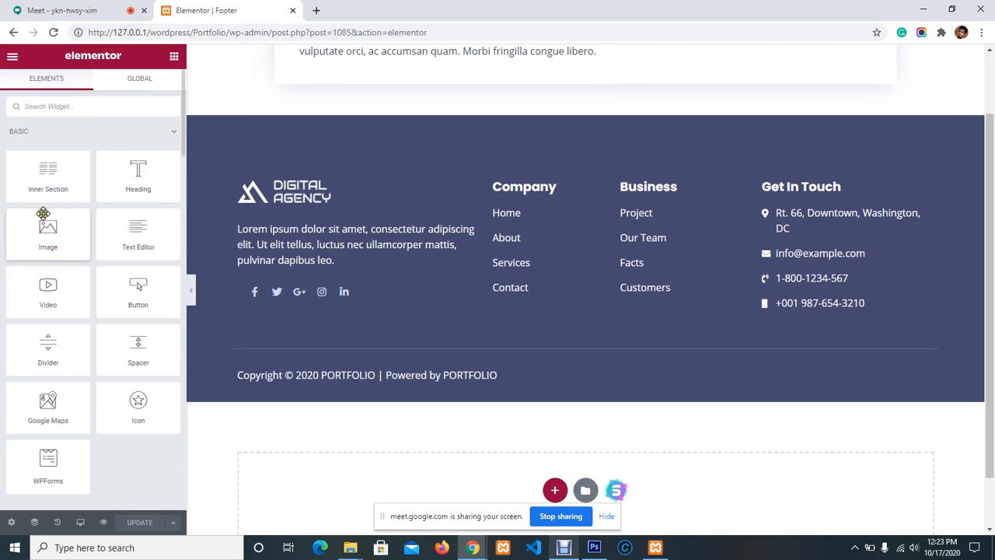
scroll(301, 307, "up", 1)
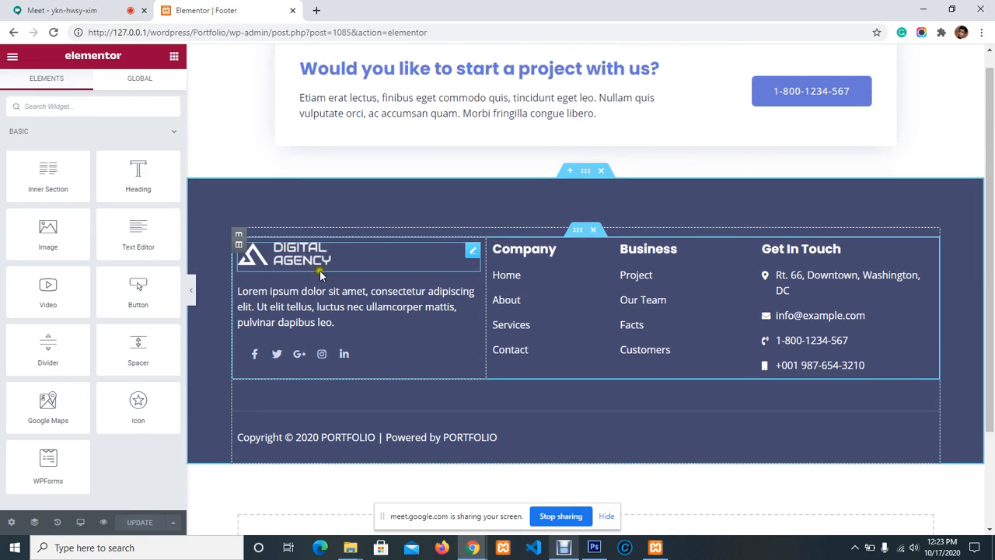
left_click(473, 251)
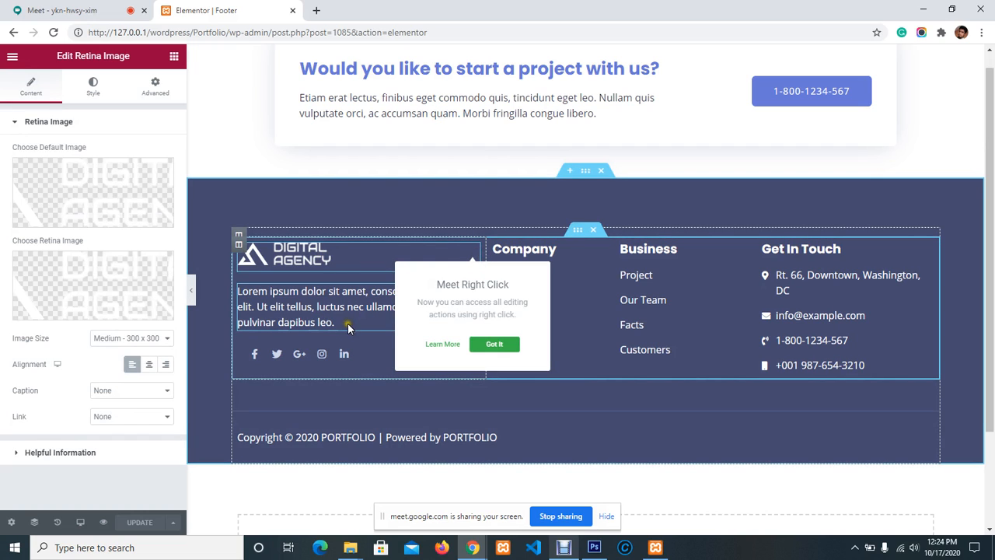
Step: Select the footer's social icons, duplicate the Facebook item and delete the extra copy
left_click(356, 352)
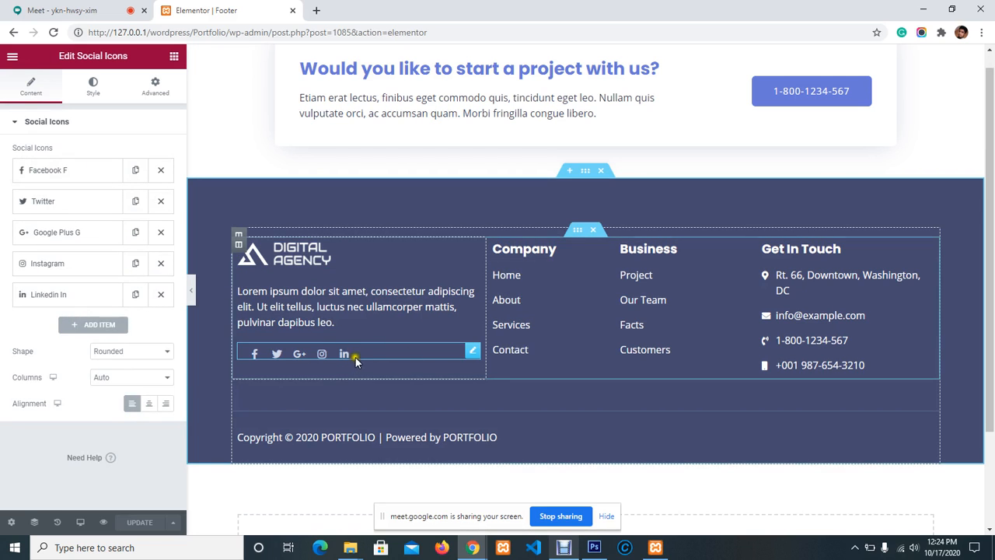
left_click(137, 170)
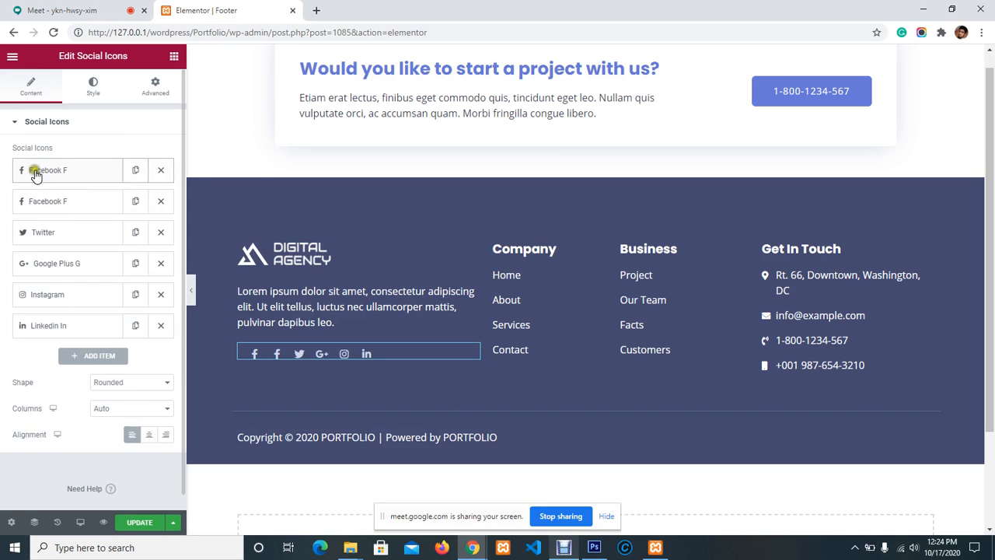
left_click(161, 170)
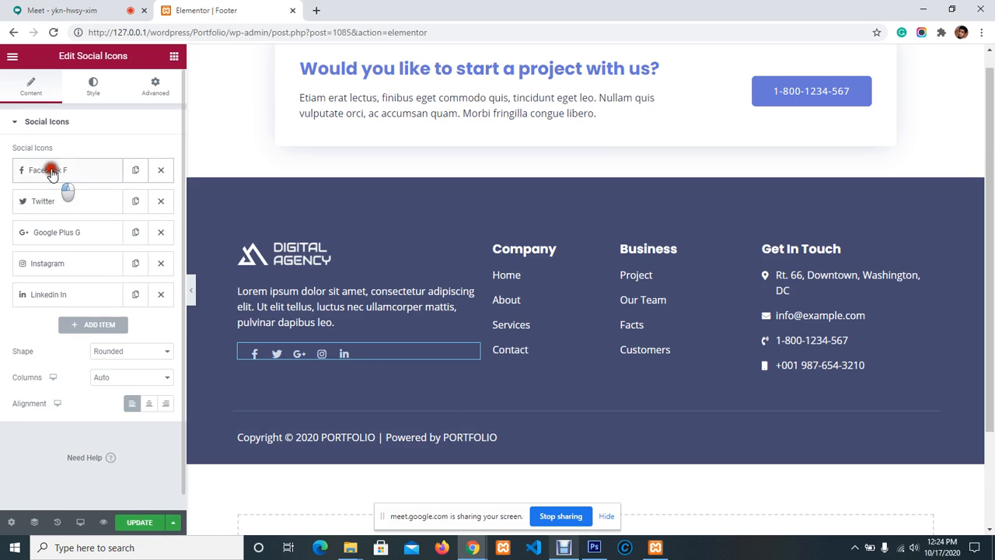
Step: Look into the Facebook item's link setting and remove the Google Plus item from the footer's social icons
left_click(46, 170)
left_click(74, 298)
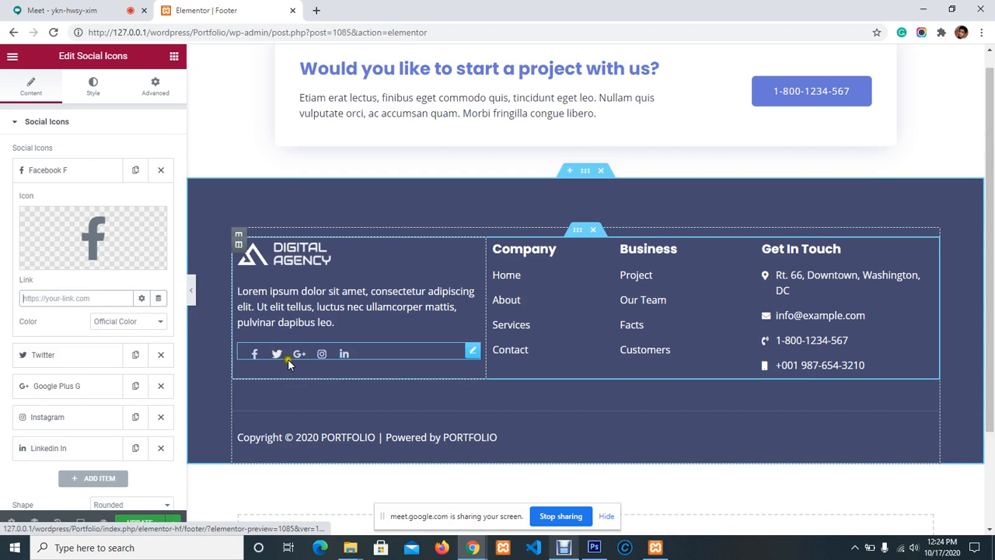
left_click(161, 386)
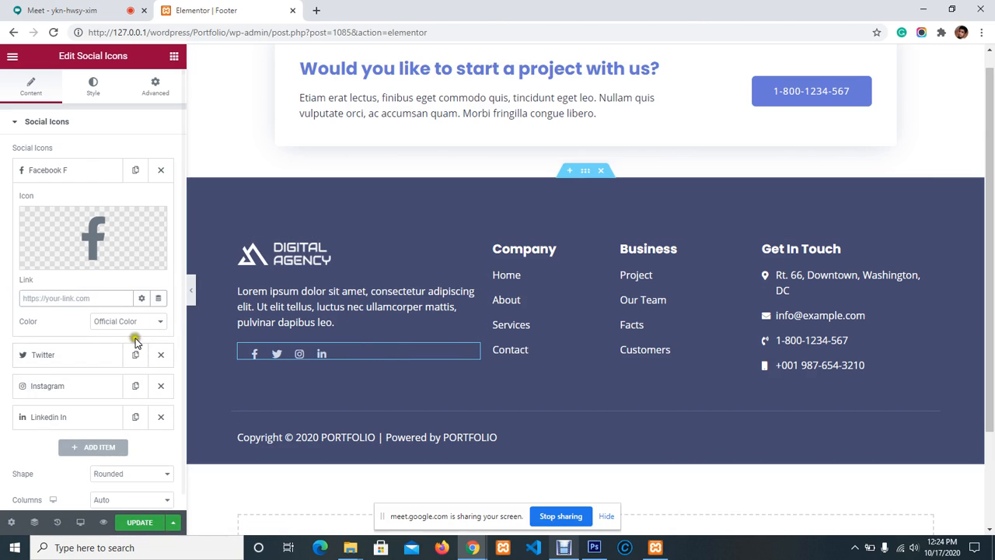
left_click(35, 169)
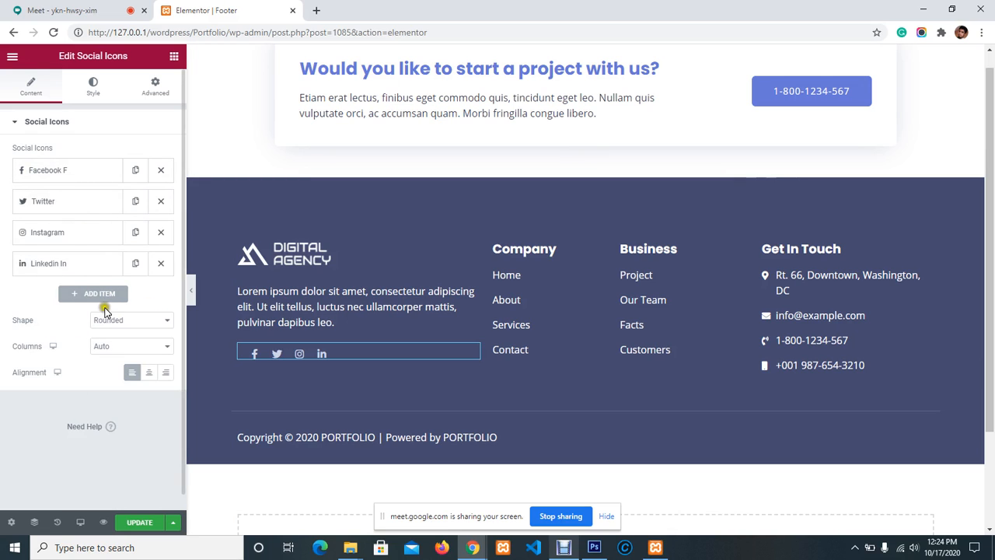
Step: Check the social icons' style settings and the items of the Company, Business and Get In Touch icon lists
left_click(100, 94)
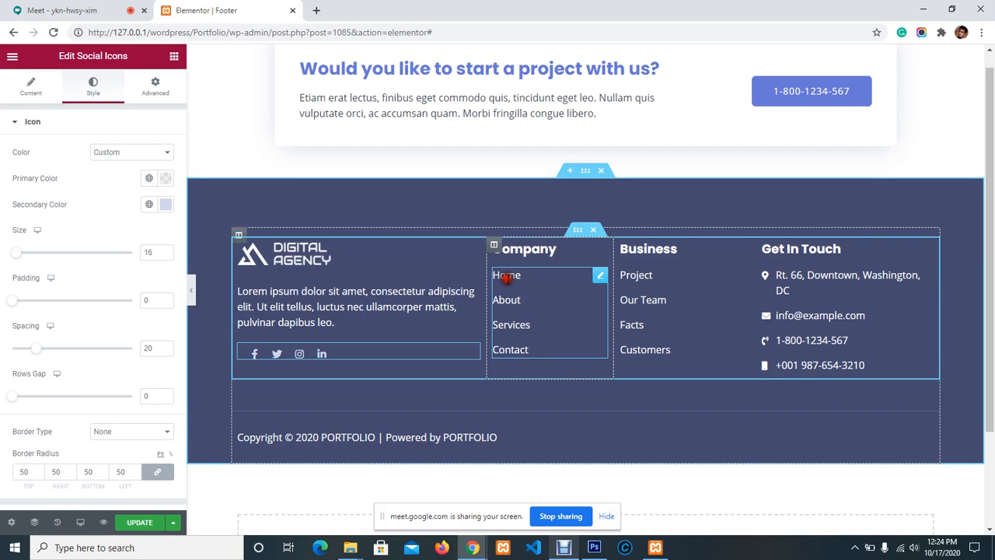
left_click(599, 274)
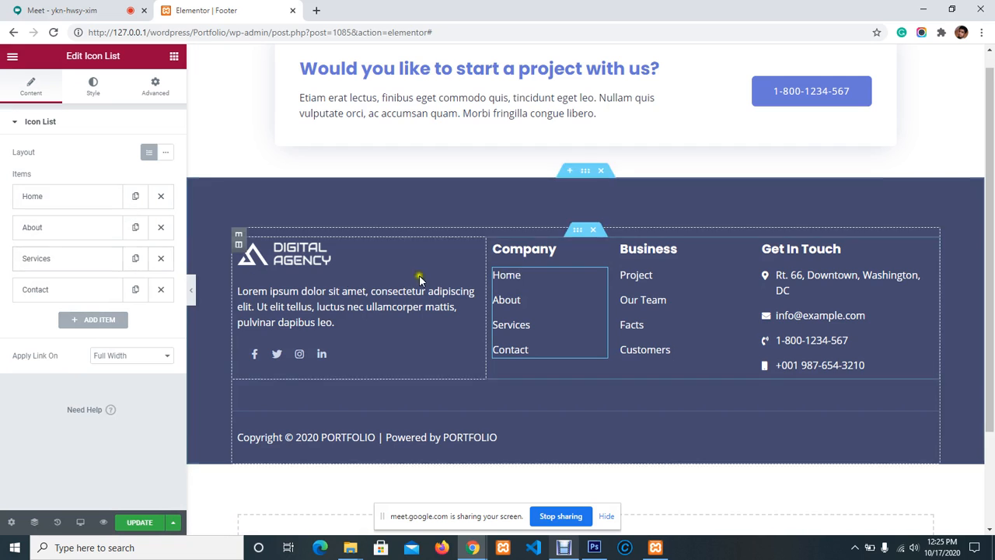
left_click(655, 302)
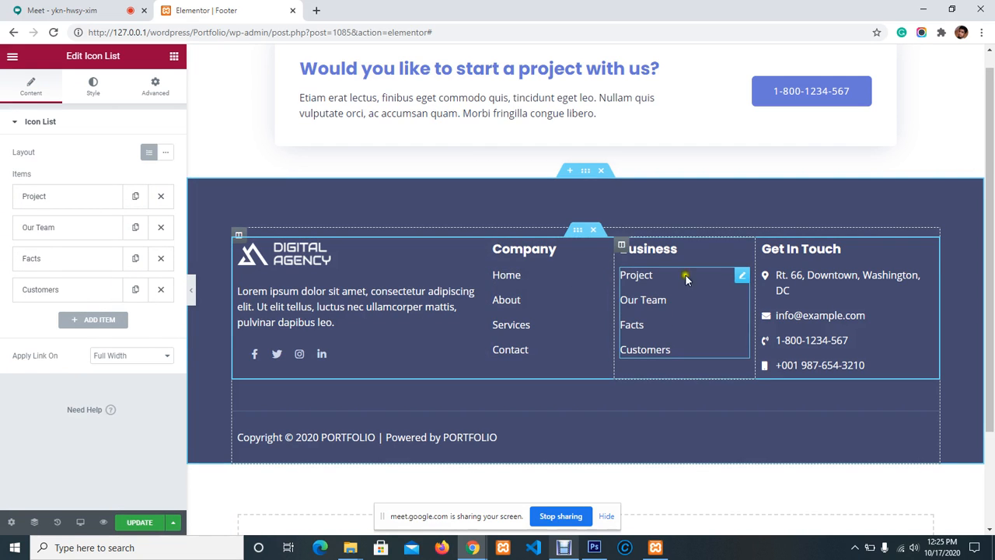
left_click(925, 276)
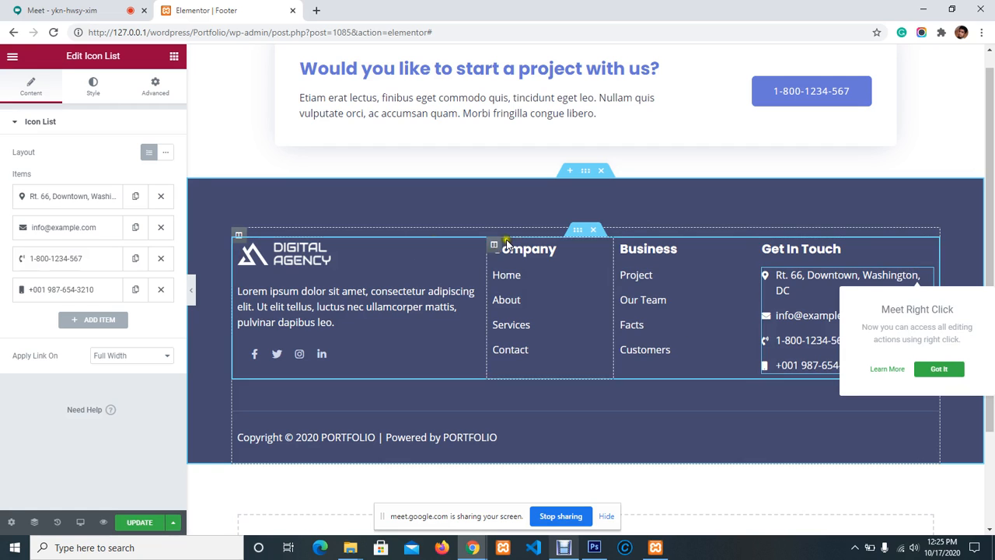
left_click(790, 290)
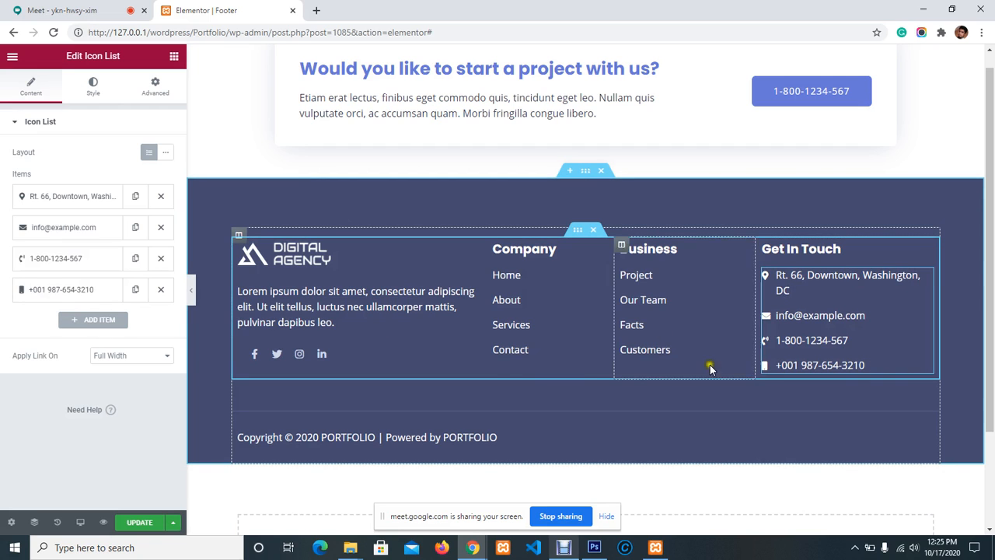
scroll(614, 278, "up", 1)
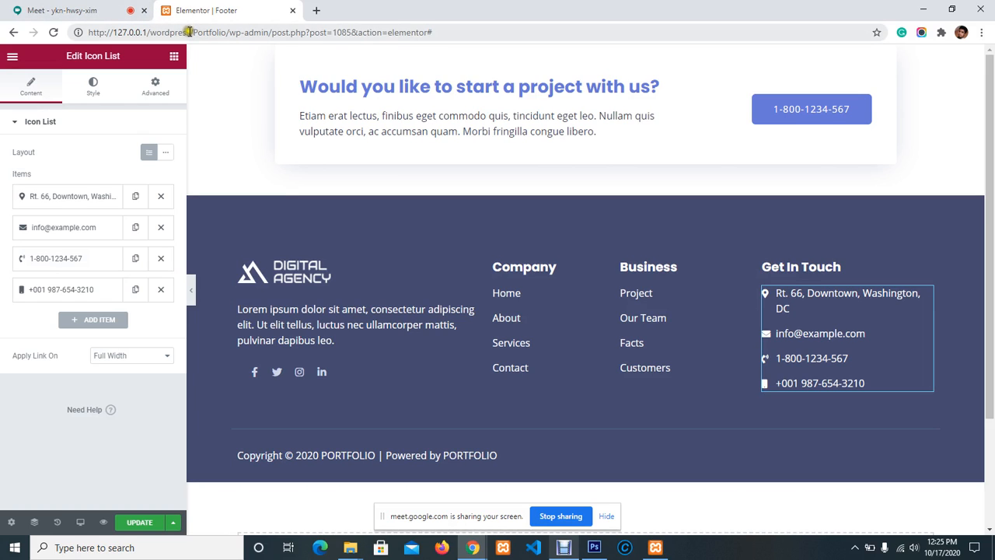
left_click_drag(228, 32, 47, 32)
key("ctrl+c")
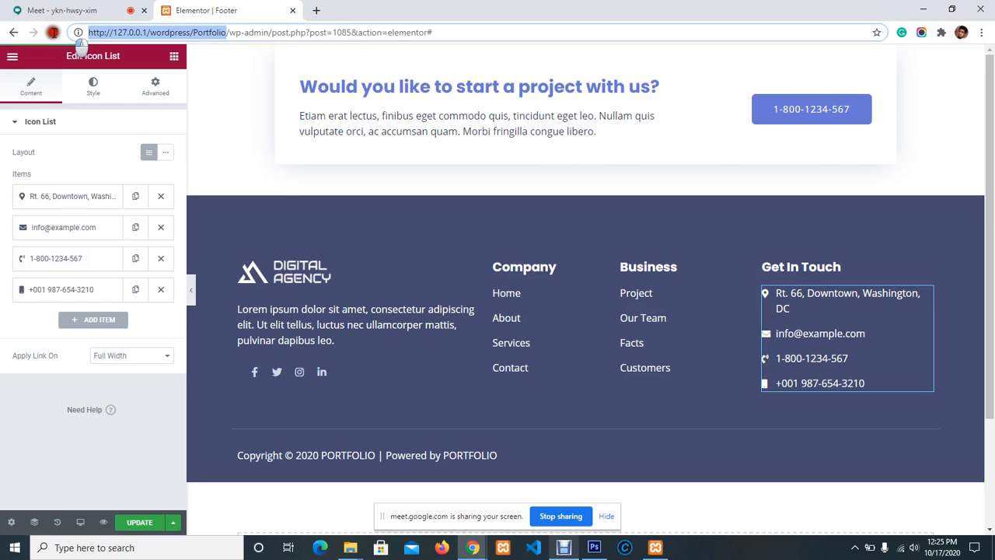
left_click(315, 10)
key("ctrl+v")
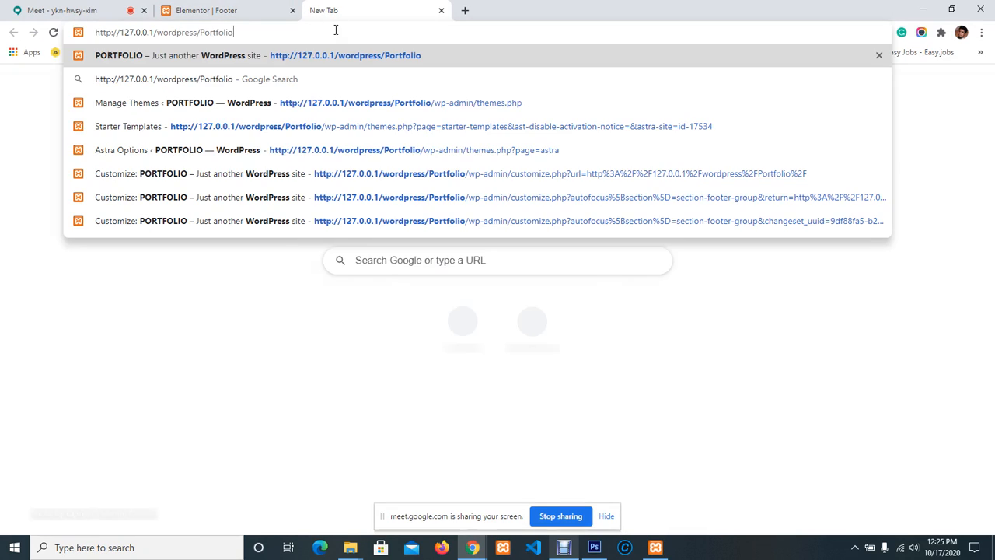
key("Return")
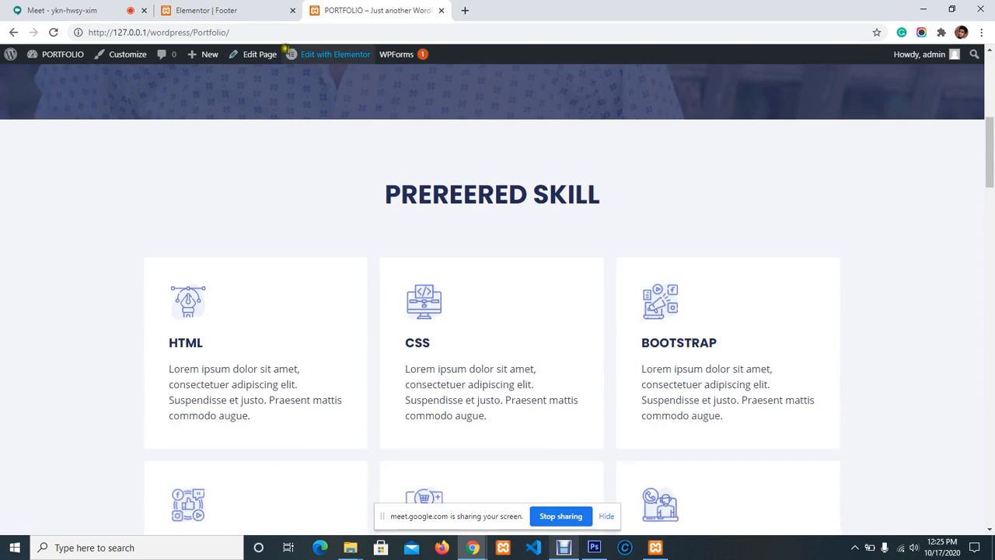
mouse_move(334, 61)
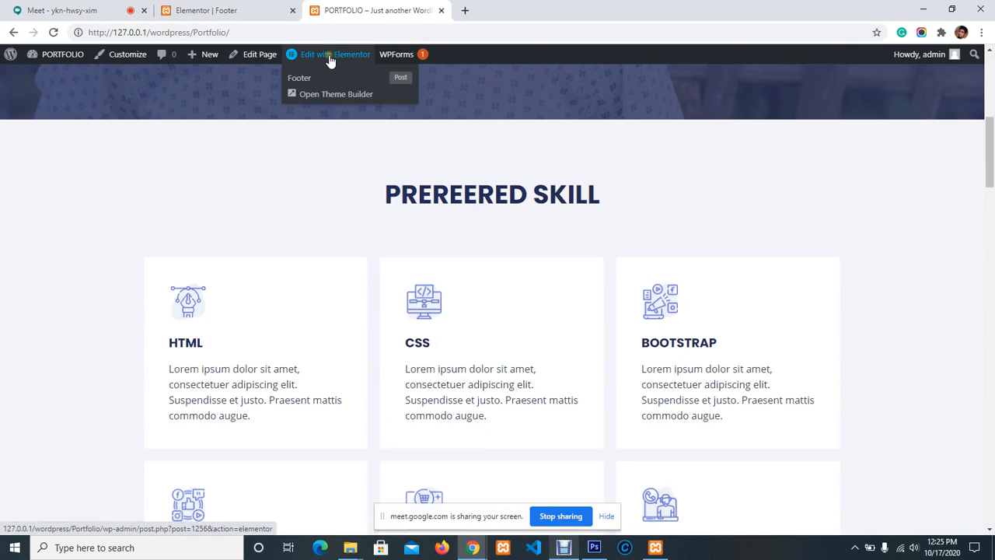
left_click(331, 61)
Step: Review the Home page from the hero section down to the footer, including the leadership section and the empty widget area
scroll(539, 260, "down", 5)
scroll(466, 195, "down", 20)
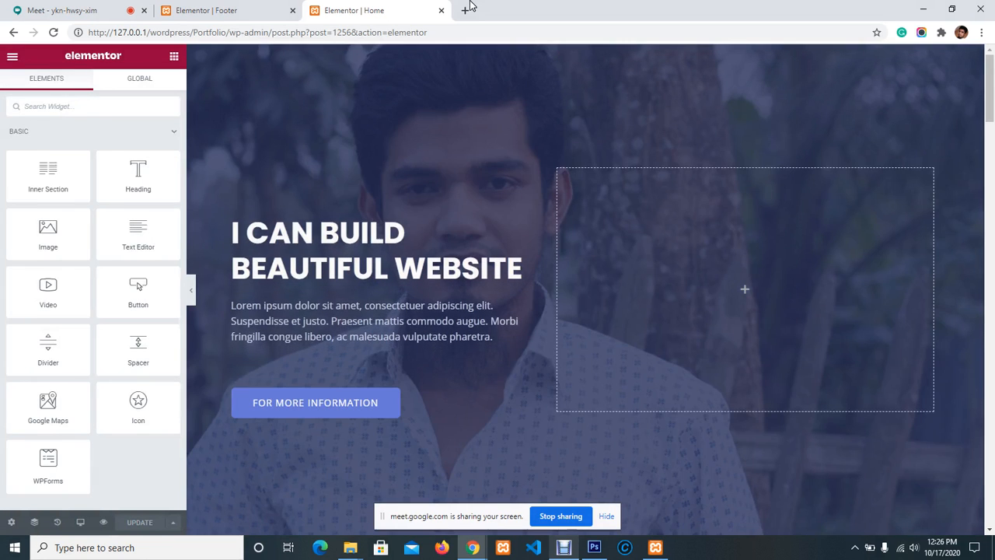
scroll(330, 299, "down", 5)
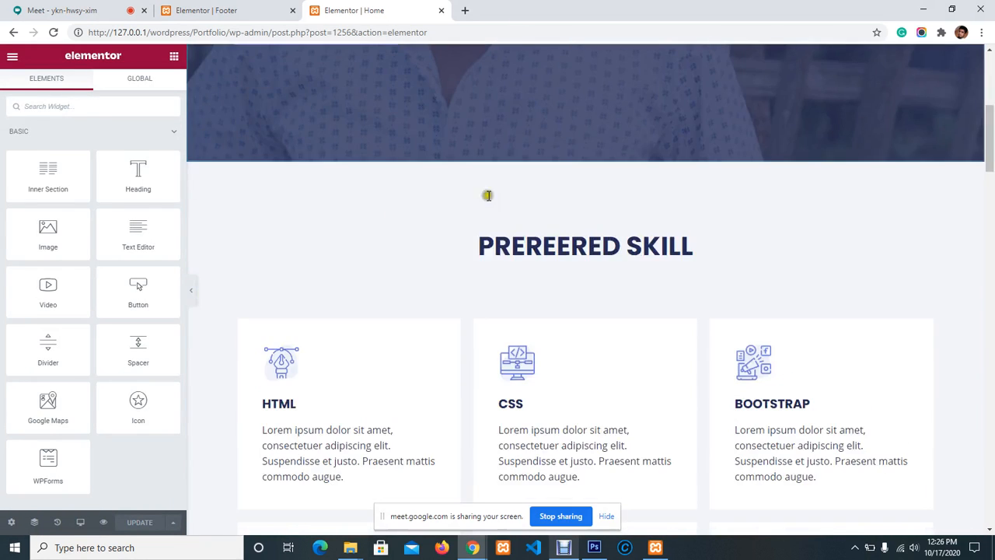
scroll(310, 444, "down", 15)
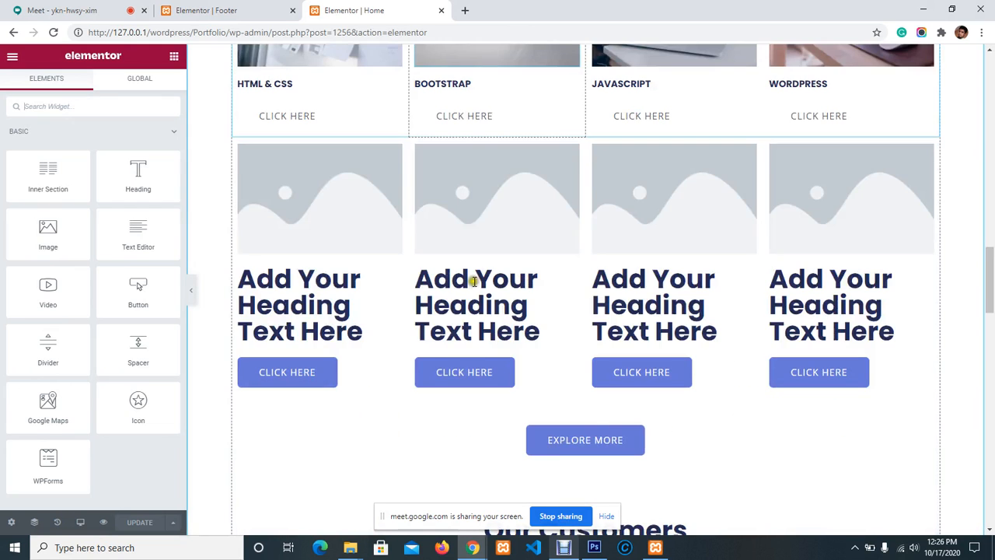
scroll(567, 292, "down", 8)
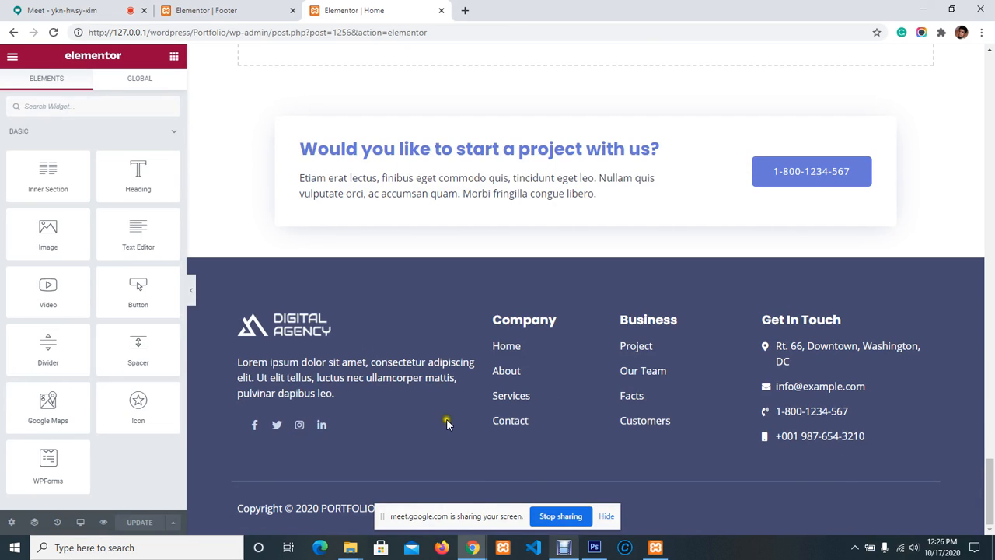
scroll(447, 424, "up", 8)
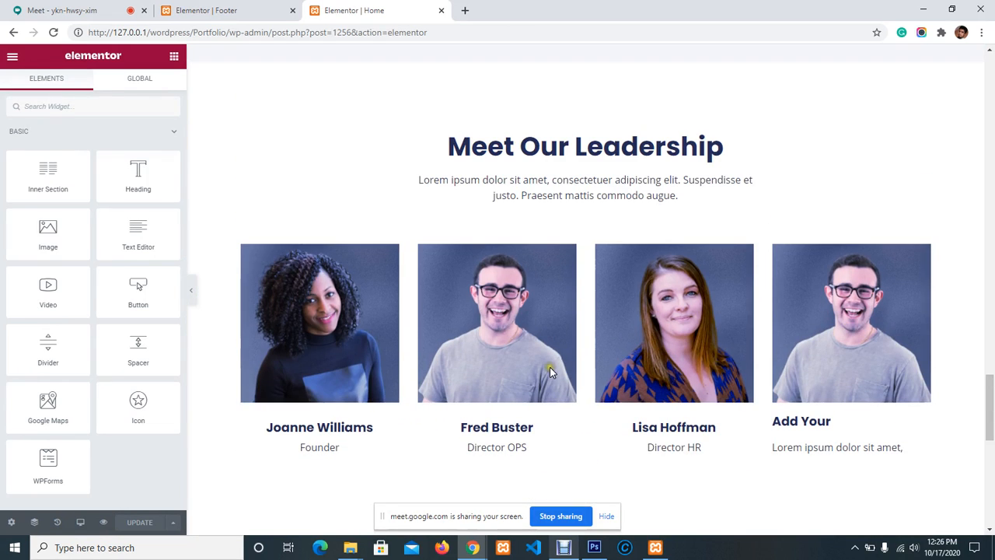
scroll(549, 371, "down", 5)
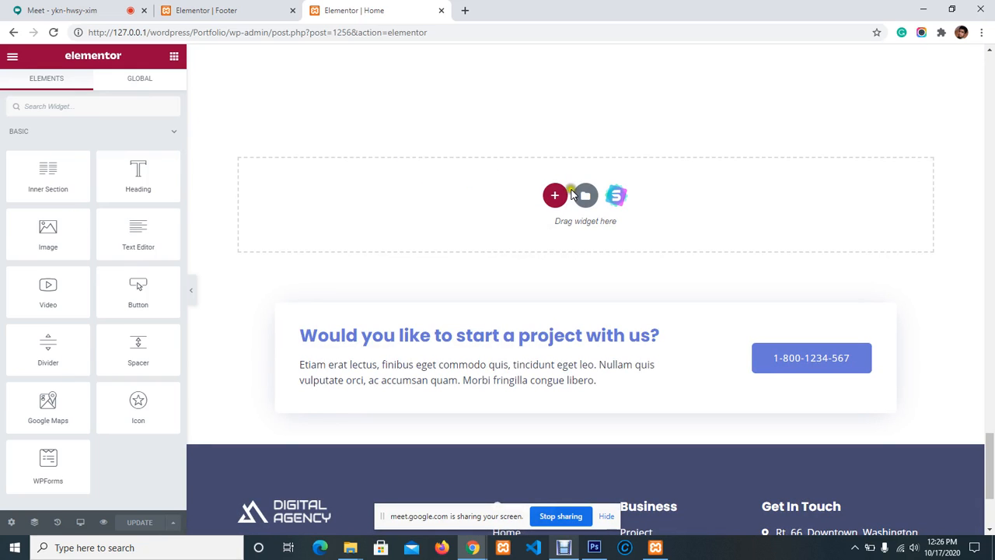
scroll(461, 155, "up", 5)
scroll(462, 202, "down", 4)
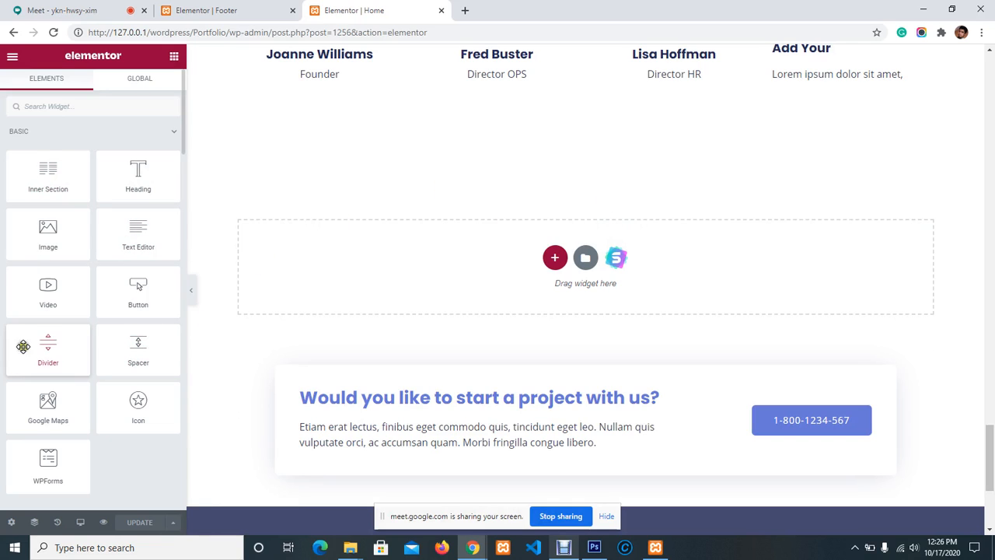
scroll(503, 113, "up", 2)
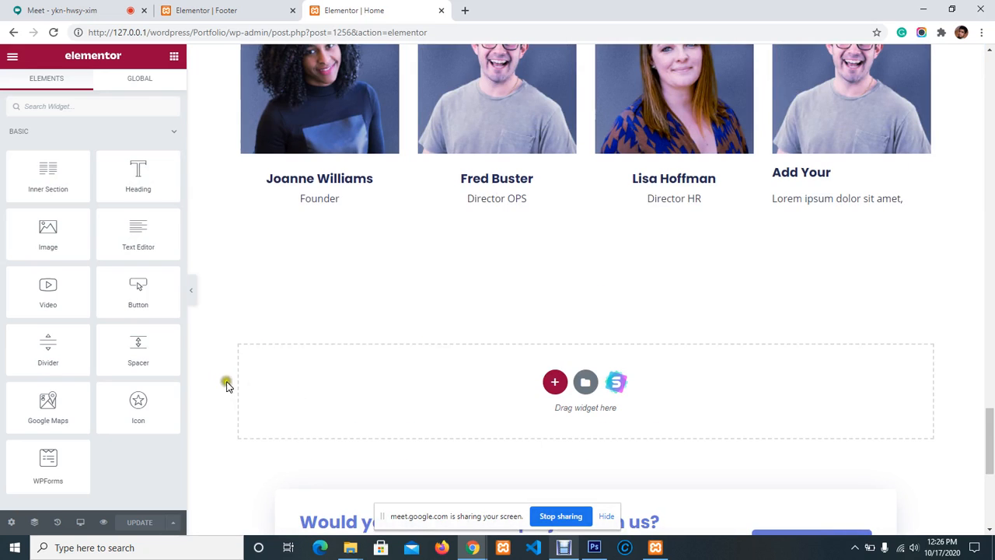
scroll(689, 260, "down", 2)
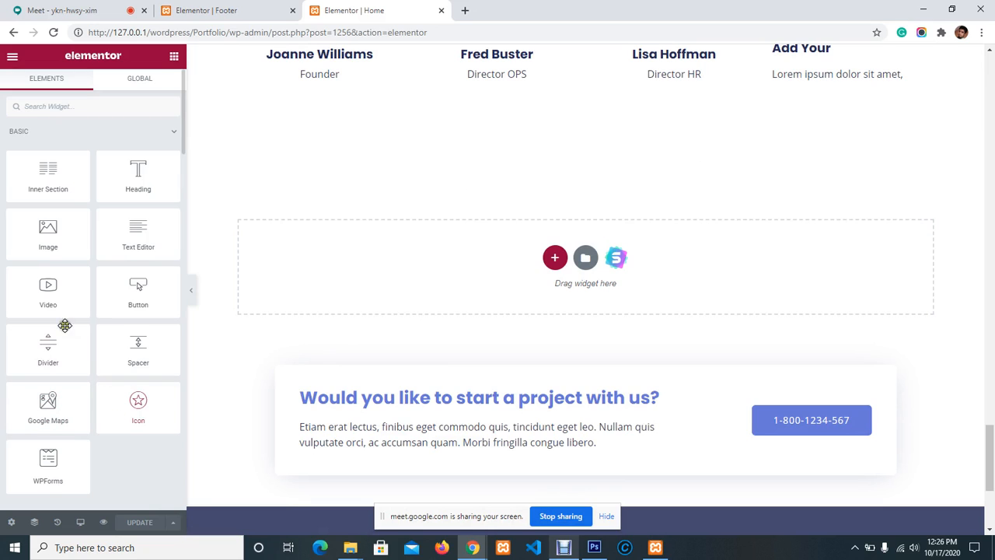
Step: Browse the available Elementor widgets through the Basic and Pro groups and compare them with the leadership section
right_click(142, 403)
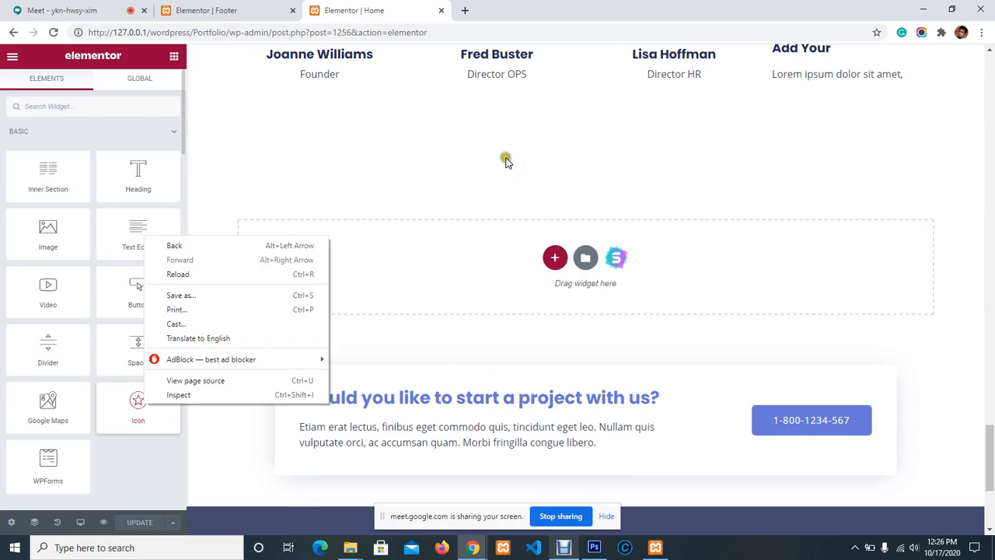
left_click(522, 118)
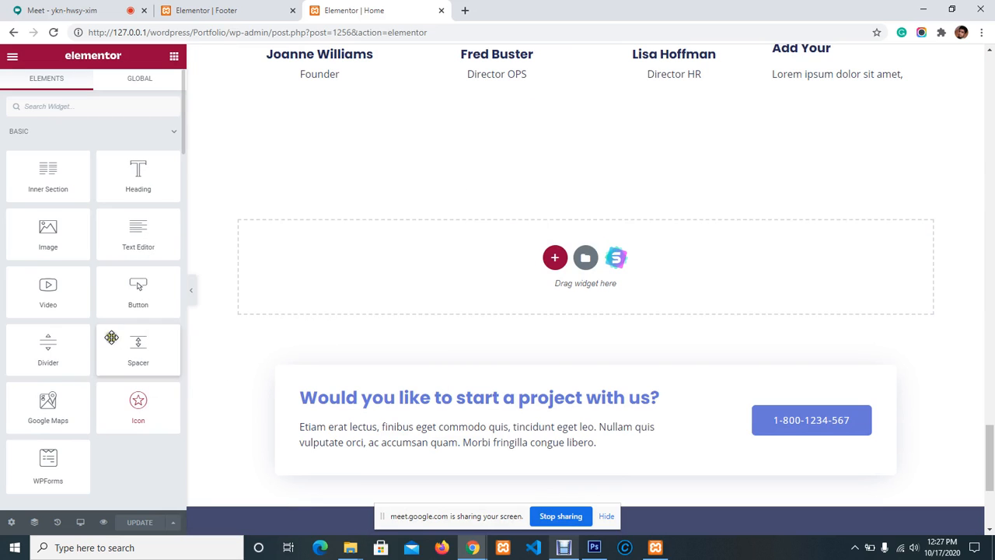
scroll(140, 278, "down", 3)
scroll(71, 277, "up", 3)
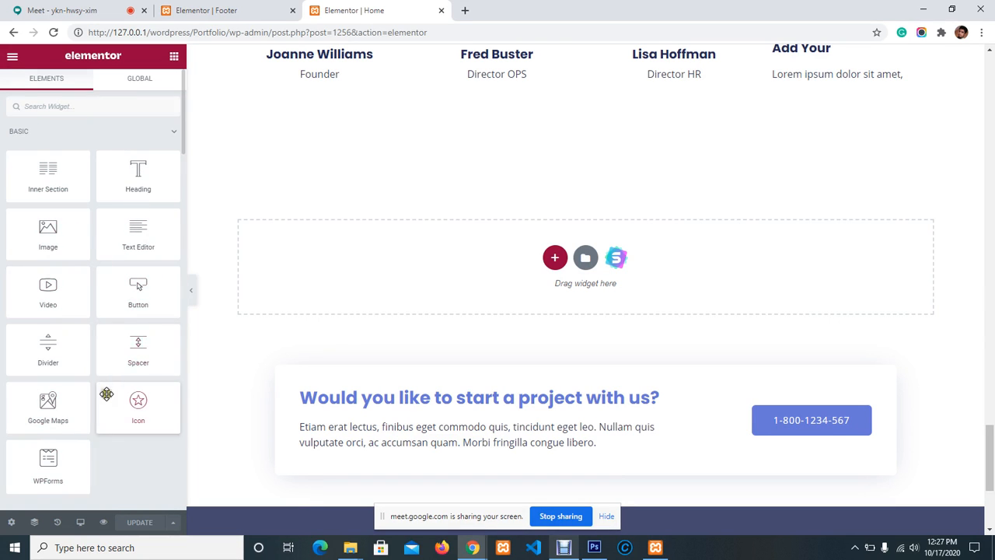
scroll(70, 391, "down", 3)
scroll(78, 333, "up", 3)
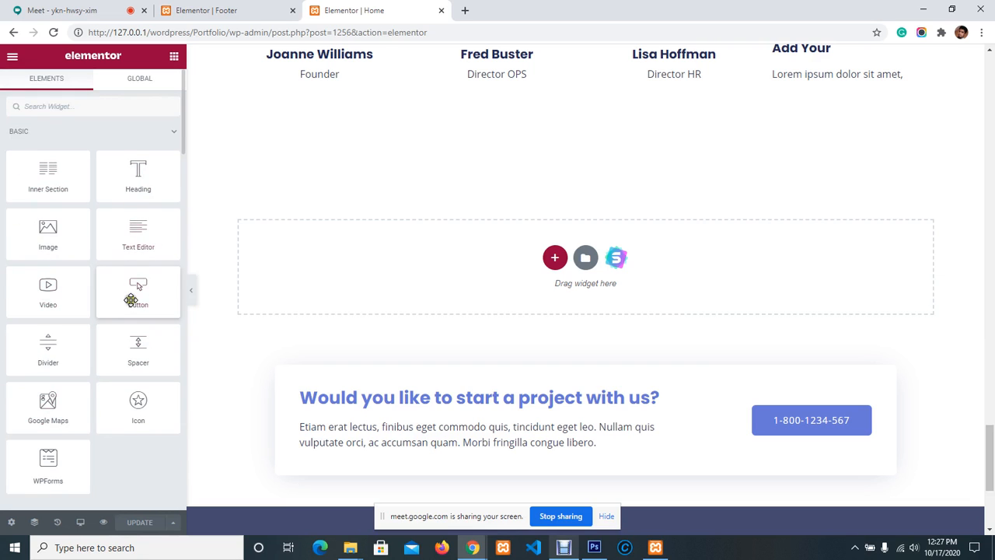
scroll(128, 288, "down", 5)
scroll(55, 293, "down", 3)
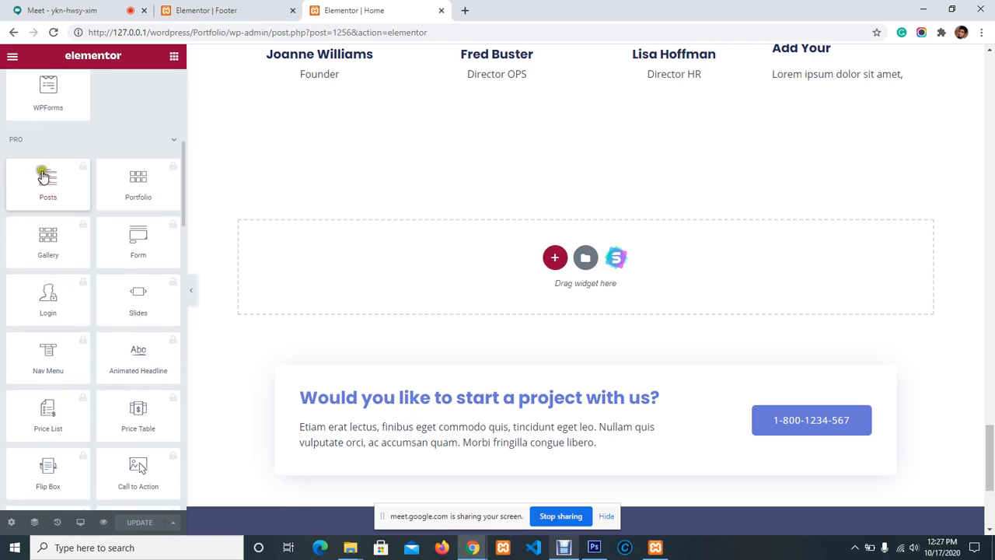
scroll(47, 193, "down", 1)
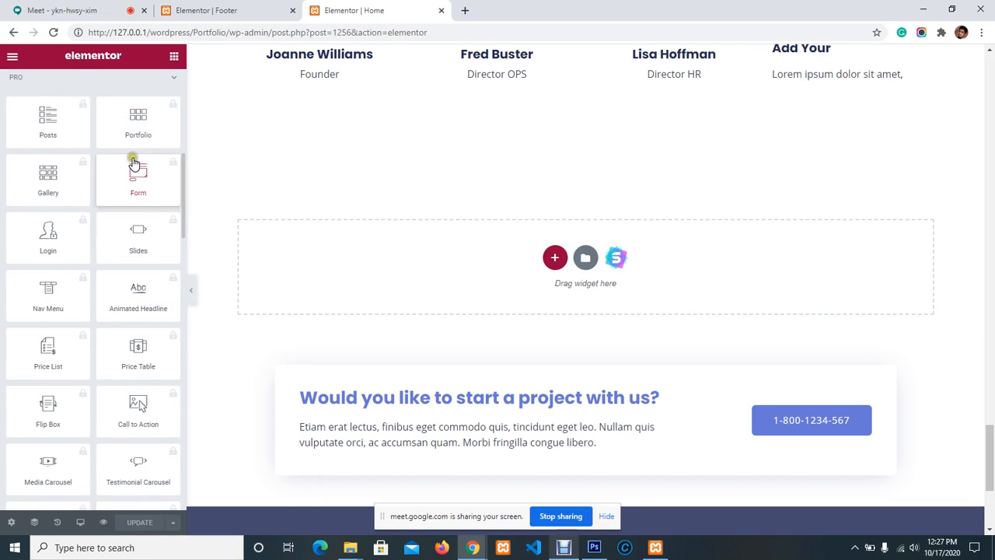
scroll(137, 162, "up", 1)
scroll(479, 108, "up", 5)
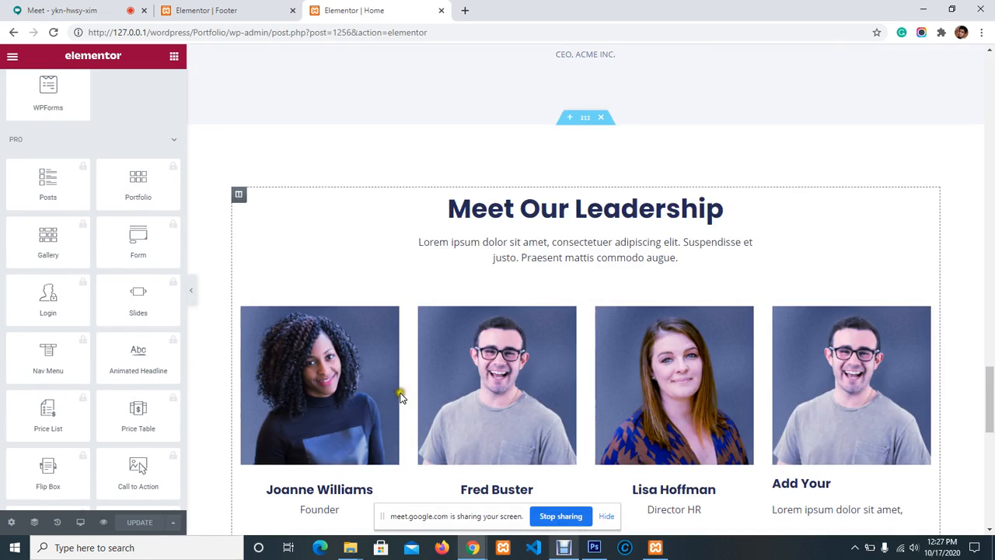
Step: View the Pro Portfolio widget's description, close it and return to the empty widget area below the leadership section
left_click(132, 187)
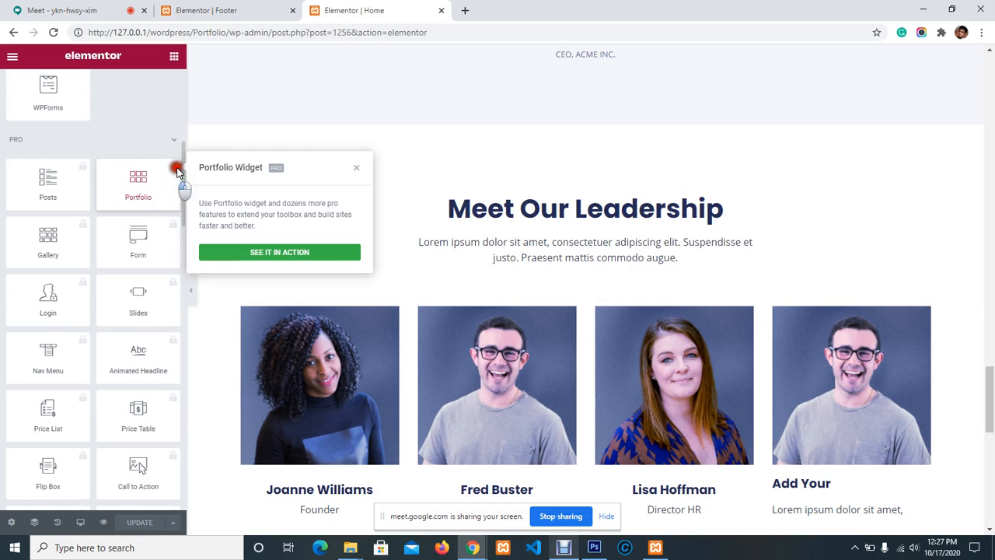
left_click(356, 167)
scroll(482, 178, "down", 2)
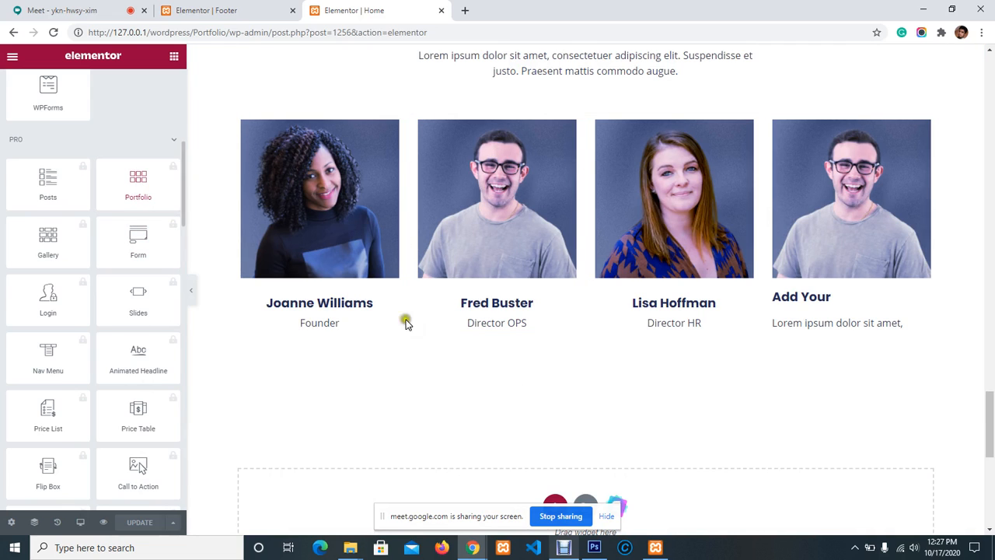
scroll(388, 311, "down", 2)
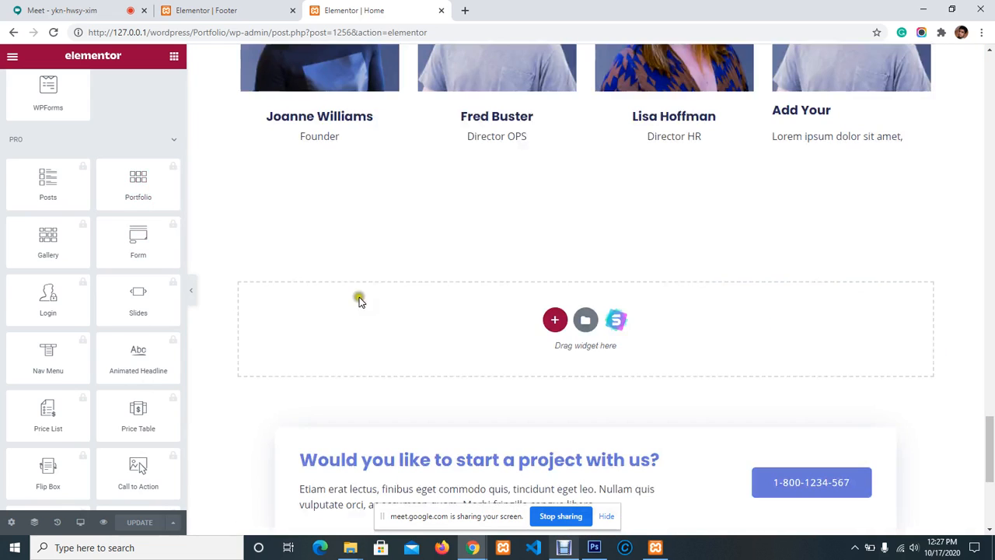
Step: Add two empty three-column sections, one above the other, between the leadership section and the call-to-action box
left_click(555, 321)
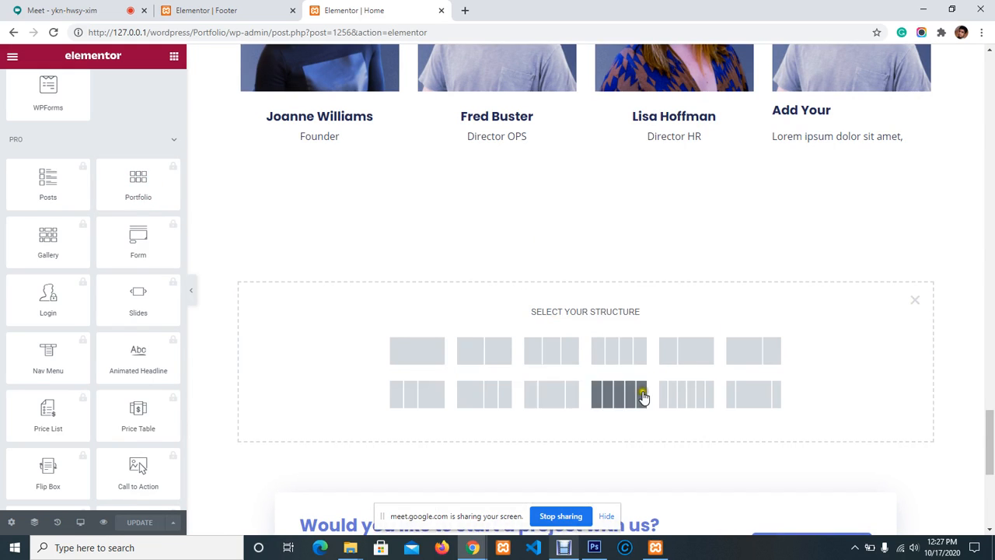
left_click_drag(565, 311, 675, 311)
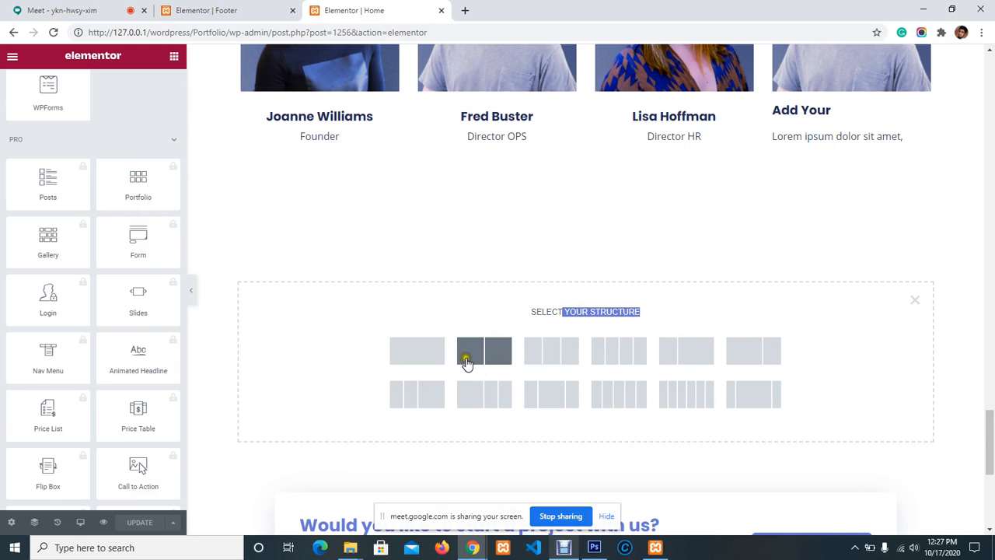
left_click(552, 350)
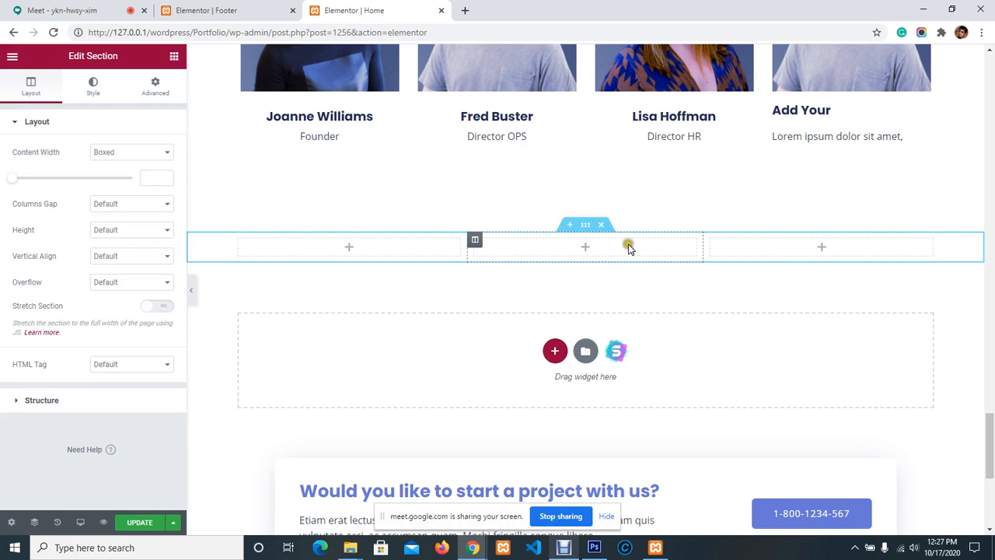
left_click(570, 225)
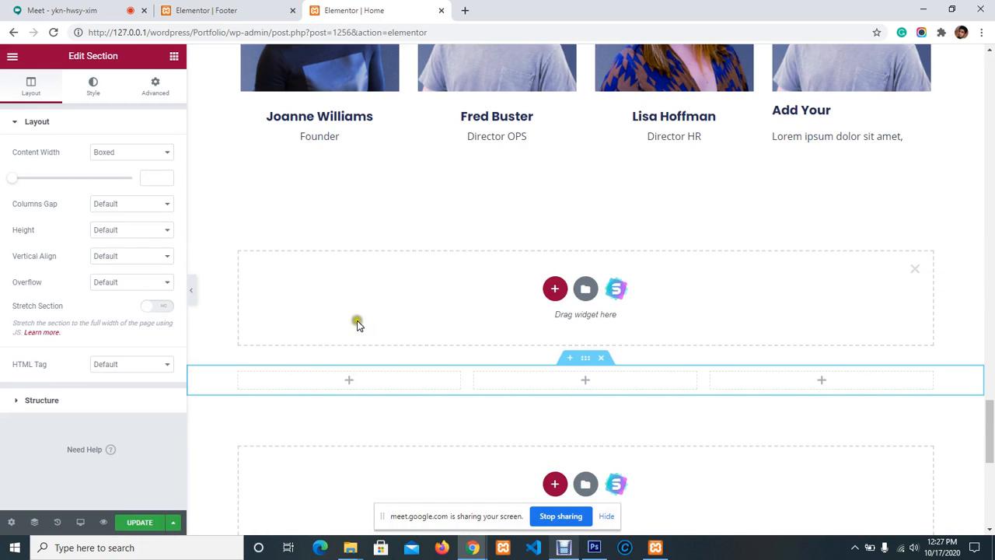
left_click(554, 288)
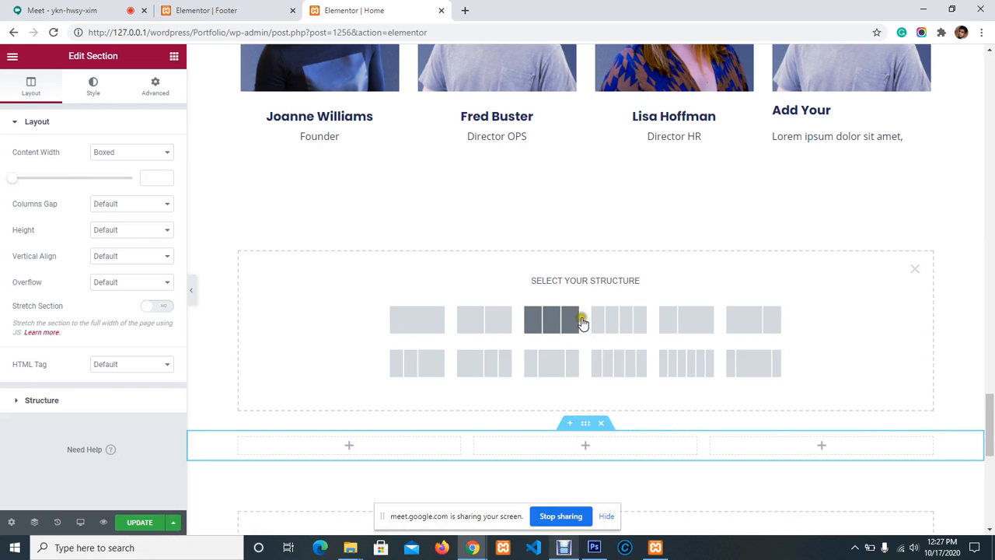
left_click(544, 325)
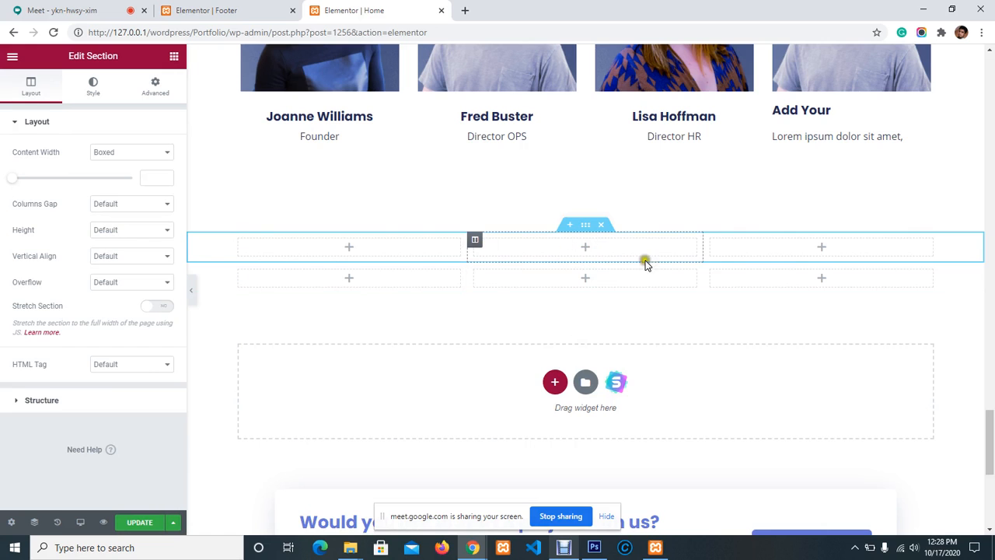
Step: Return to the widget list and delete both empty three-column sections below the leadership section
left_click(174, 56)
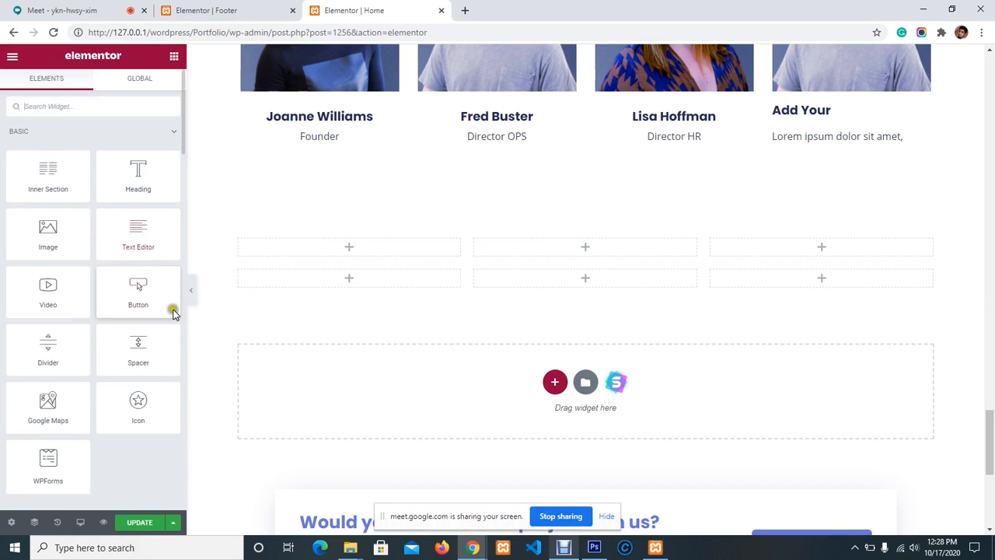
scroll(146, 336, "down", 3)
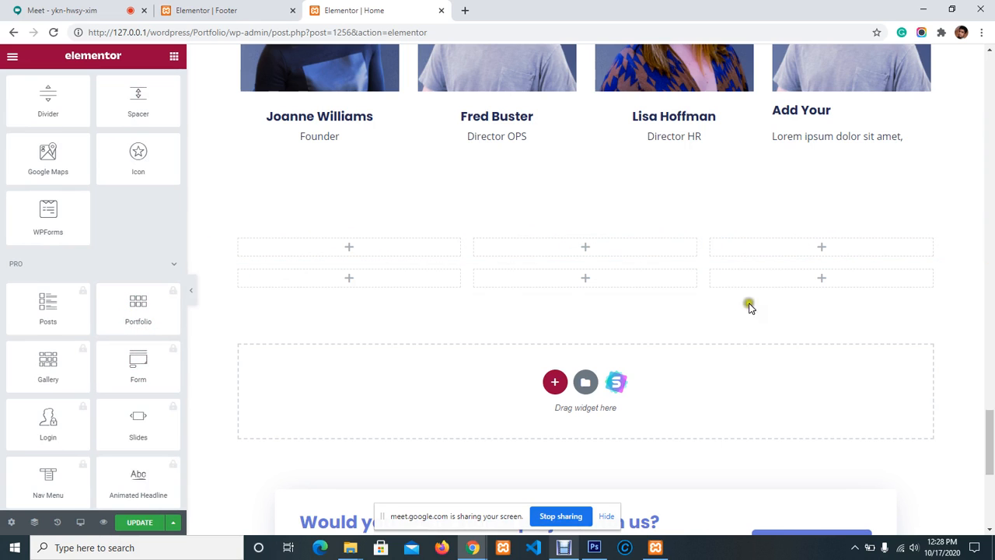
left_click(603, 224)
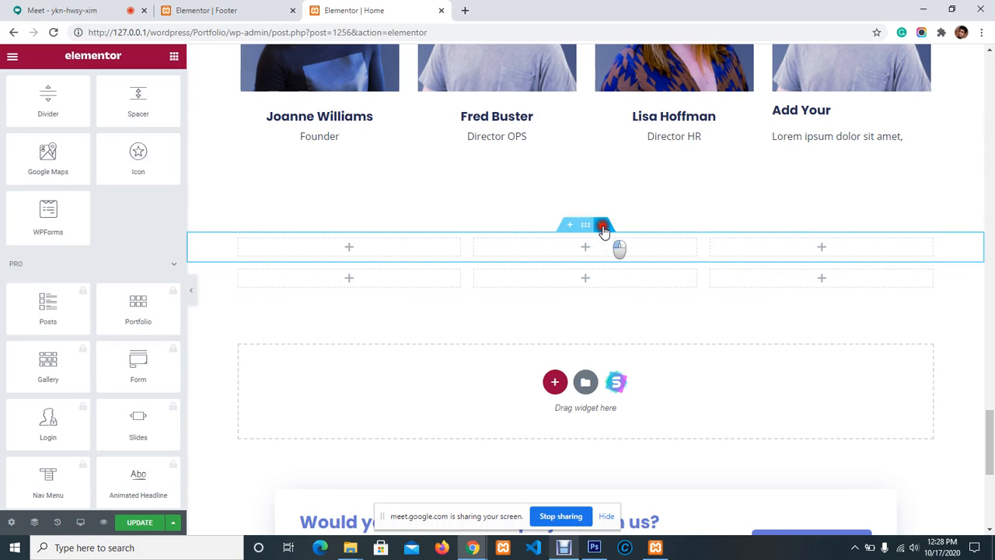
left_click(600, 224)
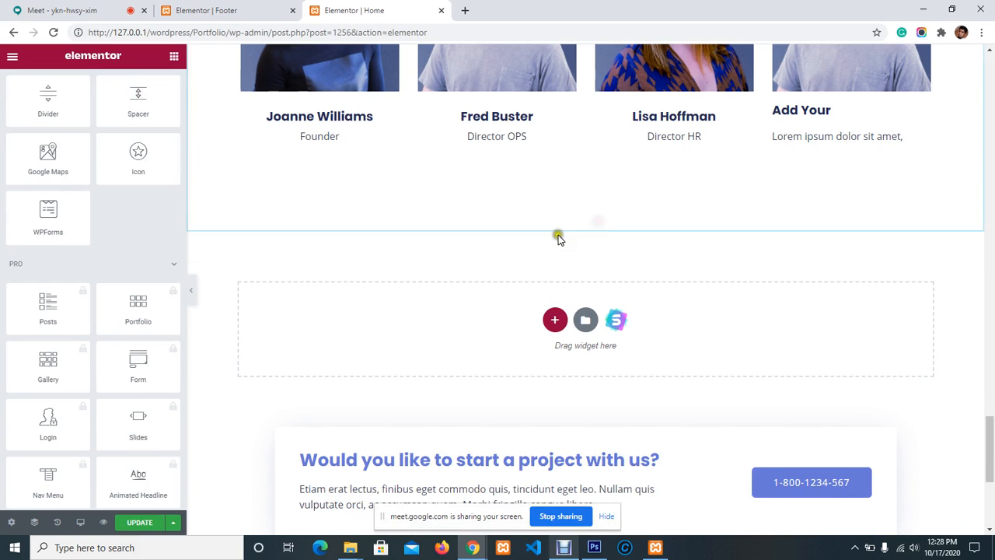
Step: Browse the available Elementor widgets through the Pro, General and Header, Footer & Blocks groups and return to the Basic group
scroll(137, 301, "down", 3)
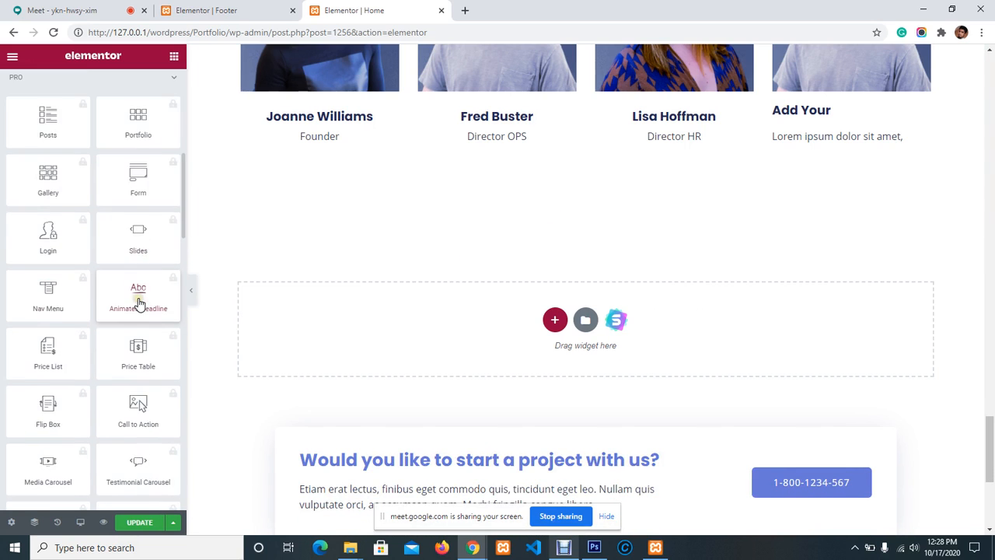
scroll(133, 313, "down", 10)
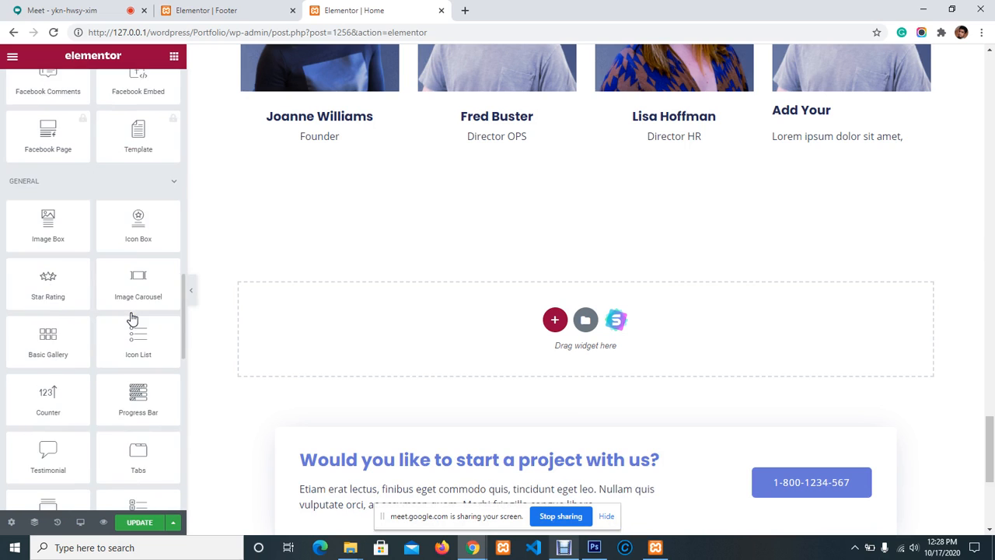
scroll(132, 318, "down", 5)
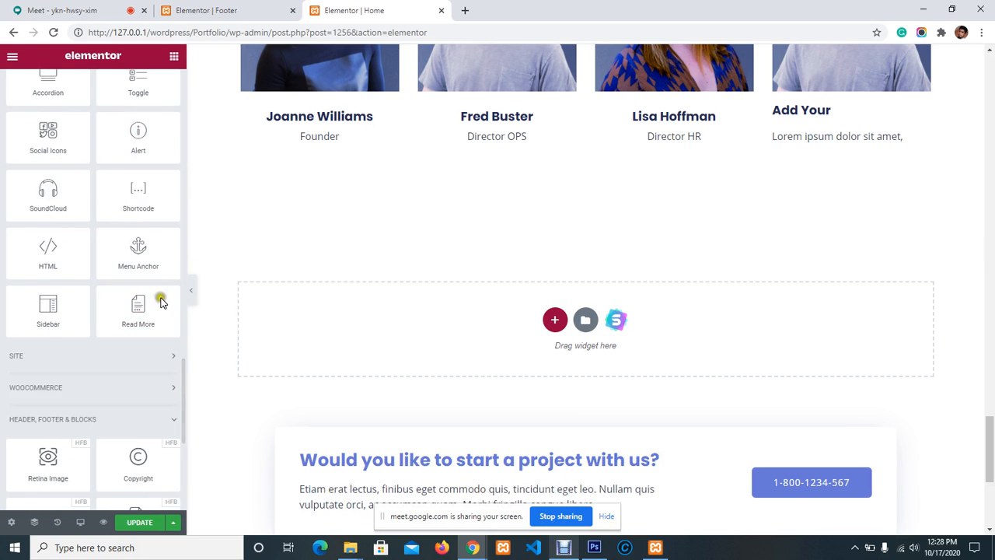
scroll(109, 331, "down", 2)
scroll(136, 287, "up", 10)
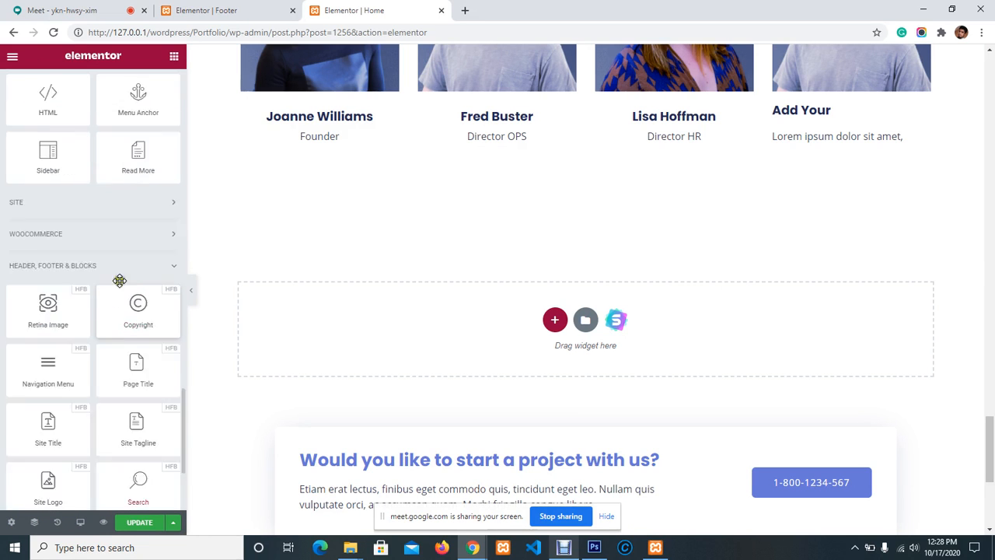
scroll(126, 232, "up", 10)
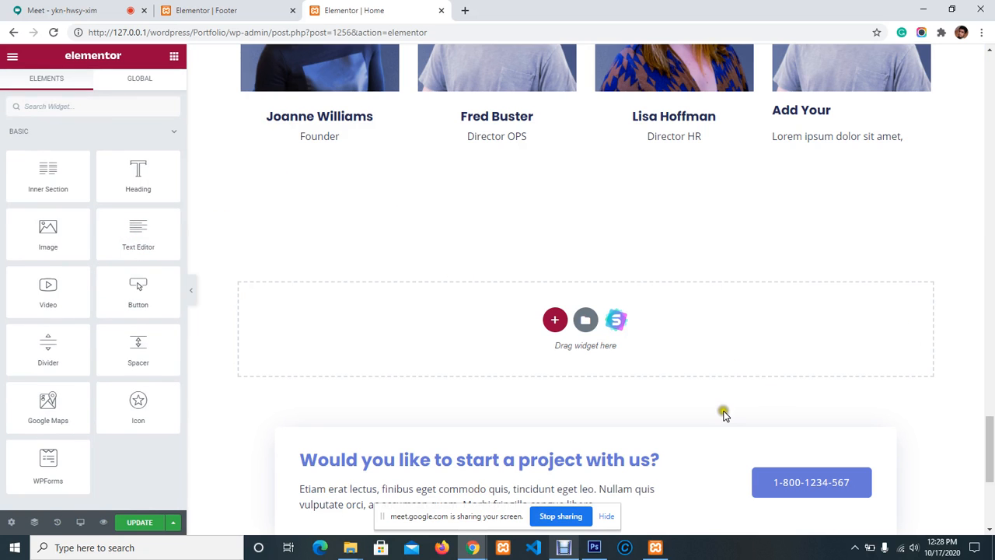
Step: Review the Home page's testimonial, leadership, footer and portfolio sections, ending at the hero section
scroll(723, 414, "down", 3)
scroll(582, 271, "up", 10)
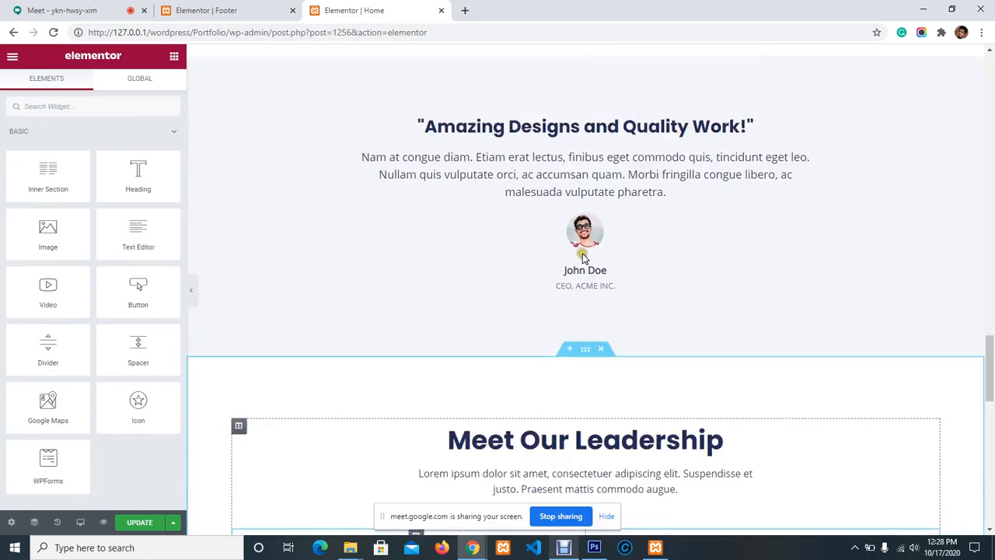
scroll(582, 253, "down", 10)
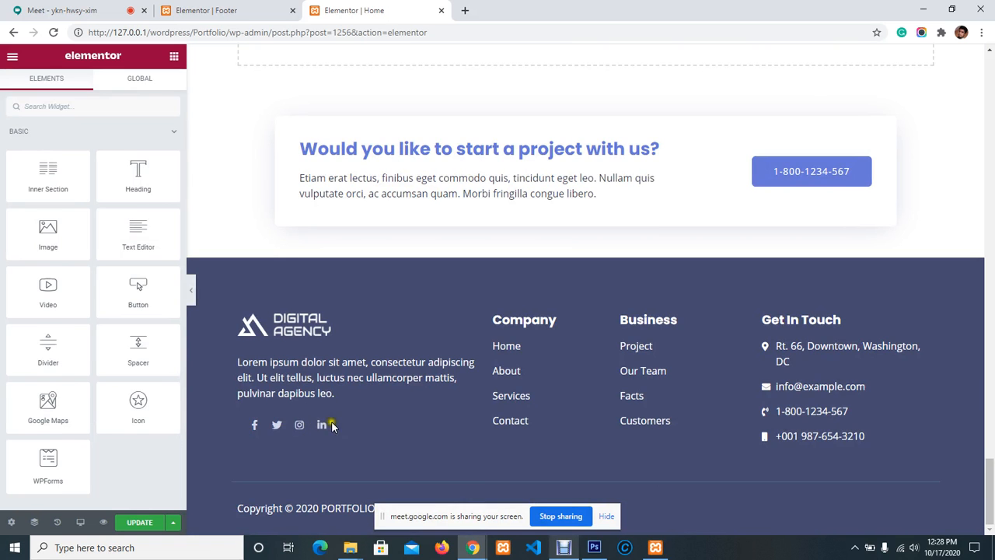
scroll(389, 407, "up", 4)
scroll(392, 406, "down", 4)
scroll(802, 343, "up", 9)
scroll(802, 343, "up", 15)
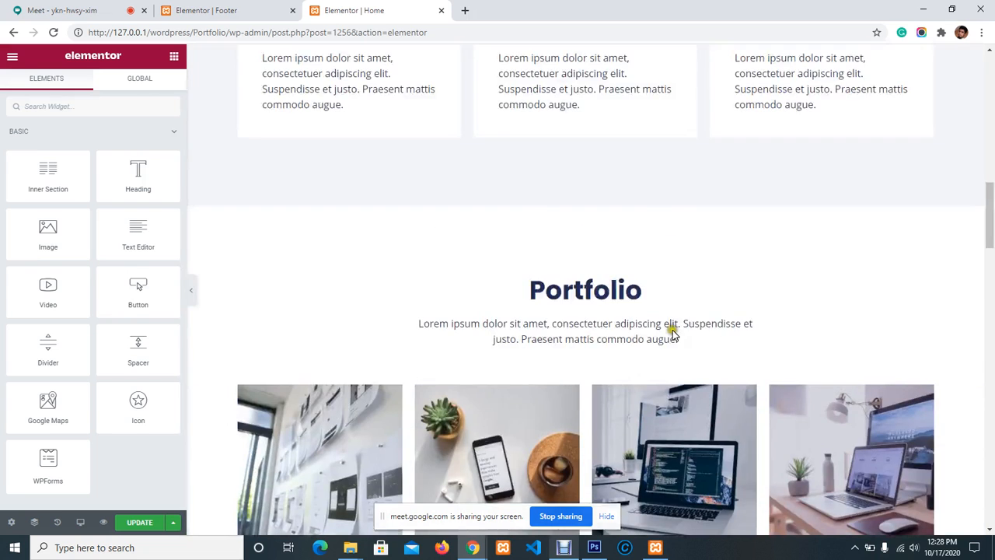
scroll(660, 325, "up", 10)
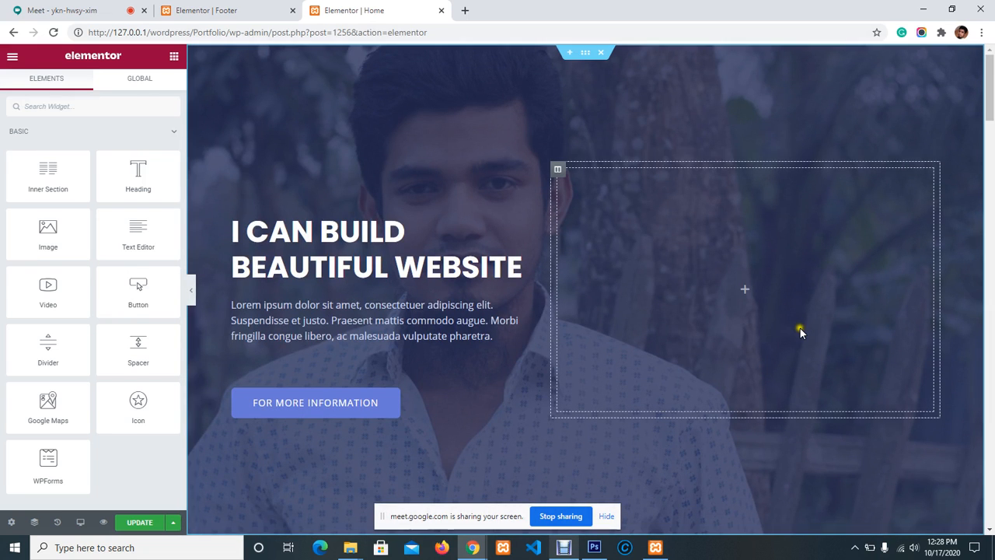
left_click(942, 549)
left_click(942, 549)
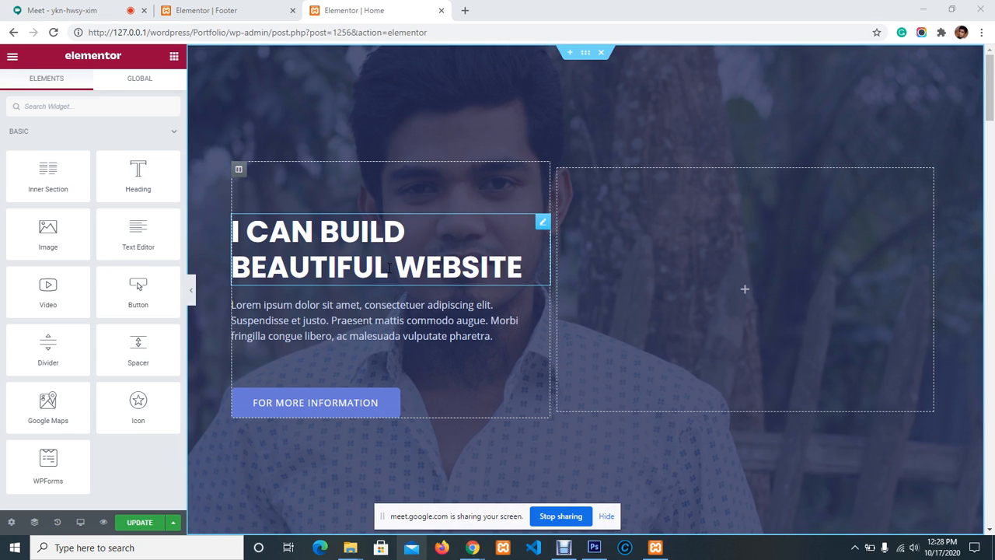
left_click(250, 16)
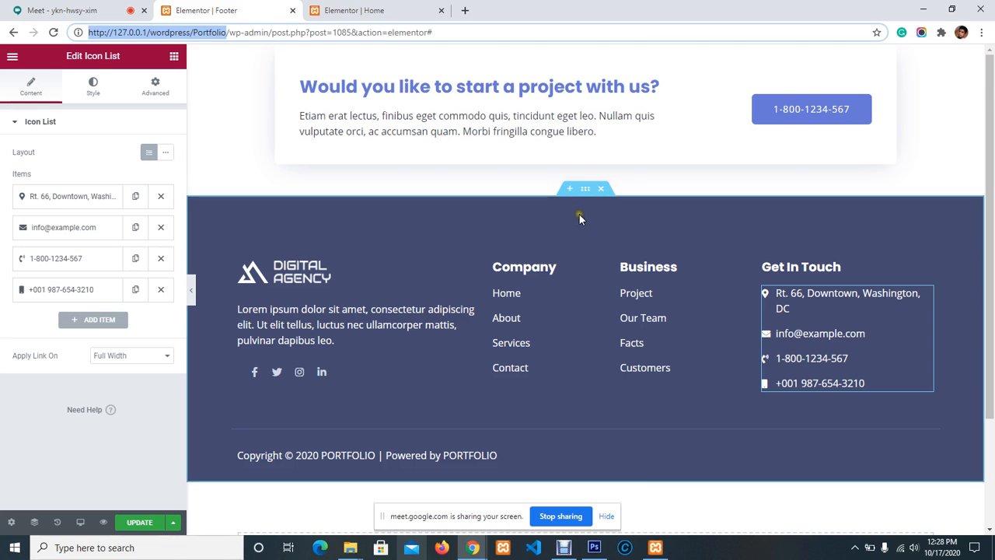
left_click(10, 32)
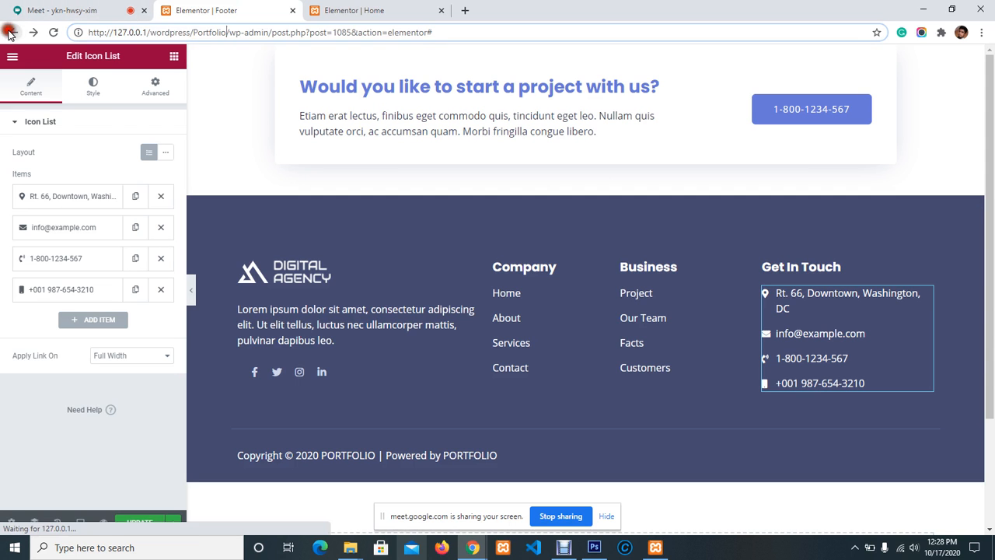
left_click(373, 10)
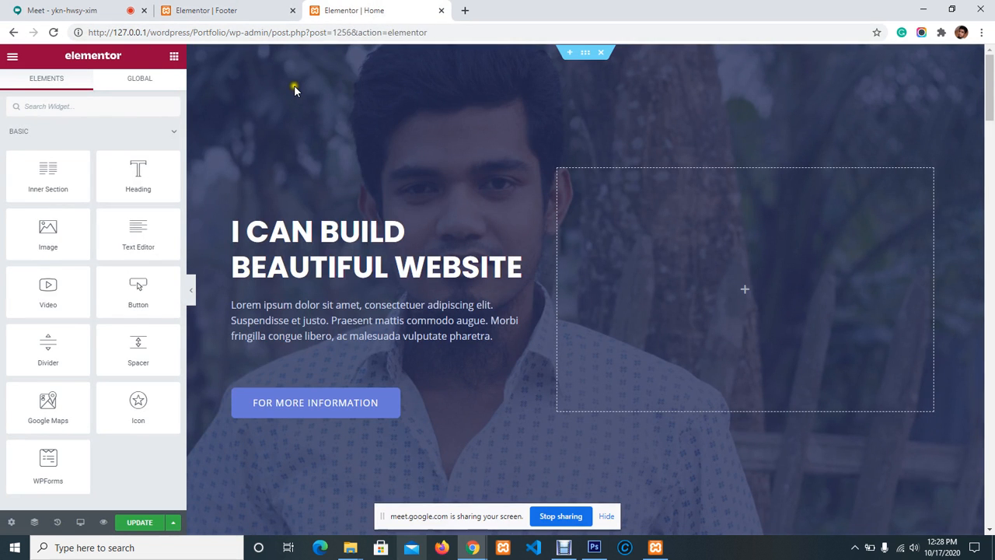
left_click_drag(268, 32, 87, 32)
key("ctrl+c")
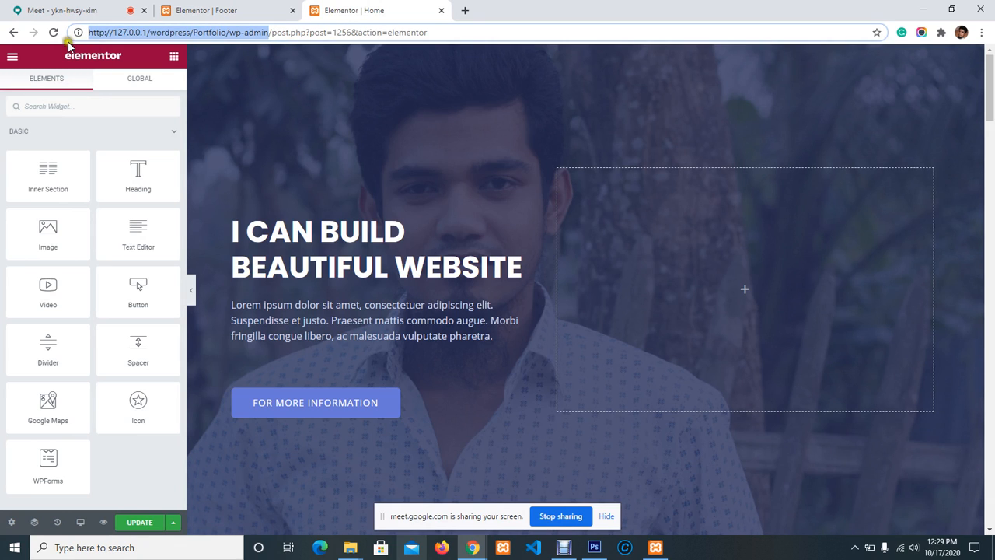
left_click(467, 9)
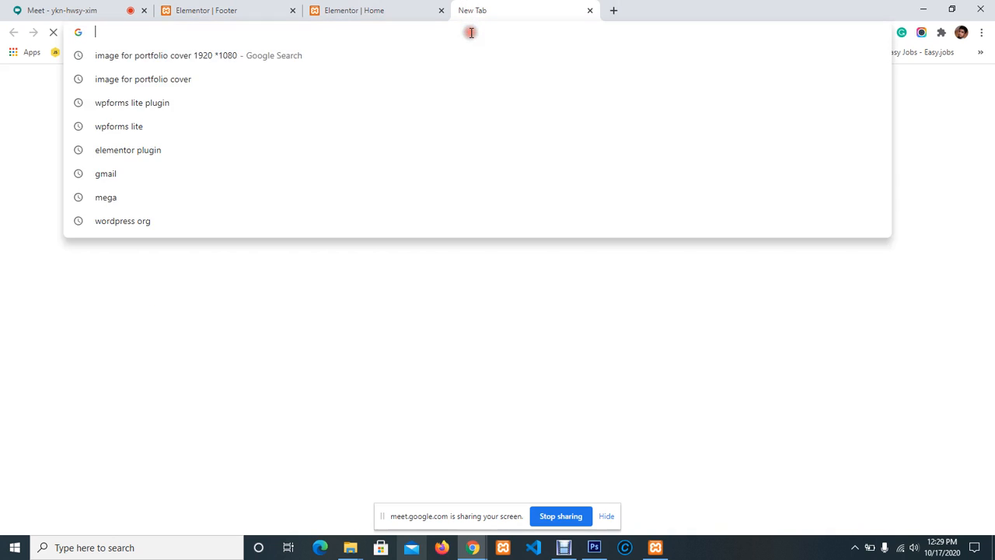
key("ctrl+v")
key("Return")
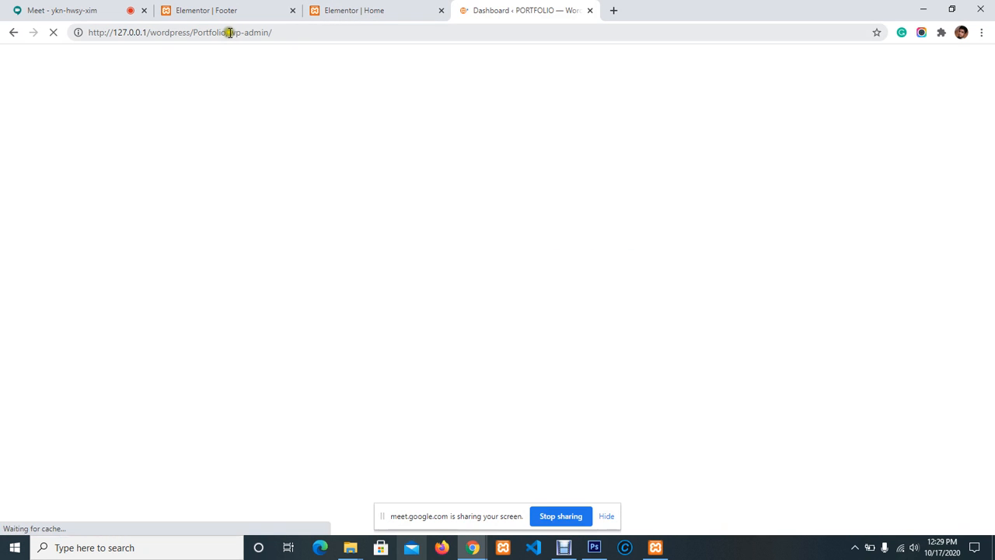
left_click_drag(231, 32, 695, 51)
key("BackSpace")
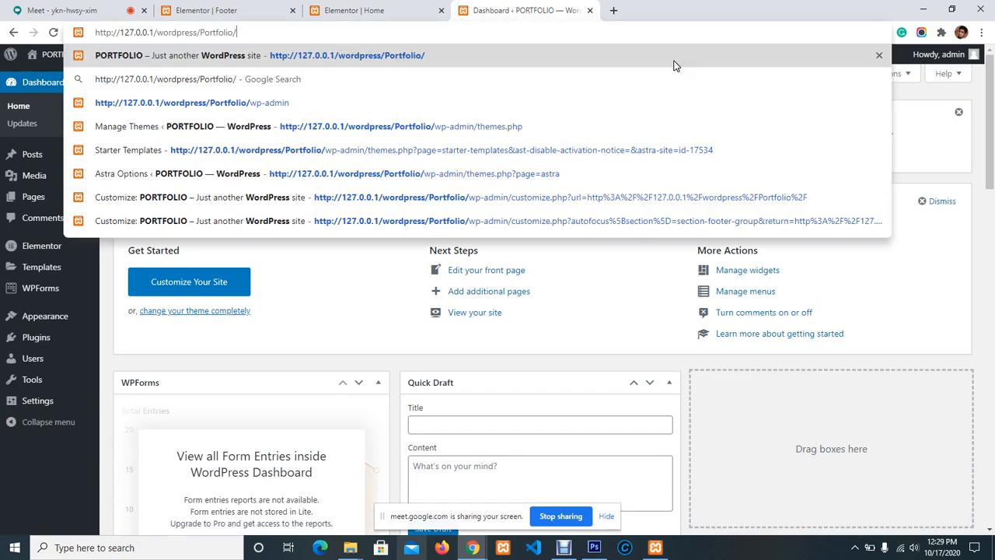
key("Return")
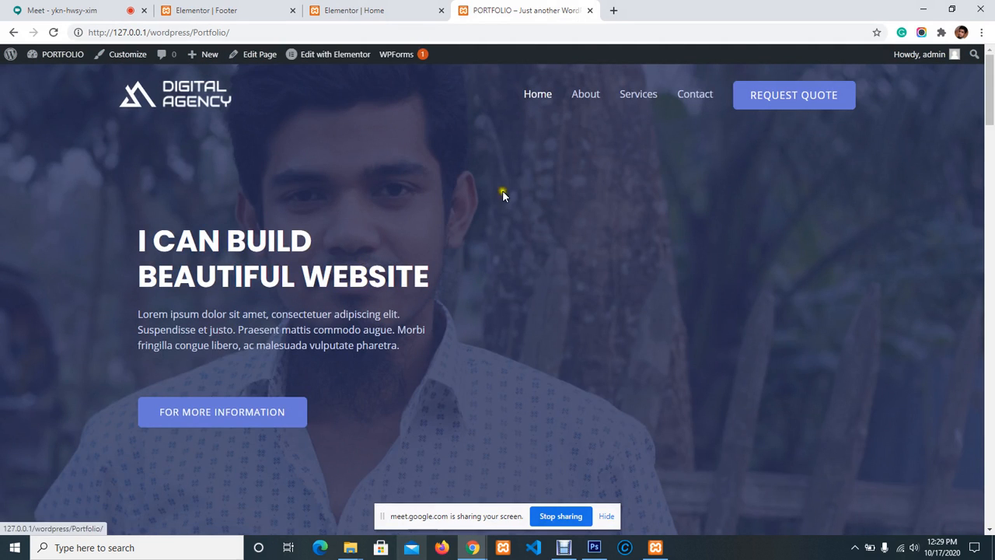
Step: Review the live home page from the hero section down to Our Customers and return to the hero section
scroll(406, 238, "down", 5)
scroll(409, 240, "down", 5)
scroll(408, 240, "up", 10)
scroll(410, 236, "down", 6)
scroll(409, 236, "down", 3)
scroll(409, 236, "up", 4)
scroll(410, 235, "down", 4)
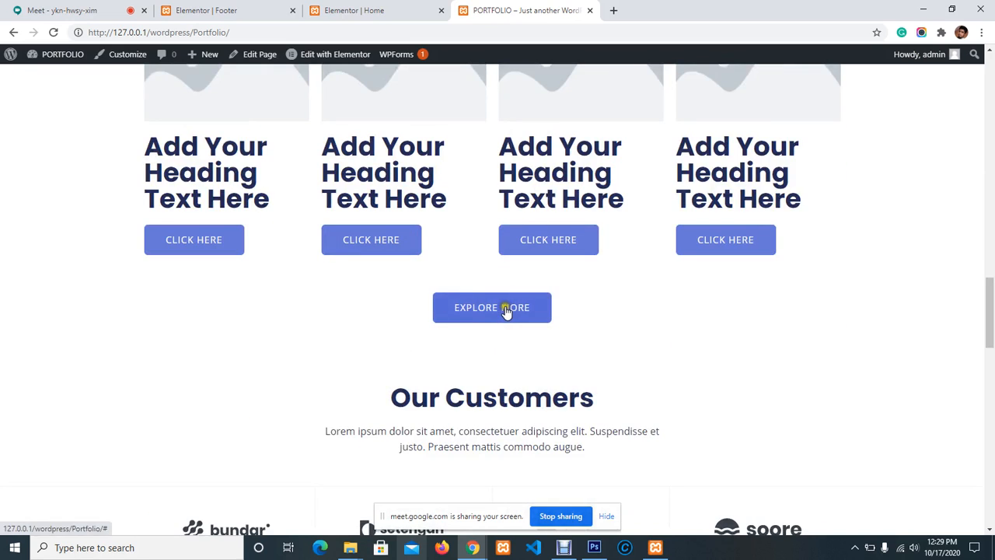
scroll(517, 287, "up", 7)
scroll(576, 202, "up", 8)
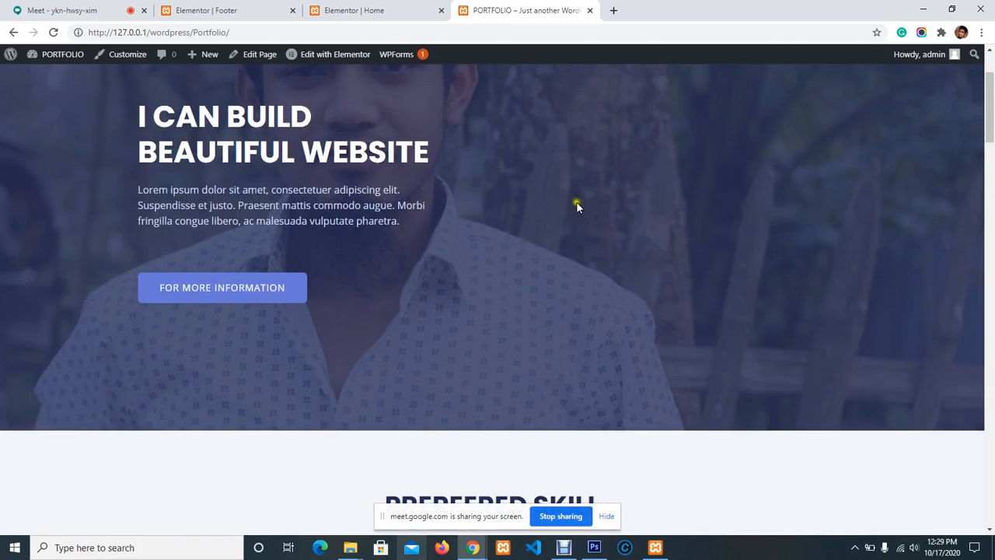
Step: Open the live About page and review its Who Are We, Our Mission and What We Do cards
left_click(585, 92)
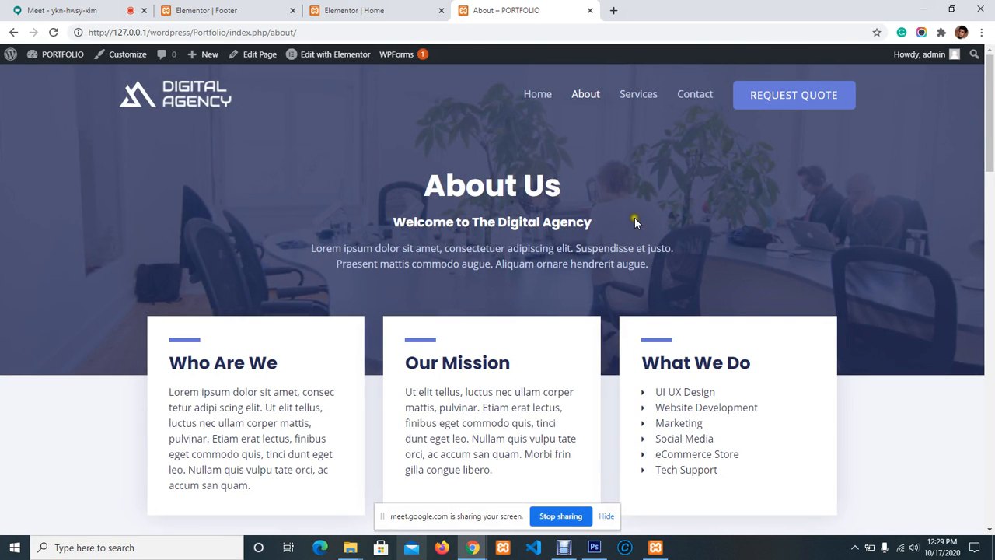
scroll(496, 265, "down", 2)
left_click_drag(266, 375, 162, 231)
scroll(481, 338, "down", 2)
scroll(480, 339, "down", 6)
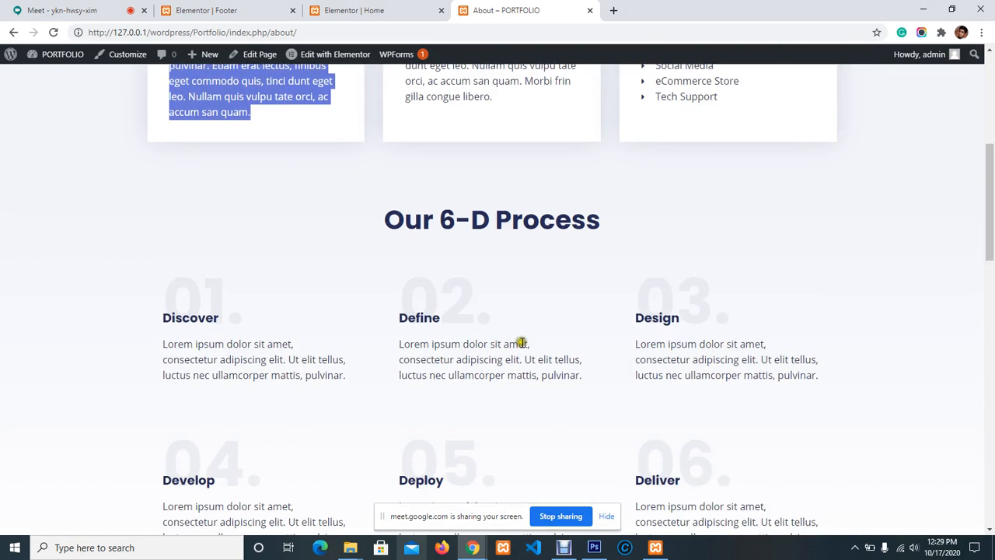
Step: Examine the About page's Our 6-D Process section, the Why Choose Us accordion, Some Numbers and the footer
scroll(466, 342, "up", 4)
left_click_drag(365, 207, 640, 222)
left_click(659, 218)
left_click_drag(389, 220, 628, 218)
left_click(671, 216)
left_click_drag(394, 220, 653, 225)
left_click(655, 216)
scroll(518, 236, "down", 3)
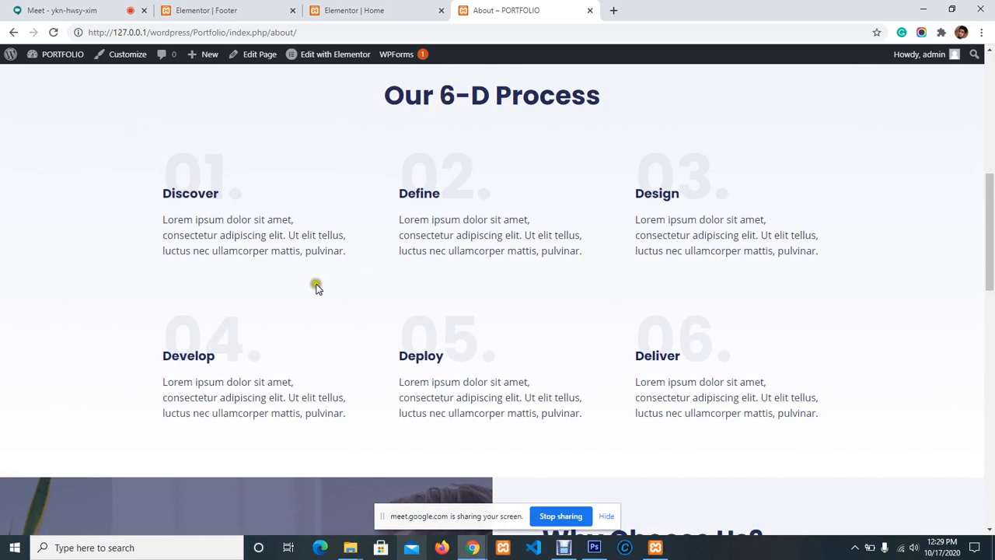
scroll(315, 287, "down", 7)
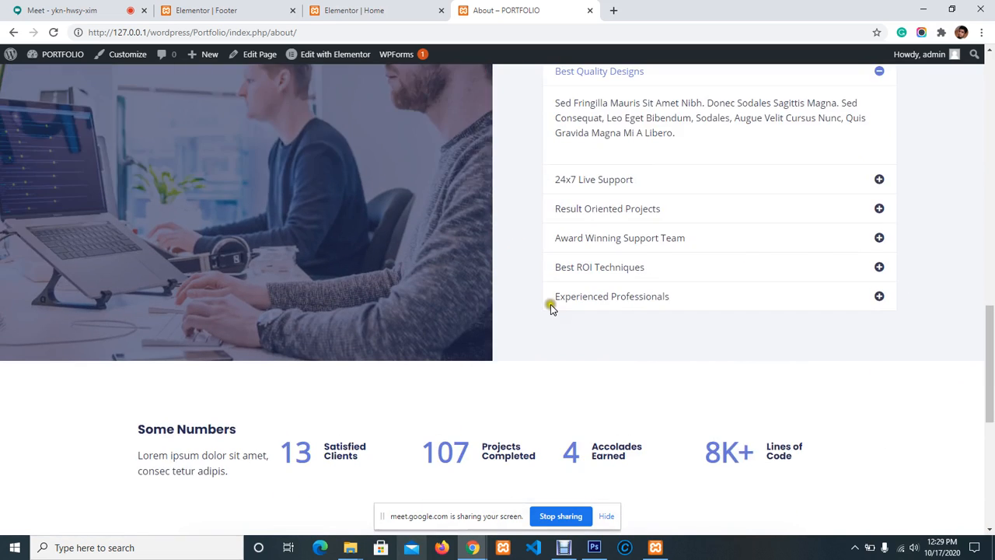
scroll(550, 306, "down", 5)
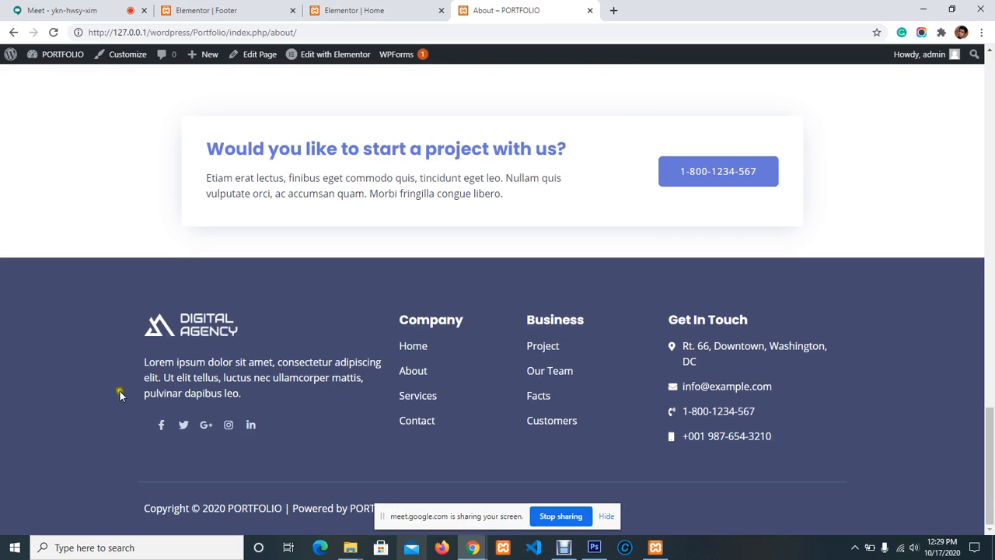
Step: Look back over the About page's Some Numbers and project call-to-action sections, and open the live Services page
scroll(538, 371, "up", 5)
scroll(540, 370, "down", 5)
scroll(297, 400, "up", 3)
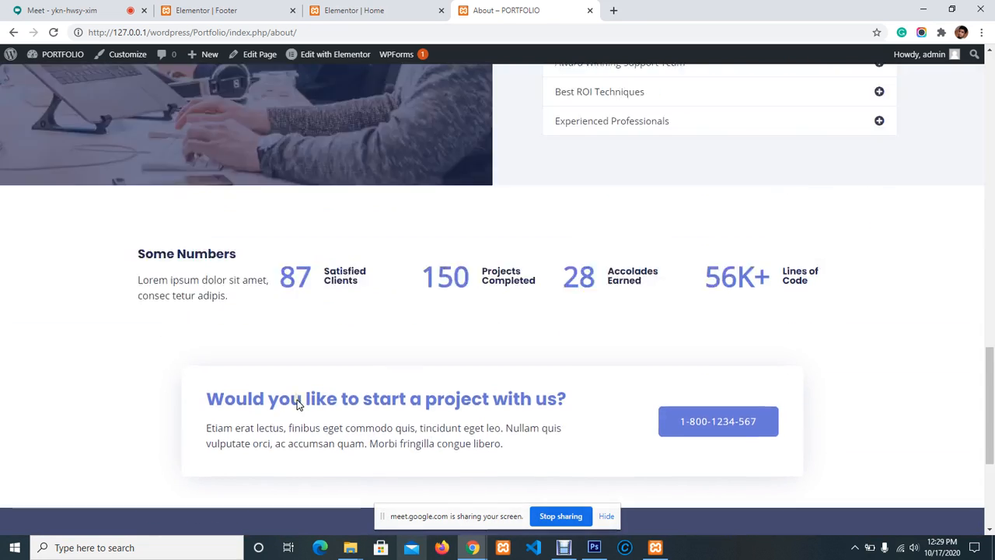
scroll(296, 398, "down", 3)
scroll(296, 398, "up", 12)
scroll(464, 360, "up", 3)
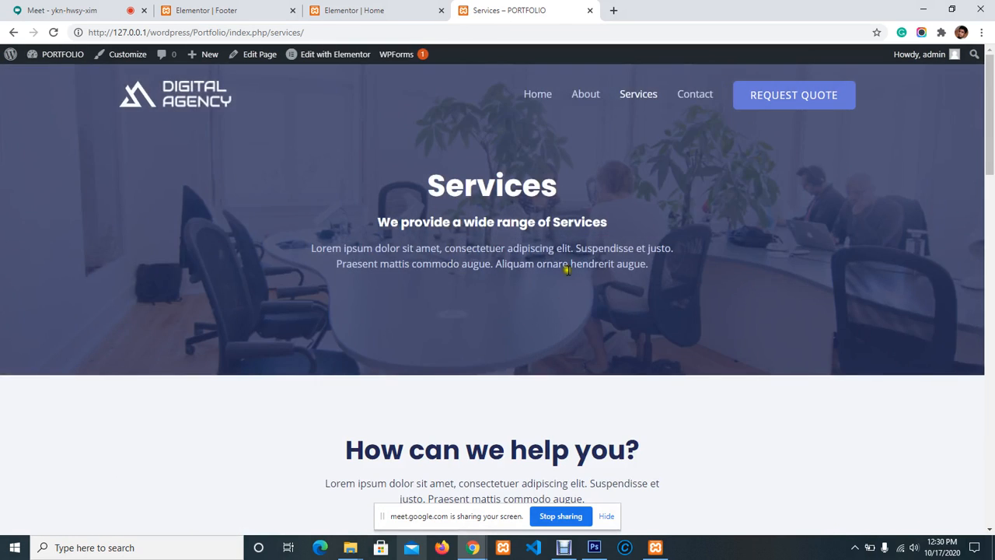
Step: Review the live Services page from the How can we help you cards through the testimonial to the footer, and return to the hero section
scroll(568, 272, "down", 5)
scroll(568, 275, "down", 5)
scroll(567, 275, "up", 3)
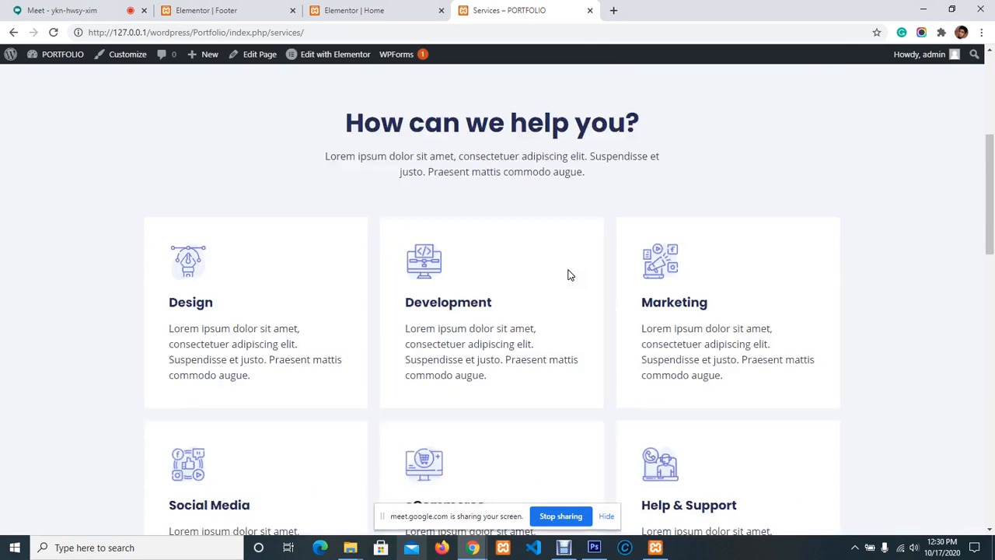
scroll(567, 275, "down", 10)
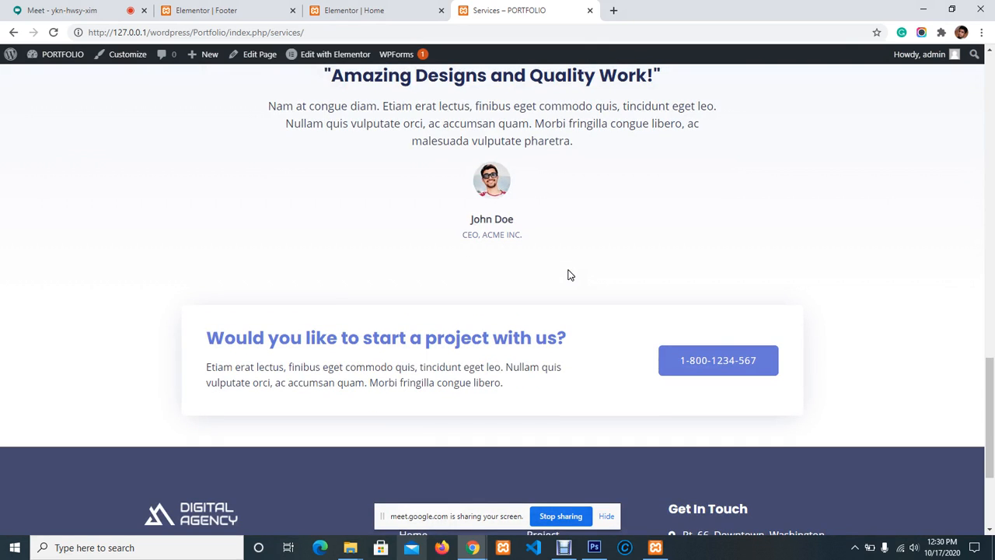
scroll(473, 329, "up", 2)
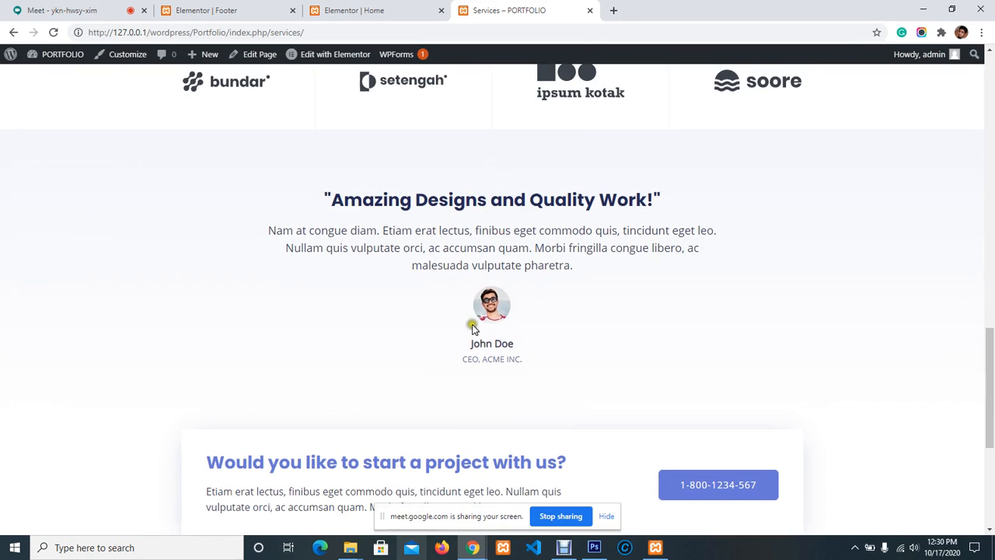
scroll(509, 315, "down", 4)
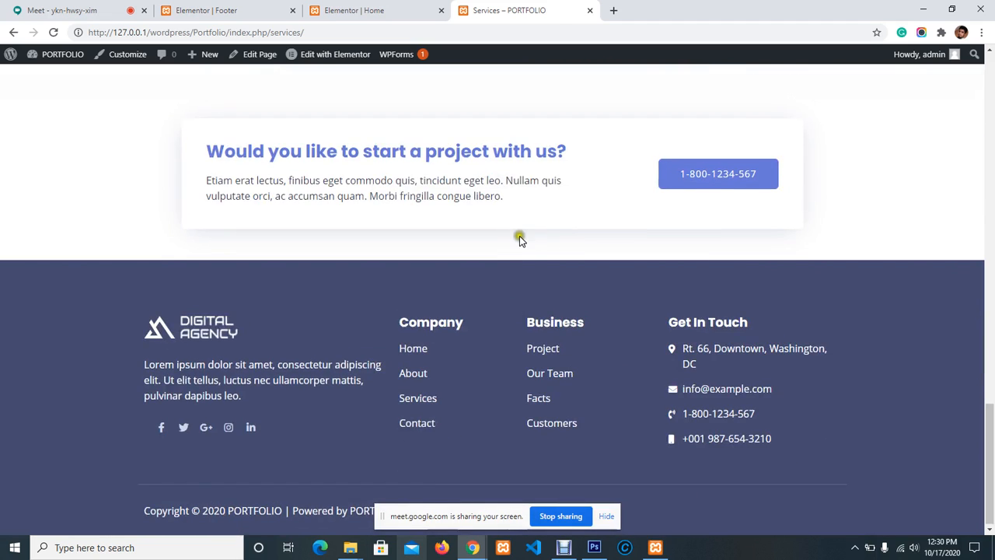
scroll(536, 241, "up", 10)
scroll(557, 244, "up", 5)
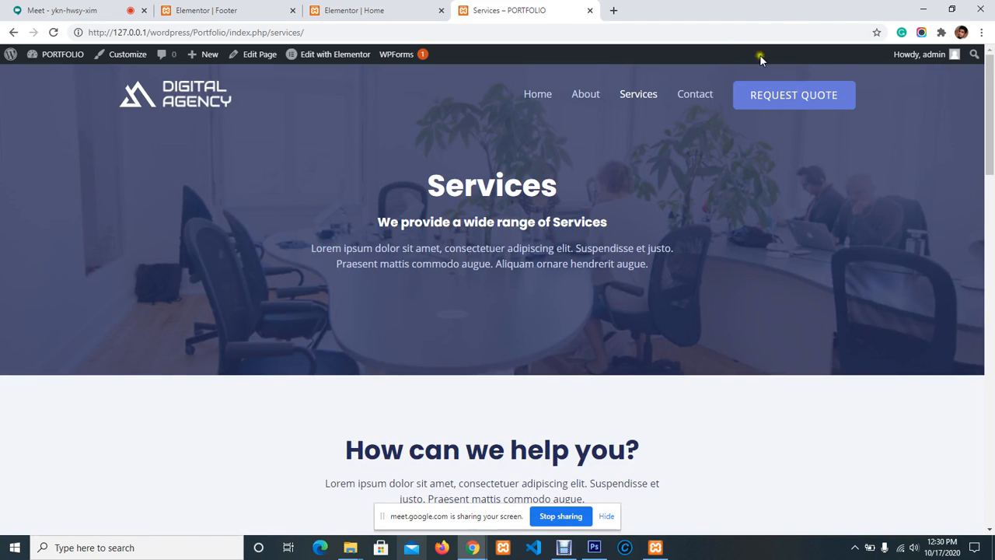
Step: Review the live Contact page's consultation form, map and contact details, and open the page for editing in Elementor
left_click(691, 94)
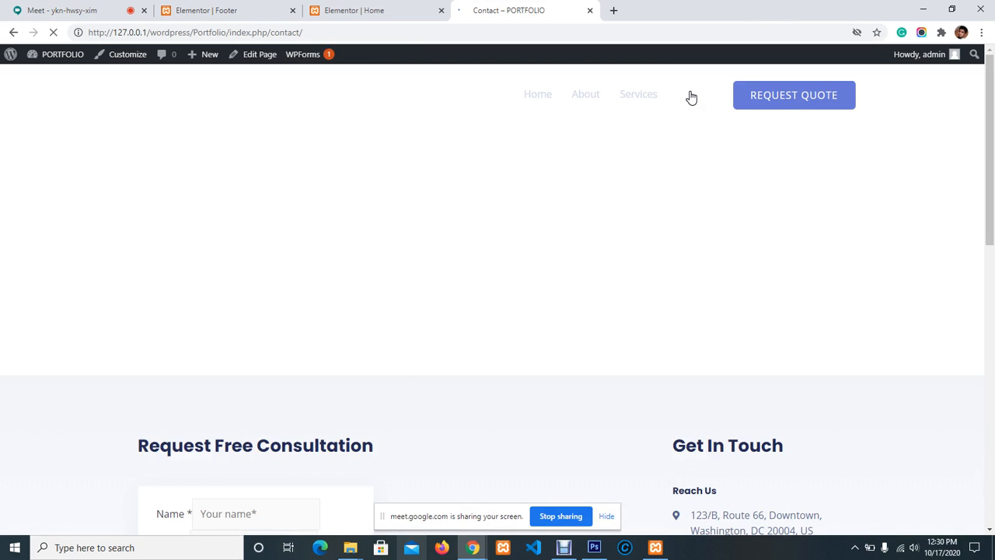
scroll(411, 340, "down", 4)
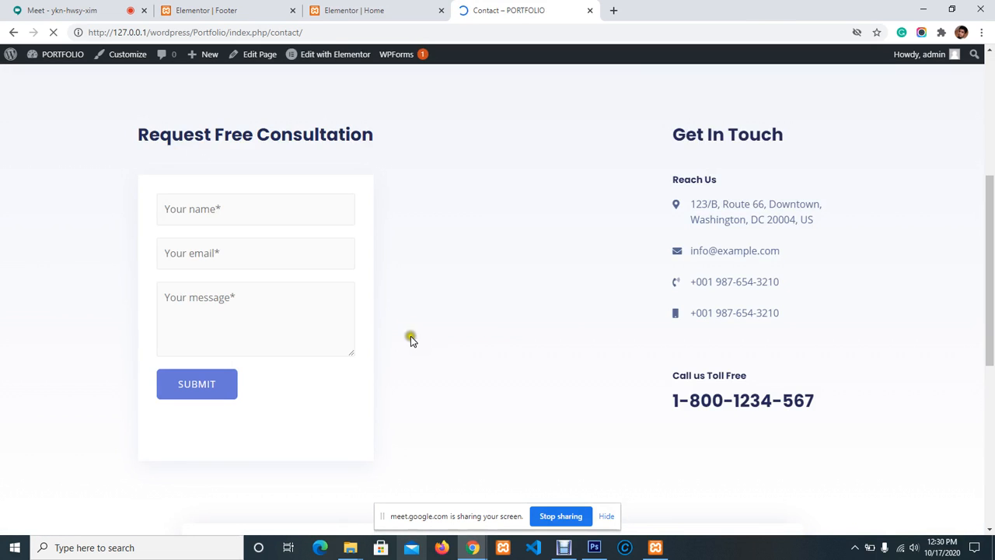
scroll(633, 333, "down", 3)
scroll(629, 323, "up", 1)
scroll(628, 323, "up", 3)
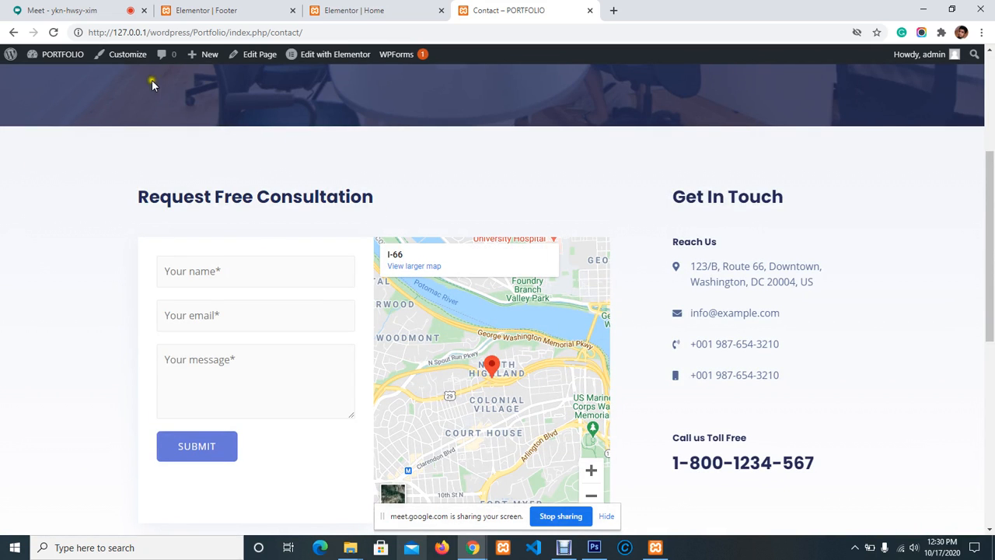
mouse_move(323, 60)
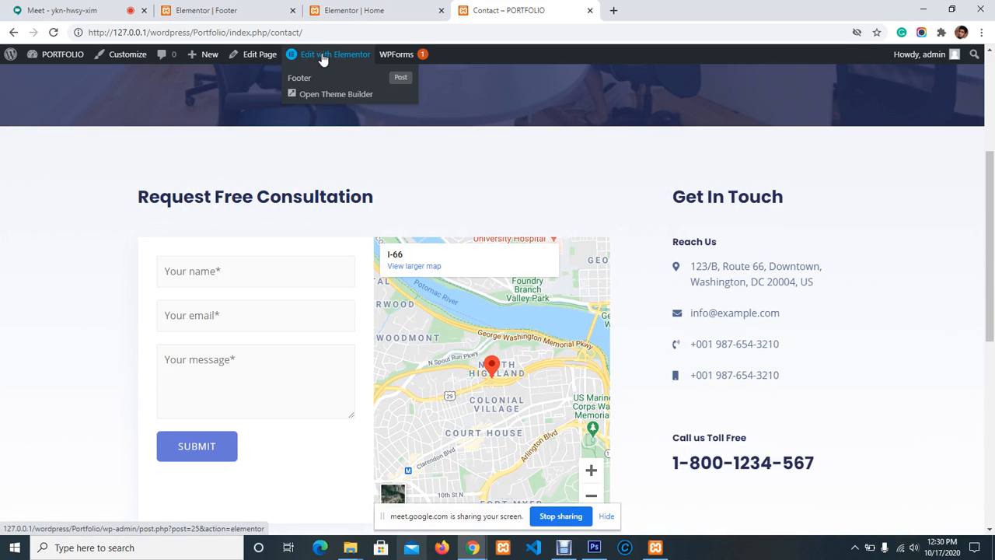
left_click(323, 60)
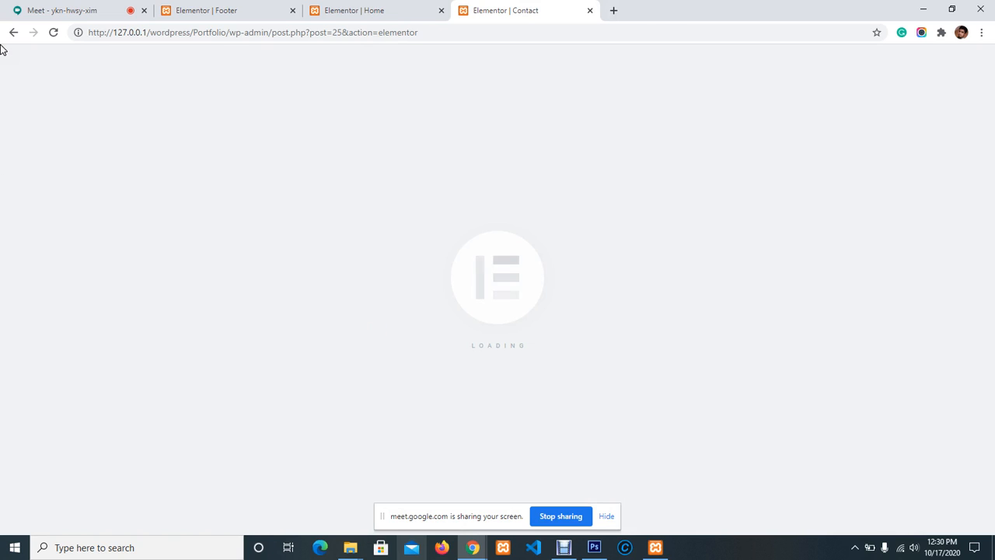
Step: Check the participant list in the Google Meet call, close the meeting details and return to the Contact page editor
left_click(16, 7)
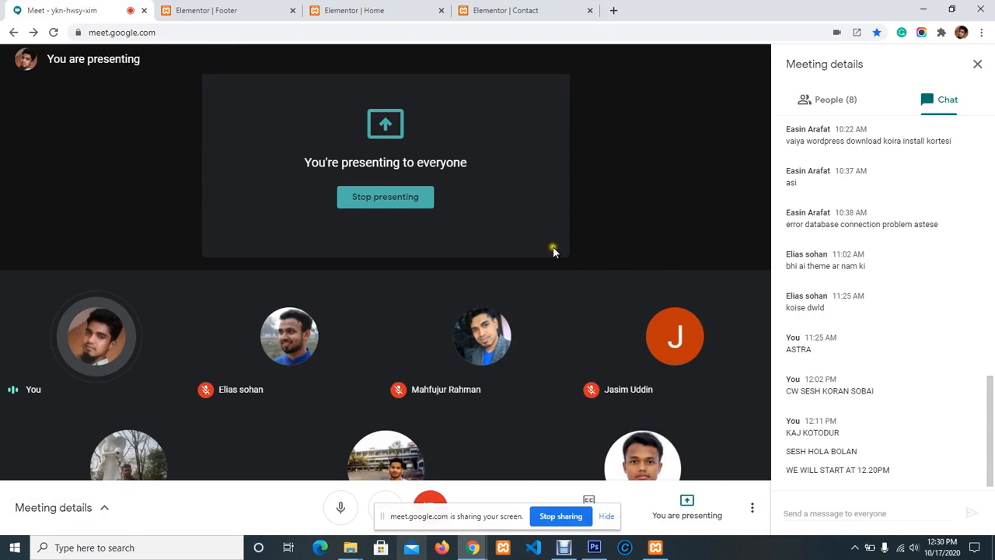
left_click(837, 101)
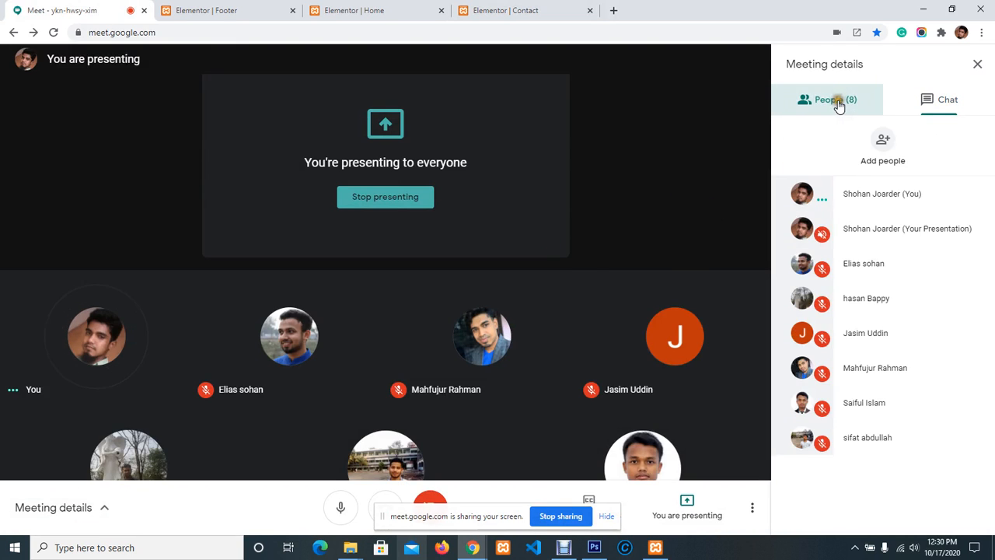
left_click(978, 64)
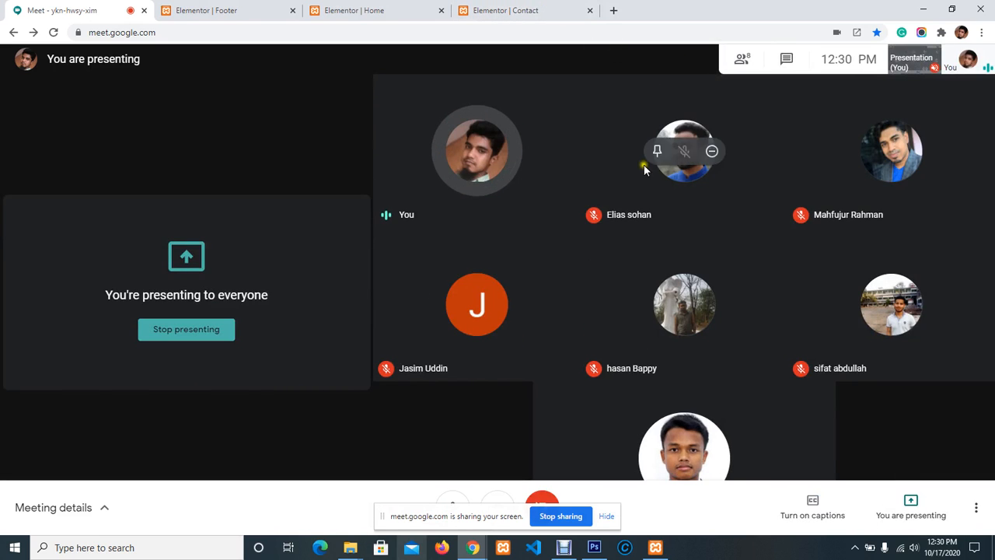
left_click(513, 10)
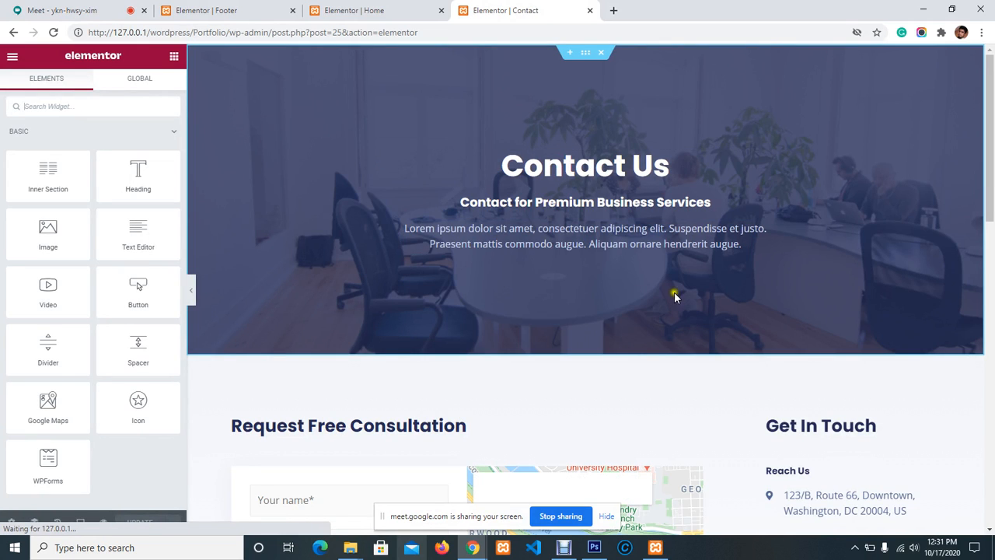
left_click_drag(743, 244, 410, 216)
left_click(285, 196)
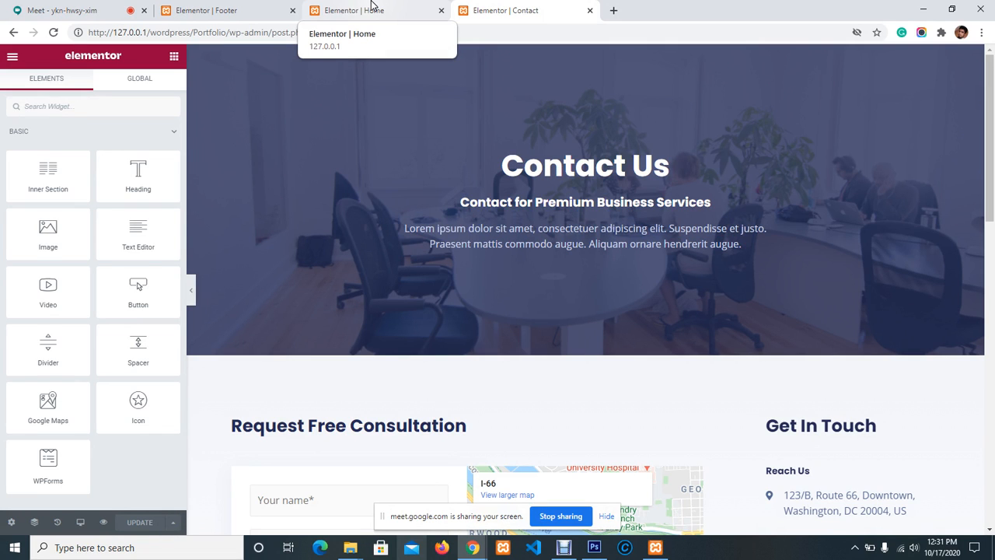
Step: Set the location of the Google Maps widget beside the consultation form to GAZIPUR and update the Contact page
scroll(558, 309, "down", 4)
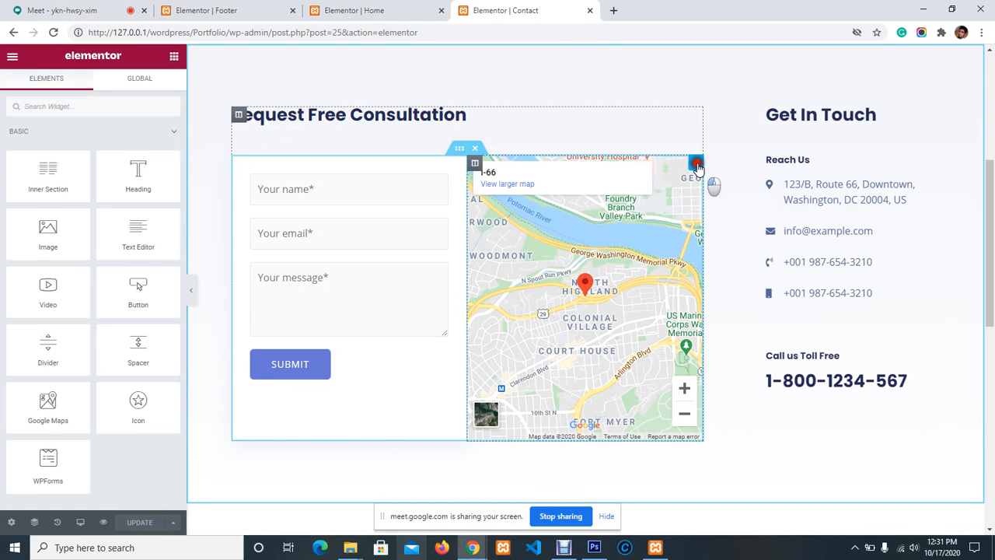
left_click(696, 165)
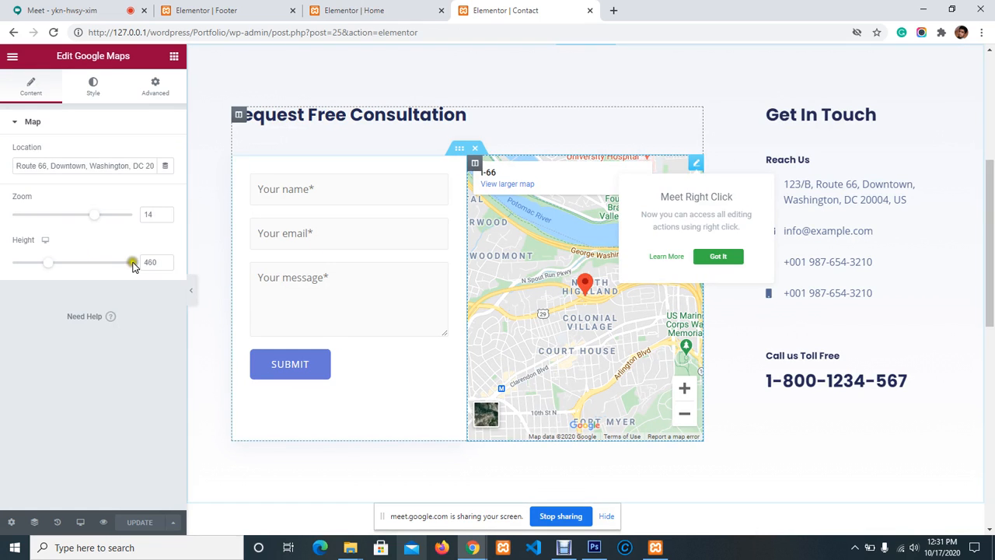
left_click(123, 167)
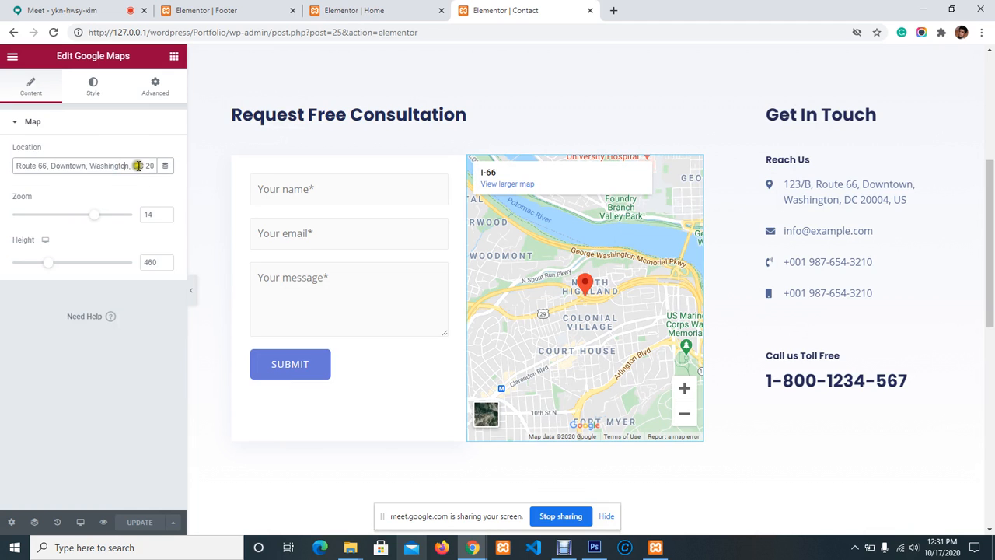
triple_click(138, 166)
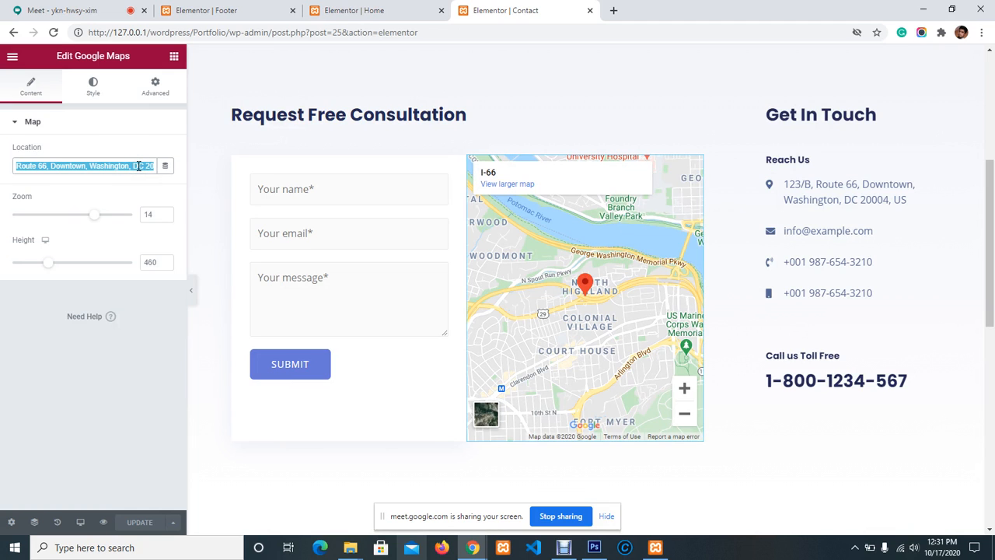
type("GAZIPUR")
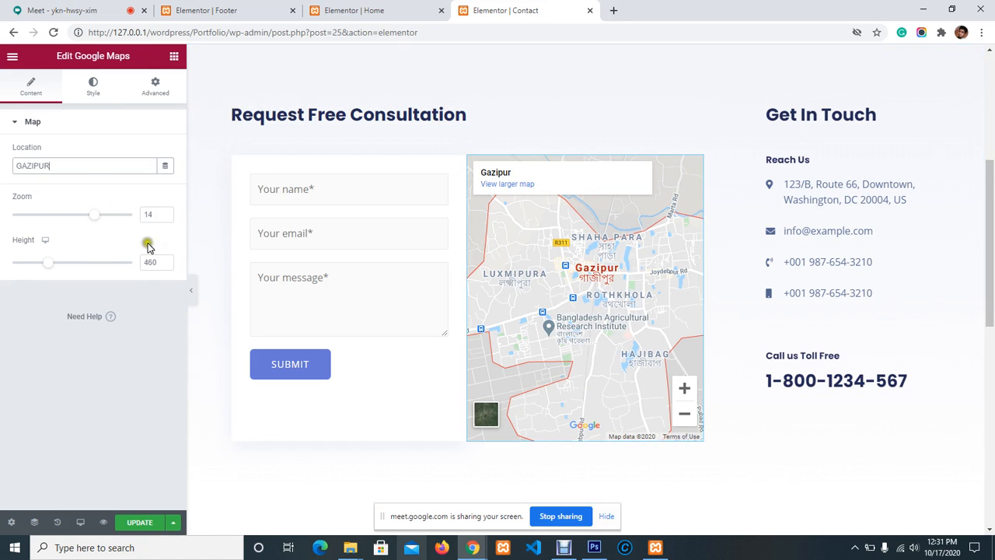
left_click(140, 521)
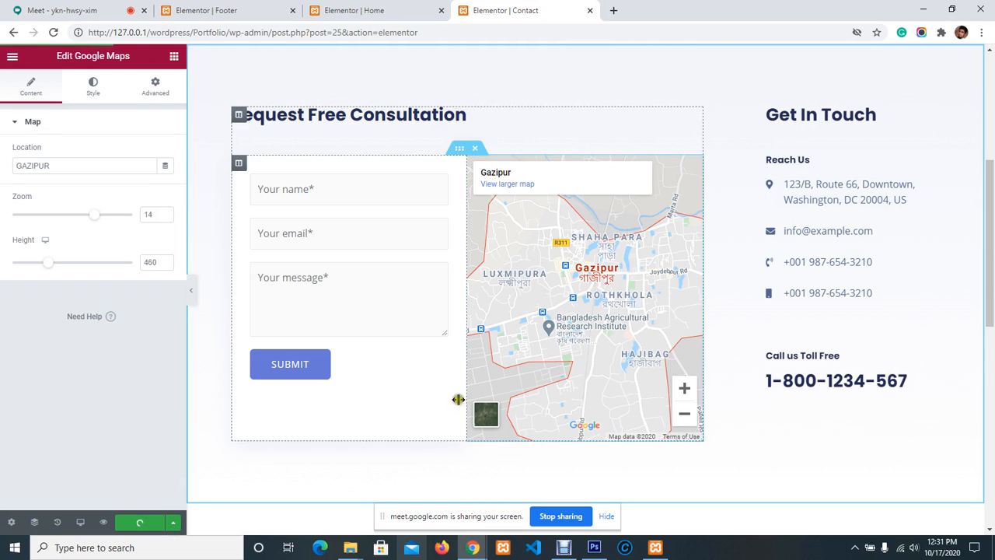
Step: Examine the Contact page in the editor from the hero section down to the footer, checking the Google Meet call in between
scroll(498, 355, "up", 4)
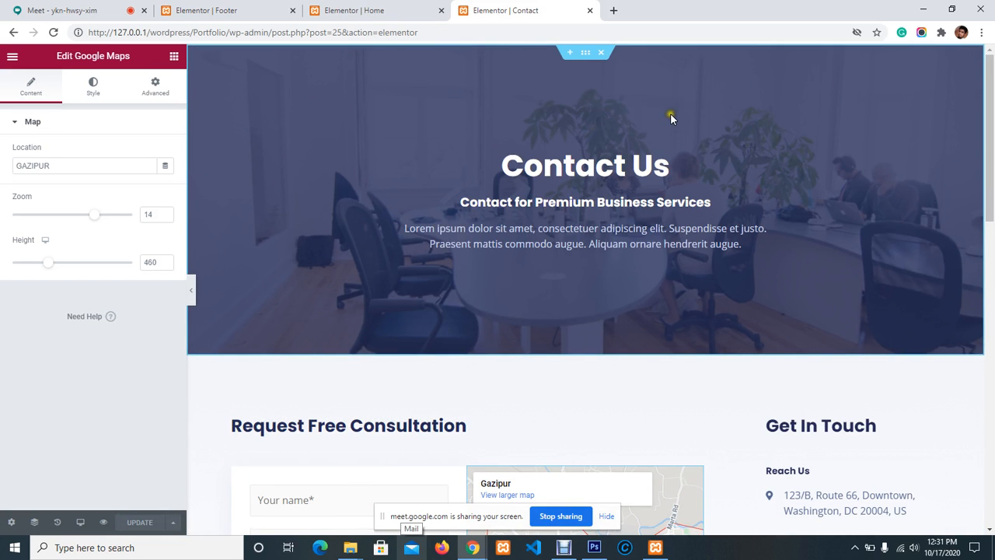
scroll(671, 118, "down", 10)
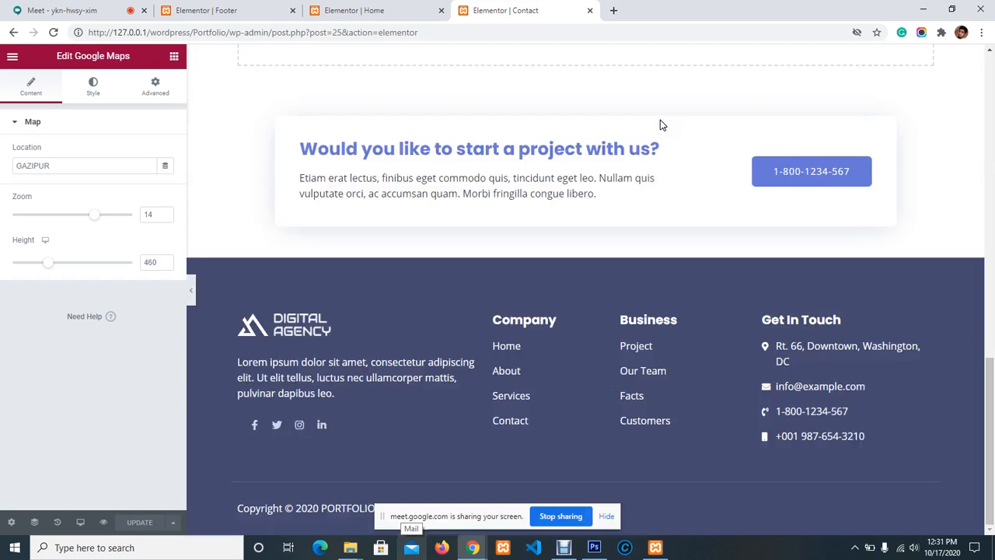
scroll(660, 124, "up", 5)
left_click(60, 6)
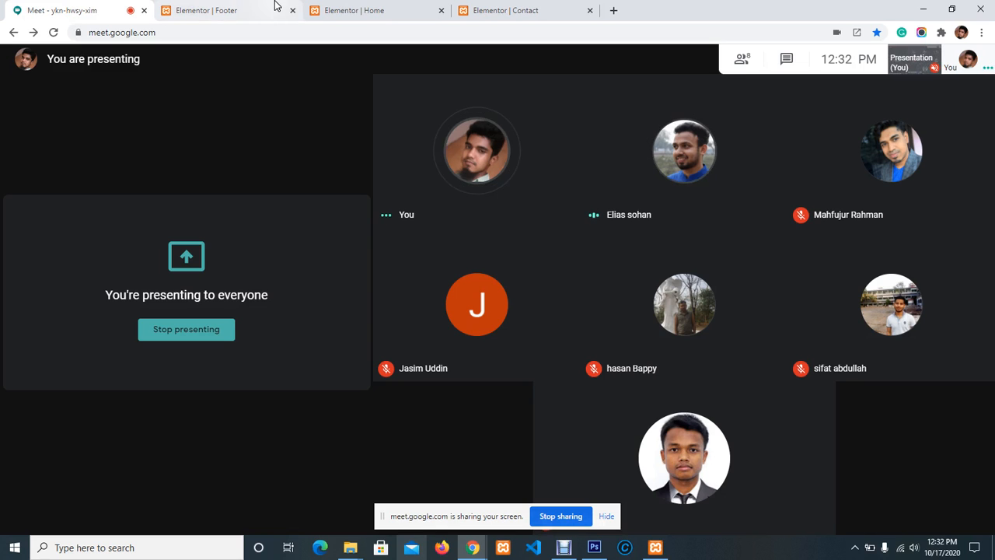
left_click(504, 11)
scroll(228, 155, "up", 5)
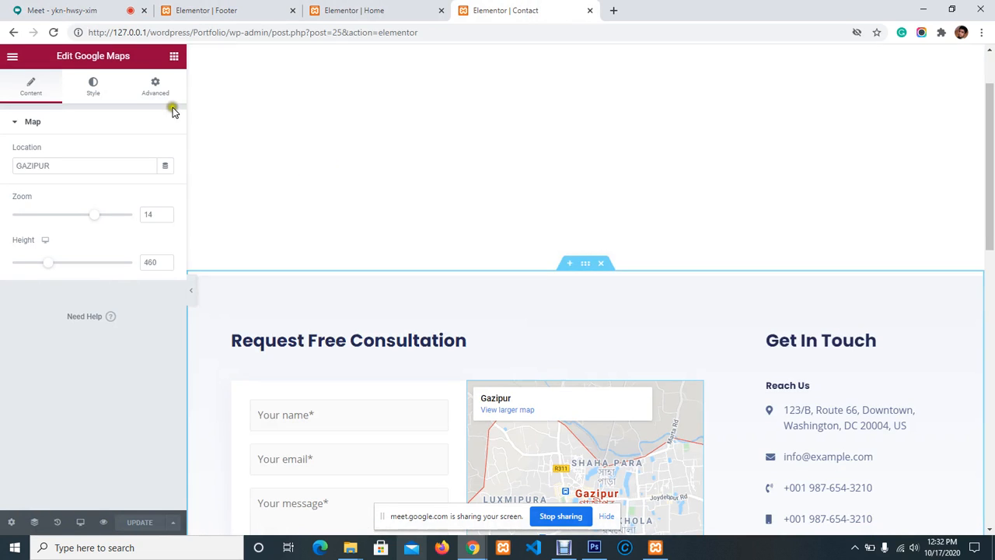
scroll(387, 247, "down", 10)
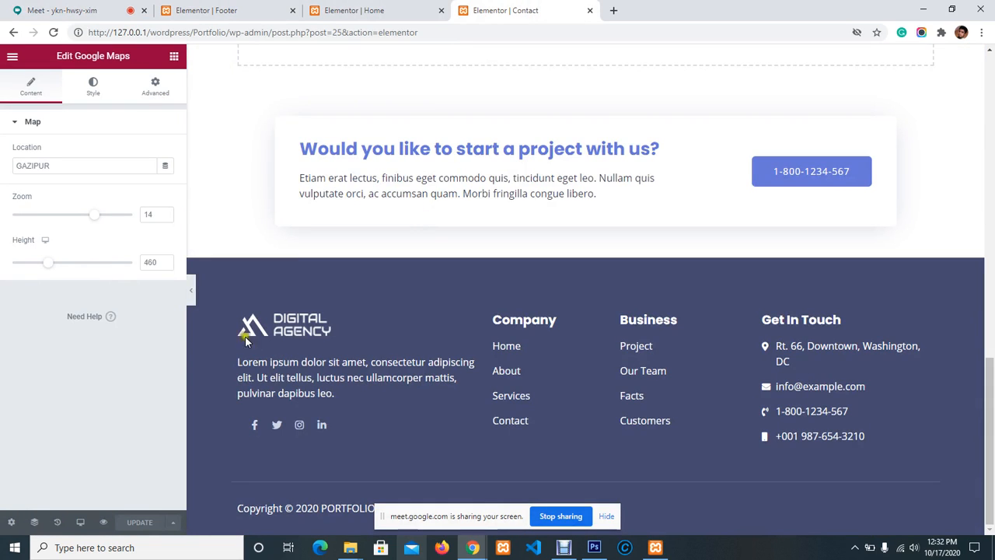
left_click_drag(233, 330, 715, 464)
scroll(682, 393, "up", 12)
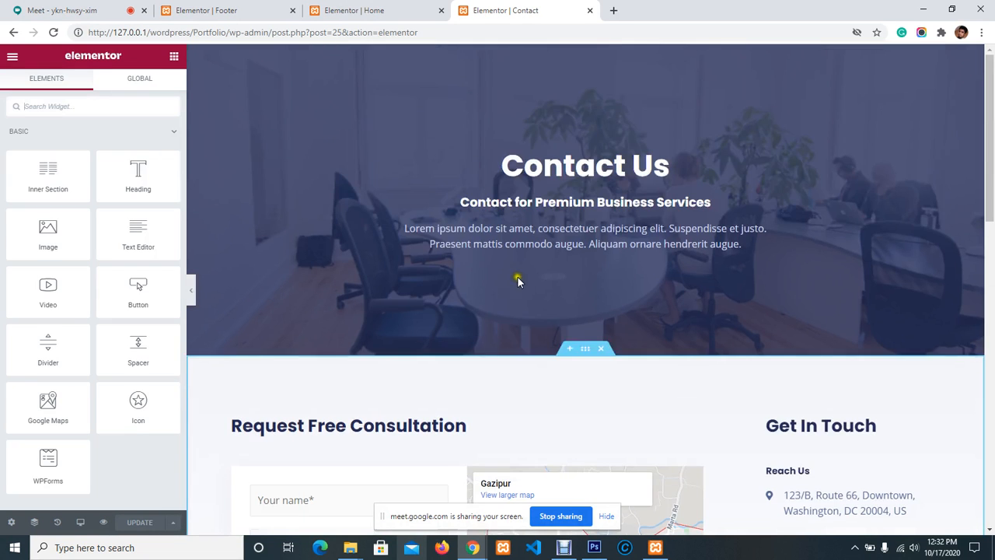
Step: Exit the Elementor editors of the Contact and Home pages back to the live site, discarding the Home page's unsaved changes
left_click(348, 10)
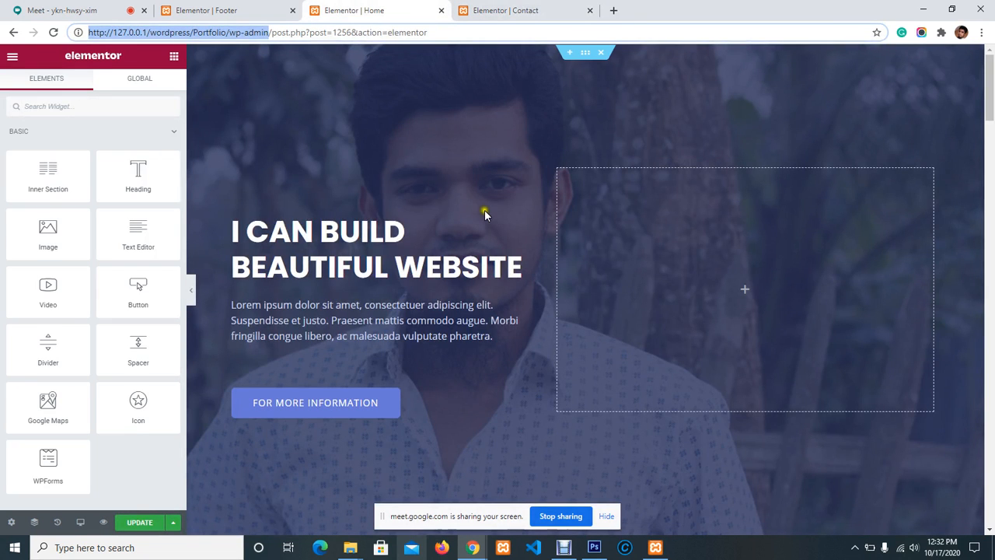
left_click(544, 10)
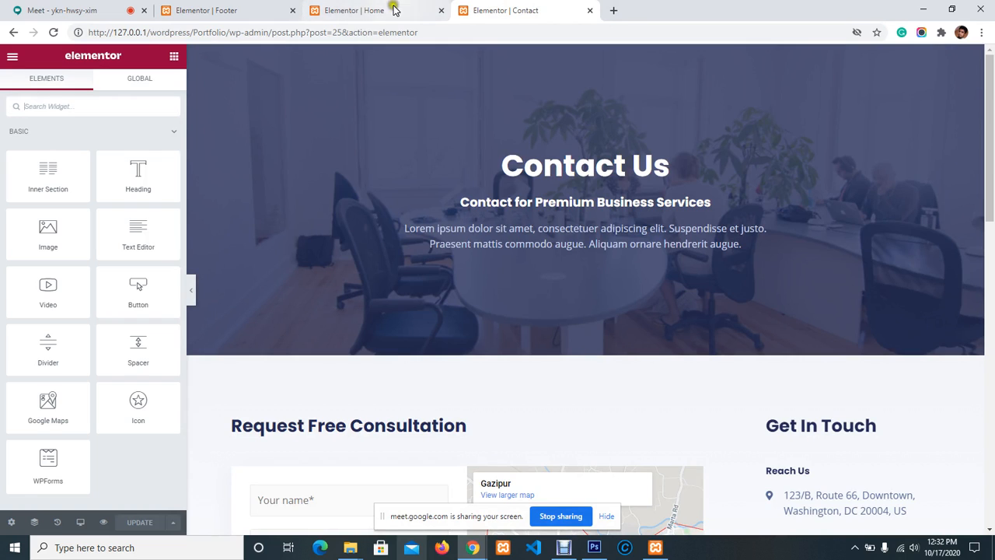
left_click(13, 33)
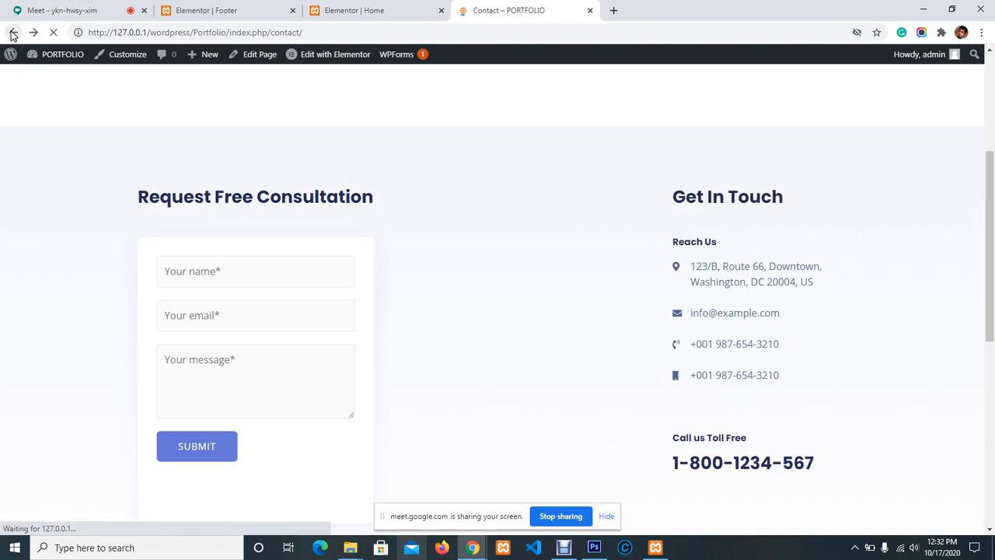
left_click(384, 7)
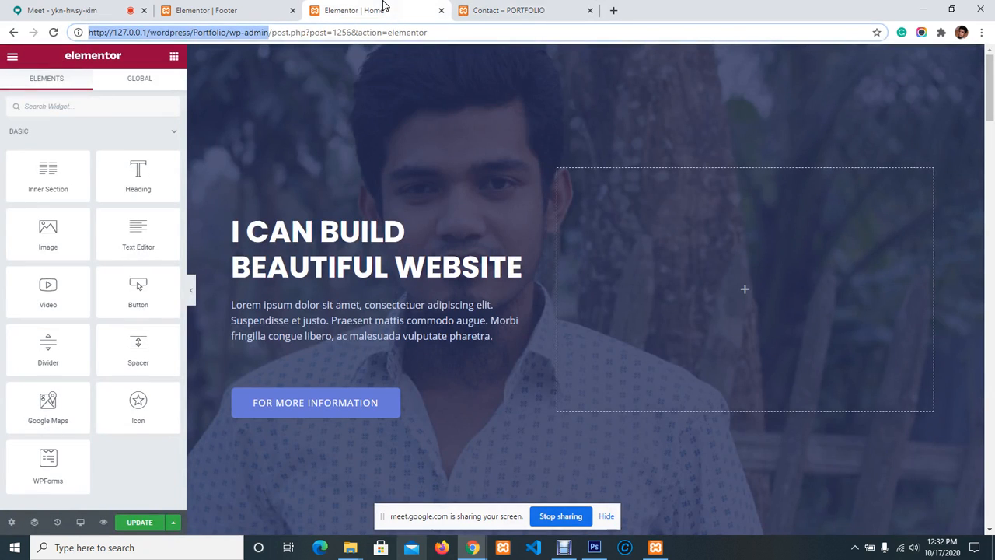
left_click(13, 32)
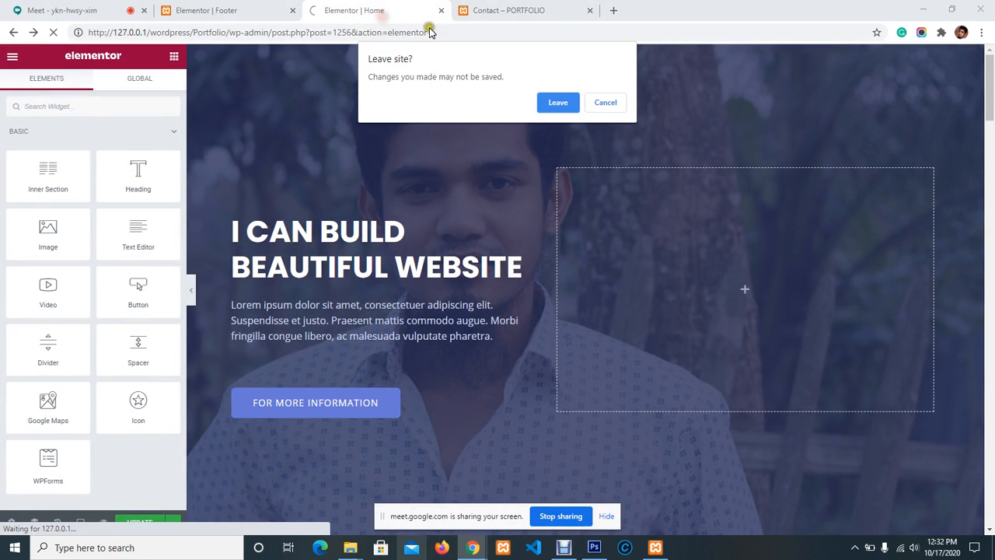
left_click(553, 102)
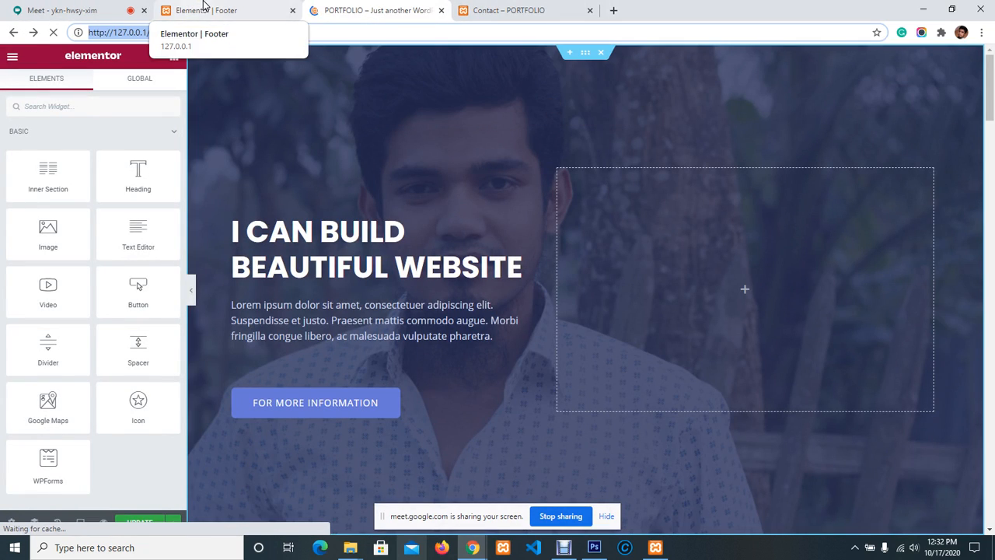
Step: Return to the start of the live Home page and open the site in the theme Customizer
scroll(340, 113, "up", 20)
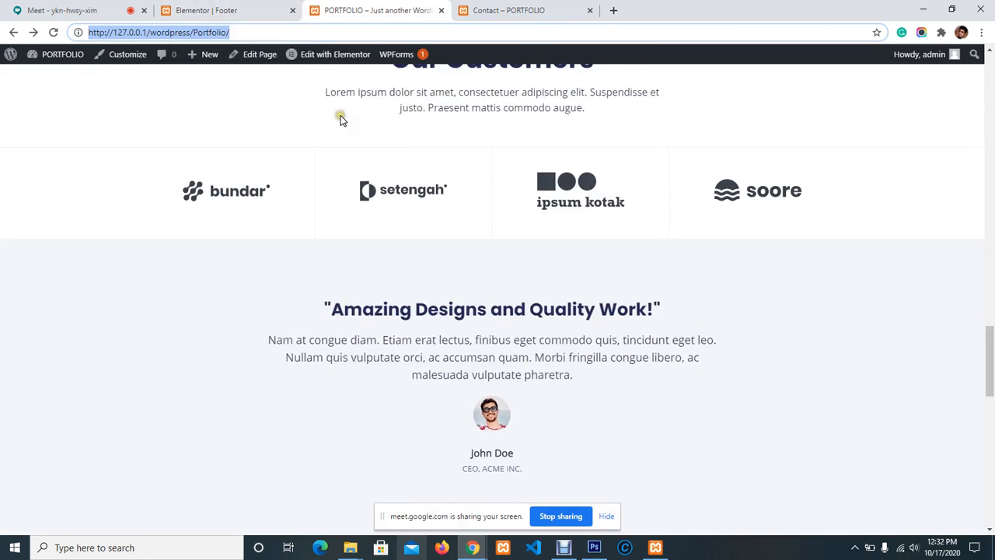
scroll(343, 116, "up", 1)
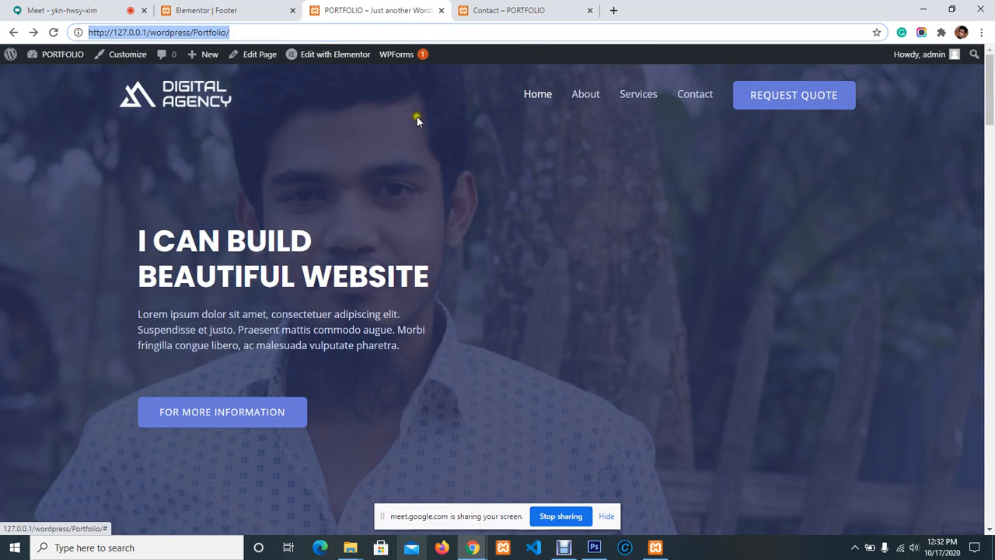
left_click(121, 59)
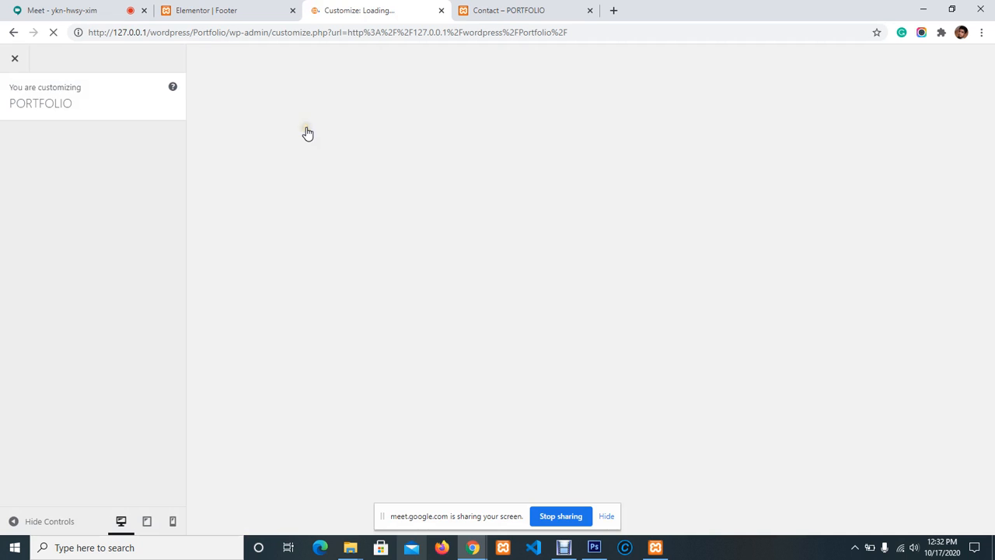
Step: Leave the Footer template editor for the Header Footer & Blocks list, discarding unsaved changes, and return to the Customizer
left_click(185, 7)
left_click(12, 31)
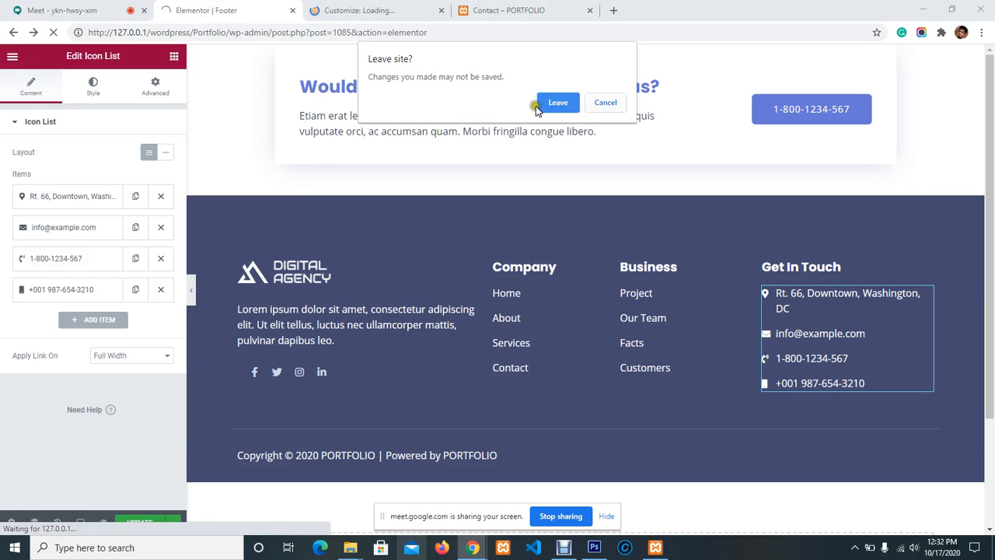
left_click(557, 102)
left_click(392, 8)
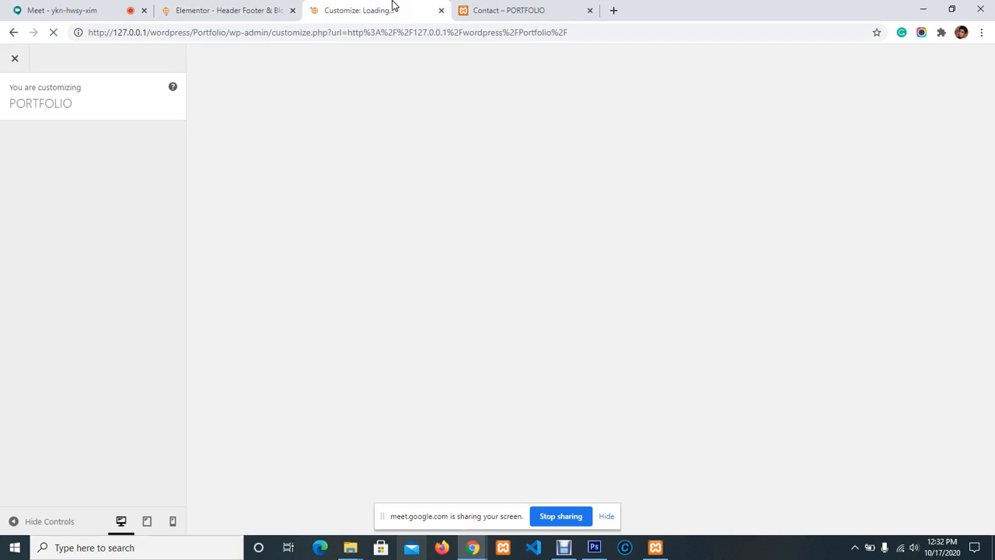
left_click(181, 8)
left_click(355, 6)
left_click(280, 10)
left_click(347, 6)
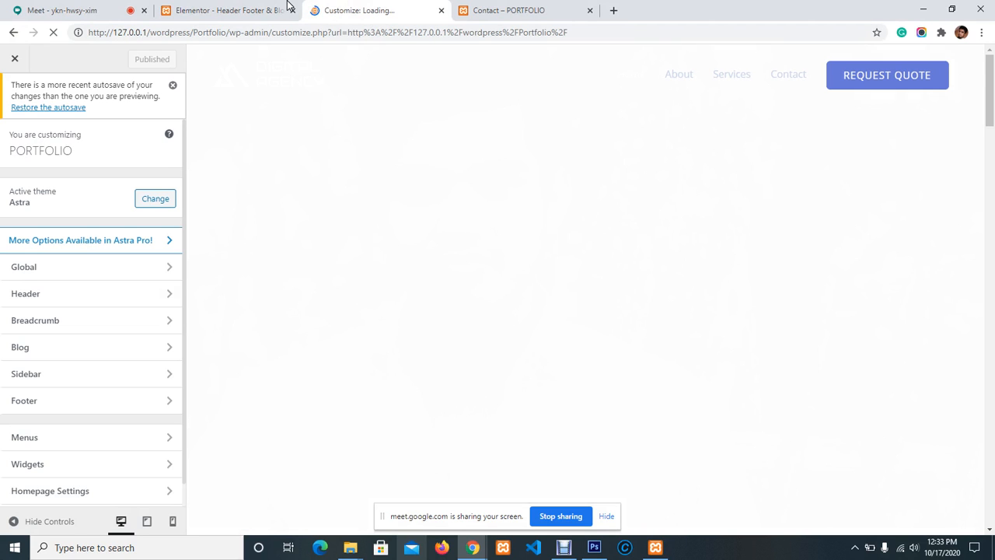
Step: Examine the Customizer's Footer settings, including the Footer Widgets layout, alongside the footer in the Home page preview
scroll(144, 340, "down", 1)
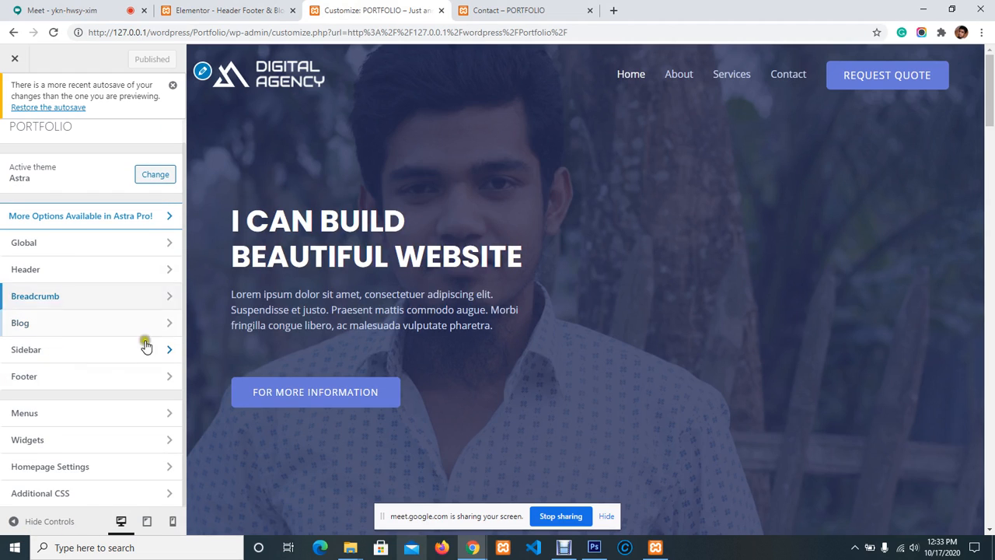
left_click(44, 376)
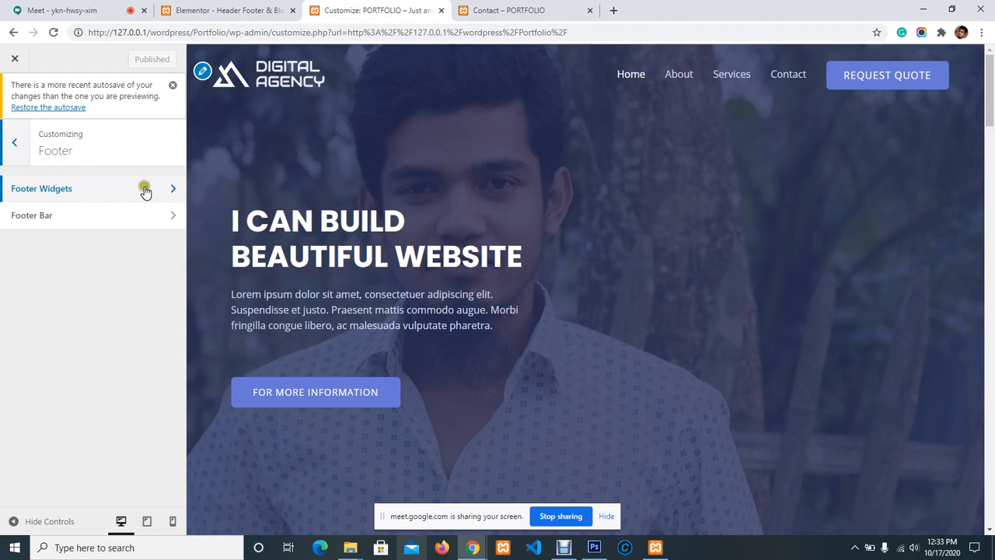
scroll(572, 294, "down", 10)
scroll(571, 294, "down", 15)
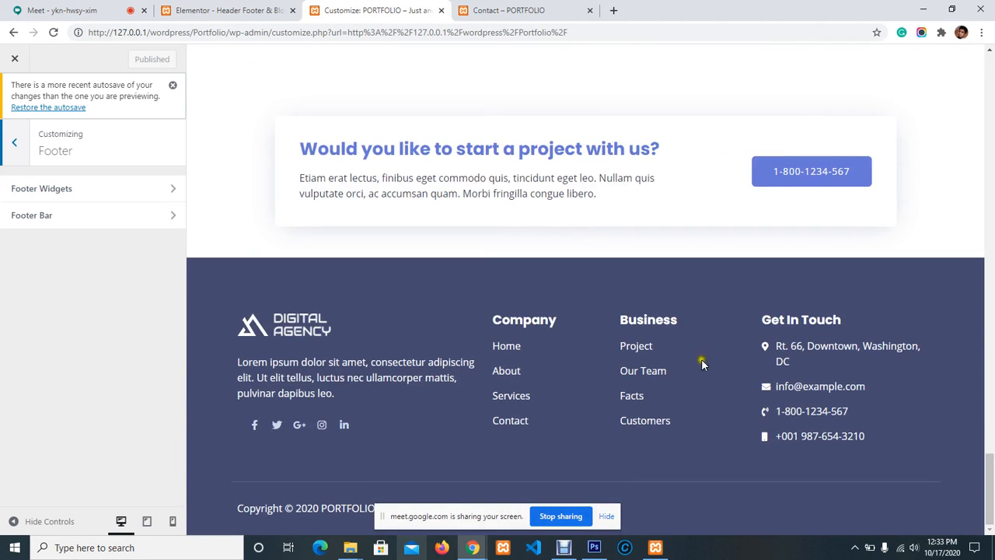
left_click(146, 189)
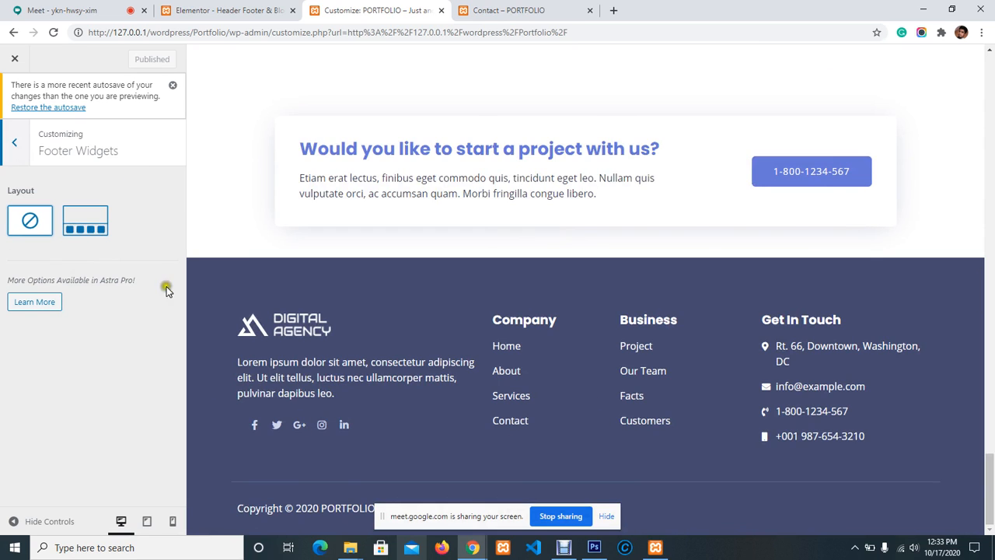
left_click(16, 144)
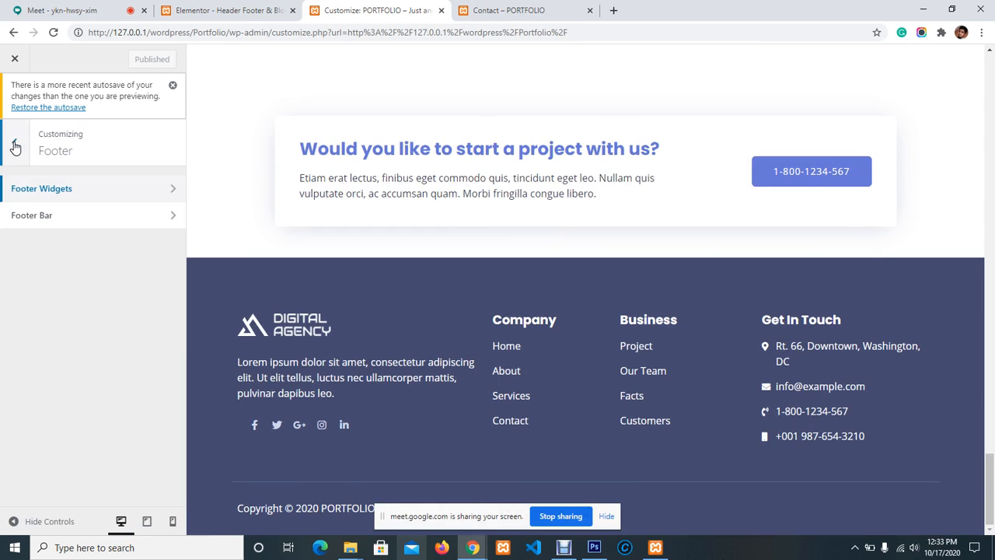
left_click(17, 148)
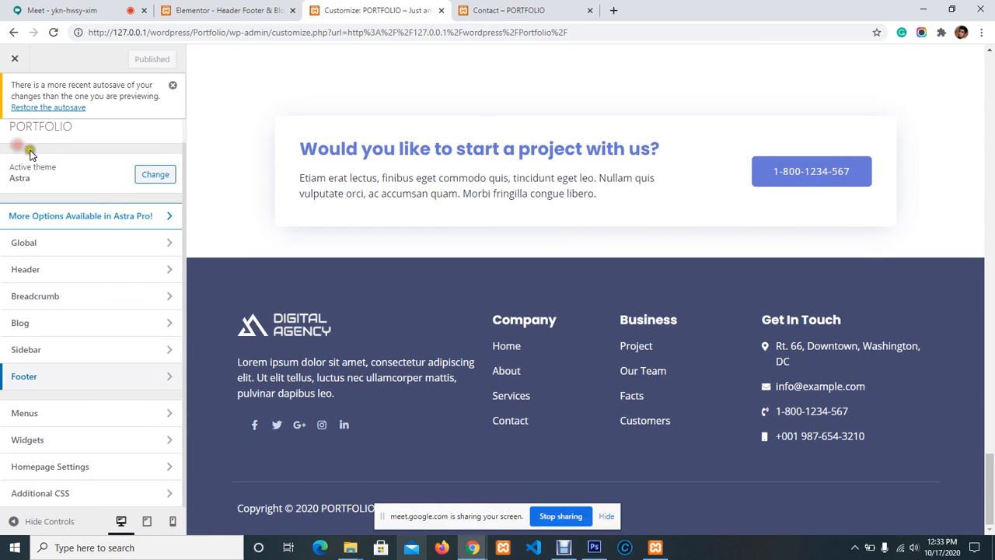
Step: Read the note in the Customizer's Widgets section and return to the main list of settings
left_click(28, 440)
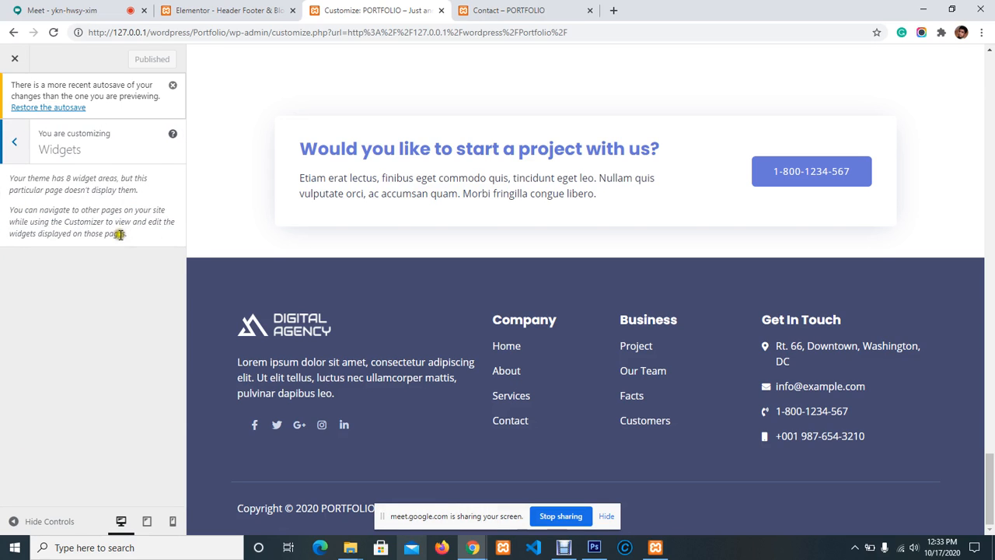
left_click_drag(142, 252, 2, 182)
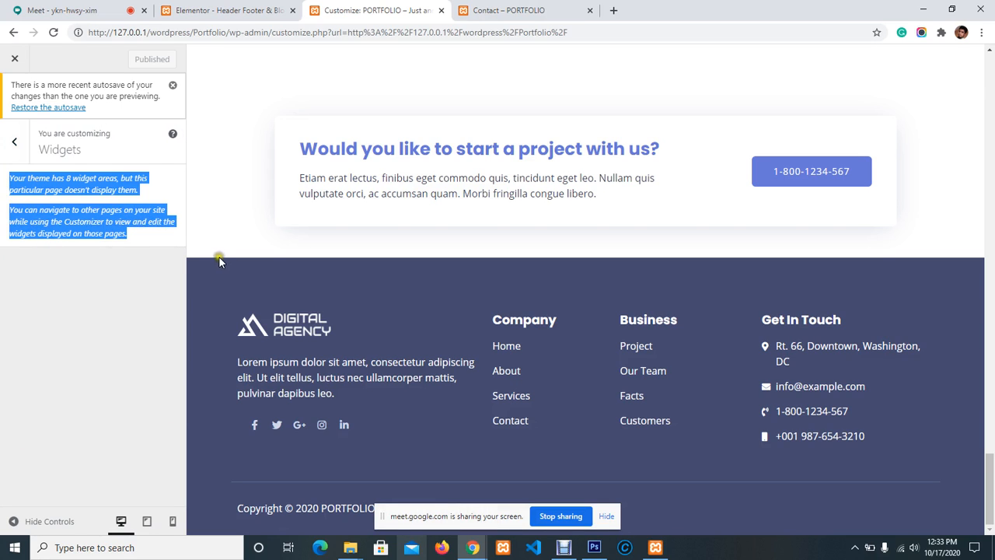
left_click(14, 140)
Step: Open the Footer template for editing with Elementor from the Header Footer & Blocks template list
left_click(207, 9)
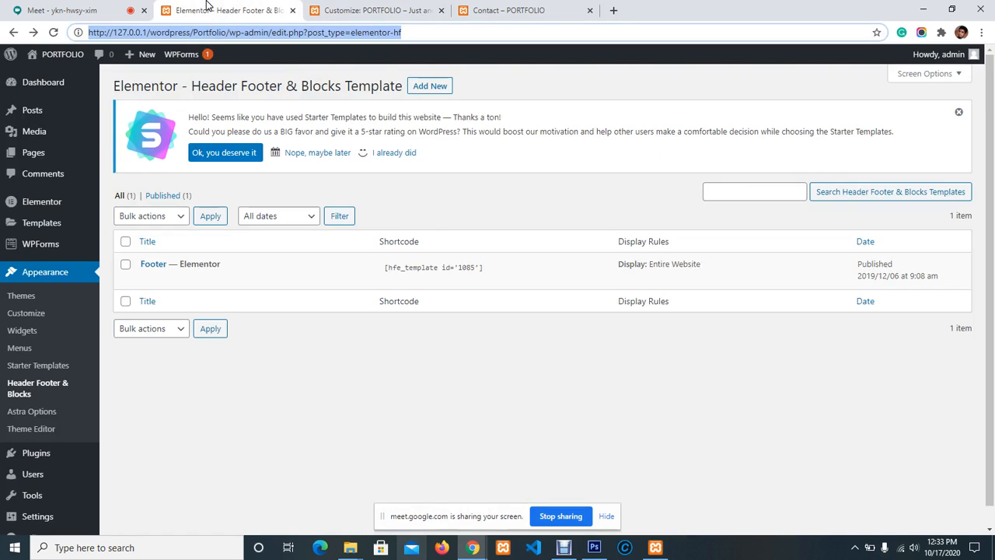
left_click(487, 439)
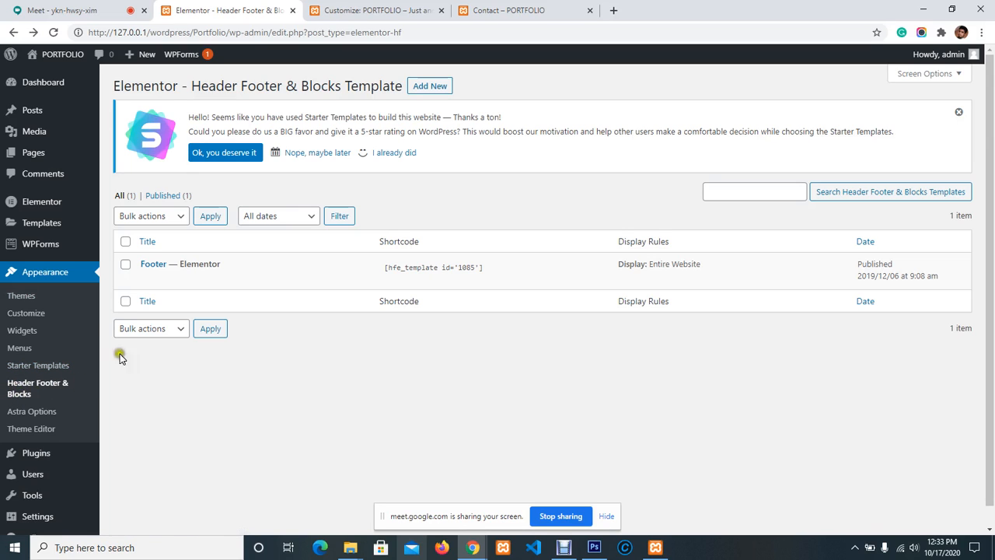
mouse_move(171, 261)
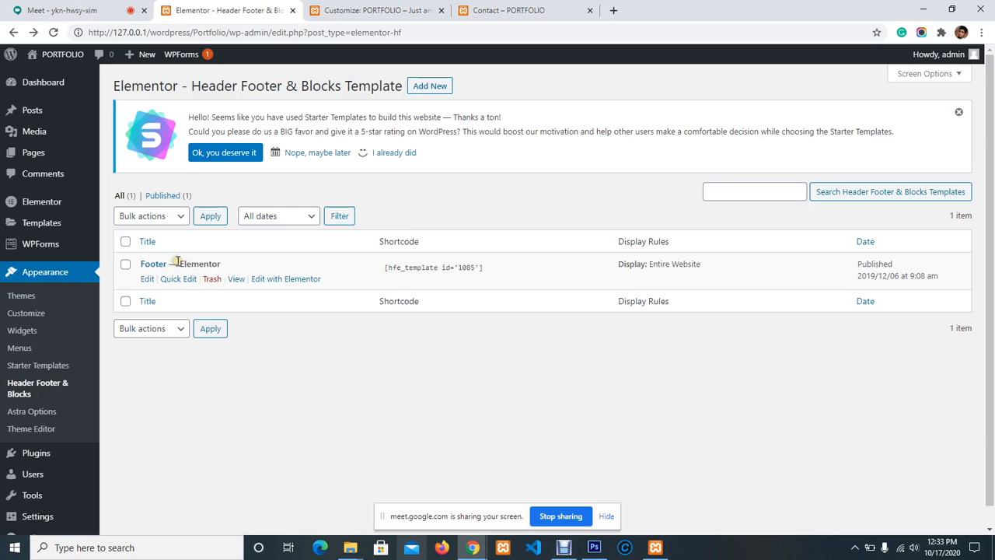
left_click_drag(221, 265, 138, 263)
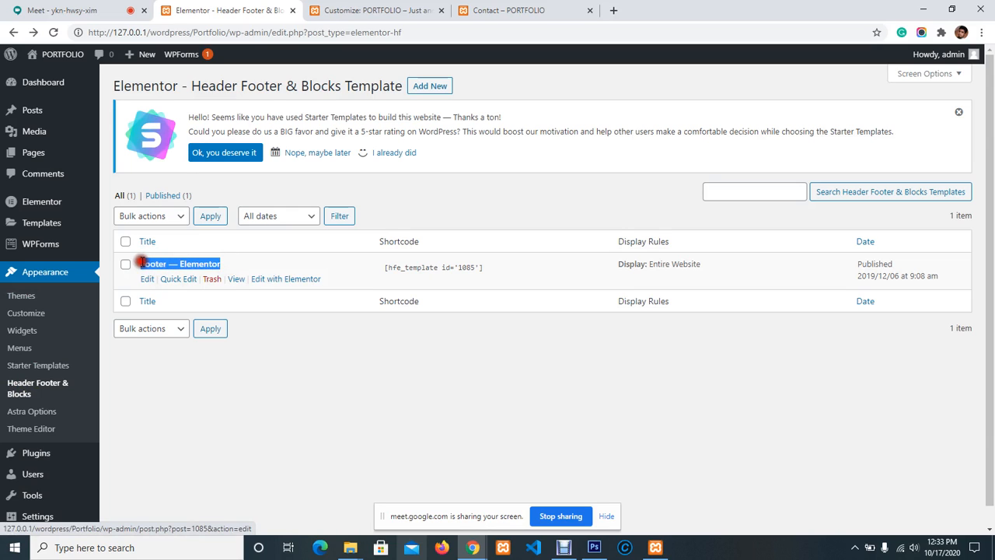
mouse_move(233, 281)
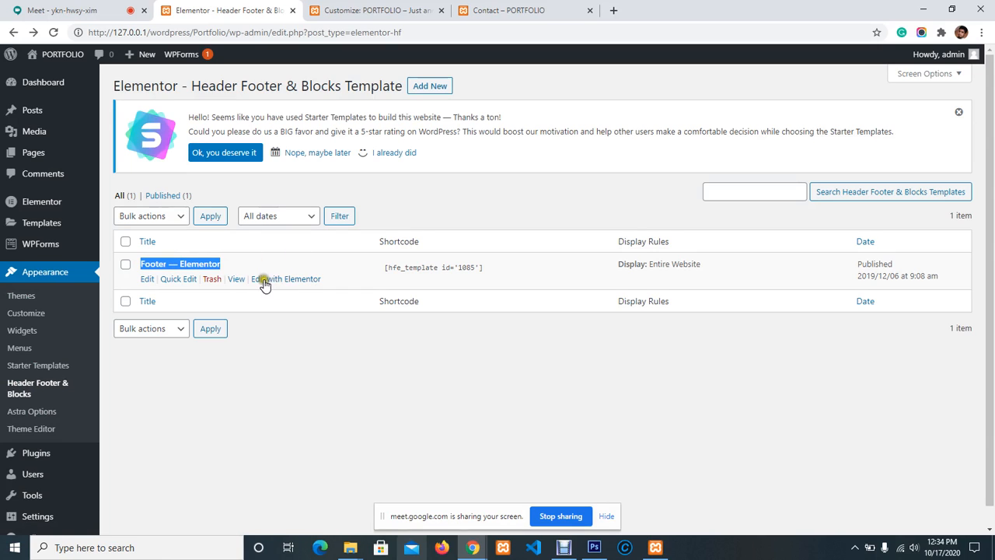
left_click(291, 280)
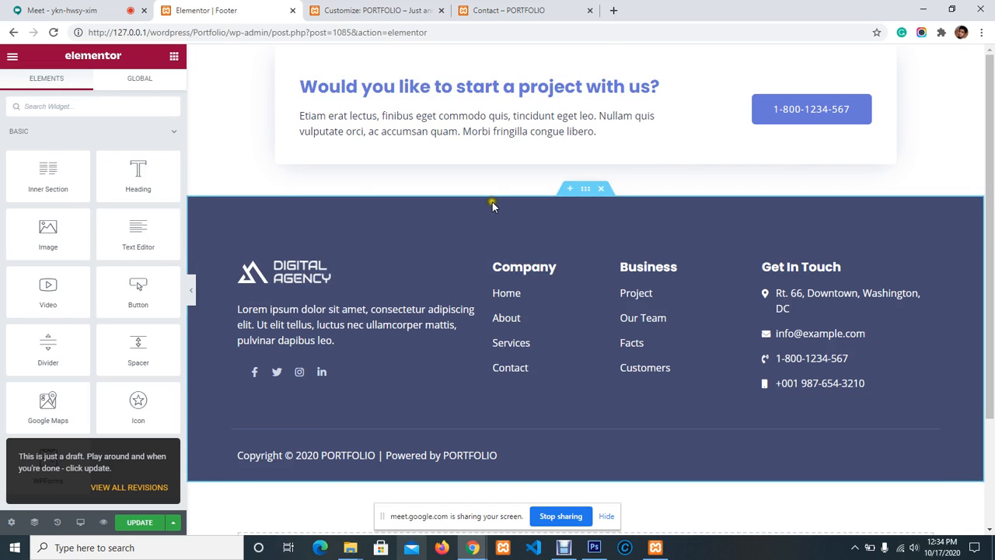
Step: Delete the "Would you like to start a project with us?" section from the Footer template and update it
scroll(551, 217, "down", 2)
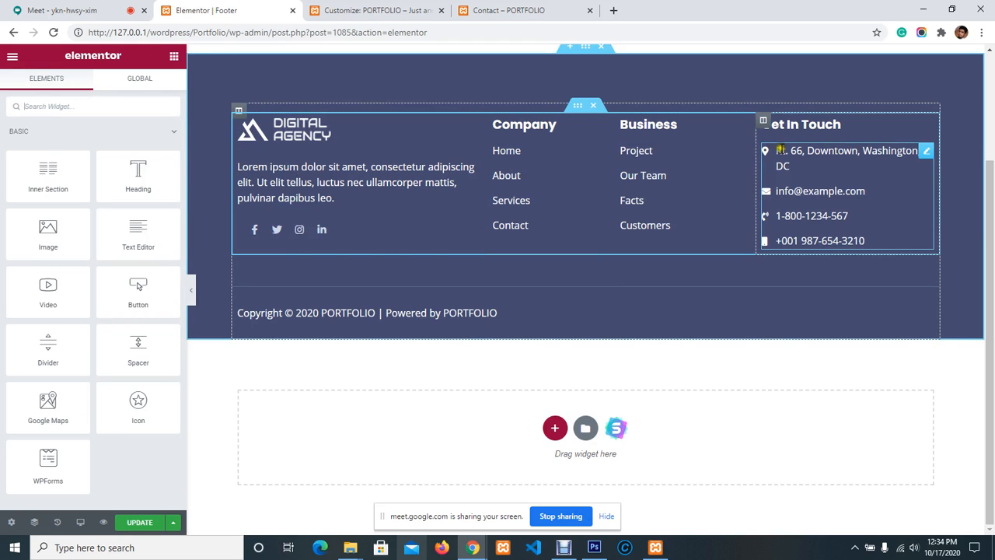
scroll(457, 143, "up", 2)
scroll(536, 111, "down", 1)
scroll(537, 112, "up", 1)
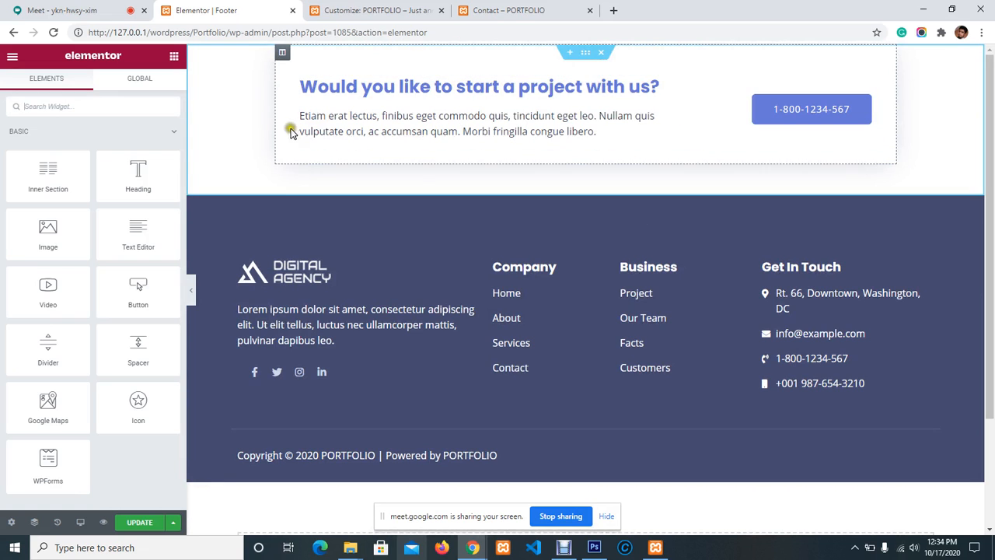
left_click(602, 53)
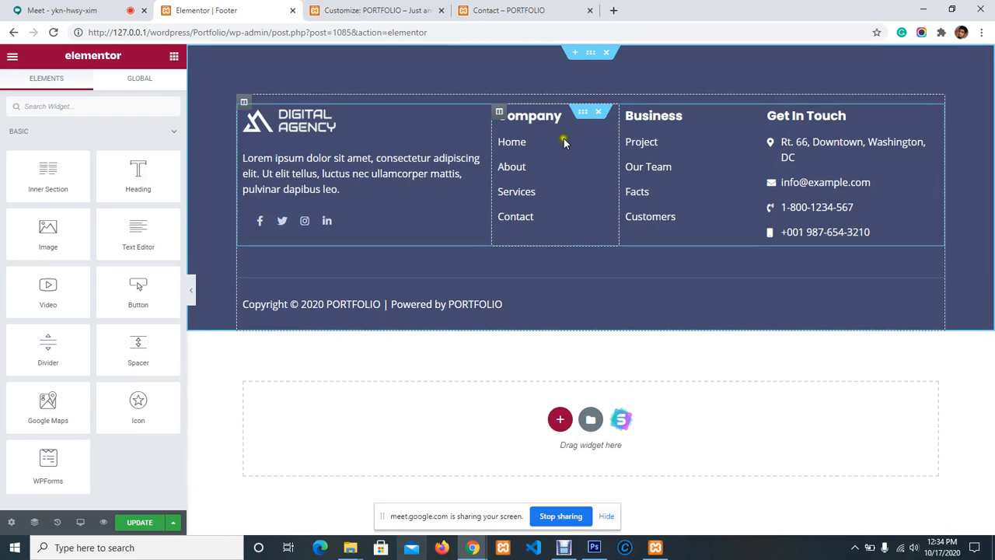
left_click(140, 527)
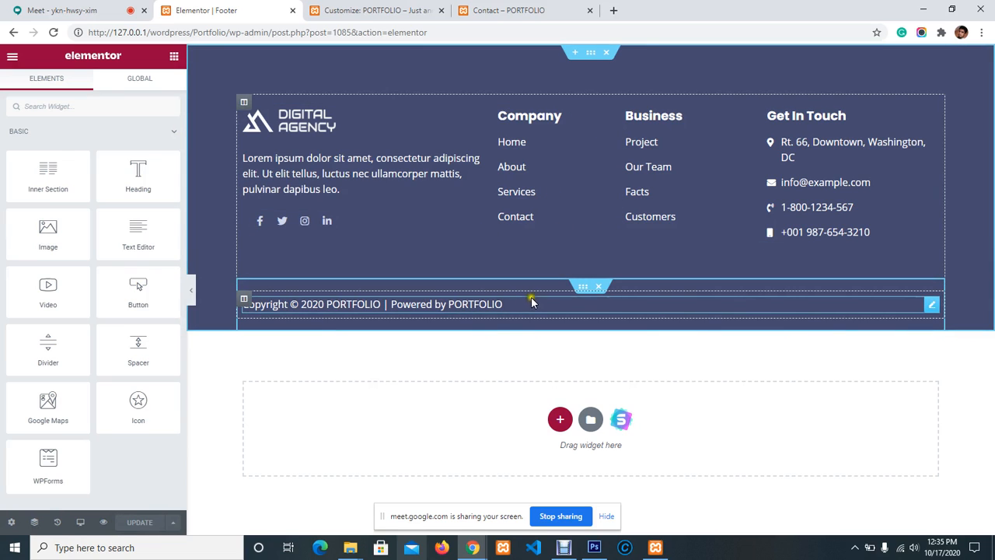
Step: Check the footer of the live Contact page and return to the page's hero section
left_click_drag(506, 304, 533, 305)
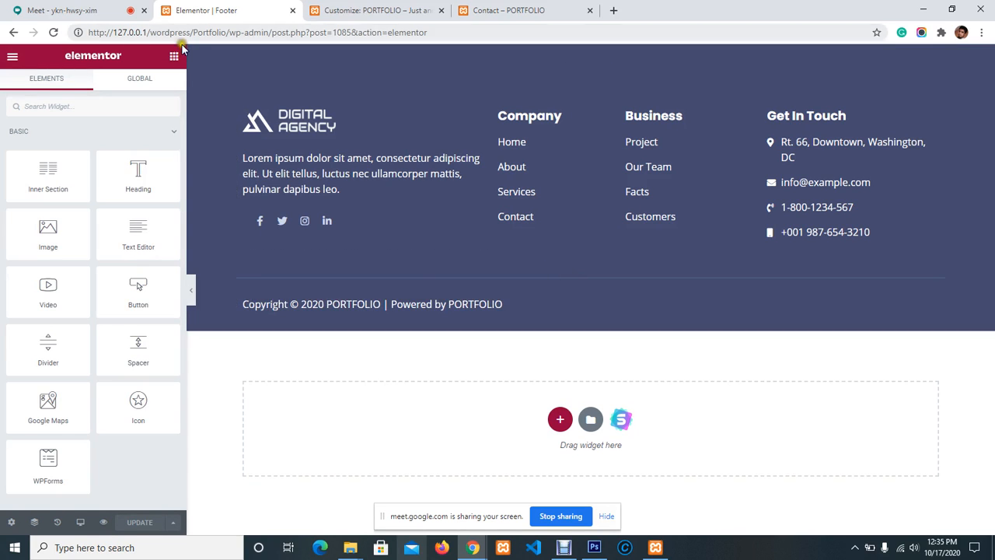
left_click(515, 10)
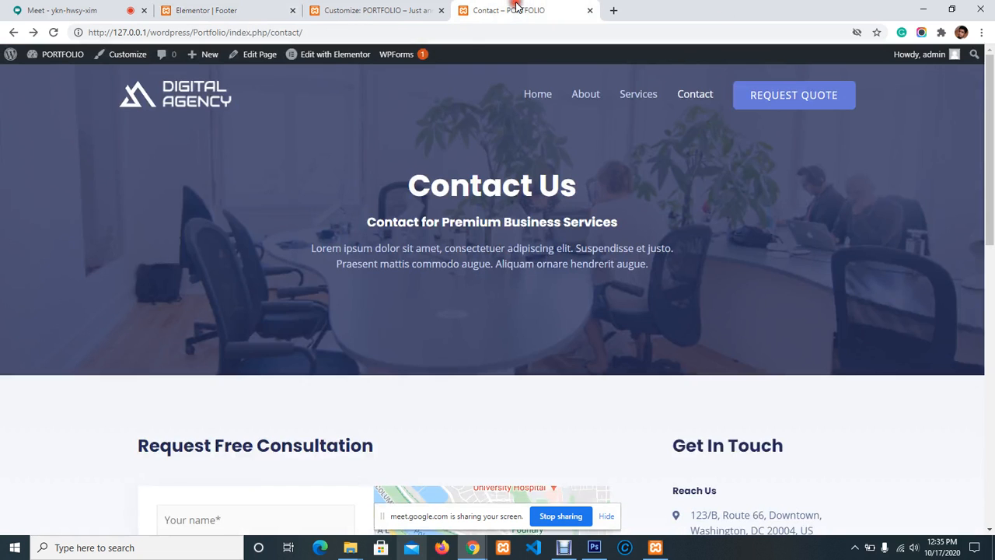
scroll(511, 109, "down", 15)
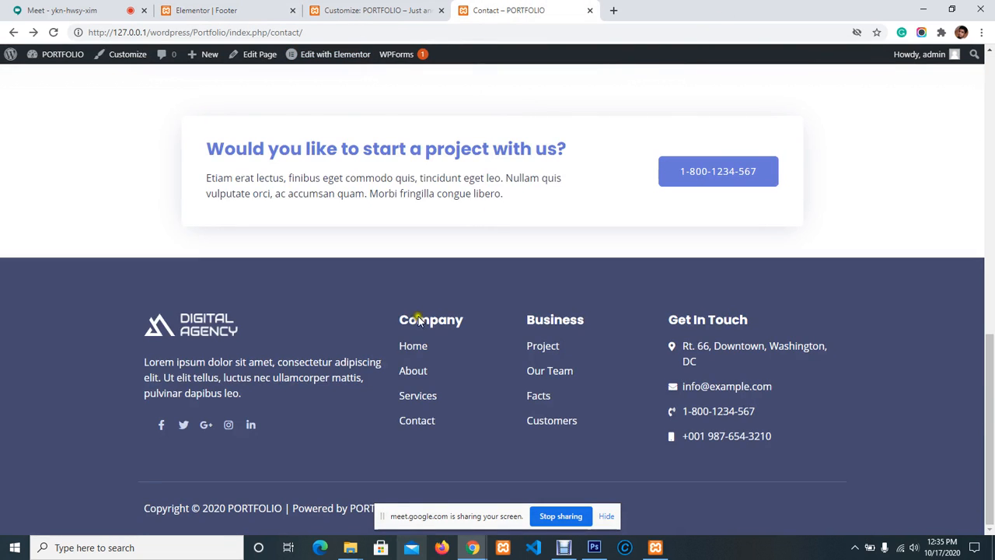
scroll(354, 193, "up", 15)
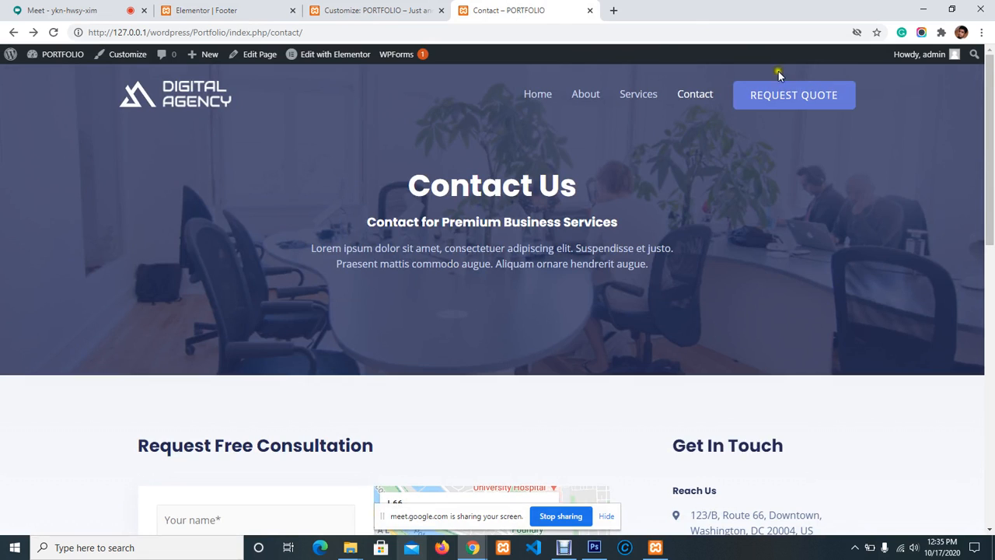
Step: Switch to the Google Meet call, check the Debut recording window, and stop presenting the screen
left_click(218, 8)
left_click(70, 10)
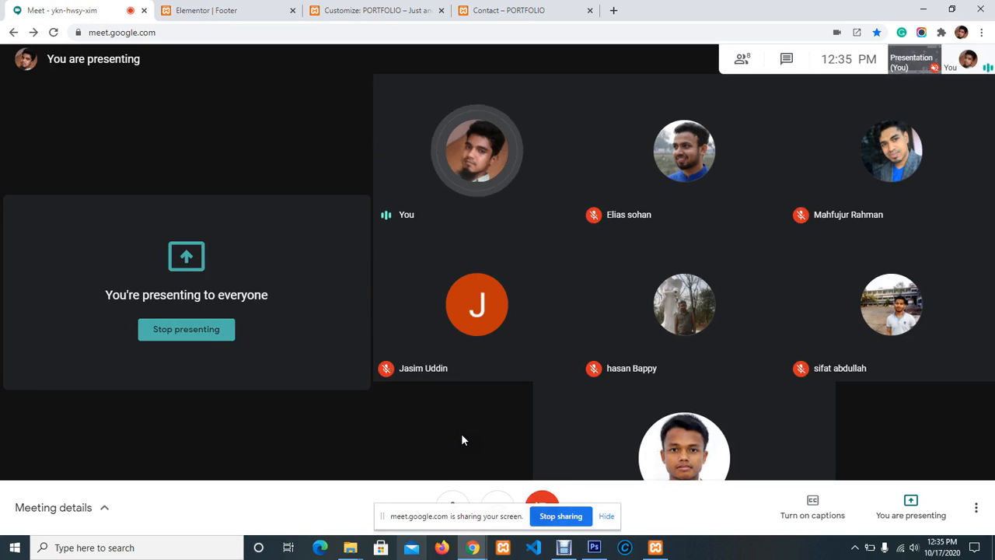
left_click(563, 546)
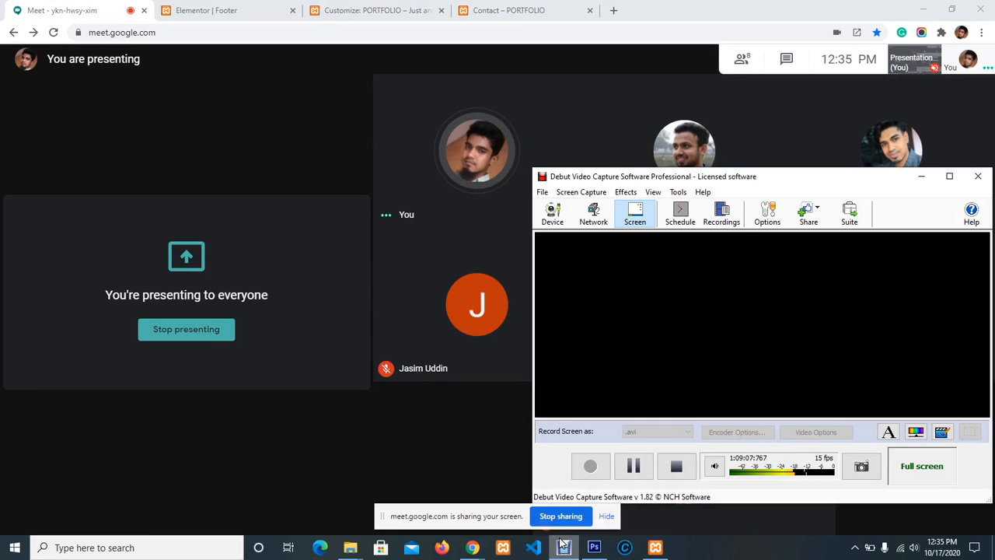
left_click(563, 546)
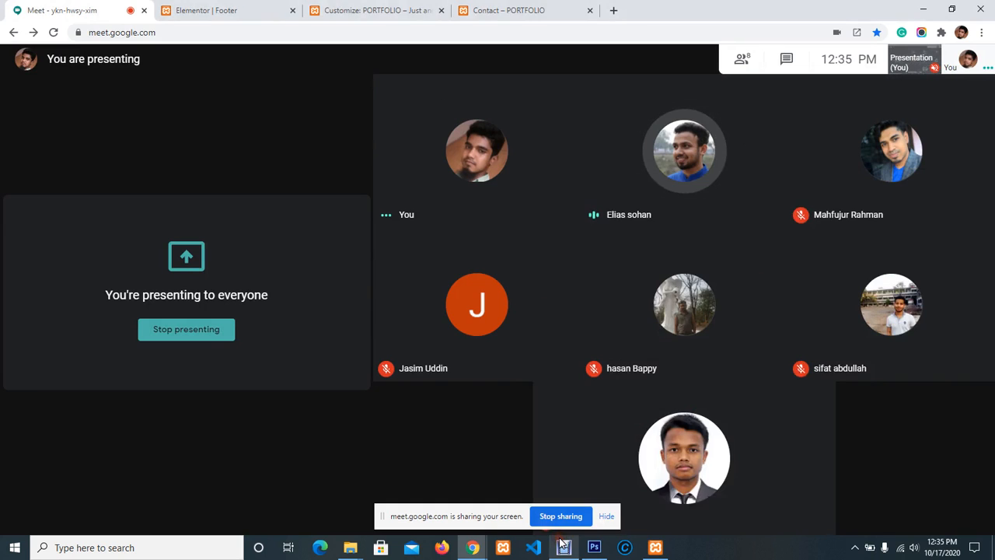
left_click(185, 328)
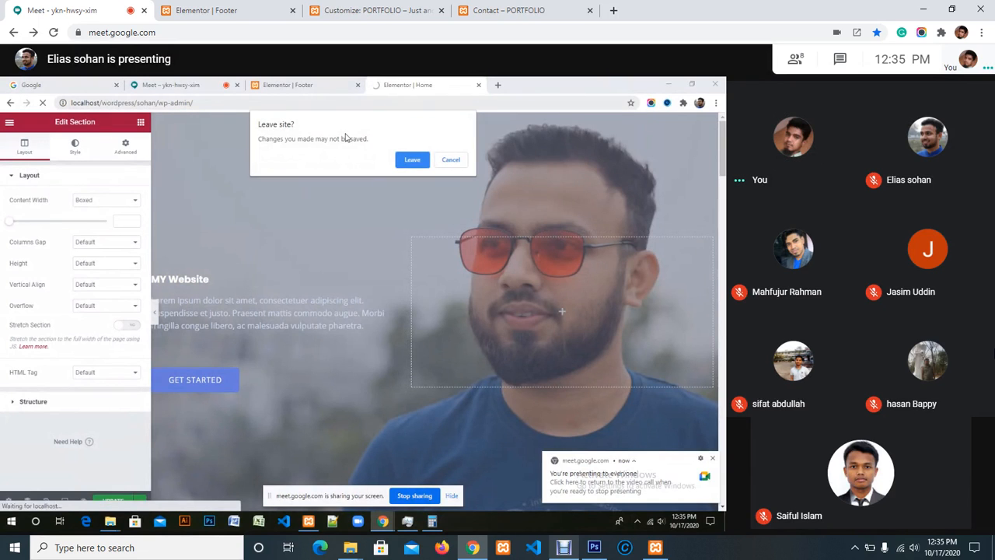
Step: Show the Google Meet call's additional options, then check the Debut recording window and minimize it
left_click(977, 508)
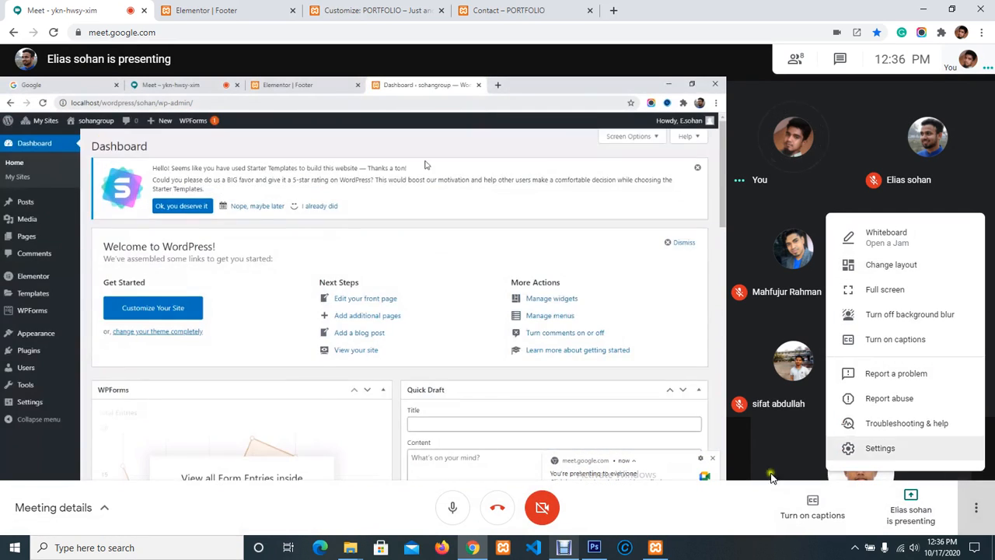
left_click(565, 547)
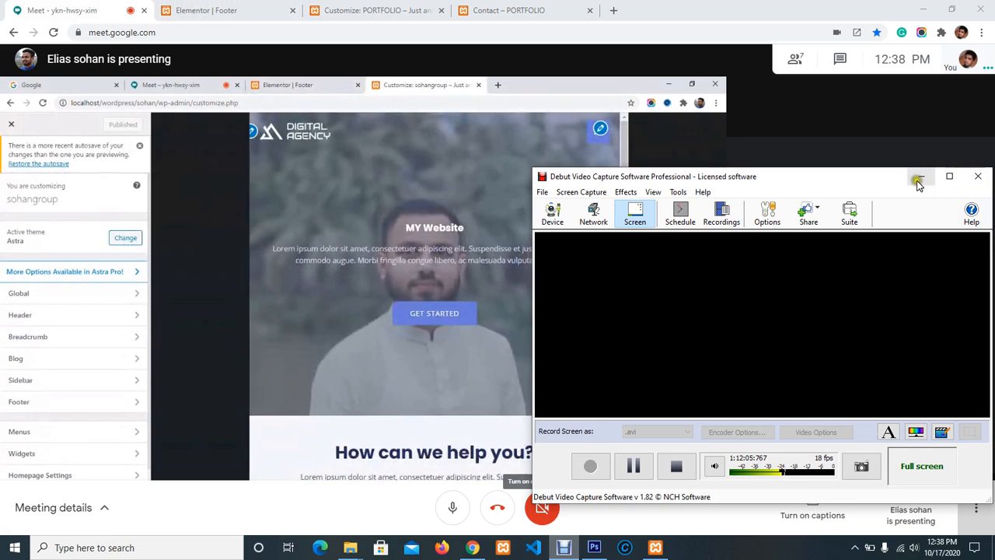
left_click(921, 176)
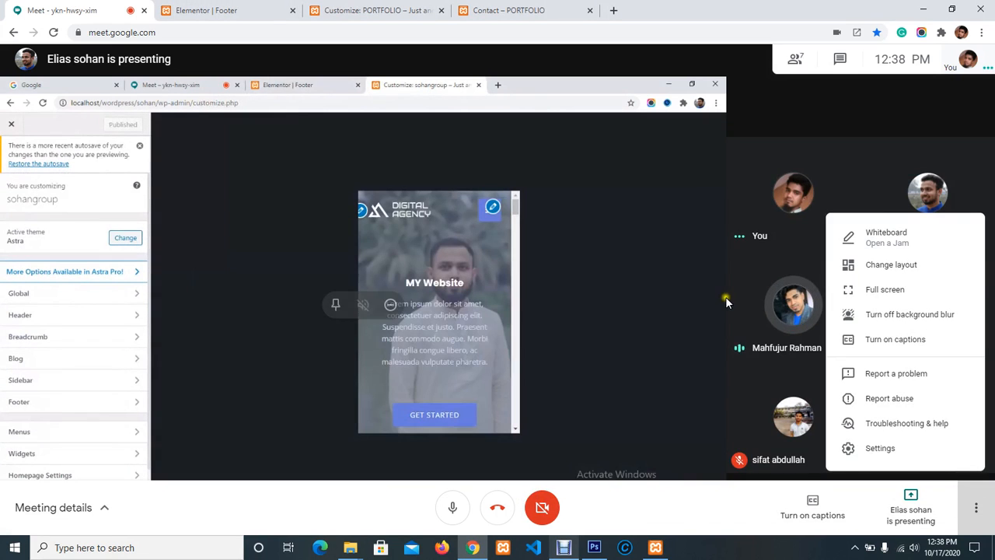